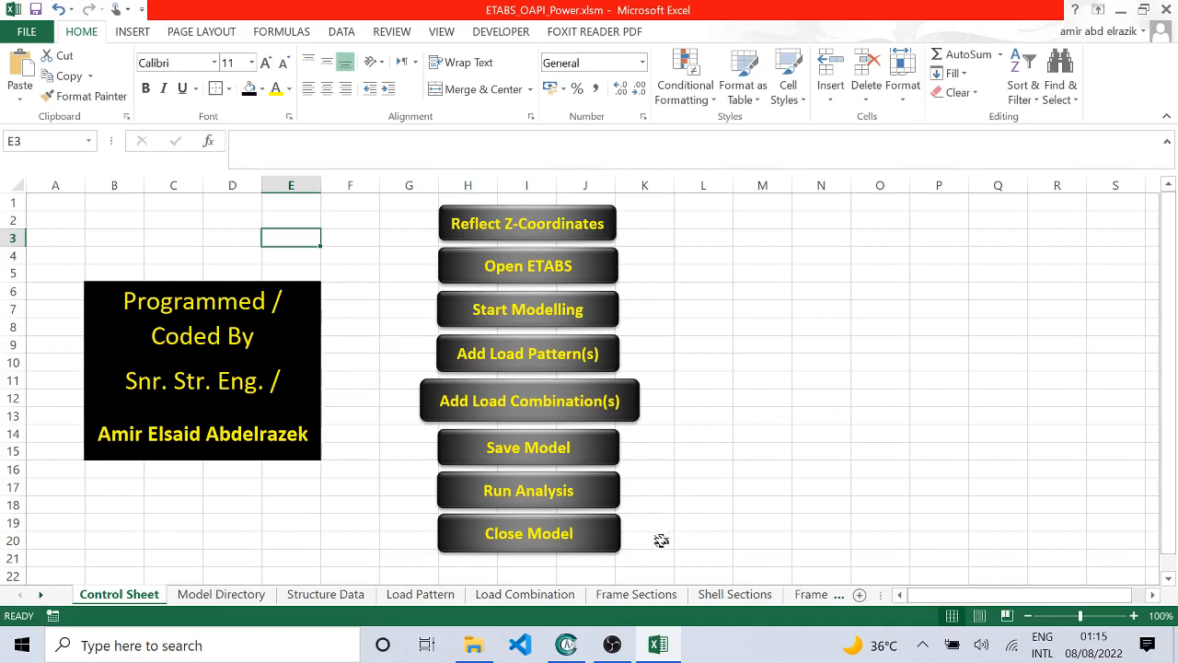
Step: Switch to CADMATE and examine the Story1.dwg floor plan along its full length
click(566, 644)
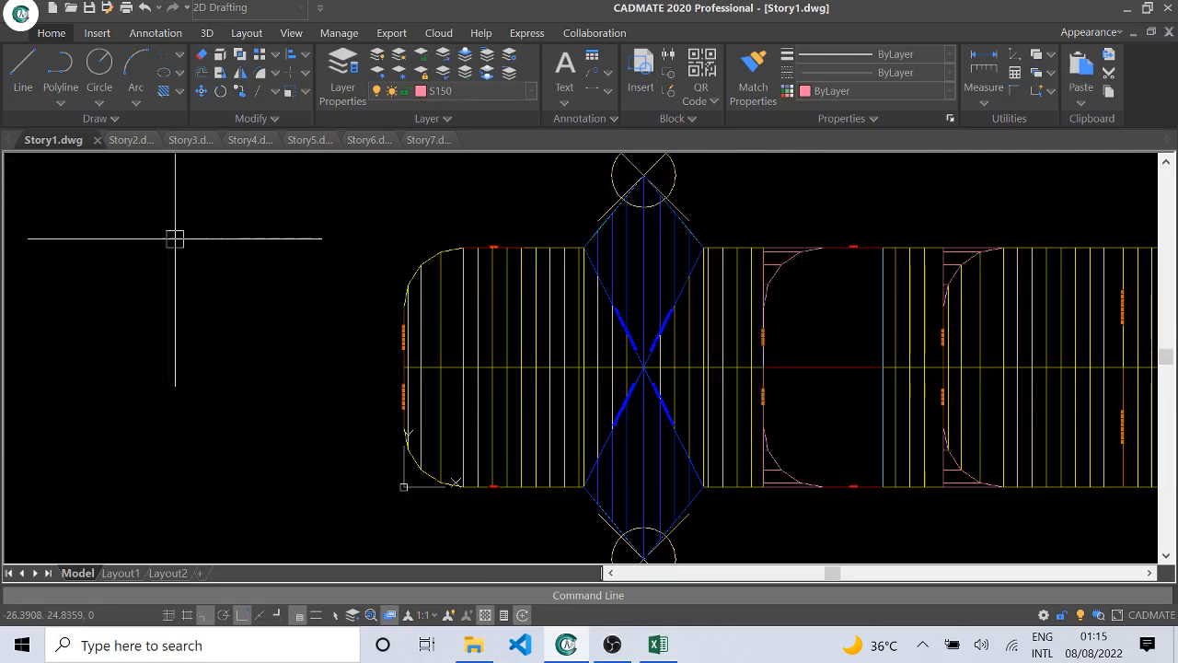
mouse_move(832, 339)
middle_down()
mouse_move(679, 325)
mouse_move(522, 333)
middle_up()
middle_drag(646, 327, 491, 329)
middle_drag(750, 338, 470, 336)
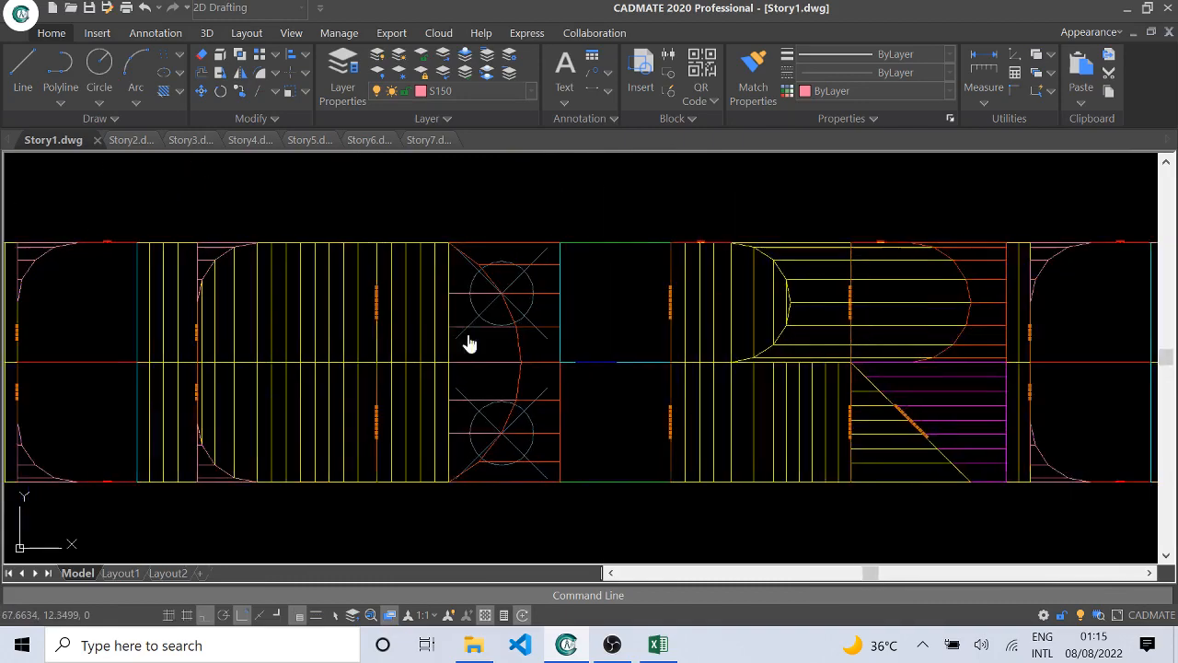
mouse_move(607, 337)
middle_down()
mouse_move(267, 325)
mouse_move(338, 356)
middle_up()
scroll(423, 357, up, 1)
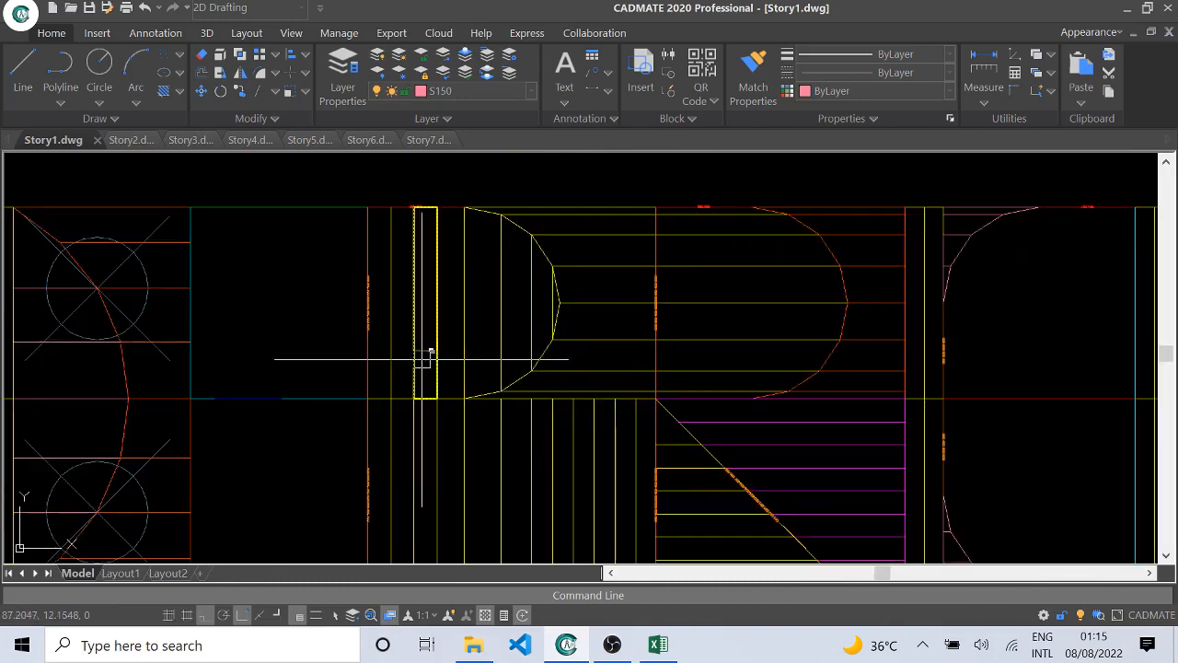
mouse_move(911, 363)
middle_down()
mouse_move(661, 295)
mouse_move(448, 317)
middle_up()
middle_drag(801, 304, 585, 311)
mouse_move(902, 300)
middle_down()
mouse_move(641, 276)
mouse_move(697, 321)
mouse_move(543, 318)
middle_up()
middle_drag(359, 283, 636, 288)
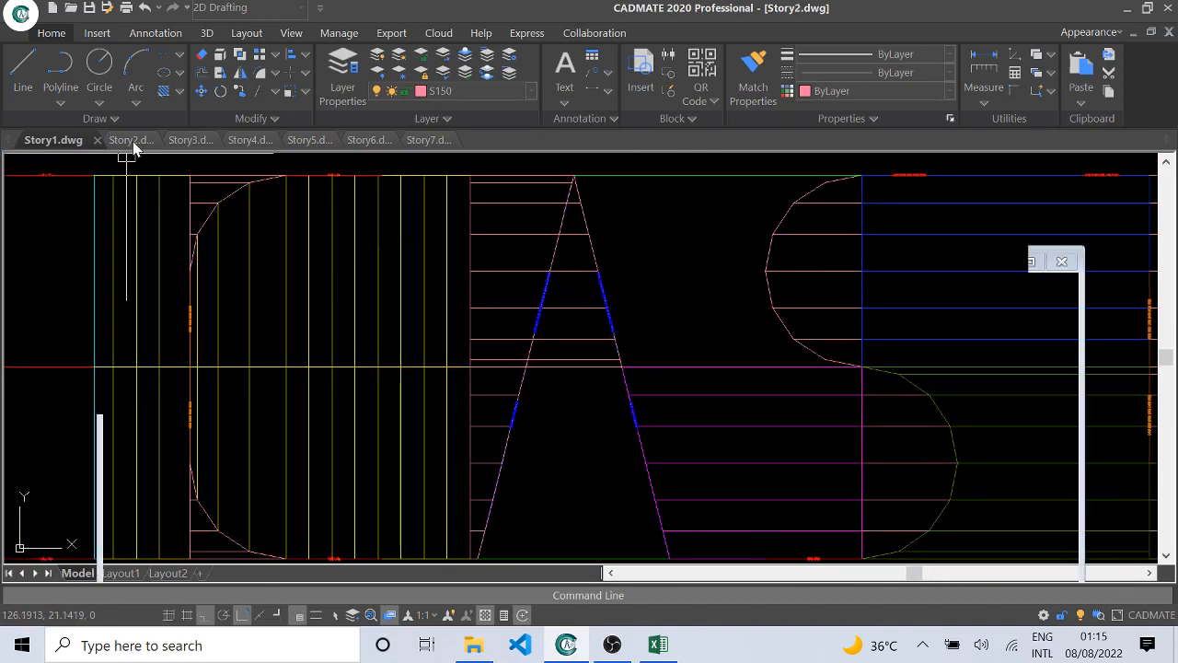
Step: Examine the Story2.dwg floor plan from one end of the building to the other
click(129, 140)
middle_drag(1100, 334, 626, 325)
middle_drag(825, 333, 203, 329)
middle_drag(552, 312, 368, 324)
middle_drag(1087, 315, 778, 309)
middle_drag(1010, 331, 635, 324)
middle_drag(990, 314, 658, 337)
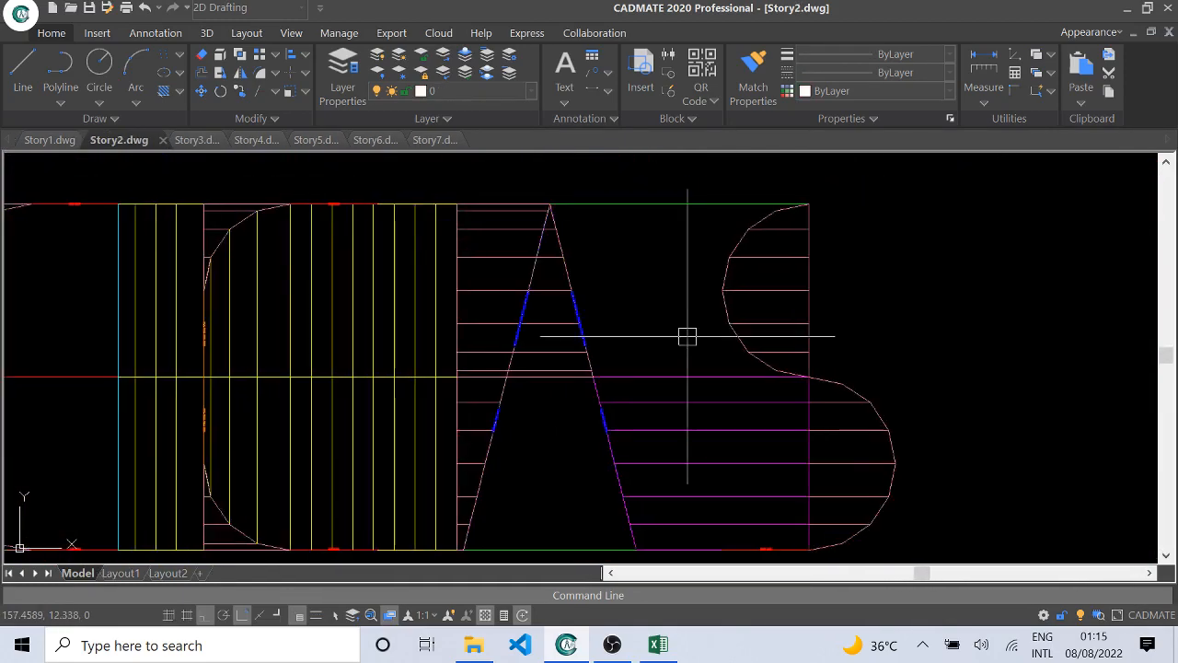
scroll(785, 316, down, 2)
Step: Bring up the Story3.dwg drawing and examine its floor plan along the building
click(201, 143)
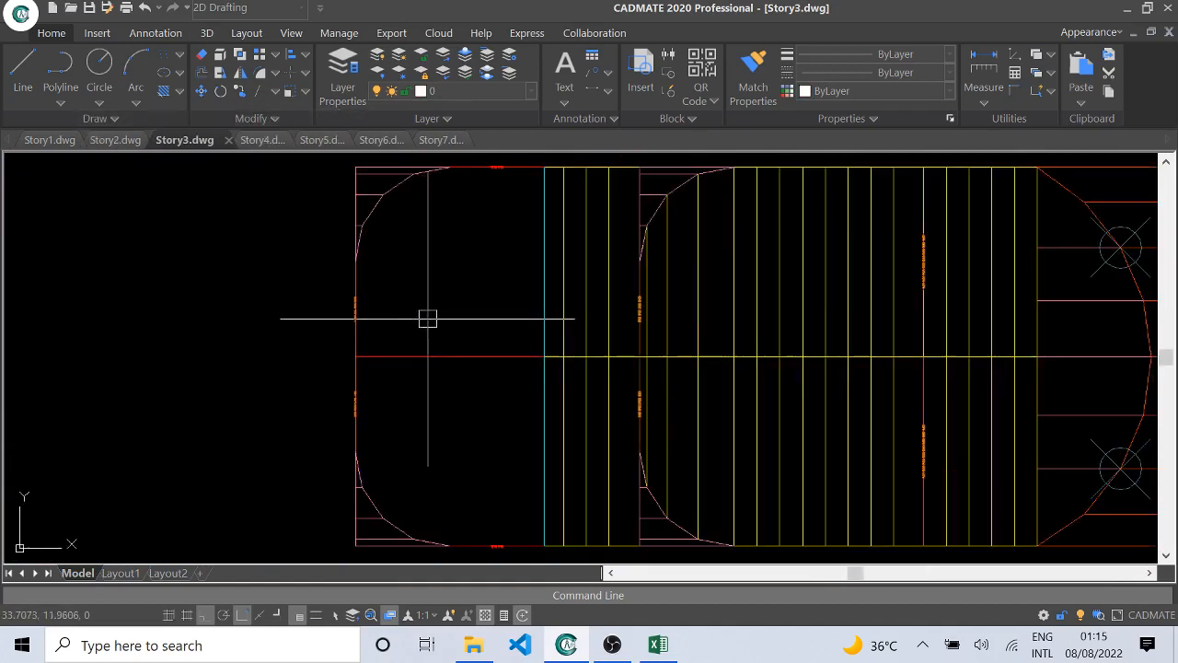
middle_drag(921, 303, 508, 308)
middle_drag(1022, 330, 594, 333)
middle_drag(971, 286, 613, 281)
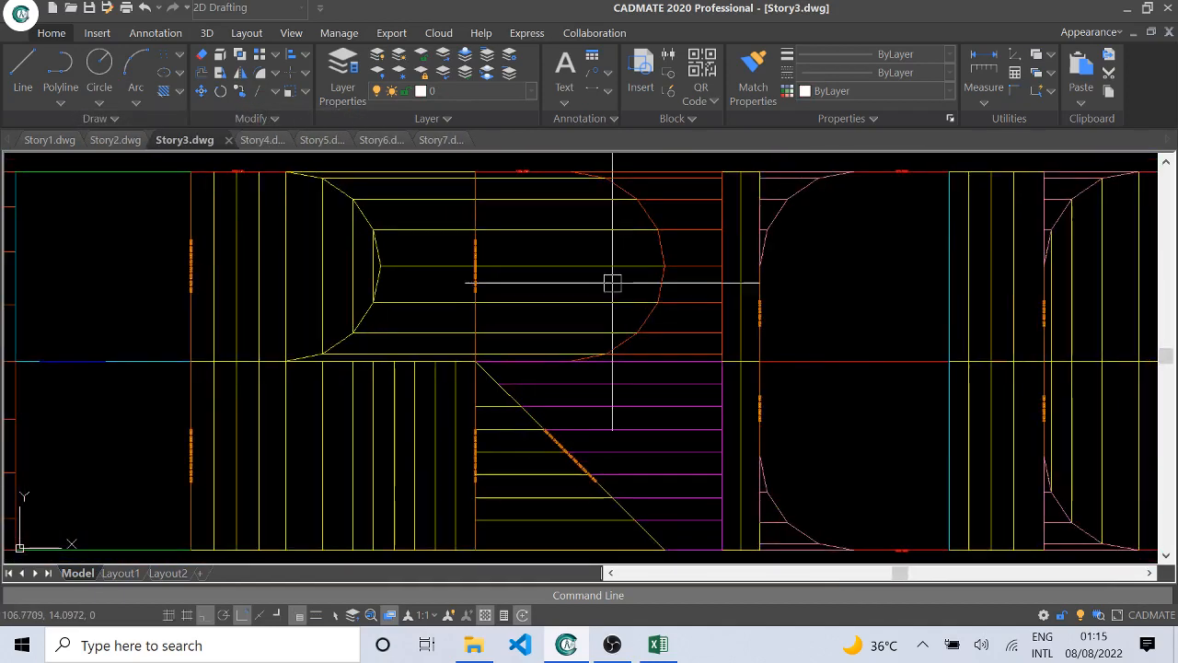
middle_drag(920, 304, 707, 281)
middle_drag(958, 280, 663, 305)
middle_drag(1015, 298, 933, 290)
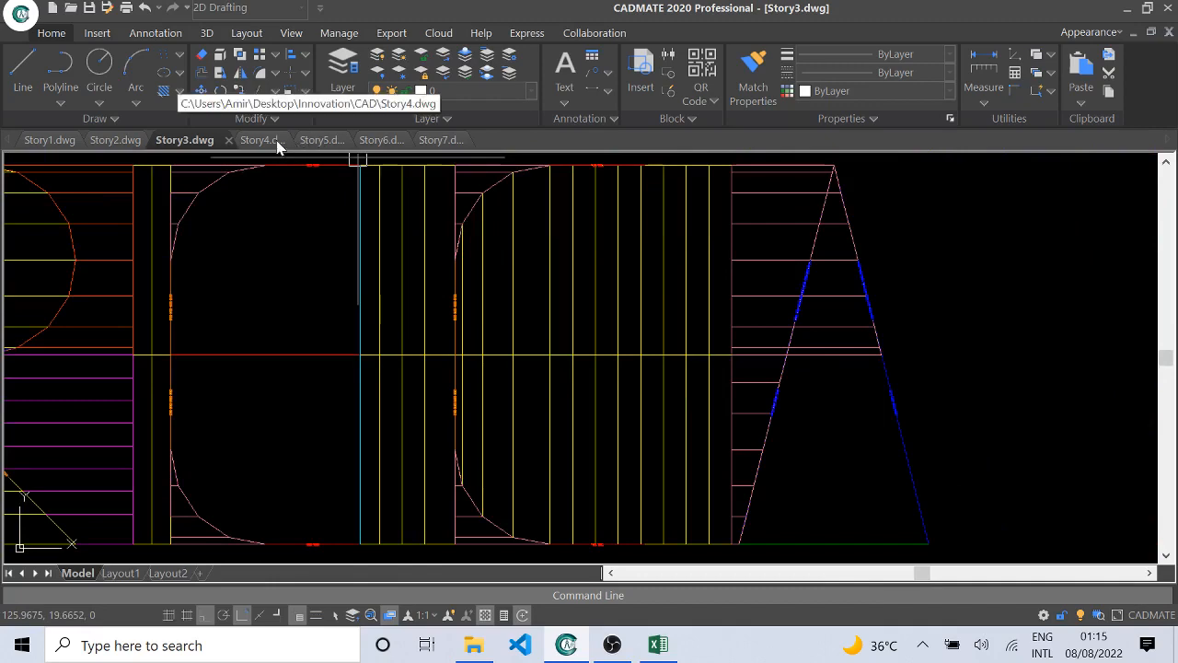
Step: Examine the framing and openings in the Story4.dwg floor plan
click(276, 142)
scroll(145, 310, up, 2)
middle_drag(857, 261, 581, 276)
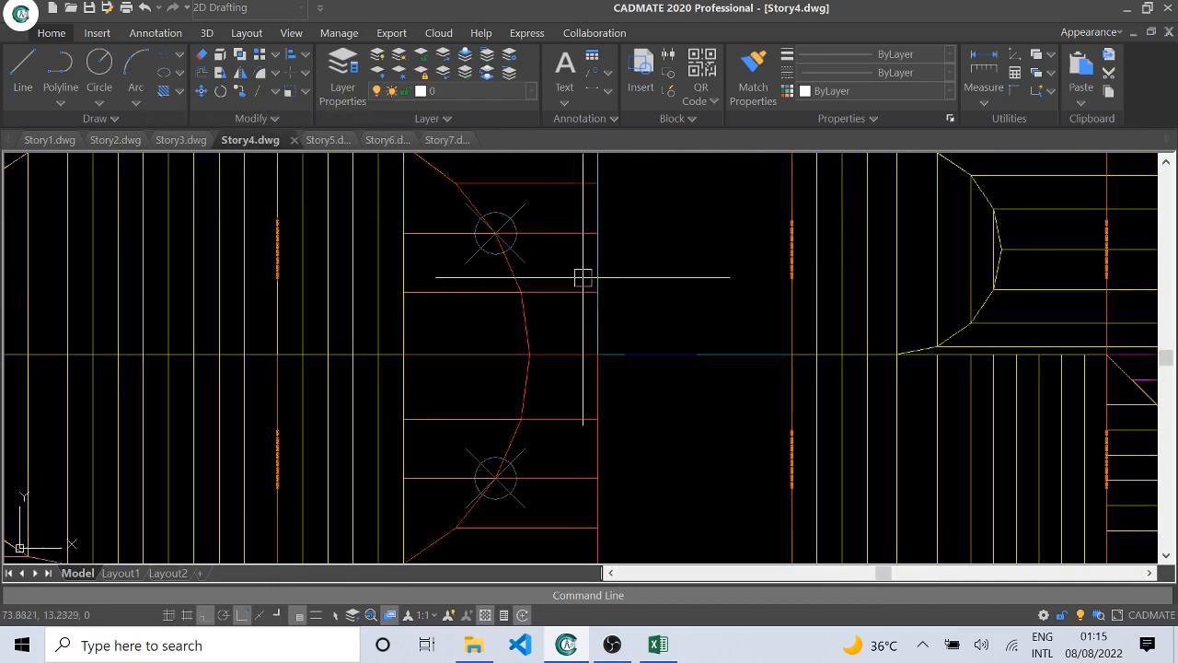
scroll(796, 287, down, 2)
scroll(694, 281, up, 1)
mouse_move(941, 282)
middle_down()
mouse_move(597, 276)
mouse_move(537, 297)
mouse_move(940, 291)
middle_up()
scroll(598, 276, down, 1)
scroll(940, 291, up, 1)
Step: Look over the floor plans of the remaining drawings, Story5.dwg, Story6.dwg and Story7.dwg
click(328, 140)
scroll(521, 276, up, 1)
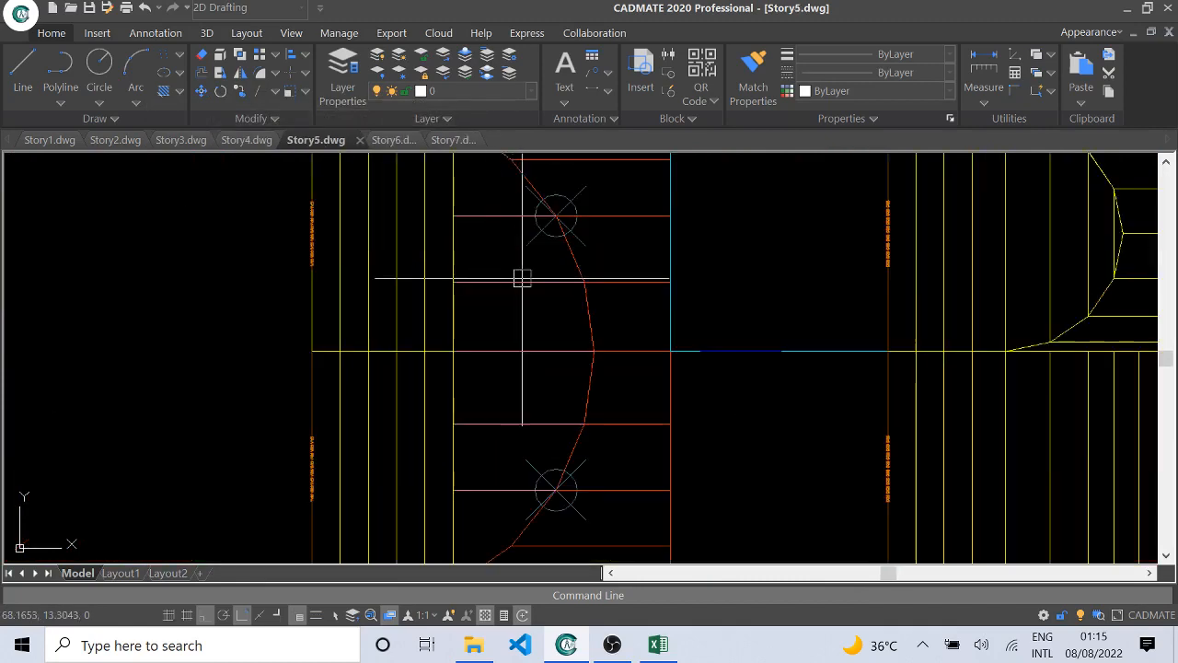
scroll(643, 292, down, 1)
middle_drag(774, 282, 543, 268)
mouse_move(1012, 284)
middle_down()
mouse_move(668, 307)
mouse_move(1029, 353)
middle_up()
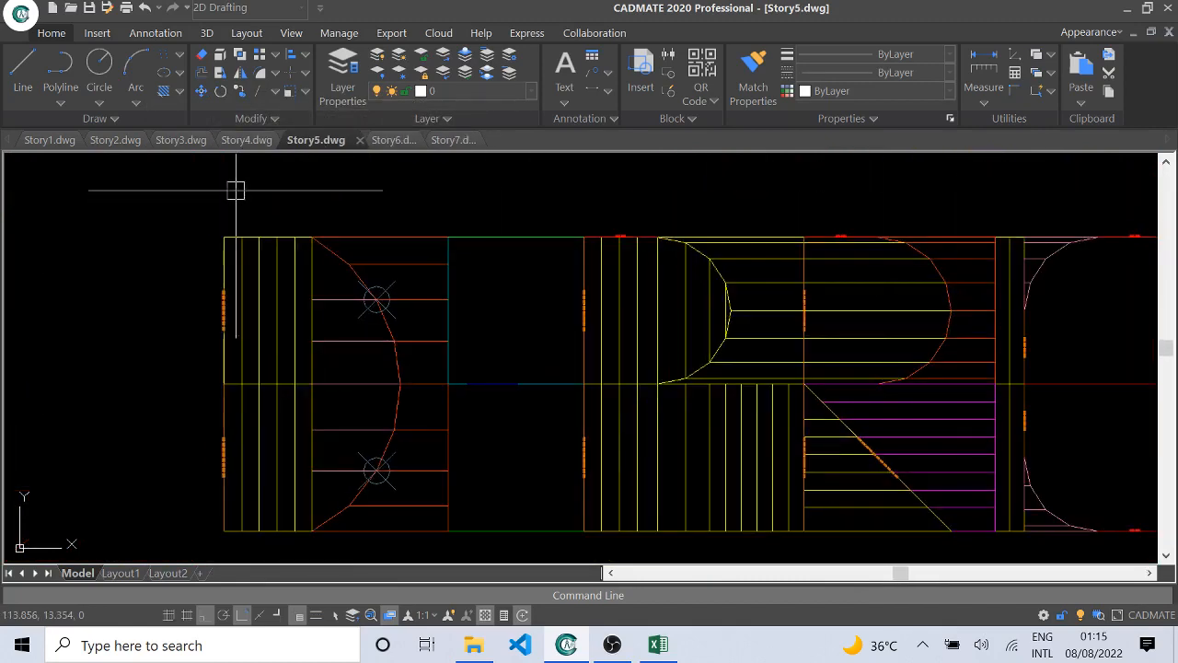
click(391, 140)
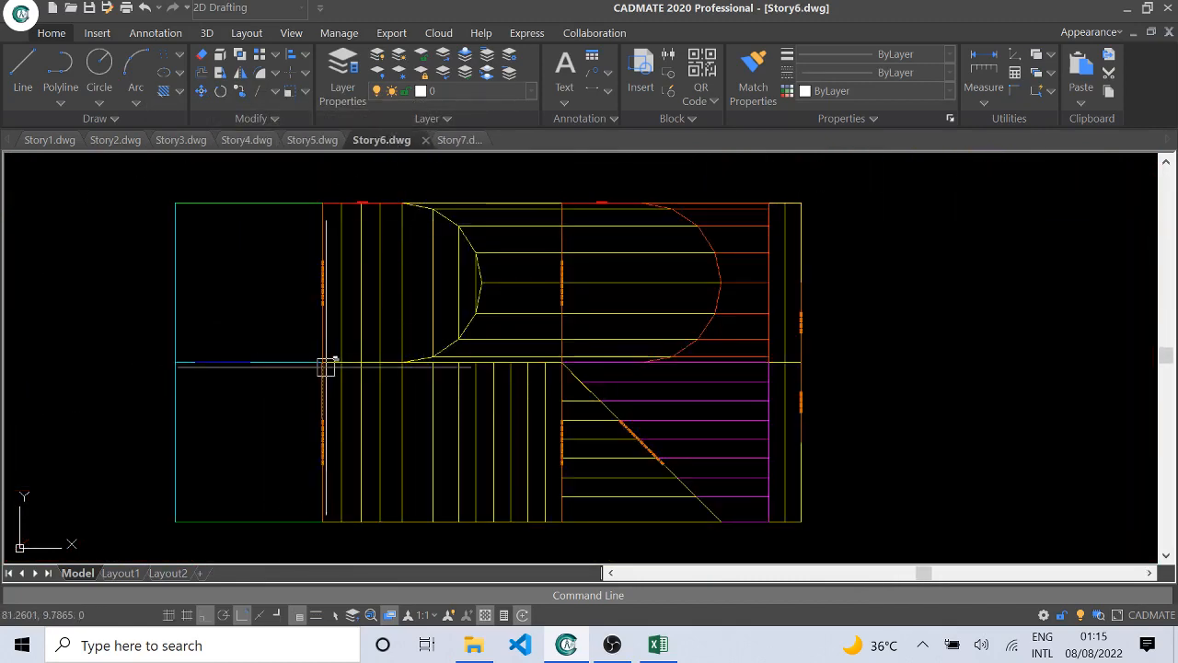
click(450, 139)
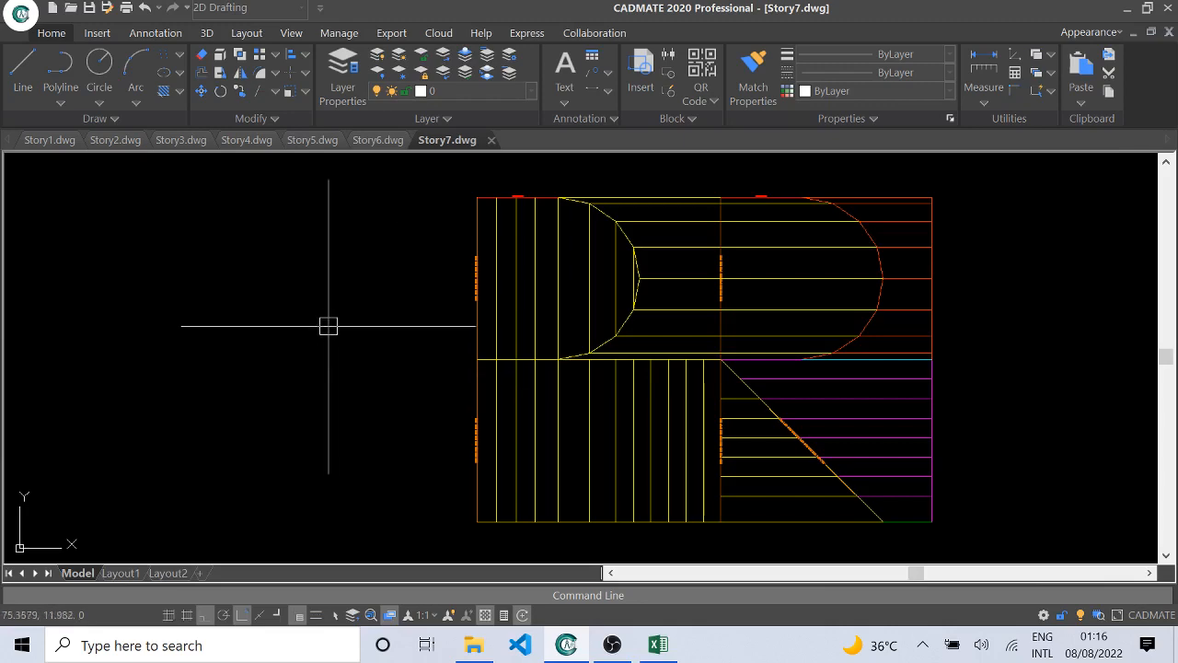
Step: Switch to the ETABS_OAPI_Power.xlsm workbook in Excel and inspect the Model Saving Directory entry on the Model Directory sheet
click(657, 644)
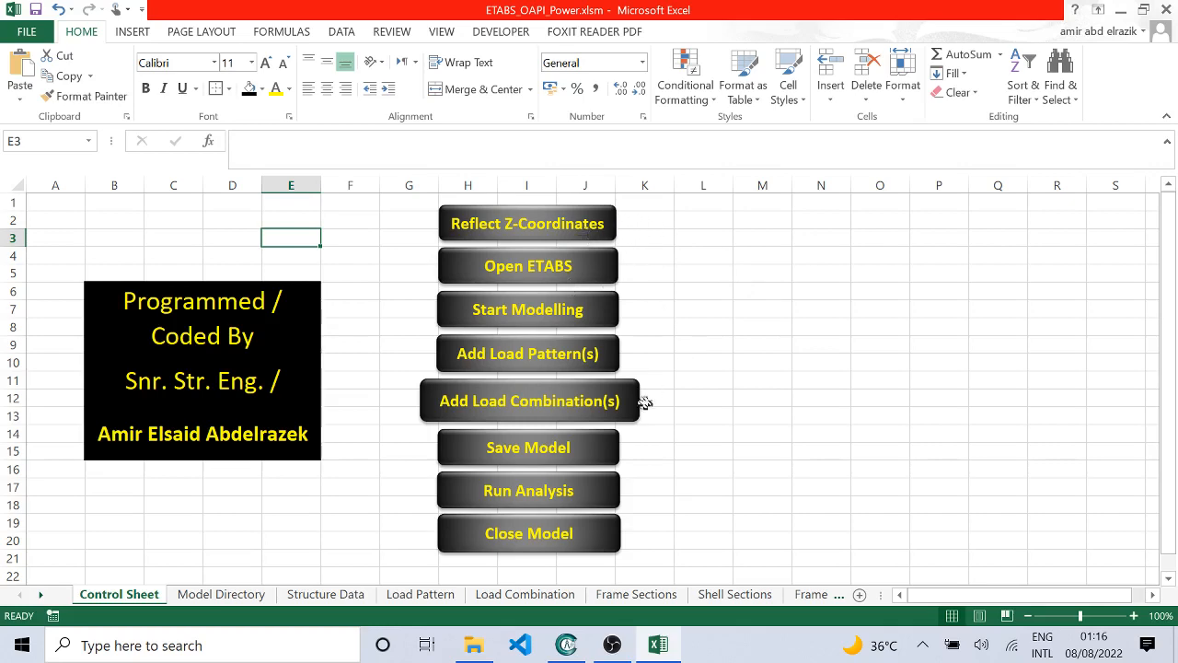
click(222, 593)
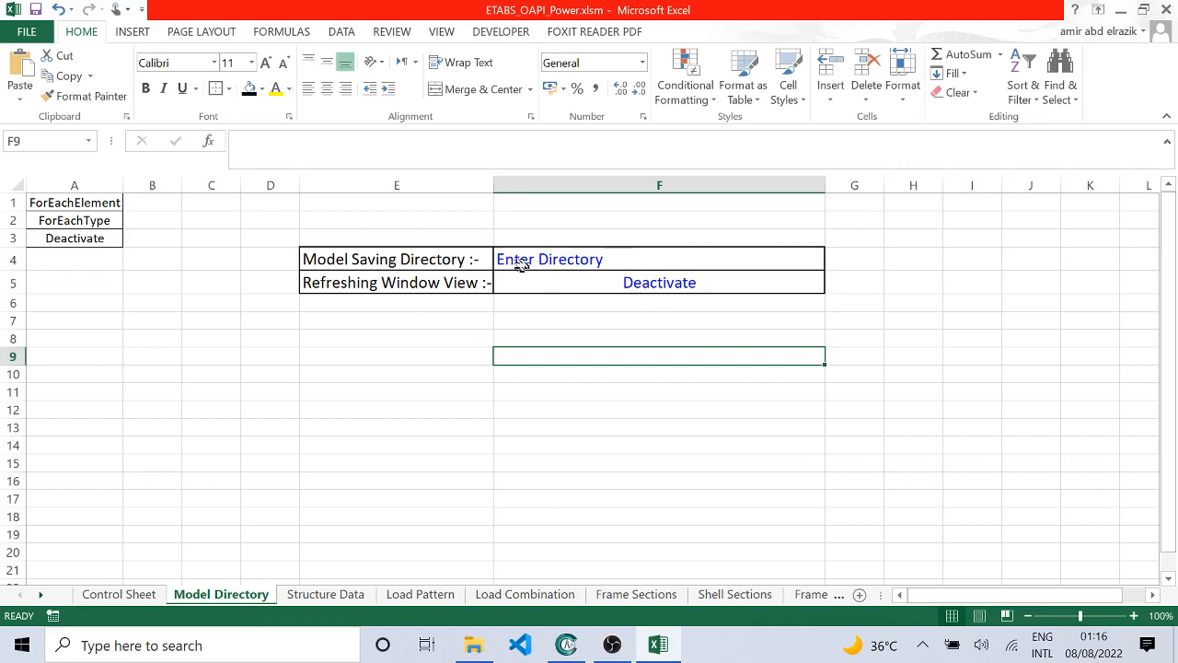
click(571, 263)
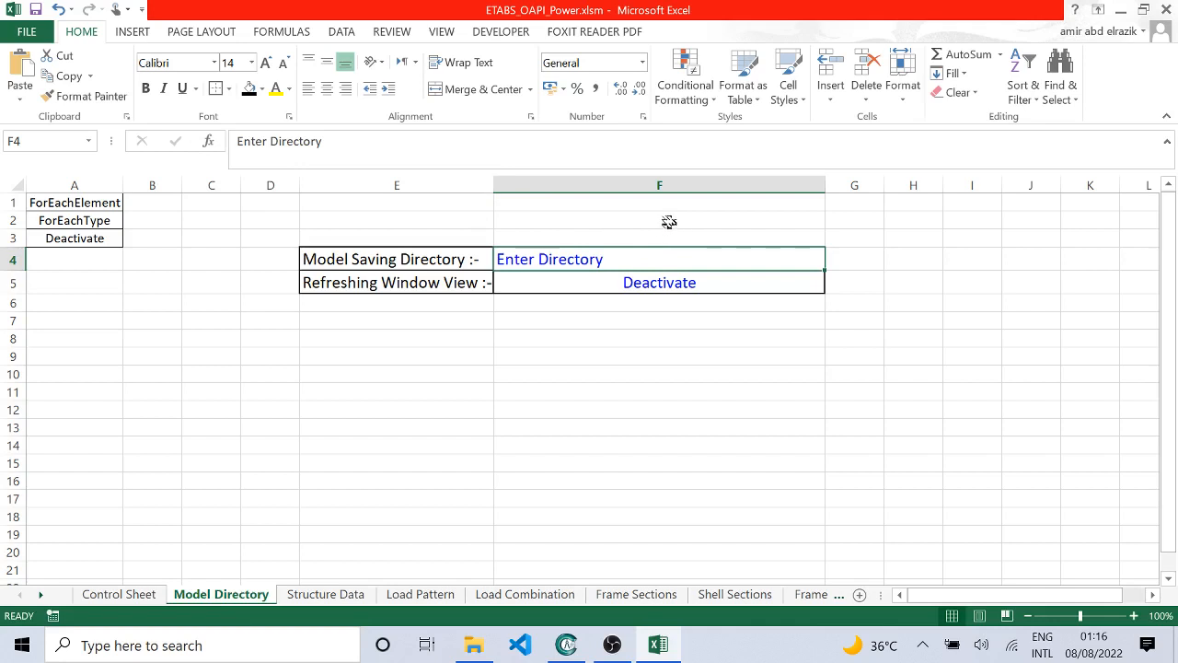
Step: Review the available choices for the Refreshing Window View setting without changing it
click(321, 282)
click(699, 282)
click(834, 289)
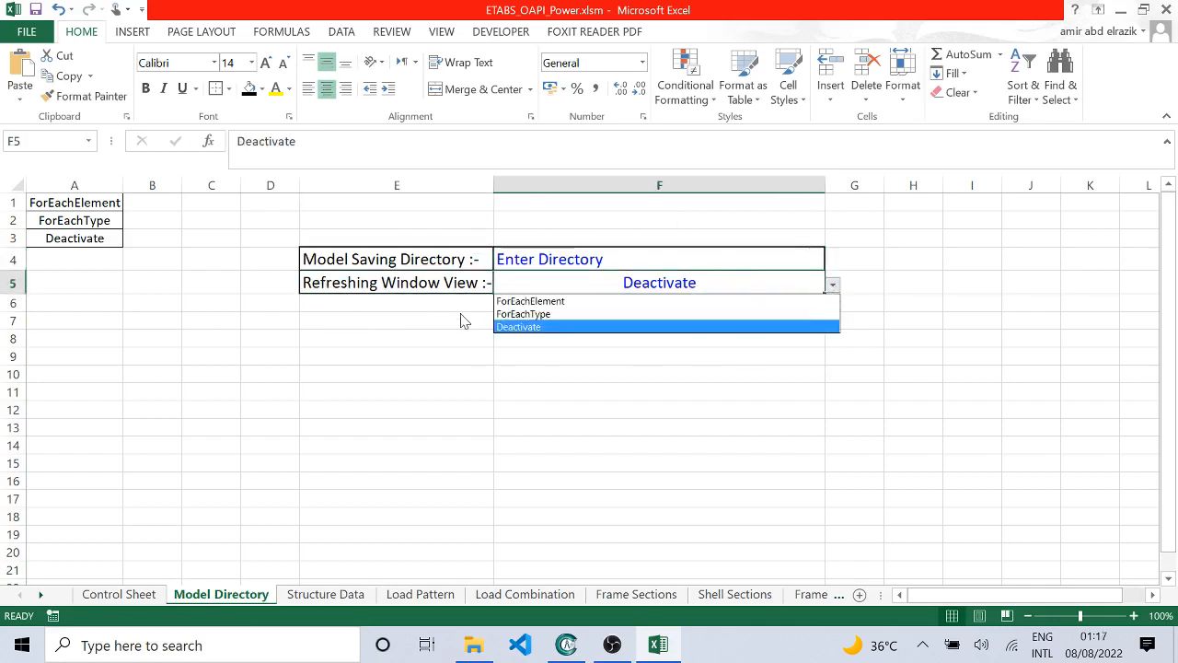
click(551, 356)
click(530, 324)
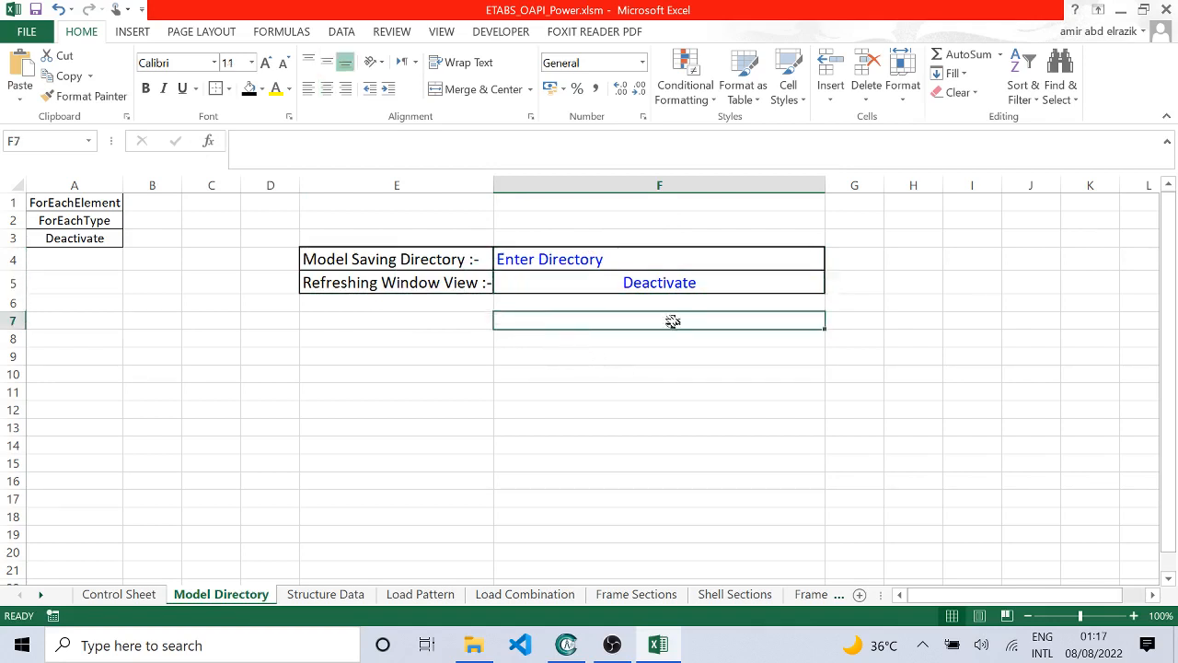
click(780, 283)
click(833, 286)
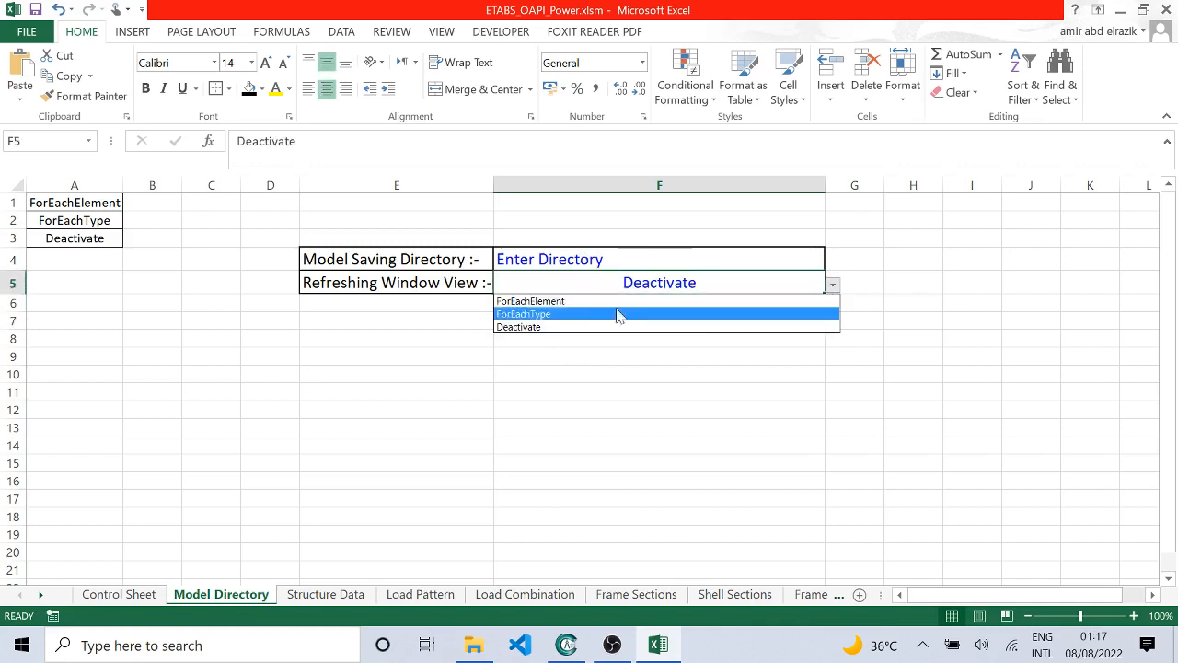
click(602, 358)
click(690, 316)
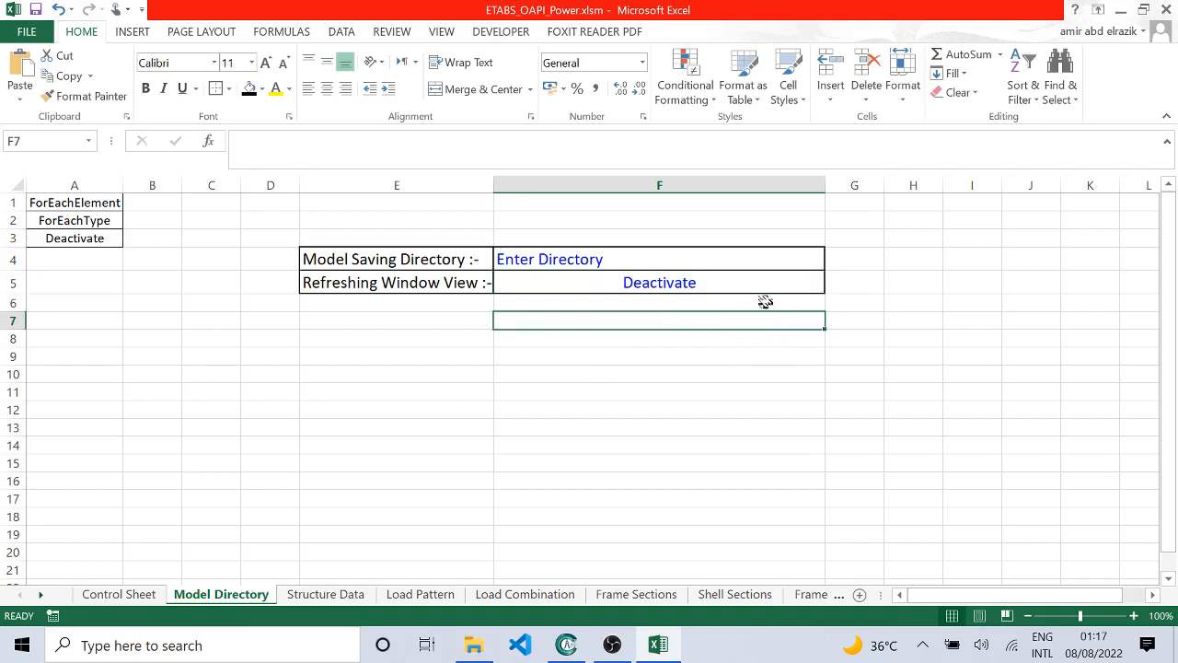
Step: Try ForEachElement for the Refreshing Window View setting, then leave it set to ForEachType
click(814, 284)
click(833, 286)
click(610, 313)
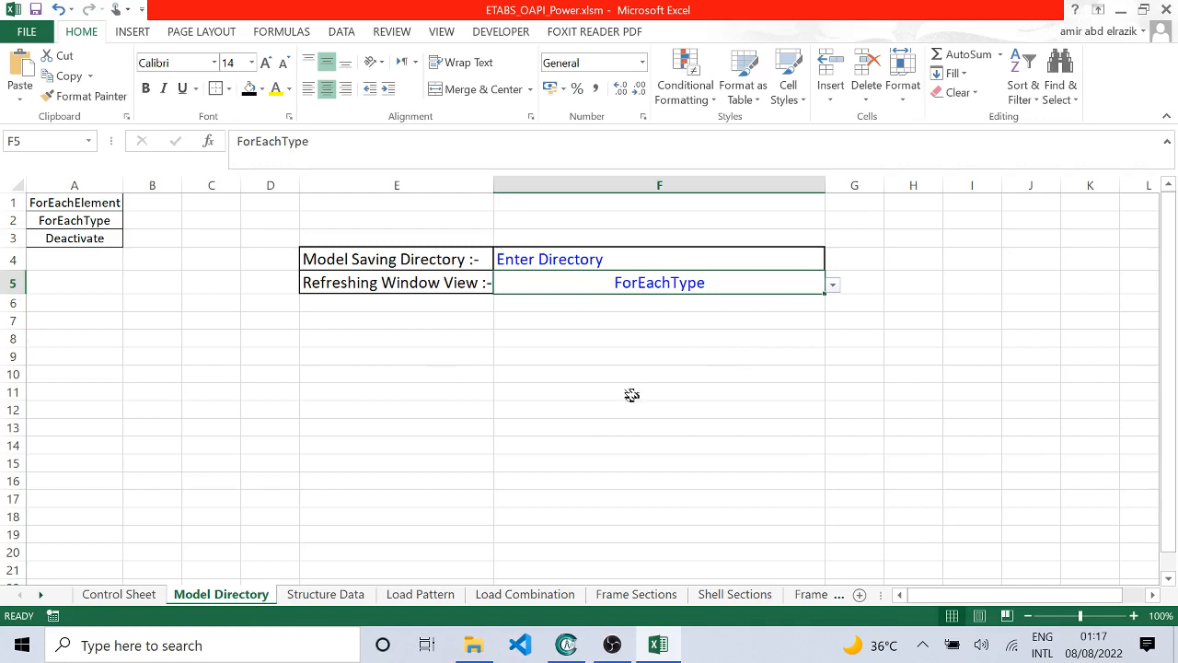
click(832, 285)
click(741, 301)
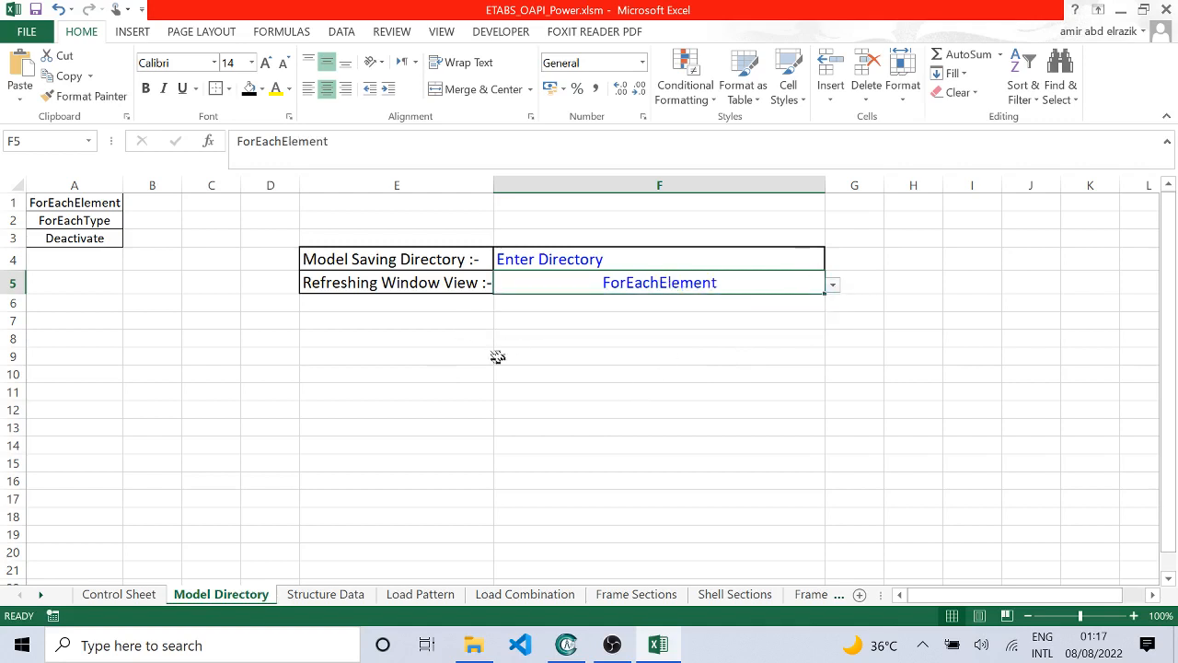
click(833, 286)
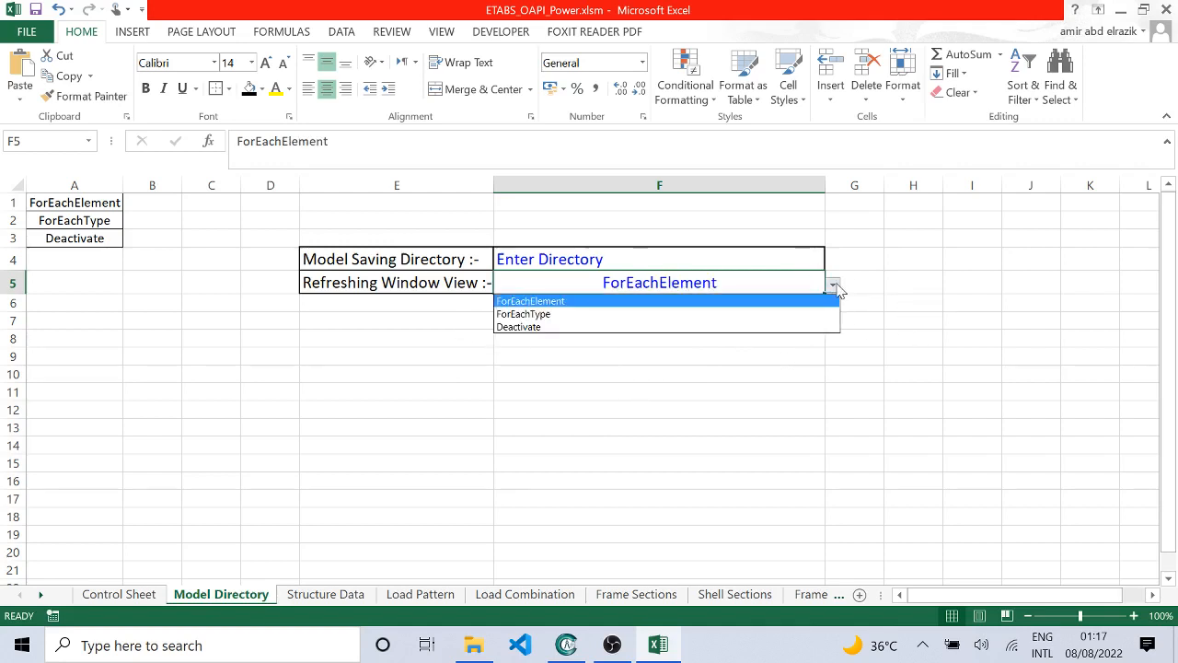
click(685, 315)
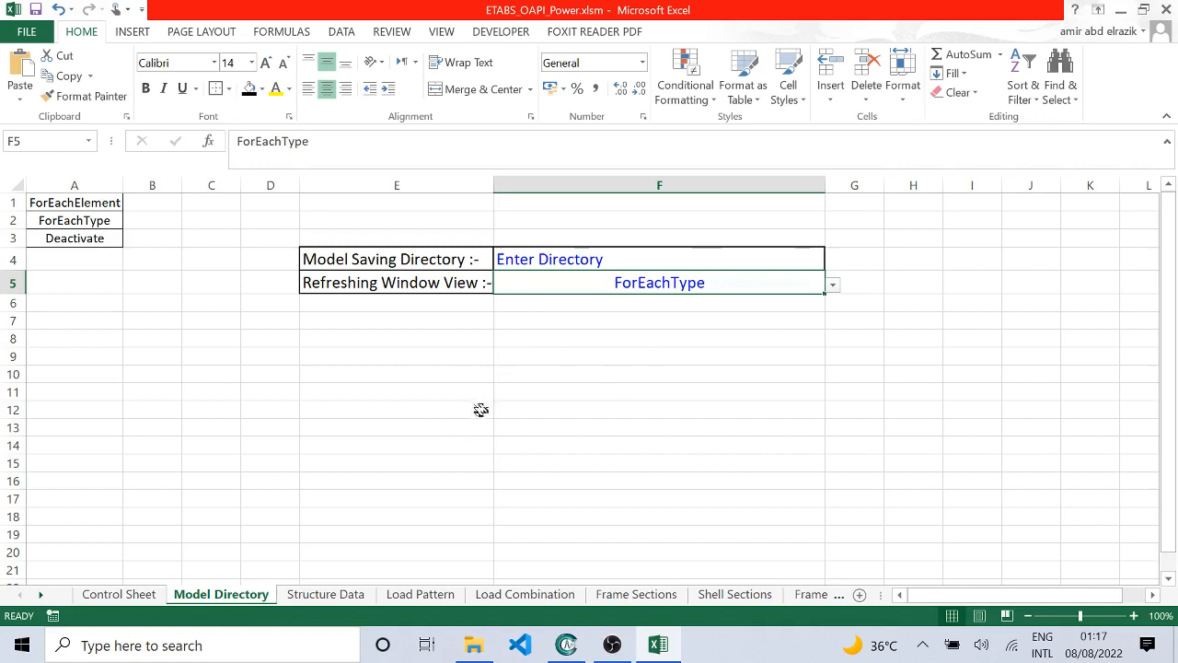
Step: Glance at the Structure Data sheet and recheck the saving directory and window refresh entries on the Model Directory sheet
click(325, 594)
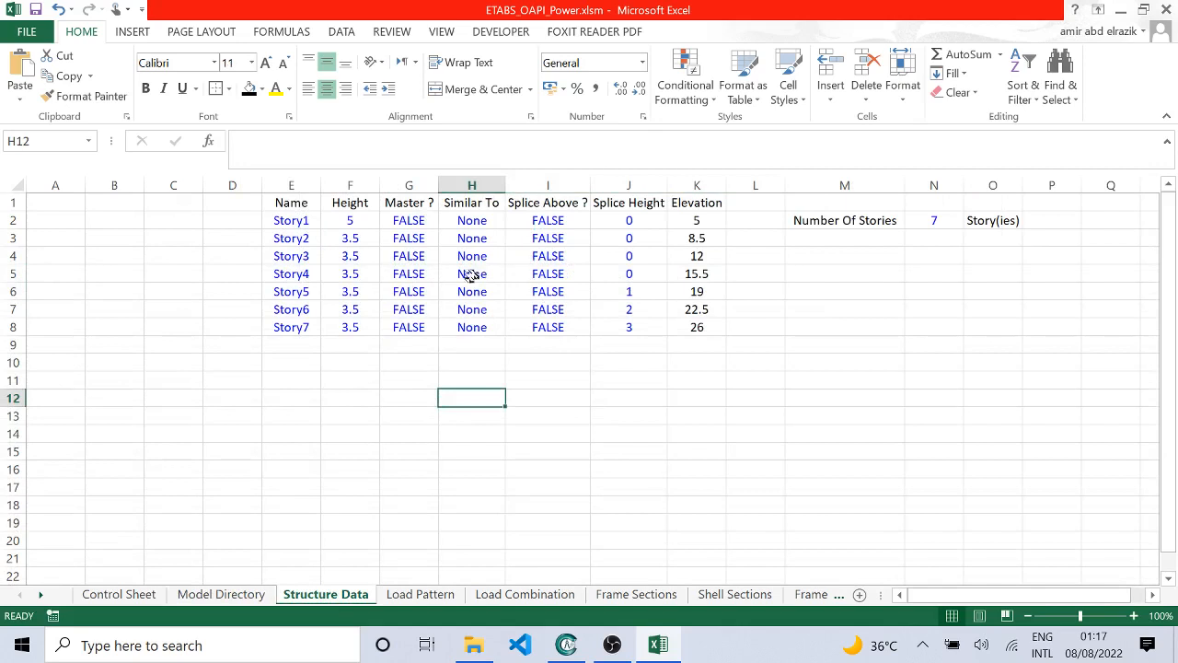
key(ctrl+Page_Up)
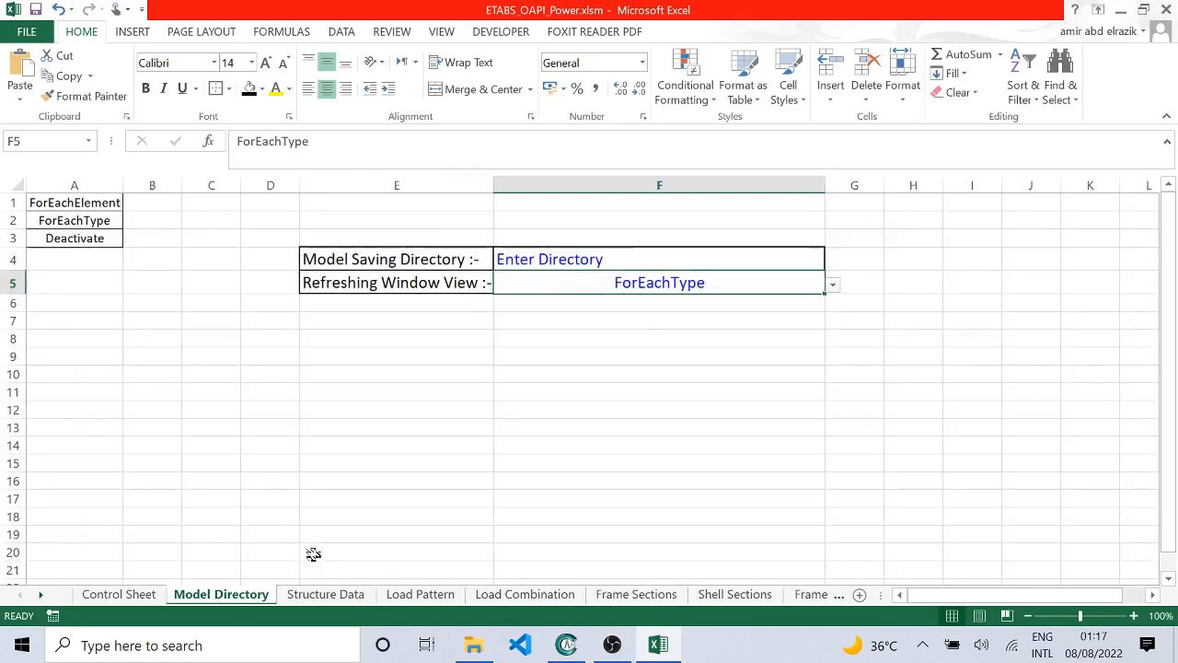
click(660, 257)
click(660, 284)
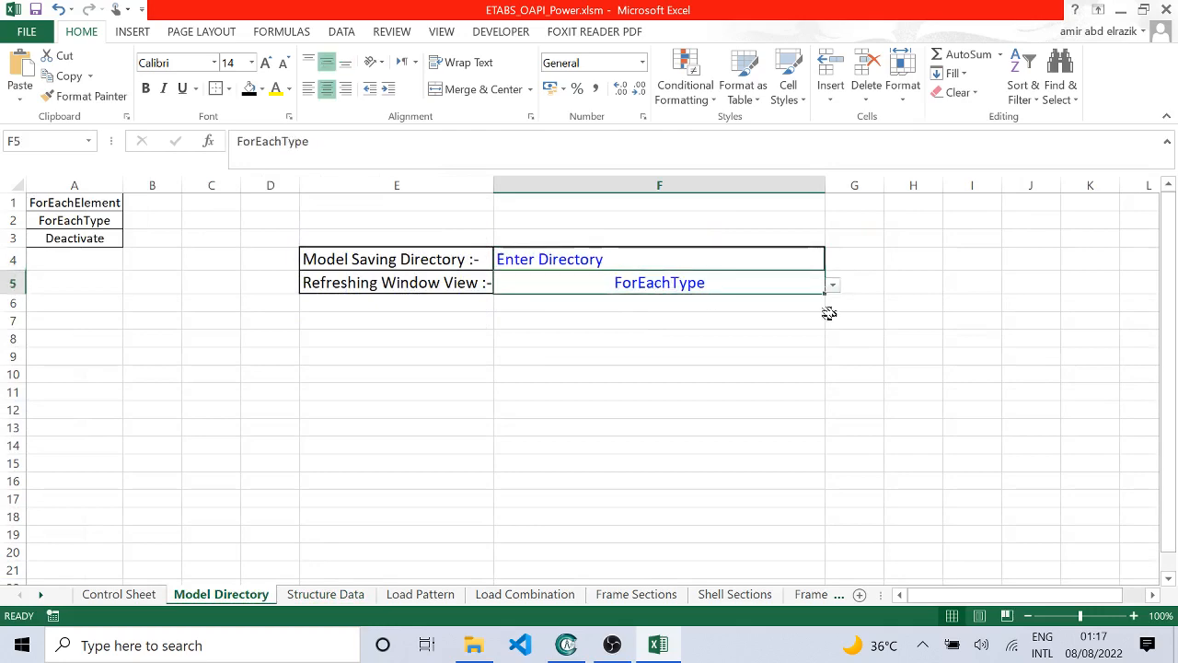
Step: Examine the story table on the Structure Data sheet, covering names, heights, master and splice settings, and elevations
click(325, 593)
click(296, 221)
drag(296, 221, 690, 327)
click(507, 445)
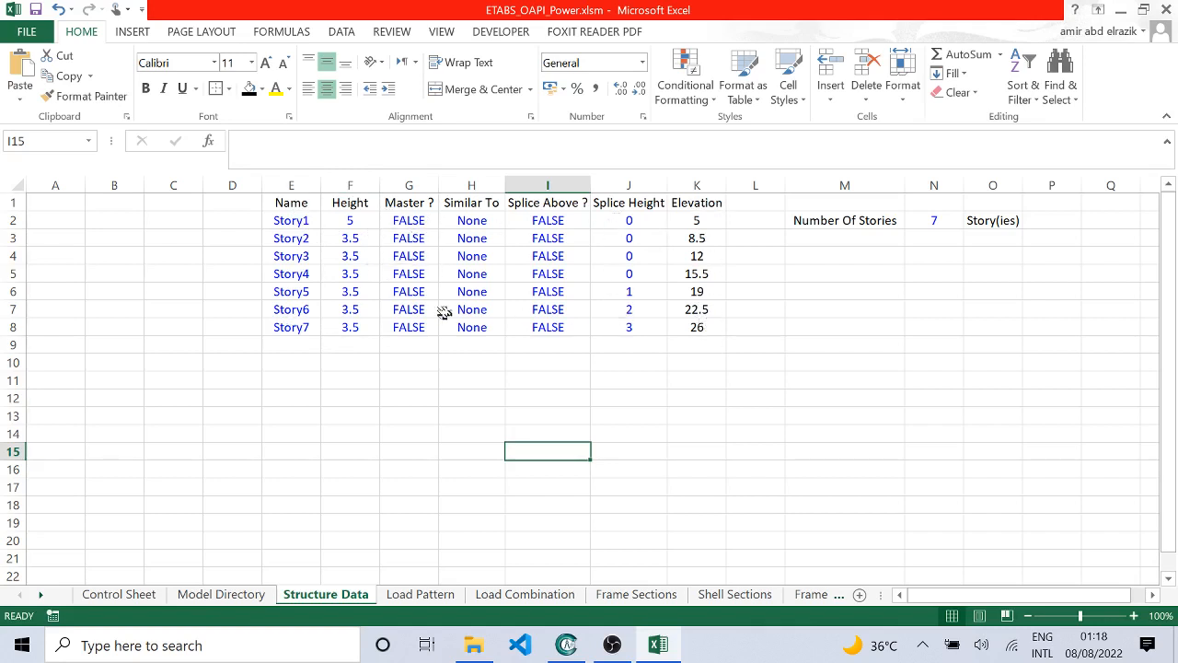
Step: Examine the names, types and selfweight multipliers of the load patterns on the Load Pattern sheet
click(410, 594)
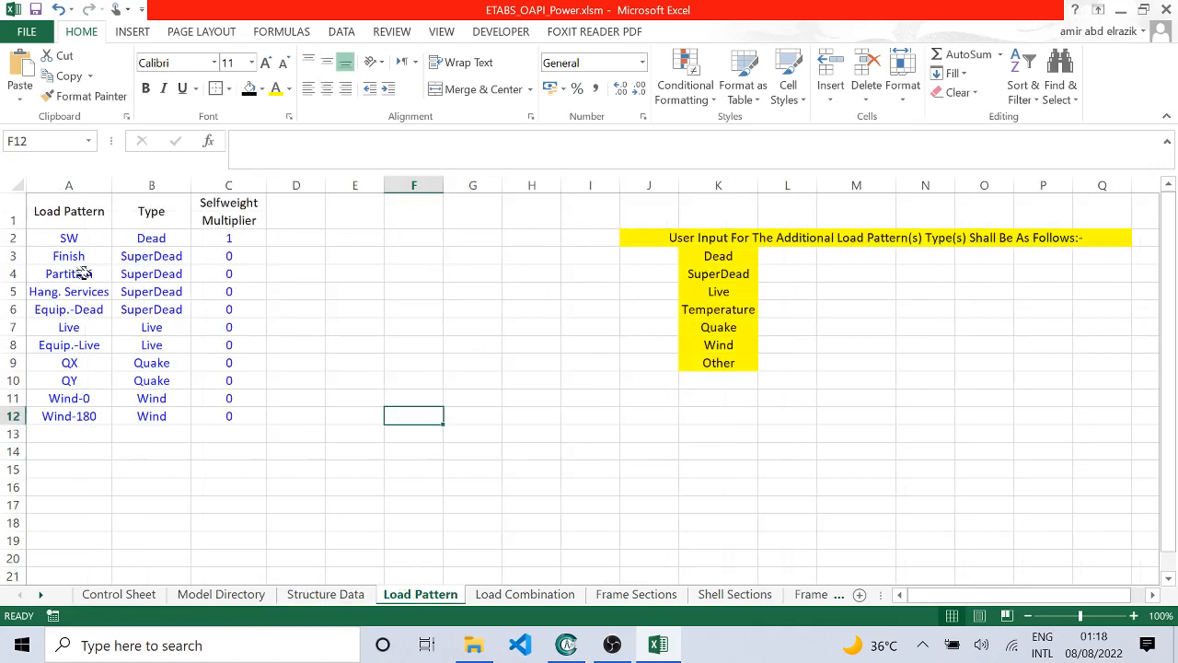
drag(68, 237, 55, 416)
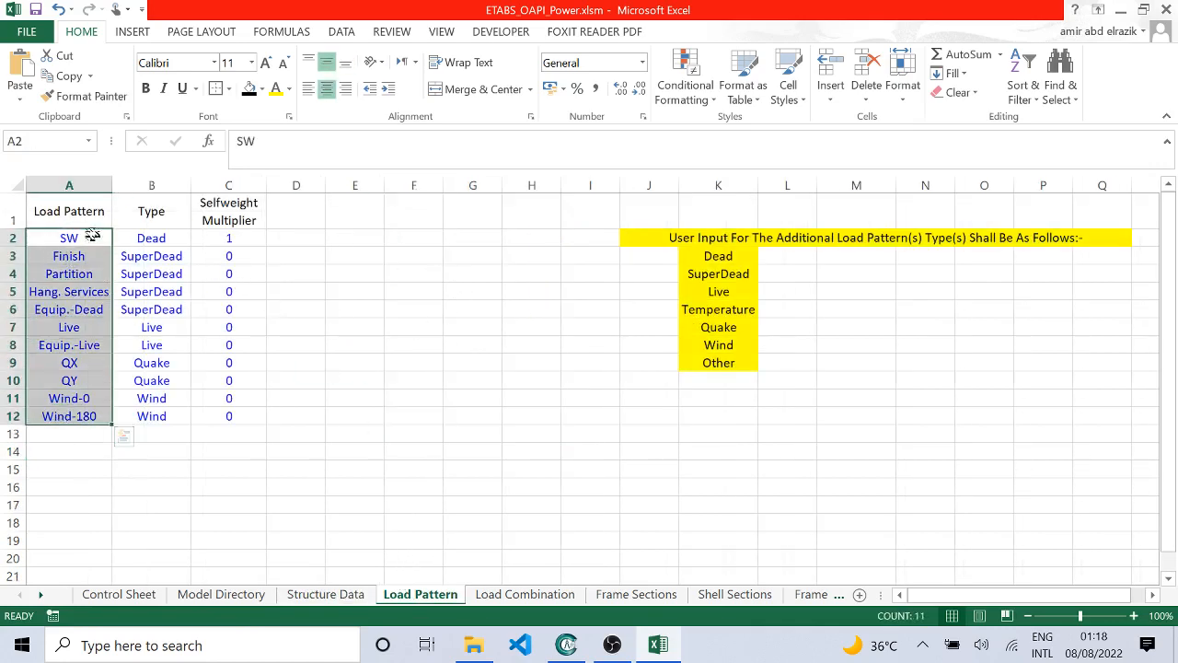
drag(174, 236, 152, 416)
drag(229, 237, 229, 399)
click(575, 364)
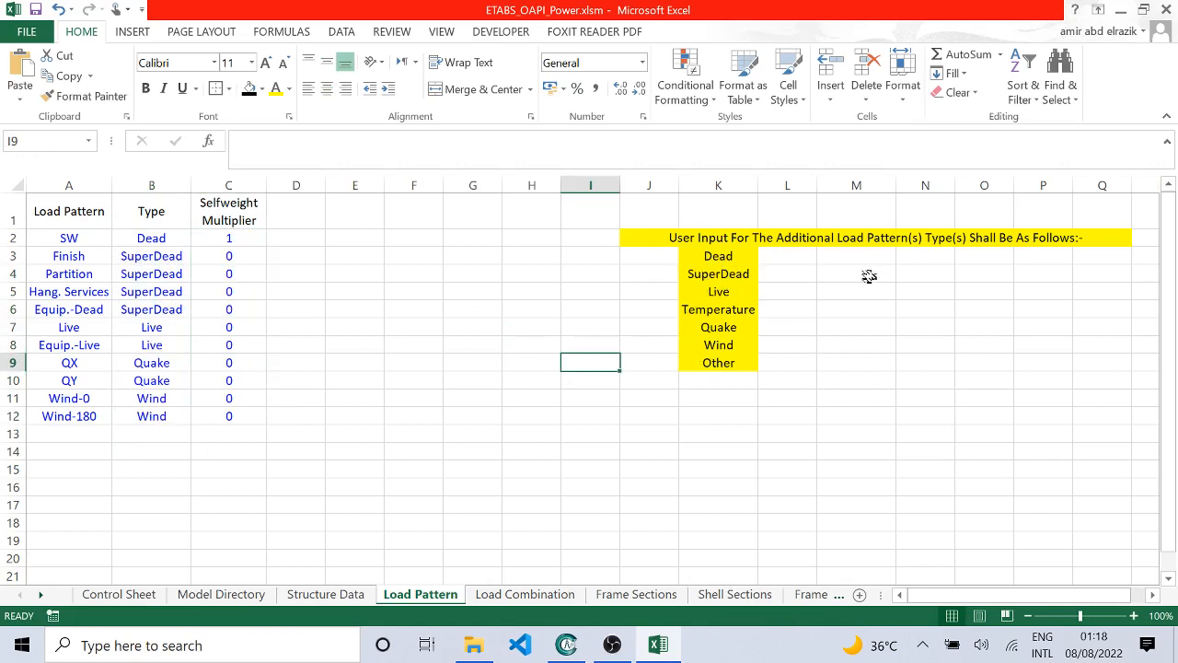
Step: Examine the combination names, types, scale factors and load cases listed on the Load Combination sheet
click(497, 594)
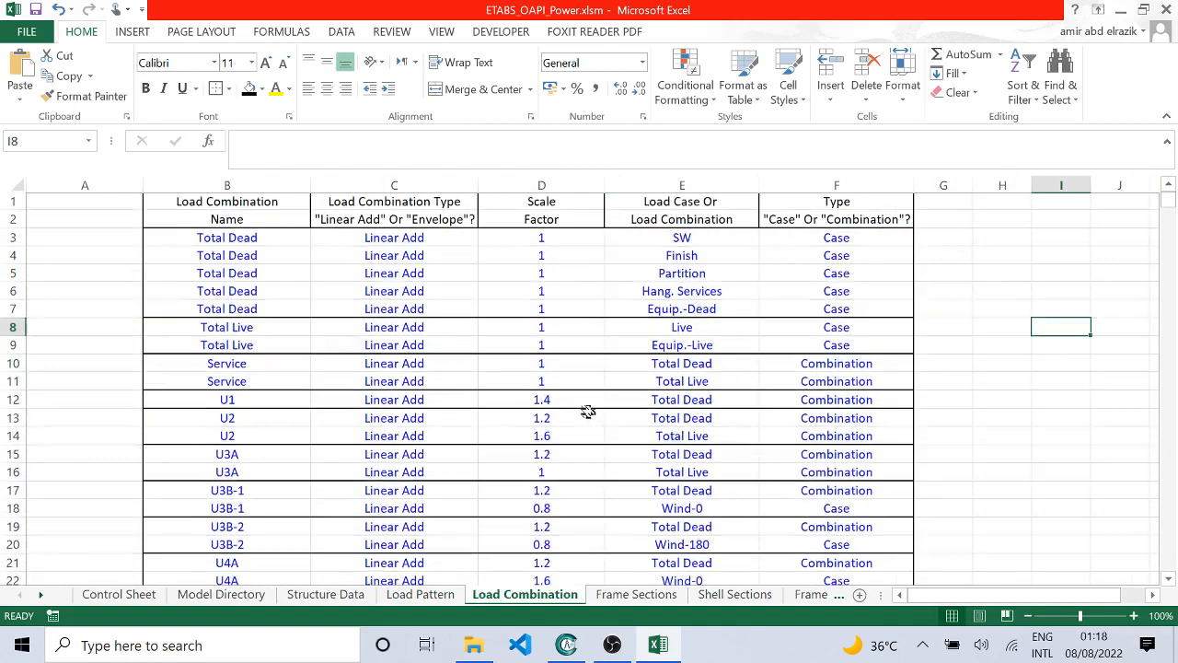
scroll(571, 400, down, 8)
scroll(569, 396, down, 6)
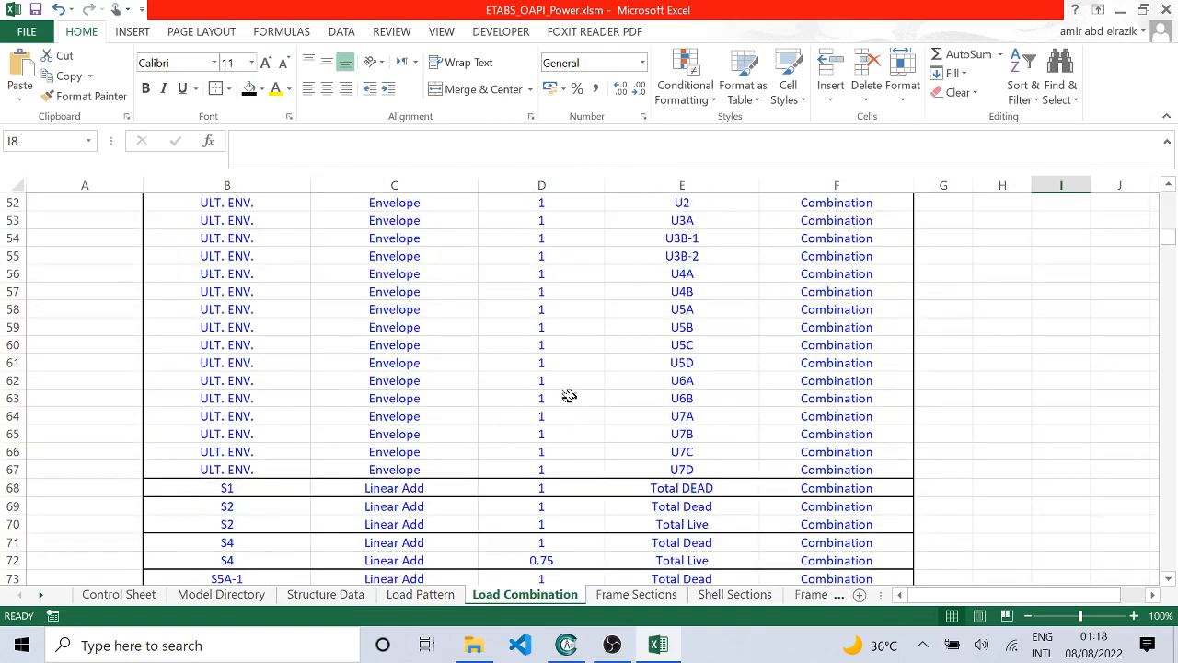
scroll(452, 458, up, 8)
scroll(573, 440, up, 10)
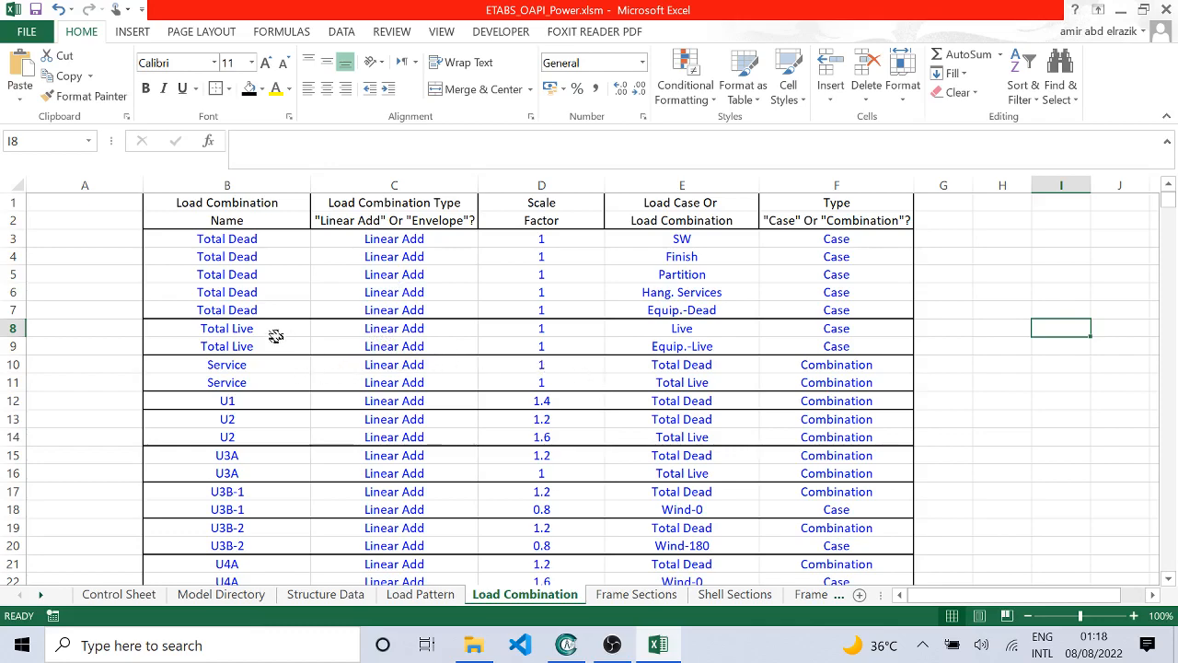
scroll(454, 341, down, 1)
scroll(455, 345, up, 1)
scroll(454, 368, down, 4)
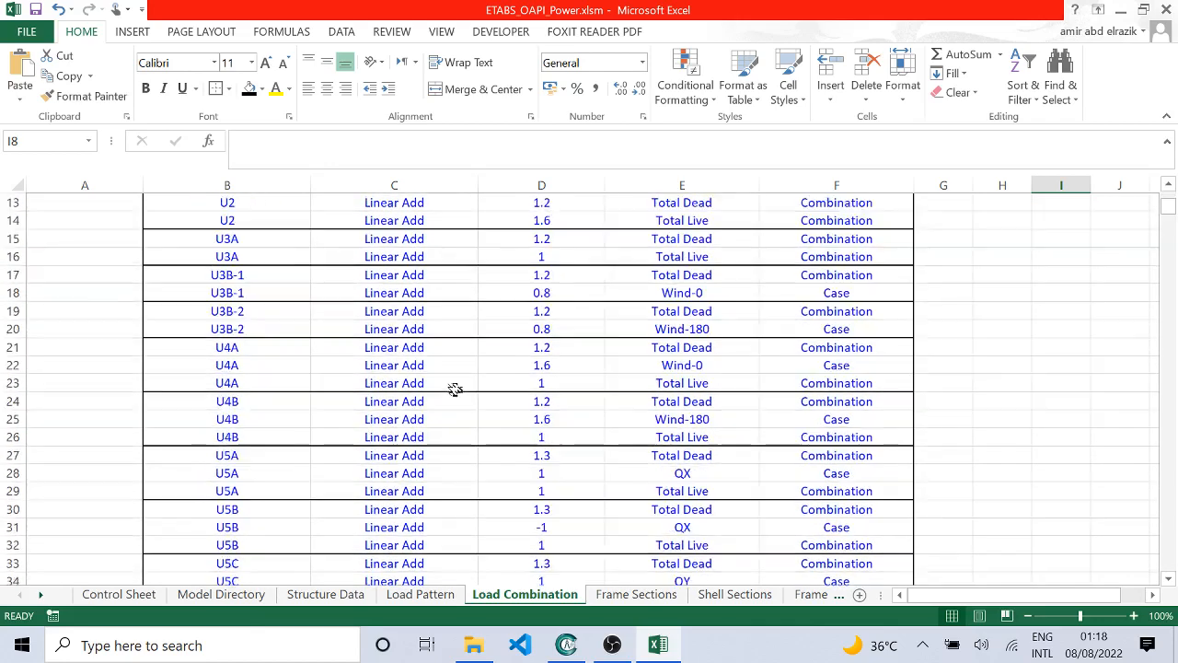
Step: Look through the remaining ultimate, envelope and service combinations further down the Load Combination sheet and return to its first rows
scroll(454, 389, down, 9)
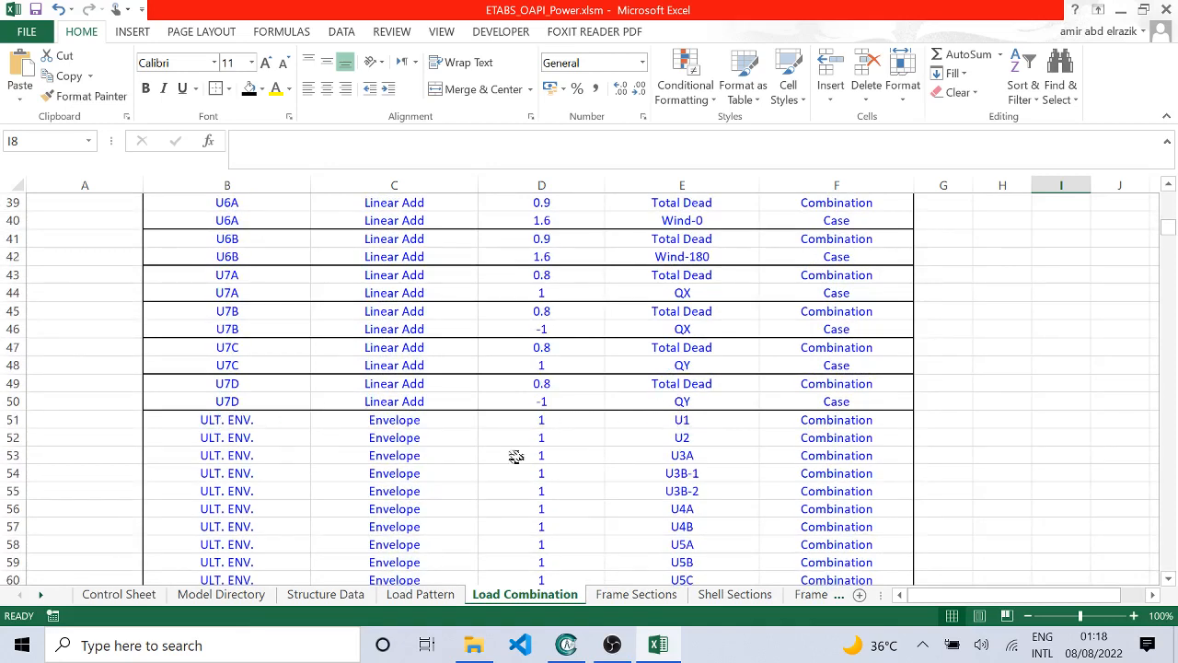
scroll(431, 453, down, 16)
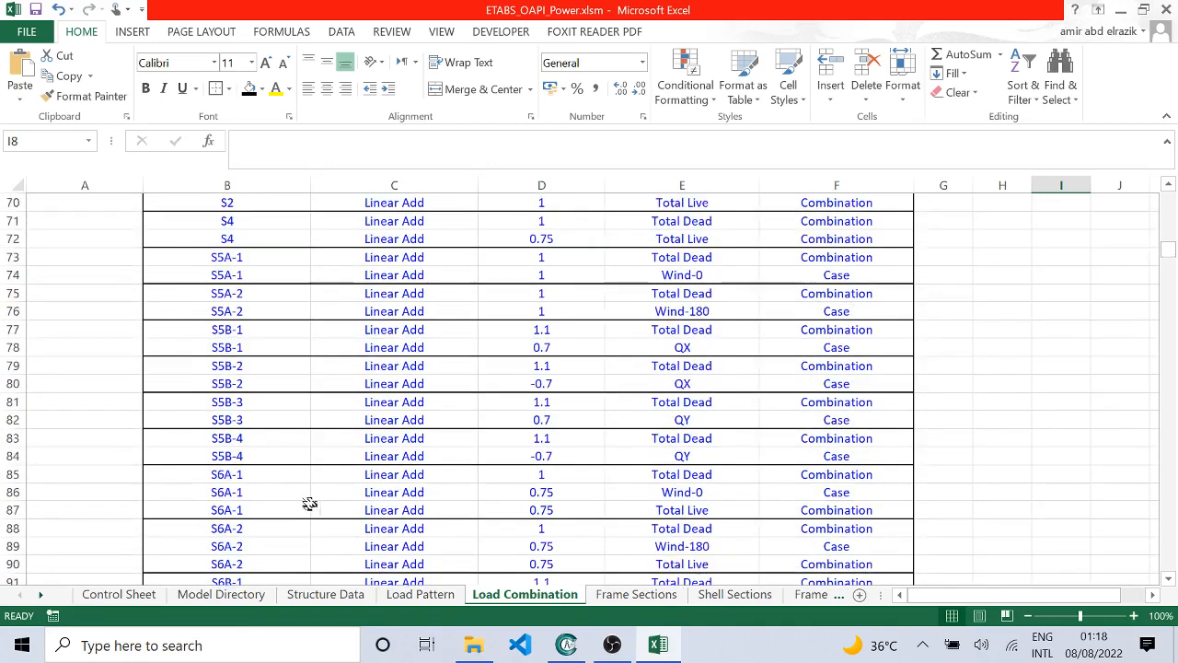
scroll(230, 510, down, 4)
scroll(837, 460, up, 14)
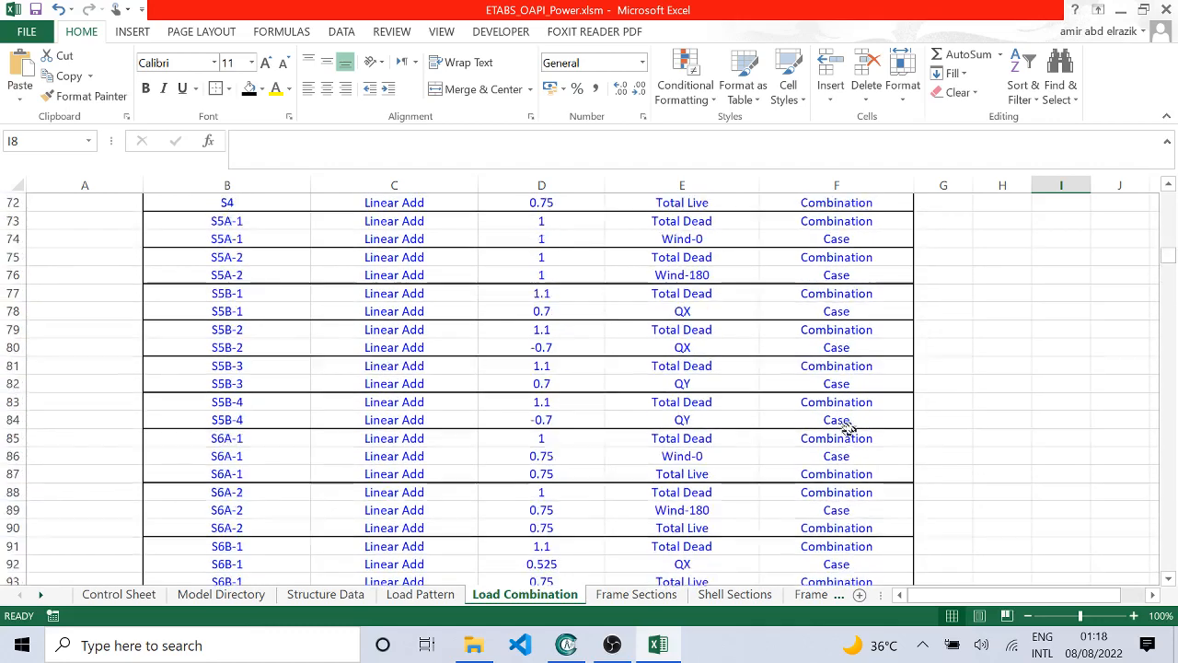
scroll(837, 407, up, 18)
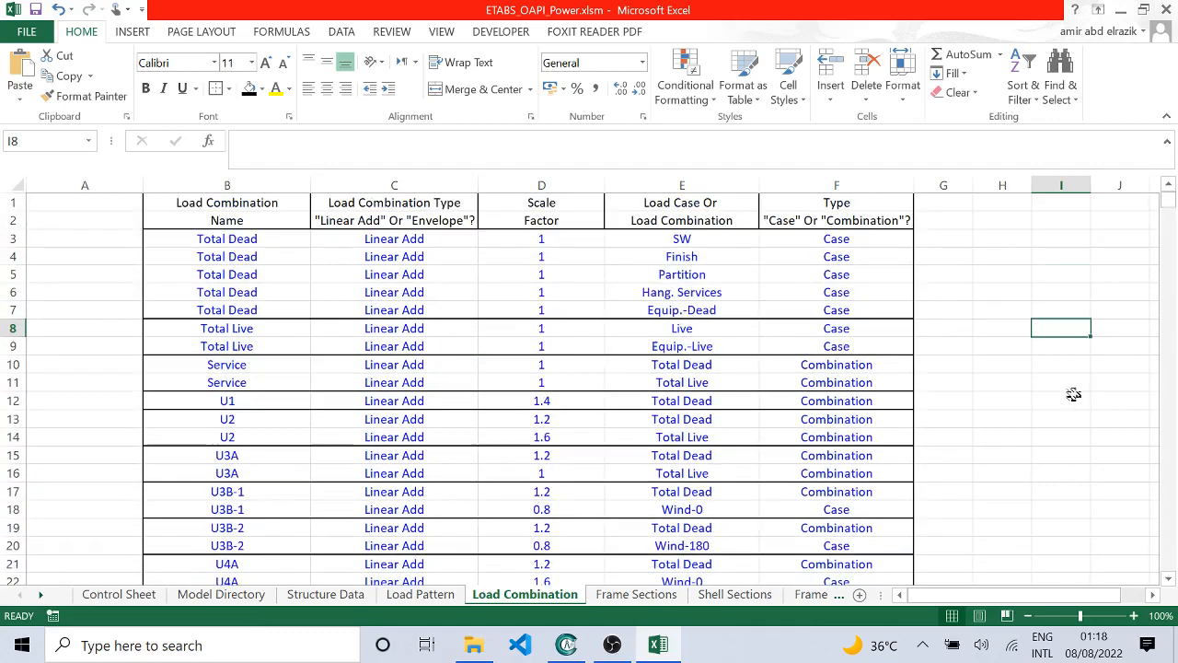
Step: Examine the section names, dimensions, thicknesses and stiffness modifiers on the Frame Sections and Shell Sections sheets
click(636, 593)
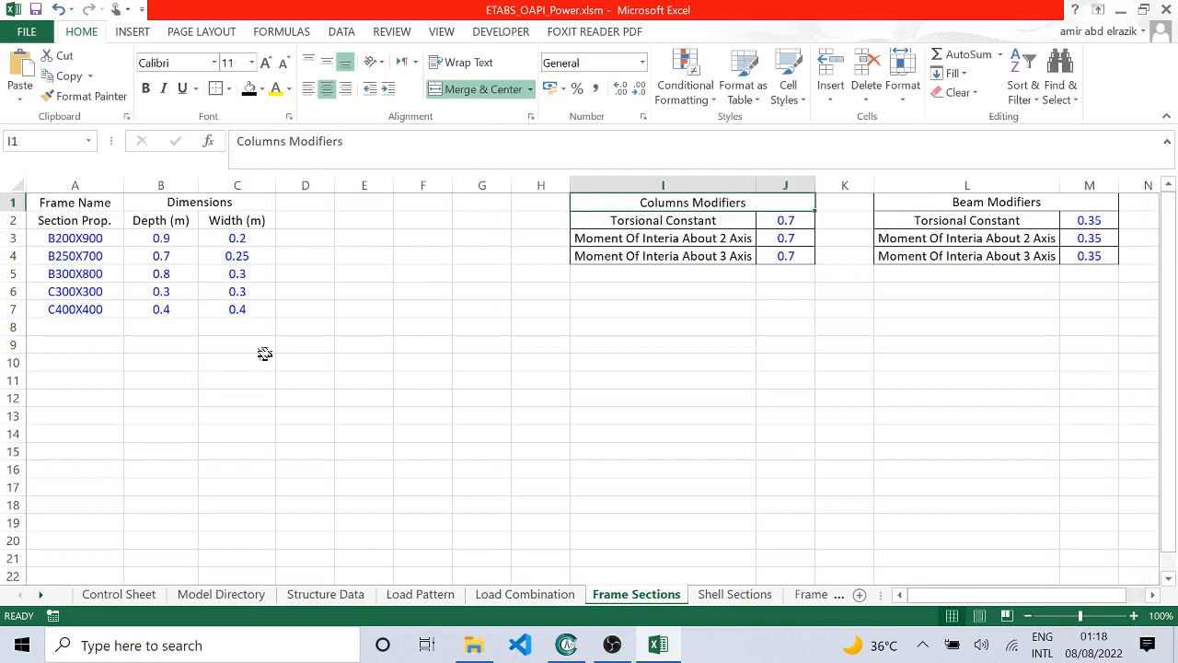
click(89, 238)
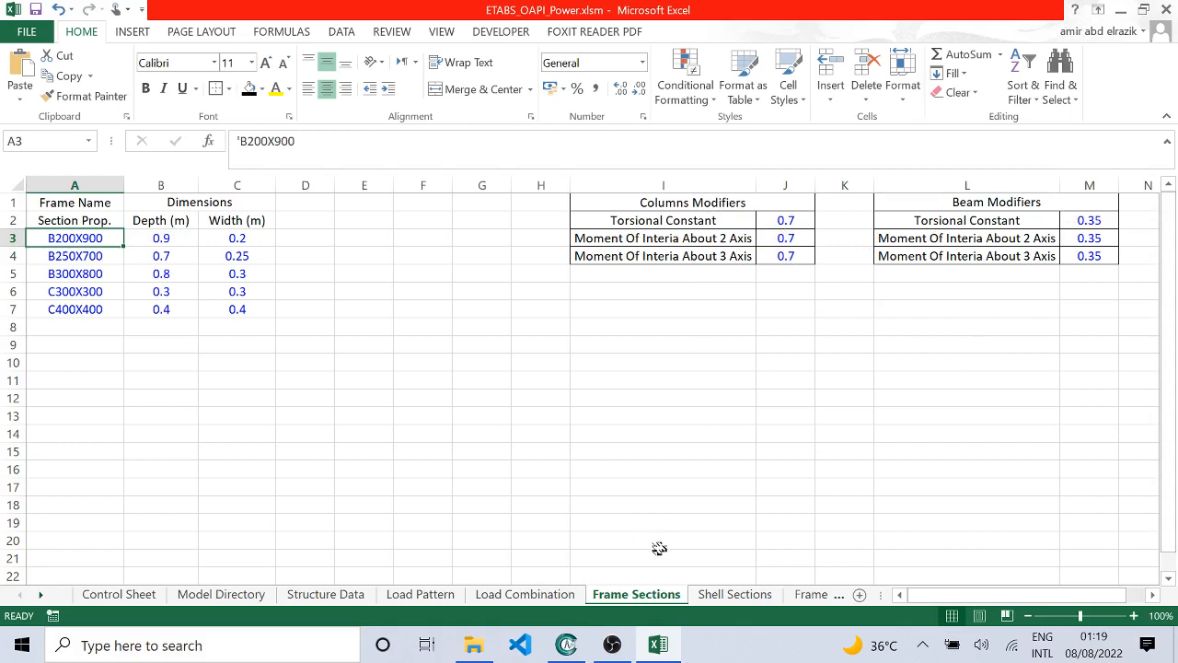
click(724, 594)
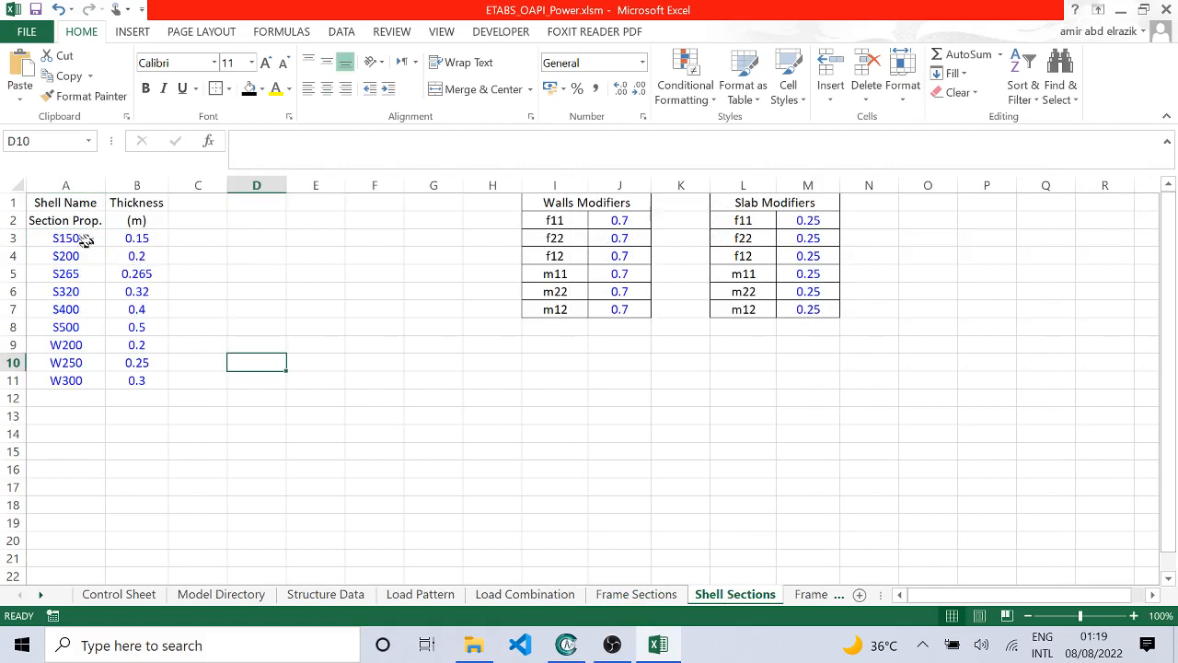
drag(83, 236, 82, 380)
click(74, 431)
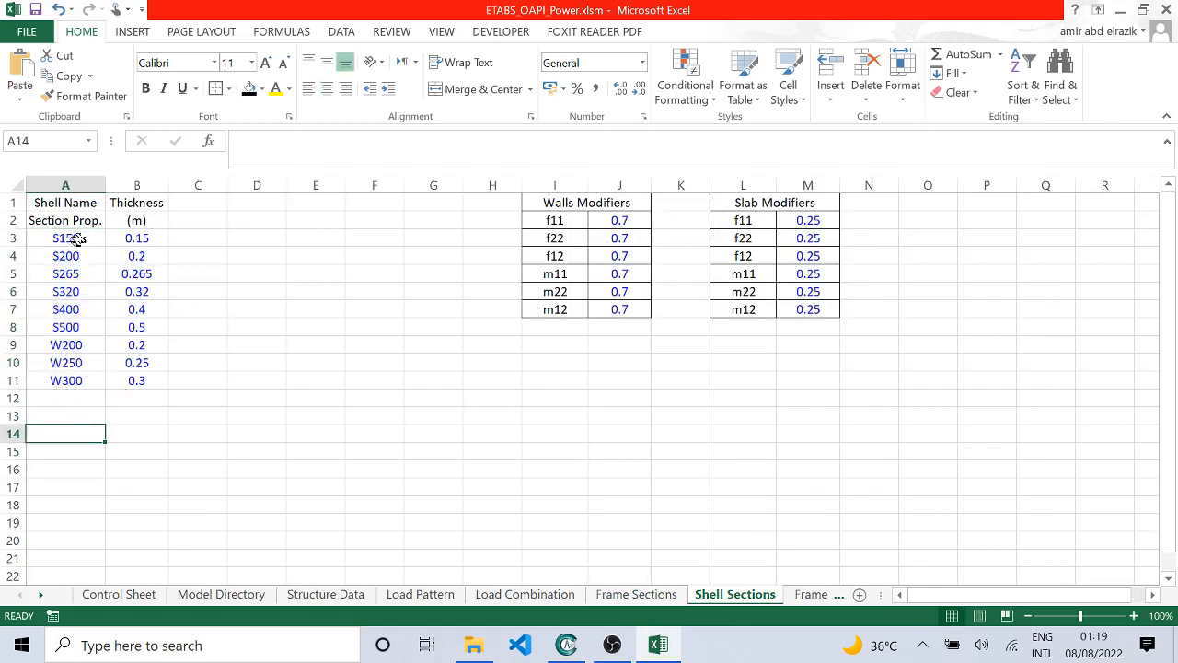
click(76, 237)
click(72, 343)
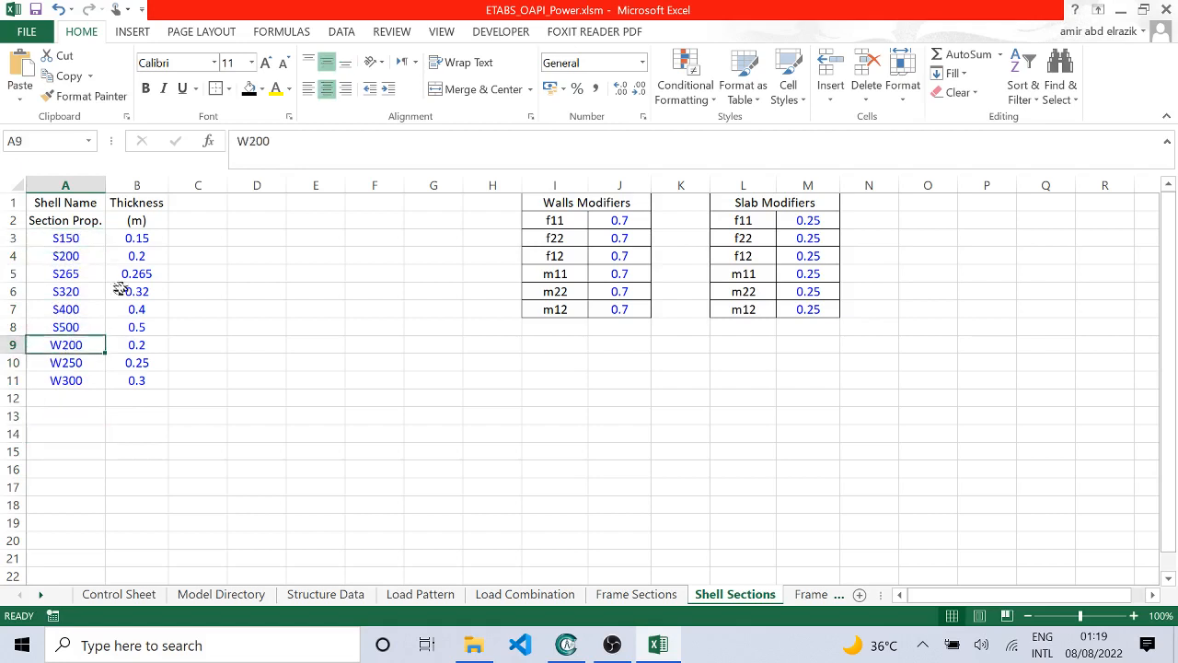
click(137, 238)
click(137, 361)
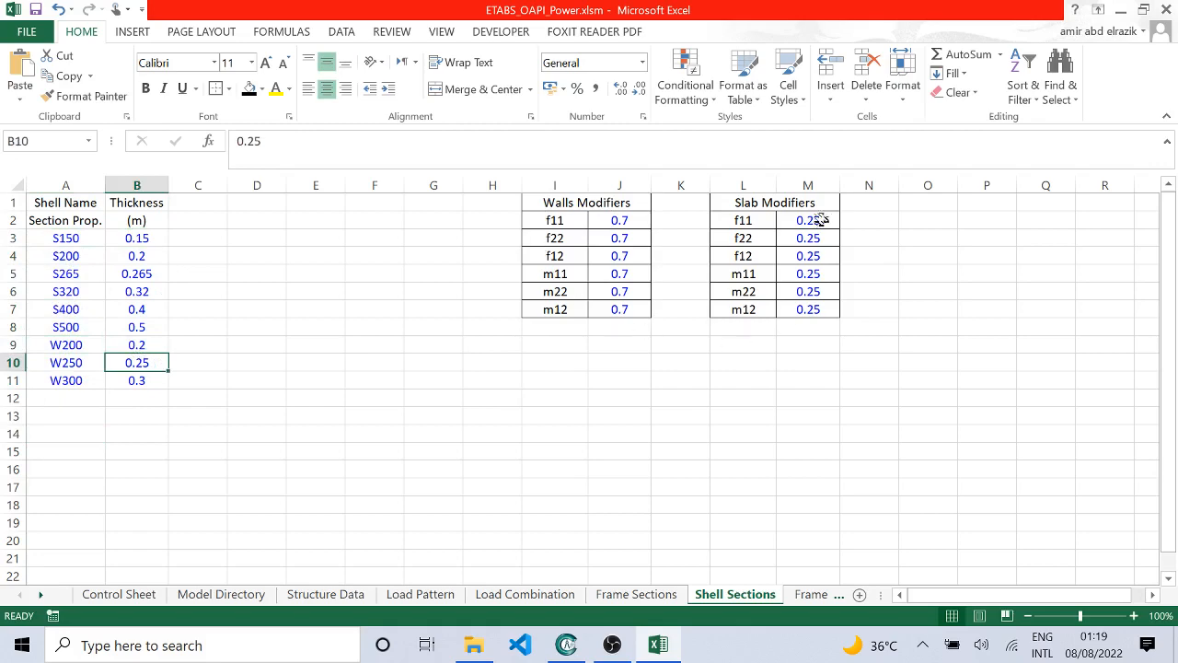
Step: Examine the frame names, start and end coordinates and story assignments on the Frame Connectivity sheet
click(809, 593)
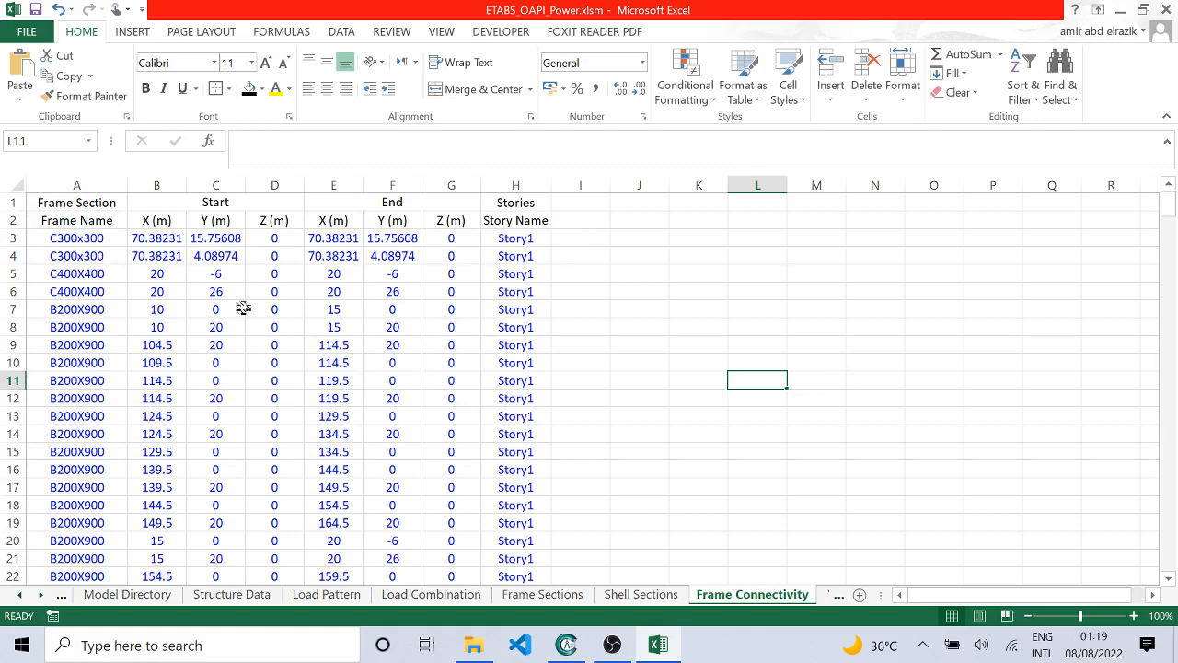
scroll(460, 286, down, 20)
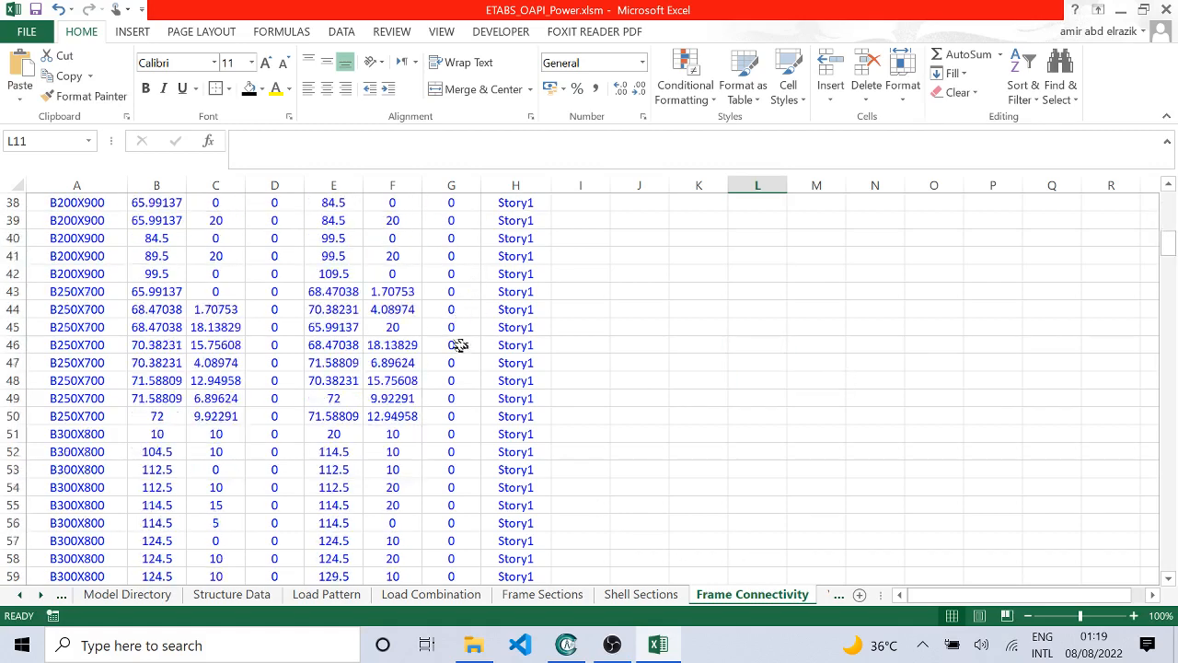
scroll(451, 341, down, 20)
scroll(454, 342, up, 13)
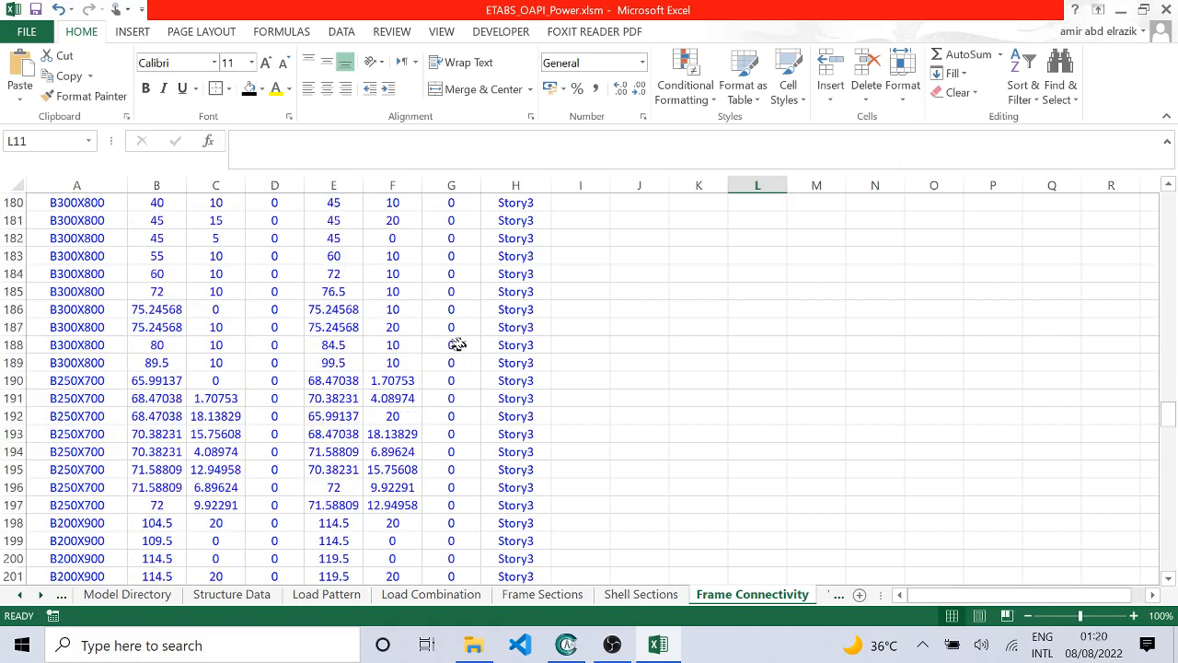
scroll(457, 343, up, 20)
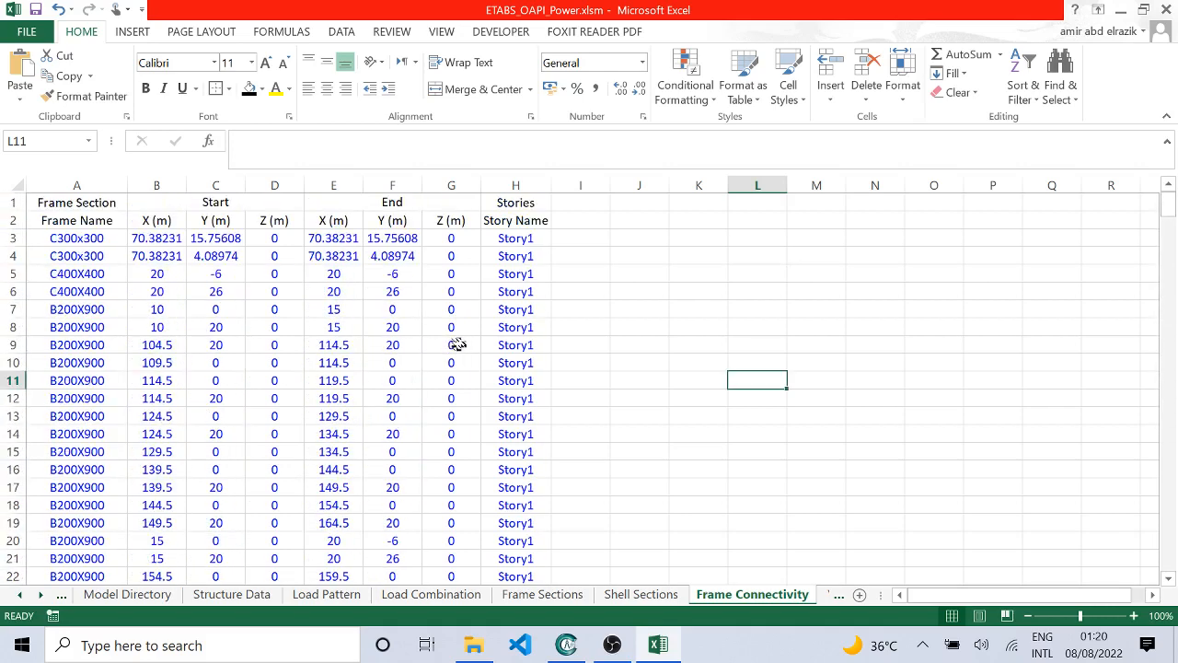
Step: Examine the wall coordinates and stories on the Wall Connectivity sheet and compare its Z columns with those on Frame Connectivity
click(837, 594)
click(763, 595)
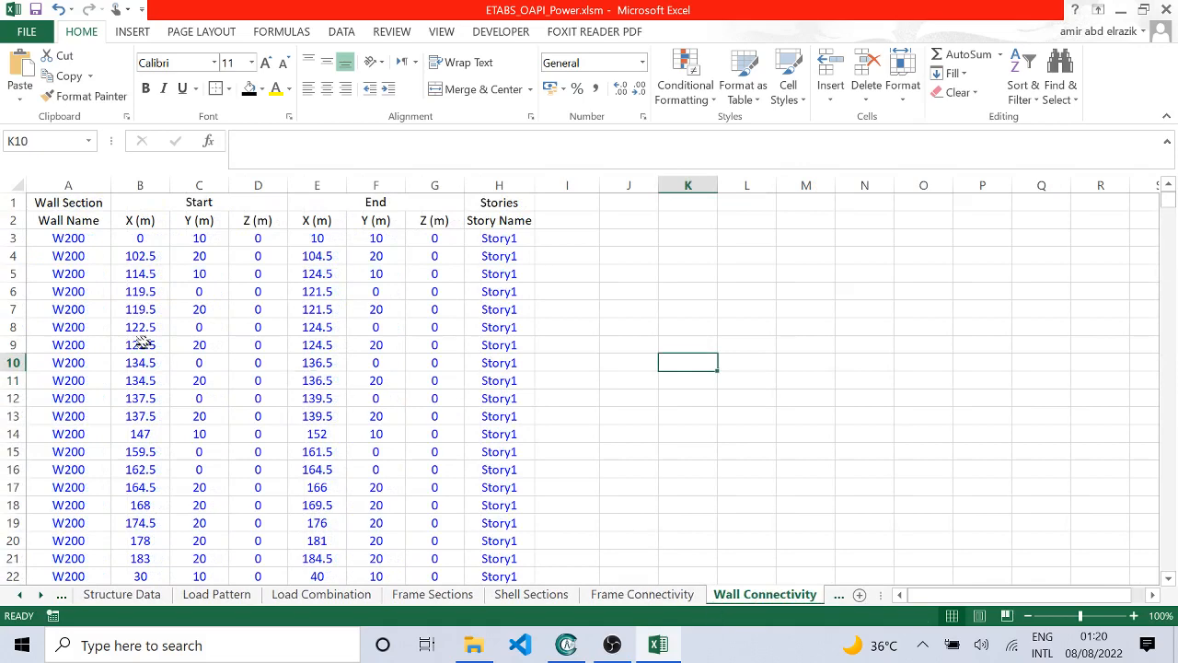
scroll(371, 392, down, 3)
scroll(429, 491, up, 3)
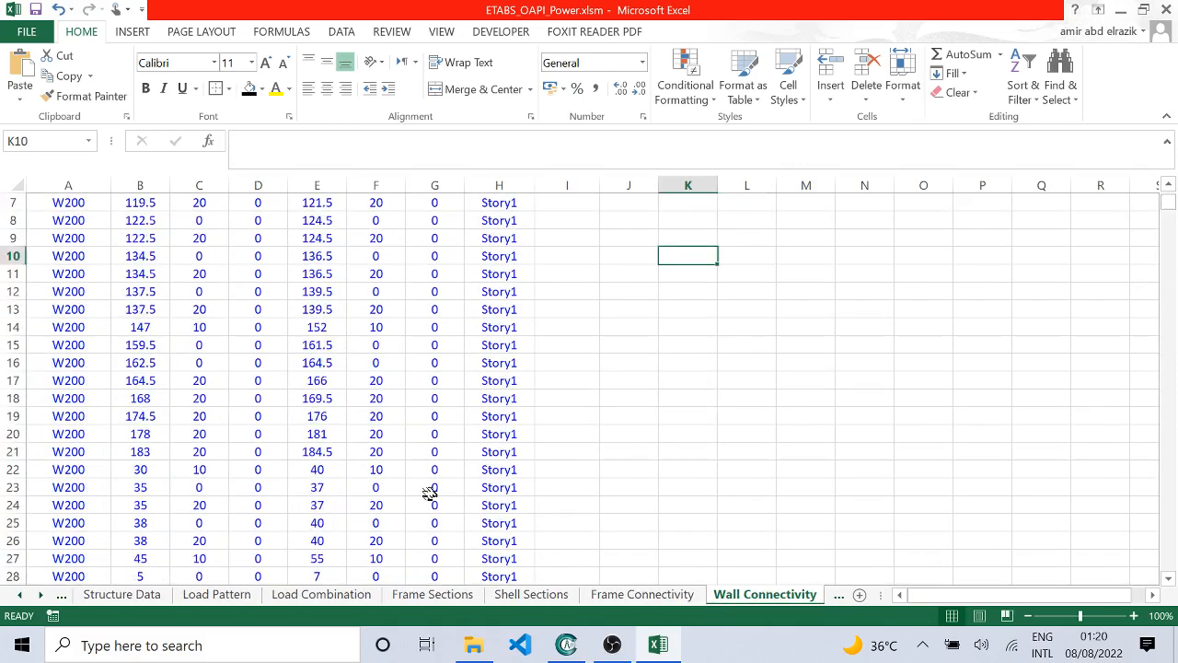
click(642, 594)
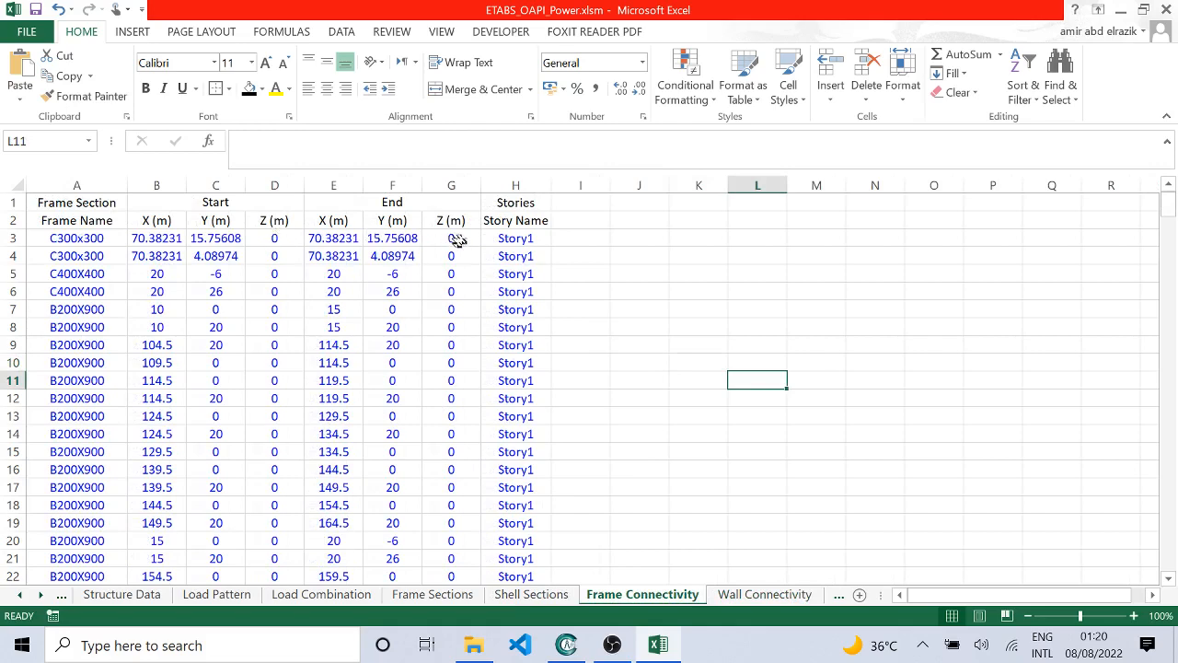
click(771, 595)
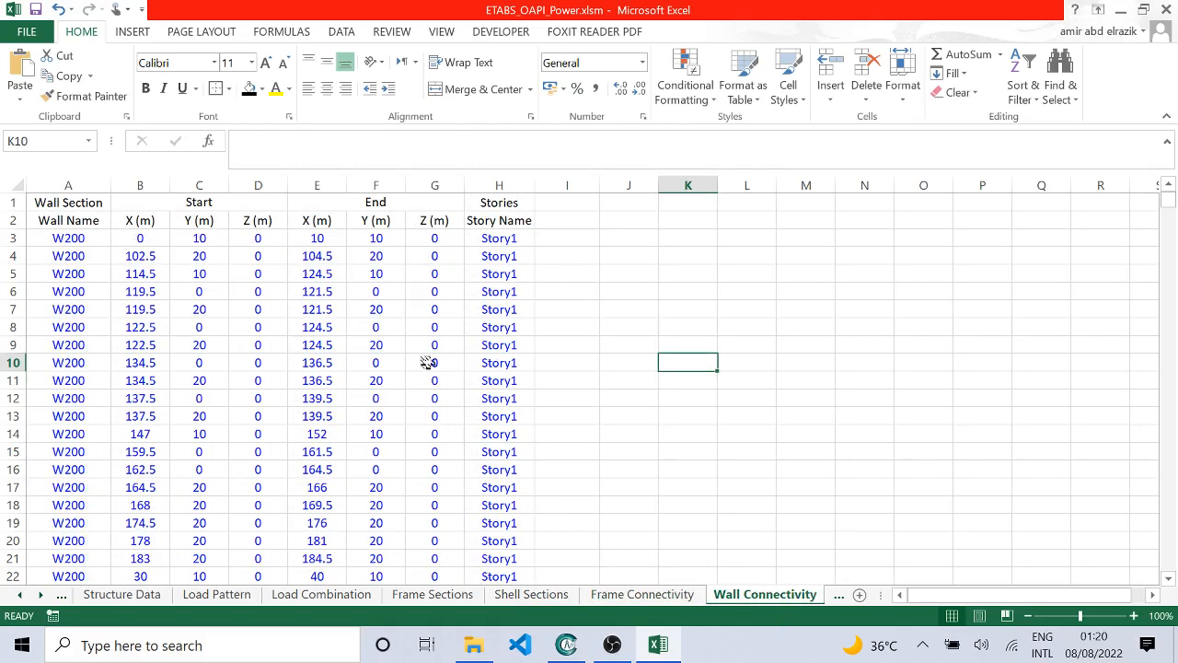
Step: Examine the opening types and heights on the Wall Opening sheet together with the opening coordinates on the Model Wall Opening sheet
click(839, 594)
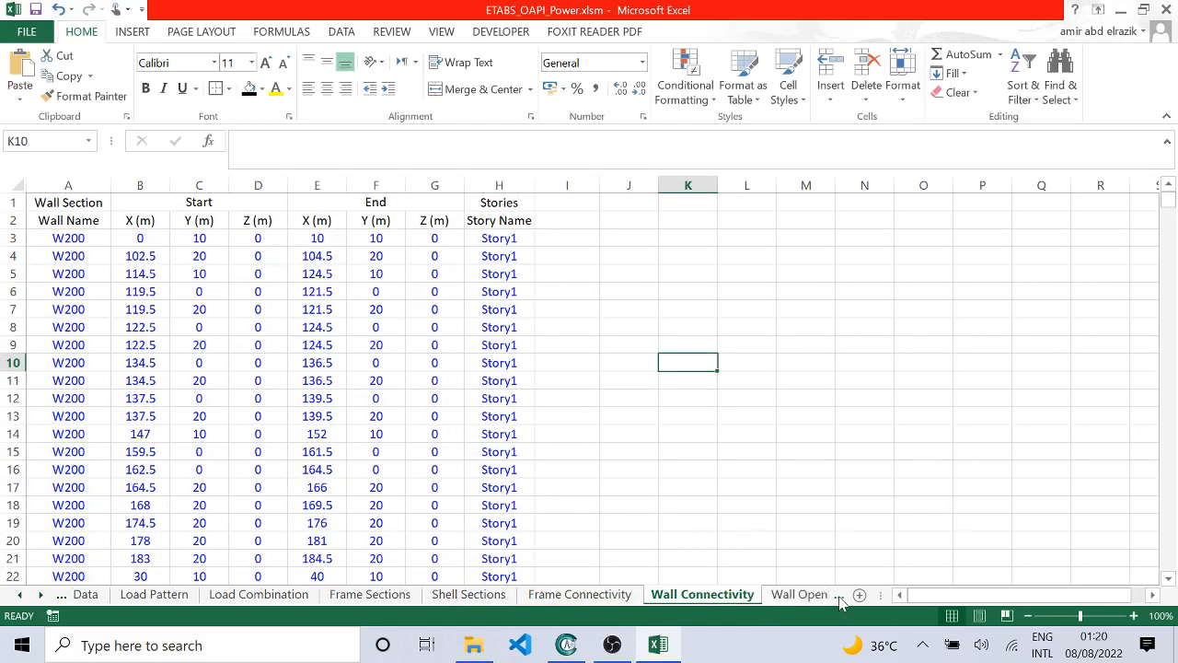
click(810, 594)
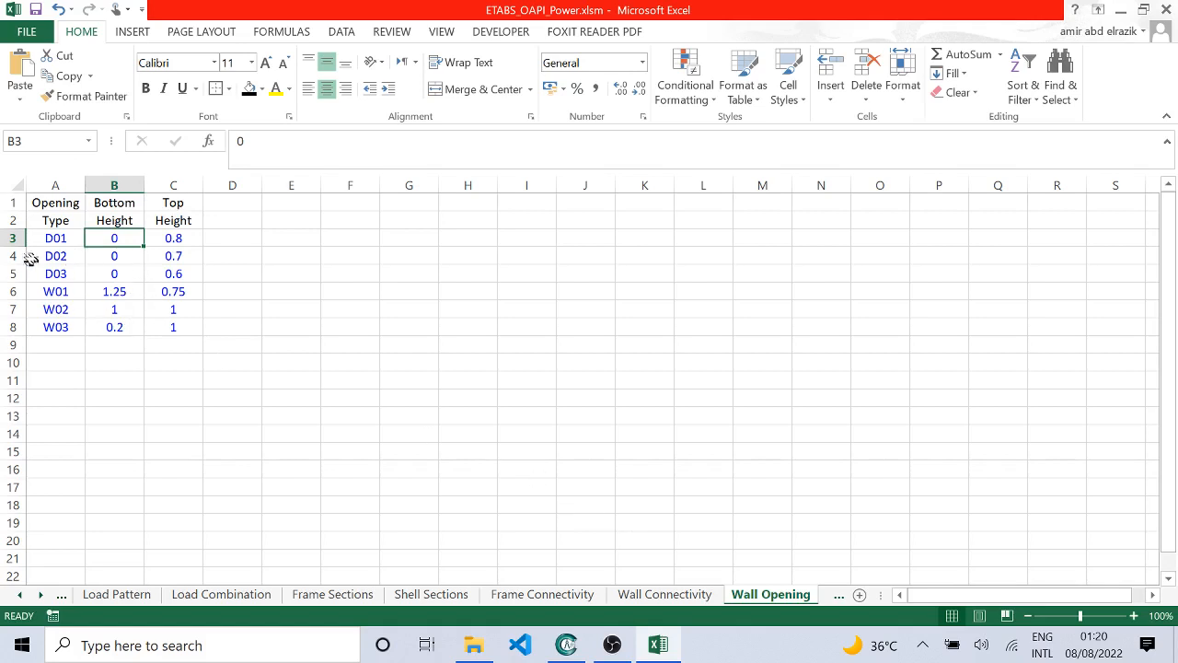
click(839, 594)
click(685, 593)
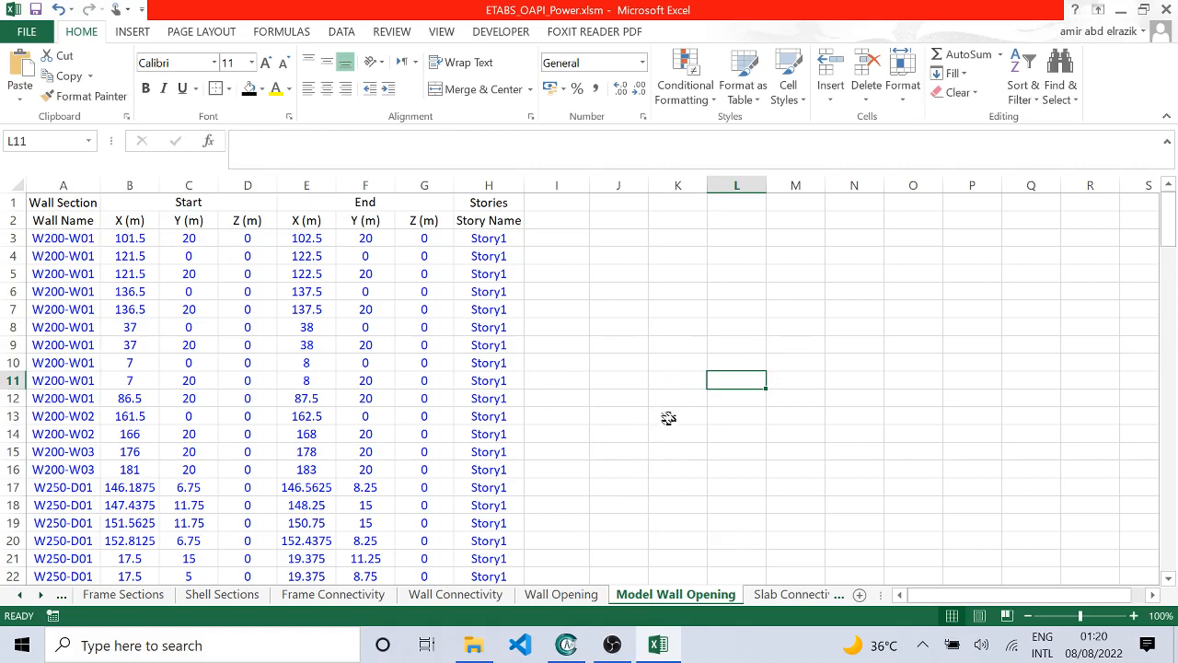
click(559, 578)
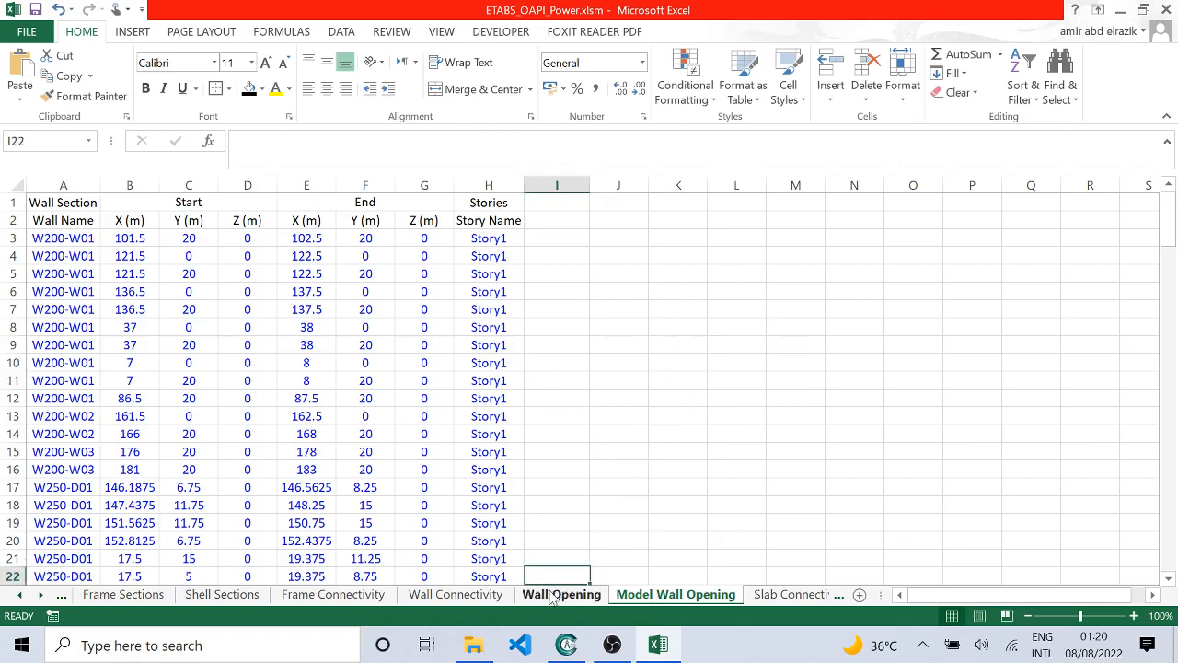
click(560, 594)
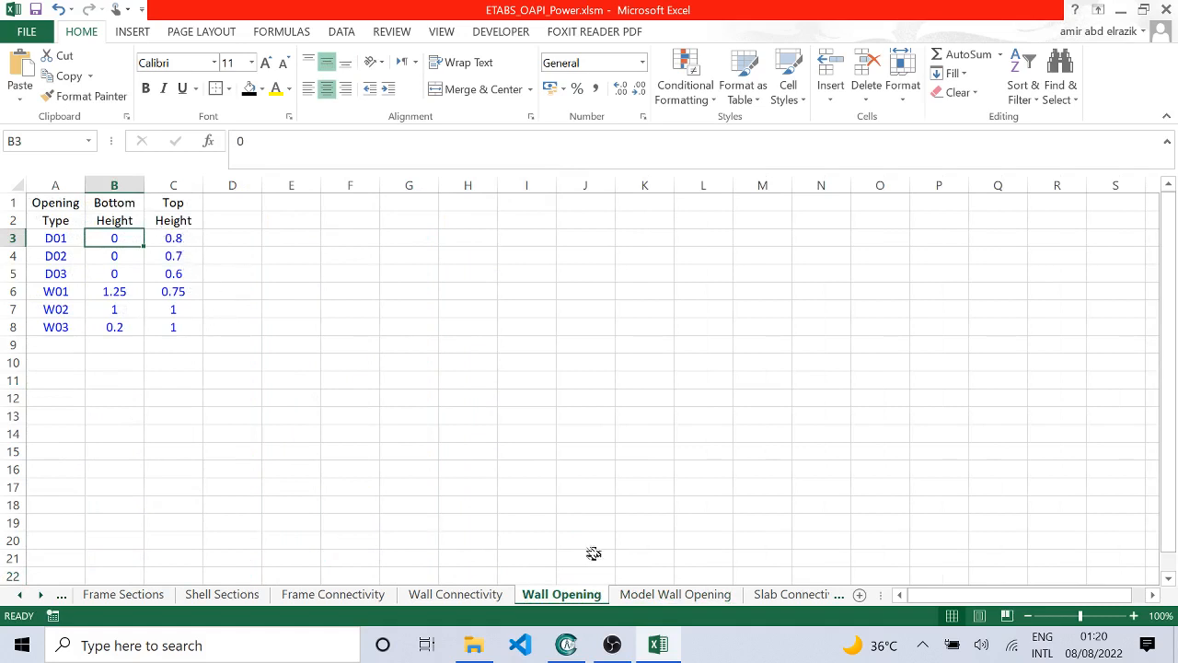
click(674, 594)
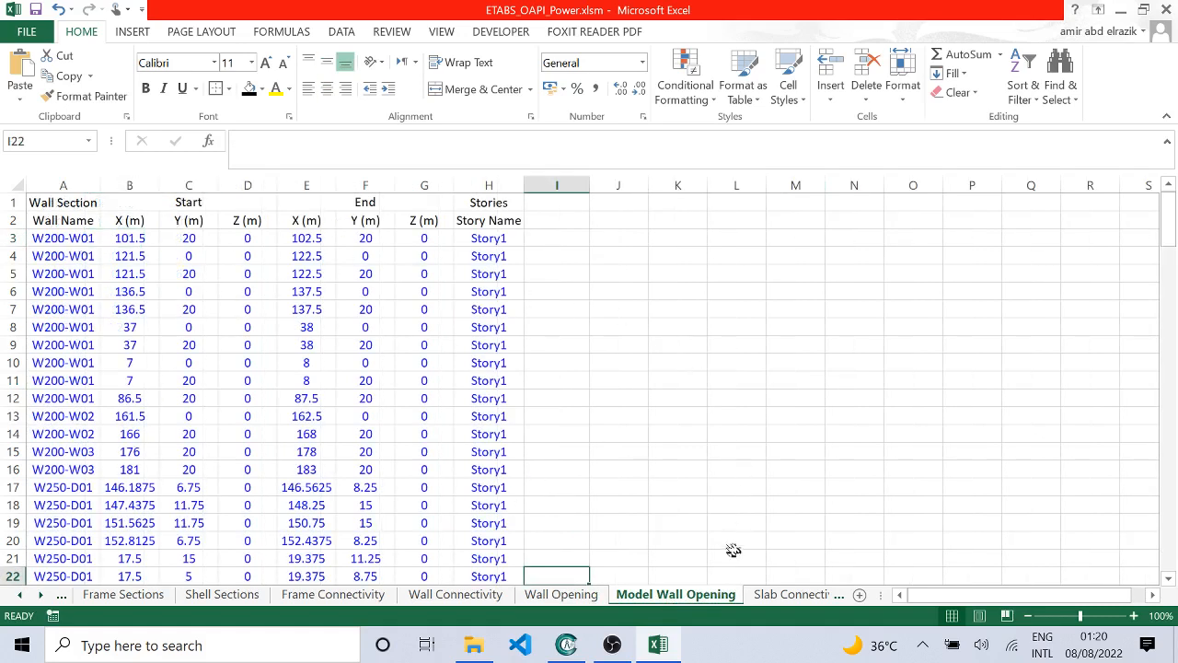
Step: Examine the four-point slab coordinates on the Slab Connectivity sheet, then page back through the input sheets to the Control Sheet
click(759, 593)
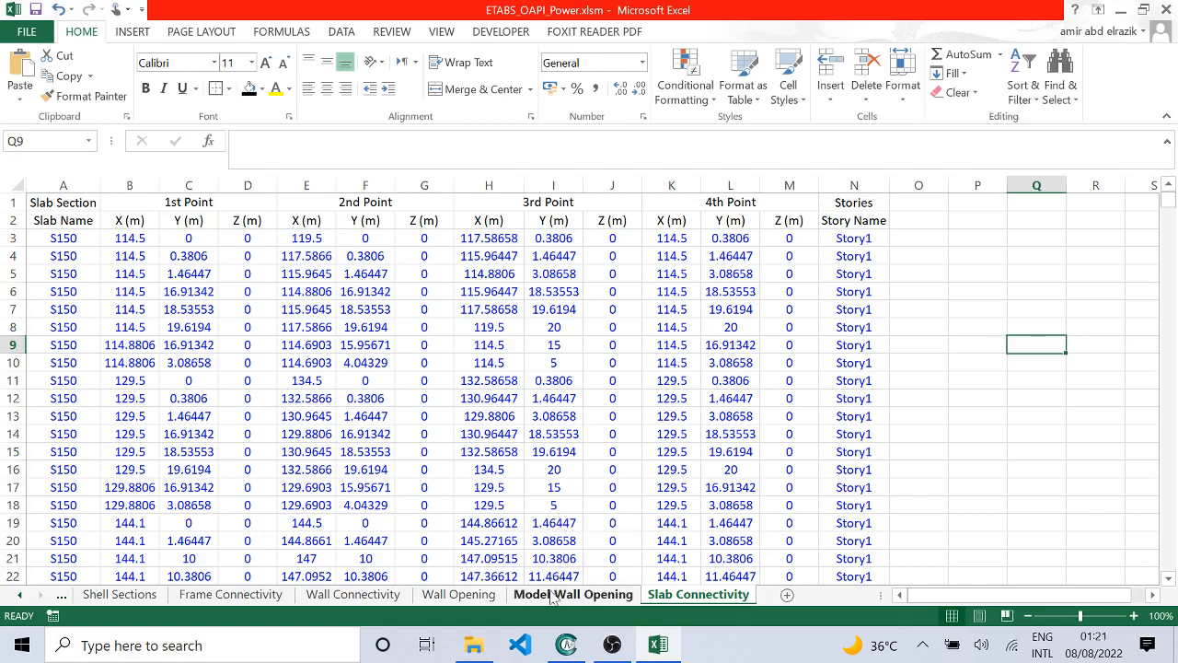
click(459, 593)
click(354, 594)
click(231, 594)
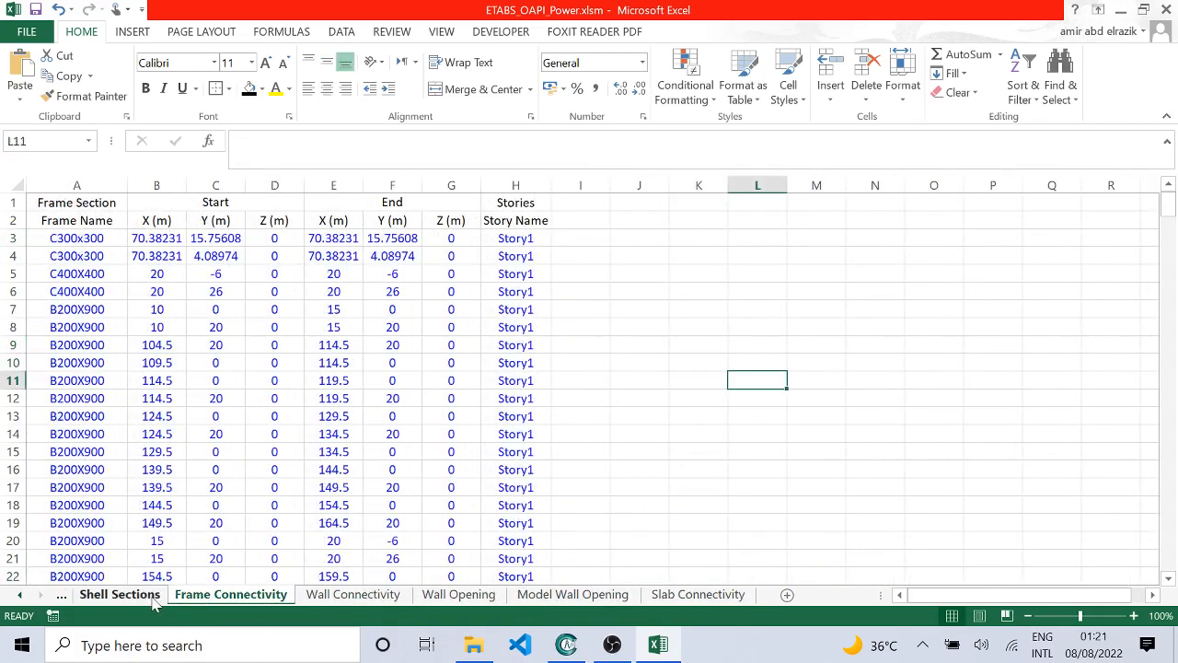
click(138, 593)
click(61, 593)
click(60, 594)
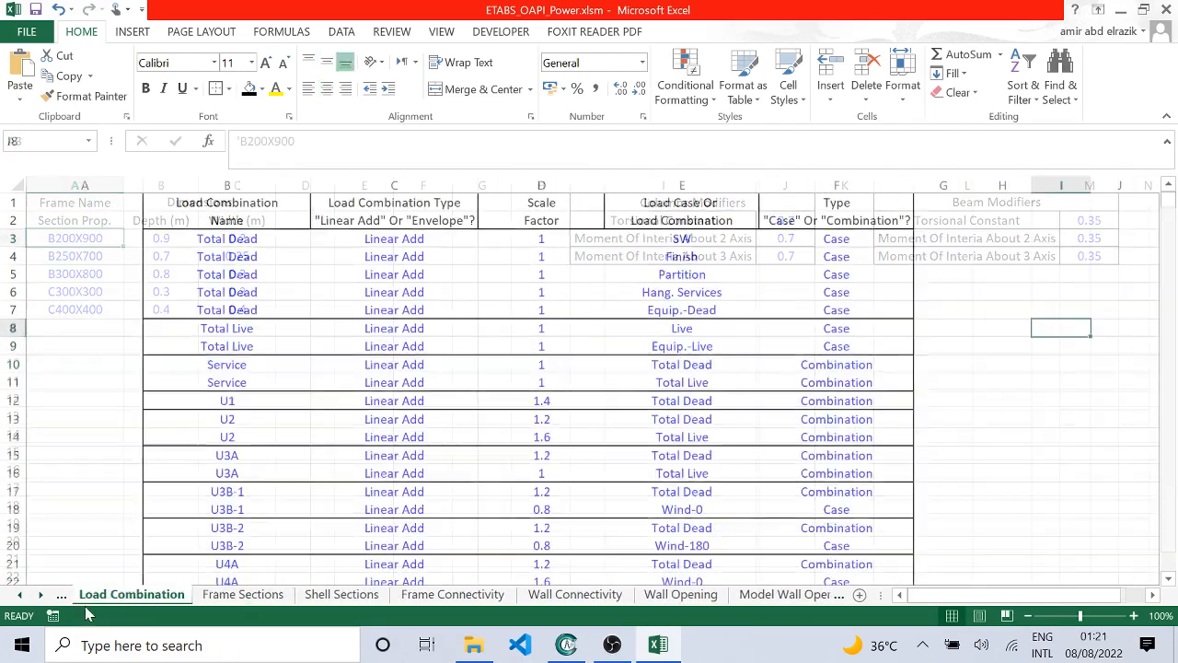
click(61, 594)
click(61, 593)
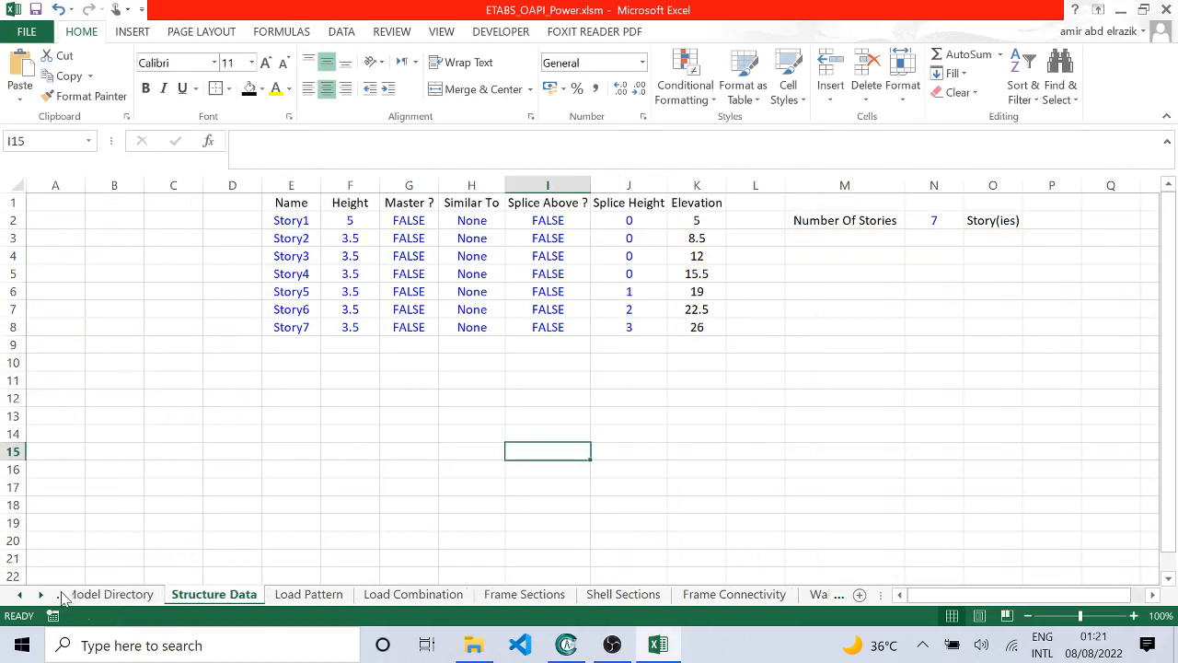
click(61, 593)
click(61, 594)
Step: Run the Reflect Z-Coordinates macro from the Control Sheet and dismiss its completion message
click(309, 487)
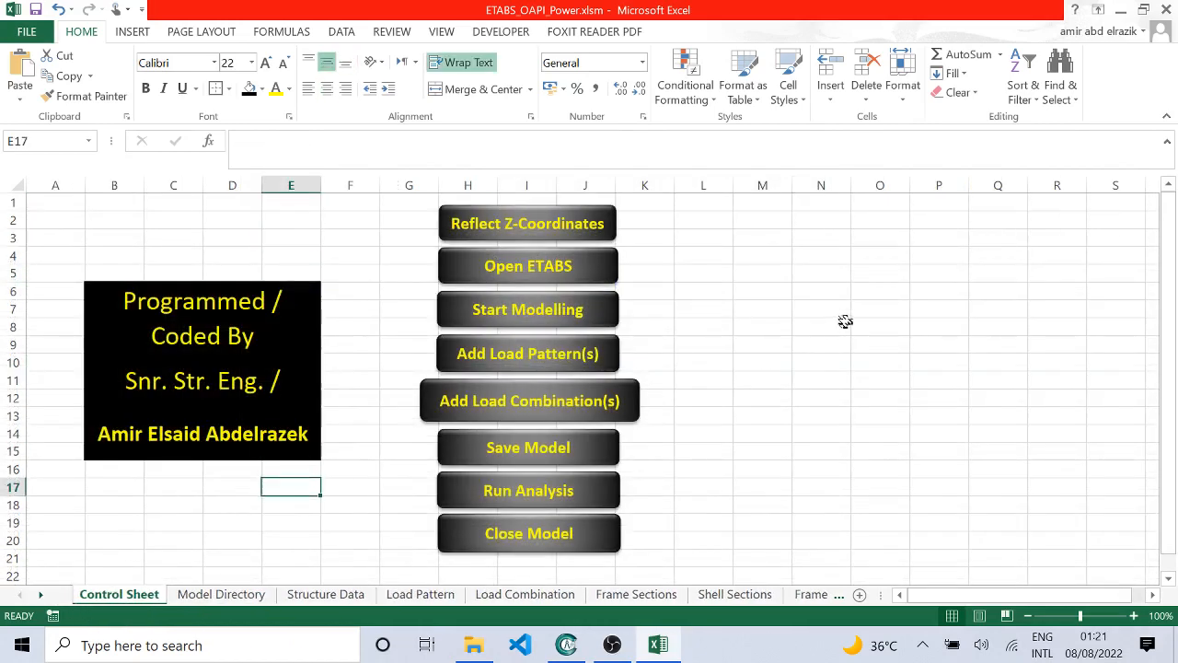
click(842, 324)
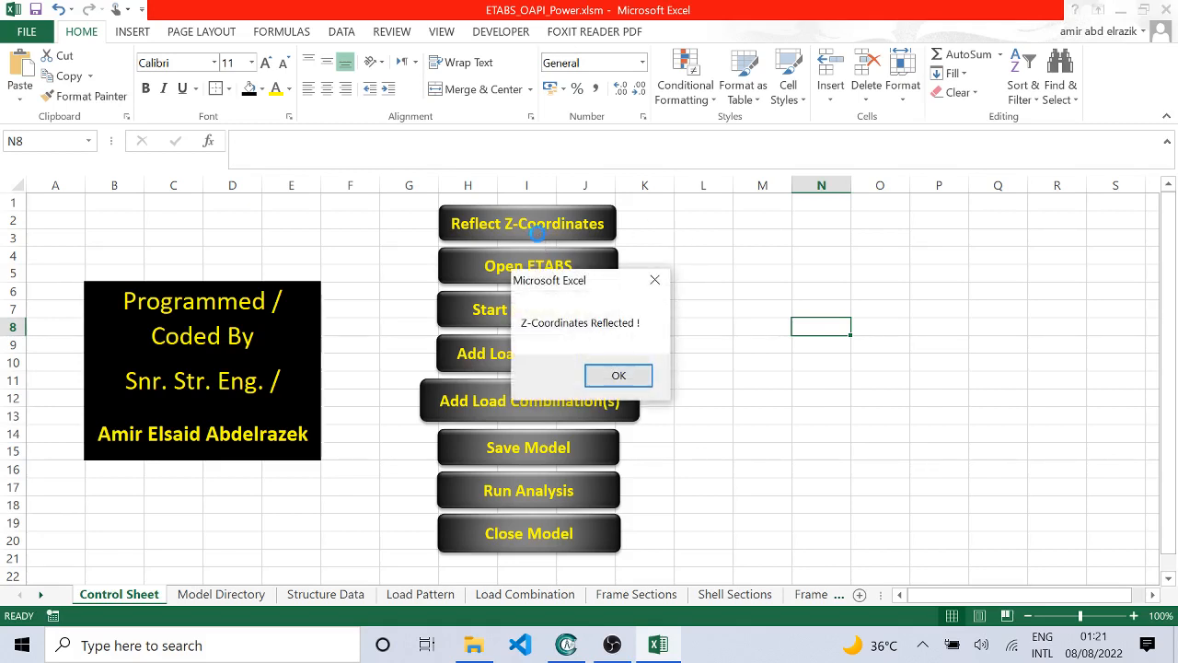
click(631, 388)
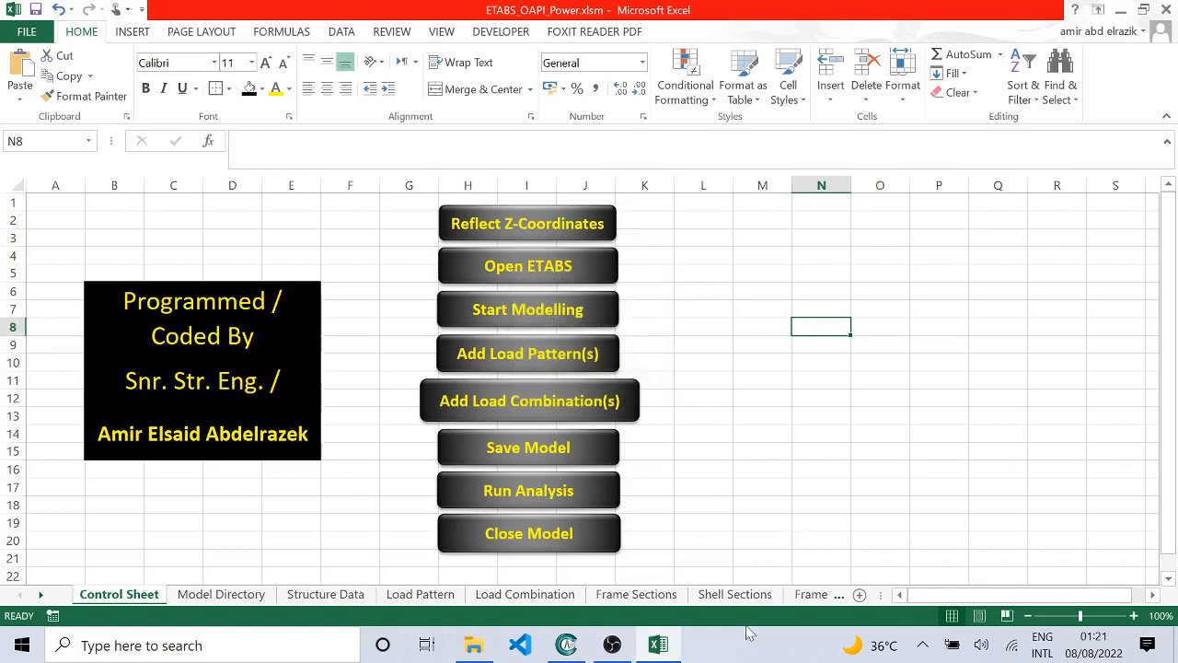
Step: Check the start and end Z coordinates by story on the Frame Connectivity and Wall Connectivity sheets
click(810, 594)
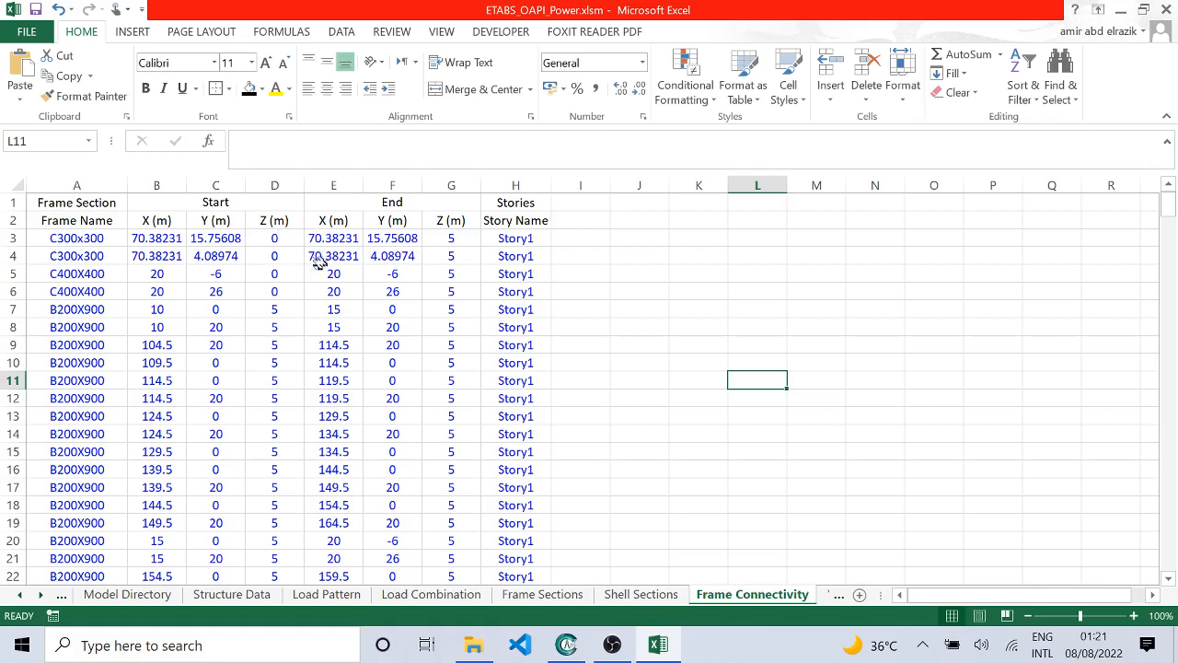
scroll(368, 313, down, 16)
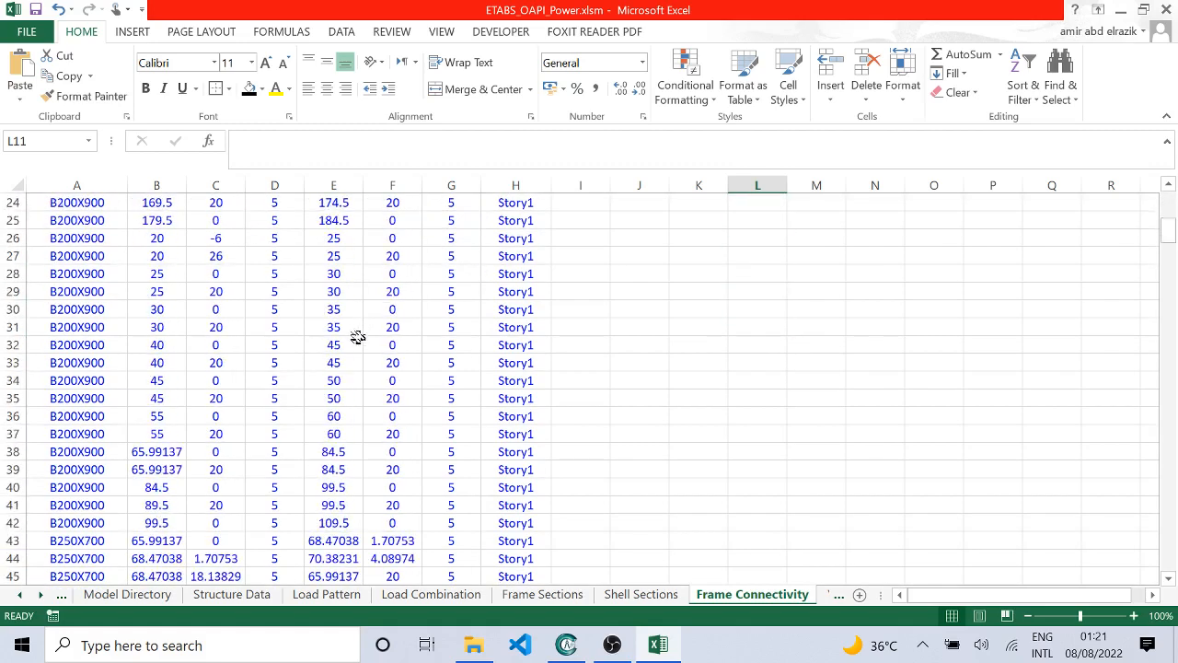
scroll(357, 336, down, 20)
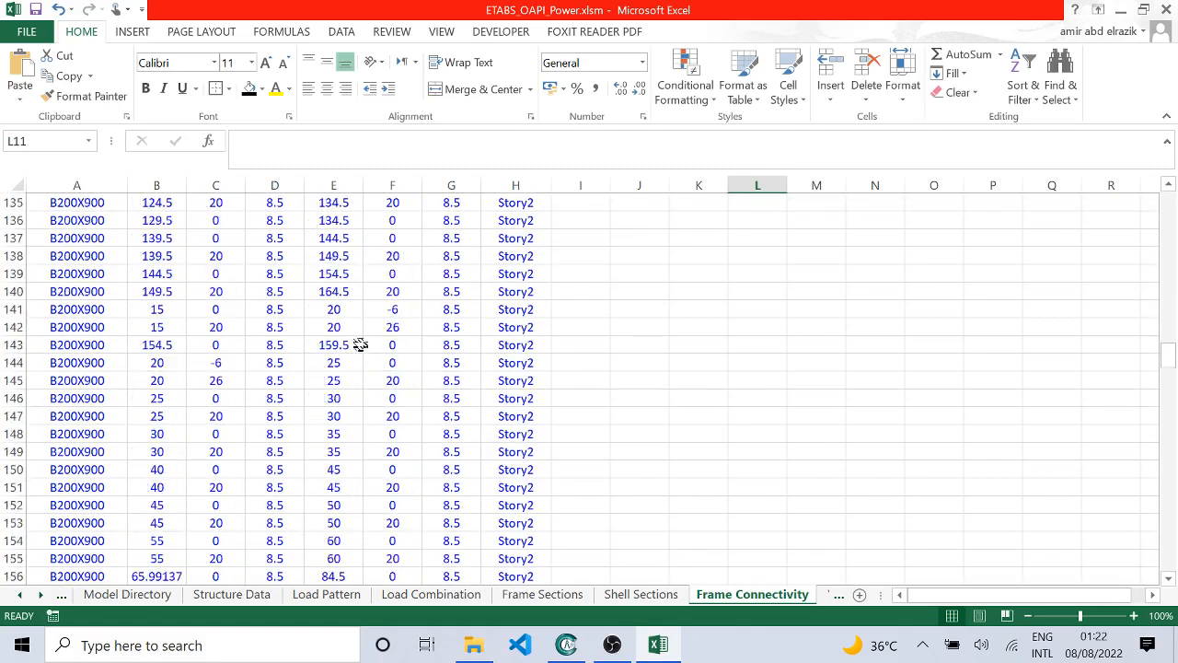
scroll(771, 560, up, 10)
click(824, 594)
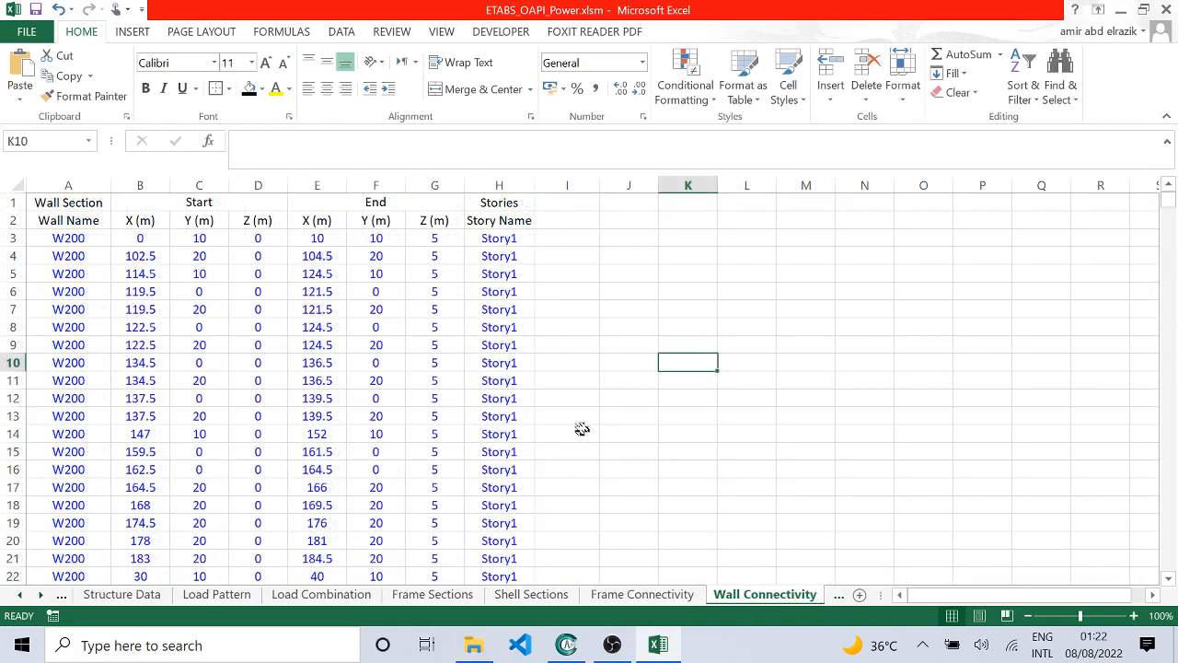
Step: Check the Z coordinates by story down the Wall Connectivity sheet, then the Wall Opening and Model Wall Opening sheets
scroll(259, 247, down, 20)
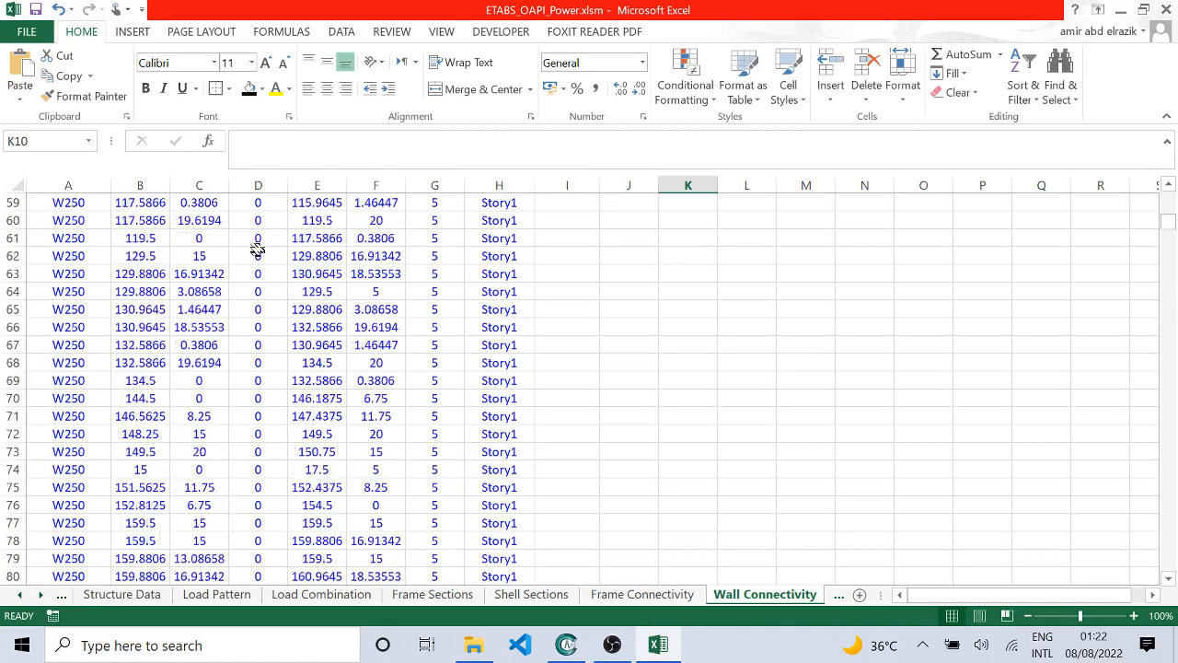
scroll(257, 247, down, 20)
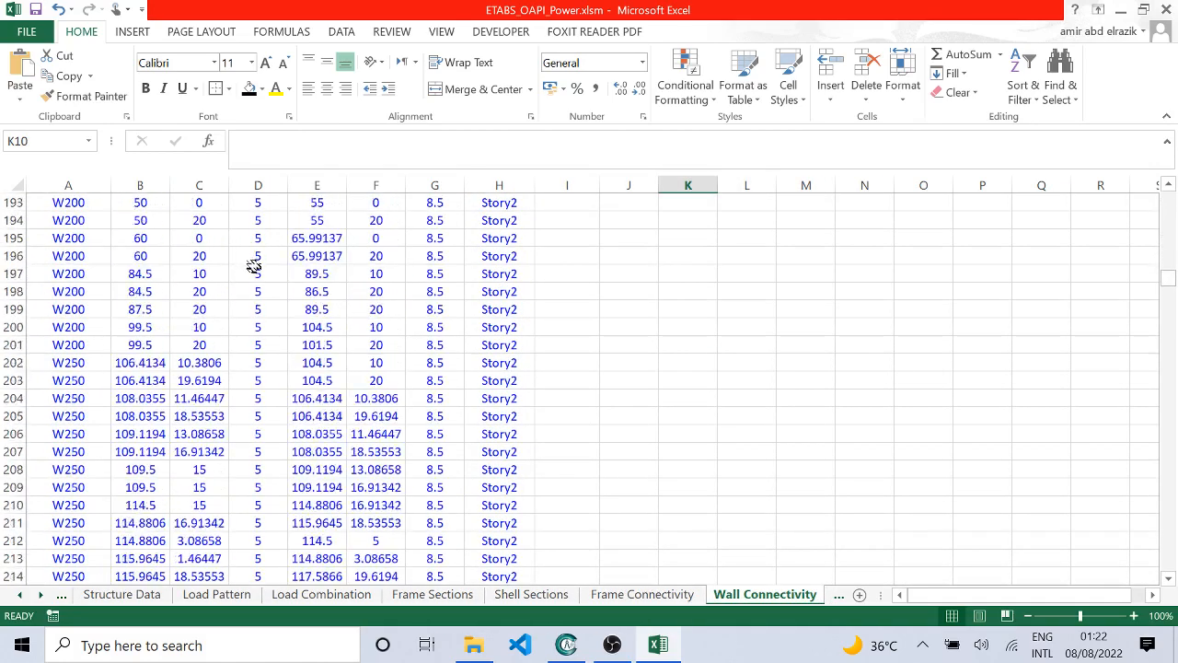
scroll(254, 267, down, 20)
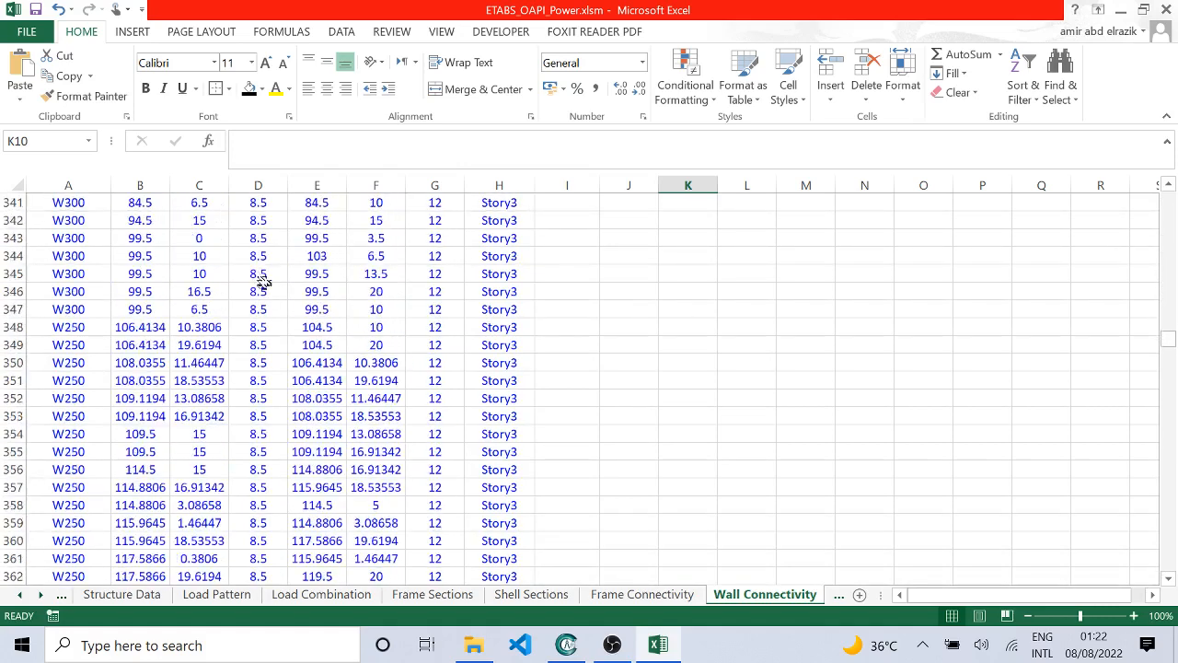
click(838, 595)
click(779, 597)
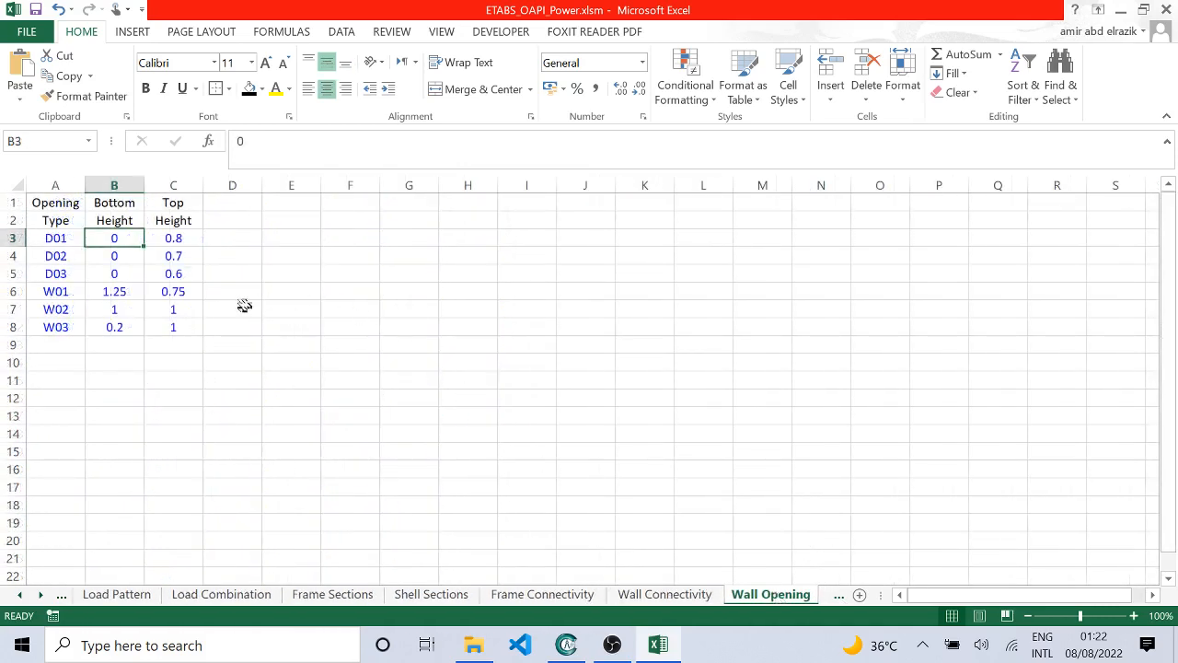
click(839, 594)
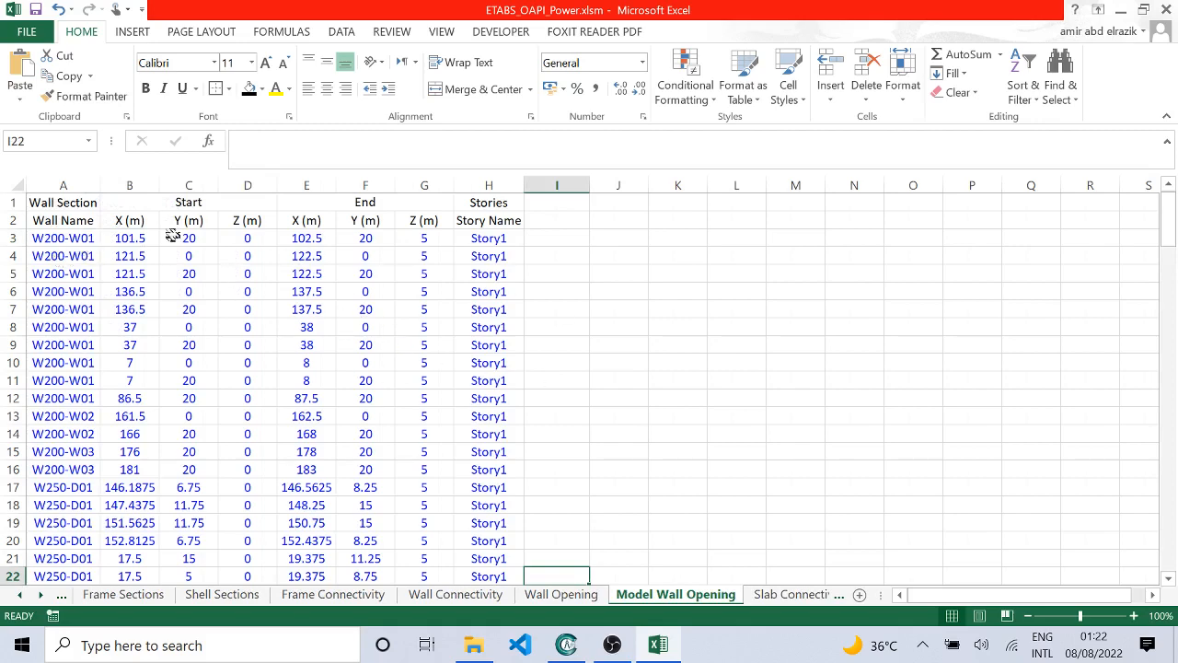
scroll(237, 255, down, 20)
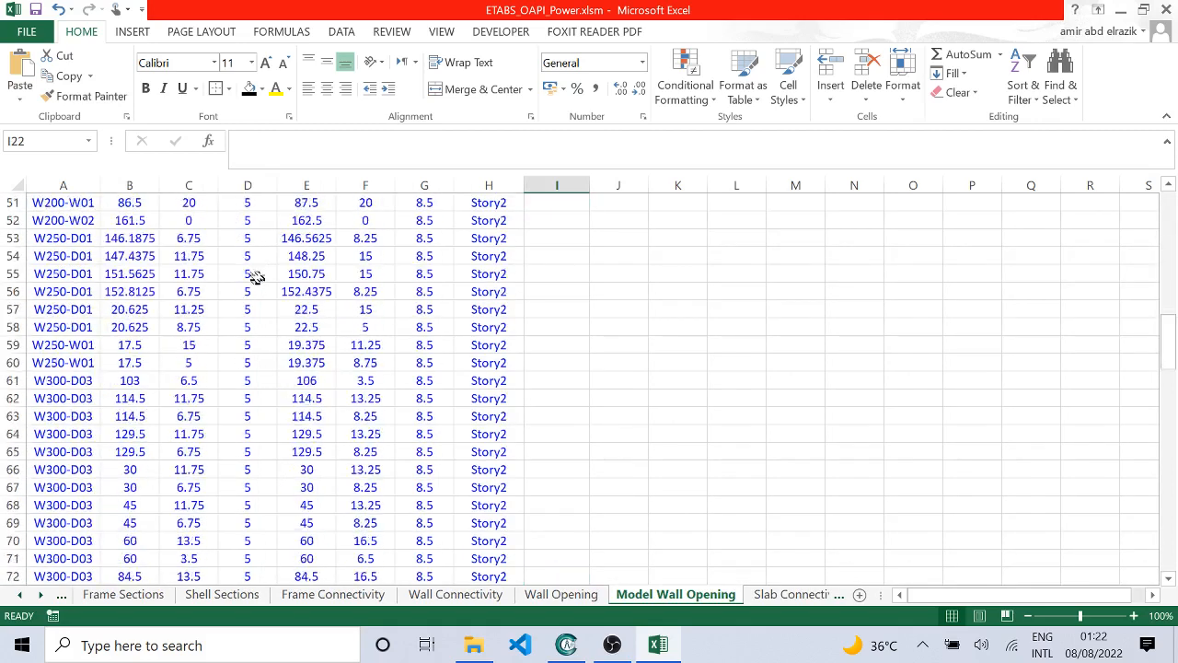
scroll(252, 319, down, 10)
scroll(251, 320, up, 18)
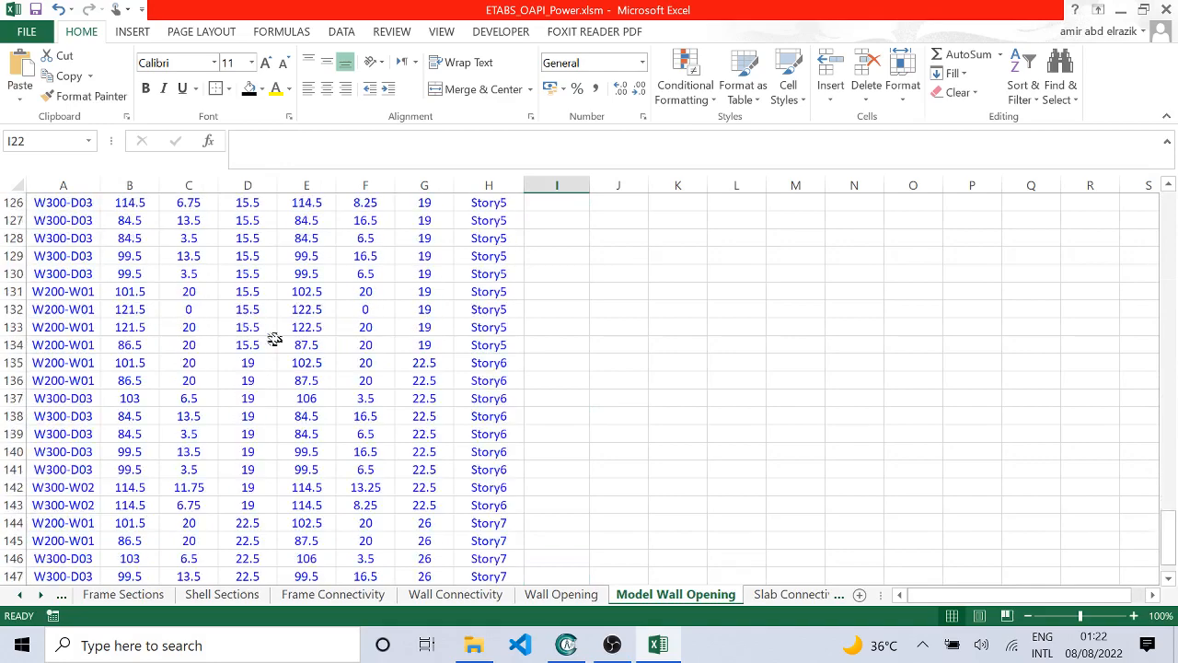
Step: Examine the four-point Z coordinates by story on the Slab Connectivity sheet
click(776, 593)
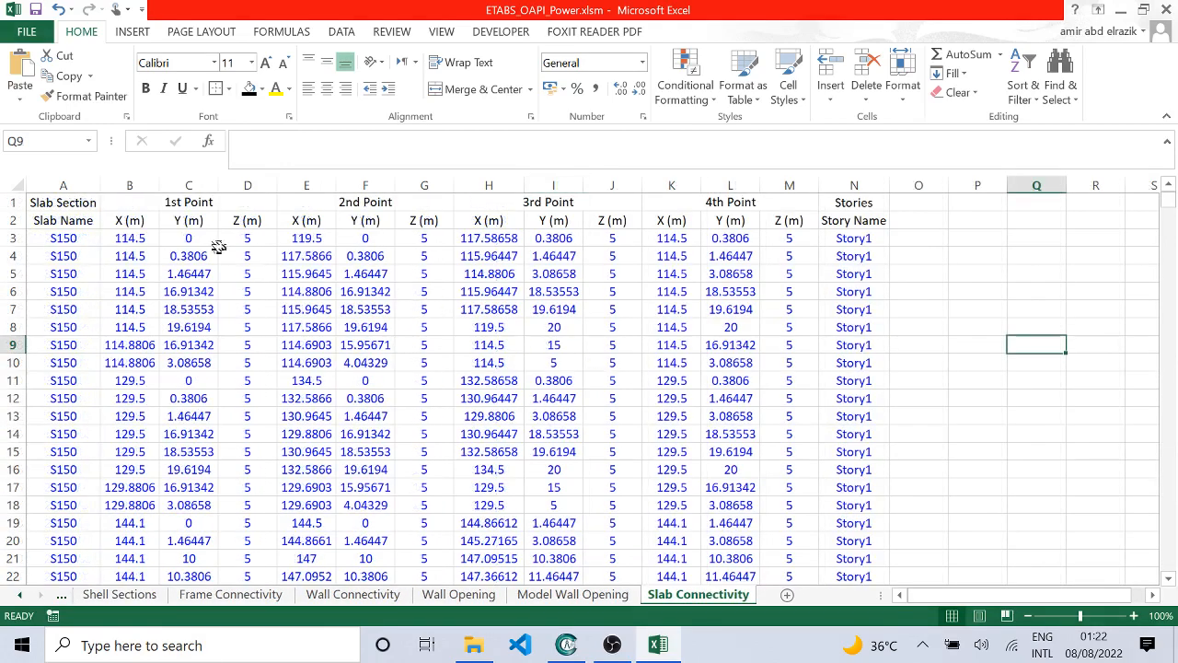
scroll(642, 309, down, 20)
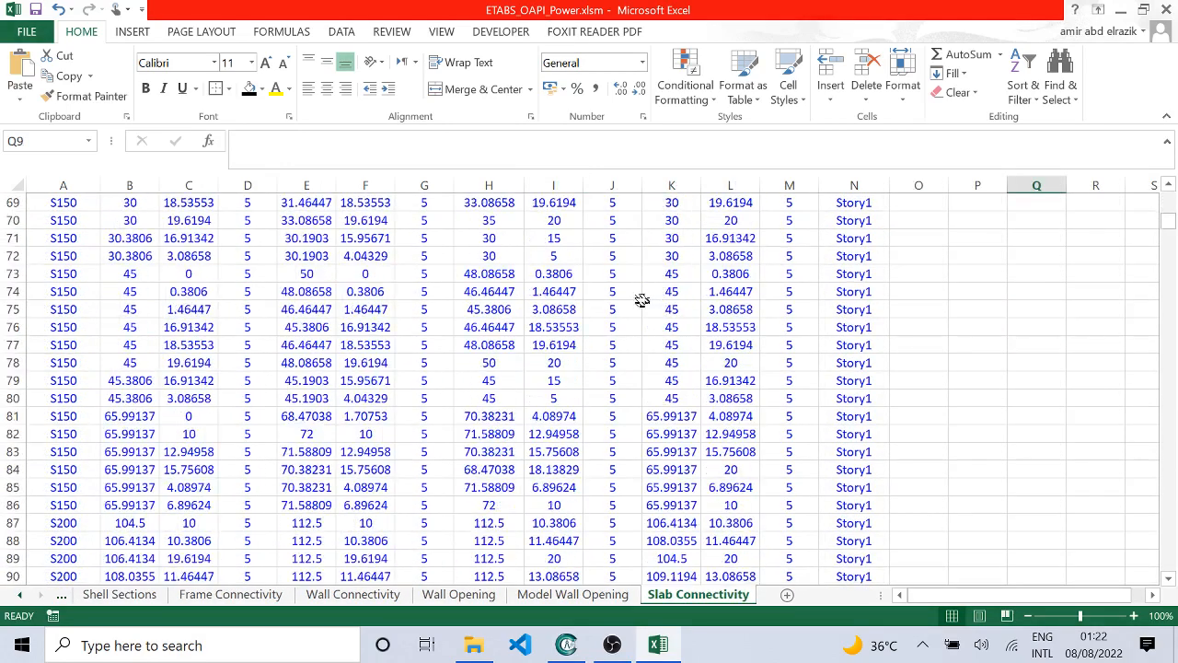
scroll(643, 309, down, 20)
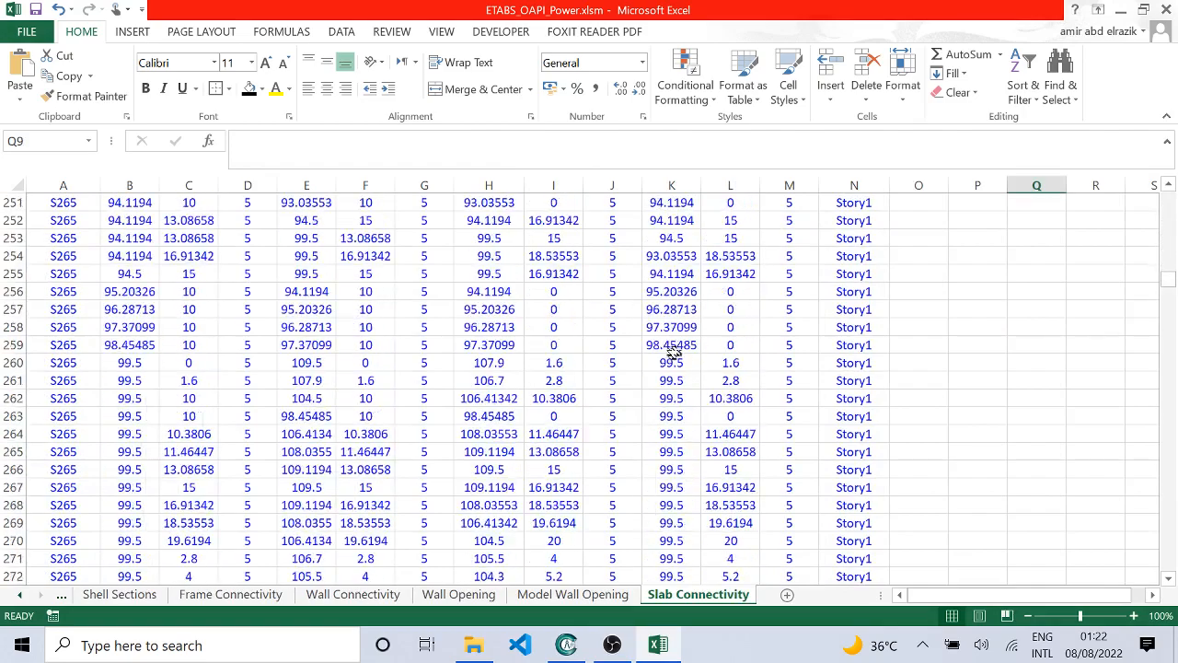
scroll(674, 361, down, 20)
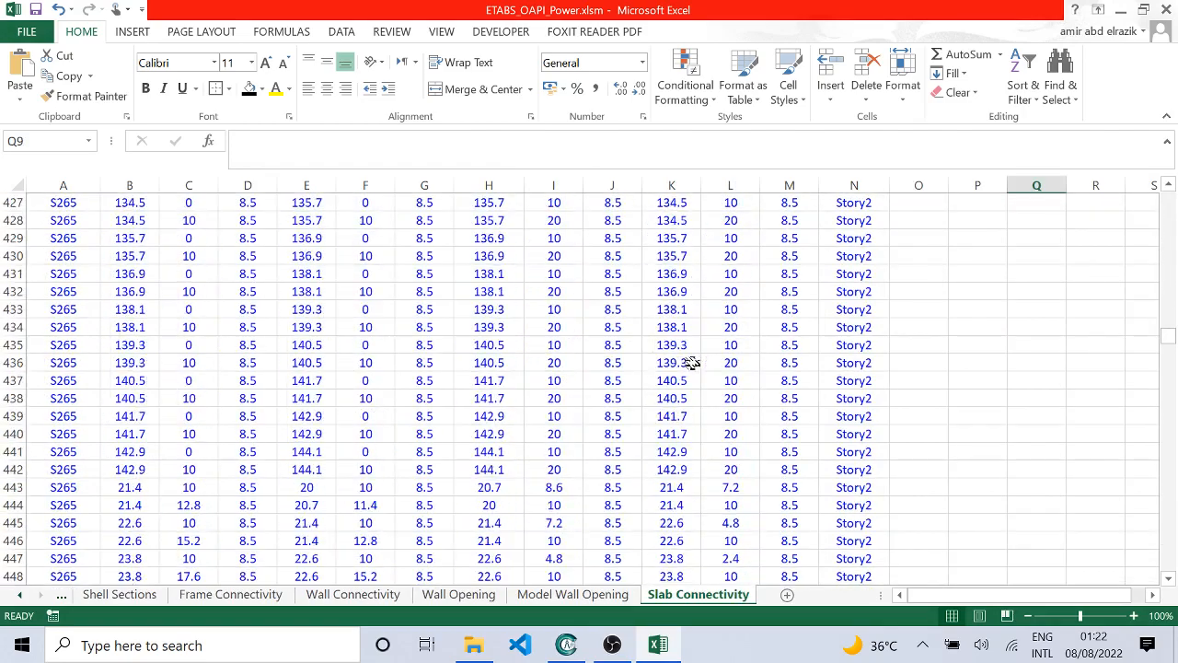
scroll(693, 363, down, 11)
scroll(690, 364, up, 17)
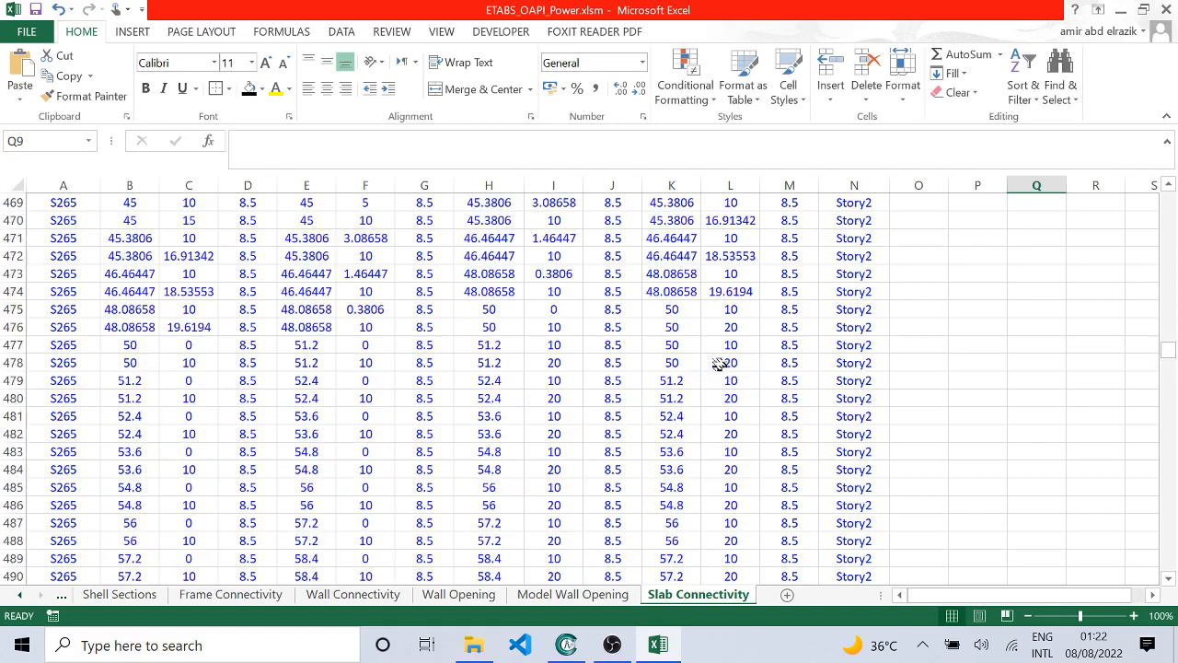
Step: Page back through the input sheets to the Control Sheet, checking the story heights on the Structure Data sheet
click(126, 599)
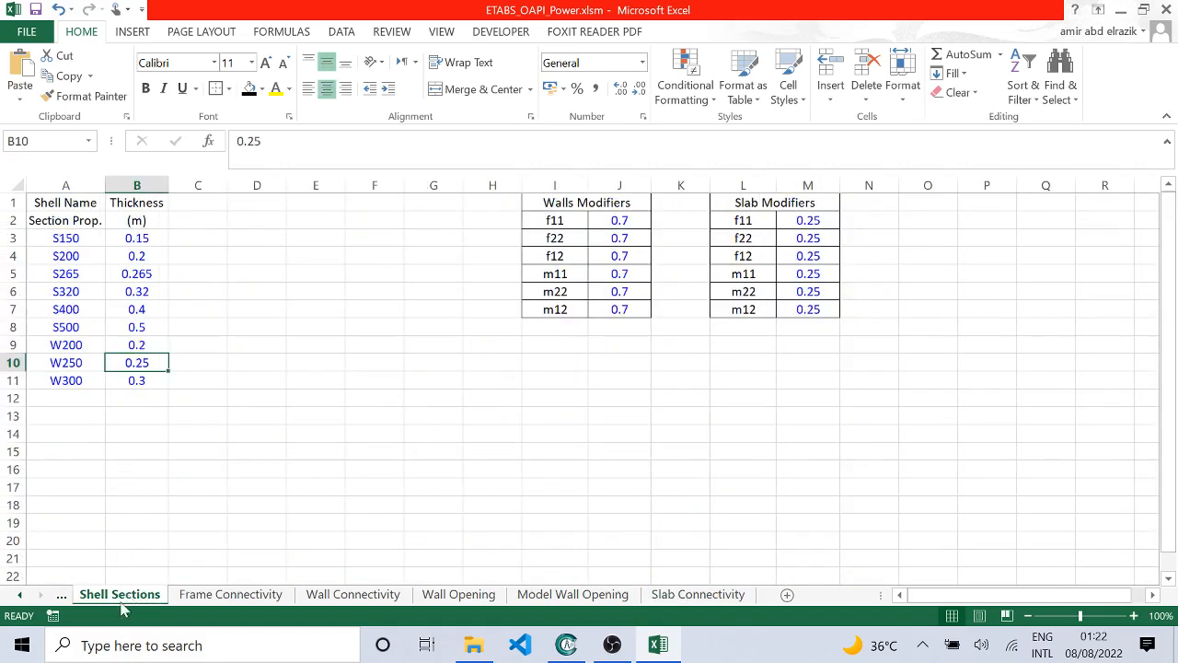
click(66, 596)
click(72, 598)
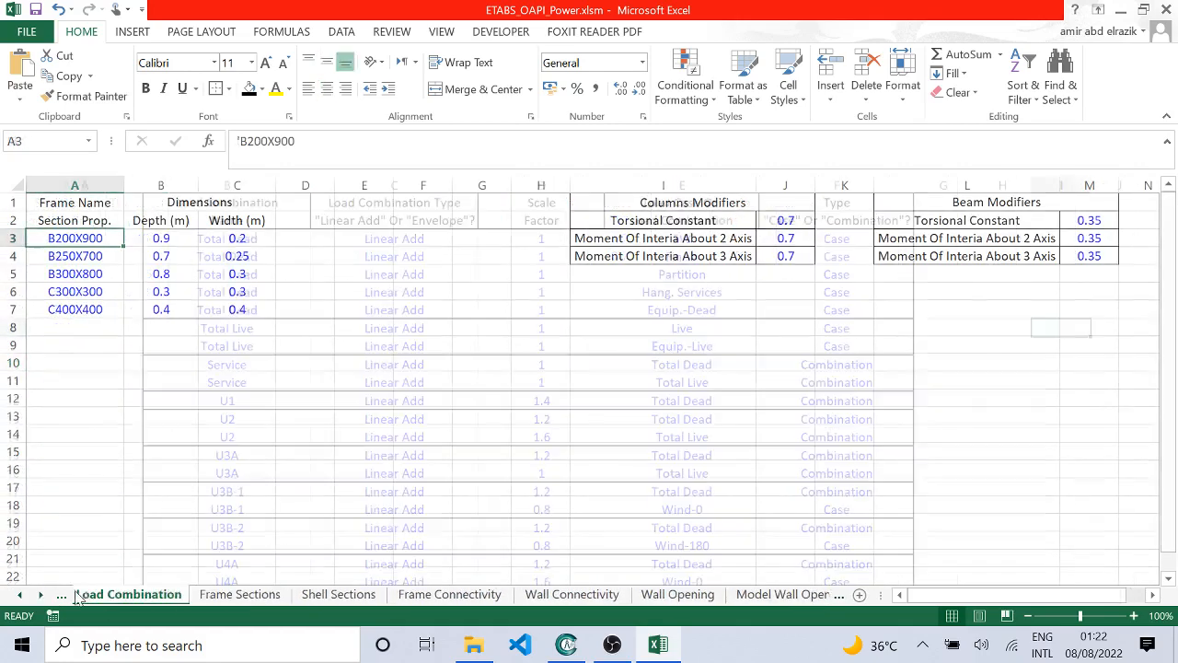
click(66, 597)
click(63, 598)
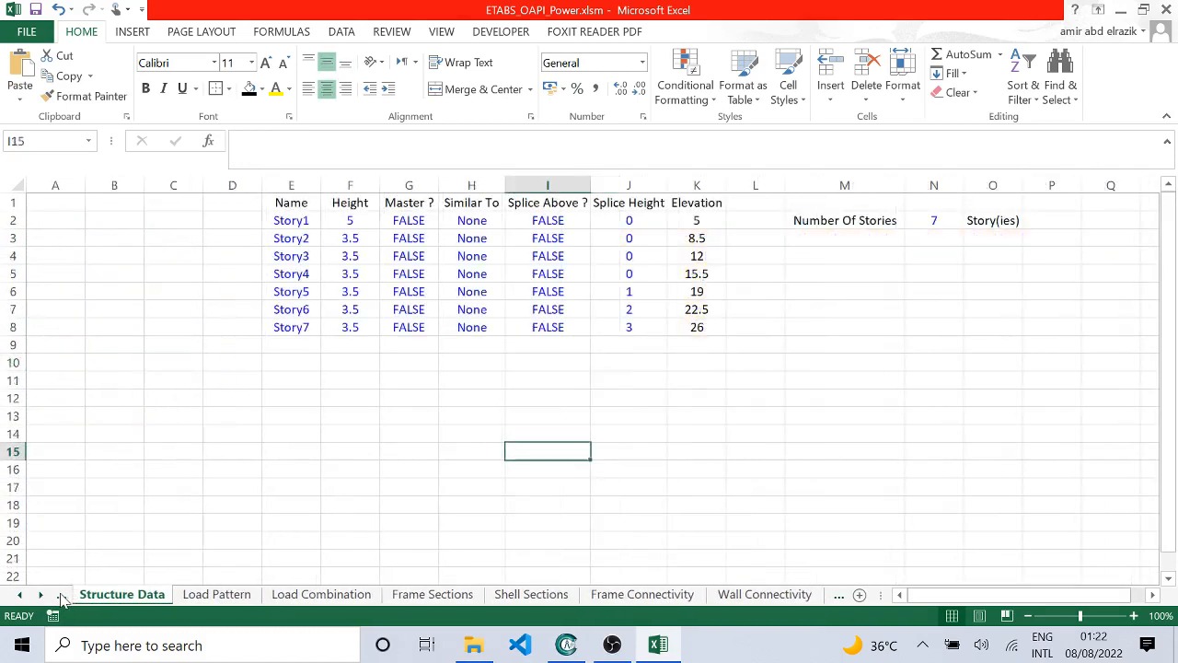
click(64, 599)
click(64, 598)
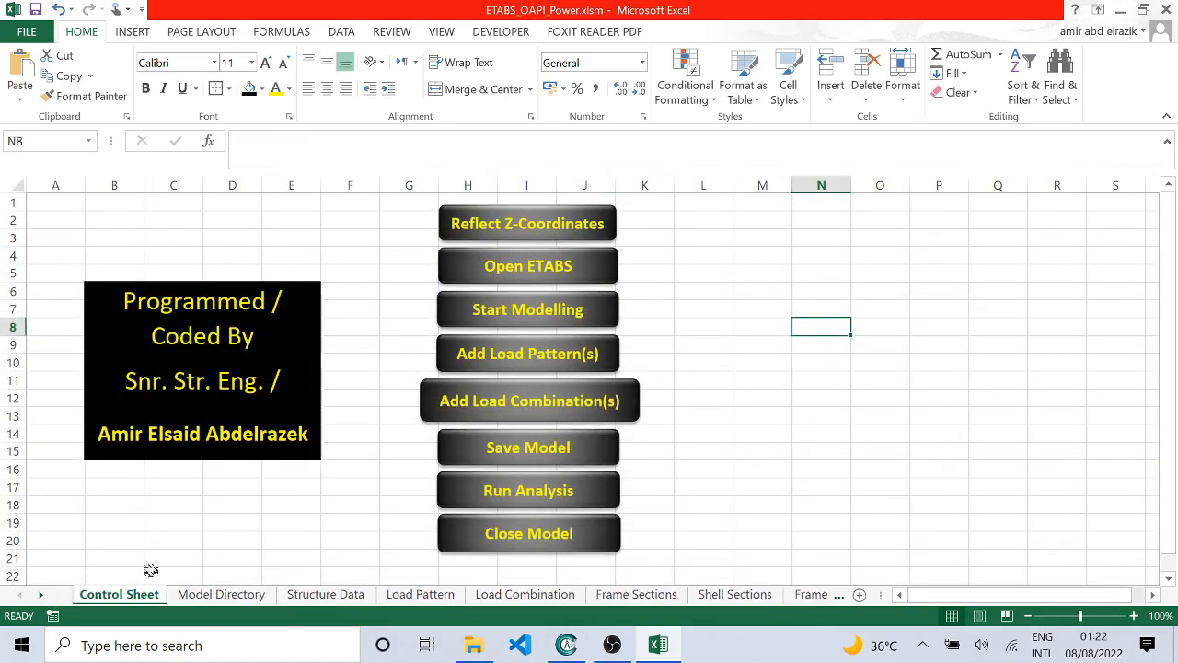
click(232, 540)
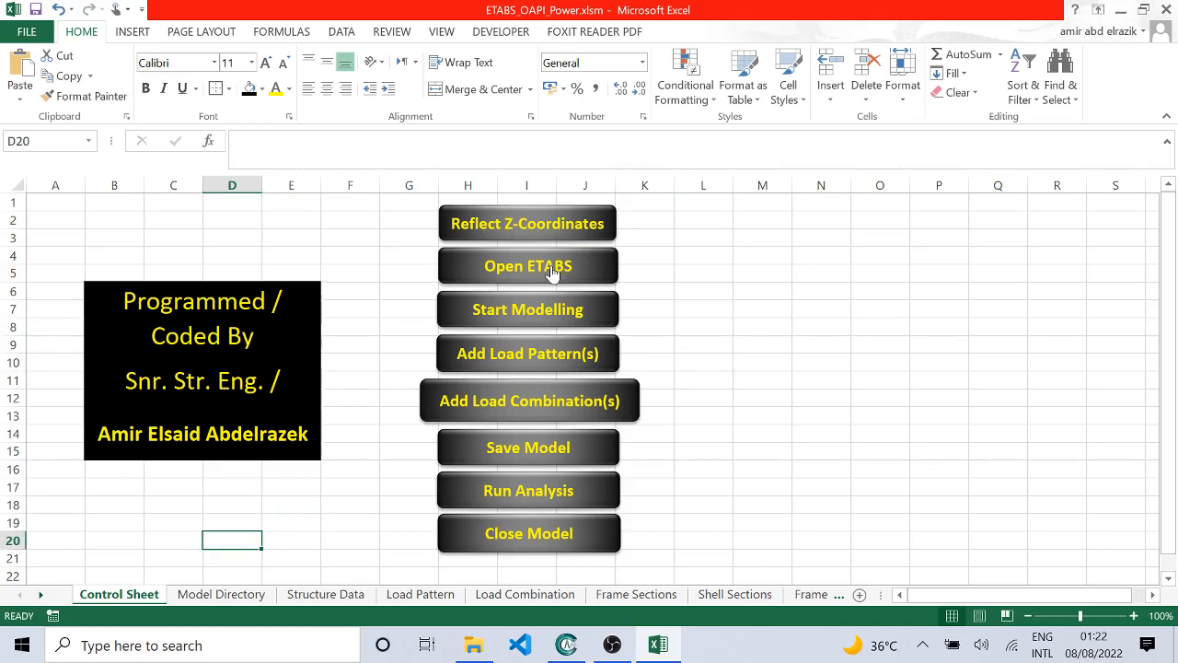
click(313, 593)
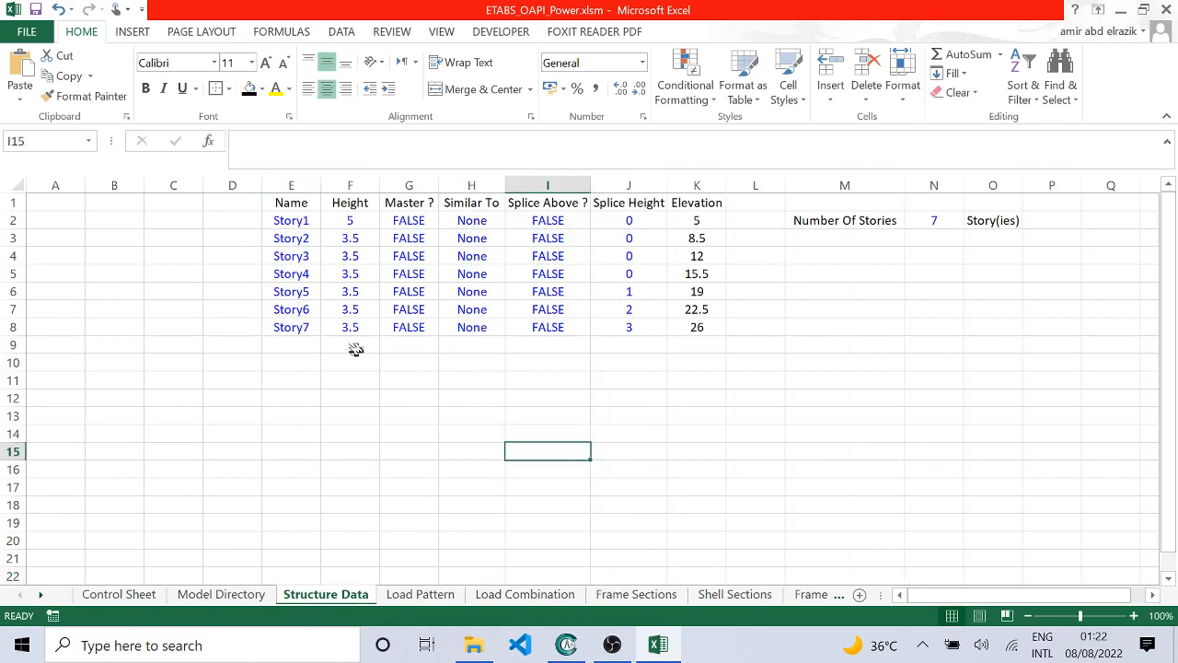
click(131, 594)
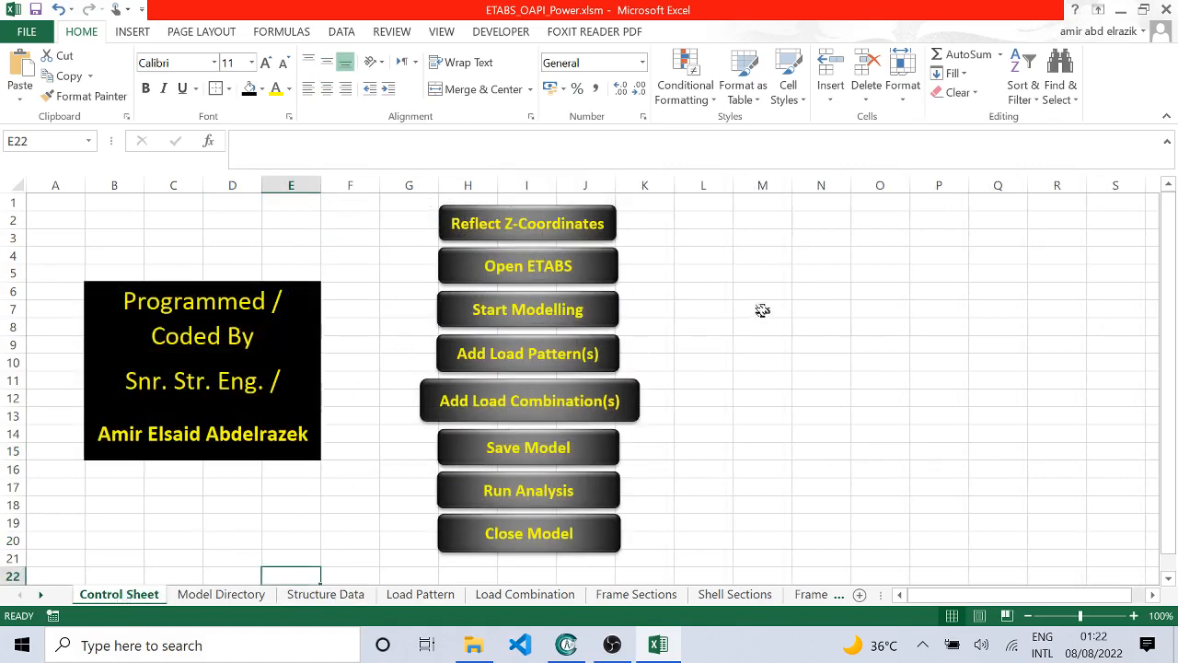
Step: Run the Open ETABS macro from the Control Sheet and dismiss its completion message in Excel
click(551, 263)
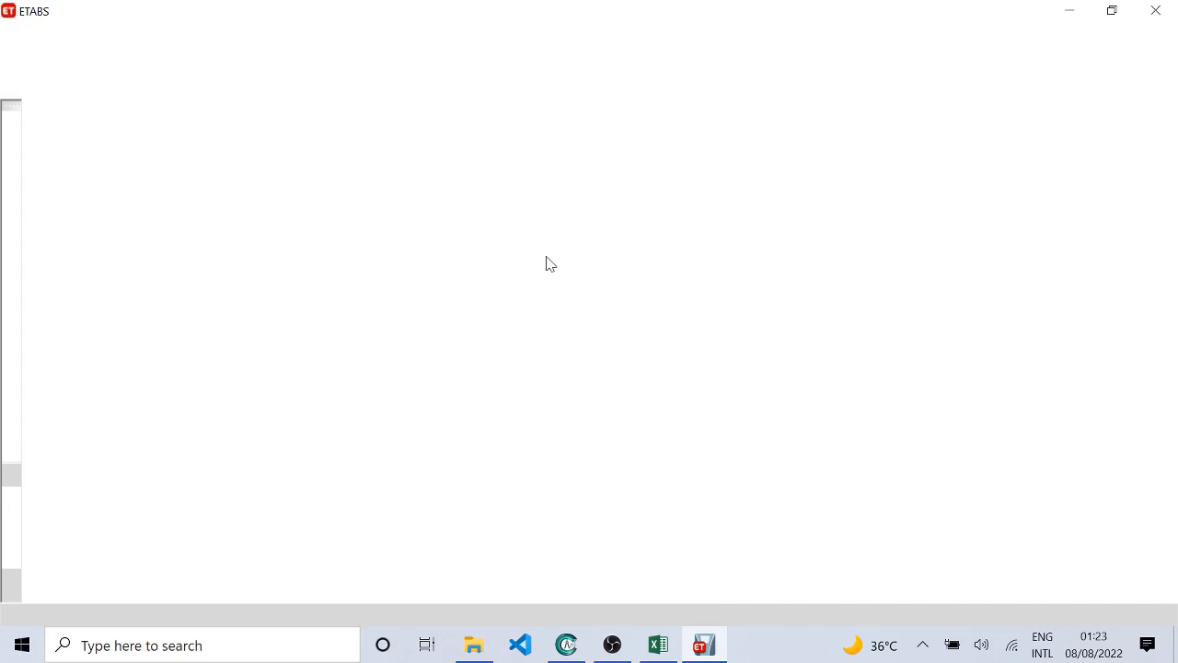
key(XF86AudioRaiseVolume)
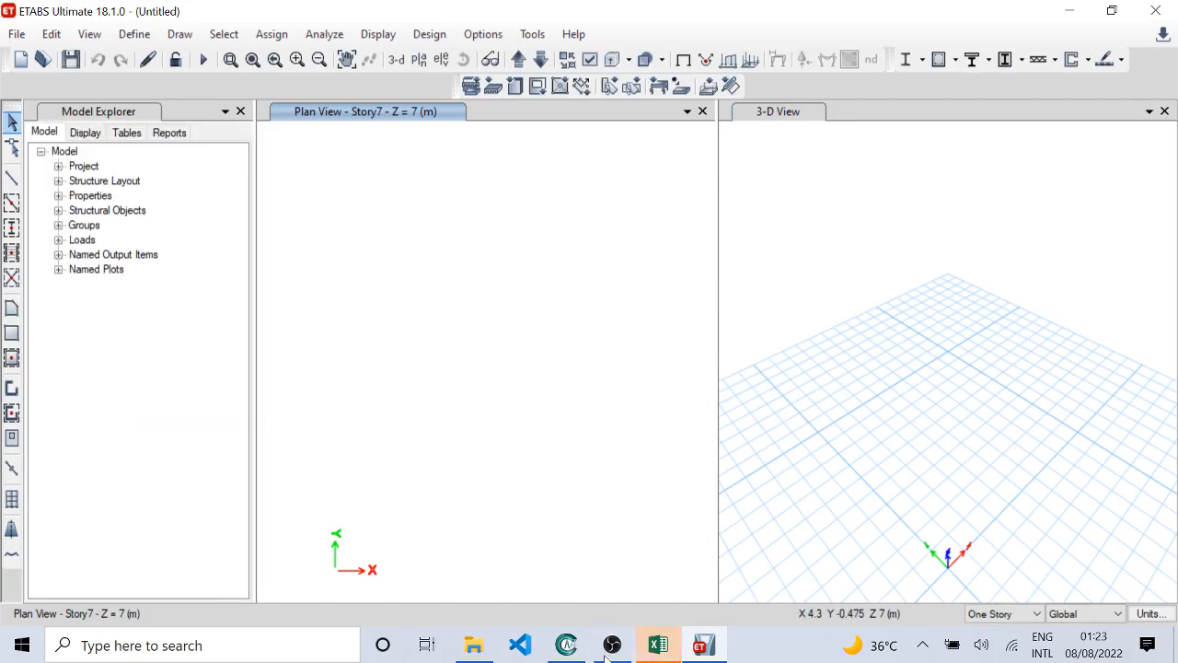
click(657, 647)
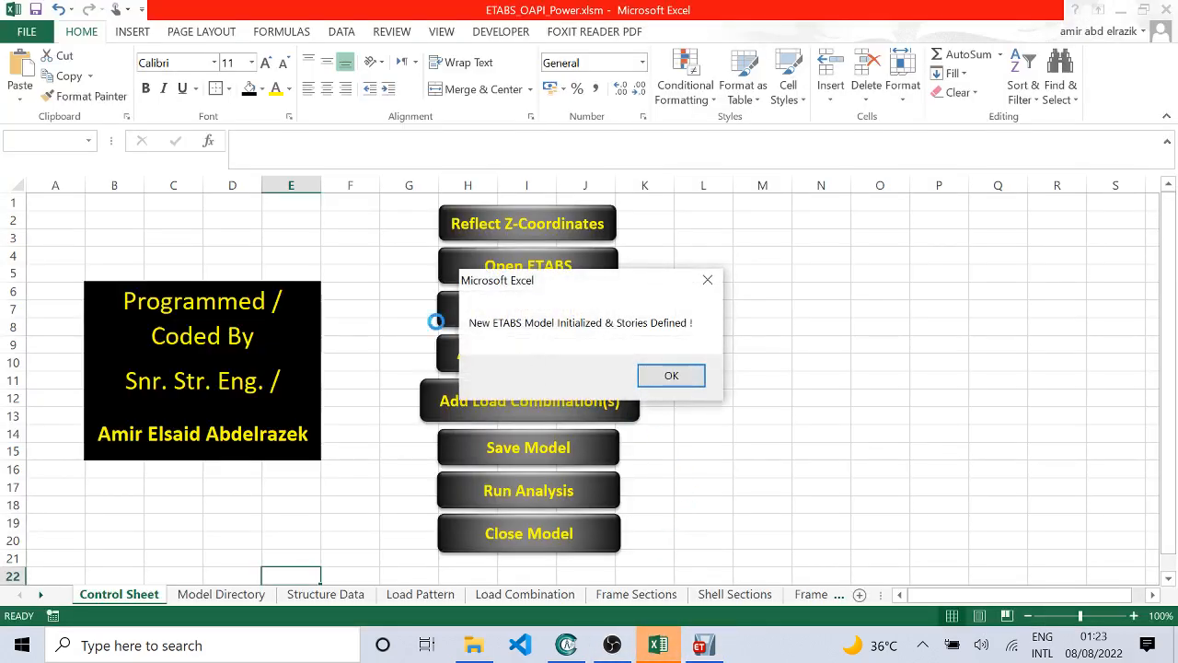
drag(603, 293, 873, 306)
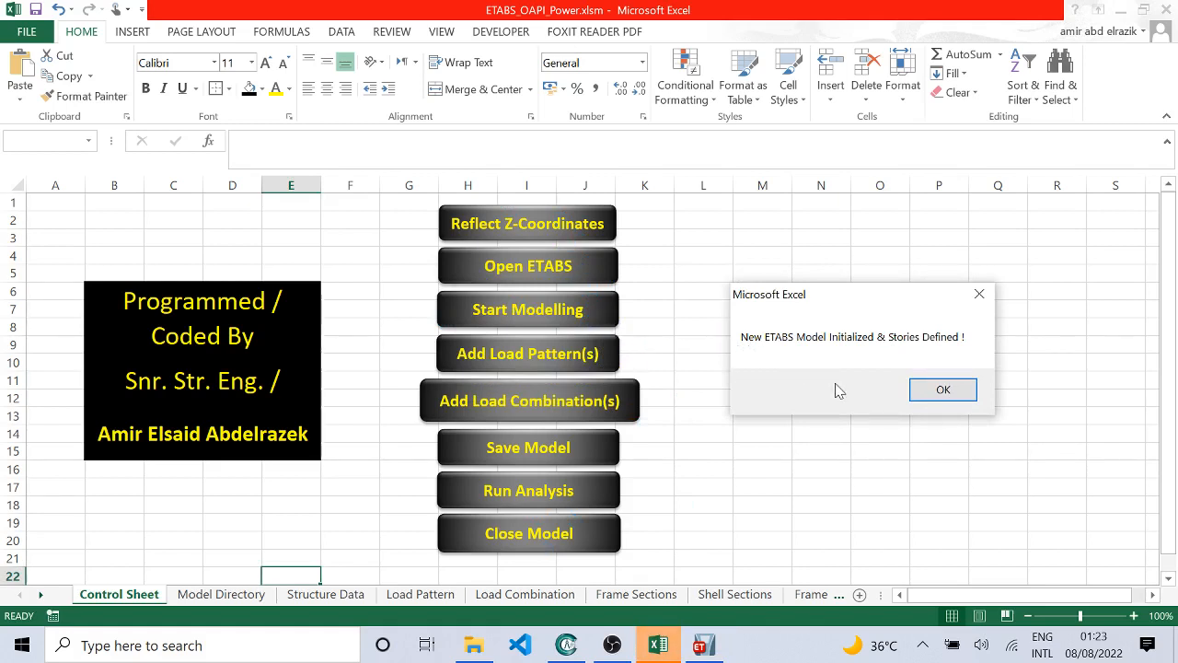
click(942, 389)
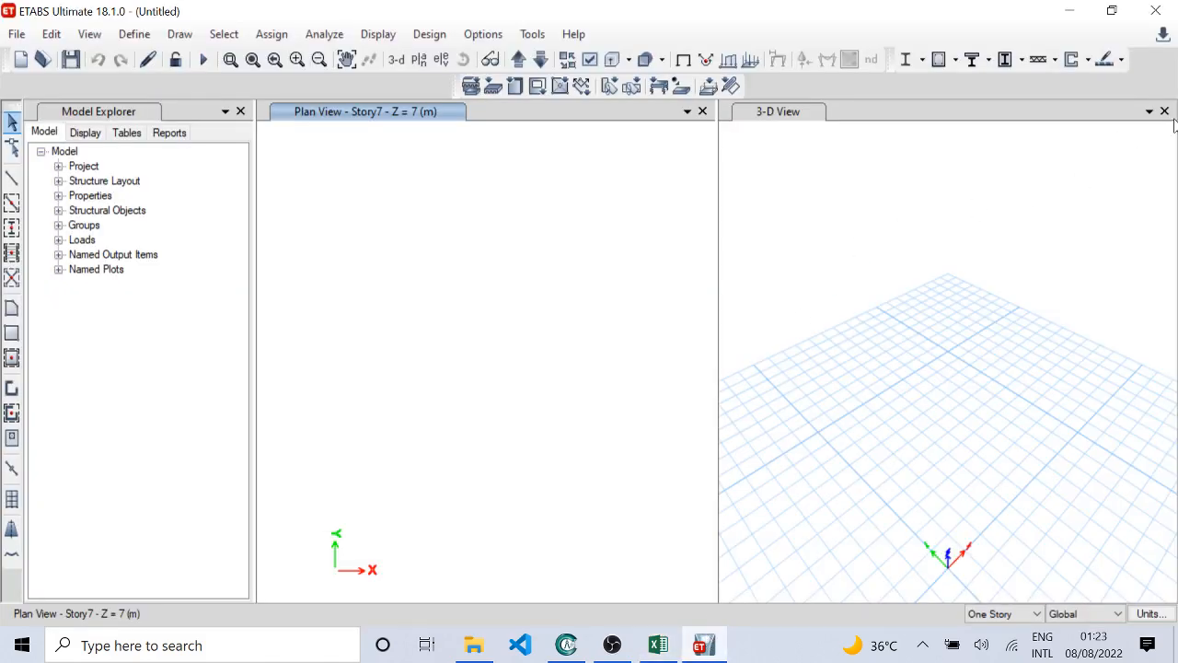
Step: In ETABS, keep a single 3-D view open and check the story heights and elevations in Story Data without changing them
click(1164, 112)
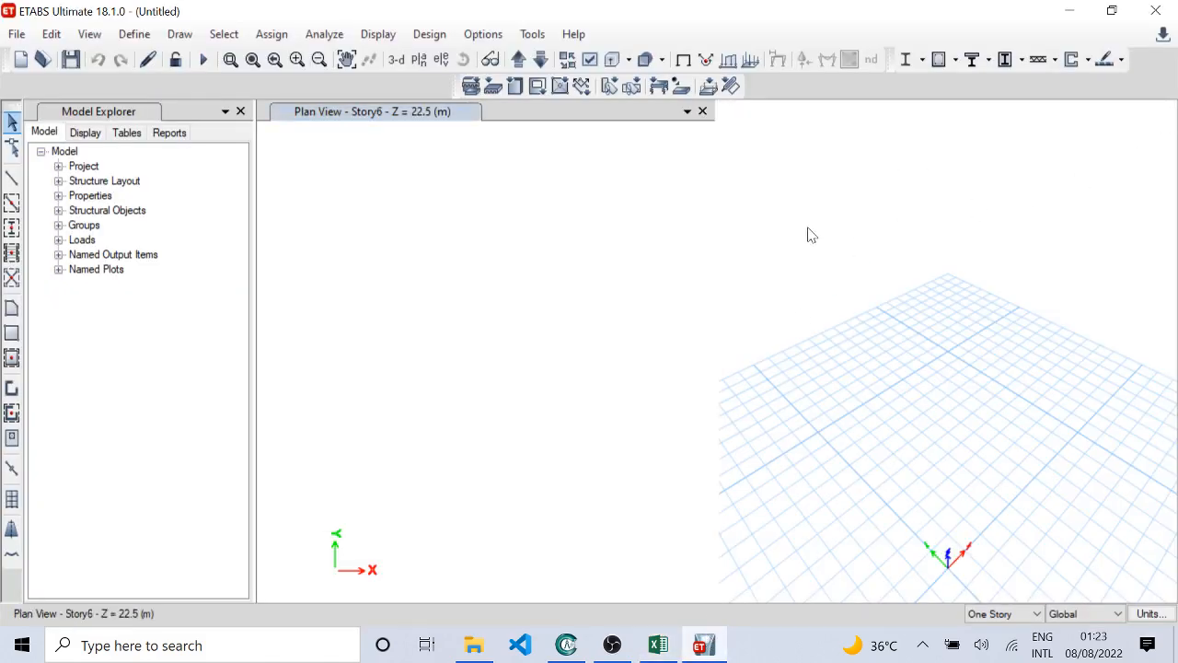
click(396, 61)
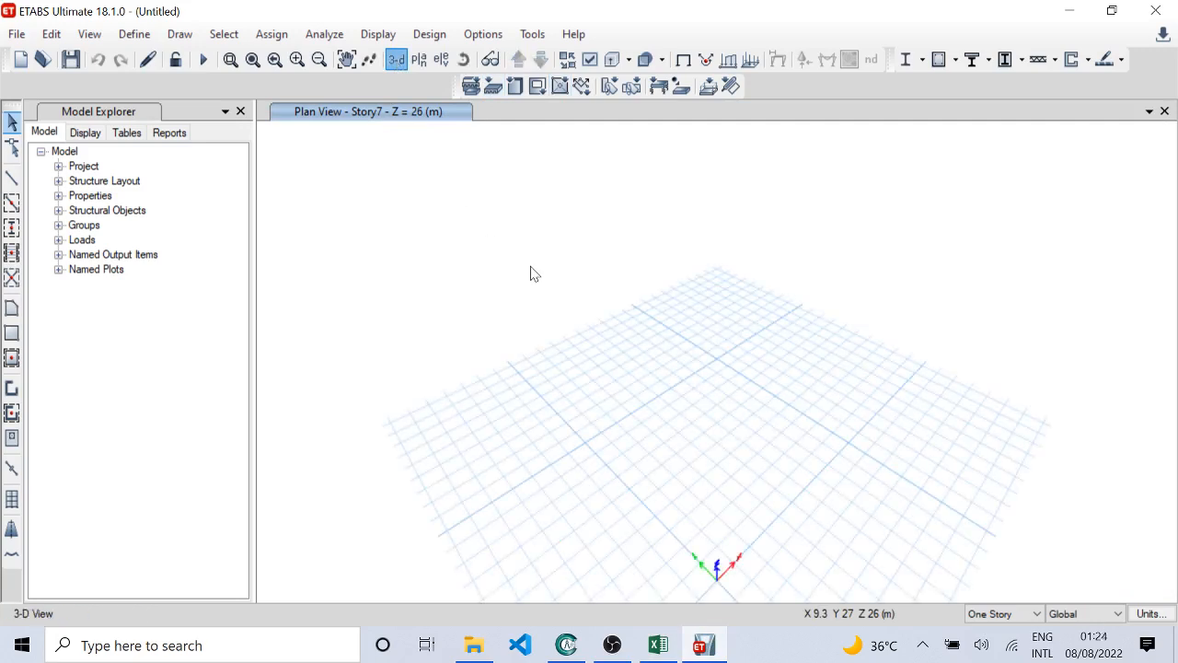
right_click(625, 234)
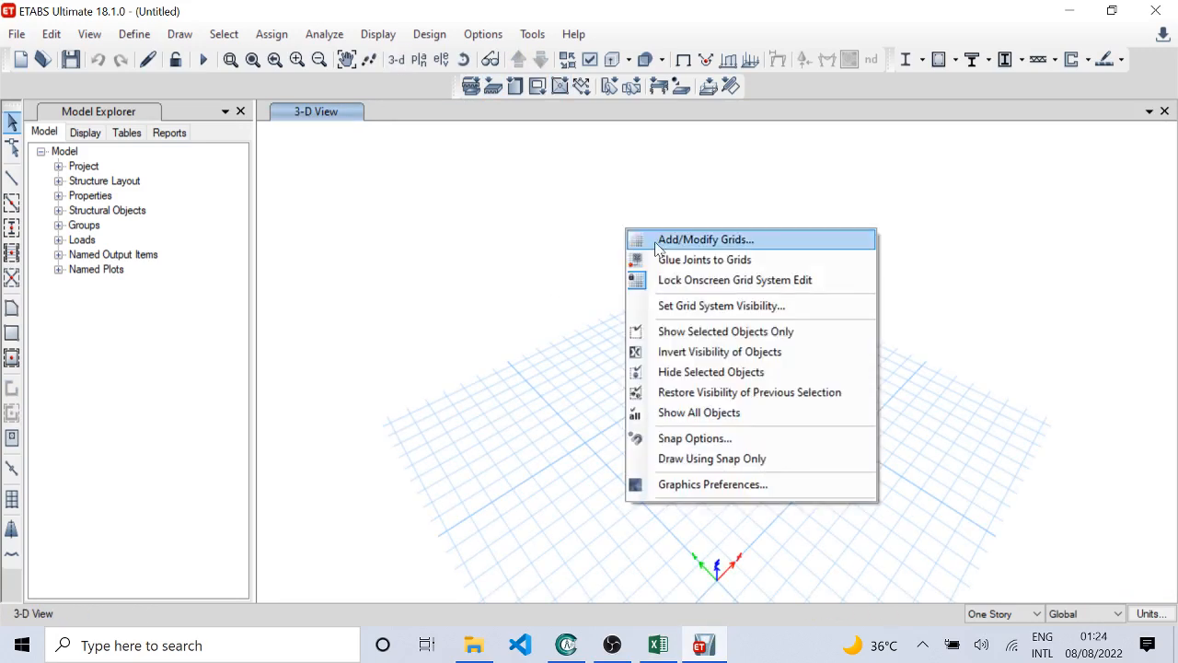
click(657, 241)
click(681, 136)
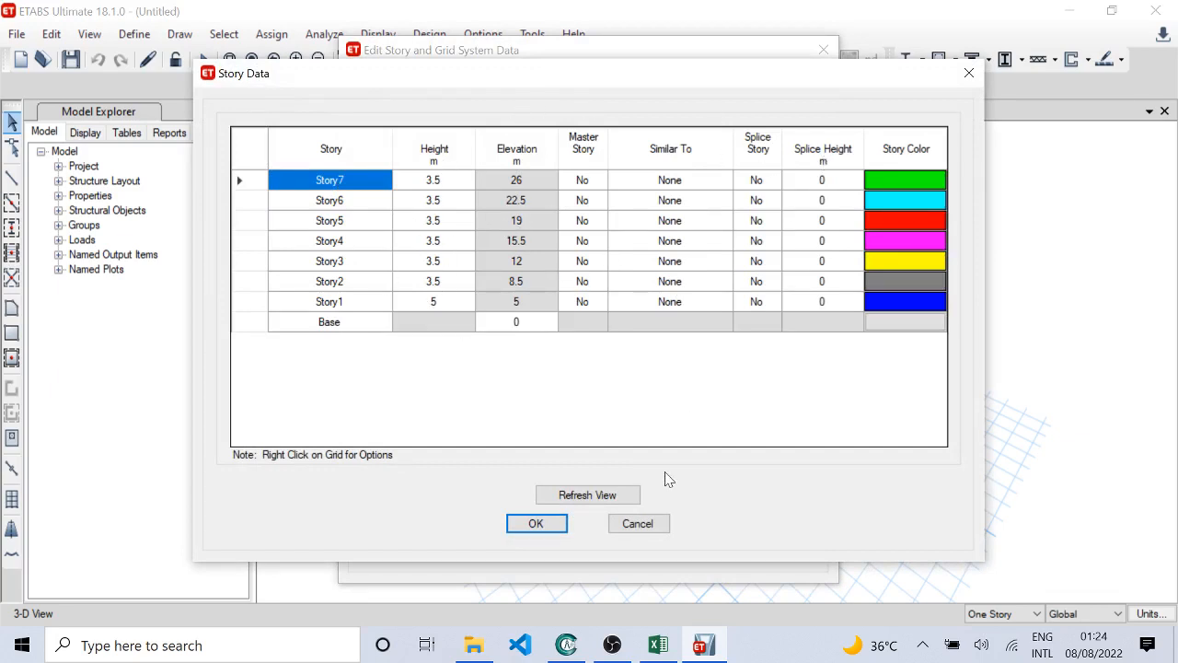
click(659, 533)
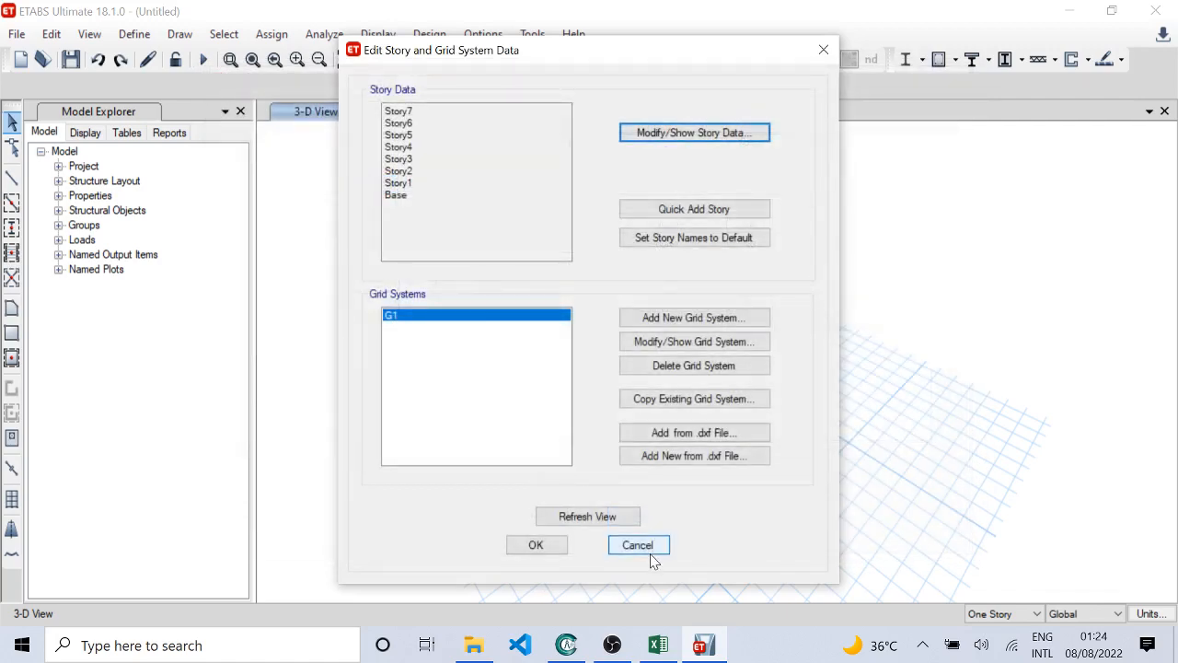
click(648, 553)
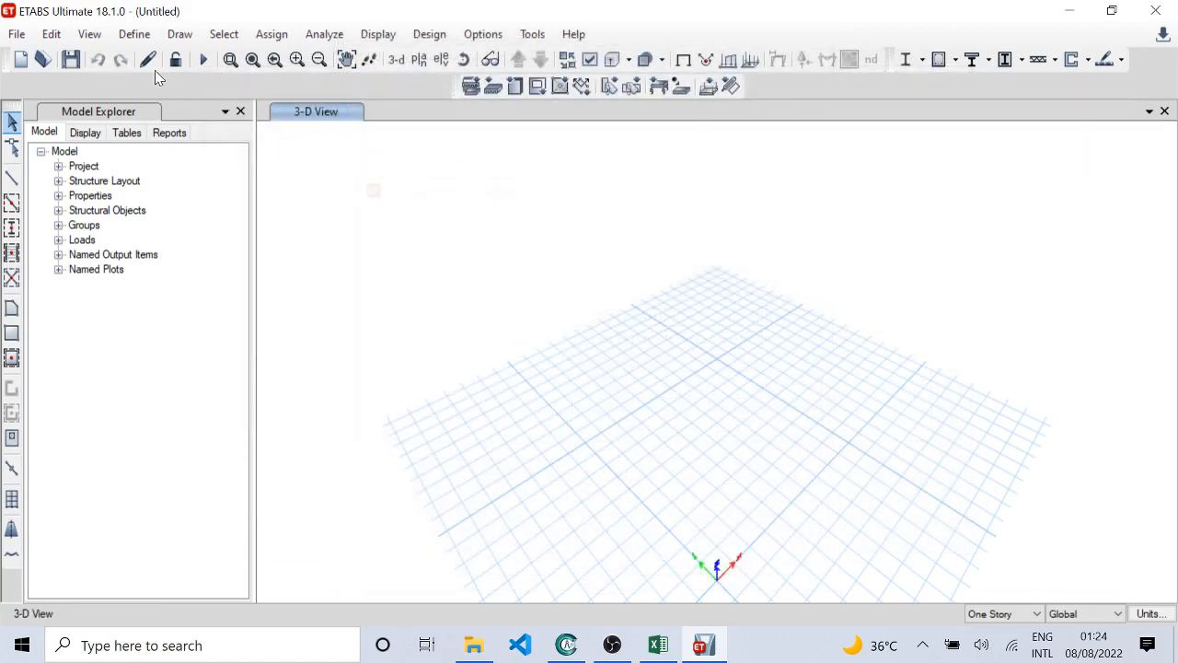
Step: Examine the property data of the 4000Psi and A615Gr60 materials without changing them
click(138, 35)
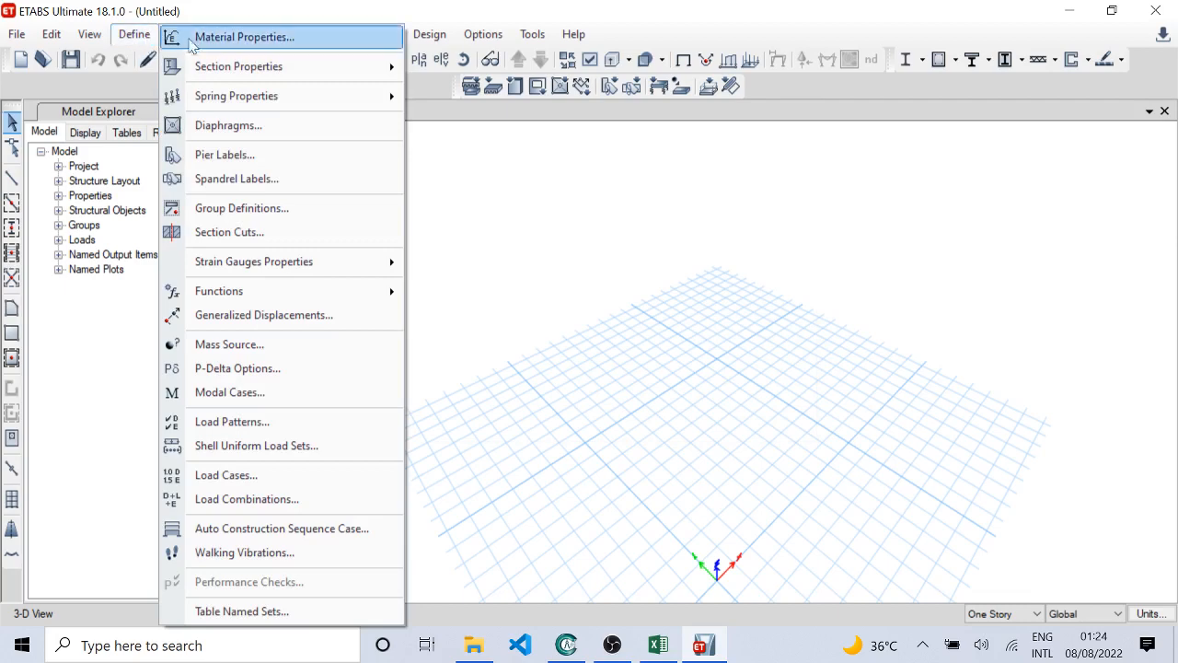
click(239, 35)
click(439, 233)
click(664, 270)
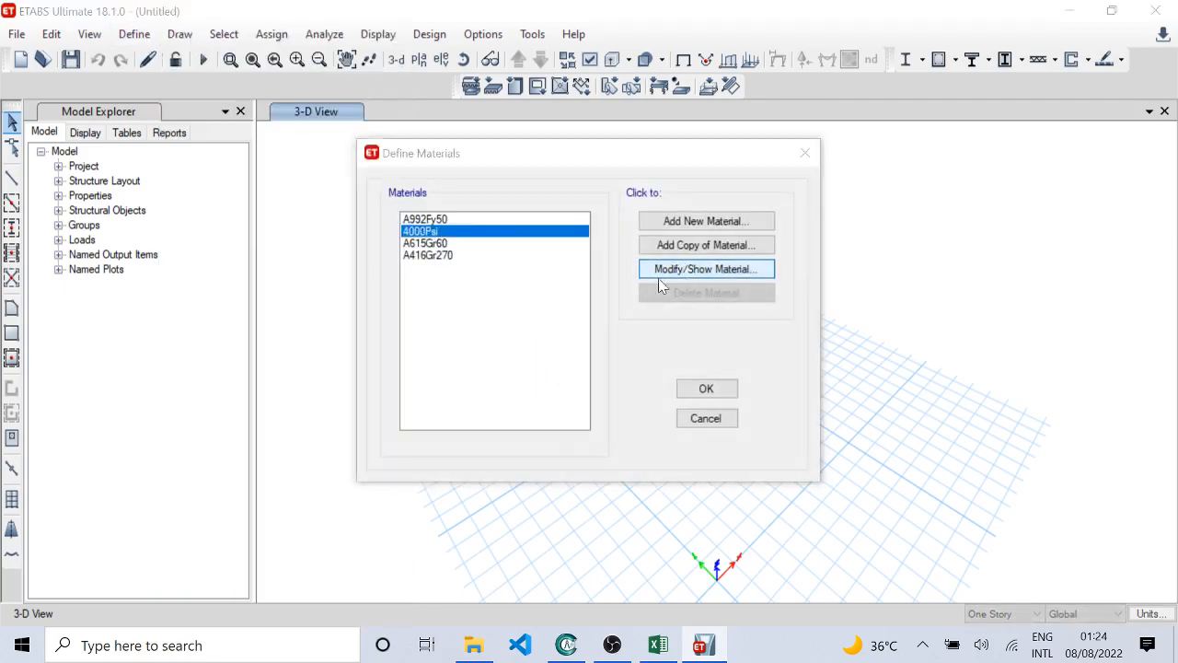
click(633, 569)
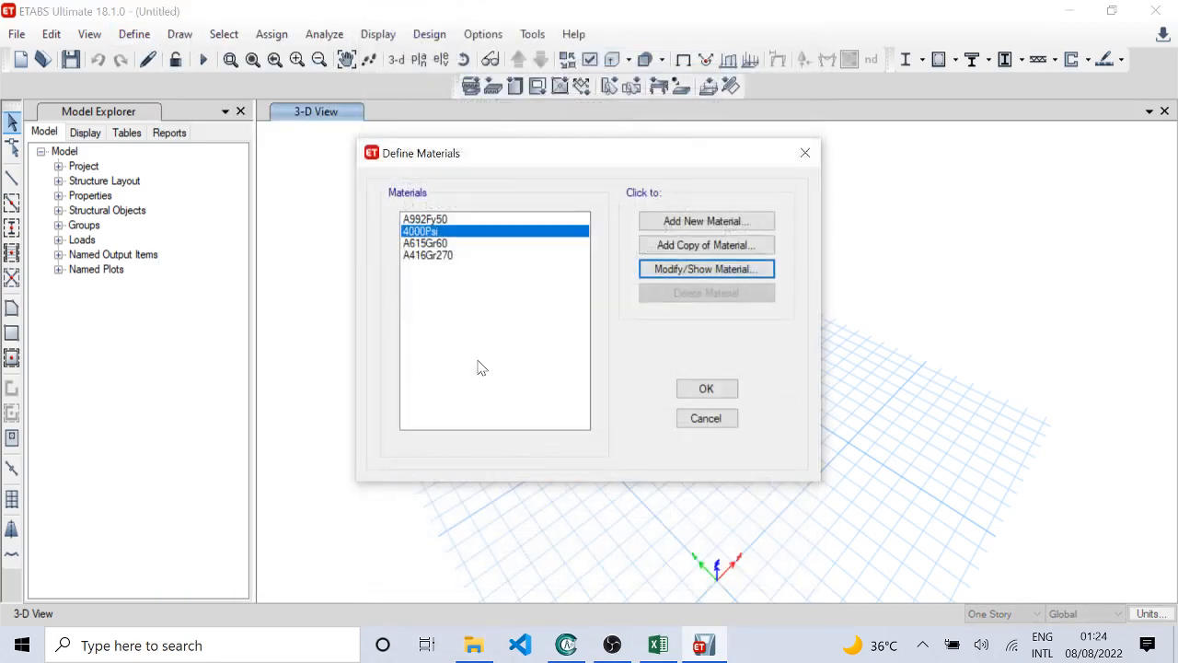
click(450, 244)
click(744, 270)
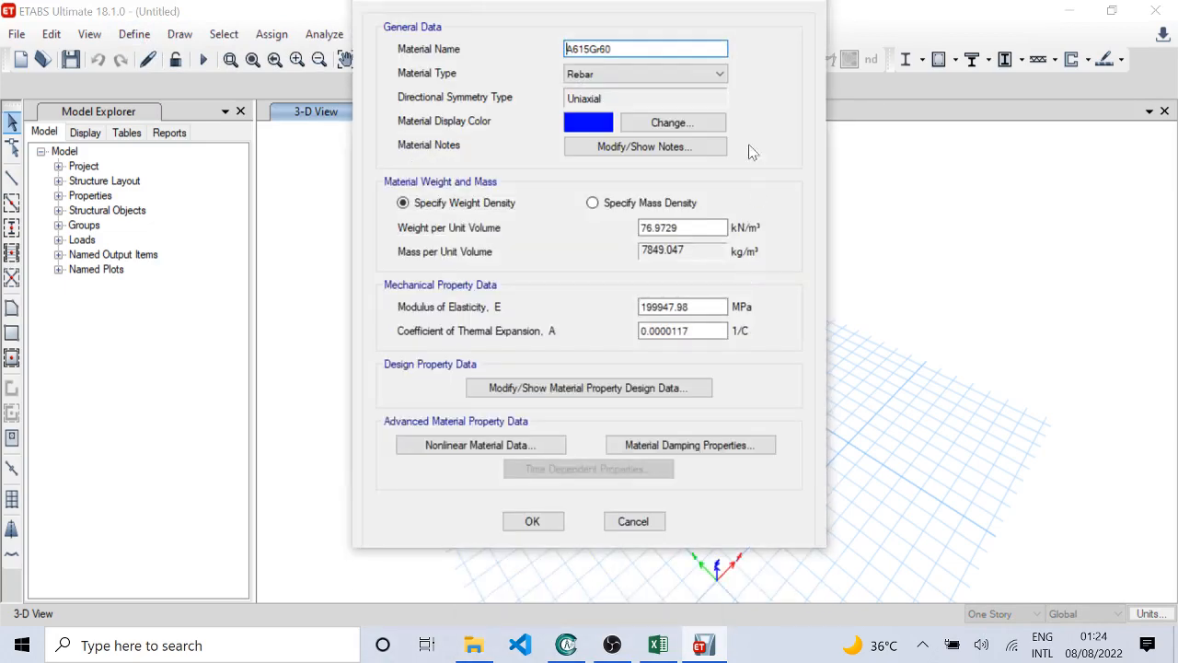
click(633, 521)
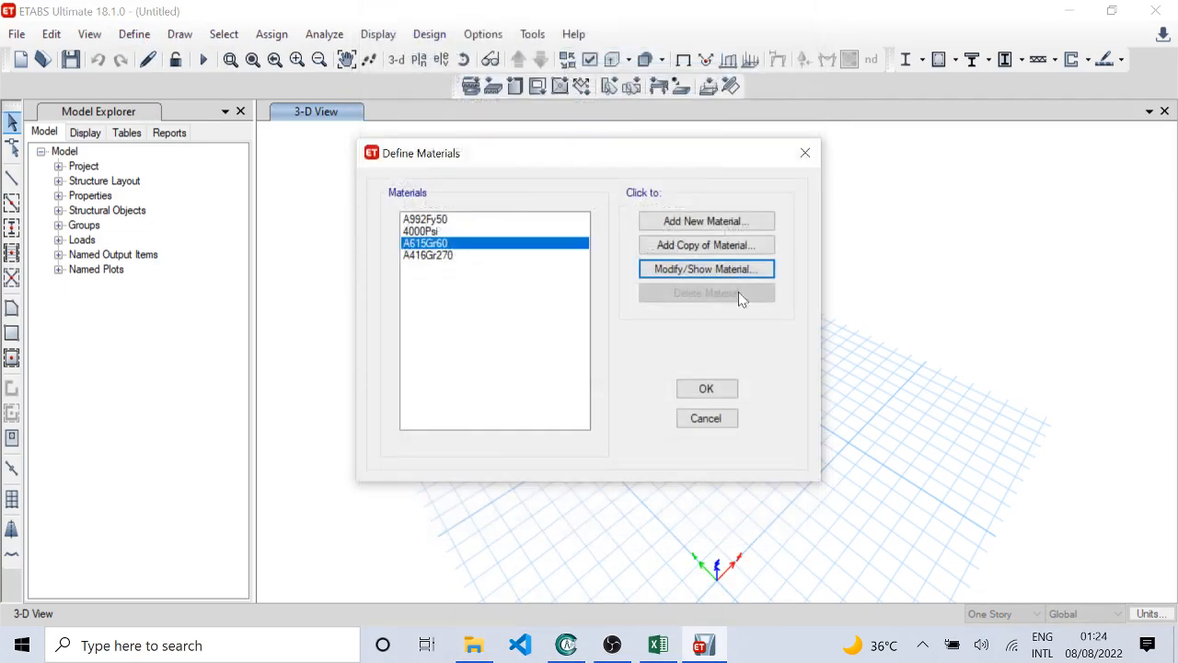
Step: Close the material definitions and look through the full list of predefined frame section properties
click(703, 417)
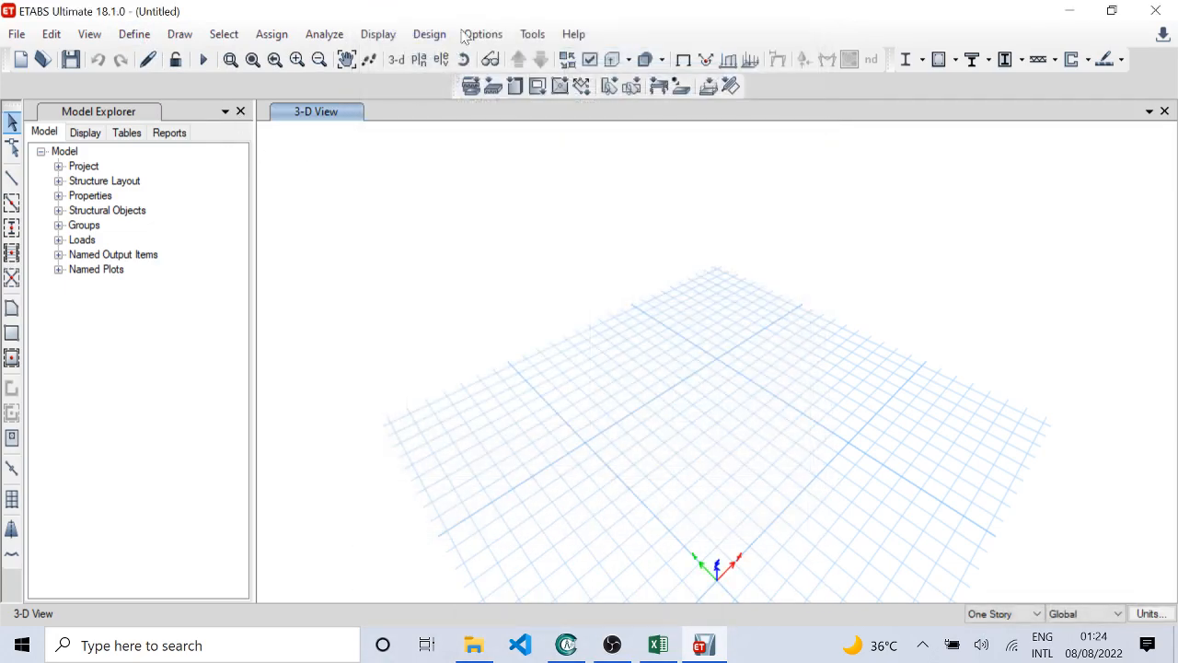
click(133, 34)
mouse_move(266, 66)
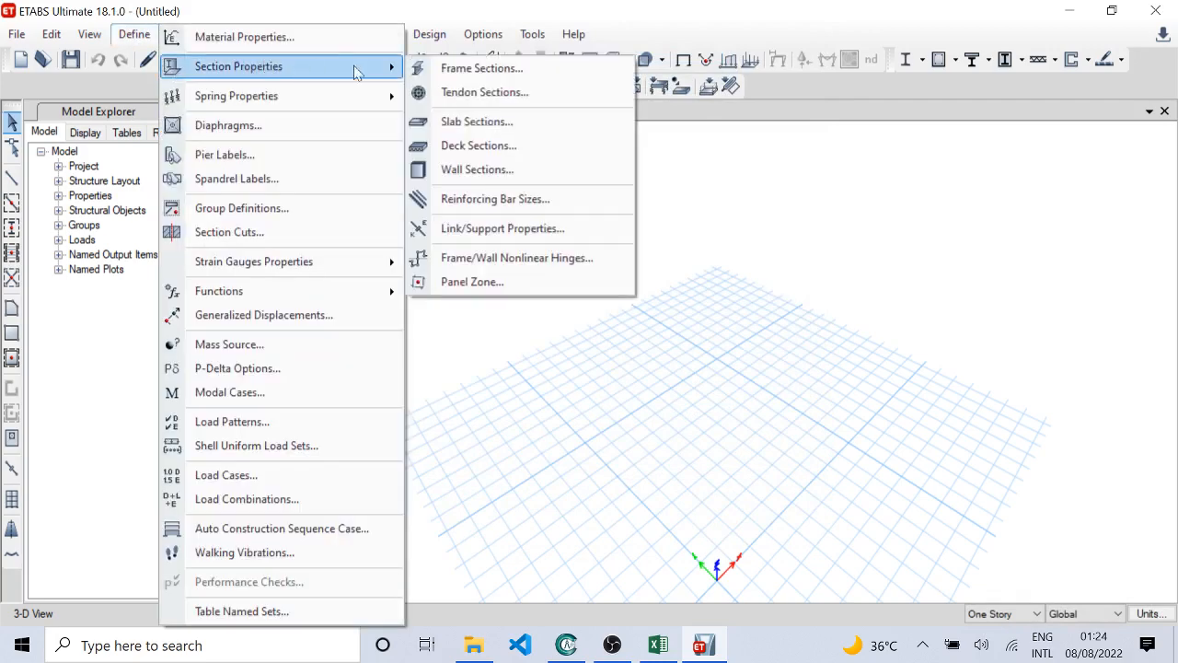
click(482, 68)
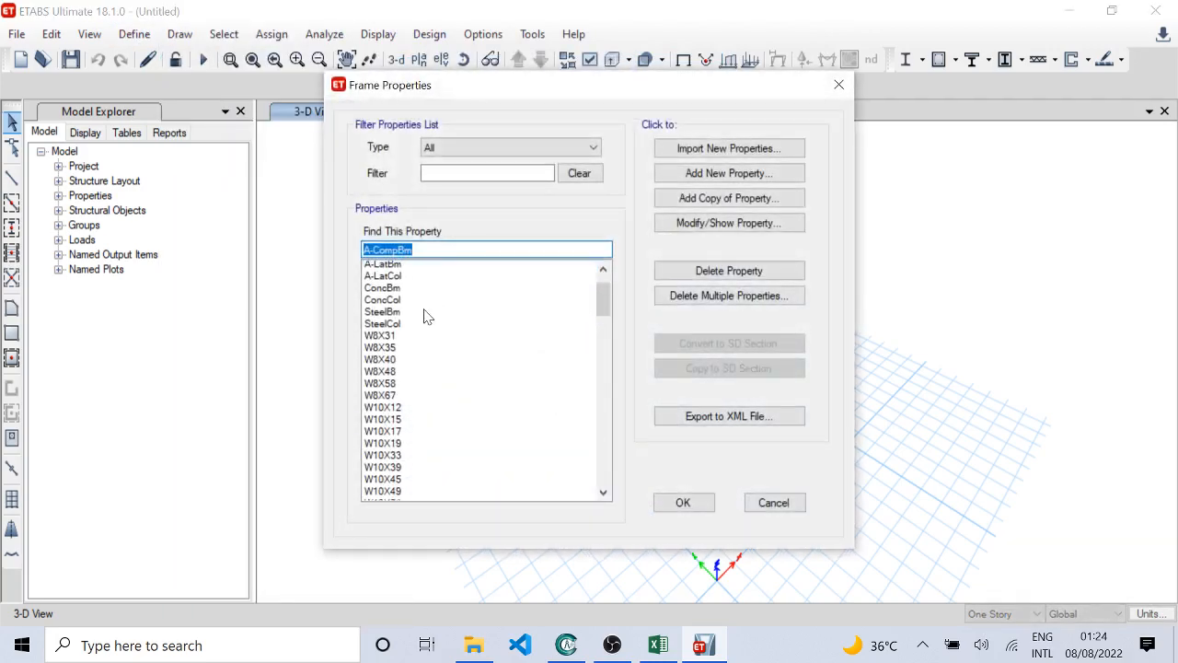
scroll(427, 303, up, 1)
scroll(430, 313, down, 9)
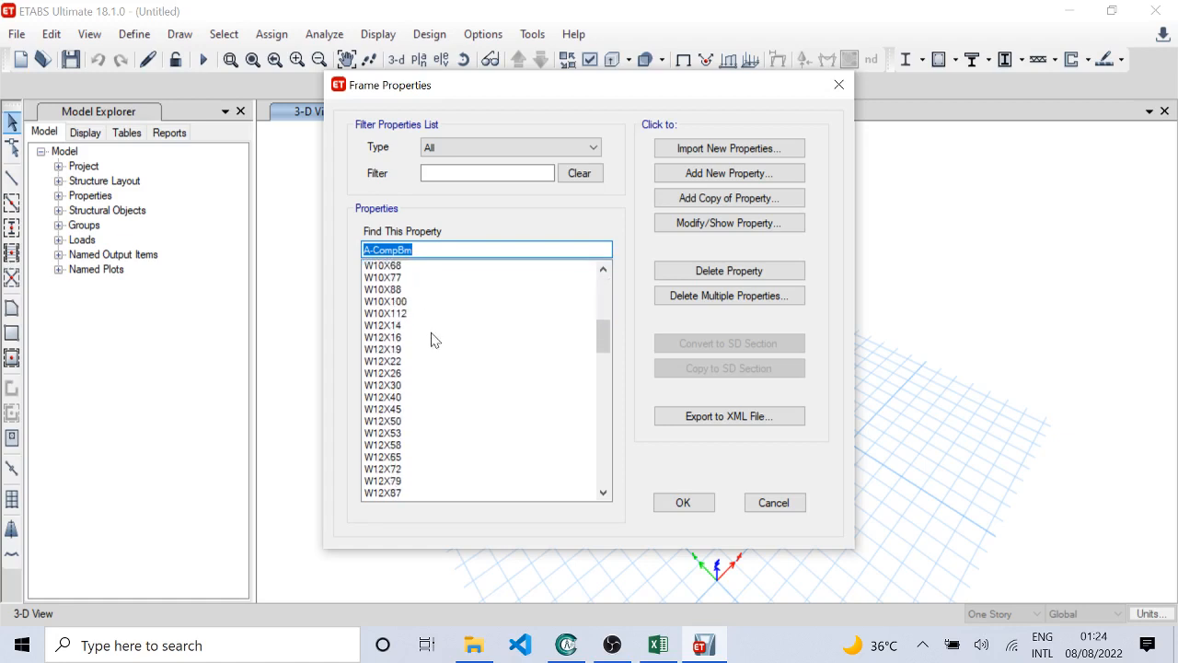
scroll(434, 339, down, 20)
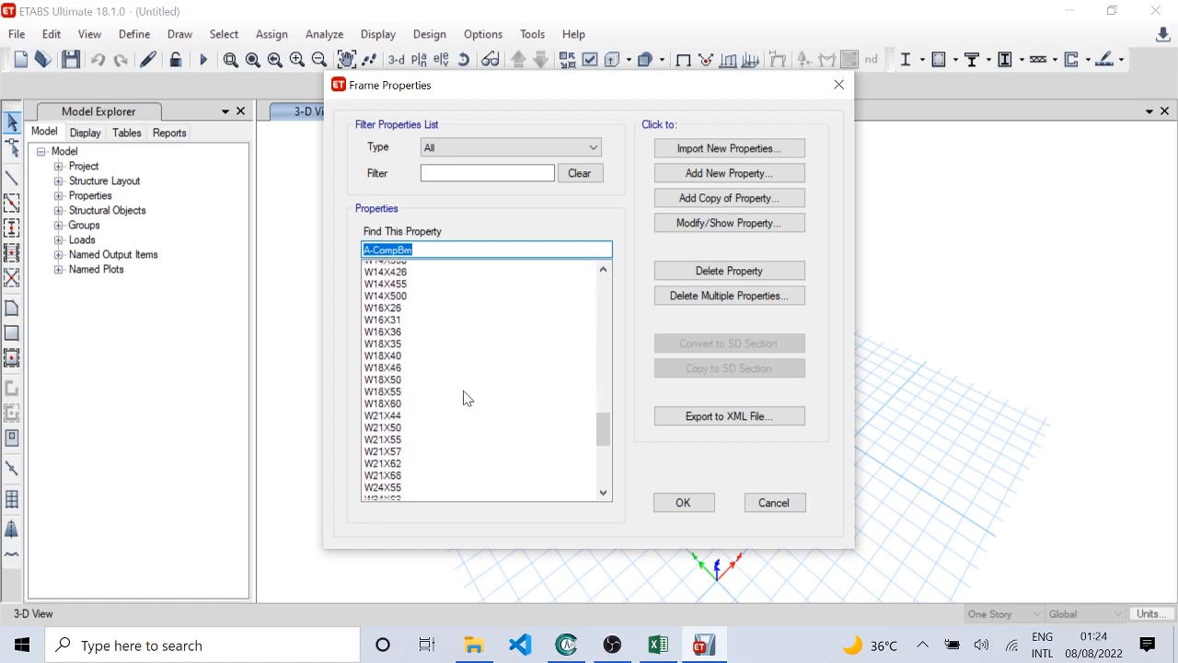
scroll(466, 398, down, 15)
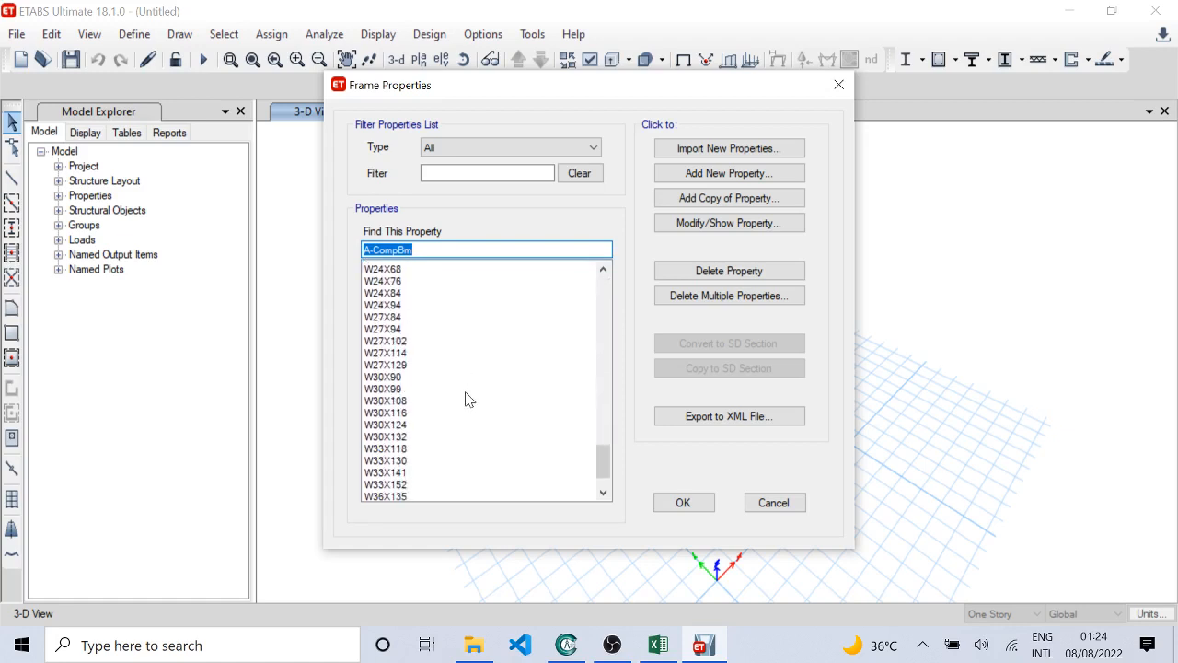
scroll(467, 399, down, 4)
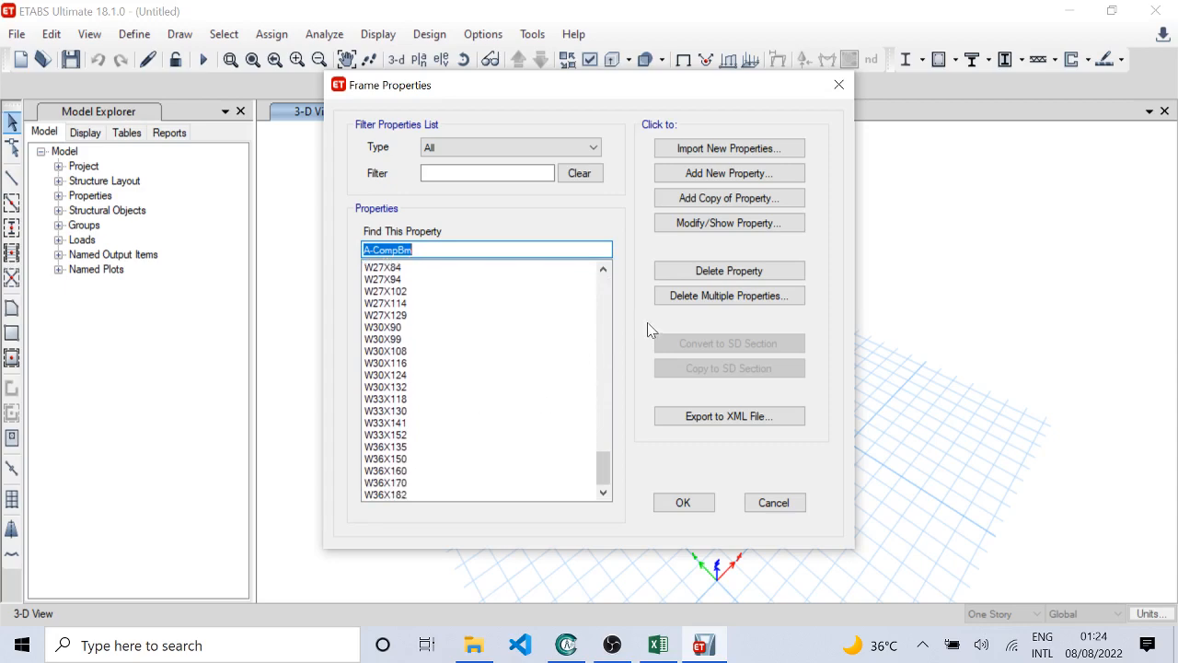
Step: Delete all predefined frame section properties in bulk except W8X31, and accept the reduced list
click(678, 295)
drag(552, 238, 552, 390)
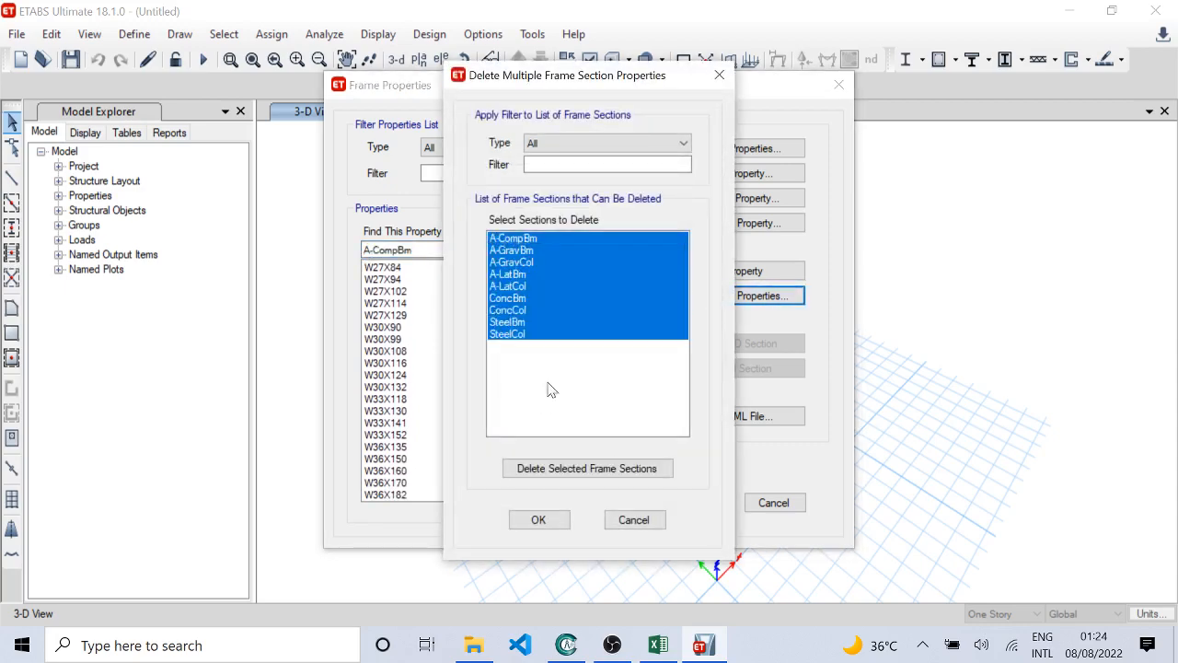
click(566, 468)
drag(518, 240, 526, 547)
click(550, 469)
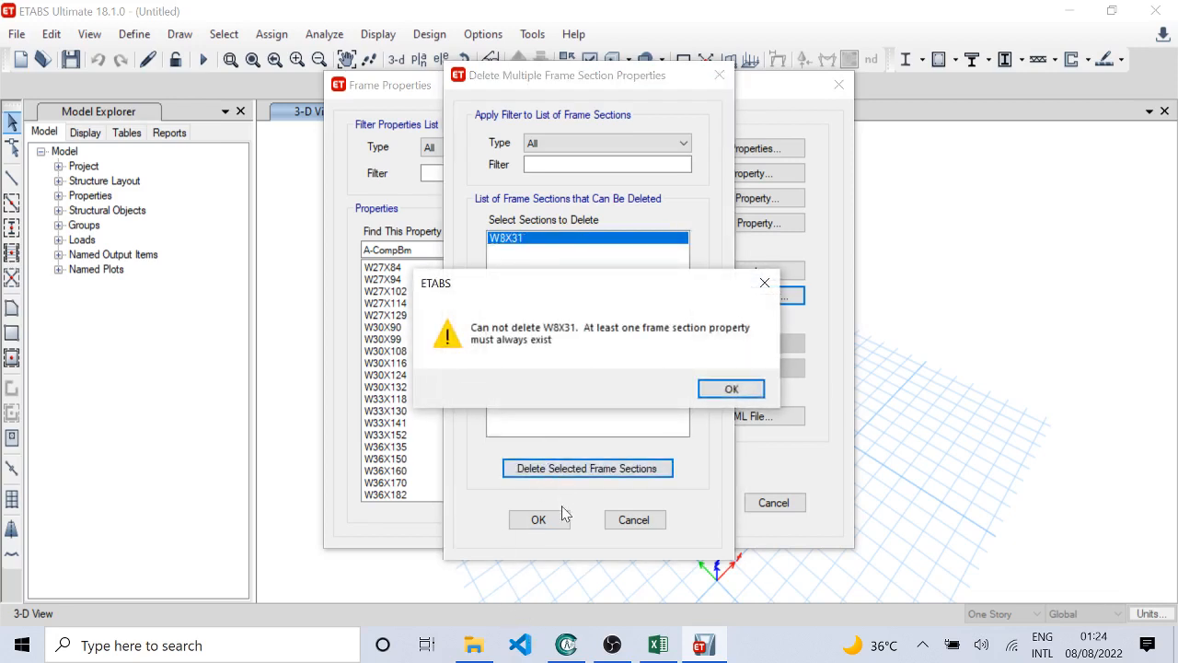
click(727, 390)
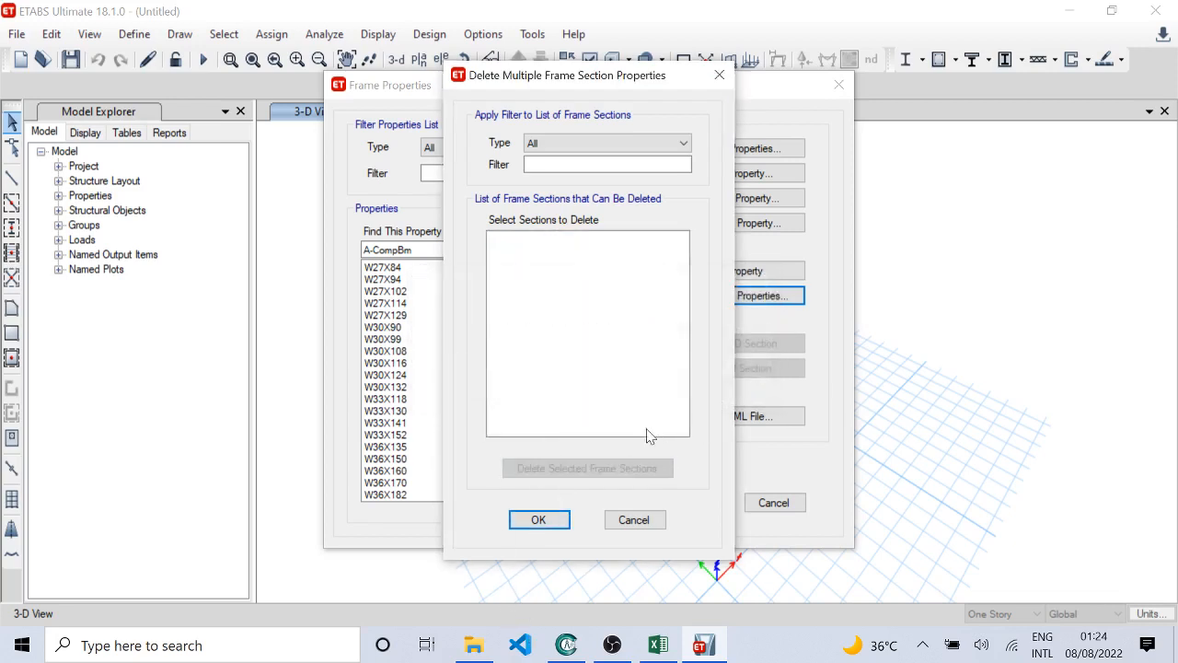
click(539, 520)
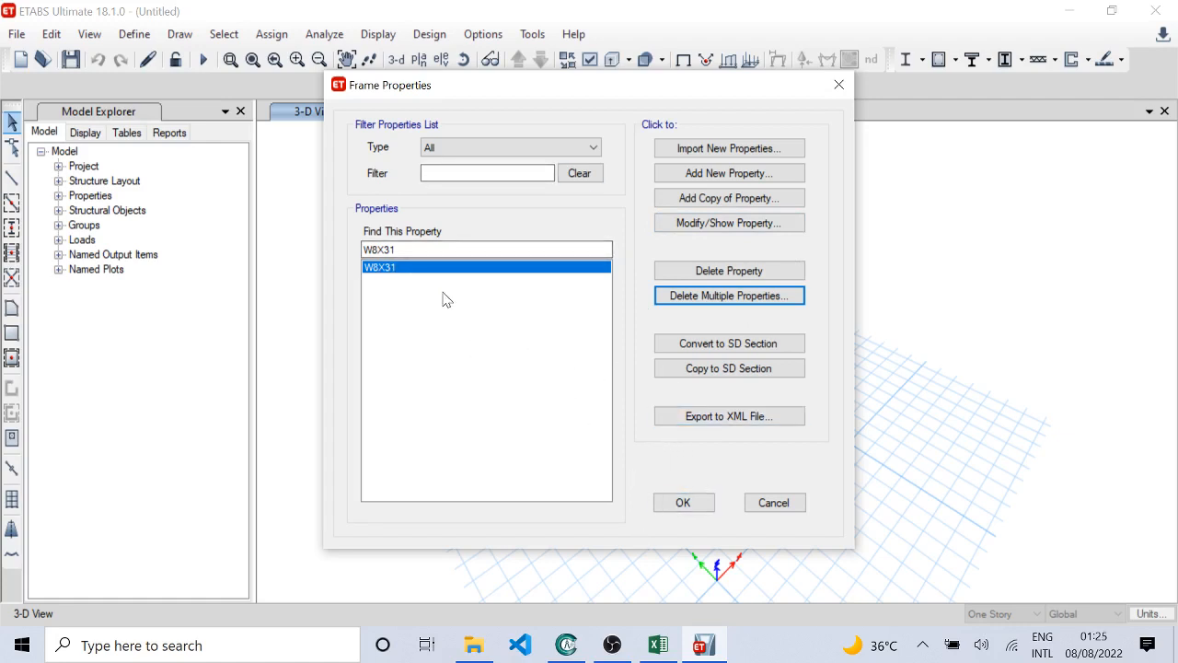
click(680, 505)
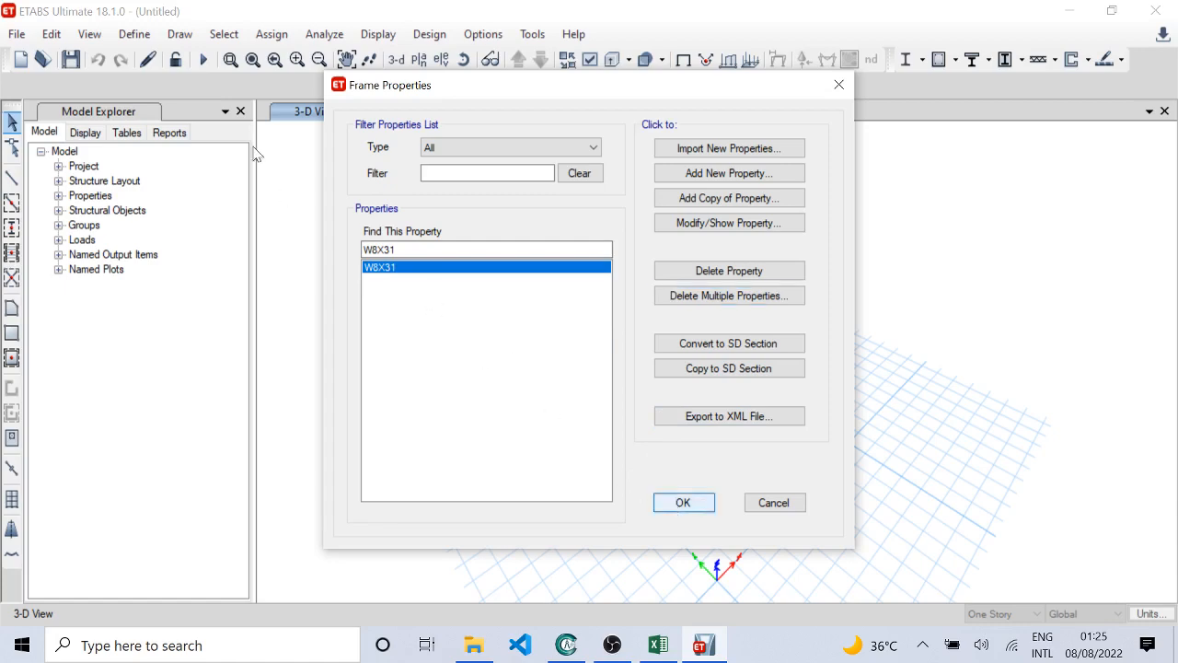
Step: Review the slab property list and examine the material, type and thickness of Slab1 without changing them
click(134, 36)
mouse_move(368, 67)
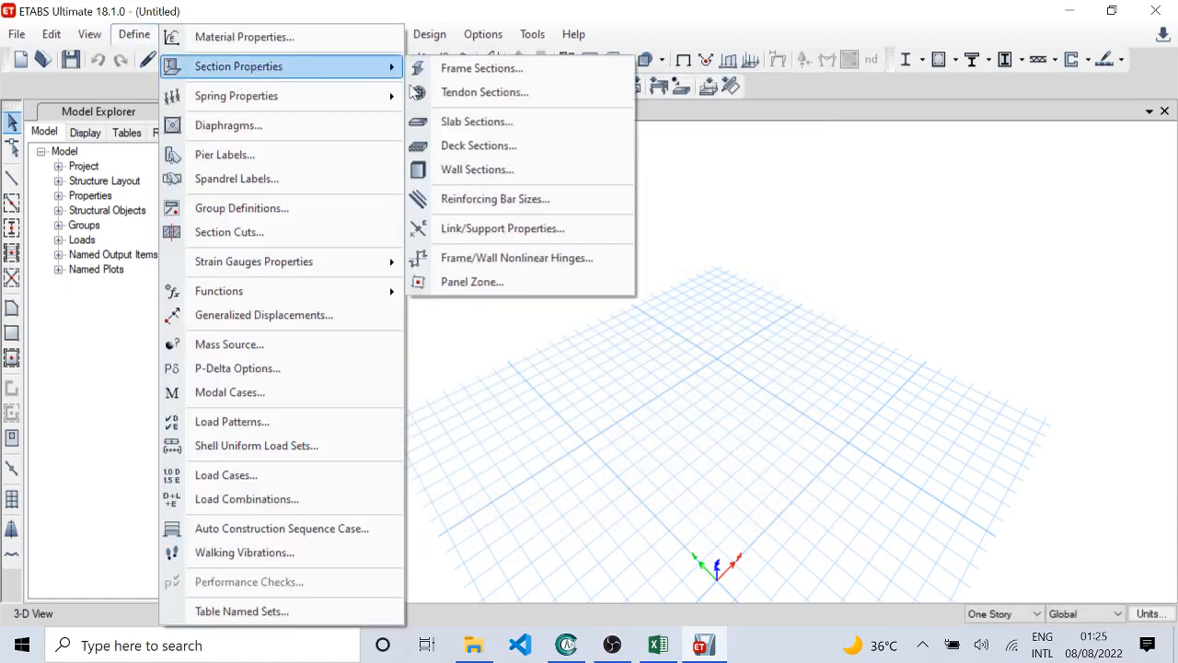
click(526, 129)
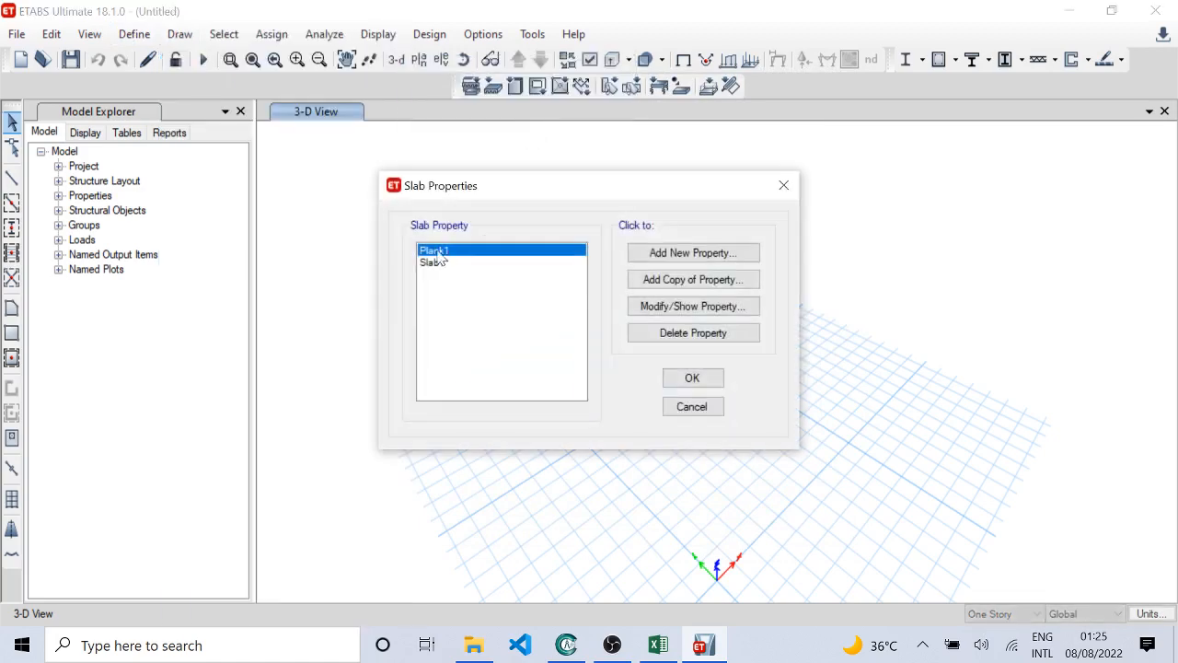
click(436, 262)
click(443, 254)
click(443, 263)
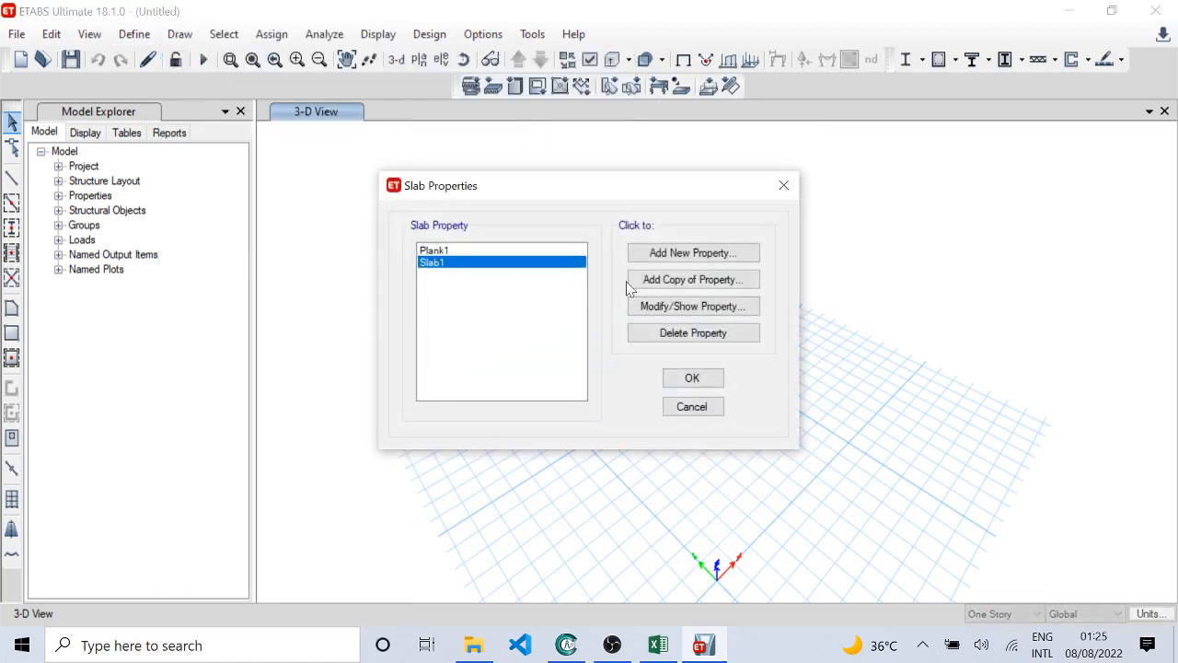
click(653, 306)
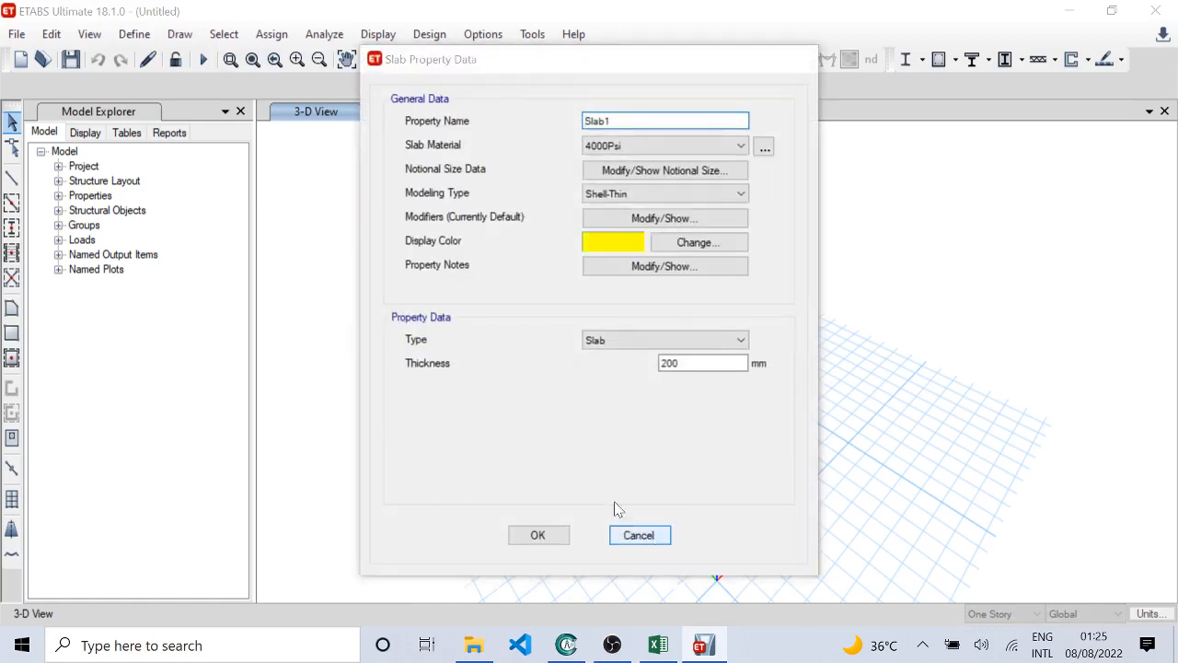
click(636, 534)
Step: Check the list of defined wall properties and close it without changes
click(133, 34)
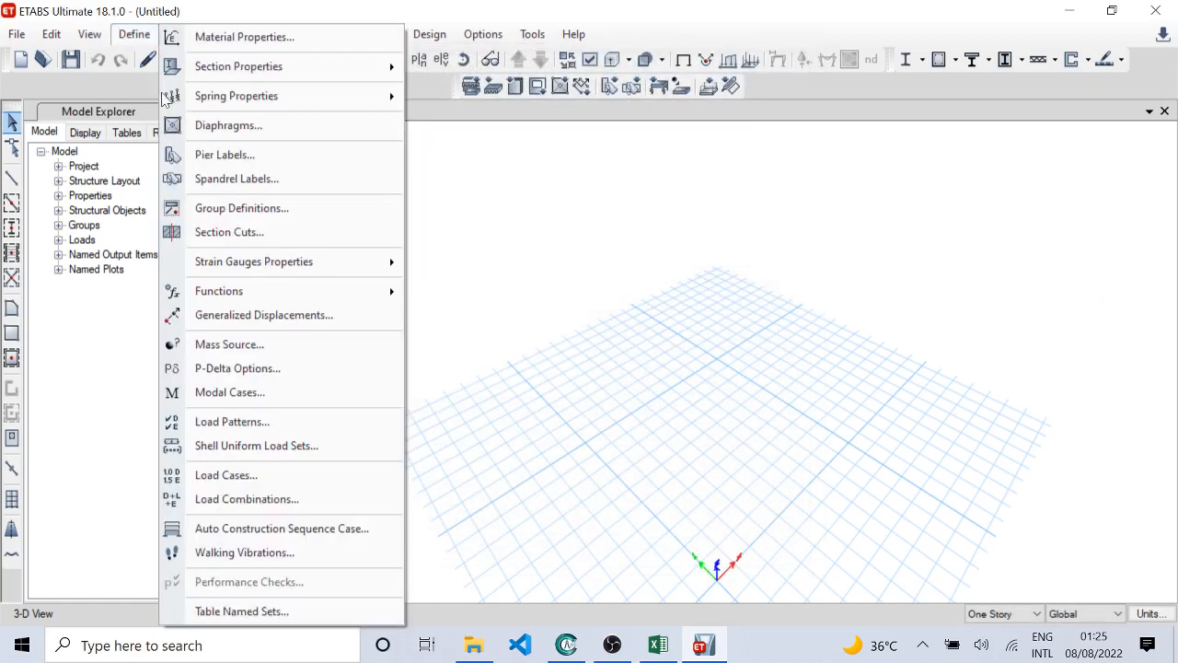
mouse_move(317, 70)
click(477, 169)
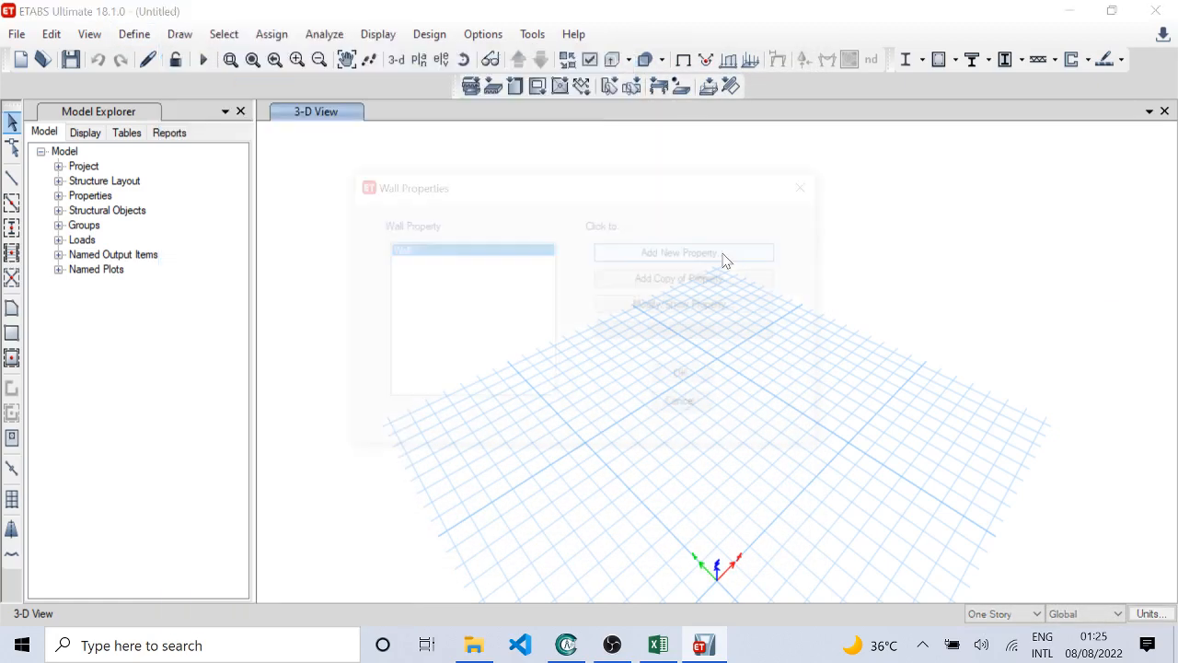
click(689, 406)
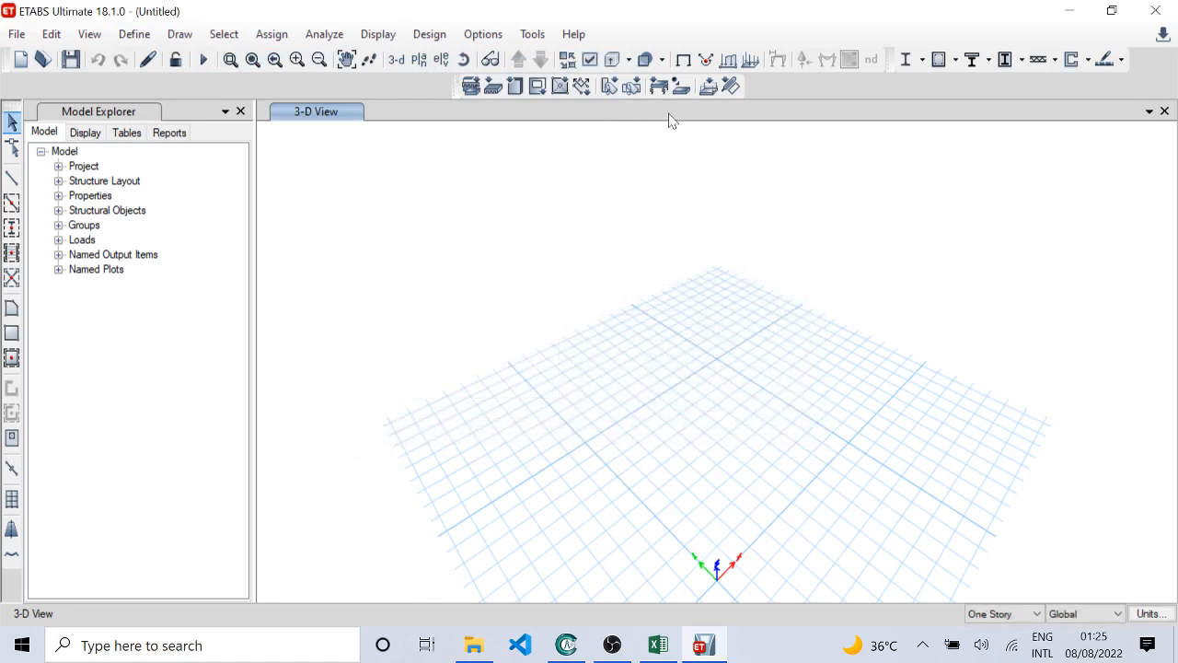
Step: Check the available pier labels and spandrel labels without assigning any
click(617, 87)
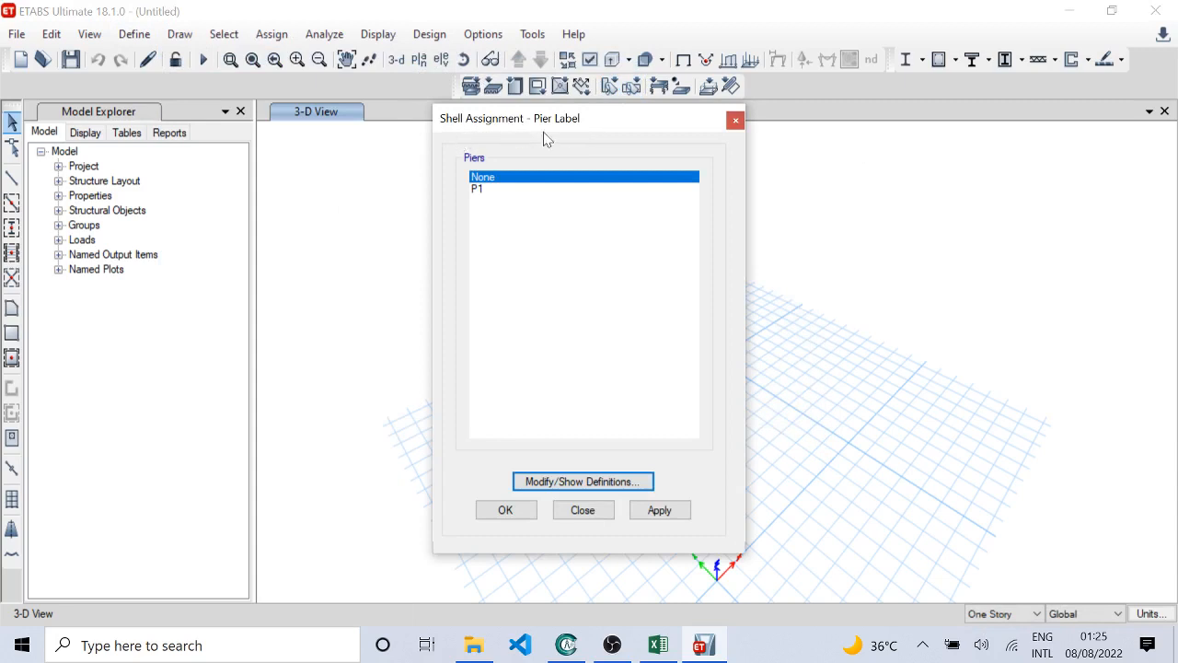
click(595, 512)
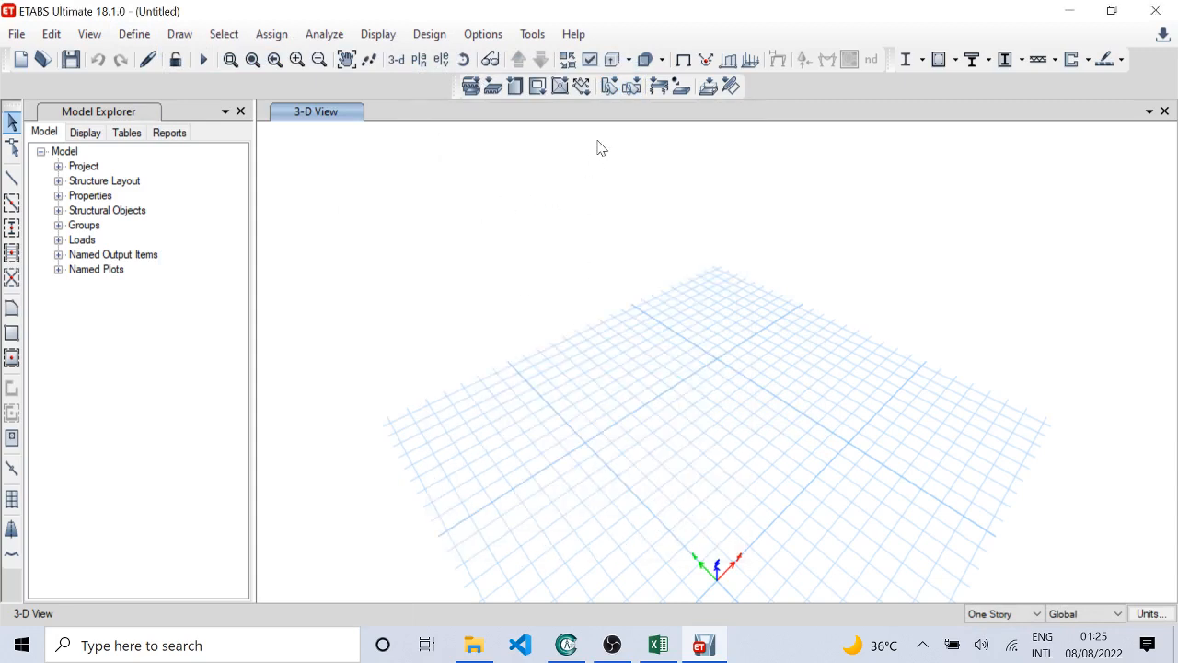
click(631, 86)
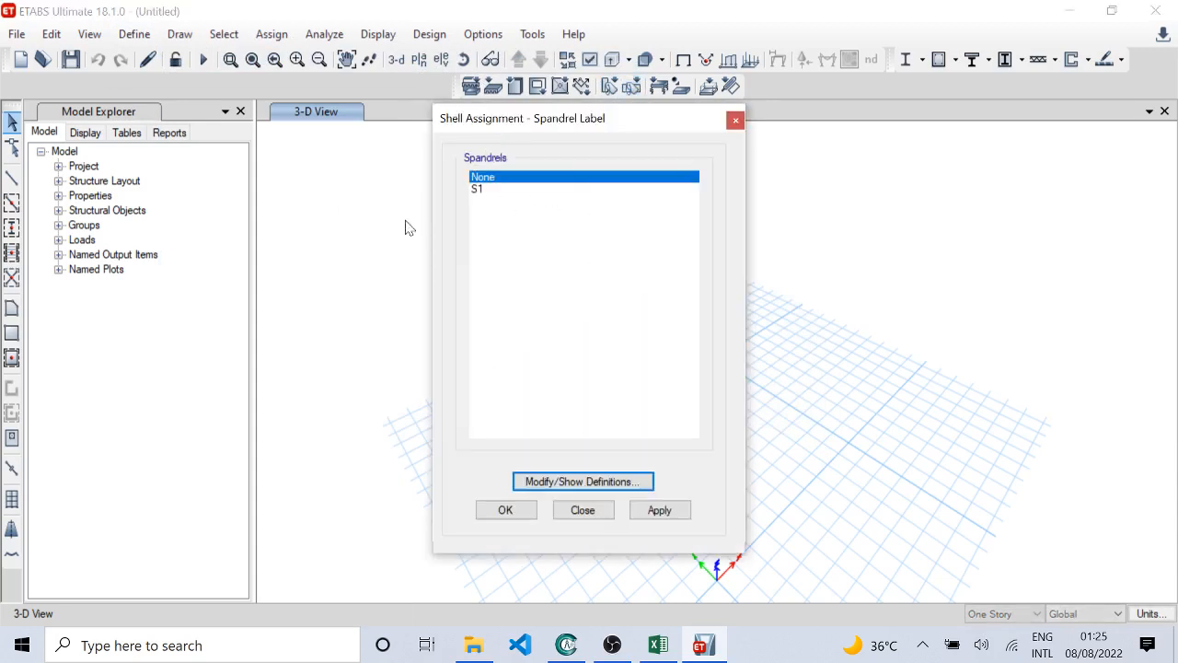
click(584, 509)
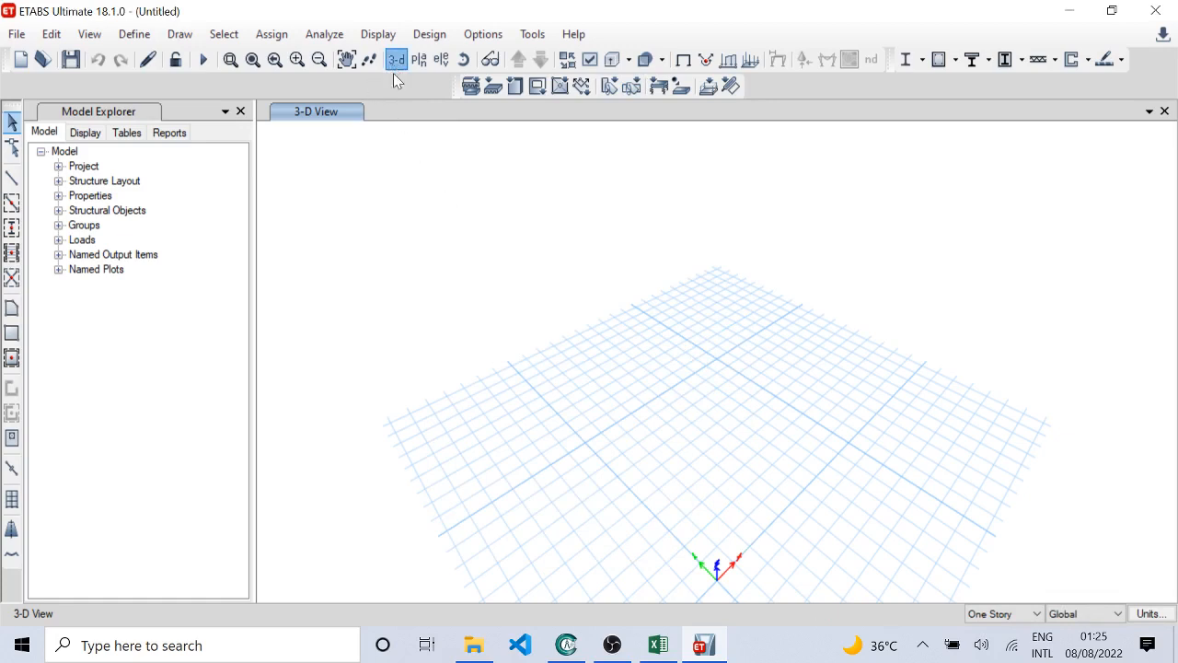
Step: Switch to the Excel workbook, check the saving directory and view refresh settings on the Model Directory sheet, and return to the Control Sheet
click(252, 61)
click(657, 644)
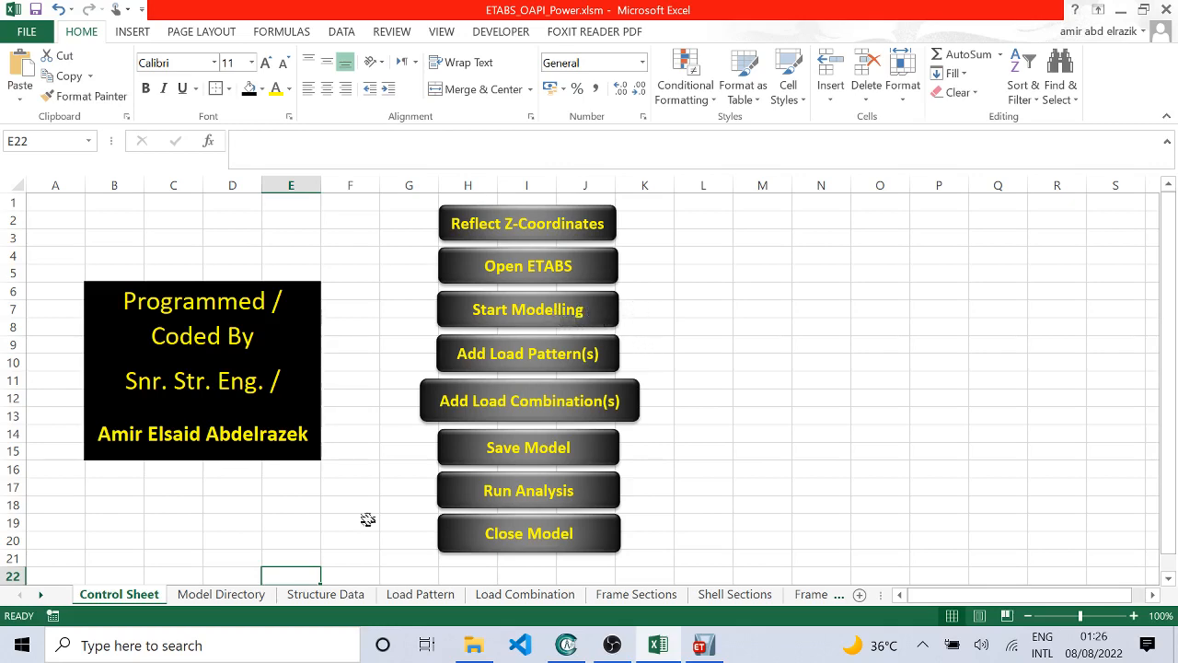
click(220, 594)
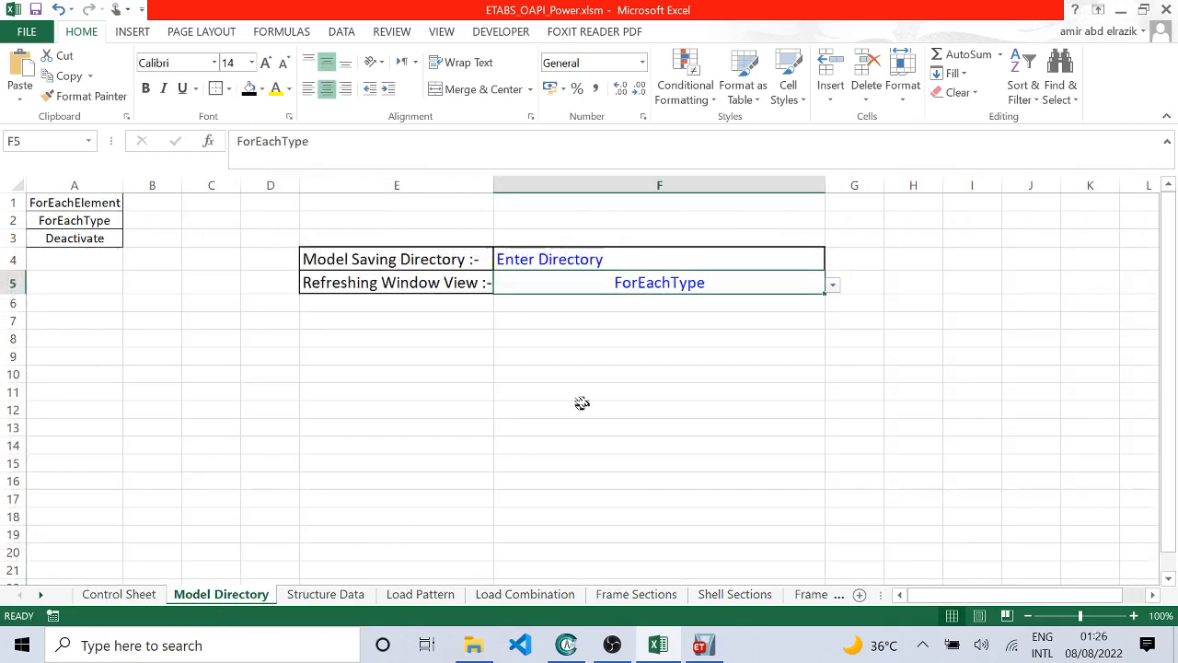
click(147, 594)
click(810, 364)
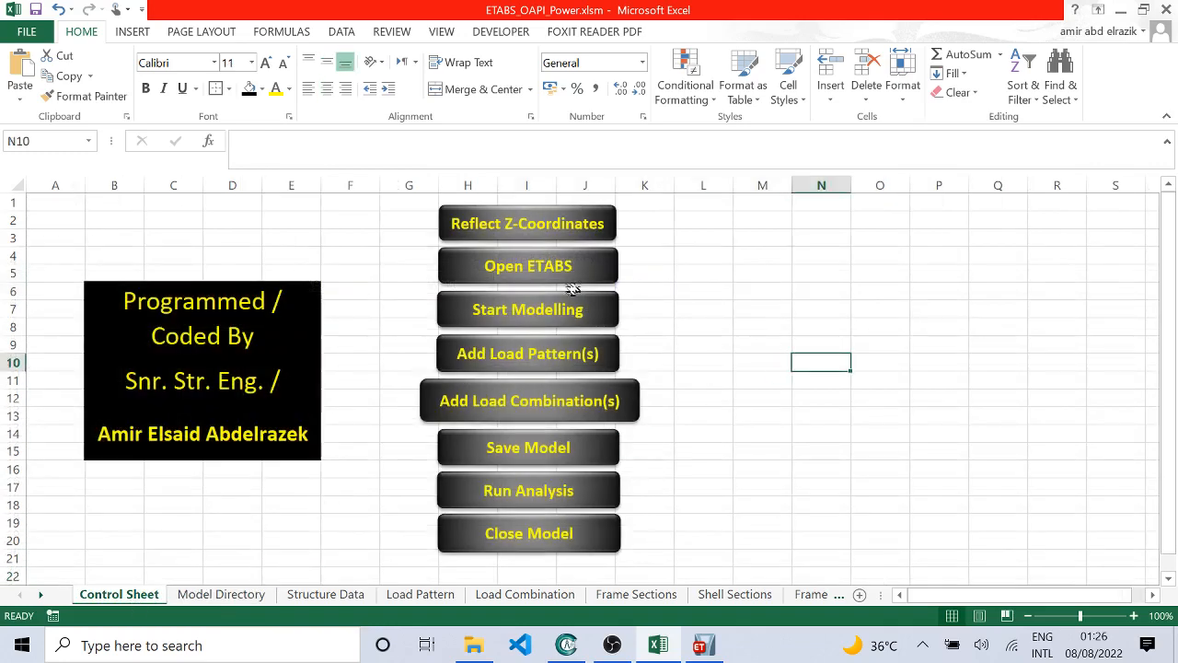
Step: Run the Start Modelling macro, watch the structure being built in ETABS, and dismiss the completion message in Excel
click(516, 320)
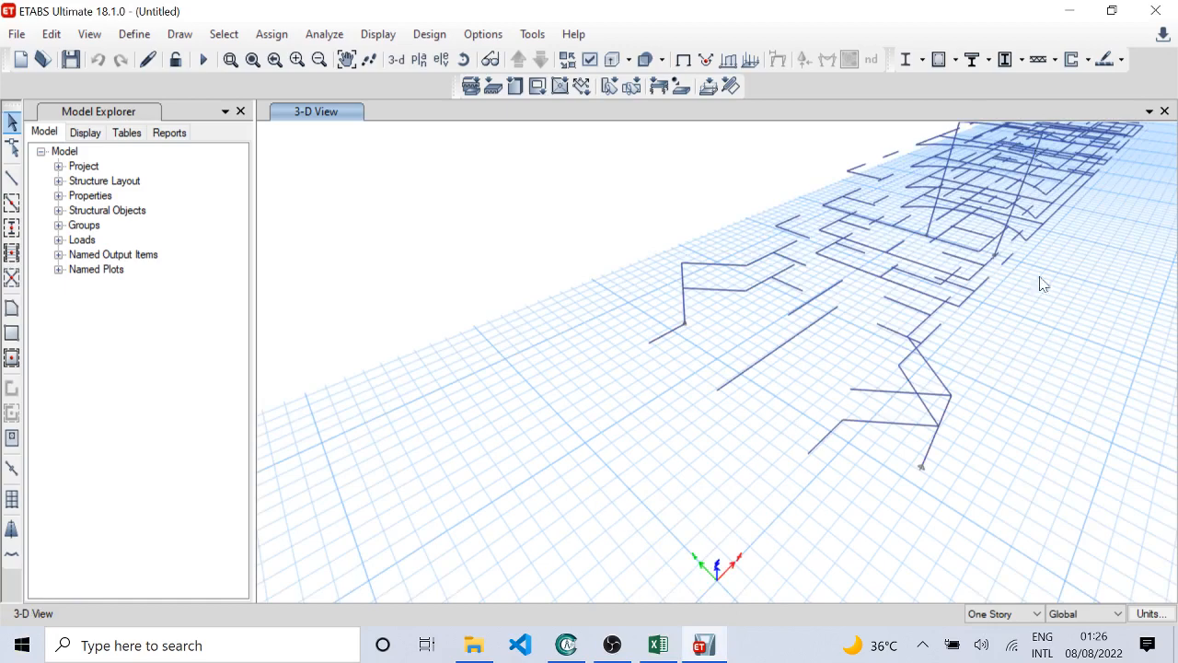
middle_drag(773, 446, 472, 553)
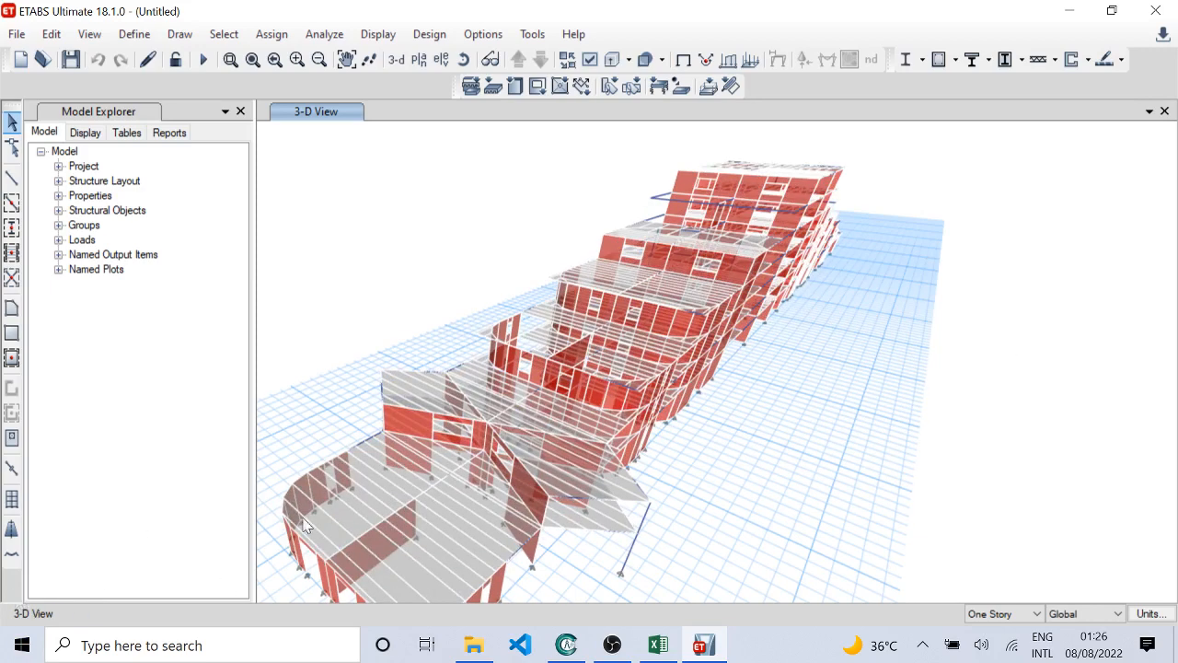
click(658, 646)
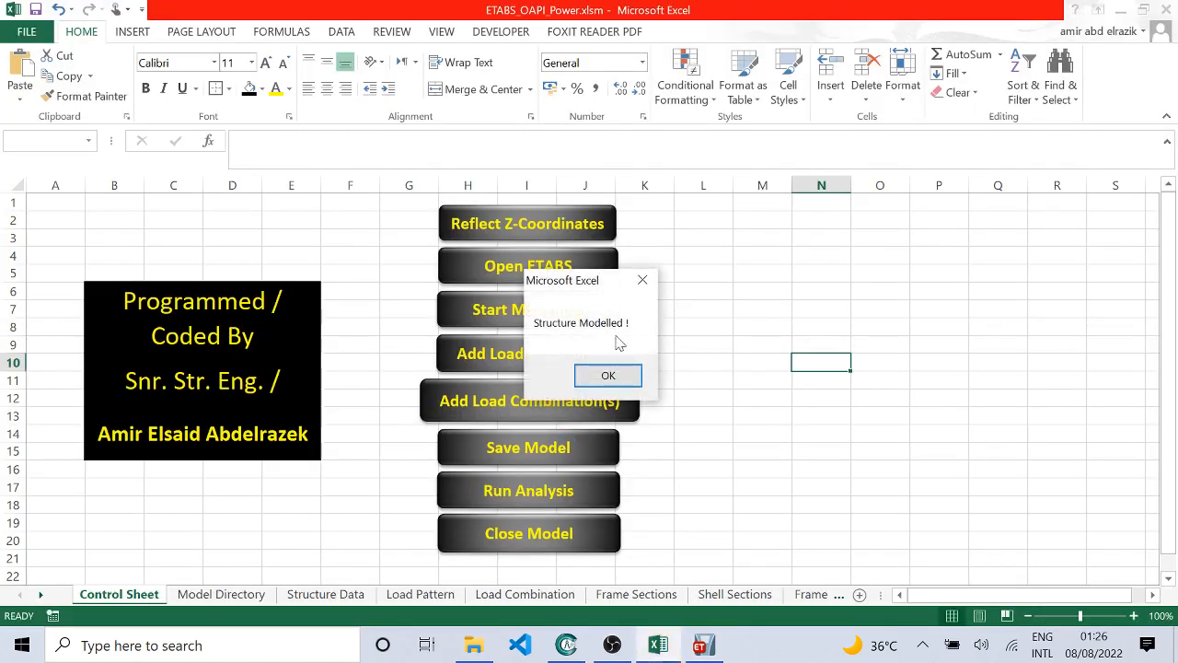
click(609, 375)
Step: Switch to ETABS, inspect the generated structure from several angles, and restore the default 3-D view
click(704, 645)
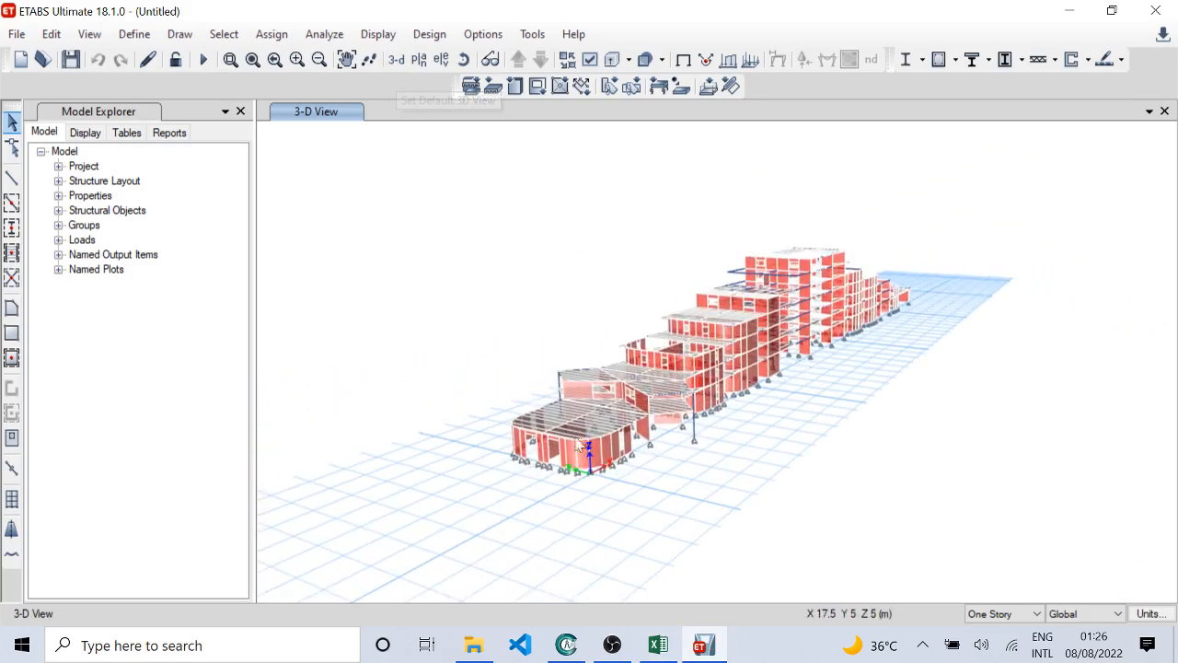
scroll(629, 469, up, 3)
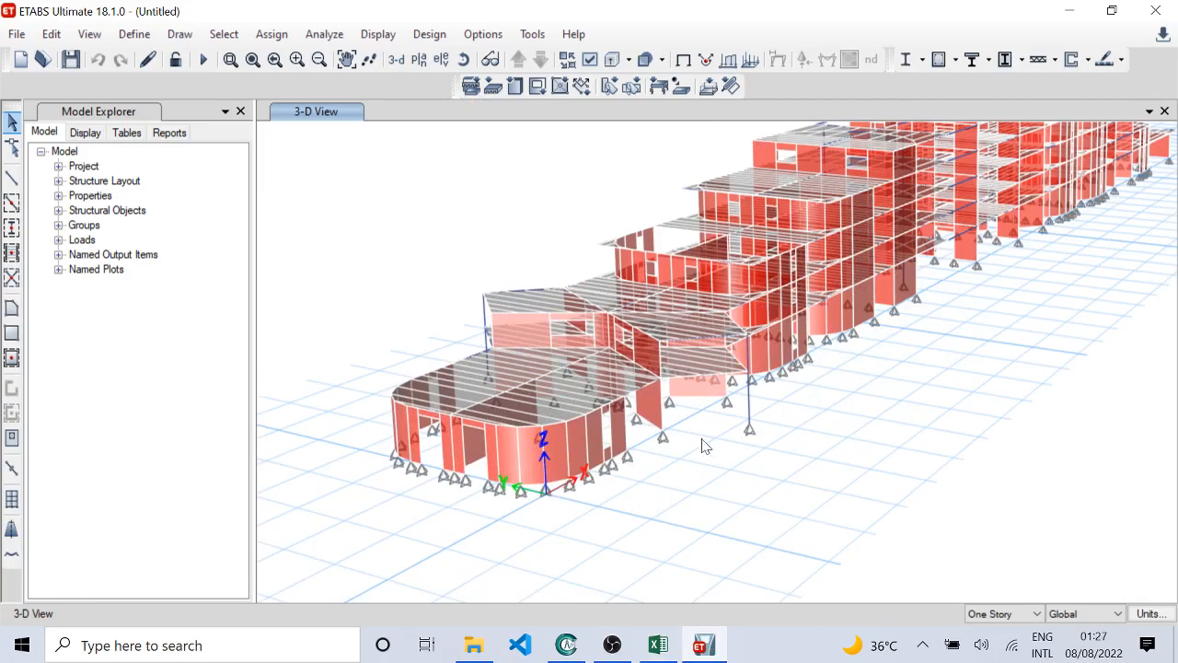
mouse_move(732, 434)
shift+middle_down()
mouse_move(728, 413)
mouse_move(715, 429)
mouse_move(740, 452)
shift+middle_up()
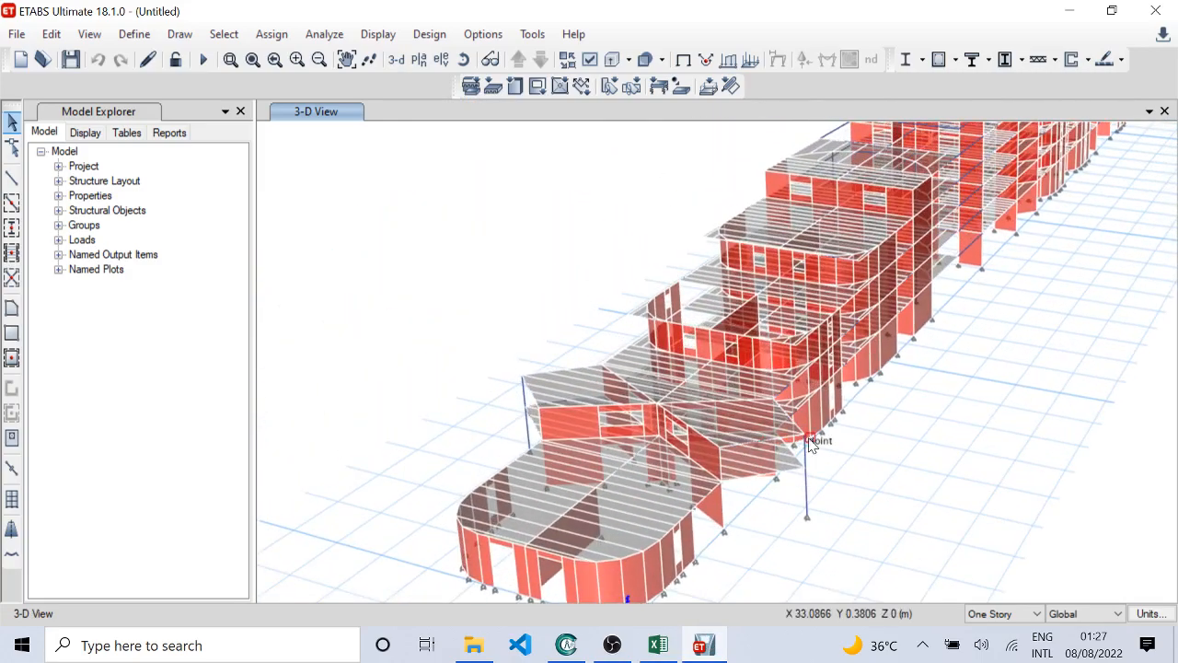
shift+middle_drag(810, 443, 473, 369)
scroll(524, 410, down, 5)
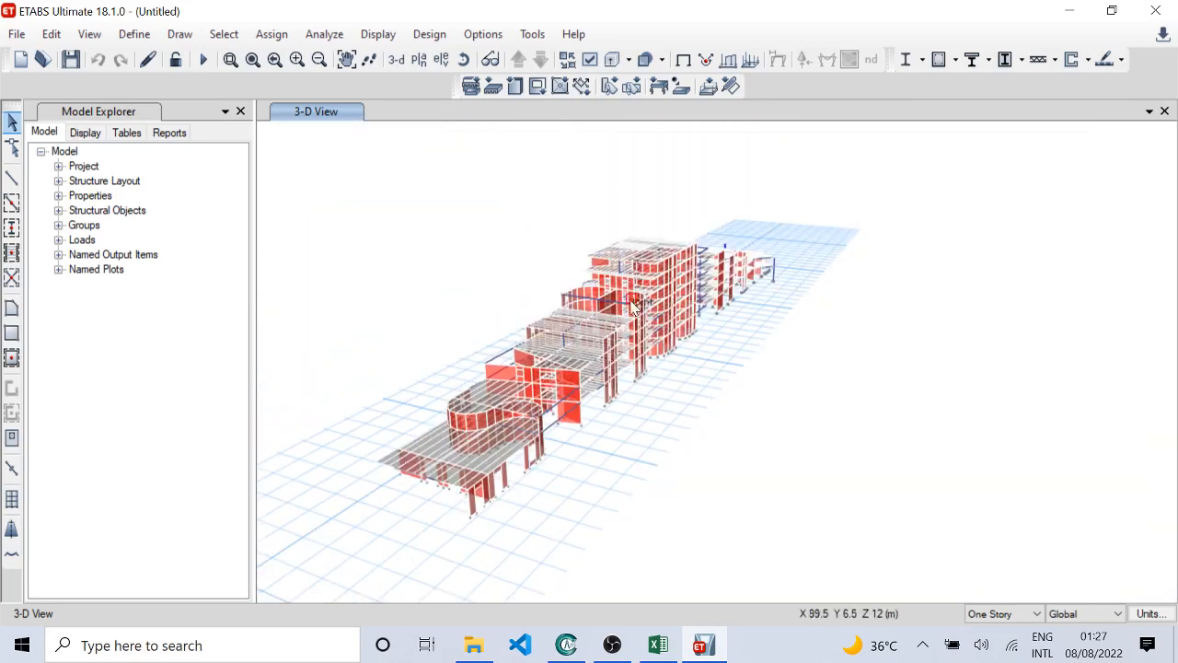
click(401, 63)
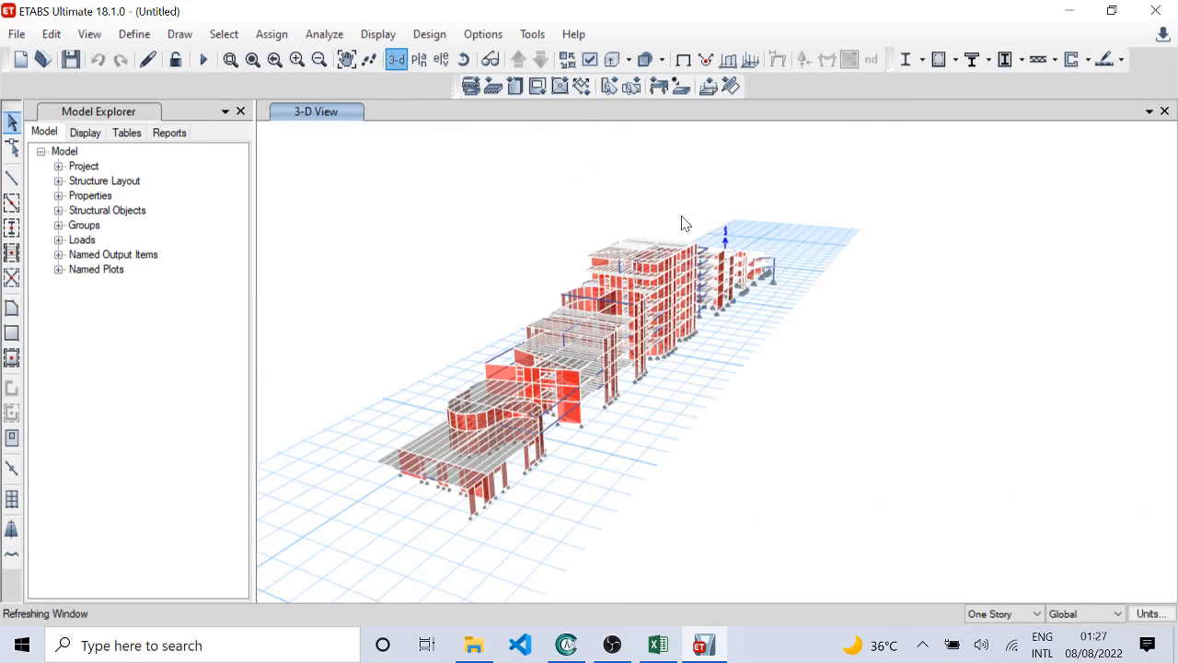
Step: Change the on-screen display colors to the black background scheme
click(484, 34)
mouse_move(644, 182)
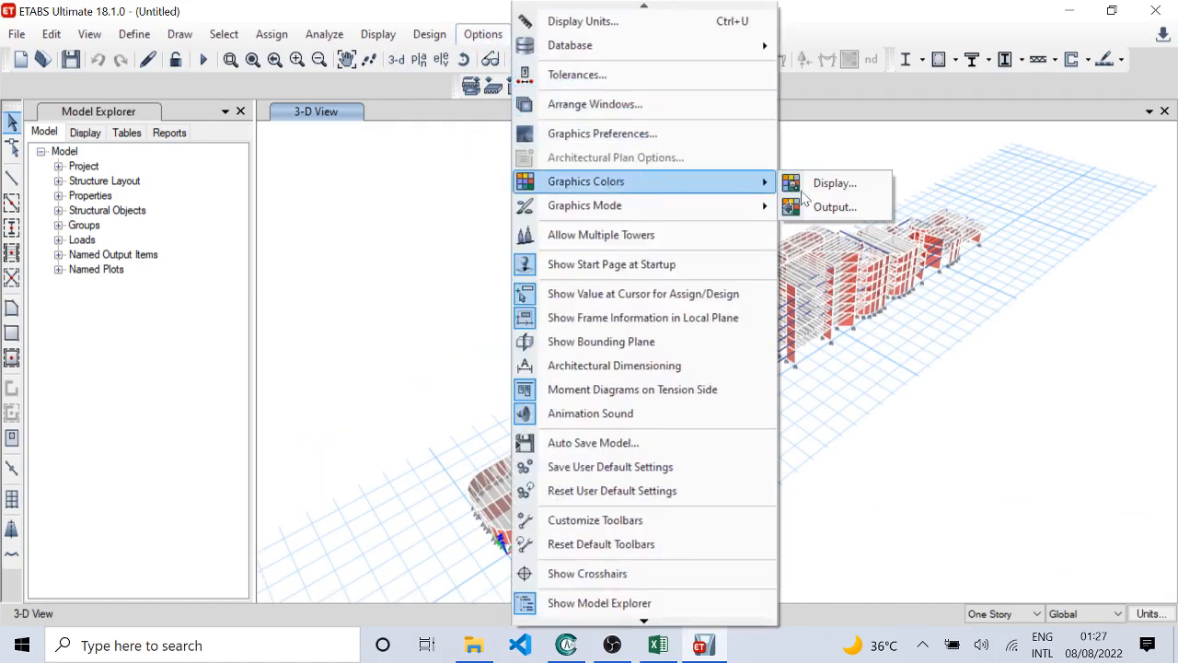
click(829, 183)
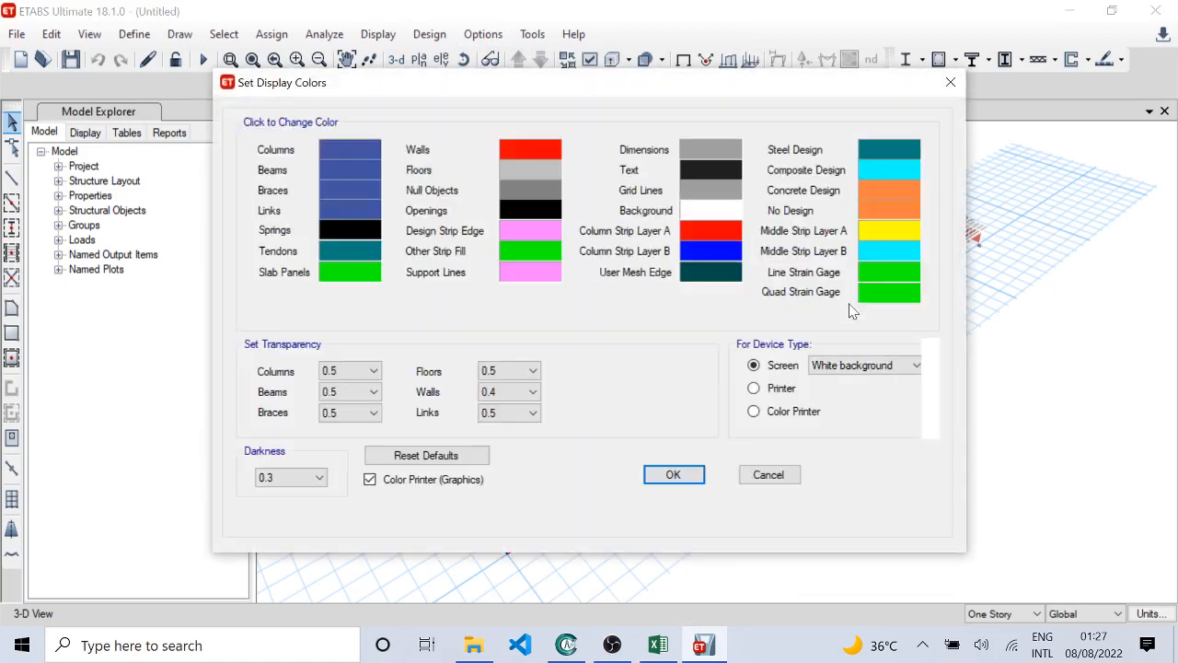
click(874, 368)
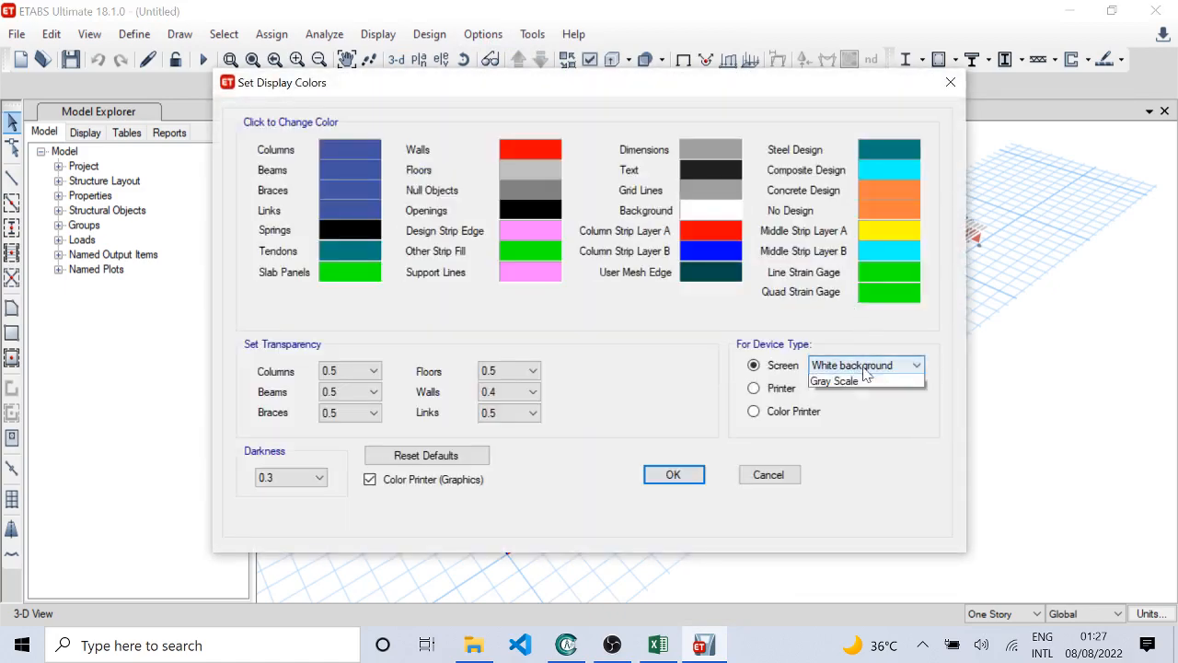
click(846, 394)
click(673, 475)
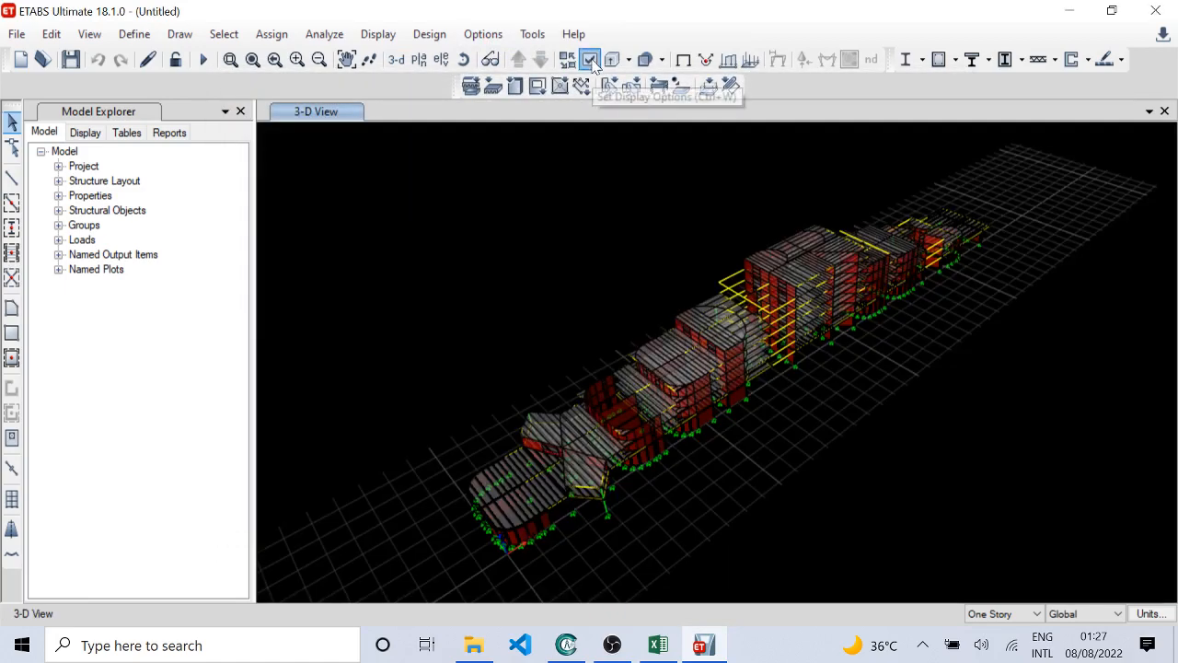
Step: Color the model view by Section Properties and apply the view options to all windows
click(589, 61)
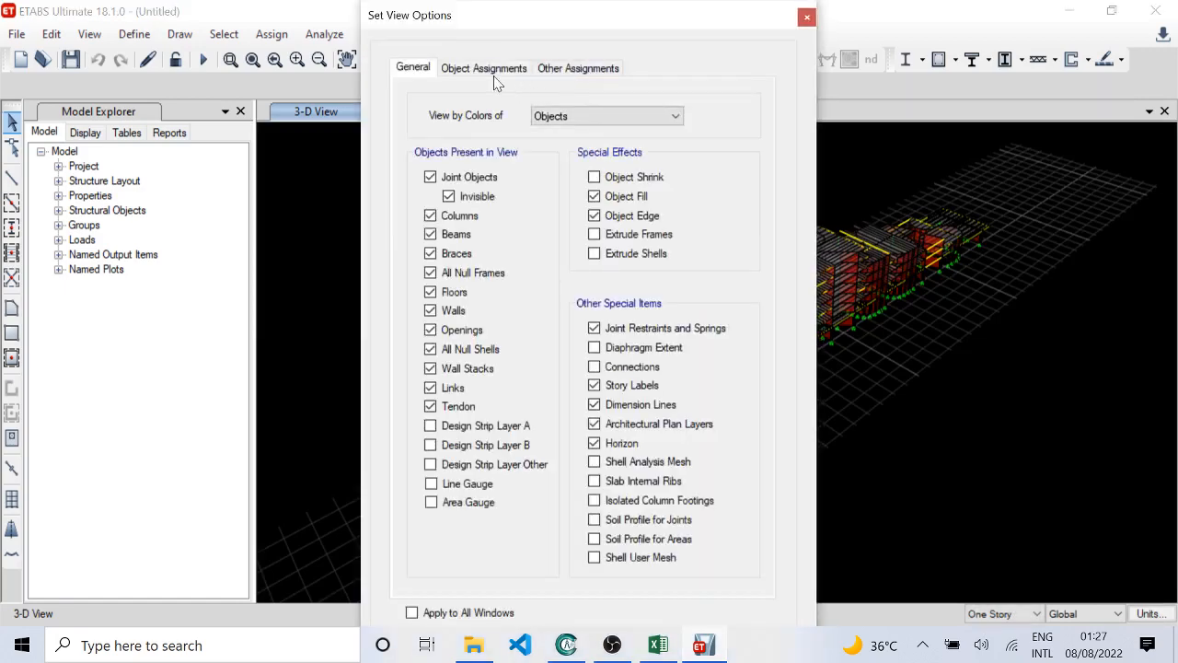
click(488, 70)
click(414, 68)
click(589, 116)
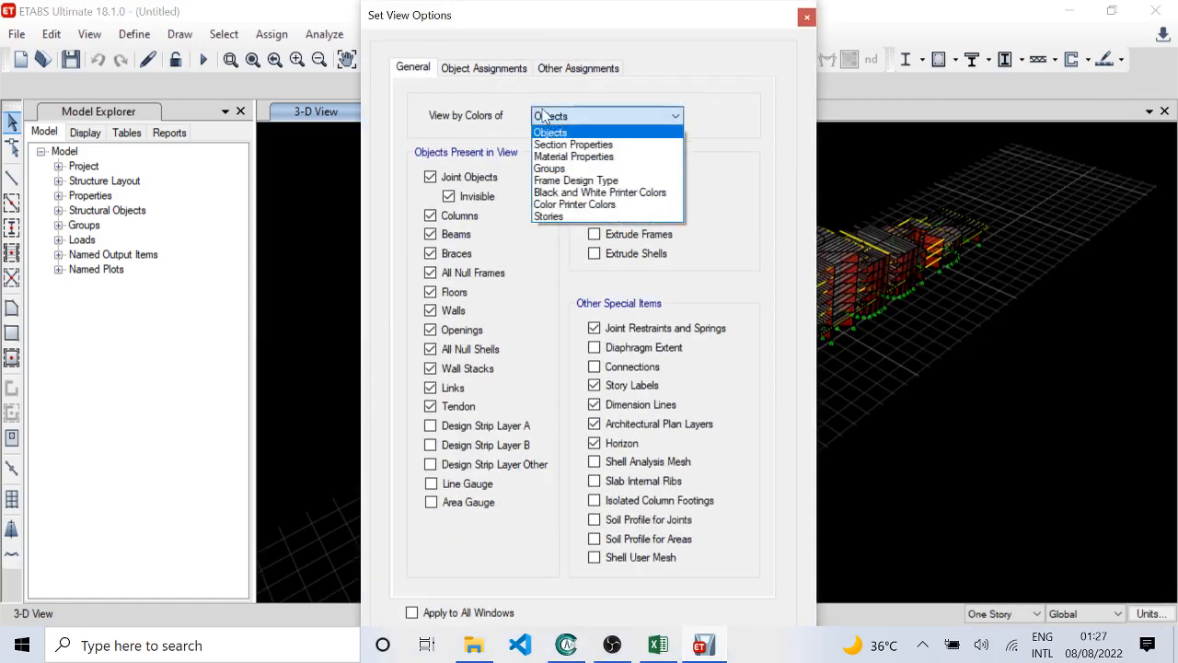
click(579, 145)
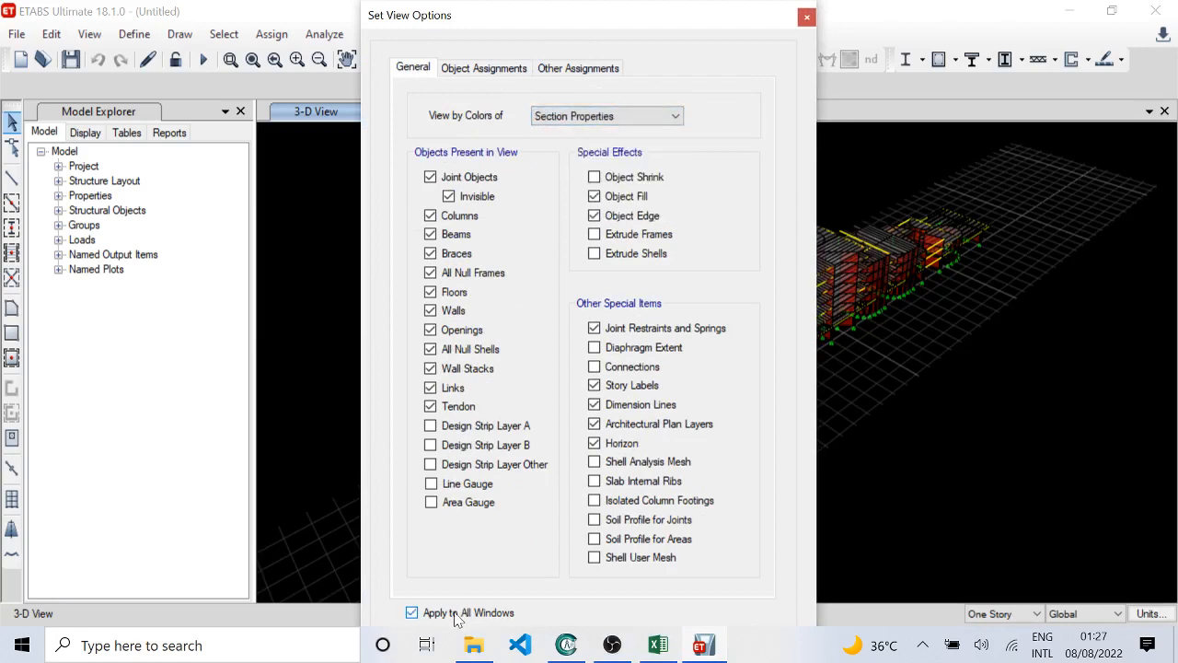
click(458, 614)
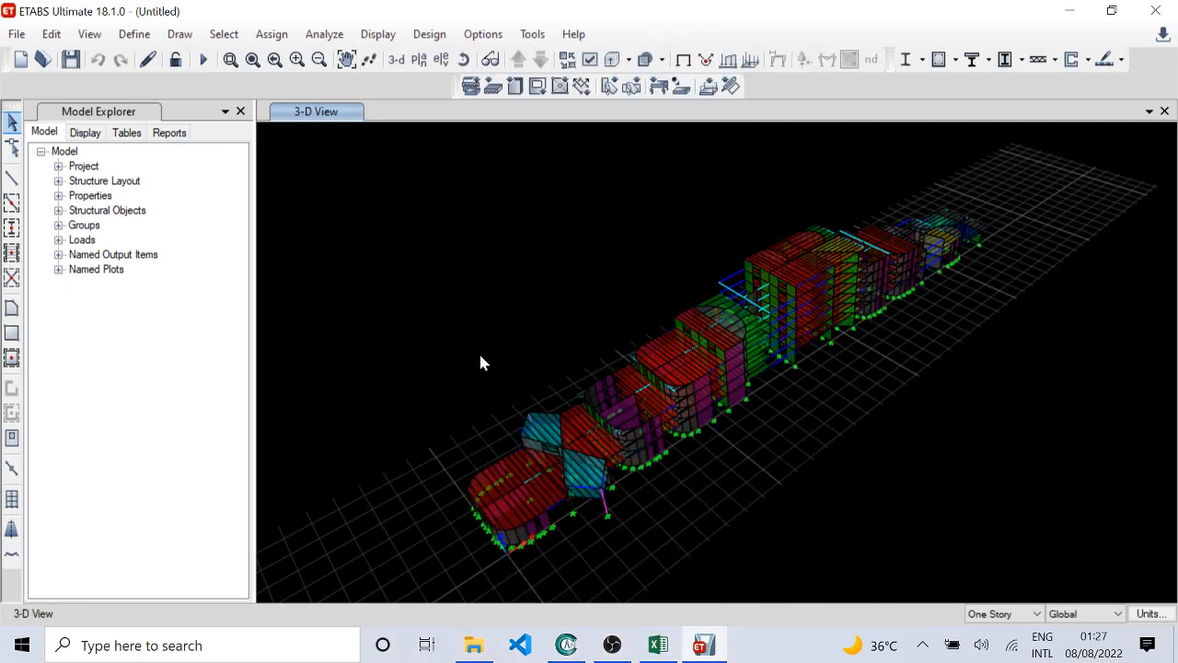
Step: Delete the W8X31 frame section and check whether the remaining beam and column sections can be deleted
click(135, 34)
mouse_move(337, 70)
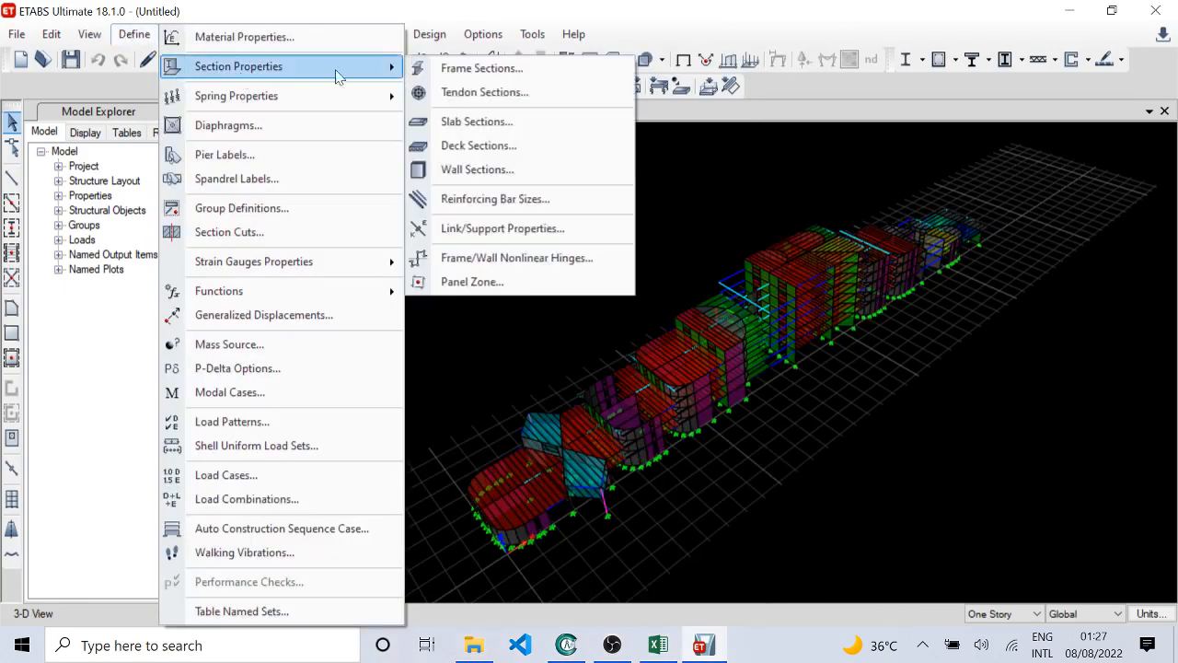
click(458, 69)
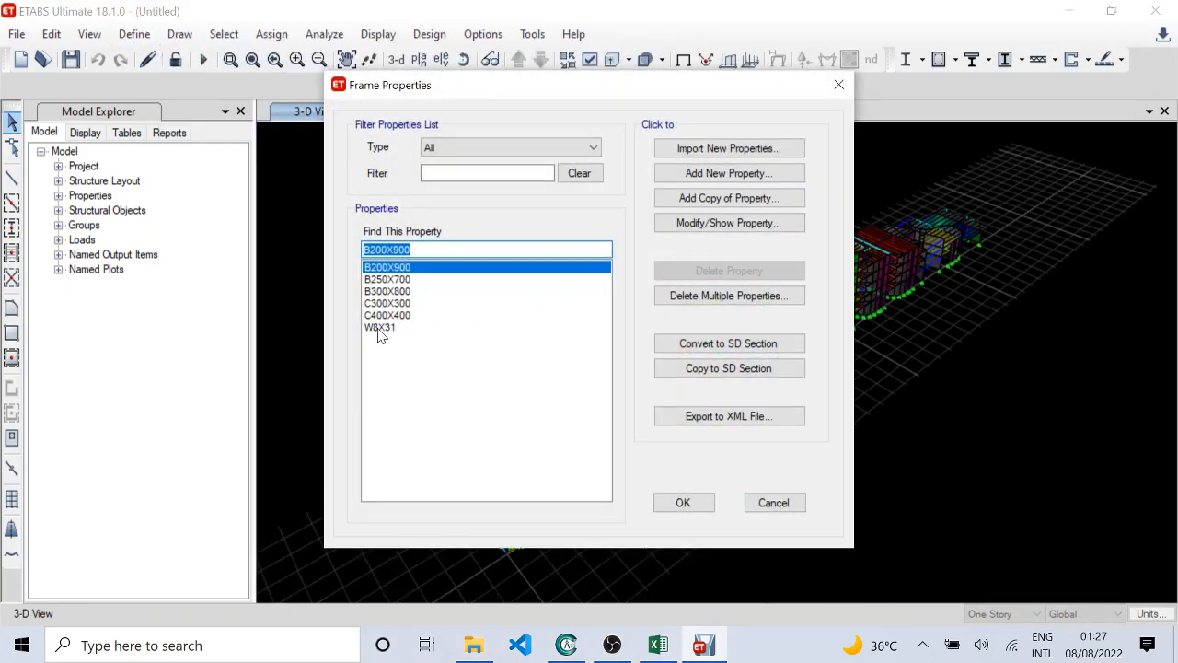
click(379, 326)
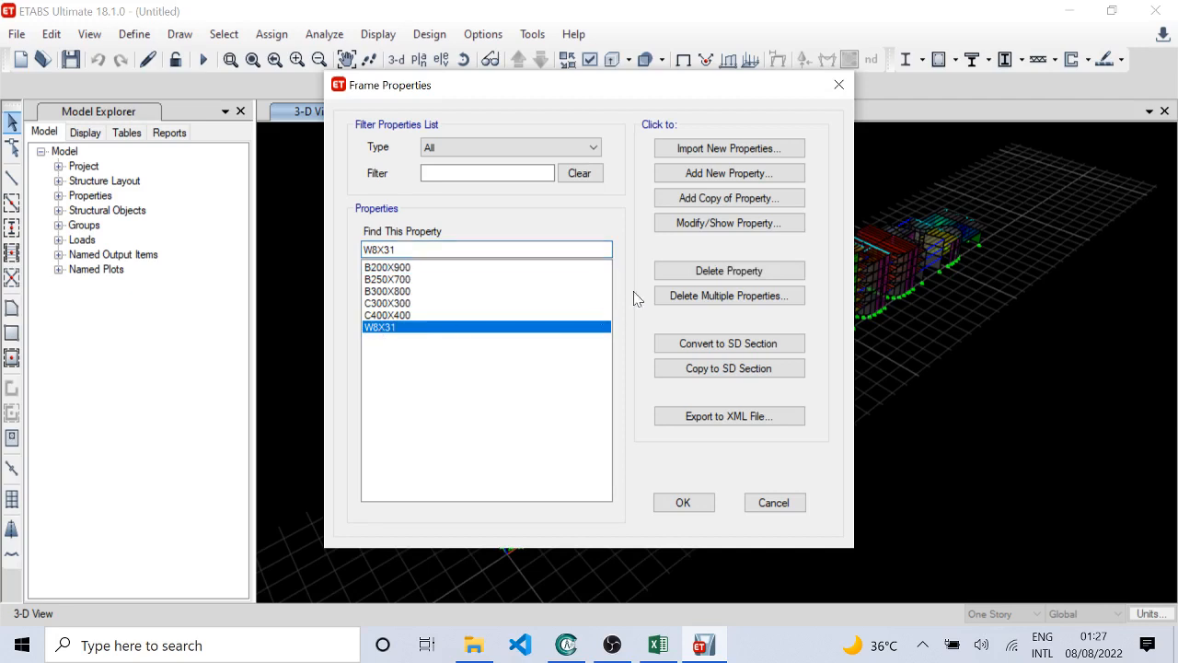
click(704, 271)
click(637, 389)
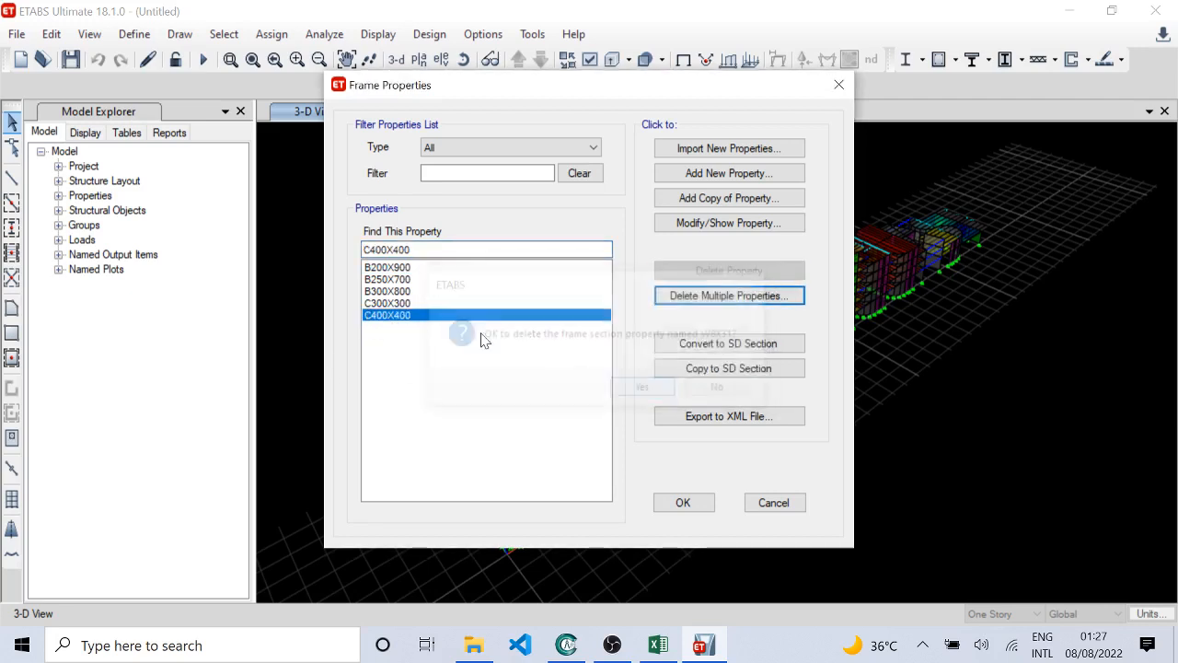
click(398, 268)
click(405, 290)
click(398, 303)
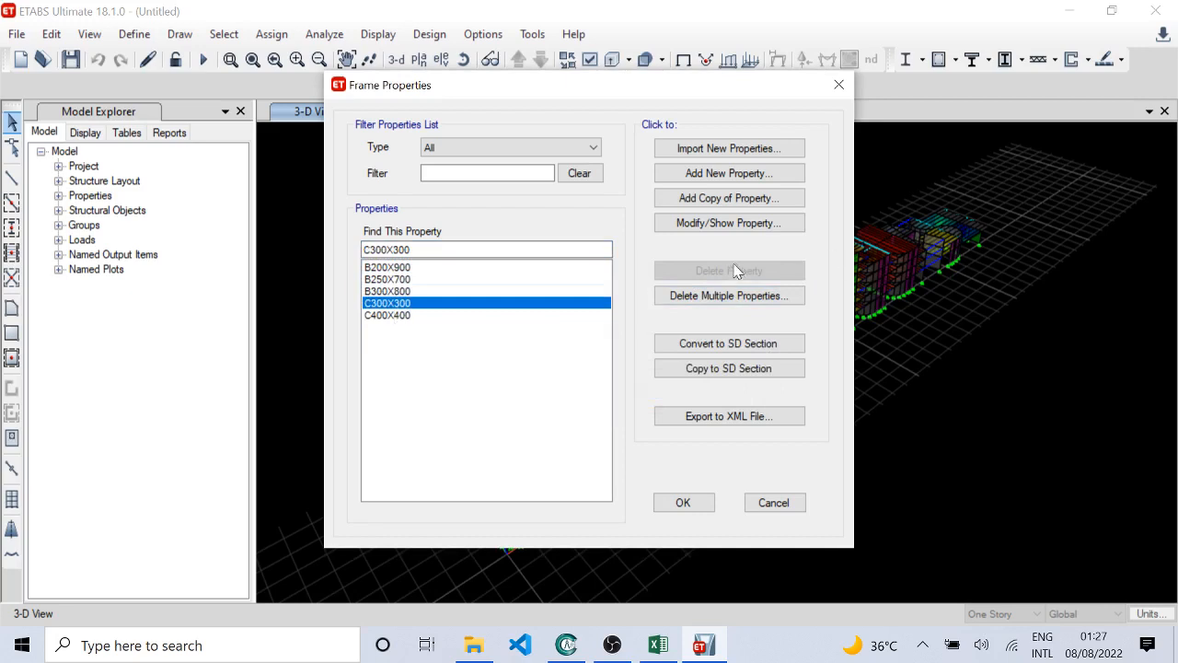
click(413, 317)
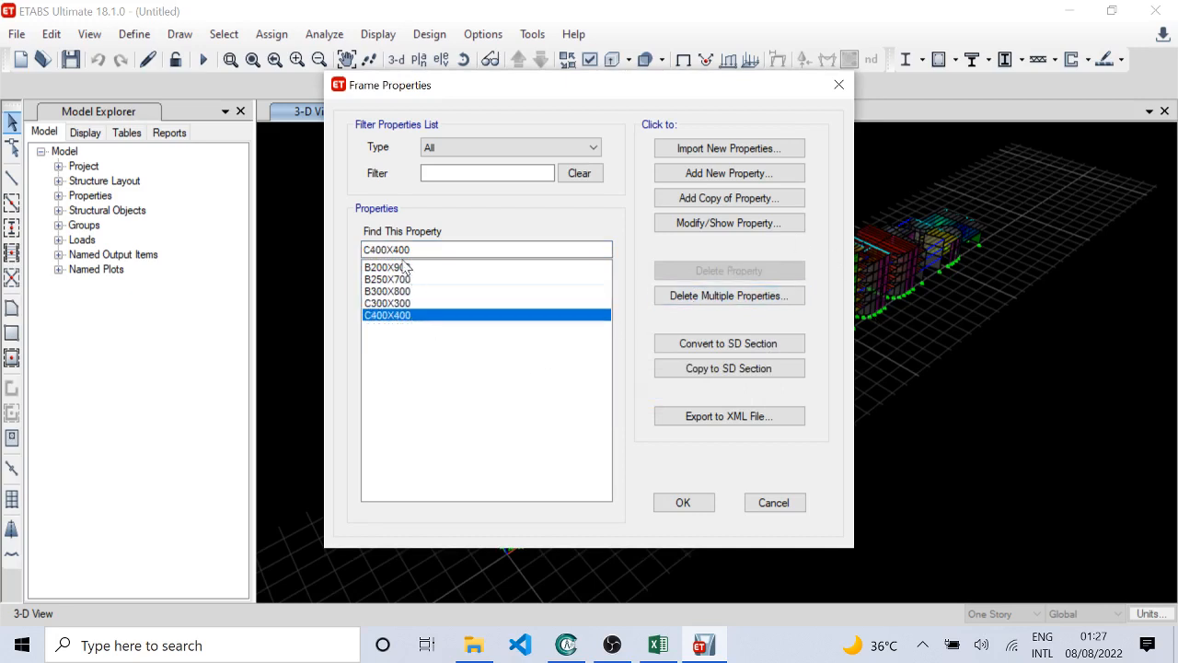
Step: Set the B200X900 section's reinforcement design type to M3 Design Only (Beam) and review its stiffness modifiers
click(428, 268)
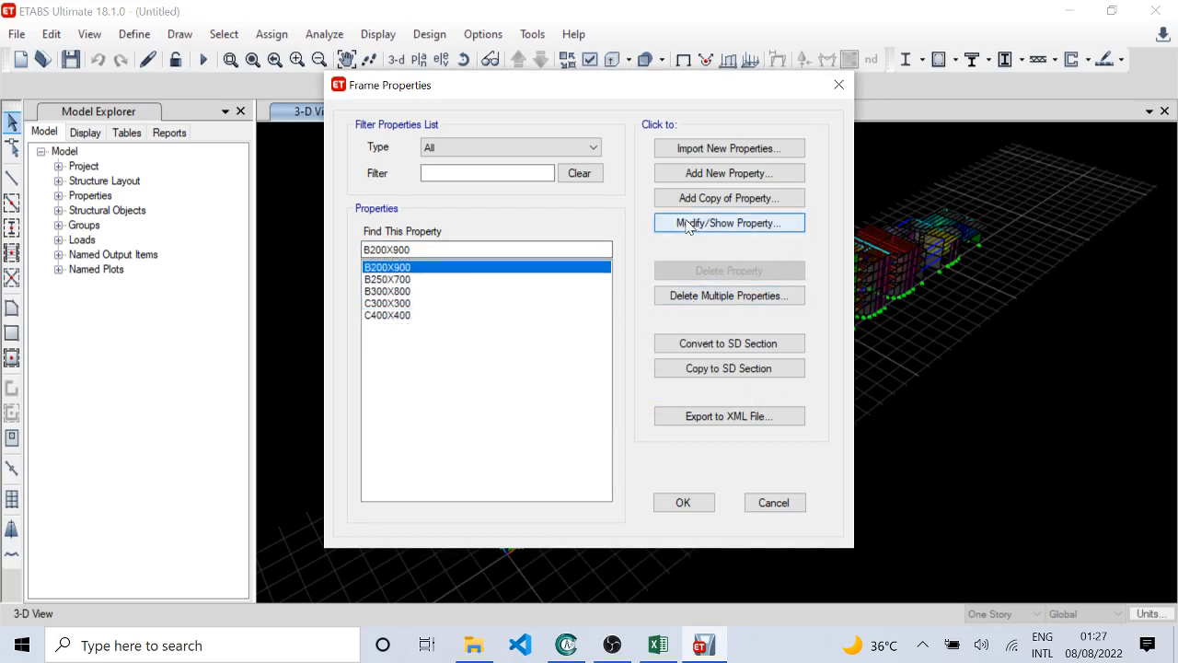
click(684, 222)
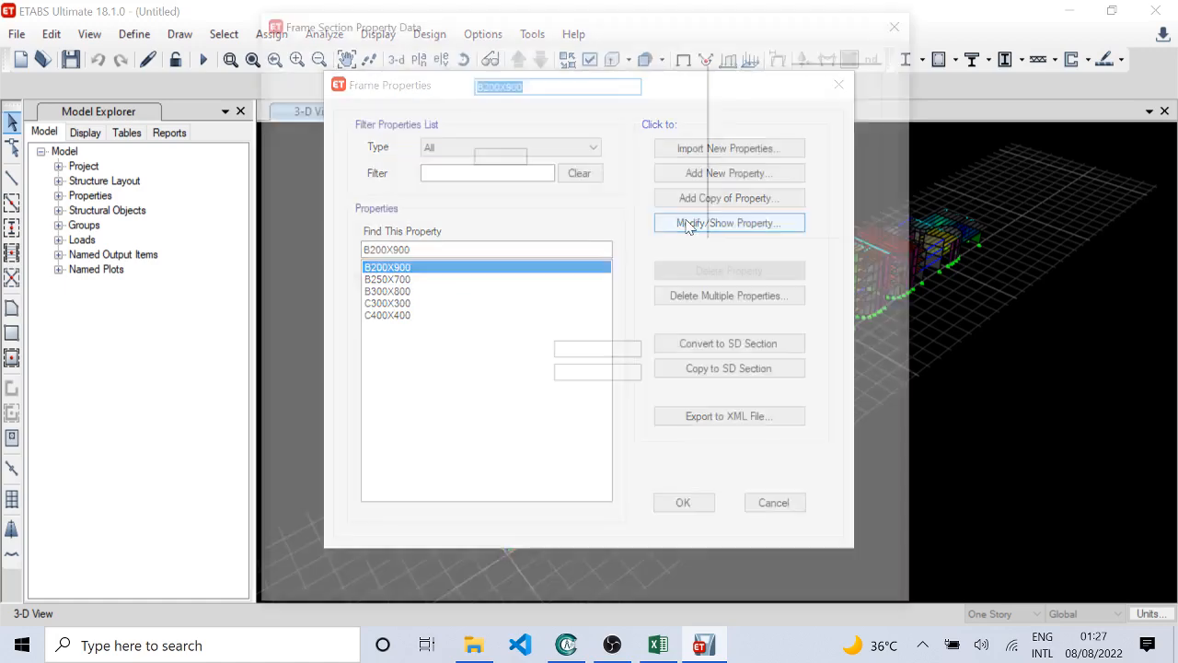
click(782, 393)
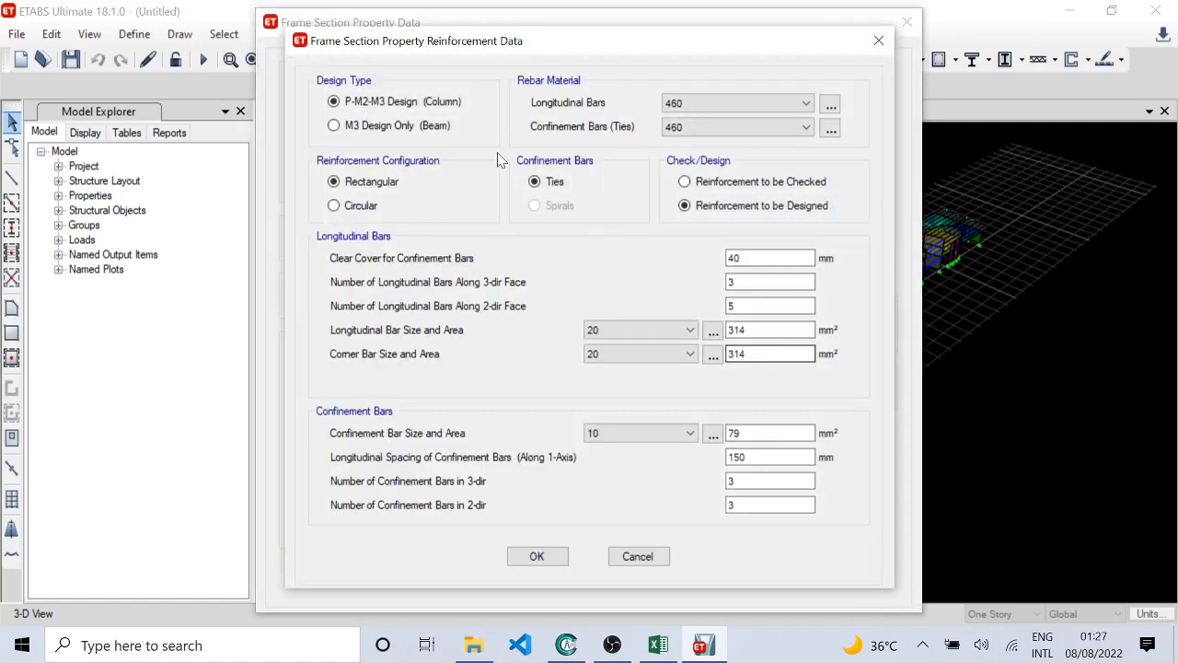
click(414, 125)
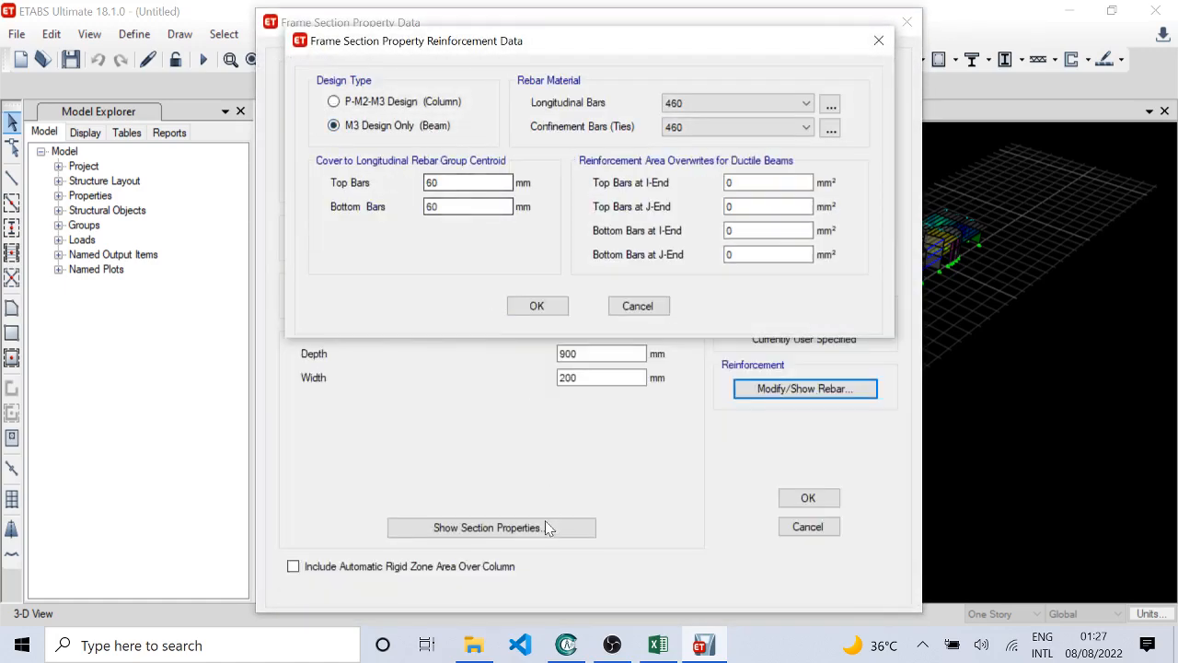
click(554, 309)
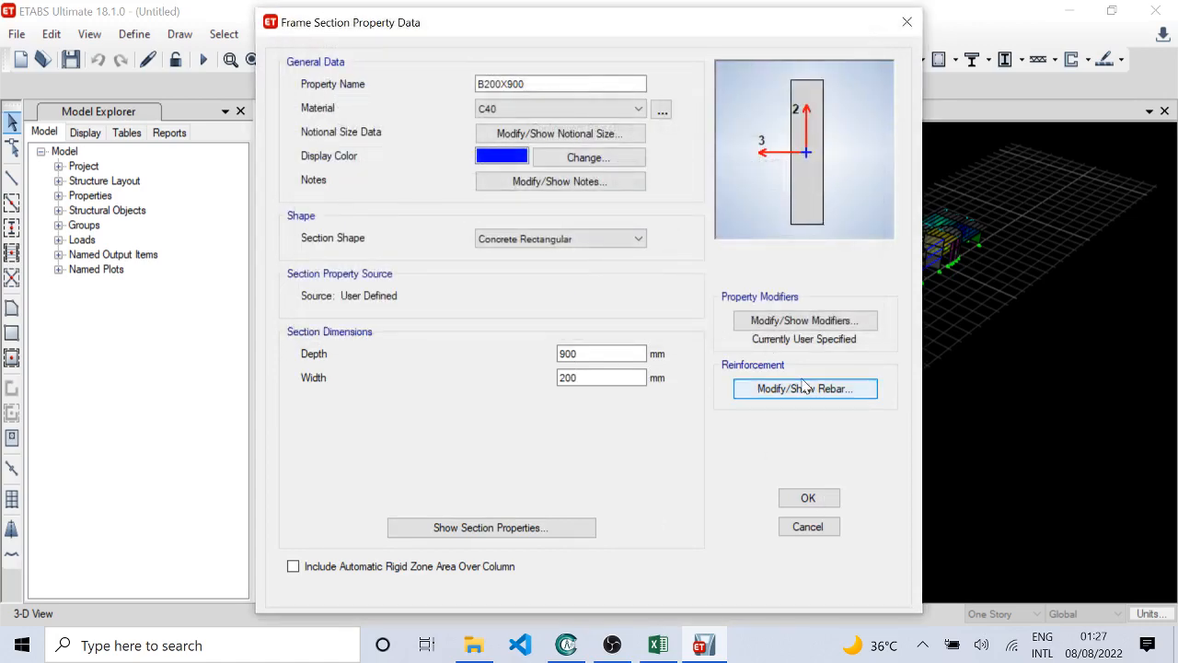
click(797, 322)
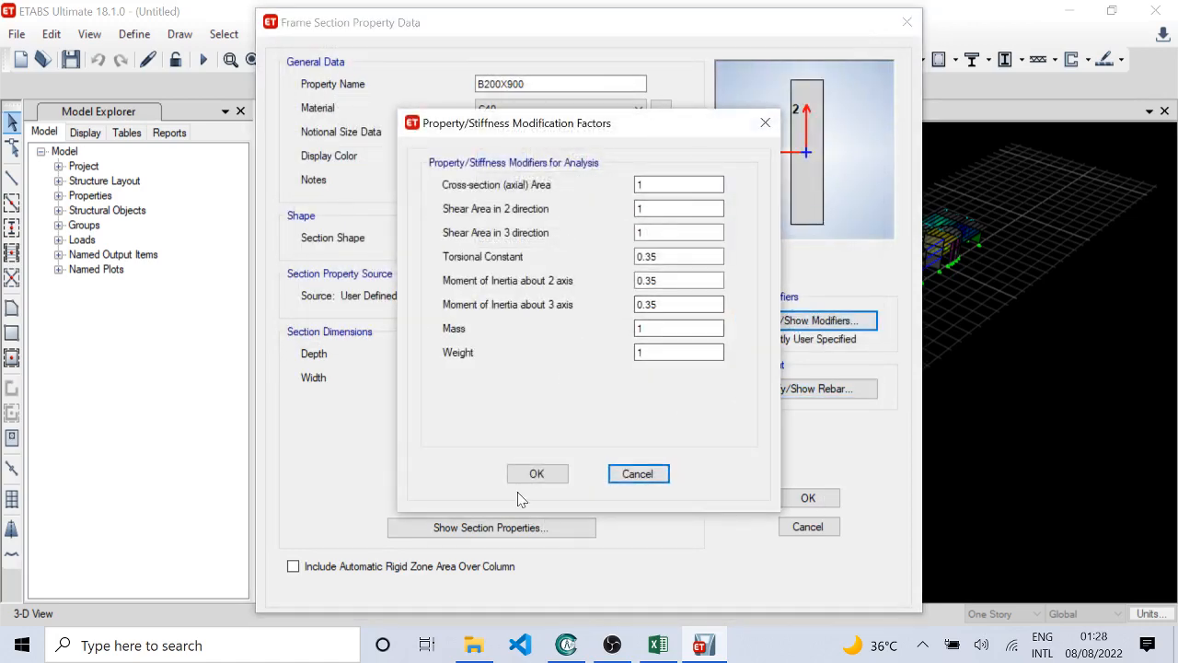
click(535, 469)
click(808, 497)
Step: Set the B250X700 section's reinforcement design type to M3 Design Only (Beam) and review its stiffness modifiers
click(438, 279)
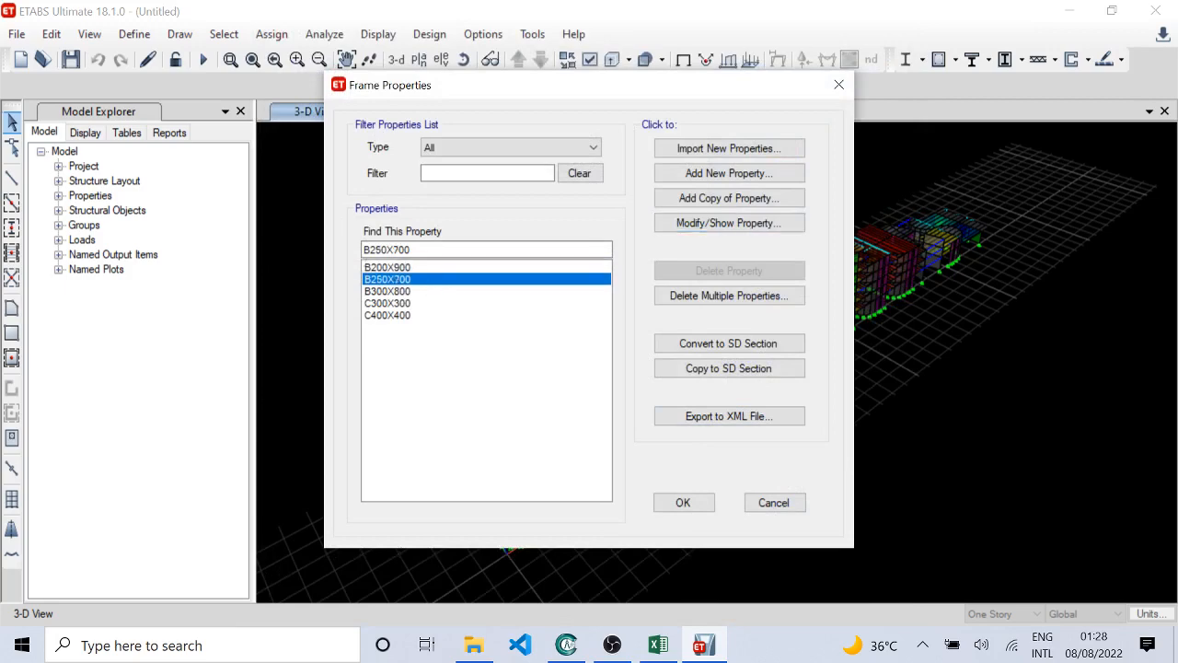
click(760, 229)
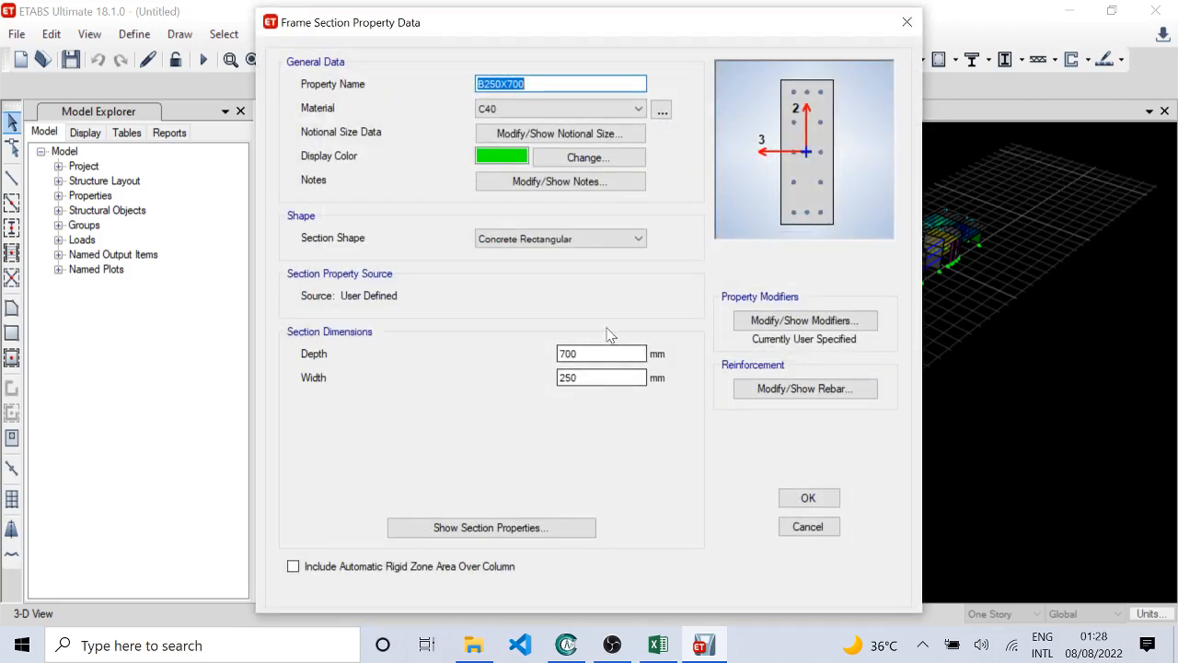
click(769, 390)
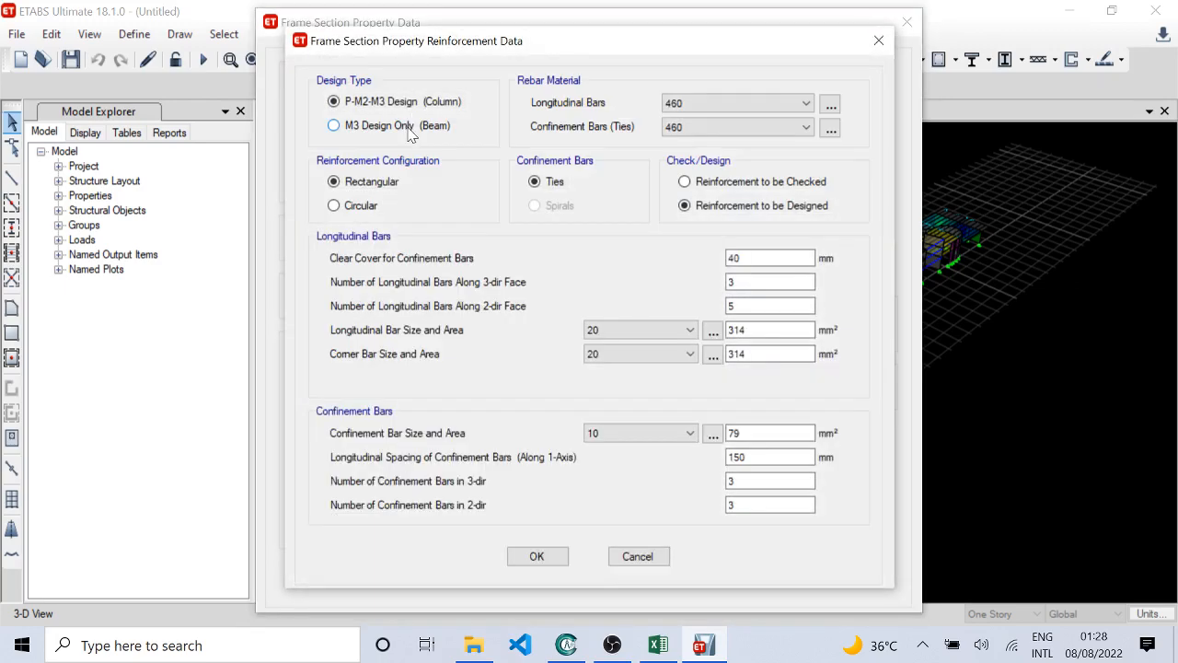
click(405, 126)
click(541, 309)
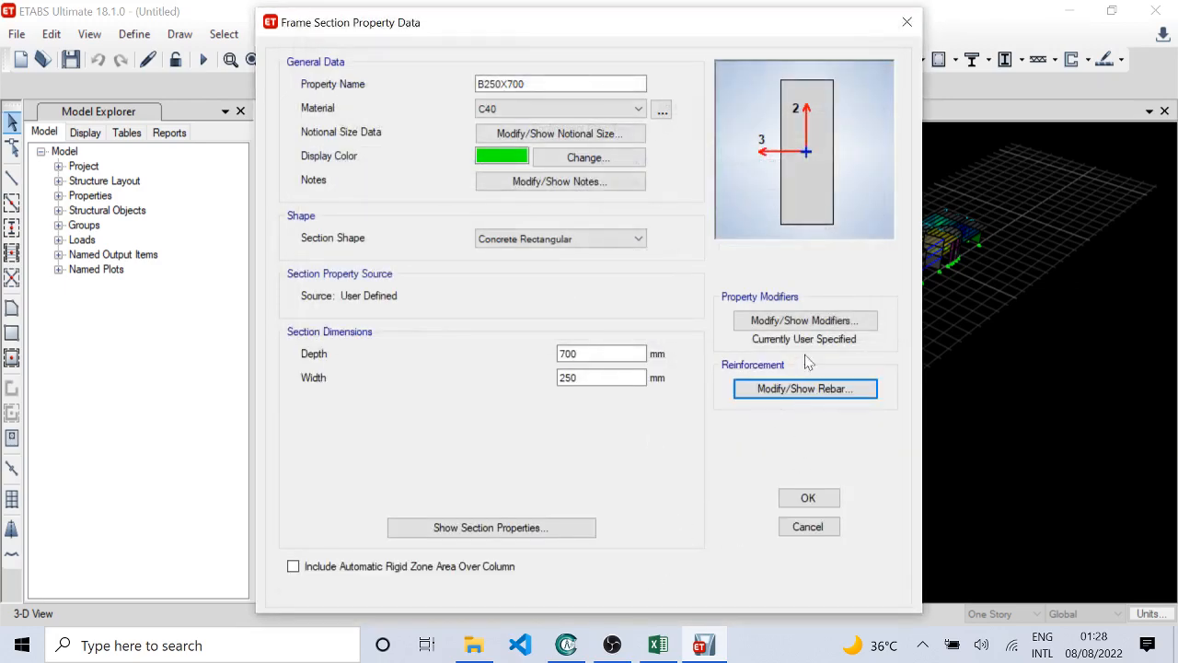
click(811, 322)
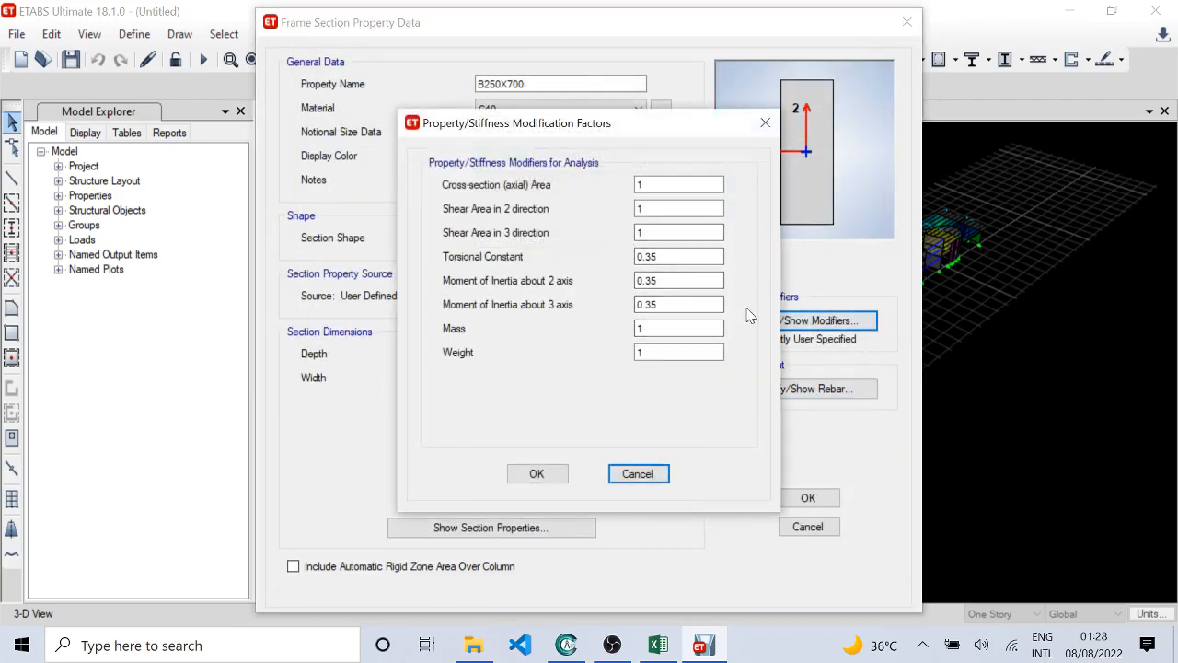
click(538, 473)
click(808, 497)
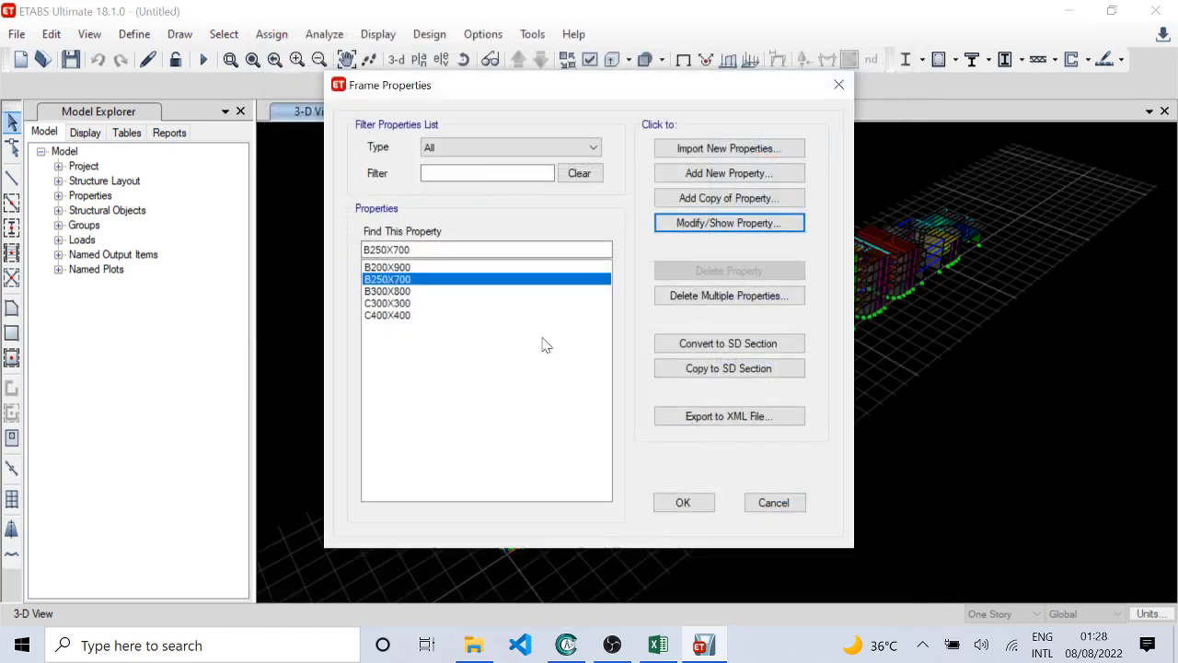
Step: Set the B300X800 section's reinforcement design type to M3 Design Only (Beam) and review its stiffness modifiers
click(421, 291)
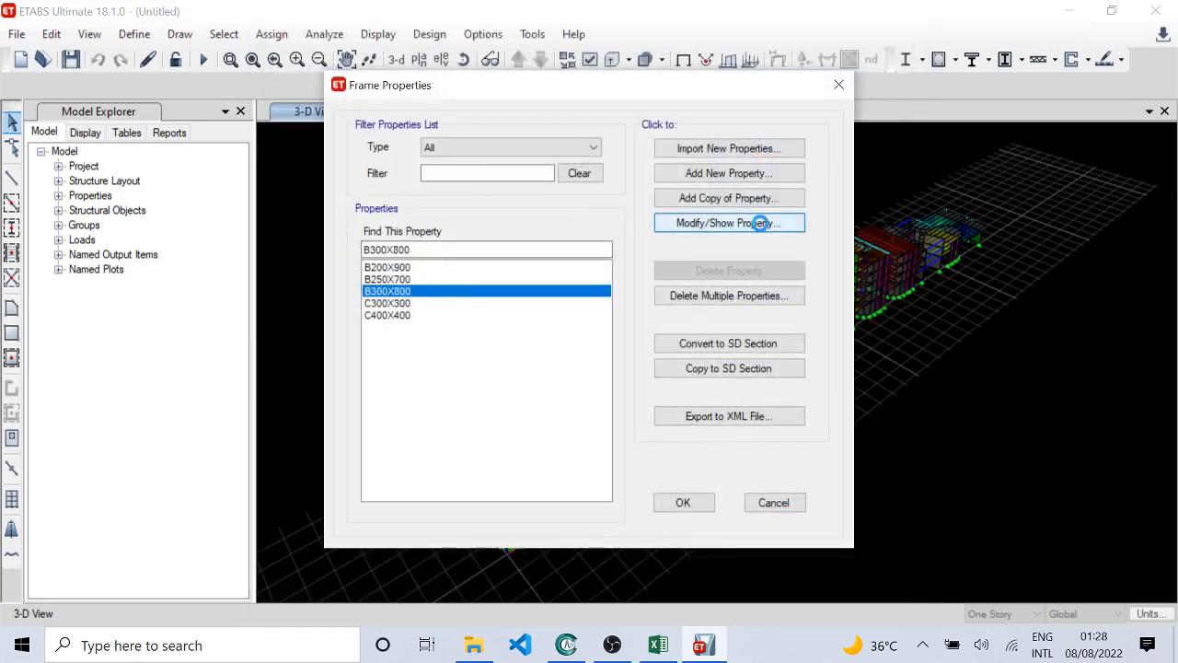
click(762, 225)
click(801, 391)
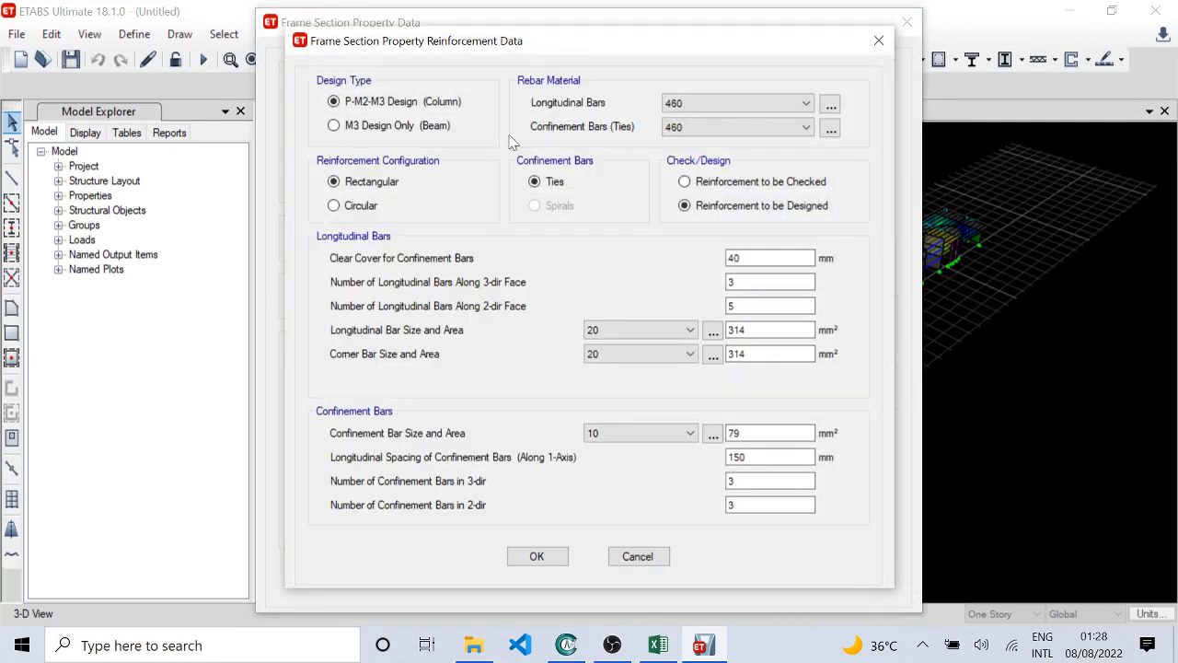
click(419, 129)
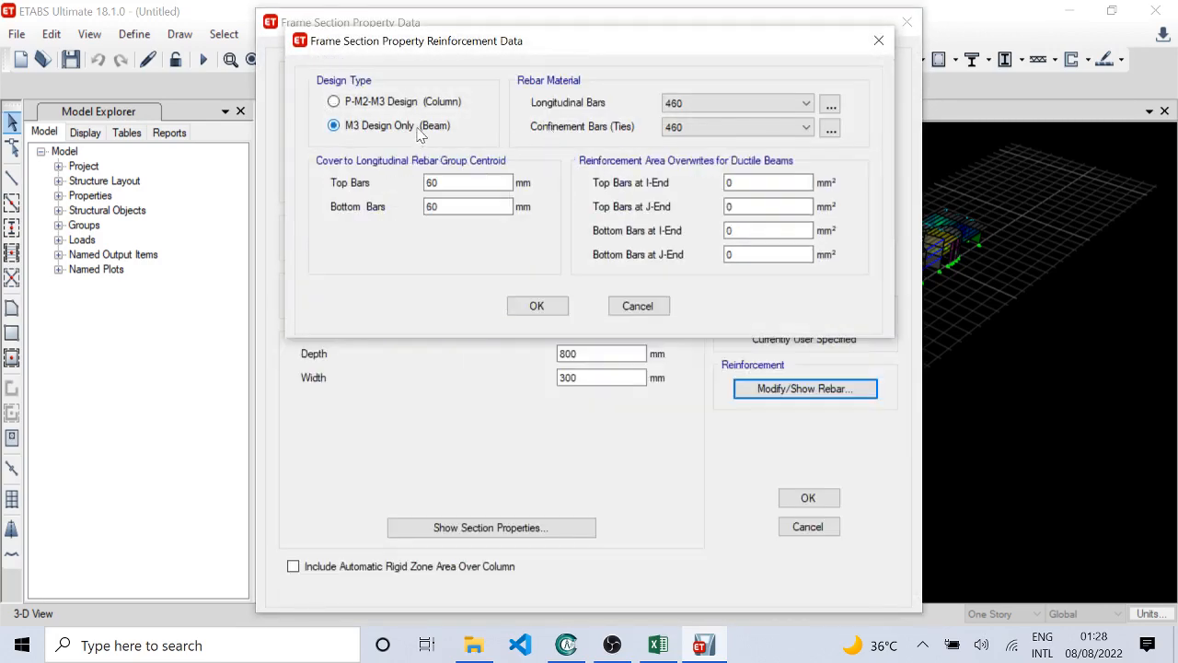
click(539, 307)
click(858, 321)
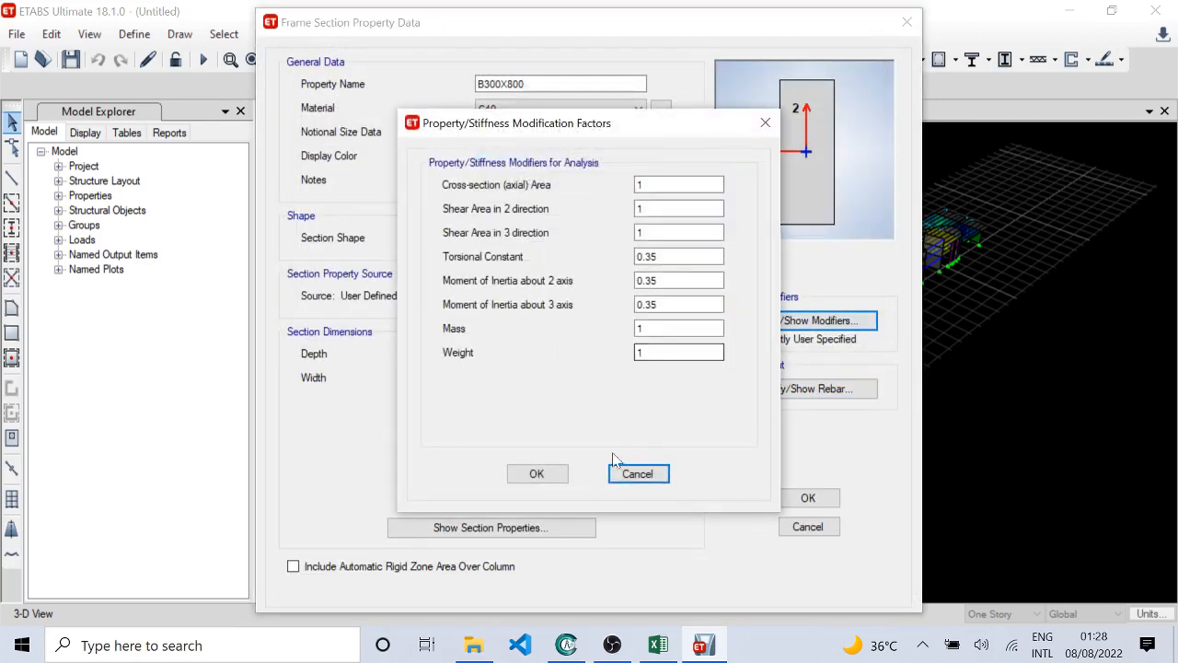
click(537, 473)
click(807, 497)
Step: Check the C300X300 column section's properties and stiffness modifiers without changing anything
click(450, 304)
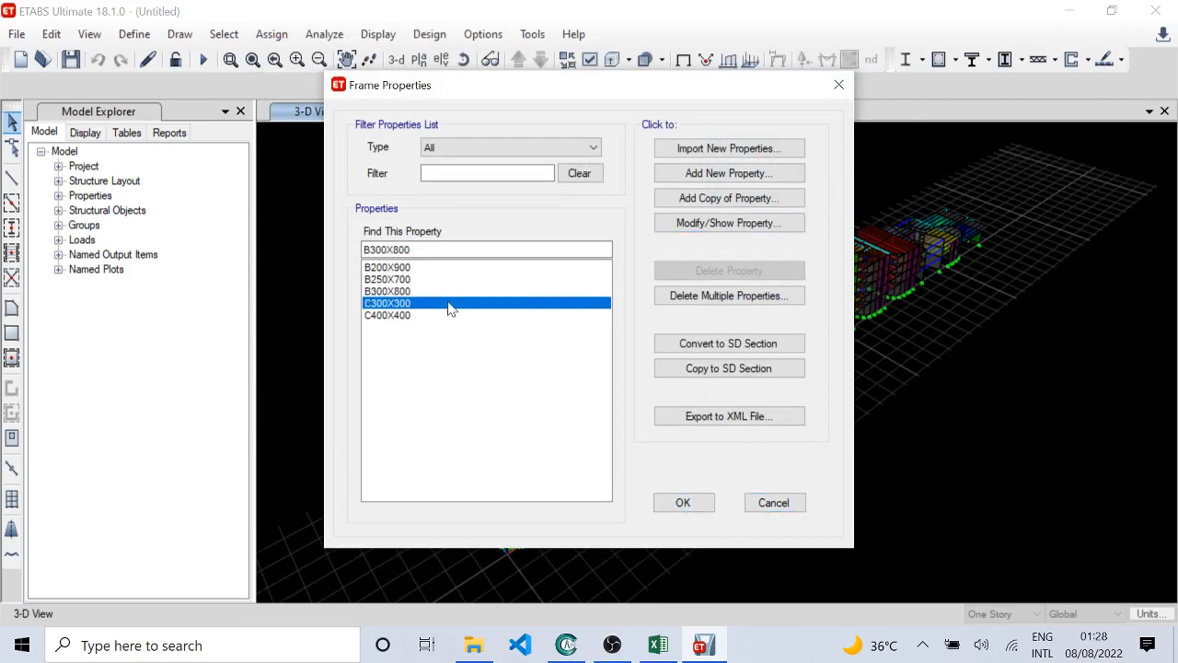
click(782, 225)
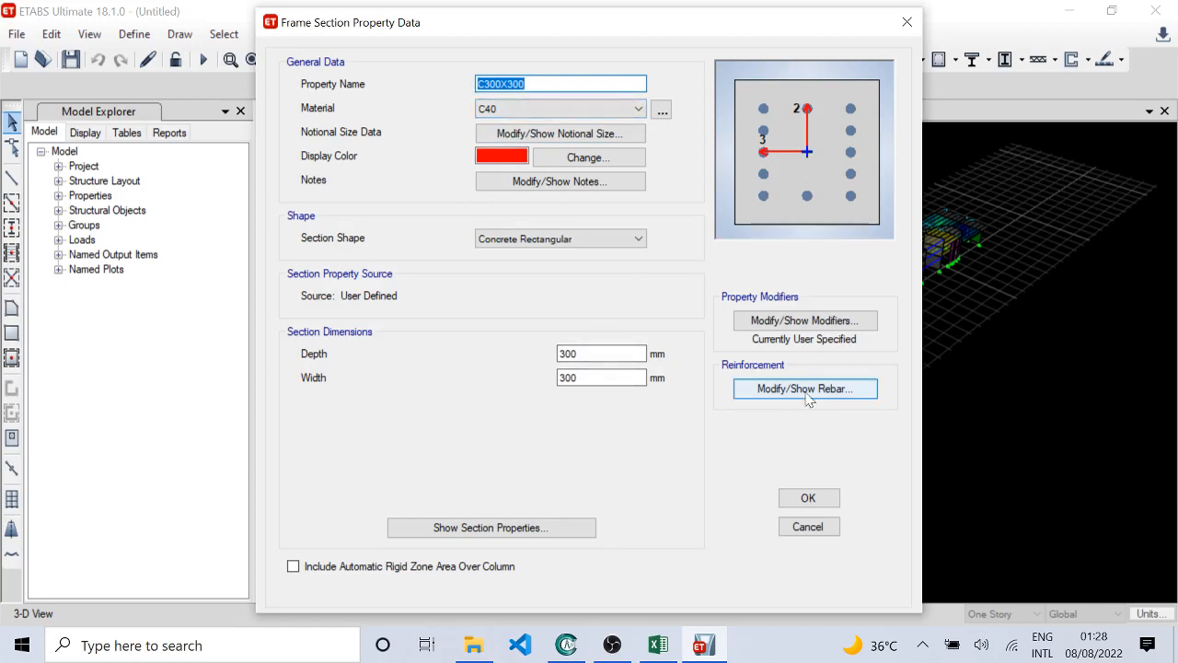
click(813, 326)
click(637, 473)
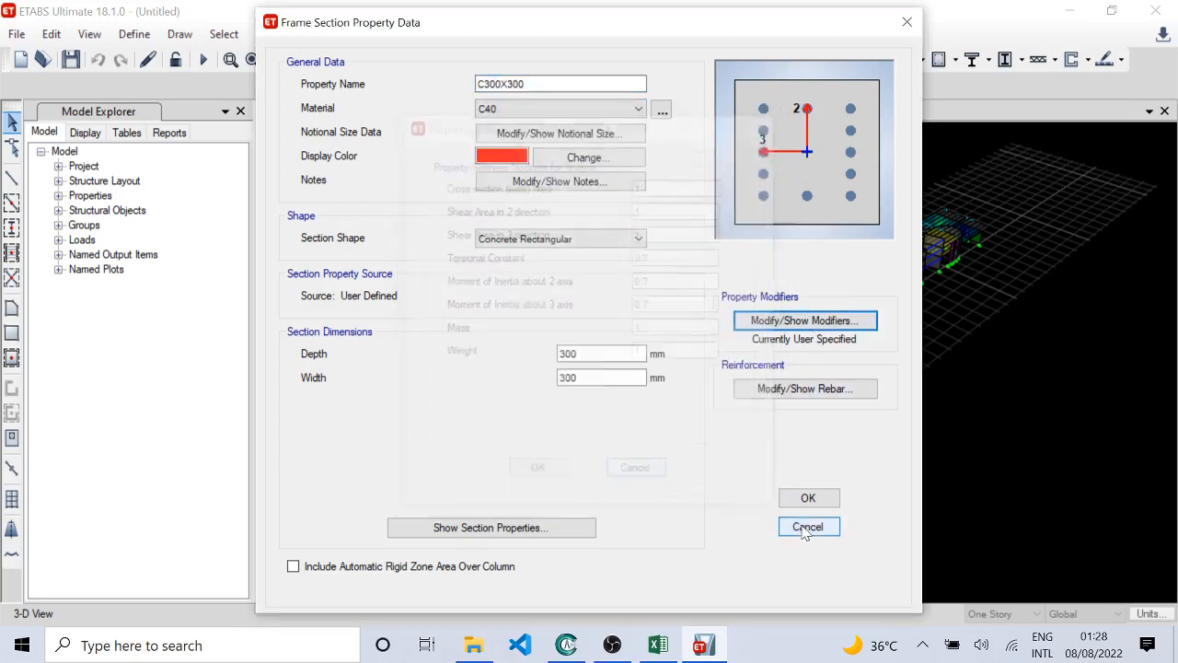
click(807, 527)
Step: Check the C400X400 column section's stiffness modifiers and reinforcement data without changing them, and accept the frame properties
click(419, 316)
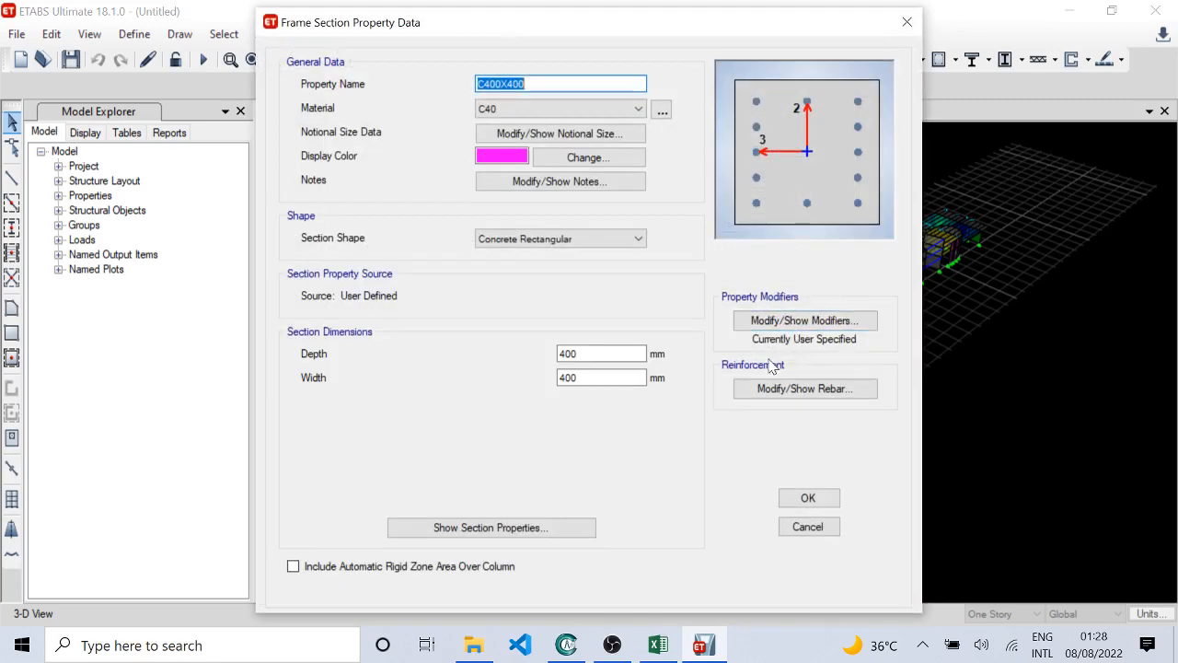
click(833, 320)
click(637, 473)
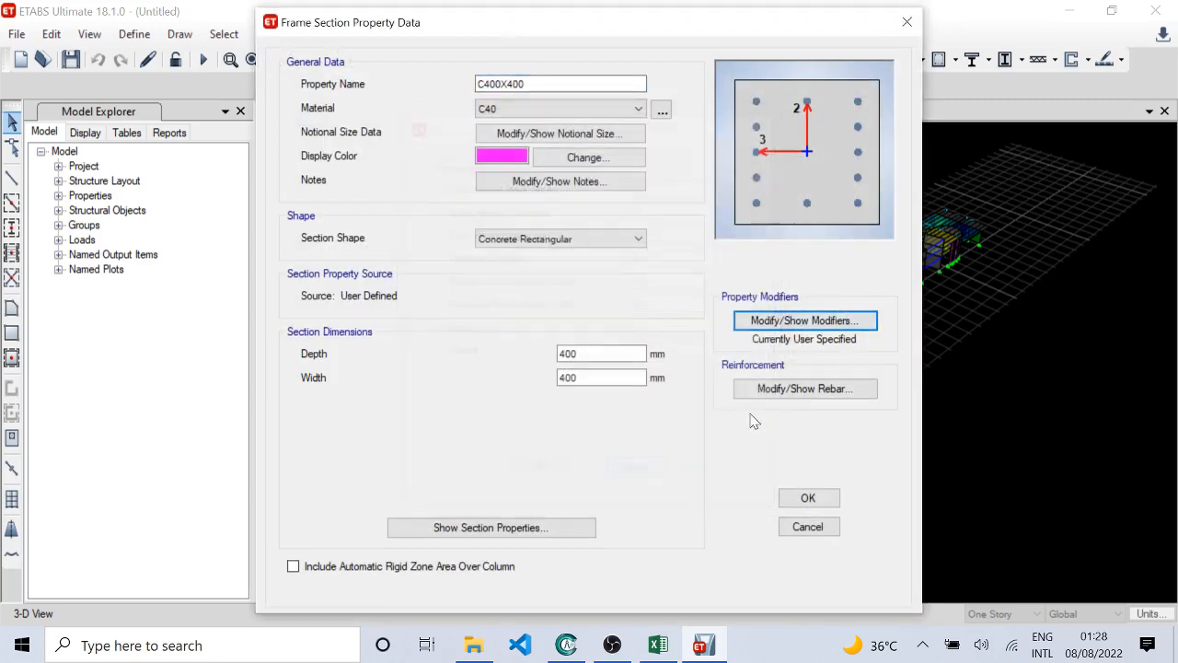
click(811, 392)
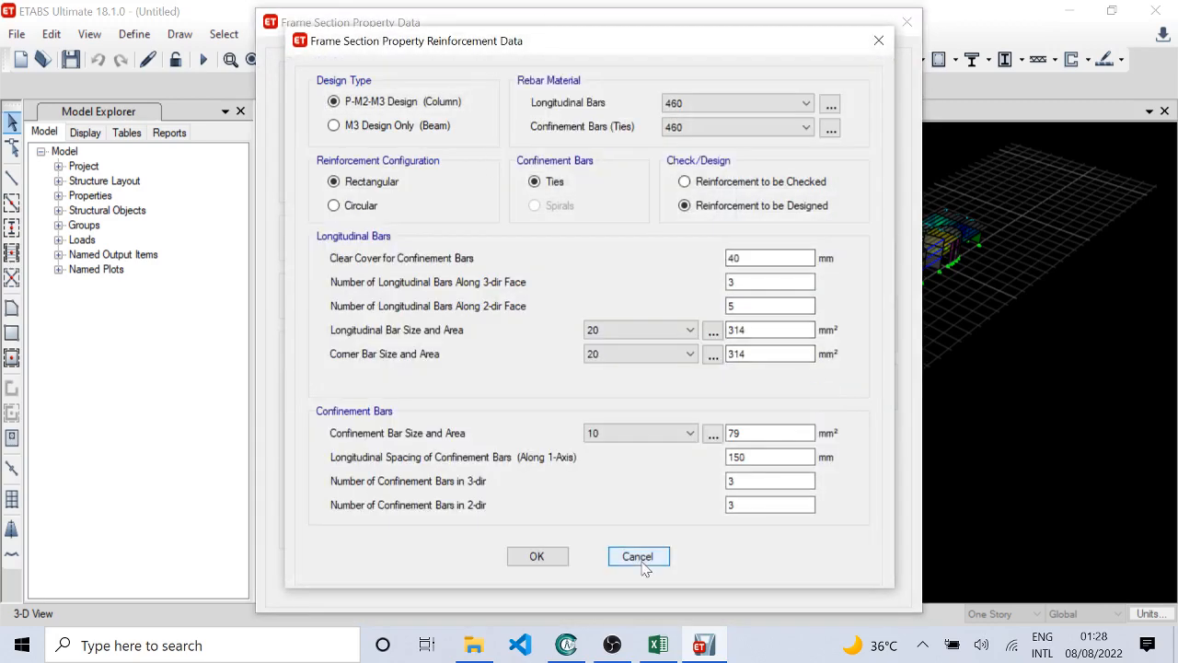
click(641, 558)
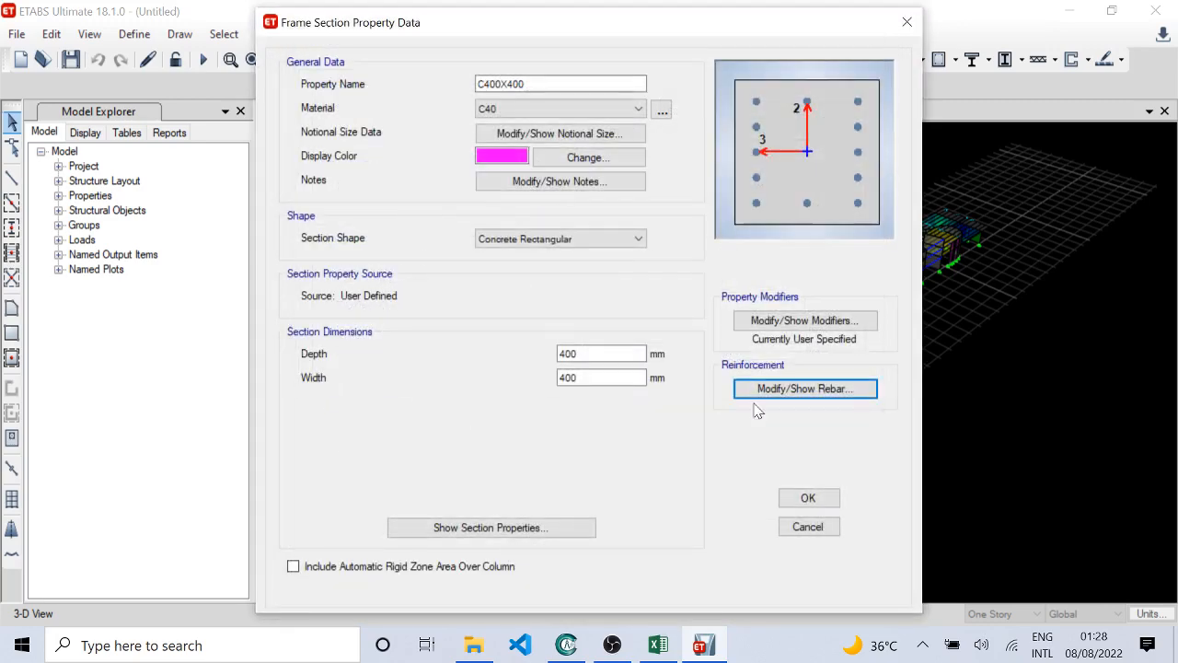
click(802, 527)
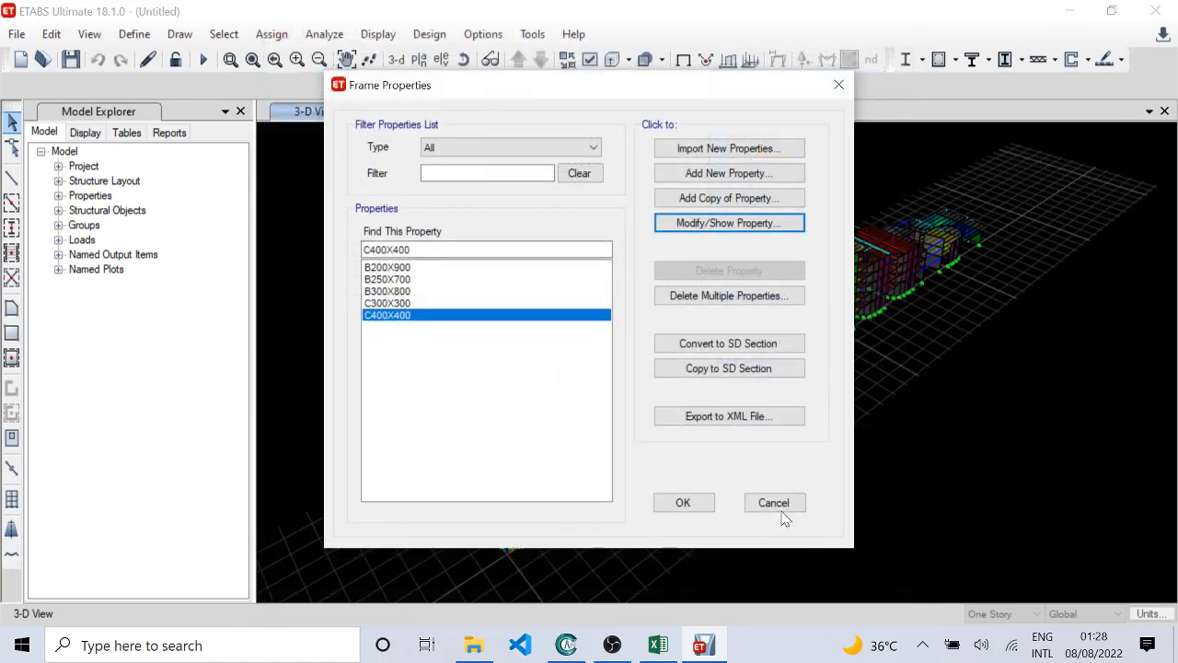
click(709, 509)
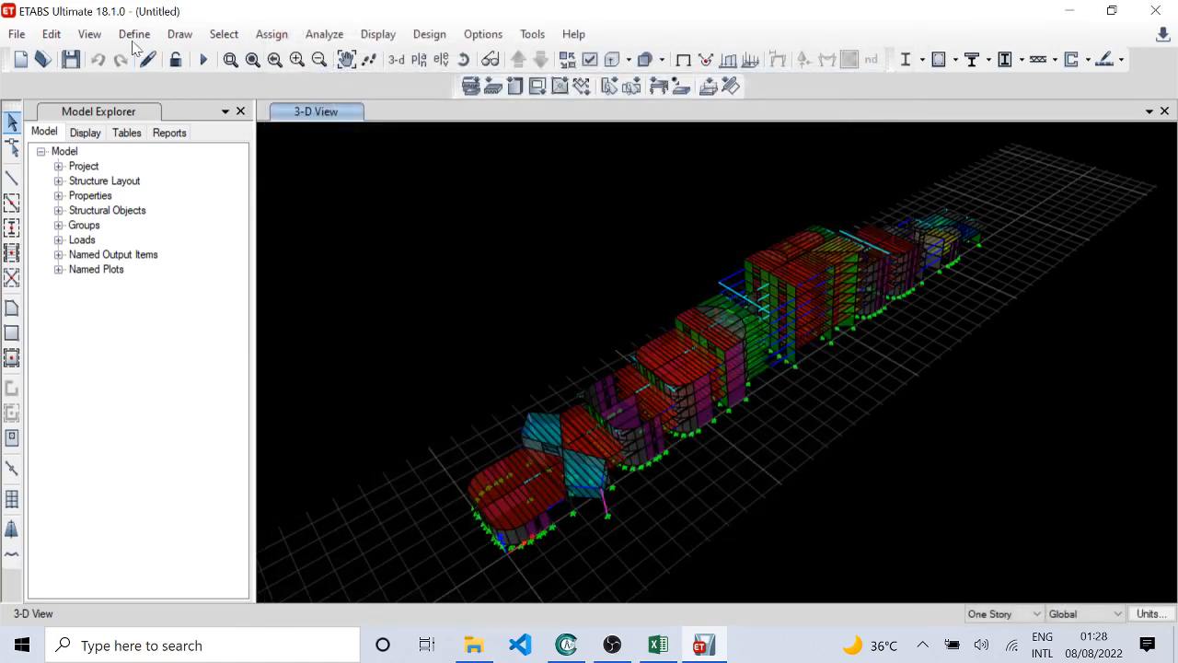
Step: Review the material property data of the C40 concrete and the 460 rebar without changing anything
click(134, 34)
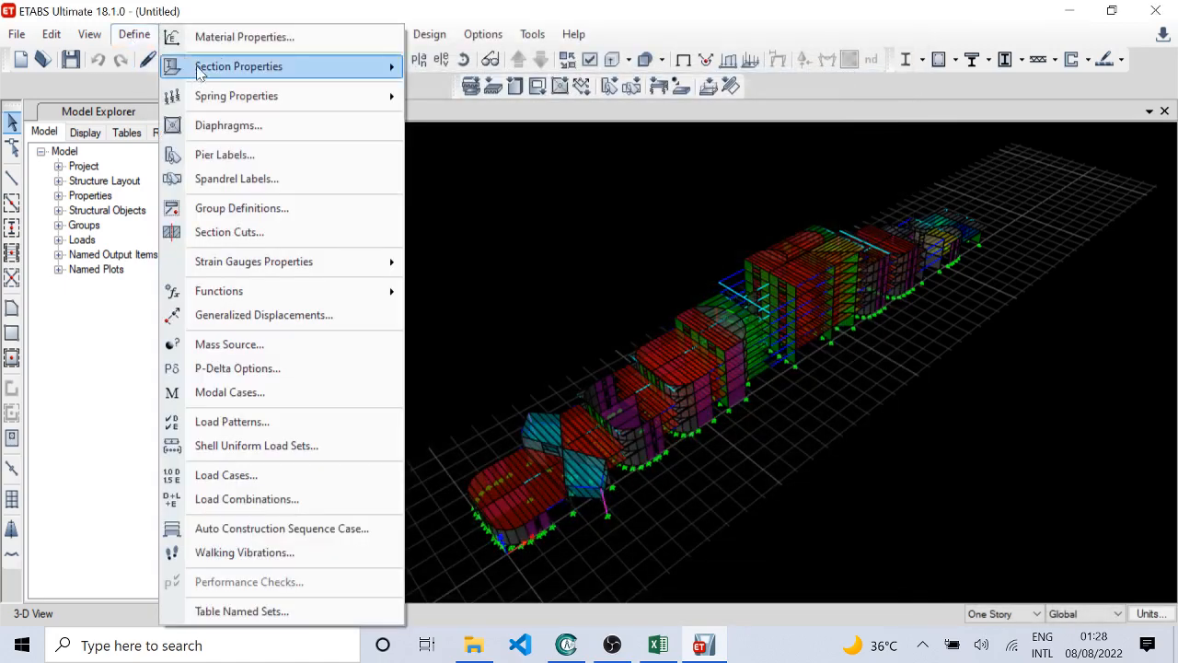
click(221, 48)
click(414, 232)
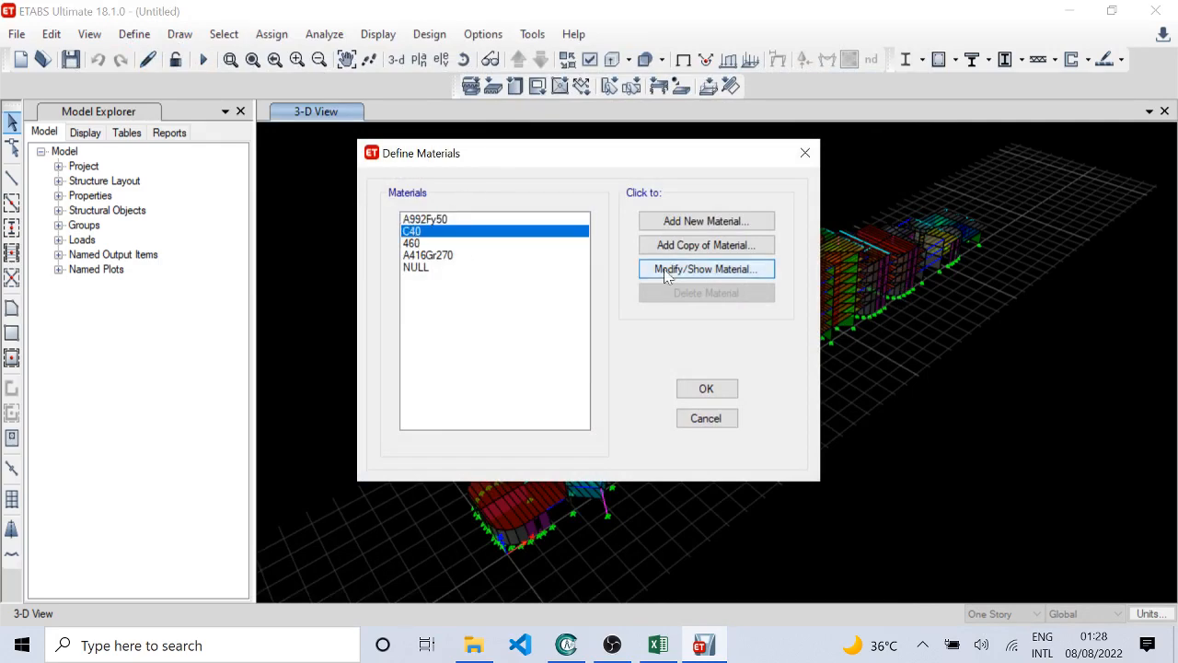
click(706, 269)
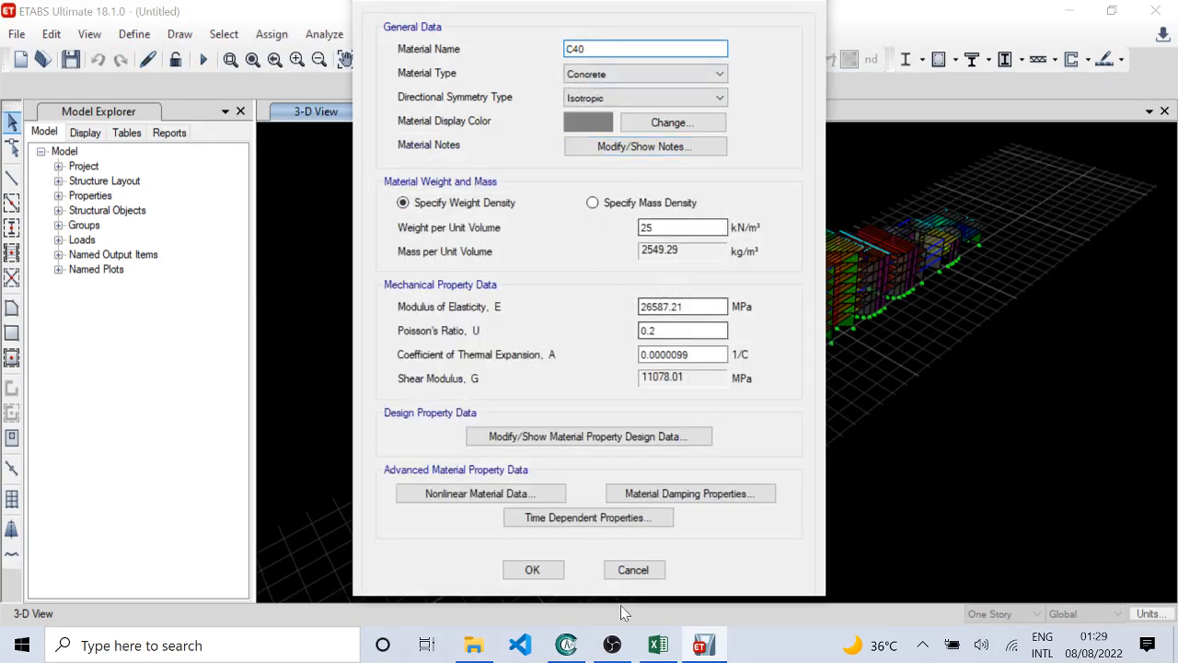
click(633, 570)
click(435, 243)
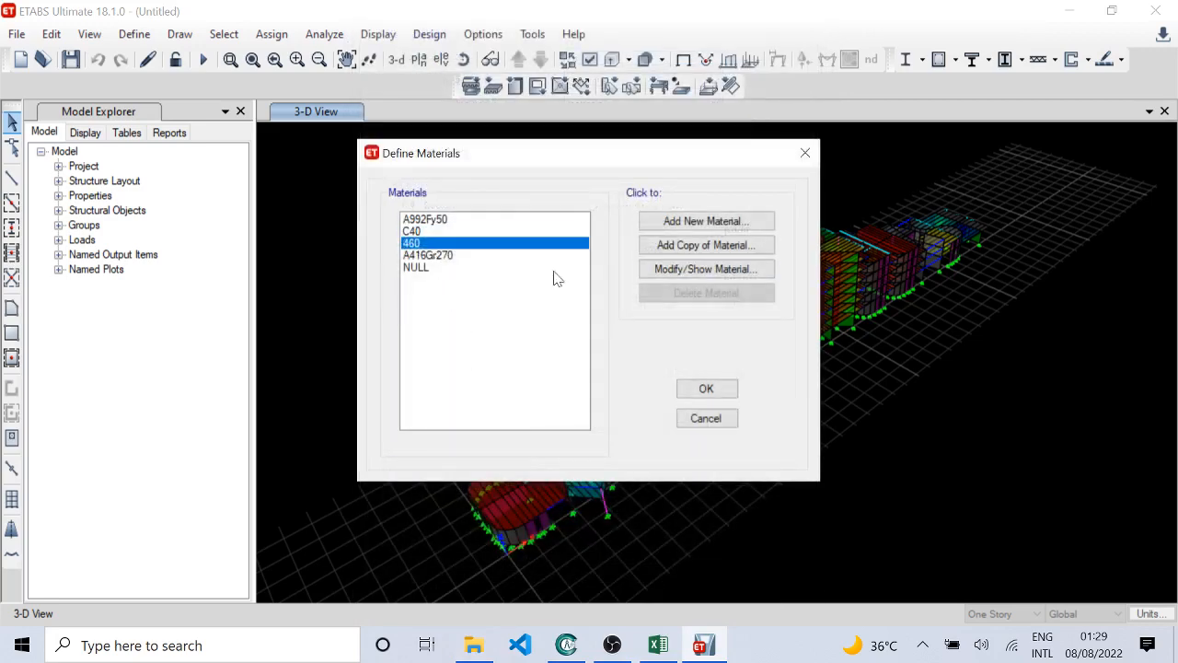
click(712, 273)
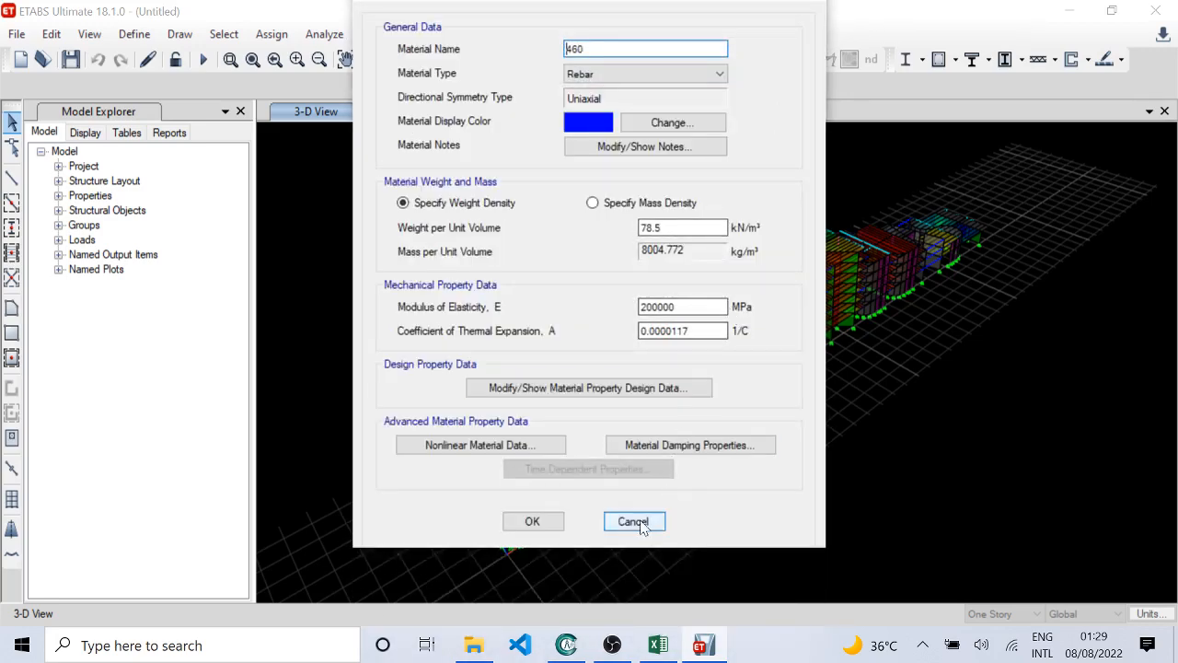
click(635, 522)
click(731, 419)
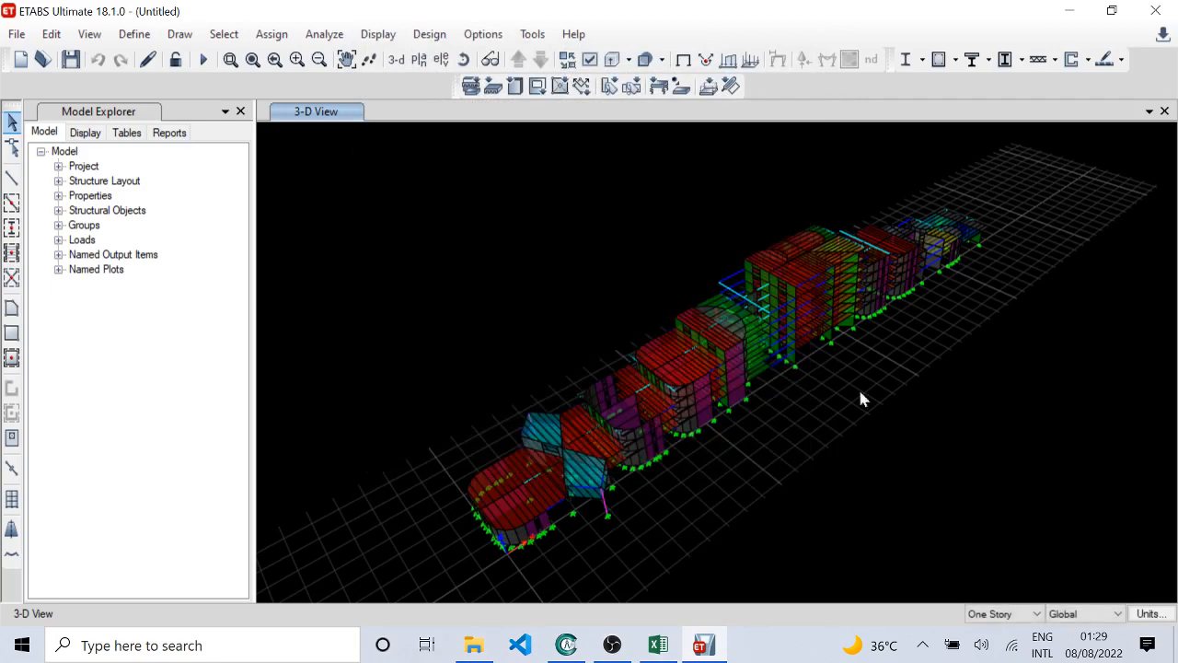
Step: Delete the unused Slab1 and Plank1 slab properties
middle_drag(677, 304, 563, 286)
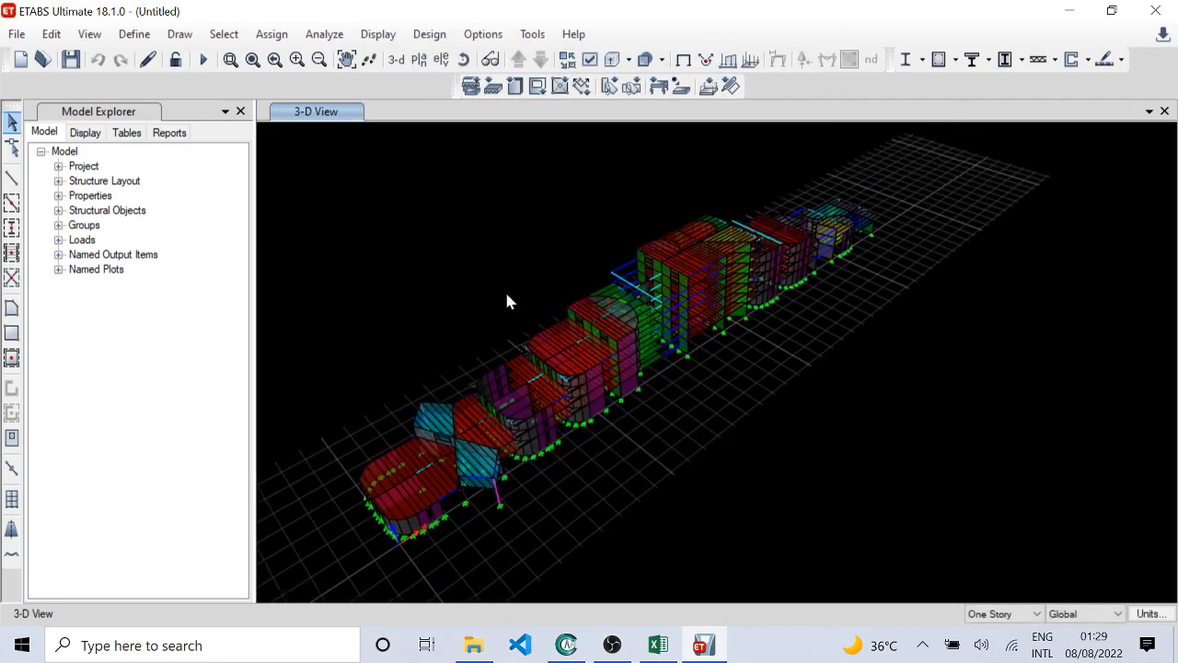
middle_drag(412, 287, 465, 288)
click(133, 34)
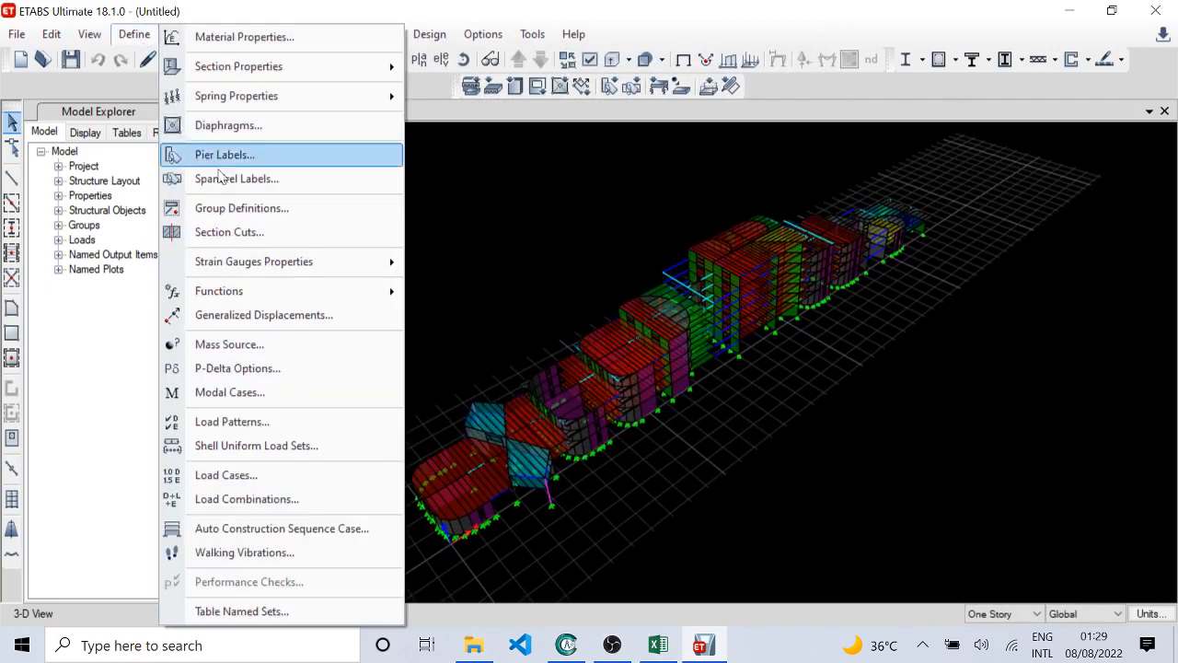
mouse_move(303, 66)
click(546, 122)
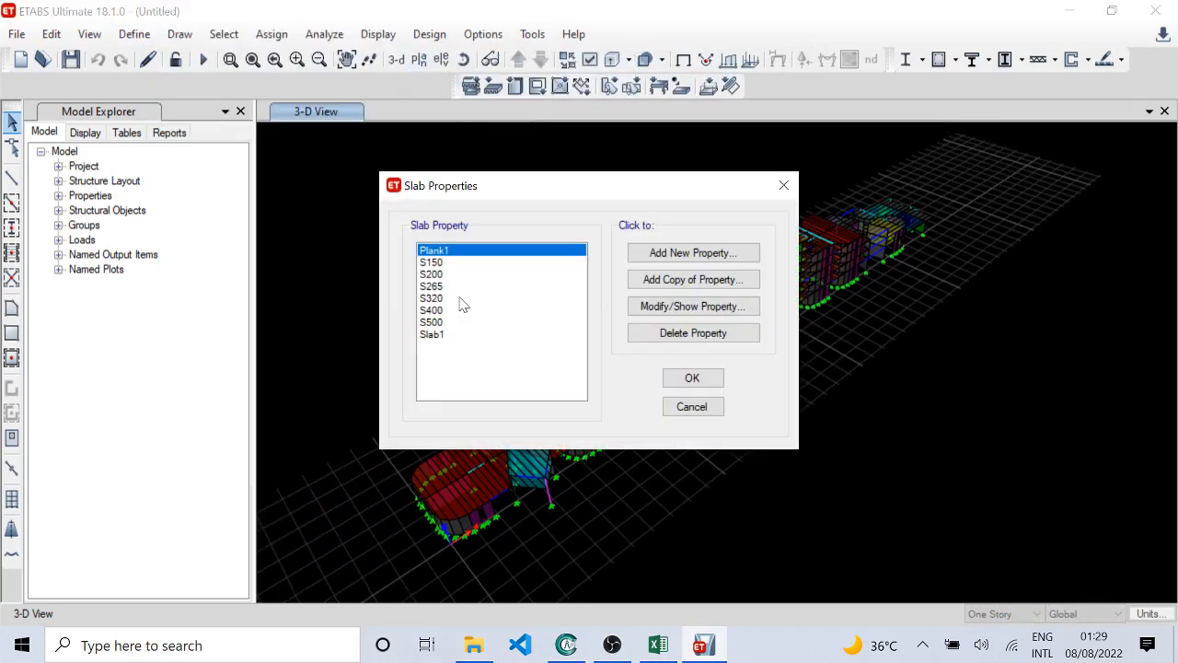
click(485, 334)
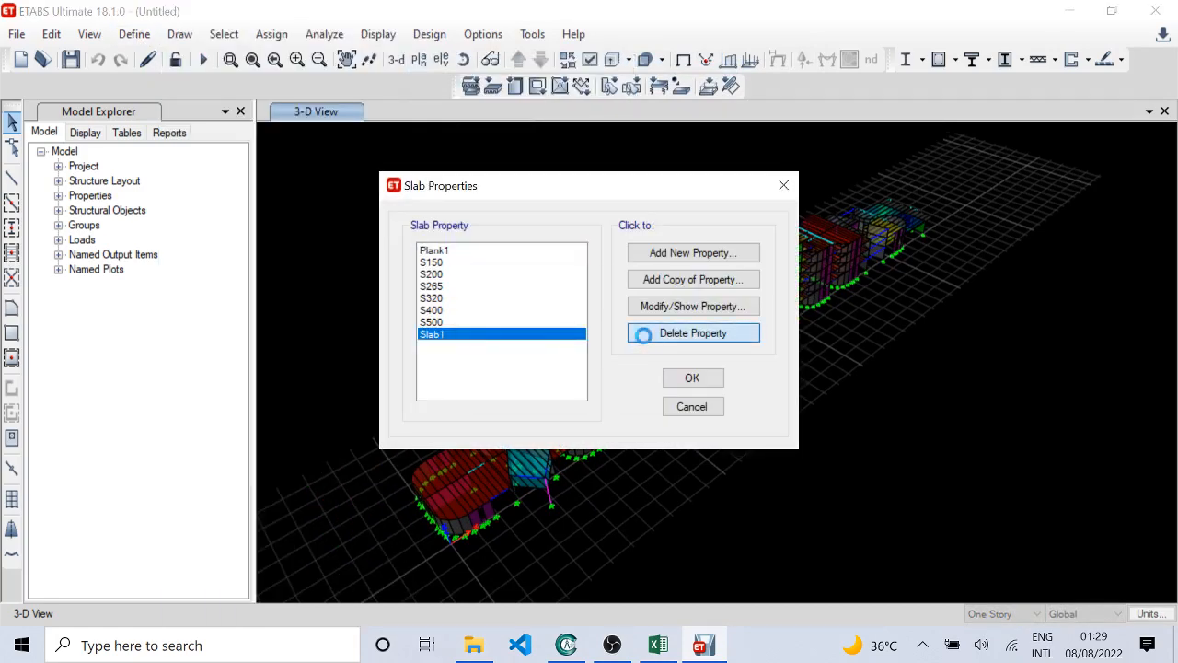
key(Return)
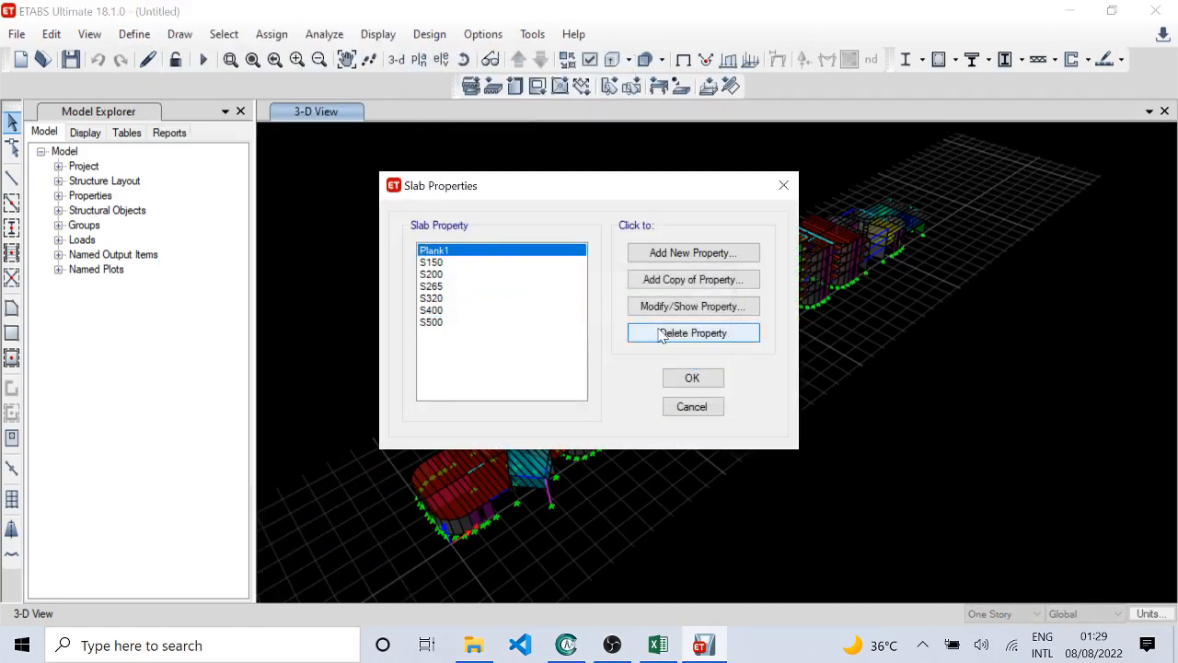
click(660, 336)
click(622, 390)
Step: Check the S150 slab section's property data and stiffness modifiers without changing anything
click(450, 262)
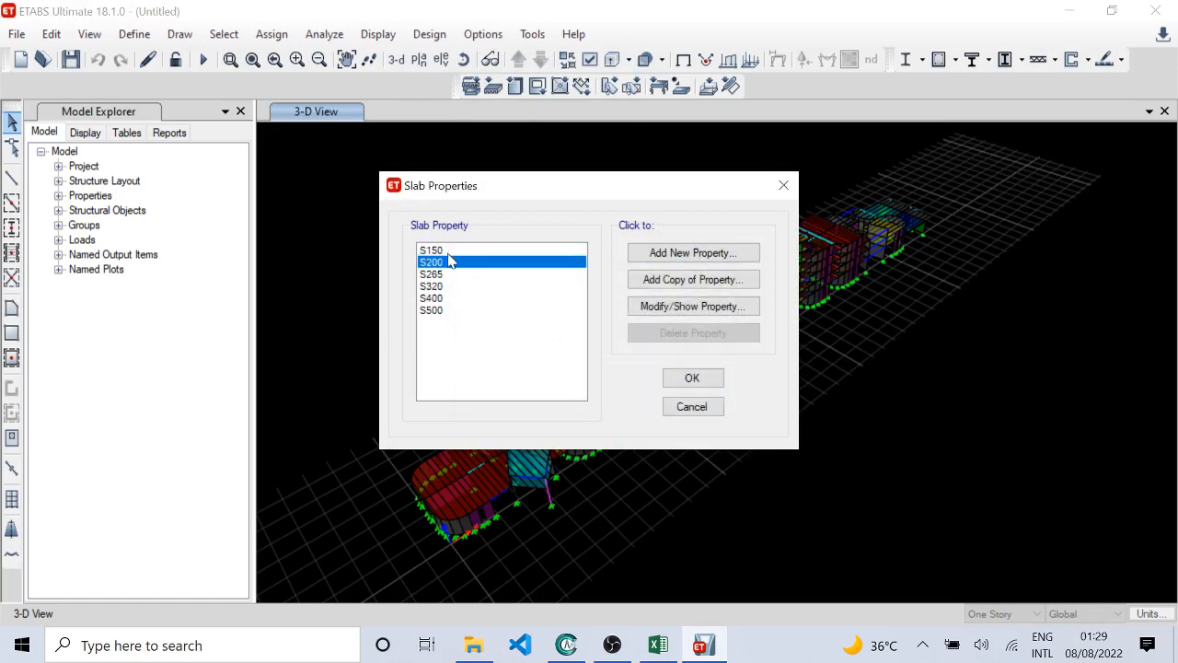
click(450, 251)
click(666, 311)
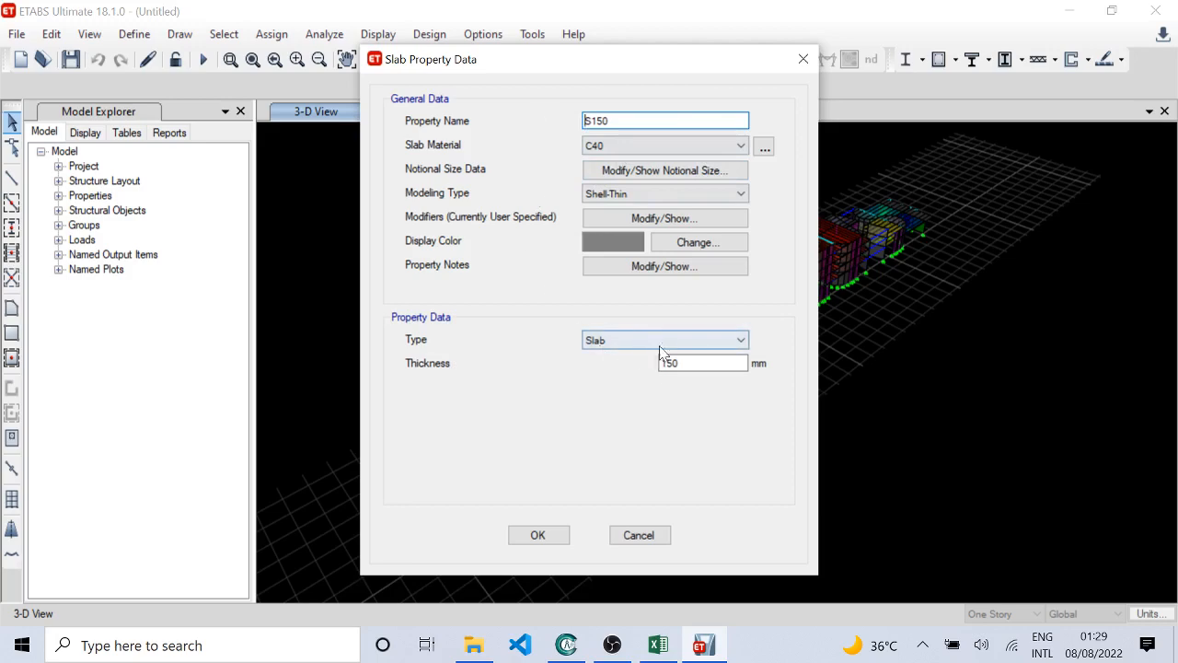
click(660, 218)
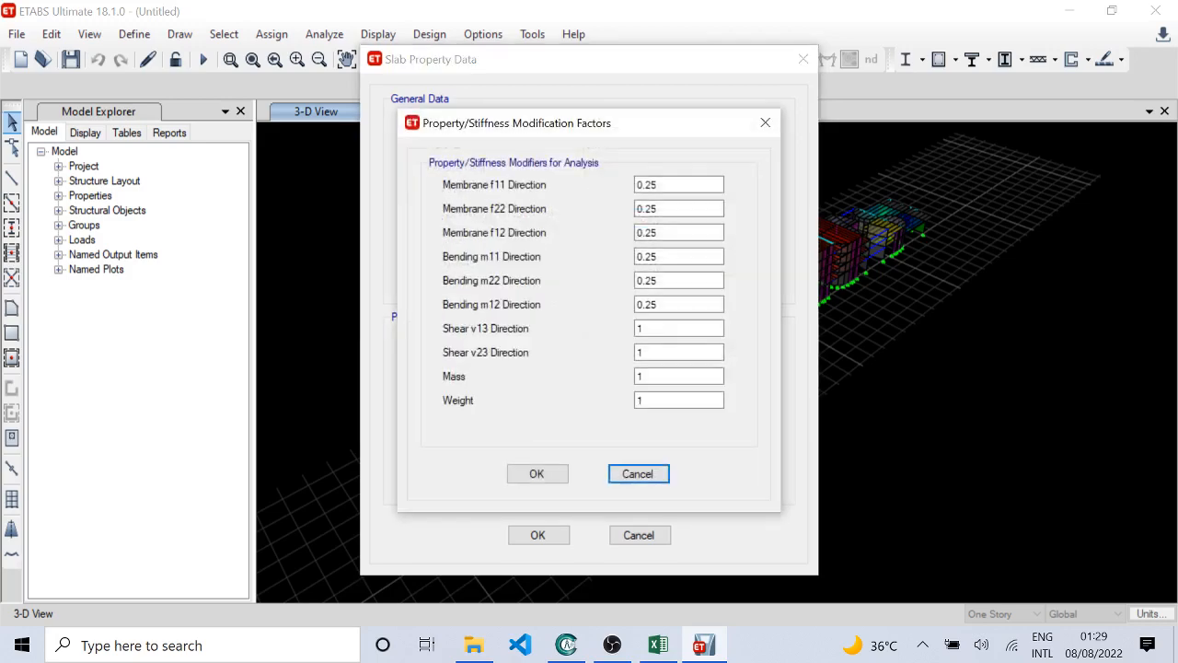
click(634, 474)
click(648, 541)
Step: Check the S200 slab section's property data and stiffness modifiers without changing anything
click(462, 263)
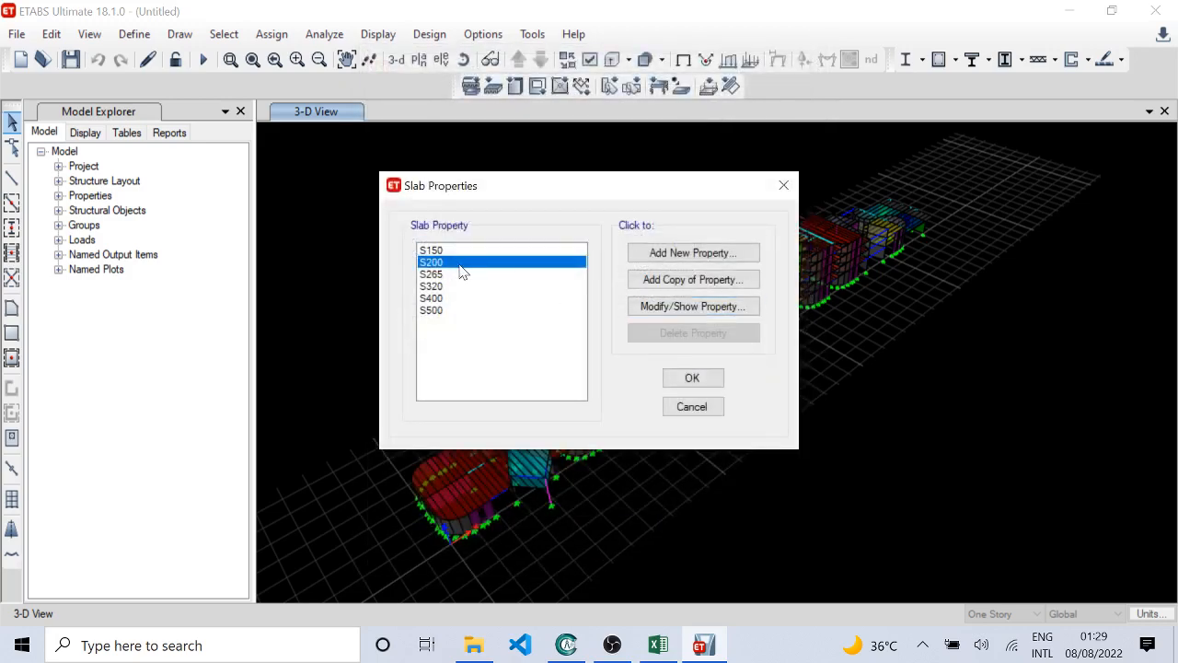
click(656, 306)
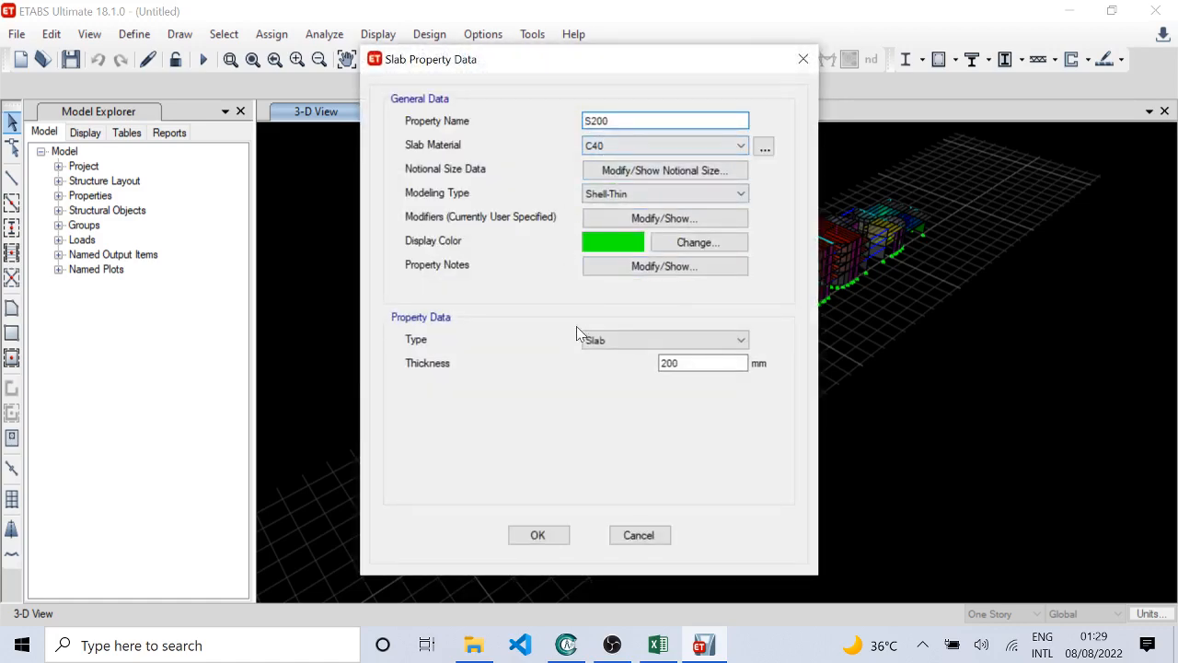
click(661, 218)
click(639, 473)
click(638, 538)
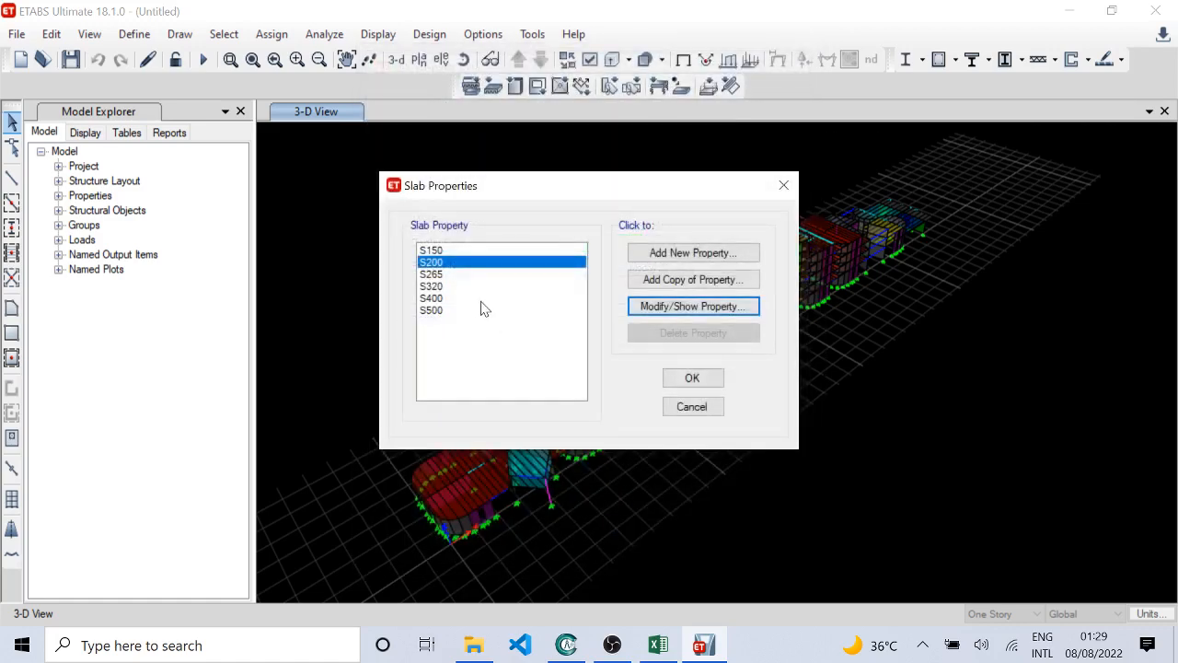
Step: Check the S265 slab section's property data and stiffness modifiers without changing anything
click(452, 275)
click(719, 308)
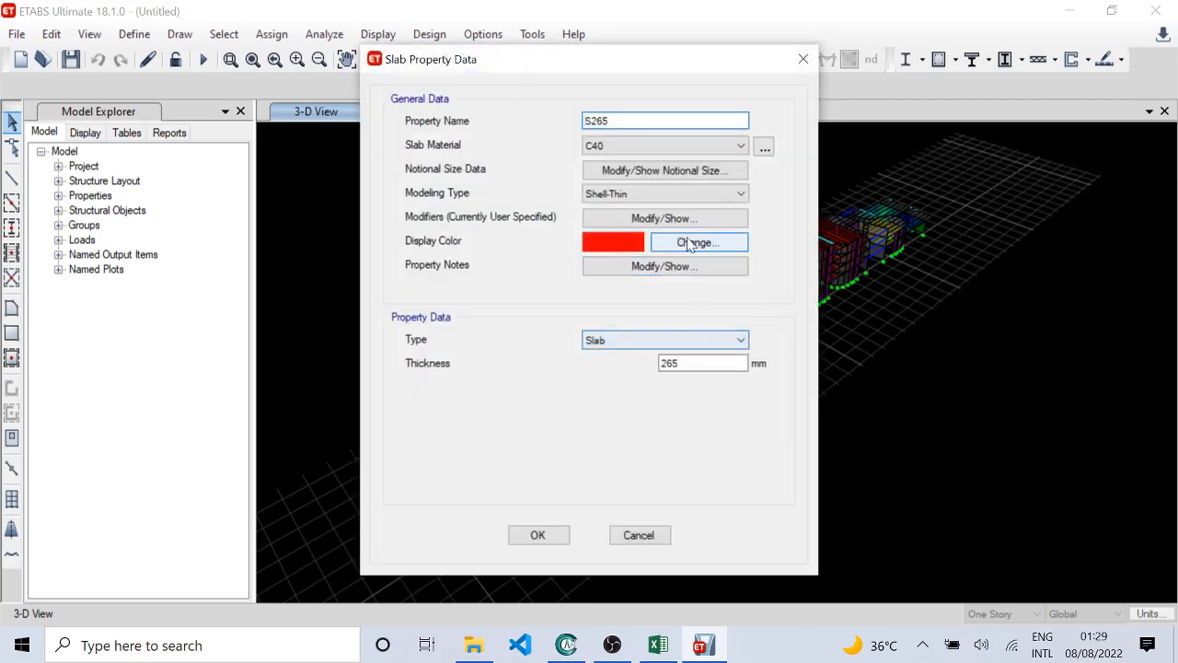
click(658, 220)
click(638, 474)
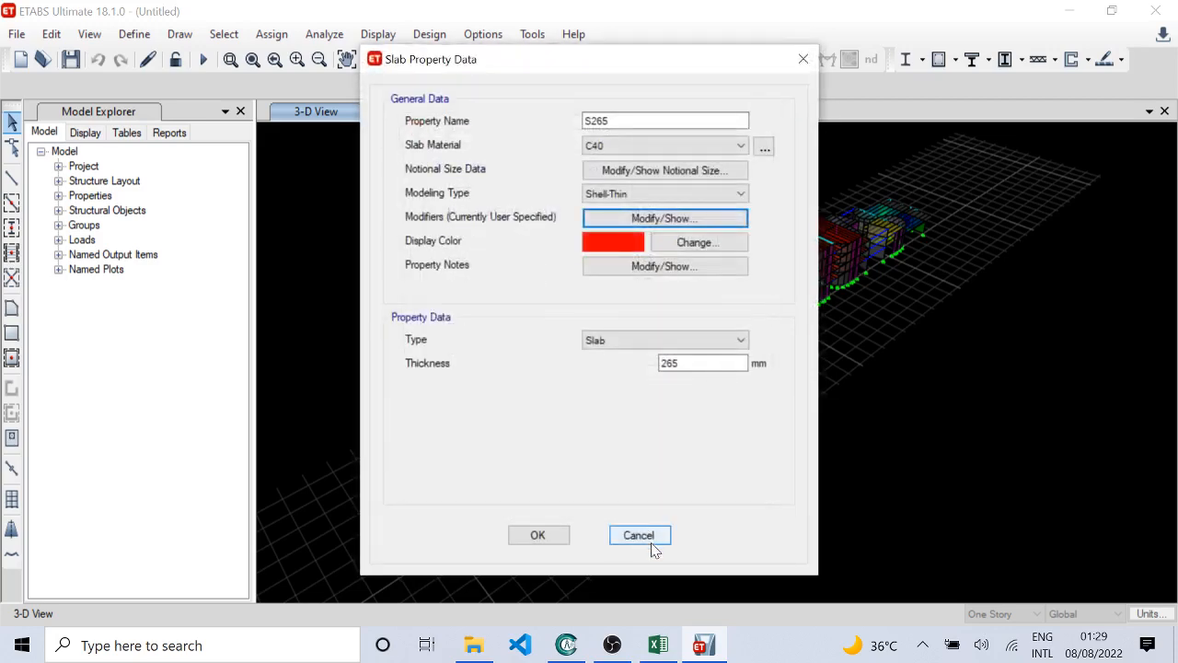
click(639, 535)
Step: Check the S320 slab section's property data and stiffness modifiers without changing anything
click(448, 299)
click(448, 286)
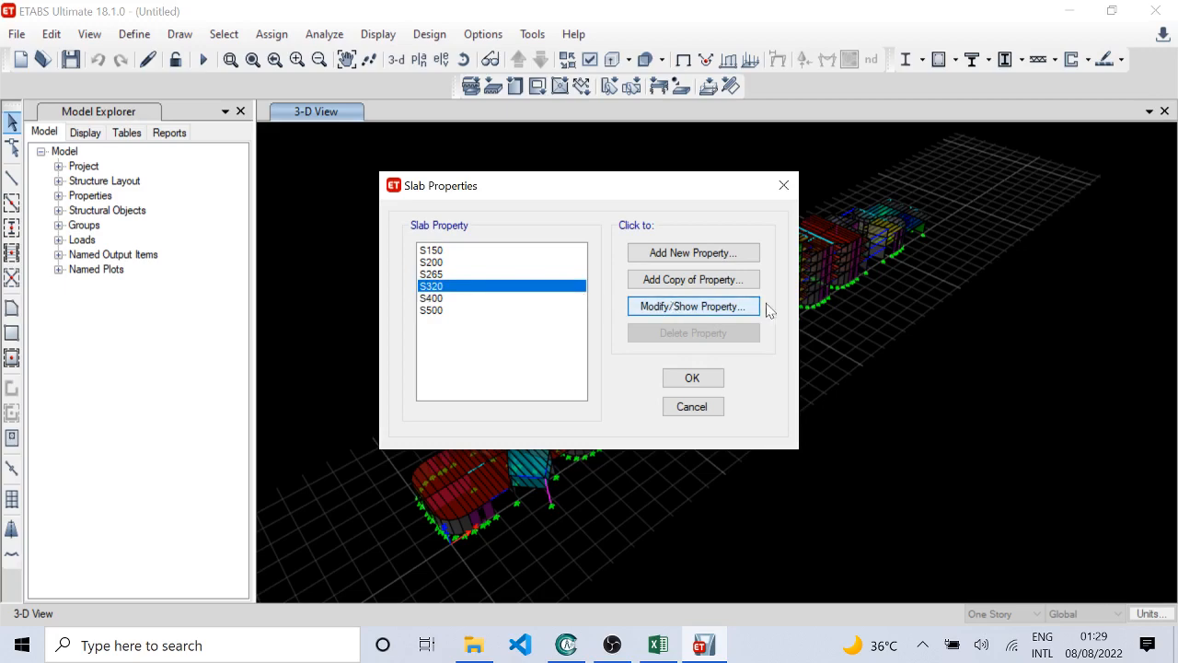
click(677, 308)
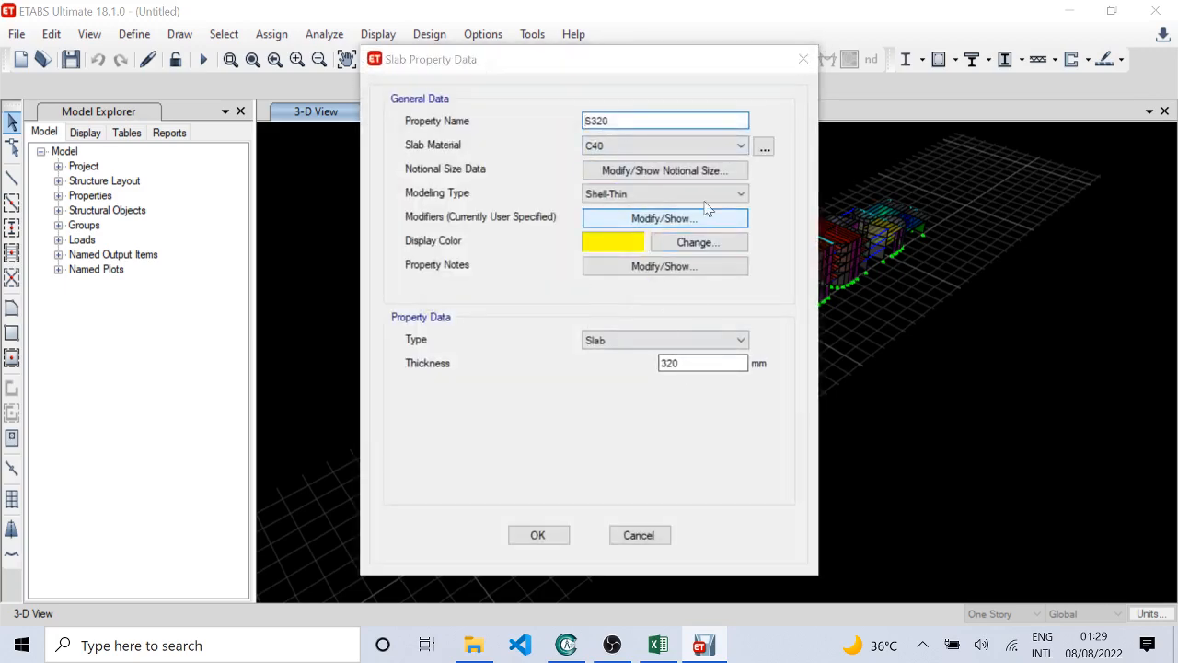
click(685, 219)
click(639, 474)
click(644, 535)
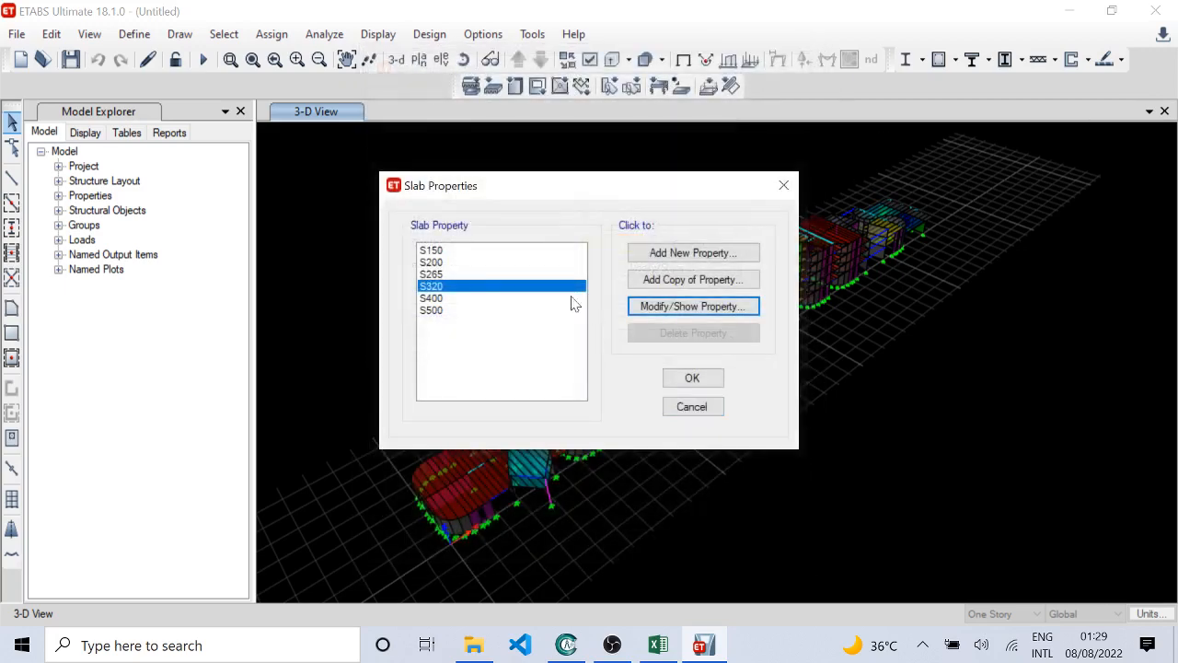
Step: Check the S400 slab section's property data and stiffness modifiers without changing anything
click(525, 299)
click(708, 304)
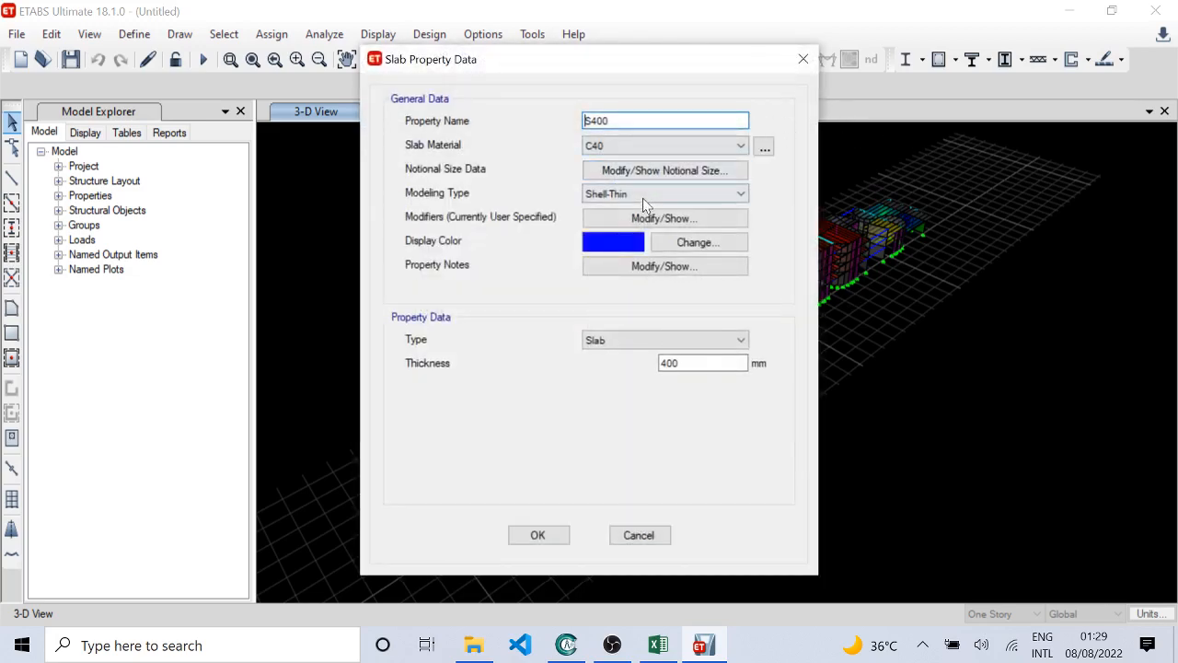
click(670, 218)
click(641, 474)
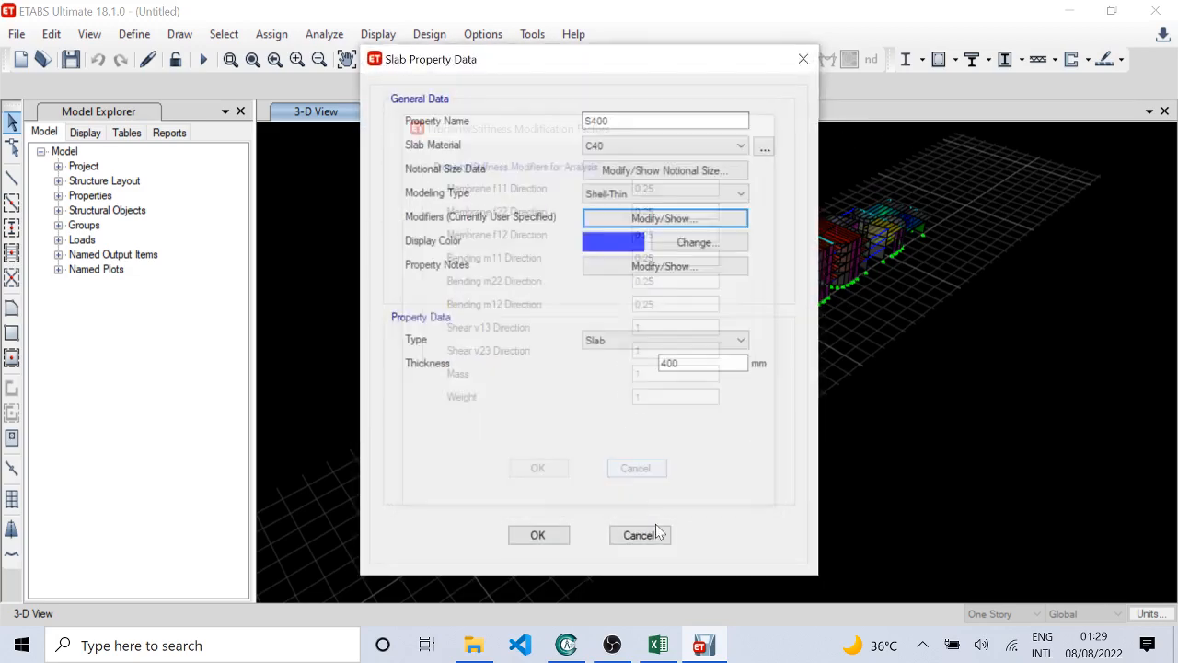
click(638, 535)
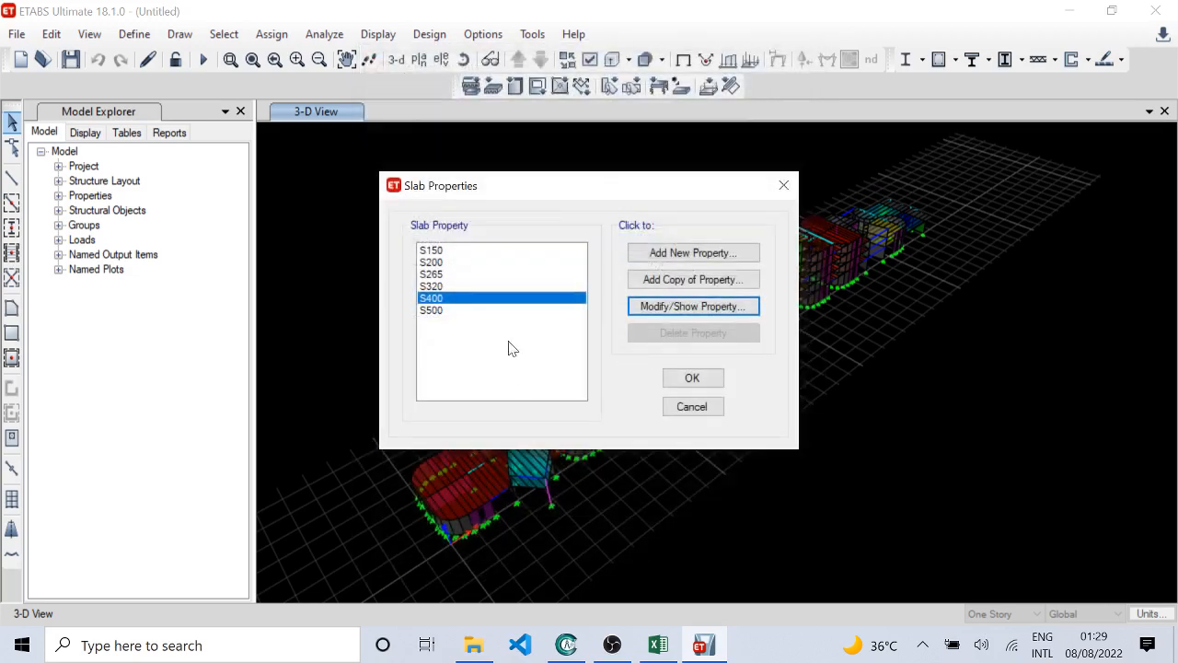
Step: Check the S500 slab section's property data and stiffness modifiers without changing them, and accept the slab properties
click(552, 310)
click(673, 306)
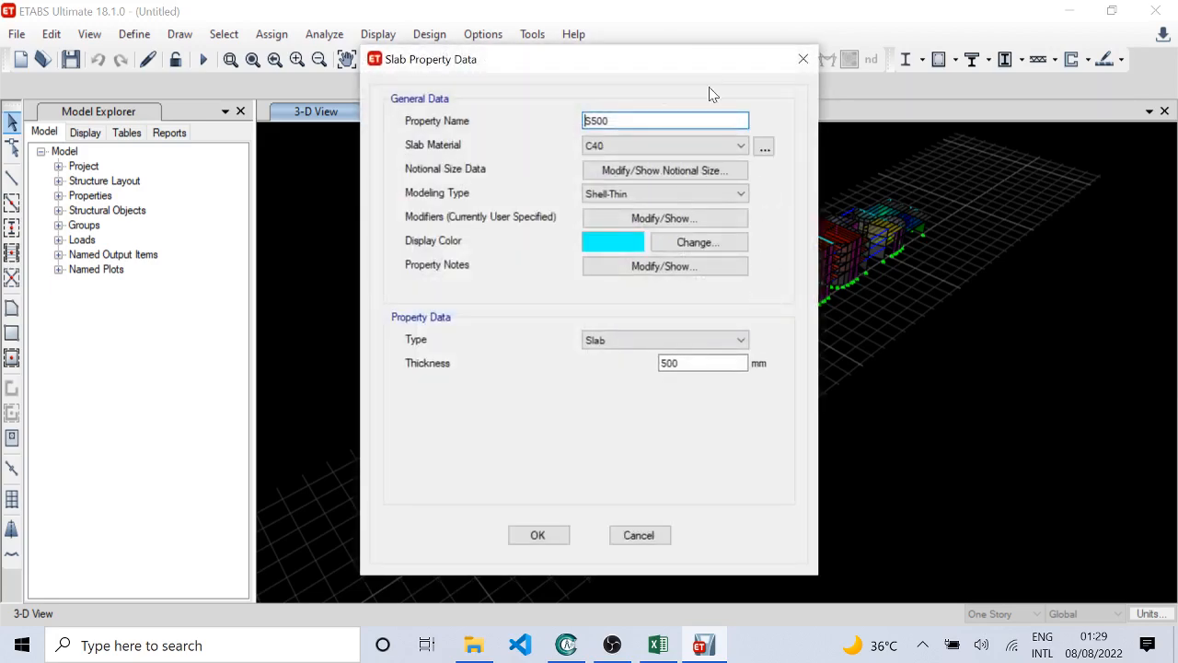
click(668, 219)
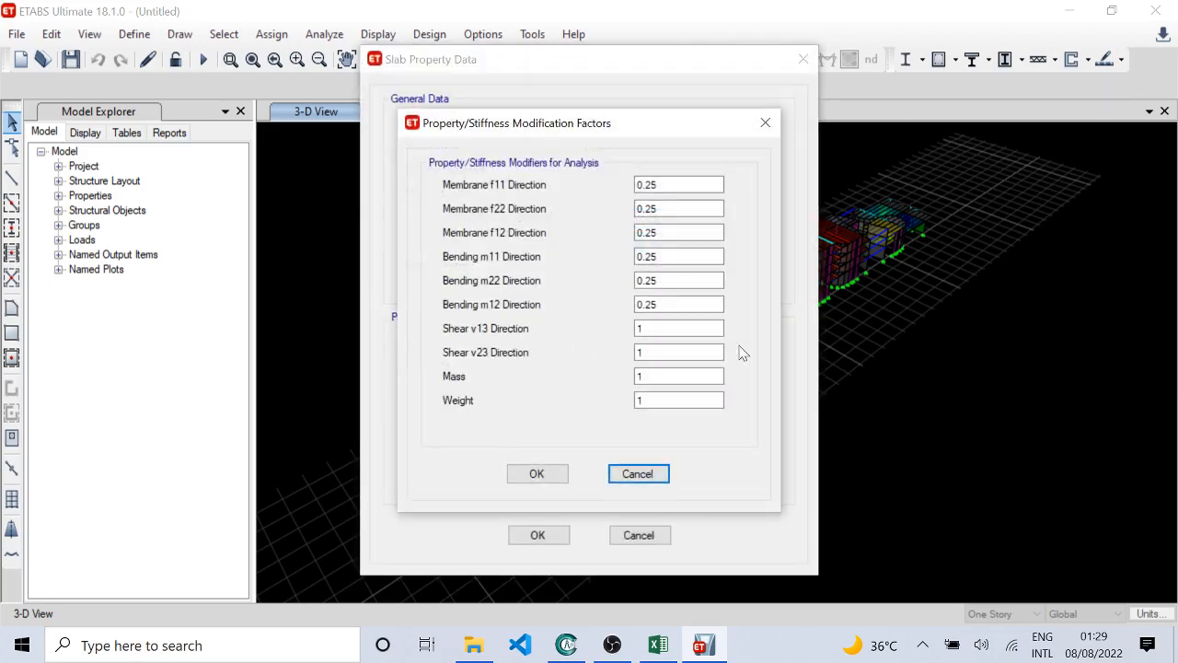
click(650, 473)
click(655, 538)
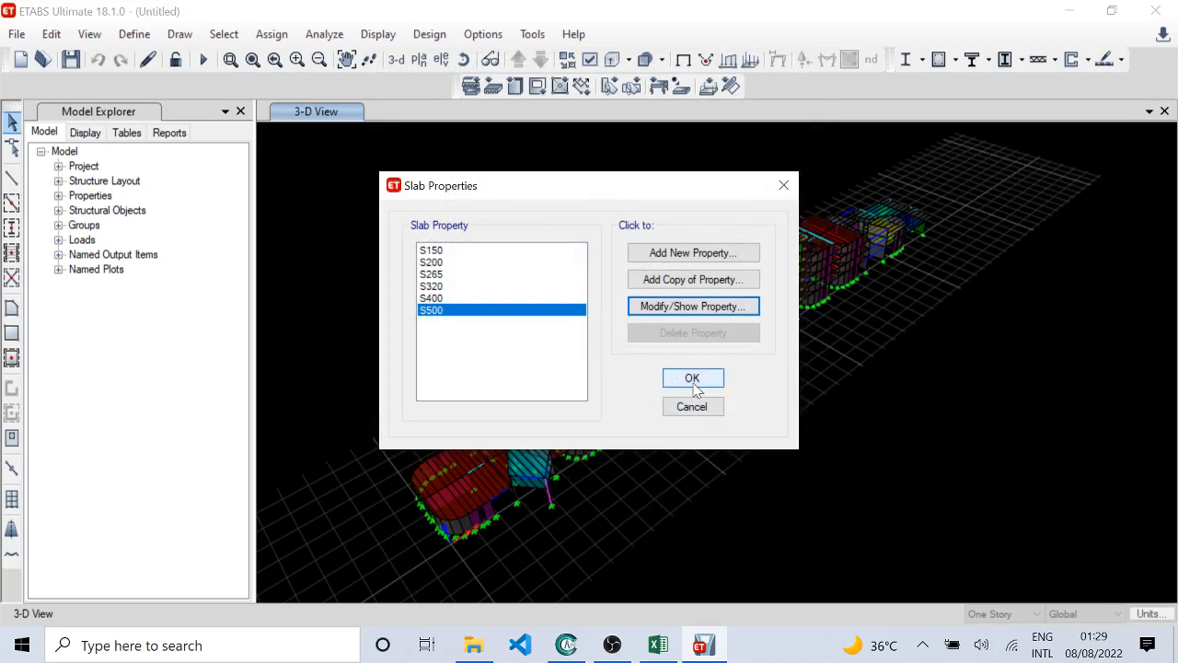
key(Escape)
Step: Delete the Wall1 section from the model's wall properties
click(134, 34)
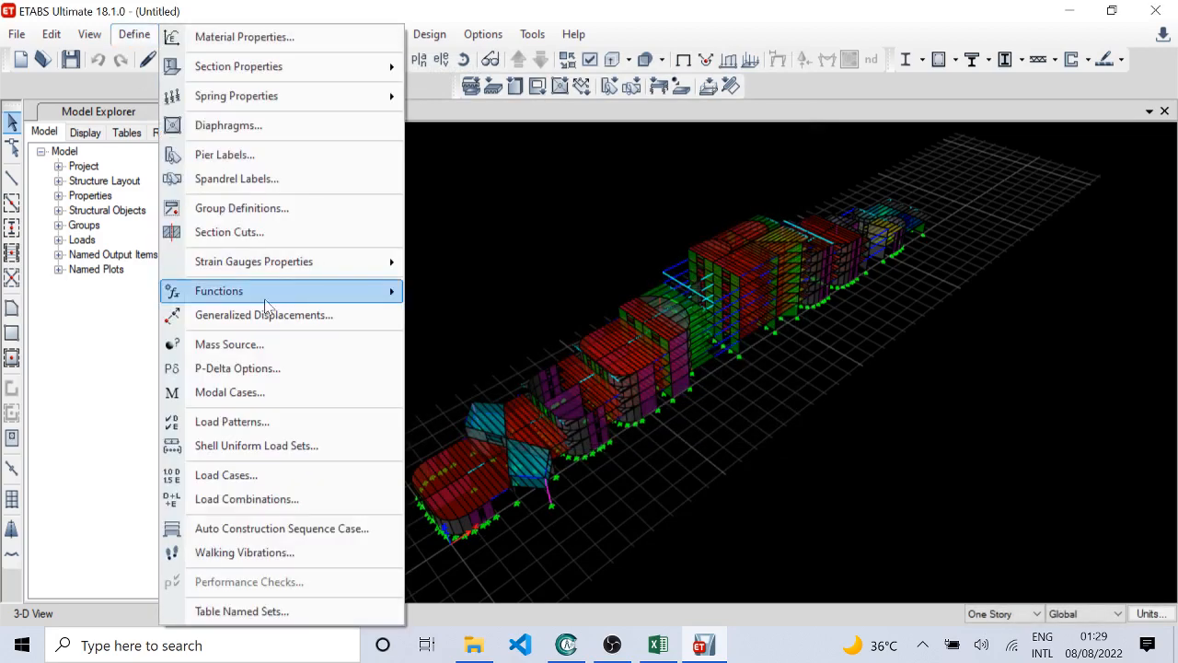
mouse_move(349, 80)
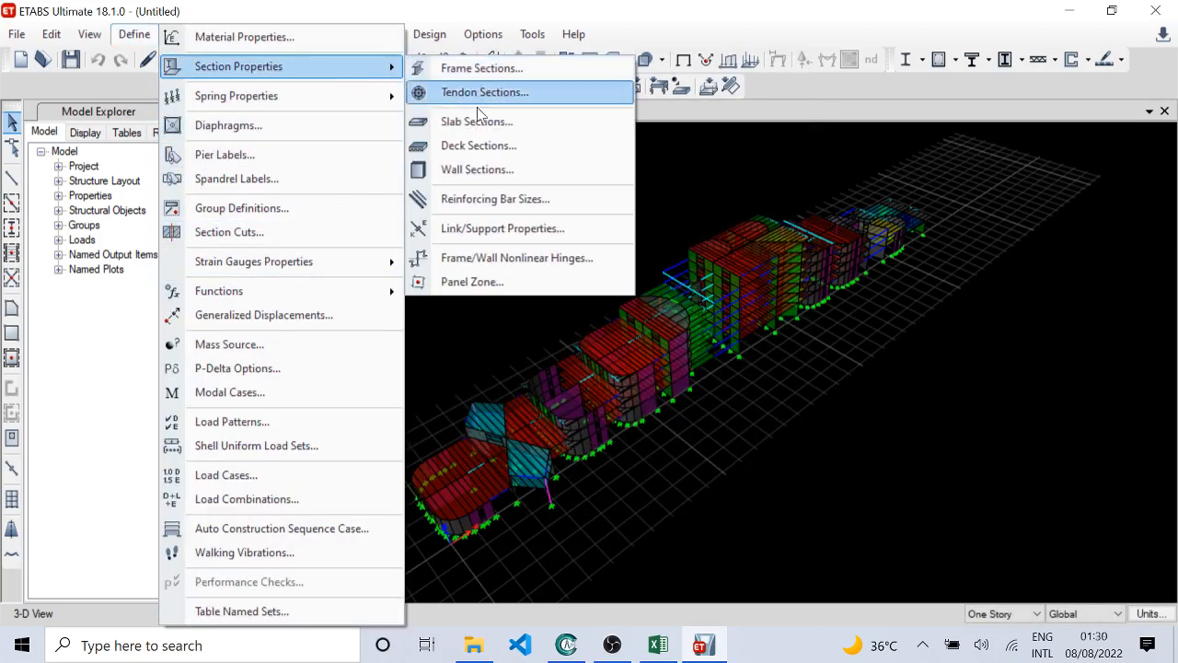
click(495, 169)
click(423, 286)
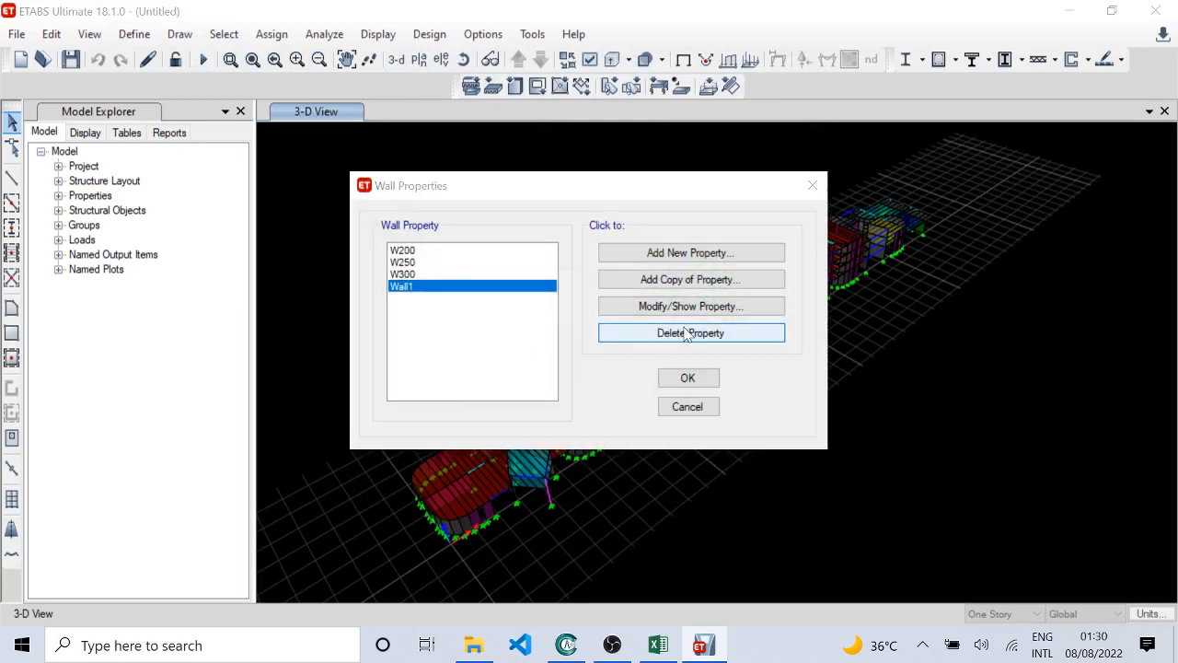
click(686, 333)
click(614, 388)
Step: Check the W200 wall section's property data and stiffness modifiers without changing anything
click(437, 252)
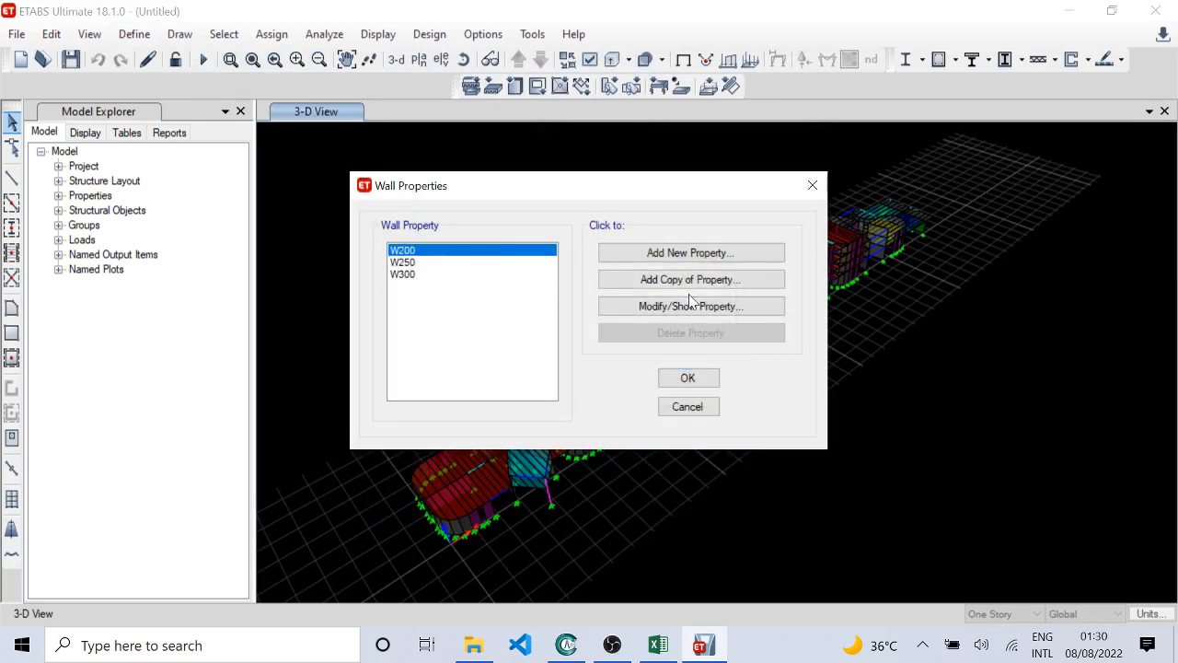
click(692, 306)
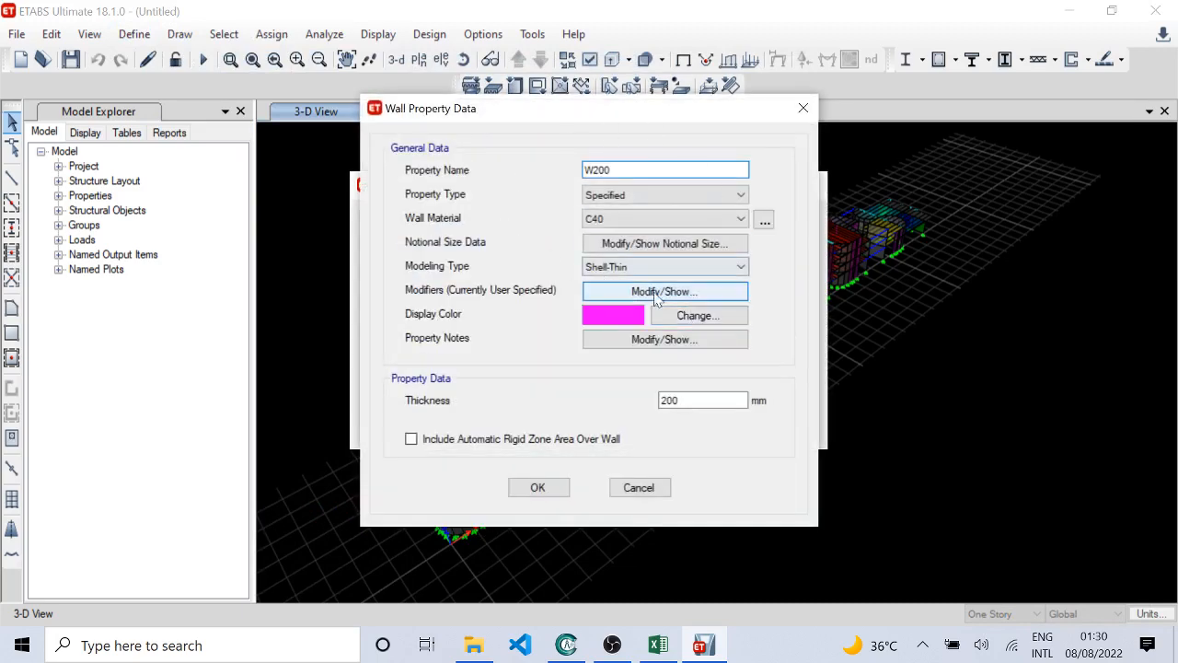
click(665, 291)
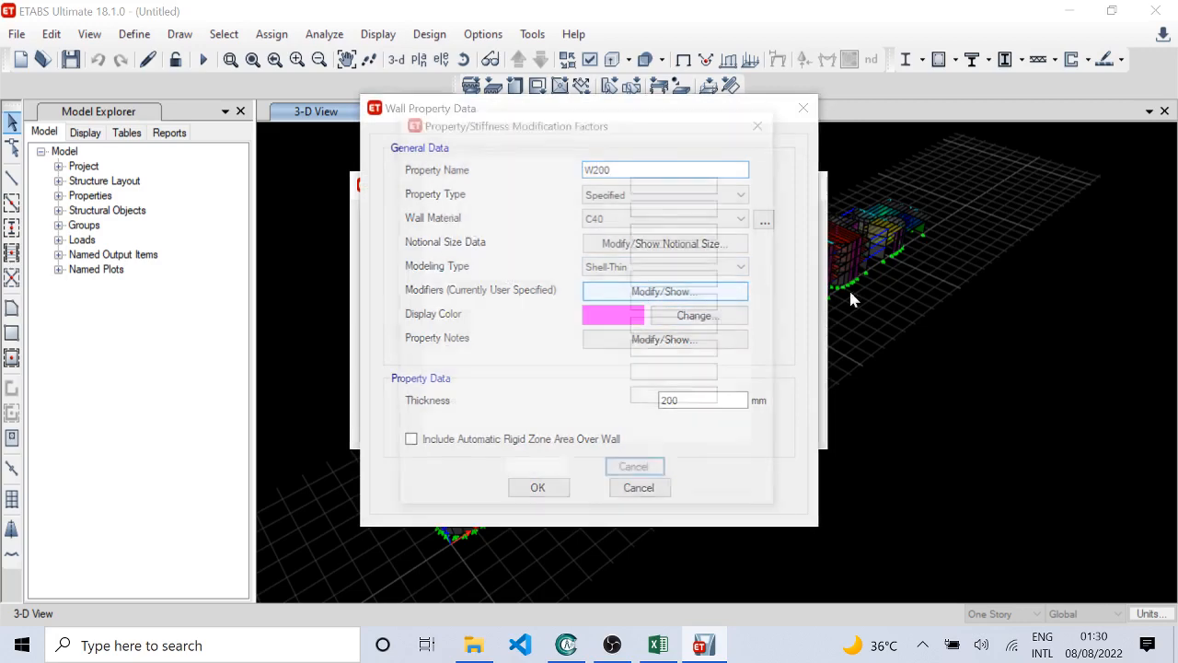
click(641, 475)
click(638, 487)
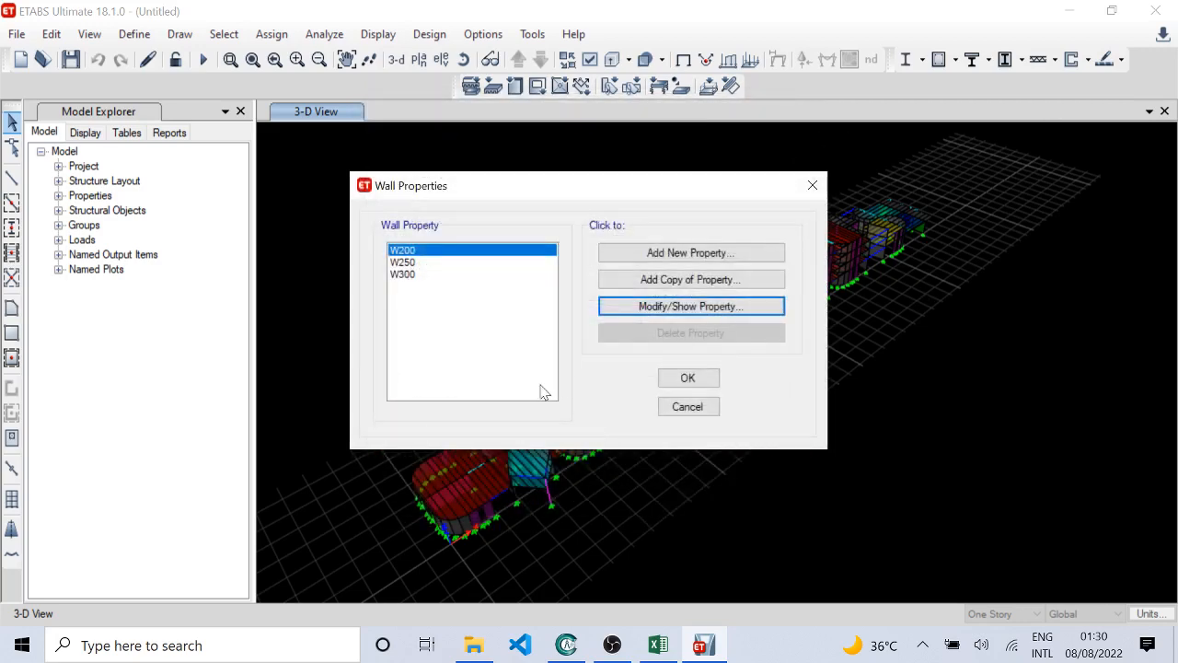
Step: Check the W250 wall section's property data and stiffness modifiers without changing anything
click(420, 263)
click(741, 308)
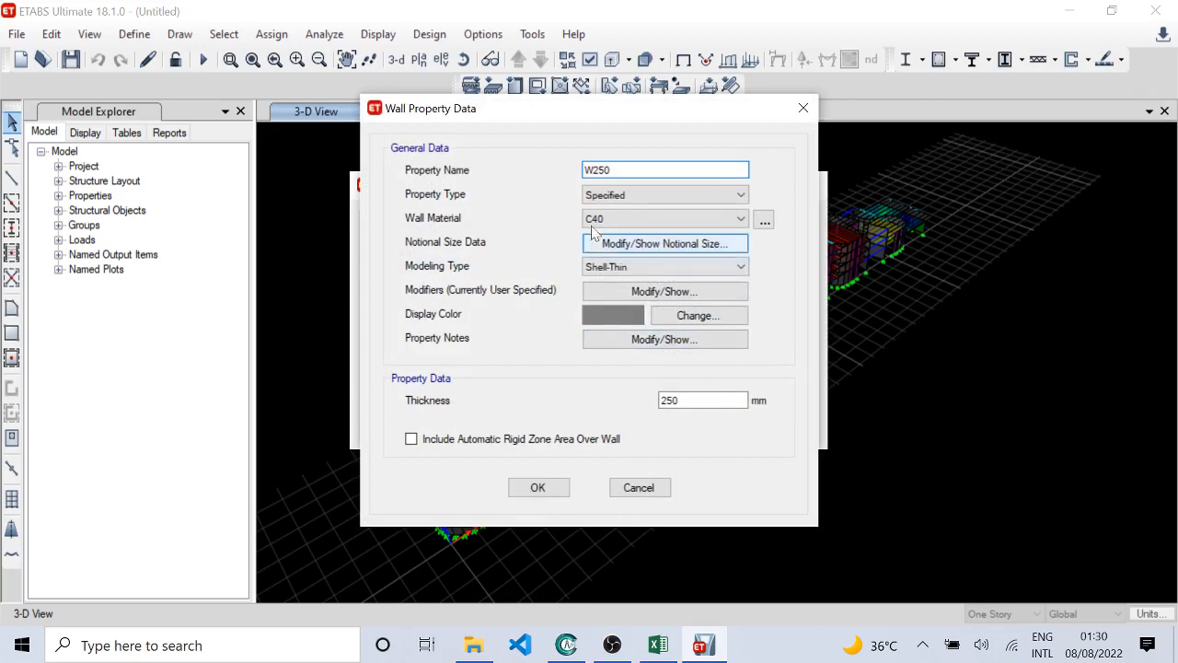
click(716, 291)
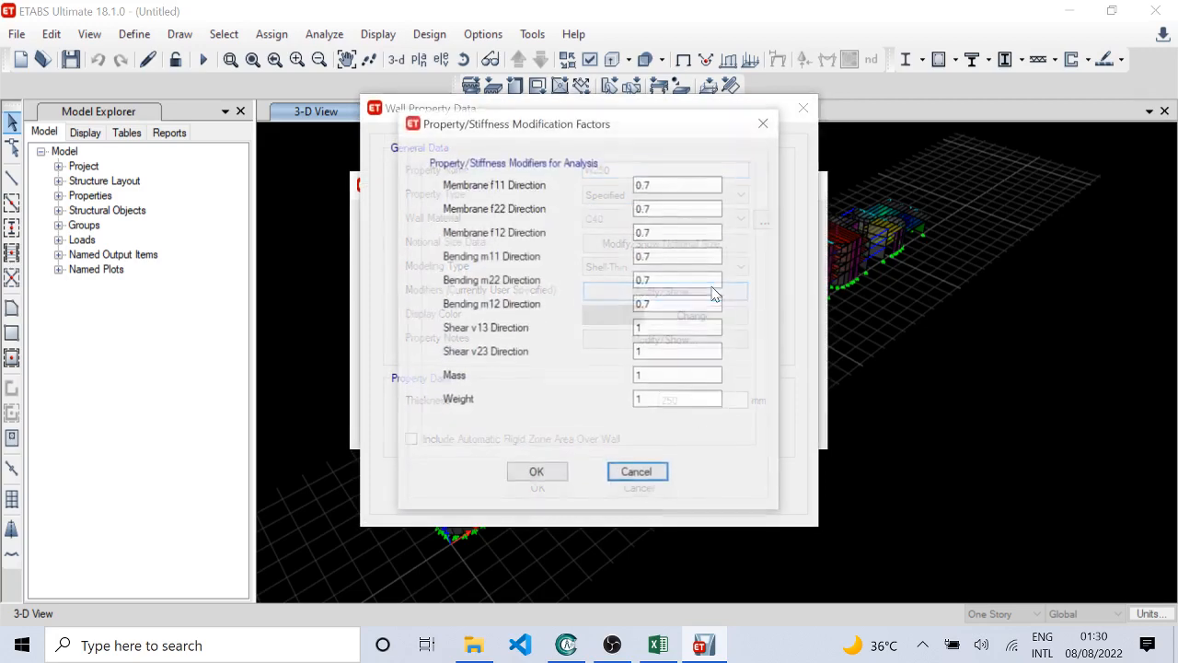
click(655, 472)
click(618, 486)
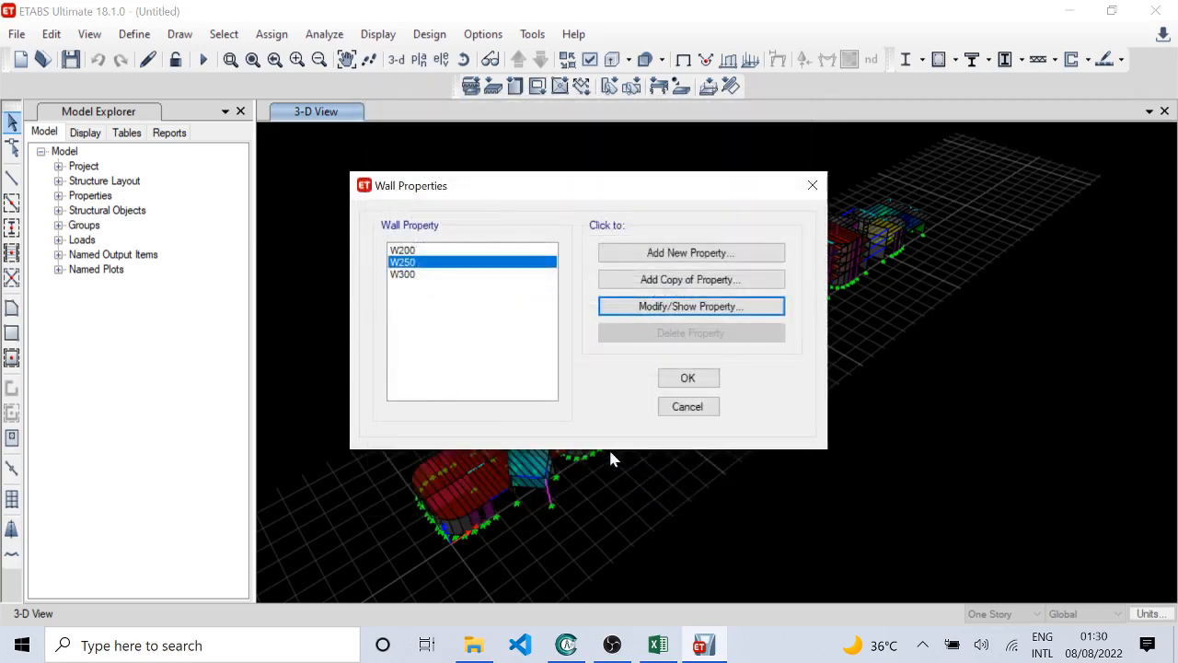
Step: Check the W300 wall section's property data without changing it, and accept the wall properties
click(409, 276)
click(718, 307)
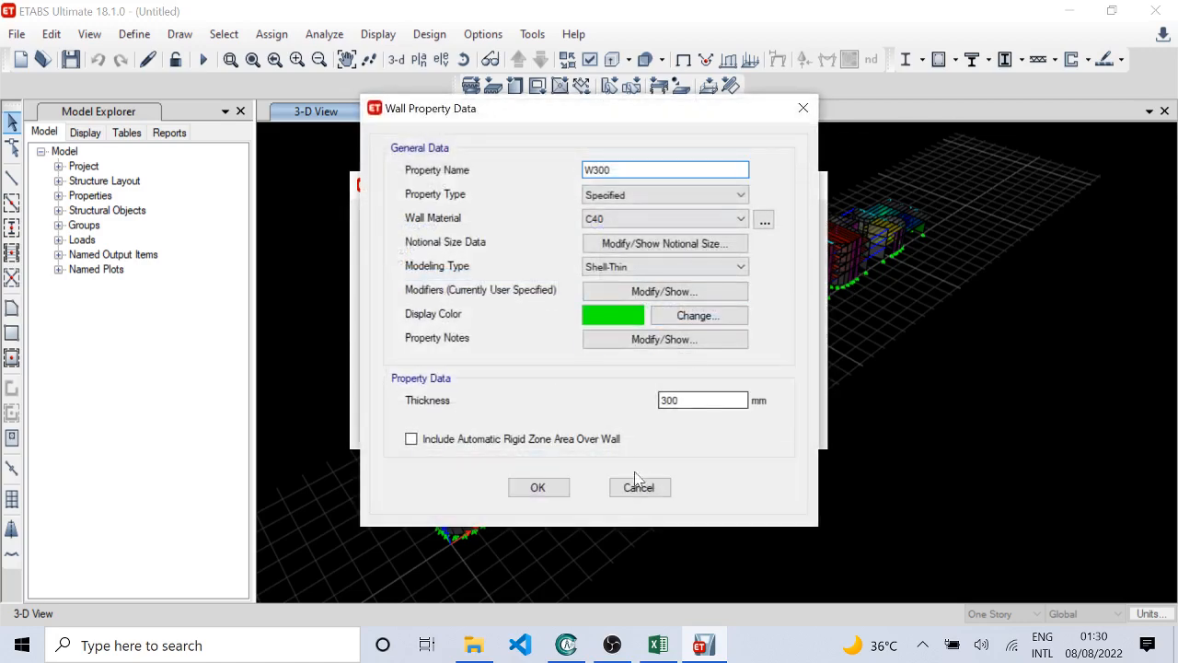
click(636, 482)
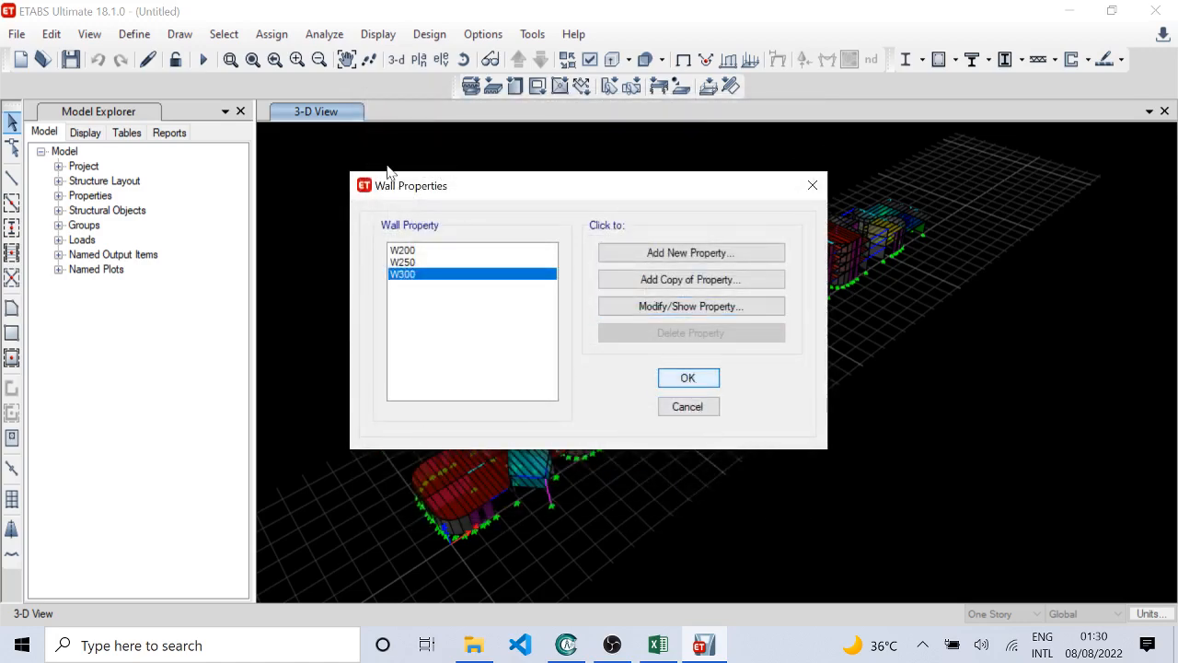
key(Escape)
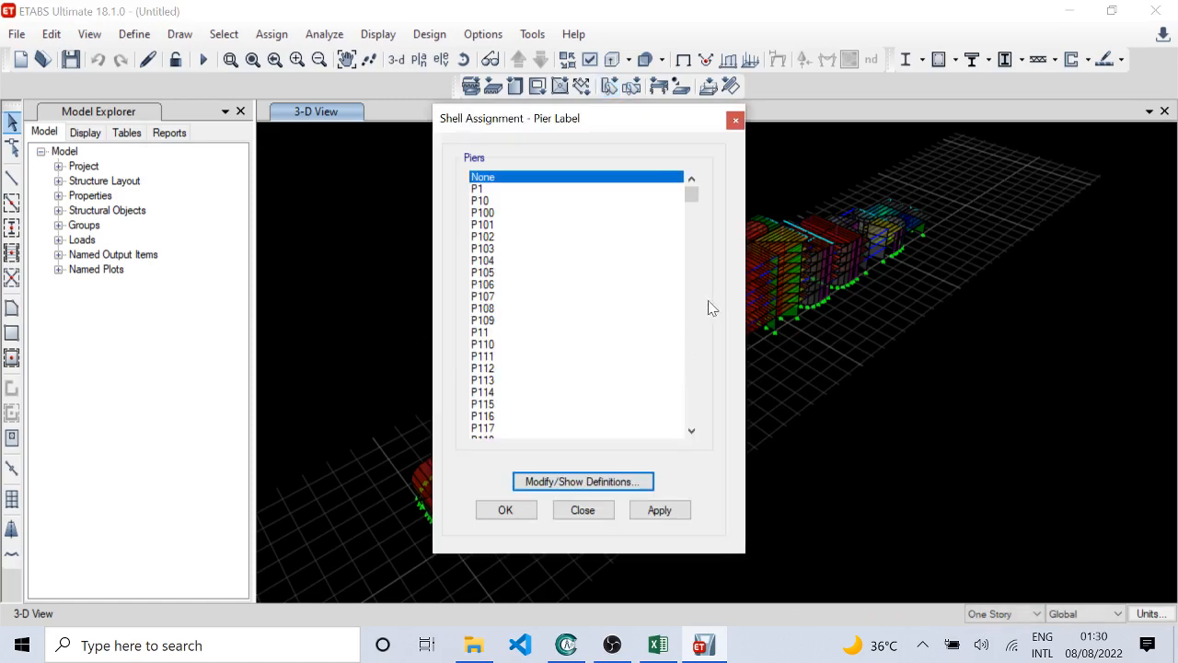
Step: Look through the lists of pier labels and spandrel labels without assigning any of them
drag(697, 195, 690, 430)
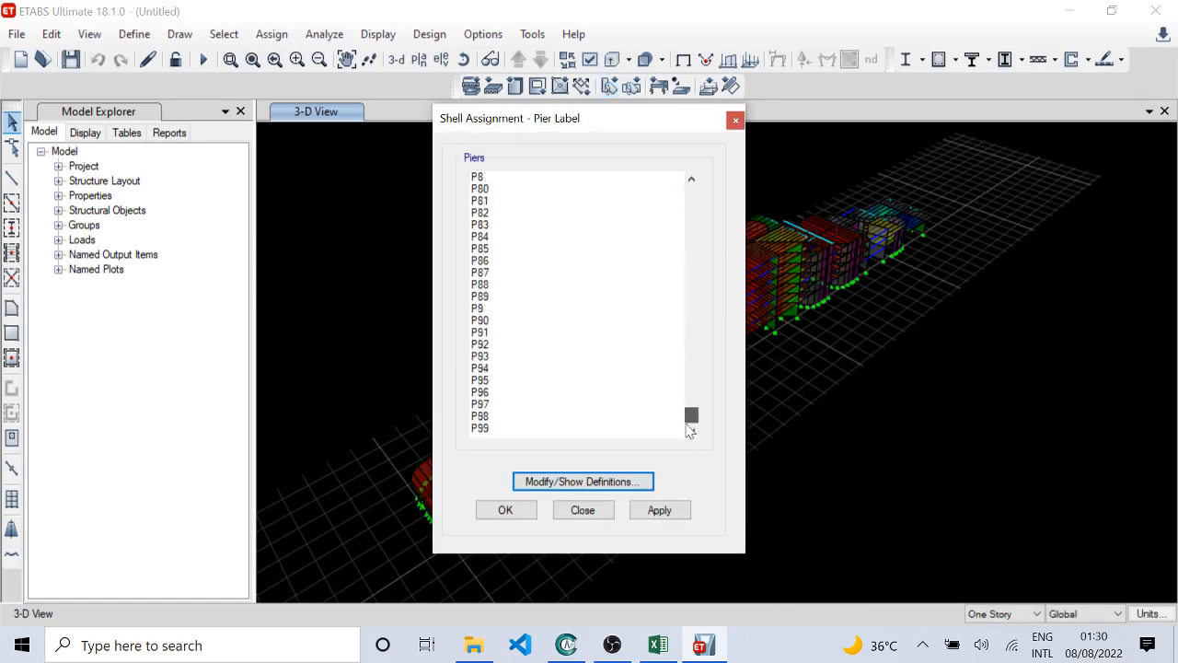
click(602, 507)
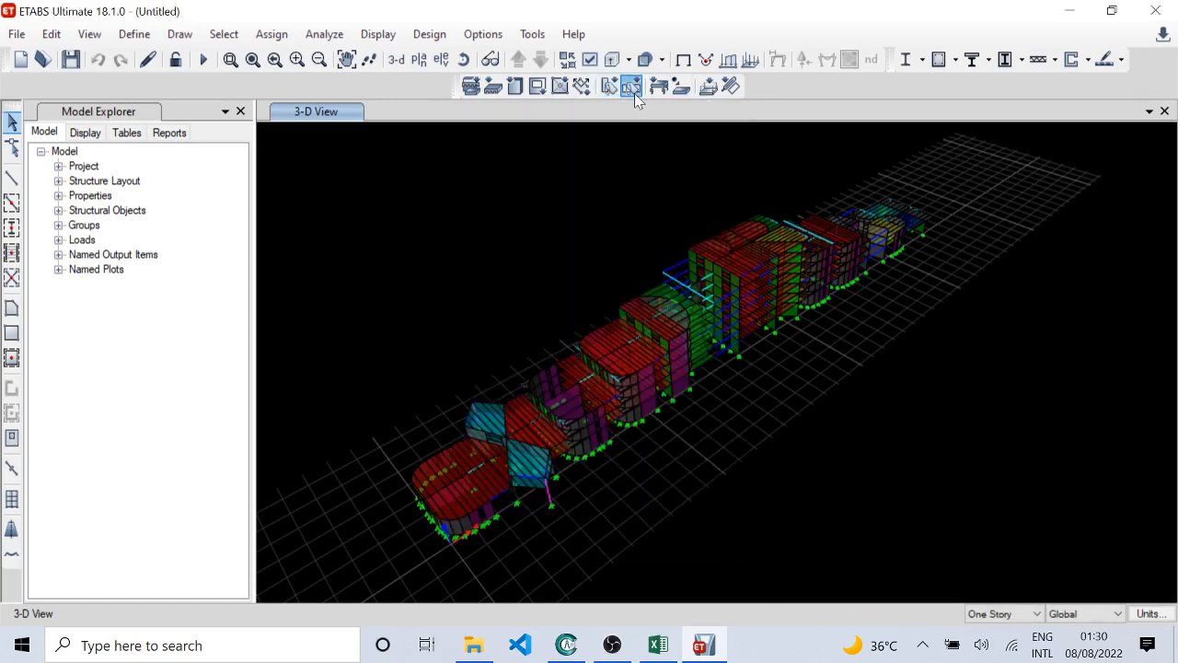
click(634, 93)
mouse_move(695, 196)
mouse_down()
mouse_move(691, 390)
mouse_move(691, 189)
mouse_up()
click(583, 510)
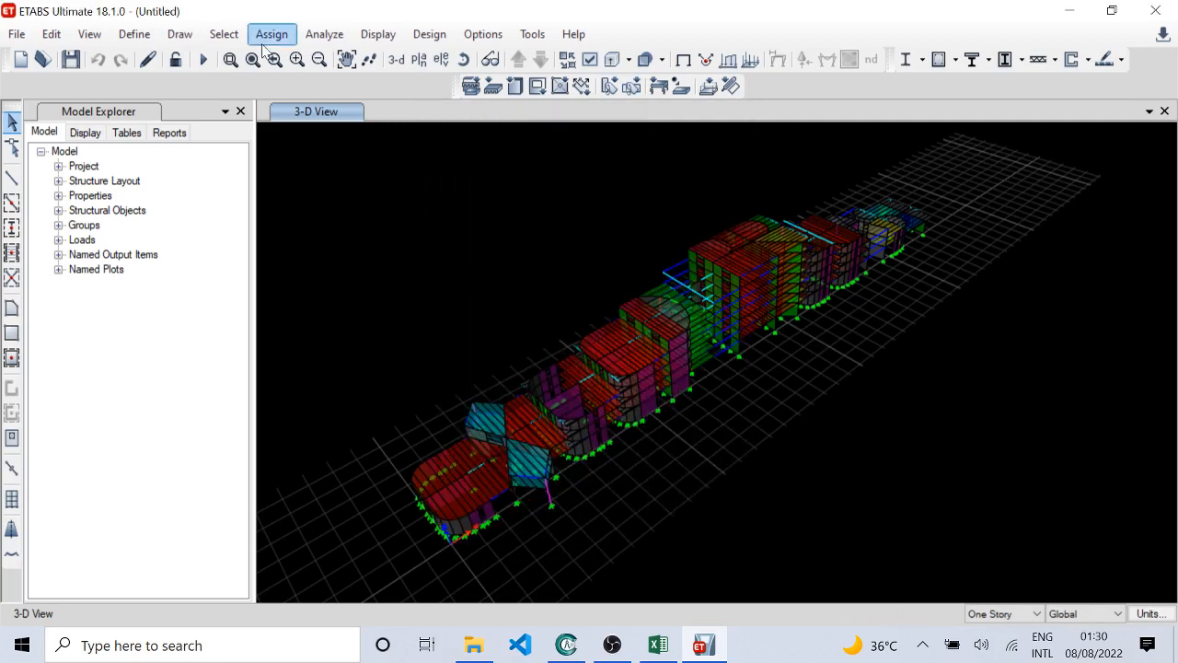
Step: Select all slabs with the S150, S200, S265, S320, S400 and S500 properties and show only the selected objects
click(224, 34)
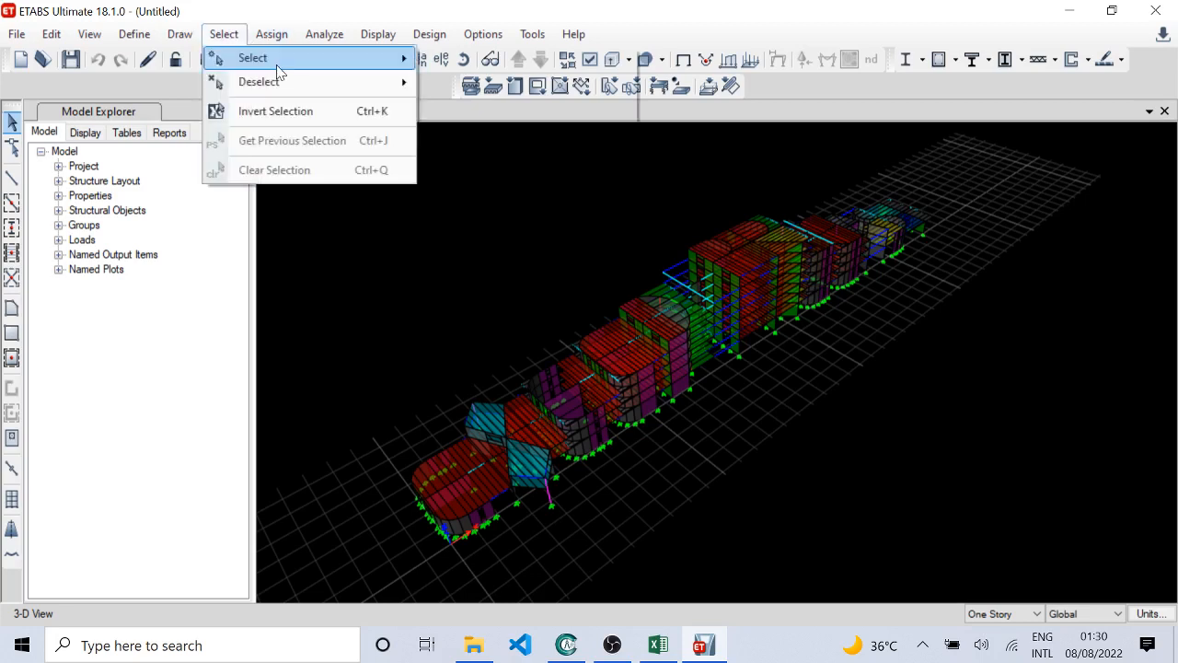
mouse_move(276, 58)
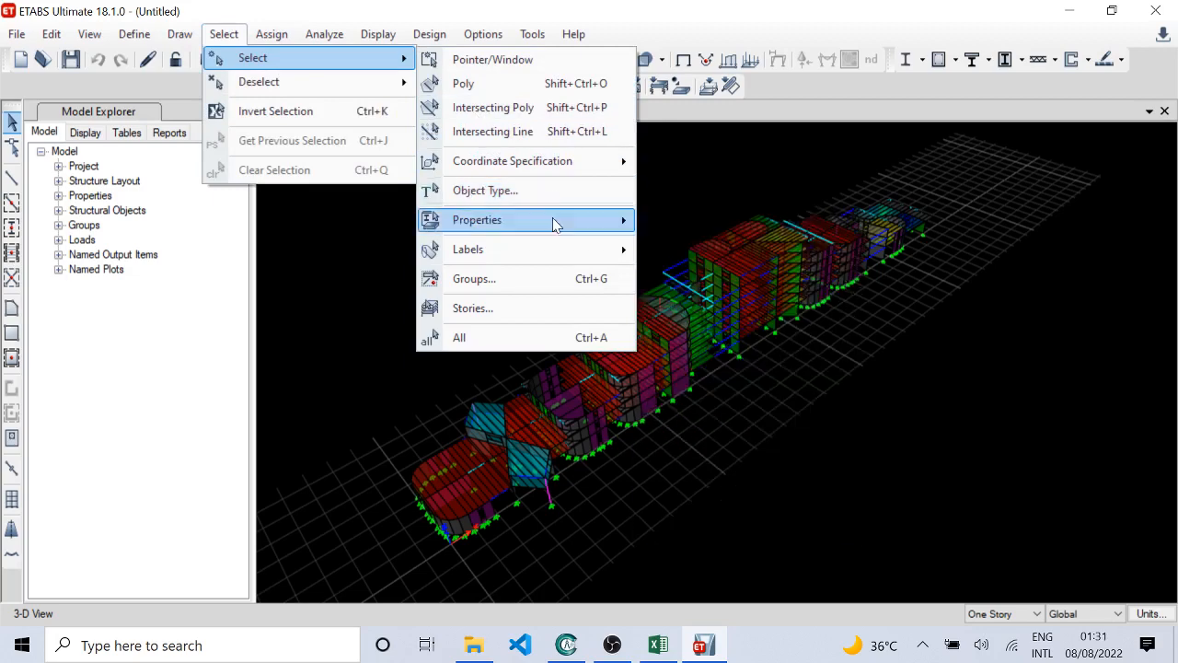
mouse_move(552, 221)
click(692, 274)
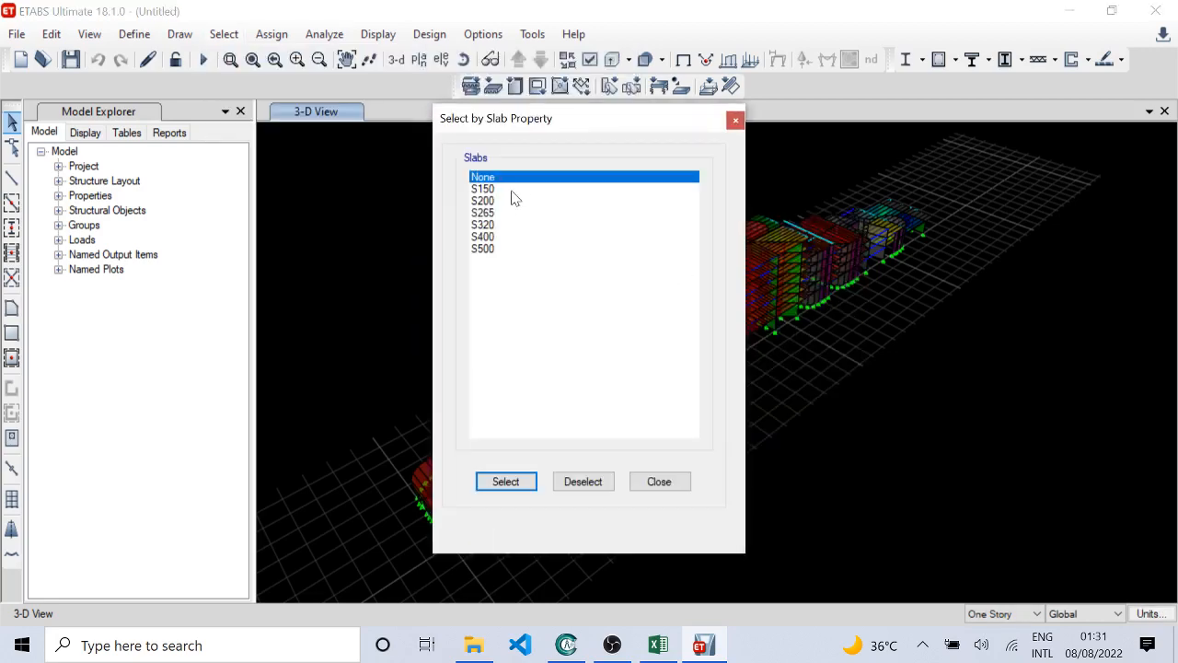
drag(511, 189, 512, 248)
click(505, 481)
right_click(928, 324)
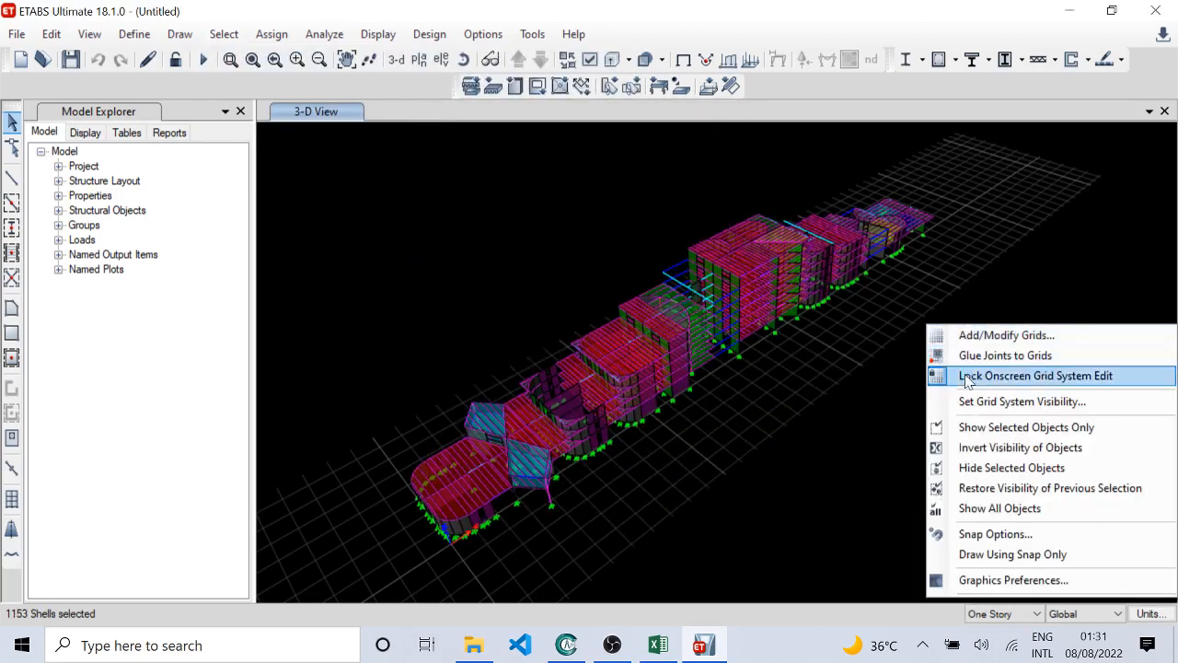
click(983, 423)
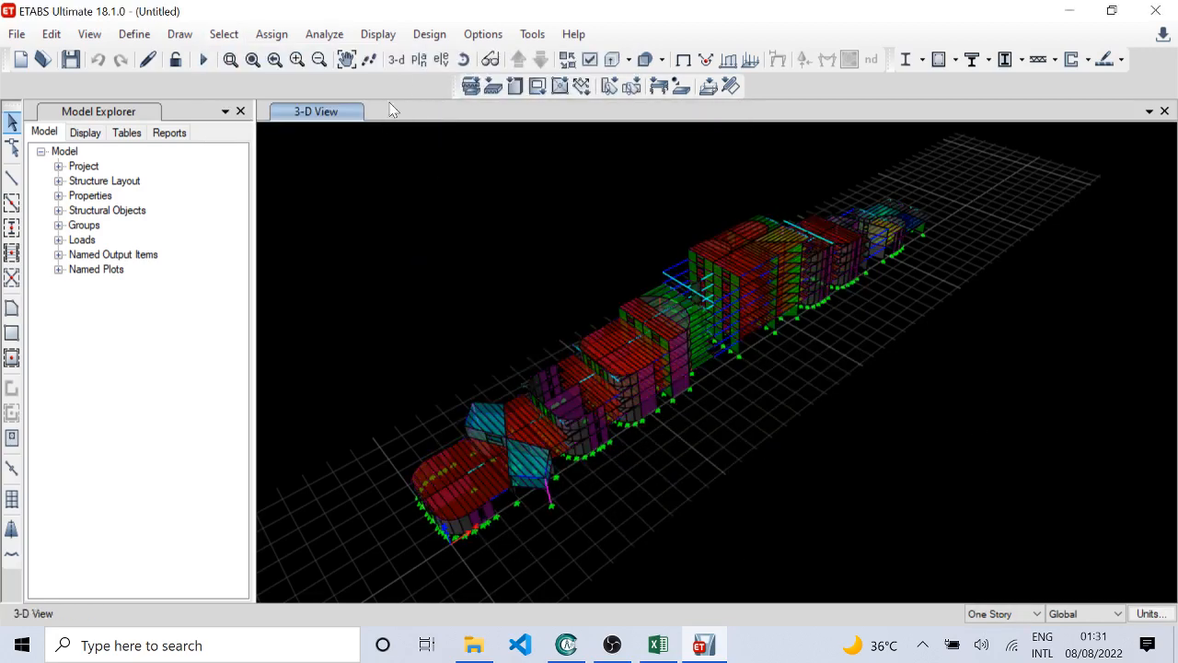
Step: Open the Story1 plan view and turn on the display of shell section names
click(419, 59)
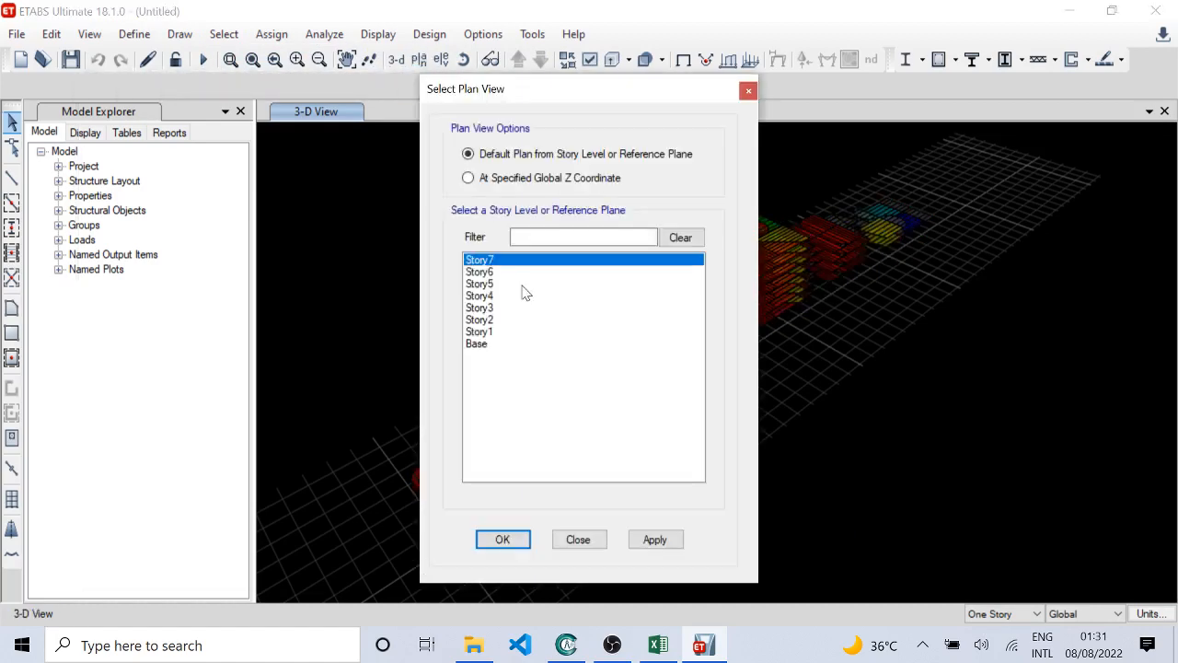
click(490, 333)
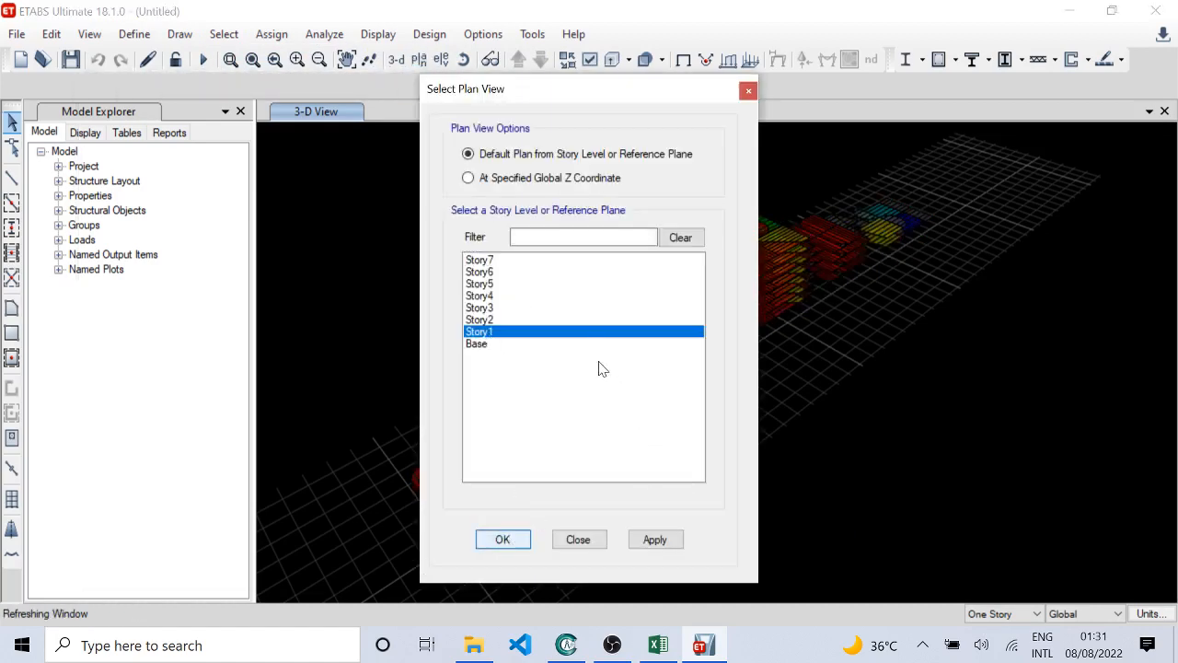
key(Return)
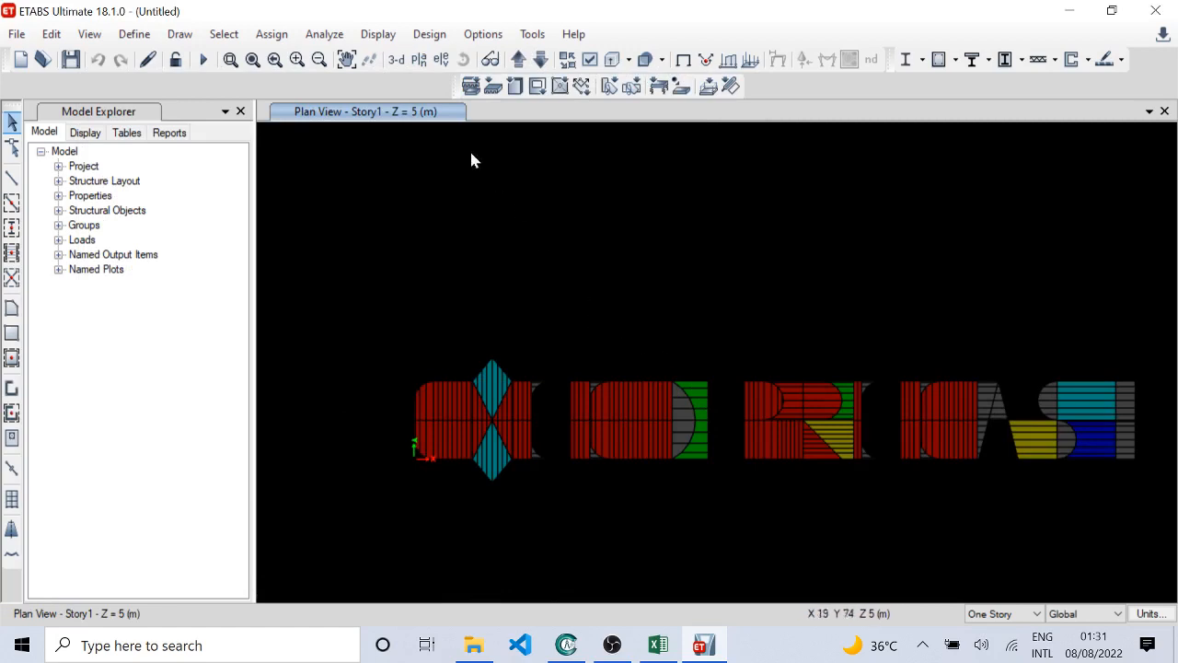
click(609, 89)
click(518, 68)
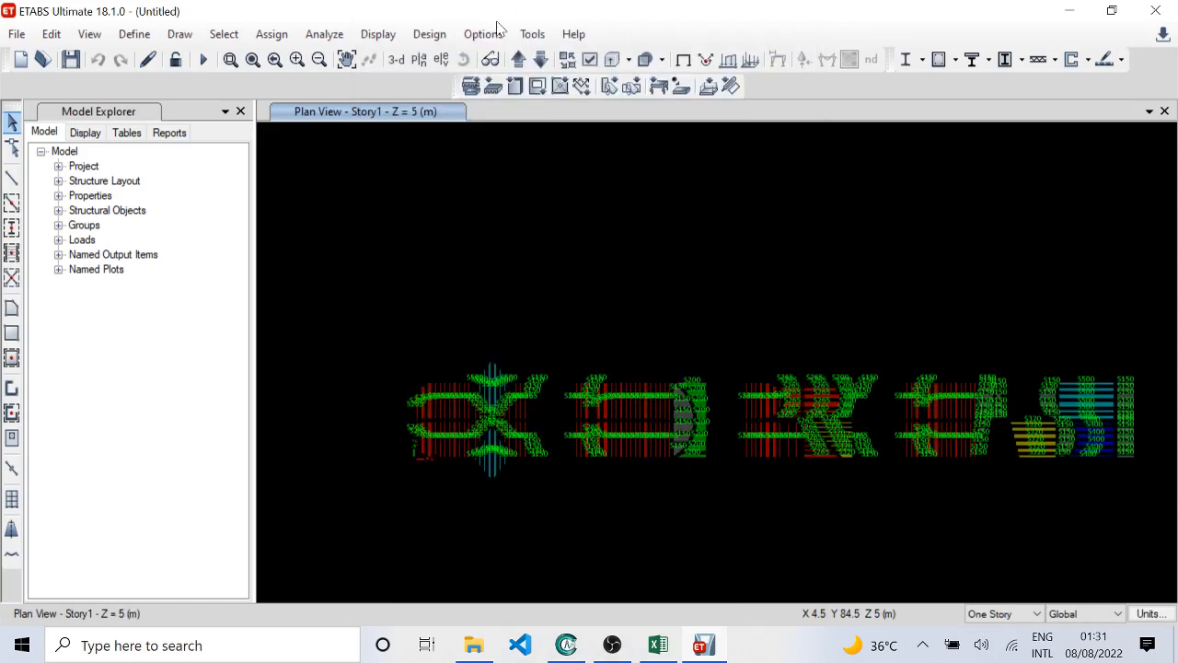
Step: Set the graphic font size to 8 points in the graphics preferences
click(491, 35)
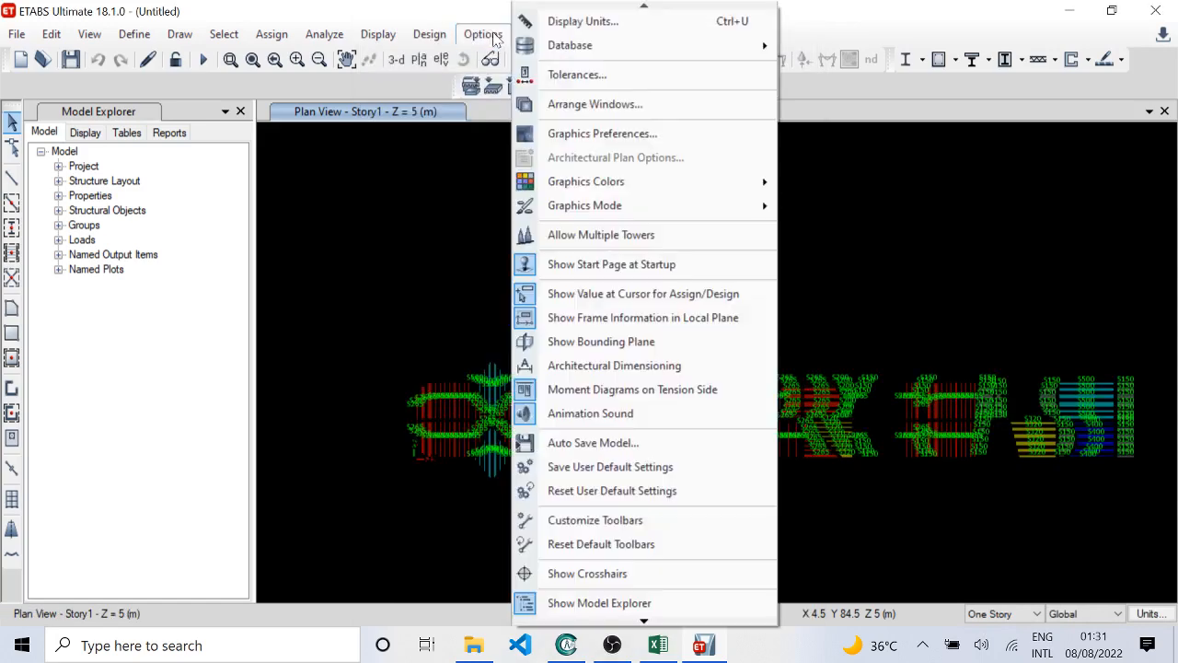
click(478, 16)
click(483, 34)
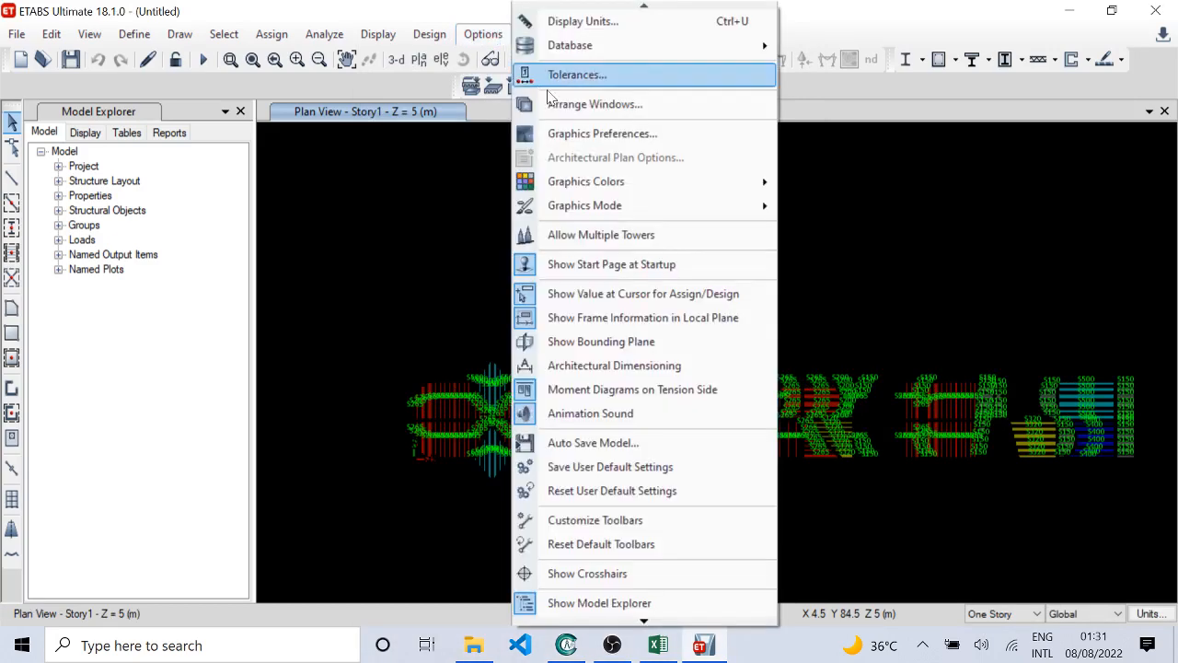
click(635, 134)
key(Tab)
key(Tab)
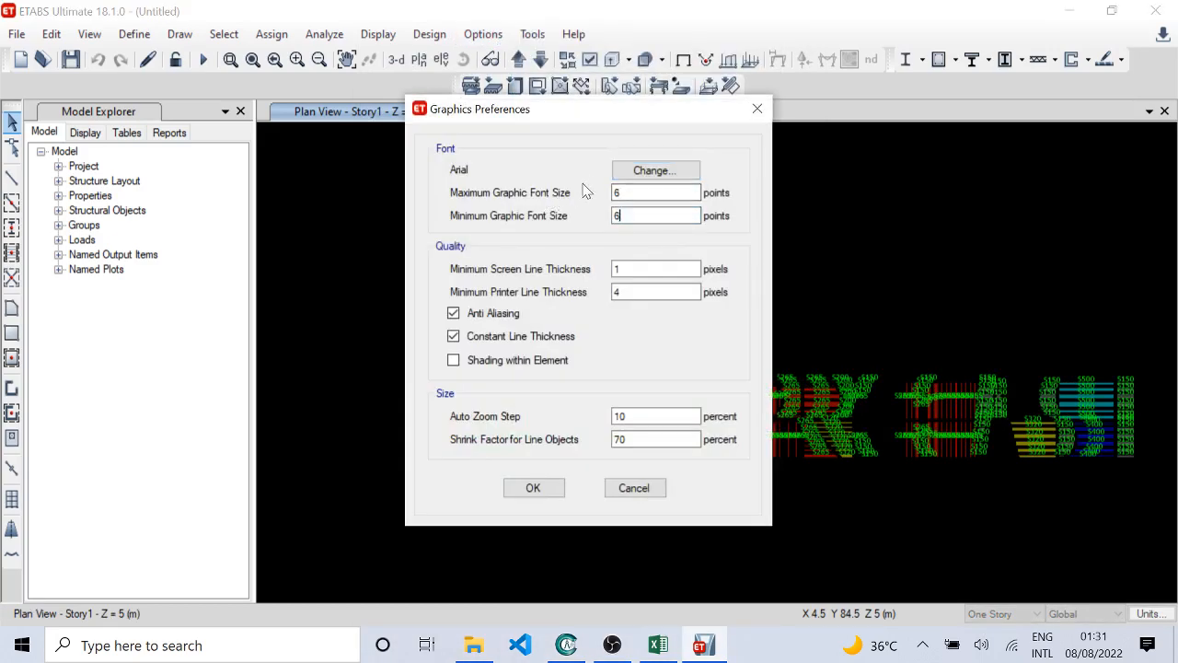
text(8)
click(533, 487)
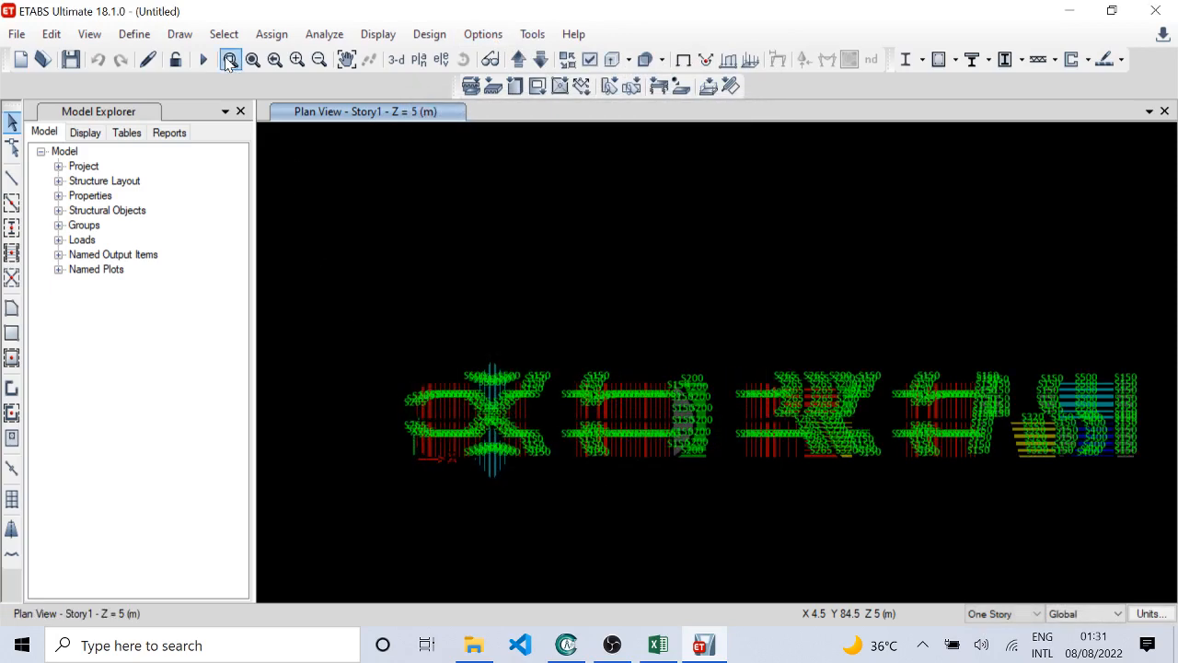
Step: Examine the section names on the first letter's slabs and the adjoining diamond-shaped slabs in the Story1 plan
click(230, 59)
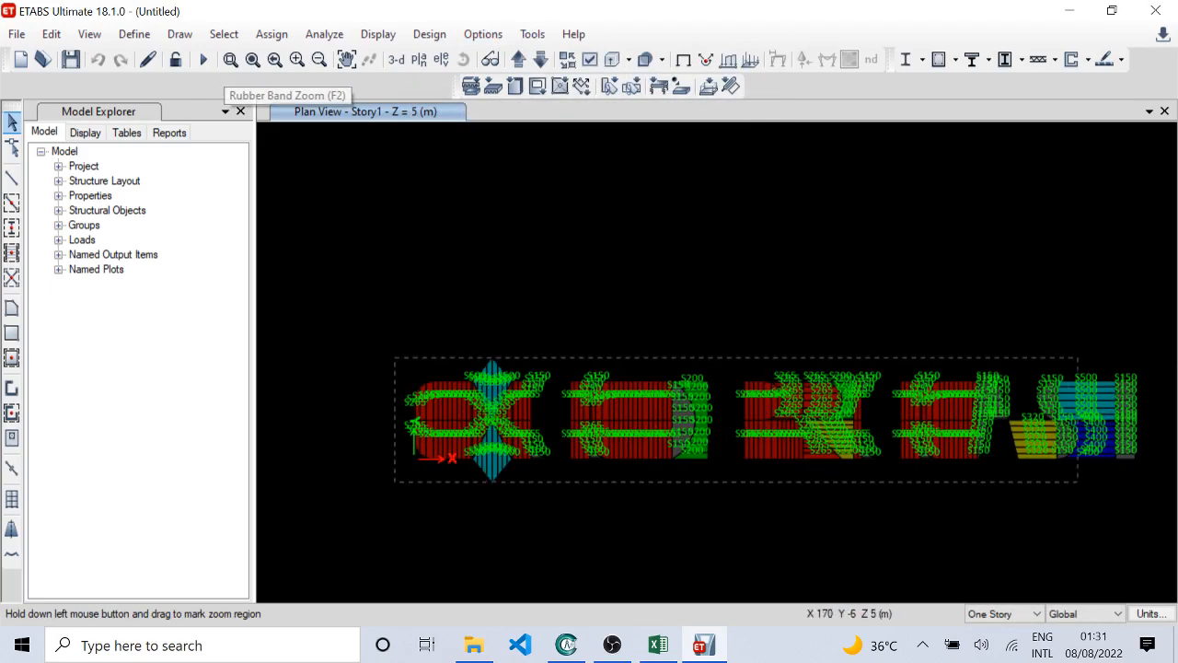
drag(1078, 481, 1152, 490)
scroll(307, 331, up, 3)
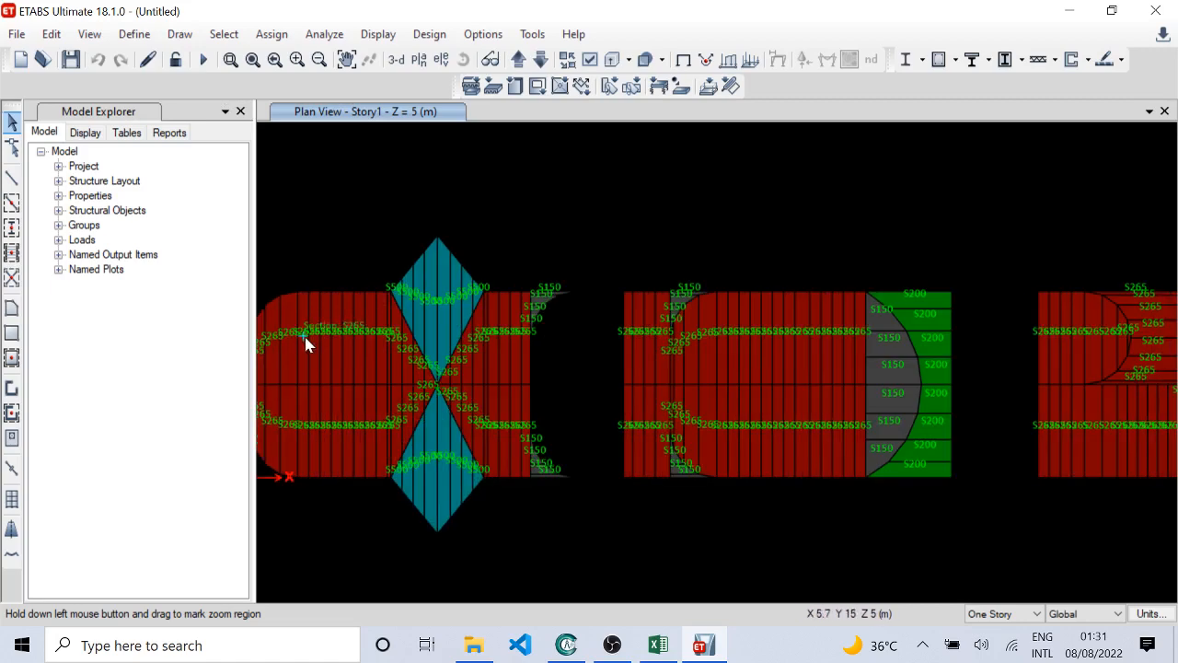
middle_drag(308, 350, 537, 338)
scroll(586, 370, up, 1)
scroll(498, 366, up, 1)
scroll(515, 359, down, 1)
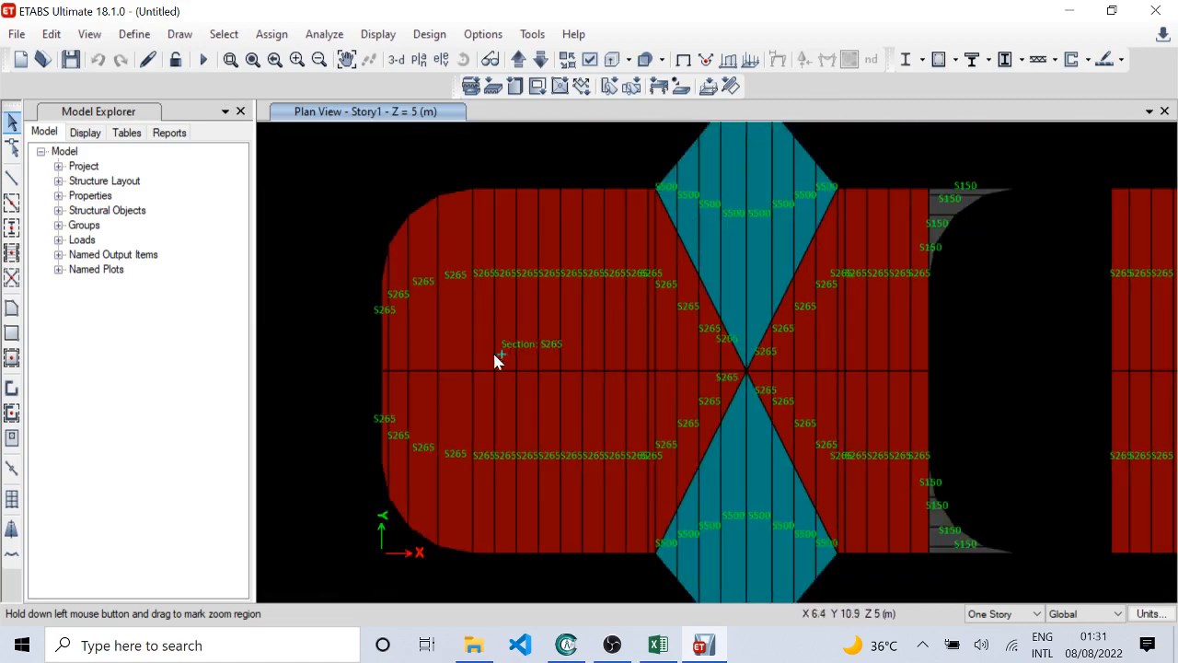
scroll(679, 358, up, 2)
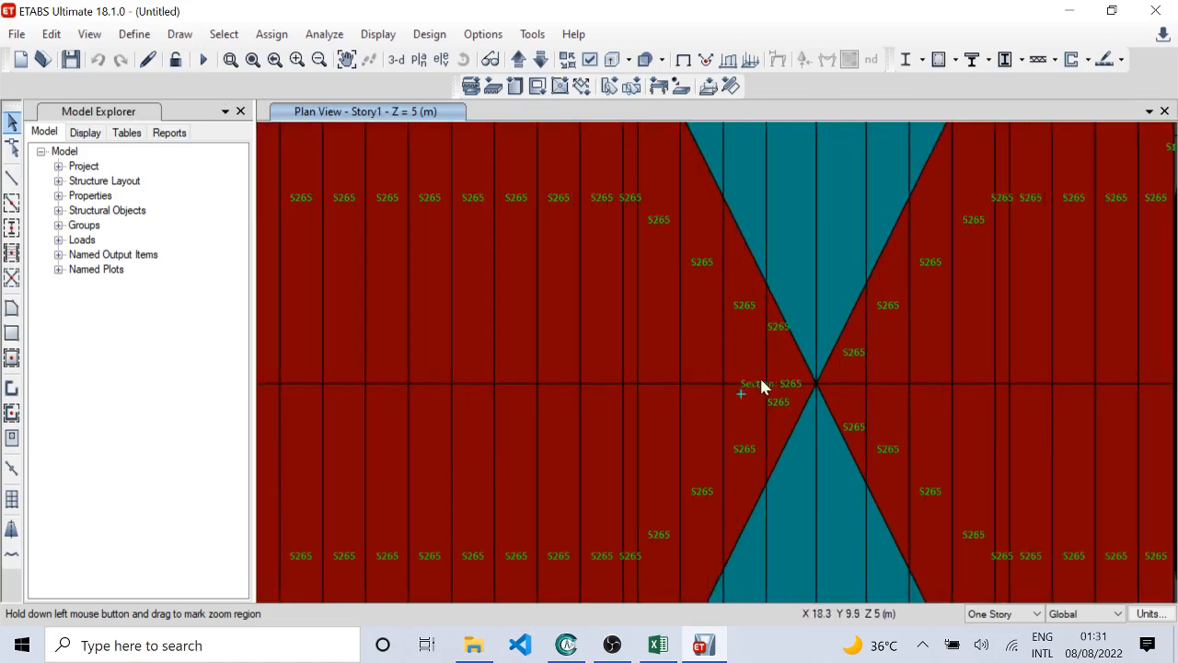
scroll(763, 335, up, 2)
scroll(635, 396, down, 2)
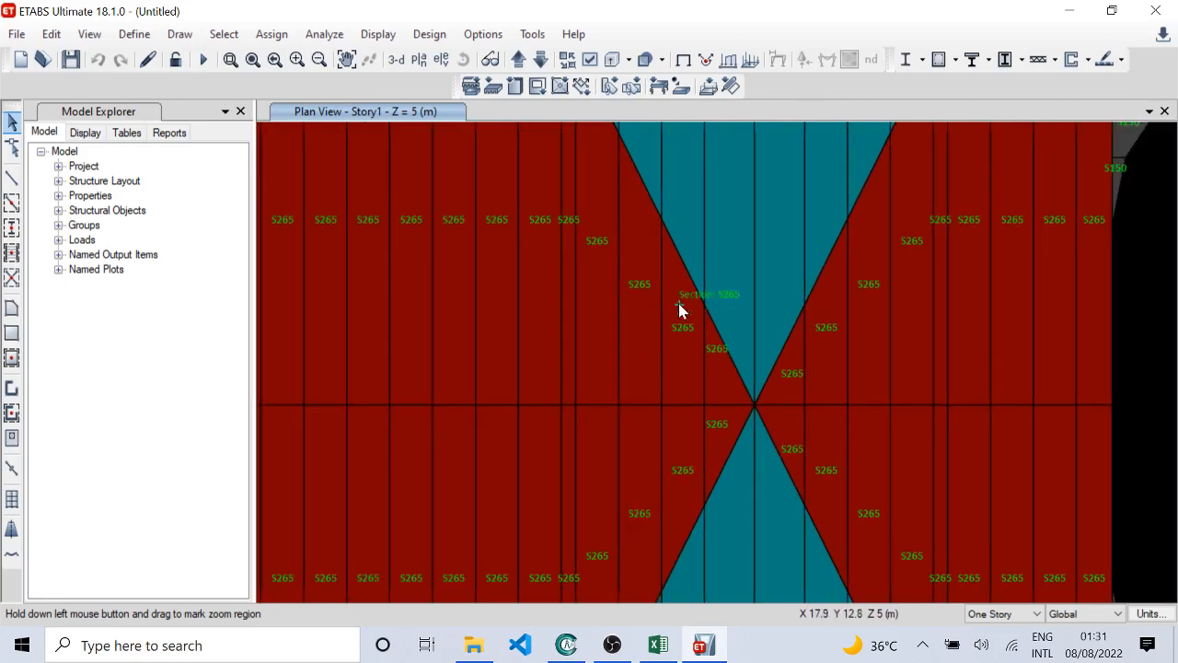
middle_drag(678, 310, 598, 194)
middle_drag(638, 421, 640, 137)
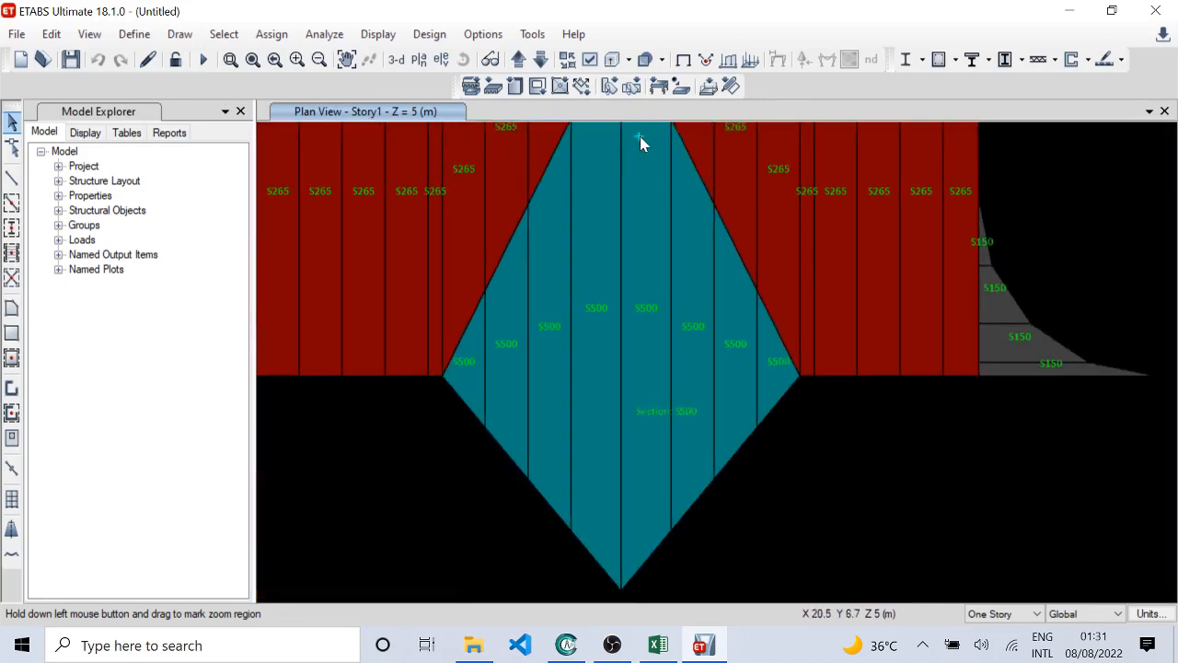
Step: Examine the section names on the slabs beside the diamonds and at the next block's curved corners in the Story1 plan
middle_drag(652, 191, 477, 442)
middle_drag(722, 264, 541, 535)
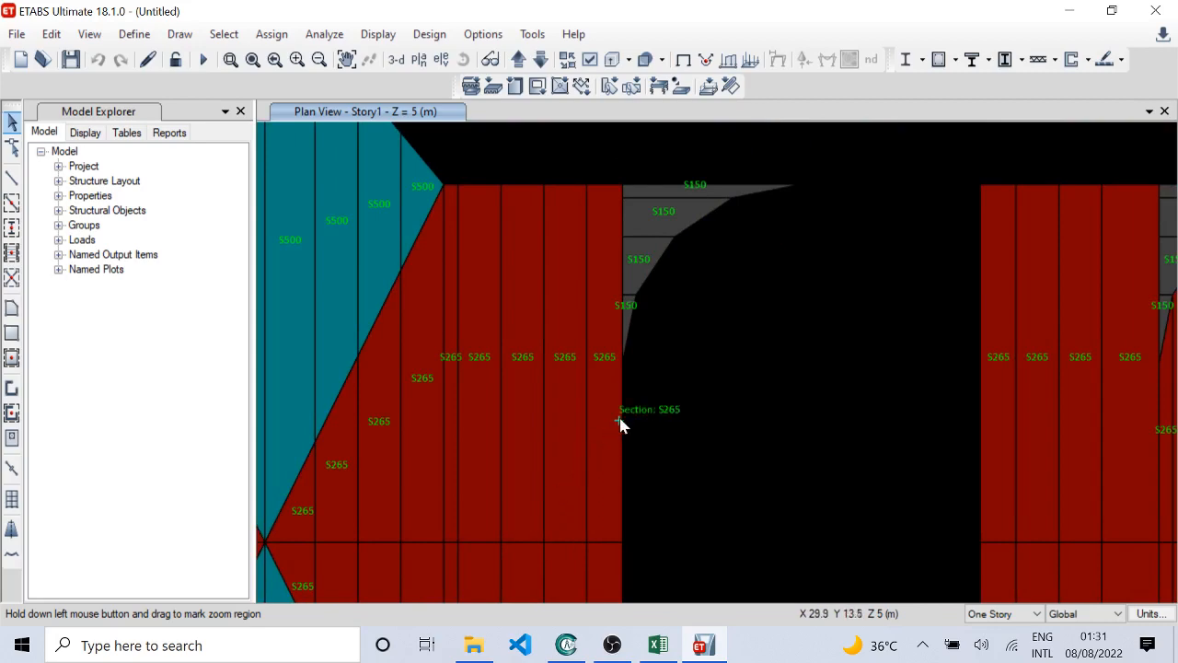
middle_drag(620, 421, 517, 235)
scroll(517, 237, down, 2)
middle_drag(708, 438, 692, 350)
scroll(718, 353, up, 2)
middle_drag(922, 337, 736, 414)
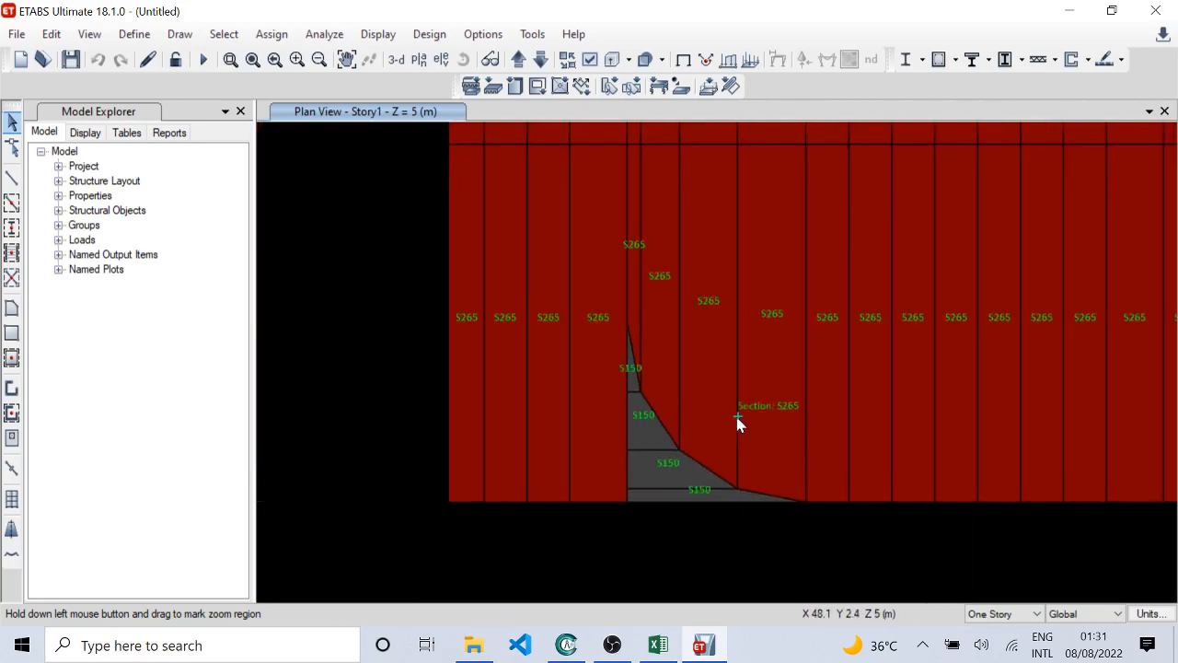
middle_drag(725, 353, 641, 440)
middle_drag(646, 312, 657, 463)
middle_drag(669, 319, 657, 478)
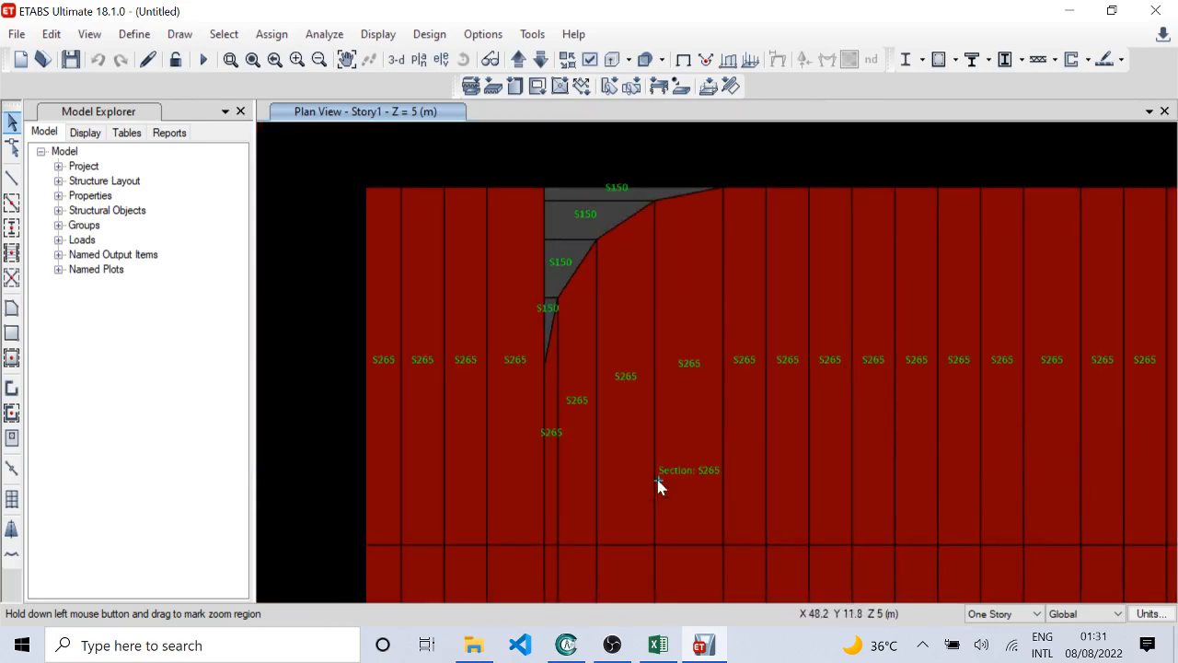
Step: Examine the section names across the D-shaped block and its curved outer edge slabs in the Story1 plan
middle_drag(848, 429, 758, 347)
middle_drag(920, 427, 779, 323)
middle_drag(875, 404, 819, 381)
middle_drag(623, 402, 832, 394)
middle_drag(747, 412, 639, 369)
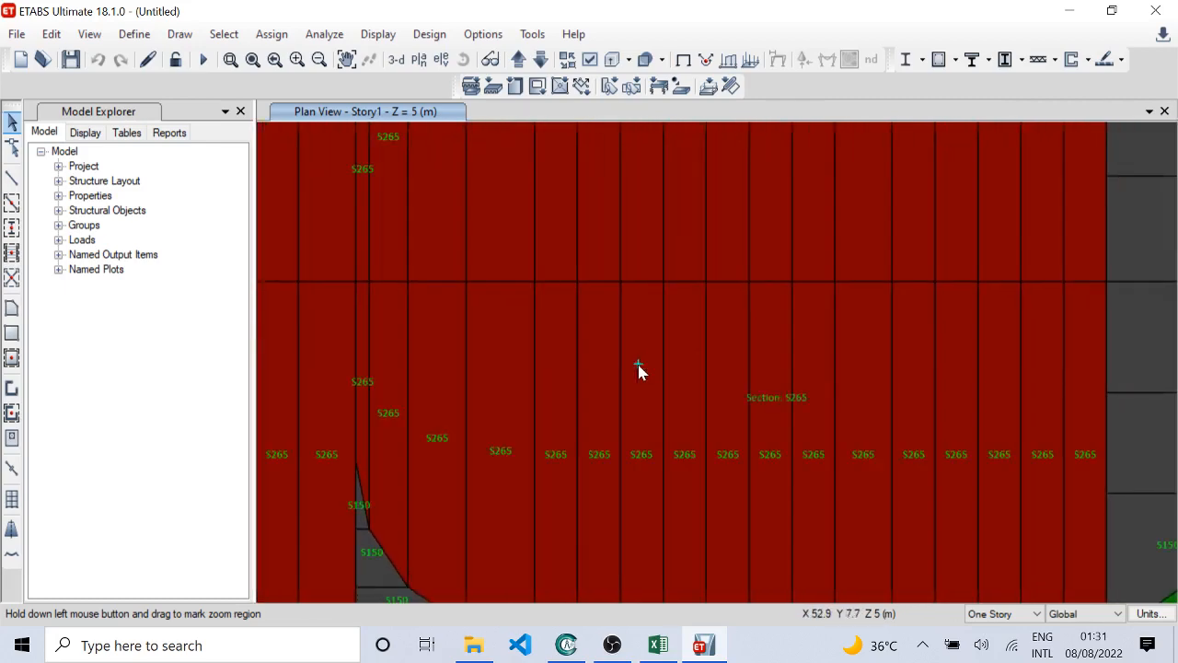
middle_drag(885, 372, 792, 425)
scroll(782, 389, down, 3)
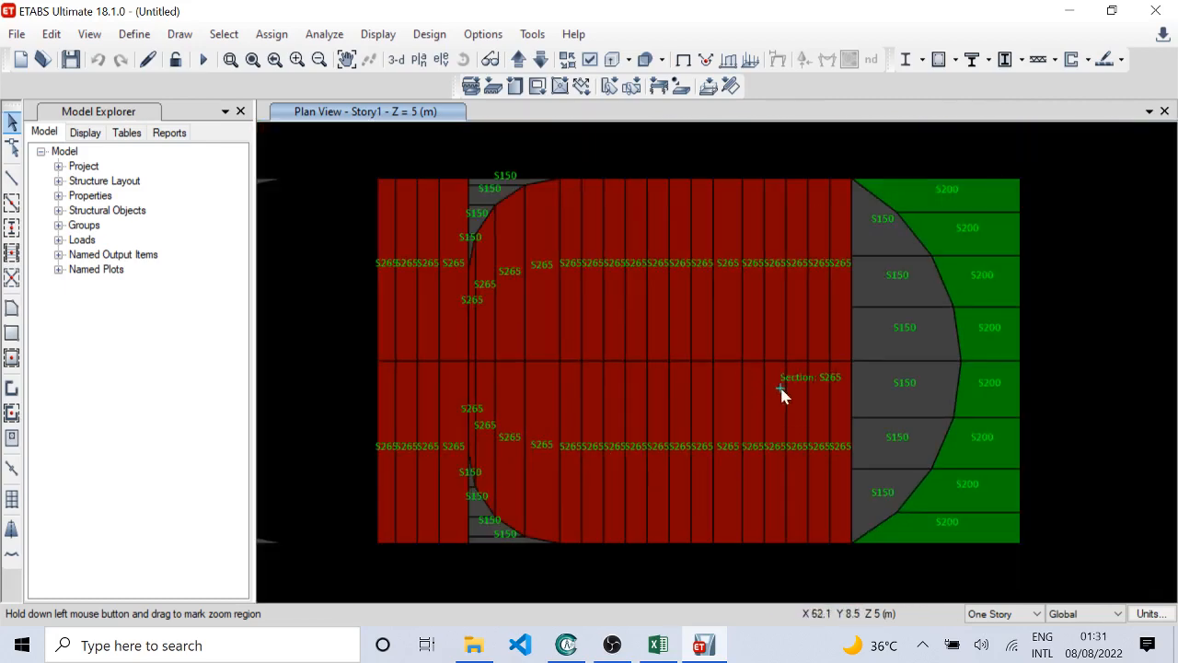
scroll(911, 346, up, 2)
scroll(623, 386, down, 1)
middle_drag(623, 387, 724, 394)
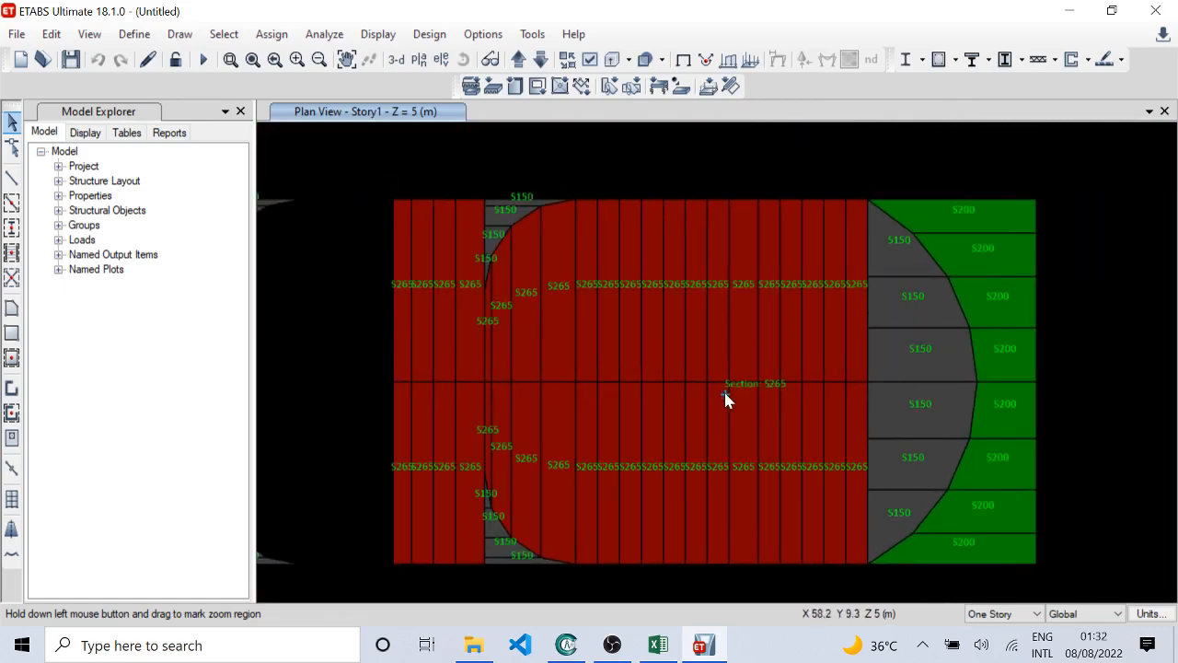
scroll(986, 390, up, 2)
scroll(982, 393, down, 2)
Step: Examine the section names on the R-shaped block and the remaining letters' slabs in the Story1 plan
middle_drag(1009, 391, 569, 401)
middle_drag(890, 391, 720, 360)
scroll(816, 334, up, 2)
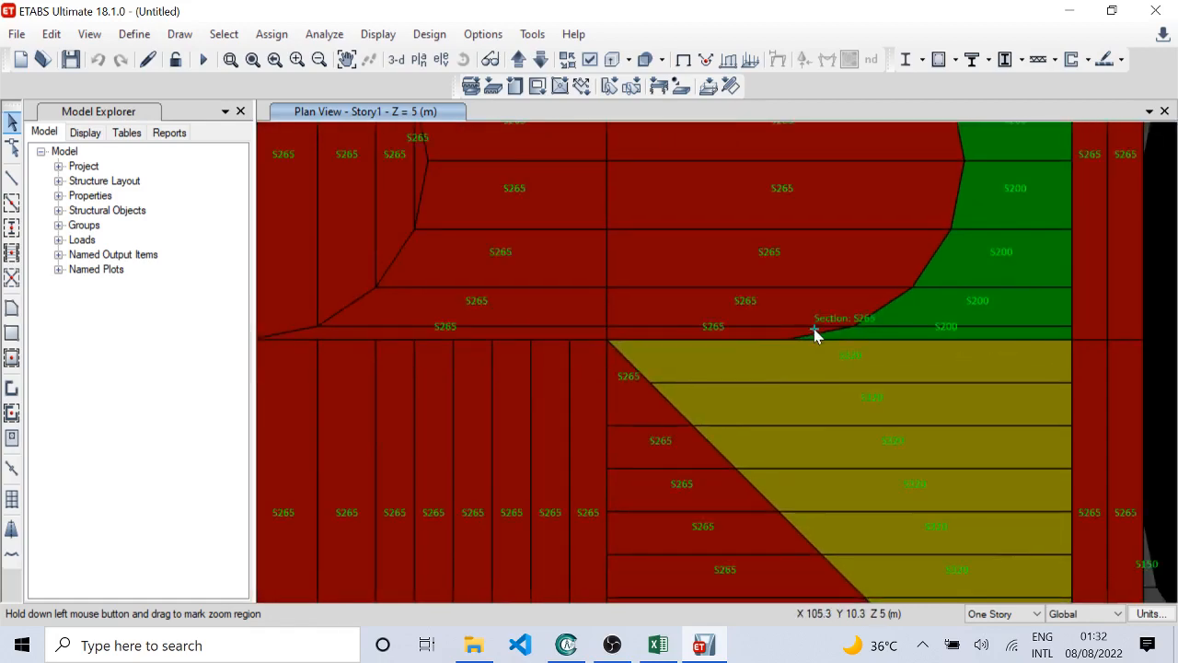
scroll(881, 337, down, 3)
scroll(895, 351, up, 1)
middle_drag(895, 346, 566, 342)
middle_drag(808, 353, 603, 349)
middle_drag(900, 361, 705, 377)
middle_drag(943, 361, 876, 356)
middle_drag(602, 376, 850, 368)
Step: Open the Story2 plan and examine the slab section names from the last letters back to the first diamonds
click(518, 60)
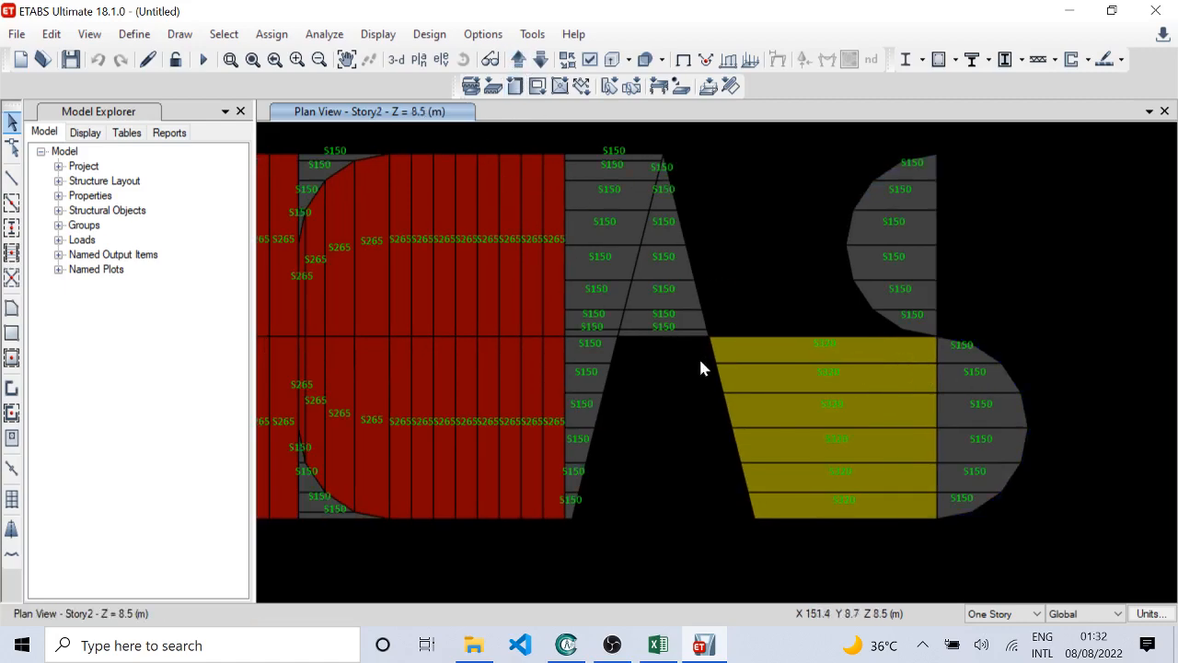
middle_drag(531, 371, 736, 394)
middle_drag(560, 393, 833, 382)
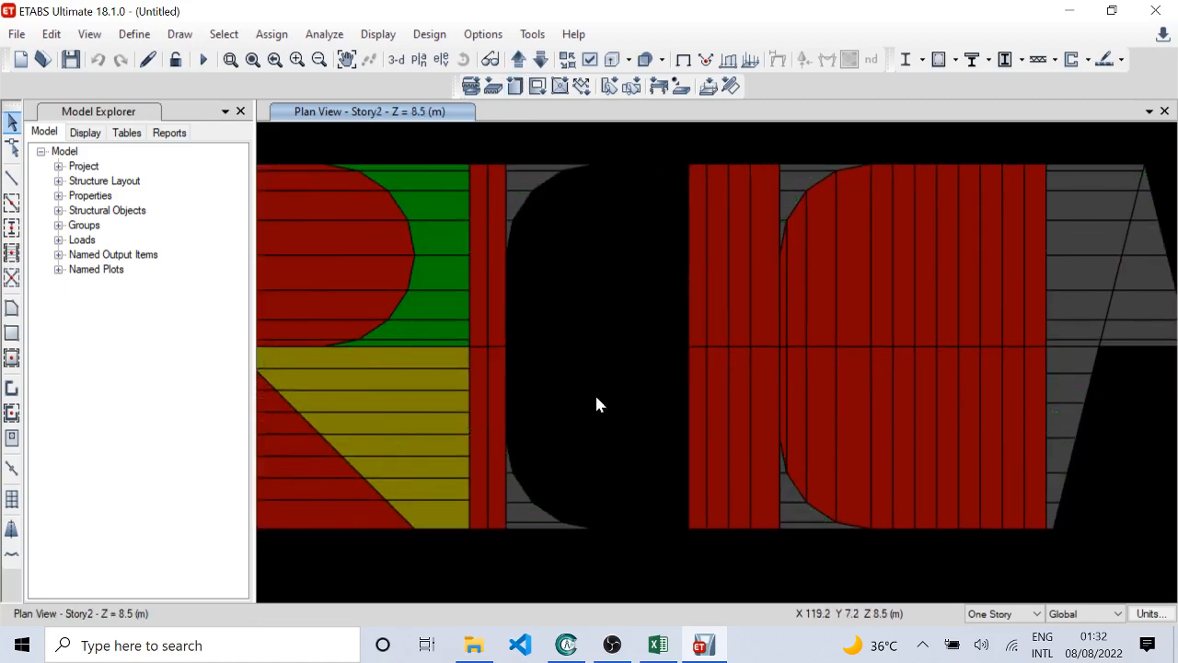
middle_drag(595, 393, 748, 385)
middle_drag(469, 394, 866, 378)
scroll(505, 364, up, 1)
middle_drag(440, 367, 818, 385)
scroll(507, 362, down, 1)
middle_drag(530, 390, 975, 387)
middle_drag(650, 391, 995, 384)
middle_drag(667, 394, 714, 402)
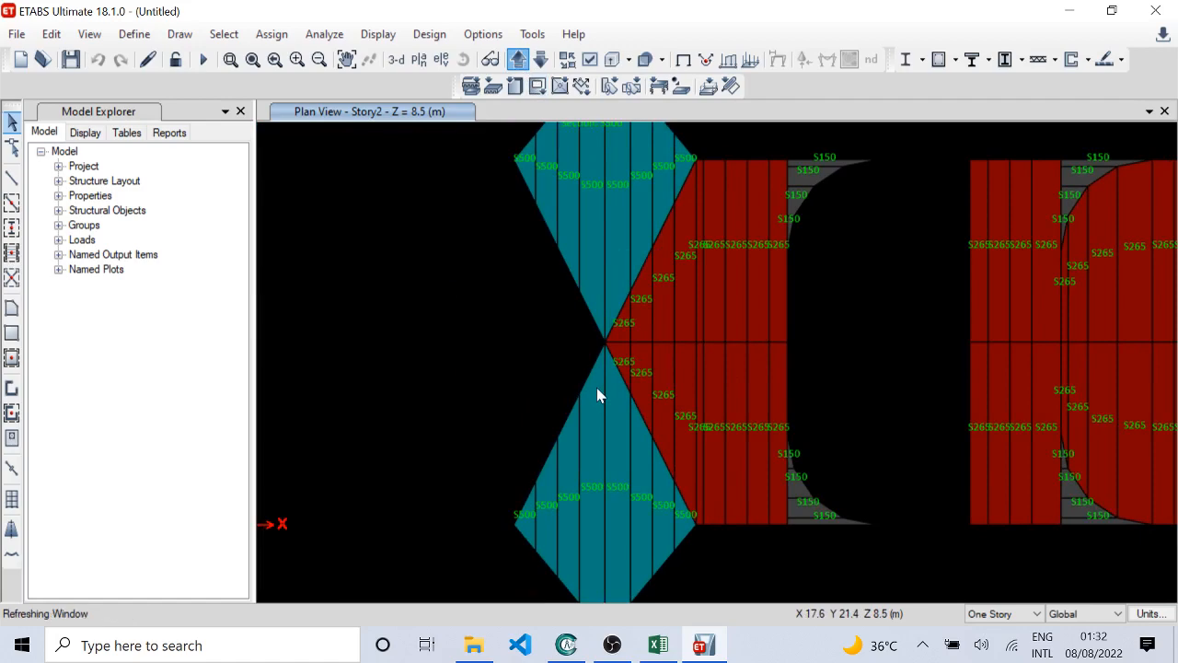
Step: Examine the slab section names across the letter blocks in the Story3 plan
middle_drag(1036, 358, 815, 364)
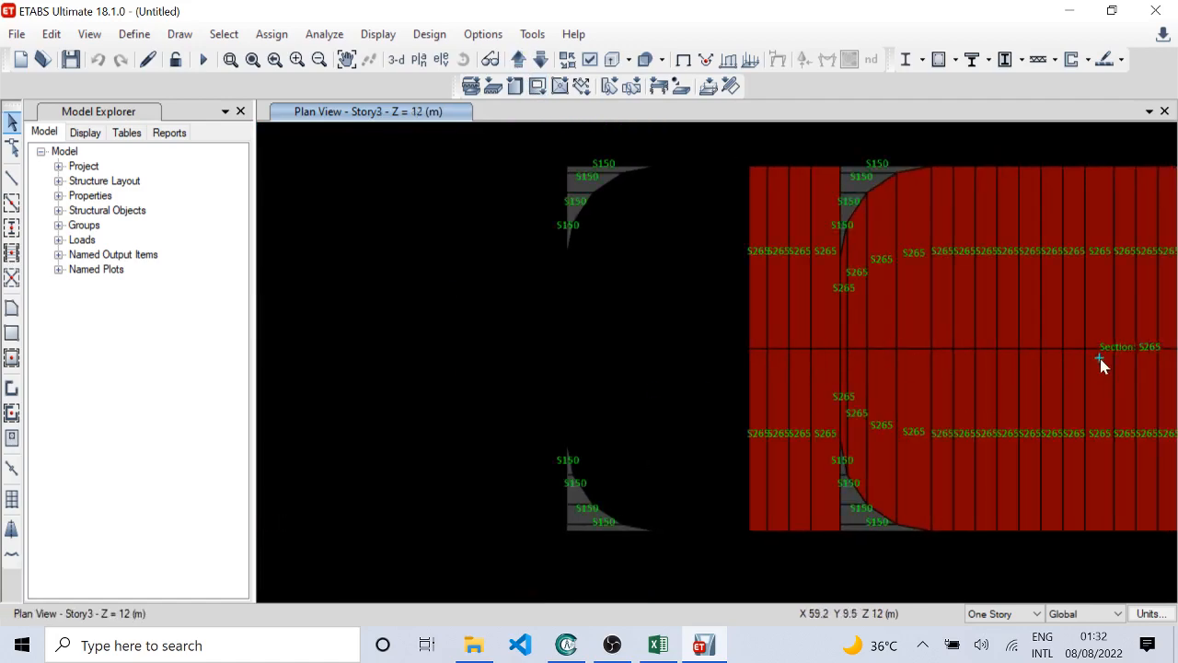
middle_drag(1101, 358, 864, 367)
middle_drag(1001, 370, 796, 343)
scroll(819, 355, up, 3)
scroll(823, 357, down, 3)
scroll(792, 341, up, 5)
scroll(851, 263, down, 4)
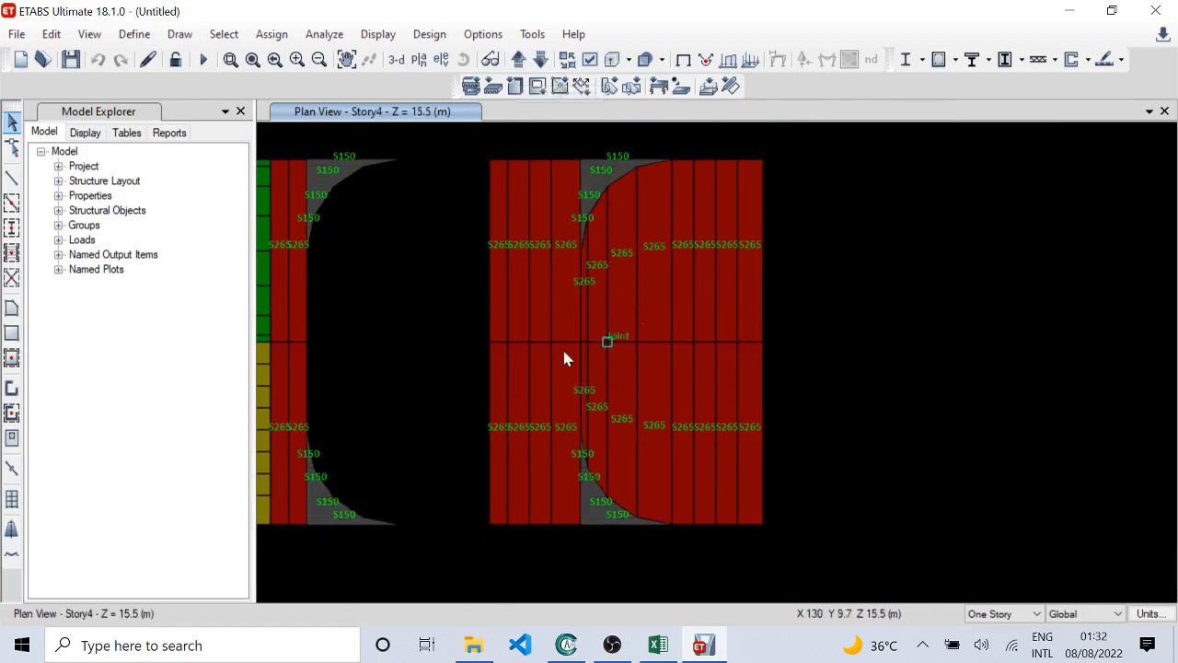
Step: Examine the slab section names in the Story4 plan, from the last block back to the D-shaped one
middle_drag(562, 358, 852, 379)
mouse_move(550, 375)
middle_down()
mouse_move(642, 385)
mouse_move(1075, 353)
middle_up()
middle_drag(641, 345, 936, 362)
scroll(937, 367, up, 1)
scroll(589, 239, down, 2)
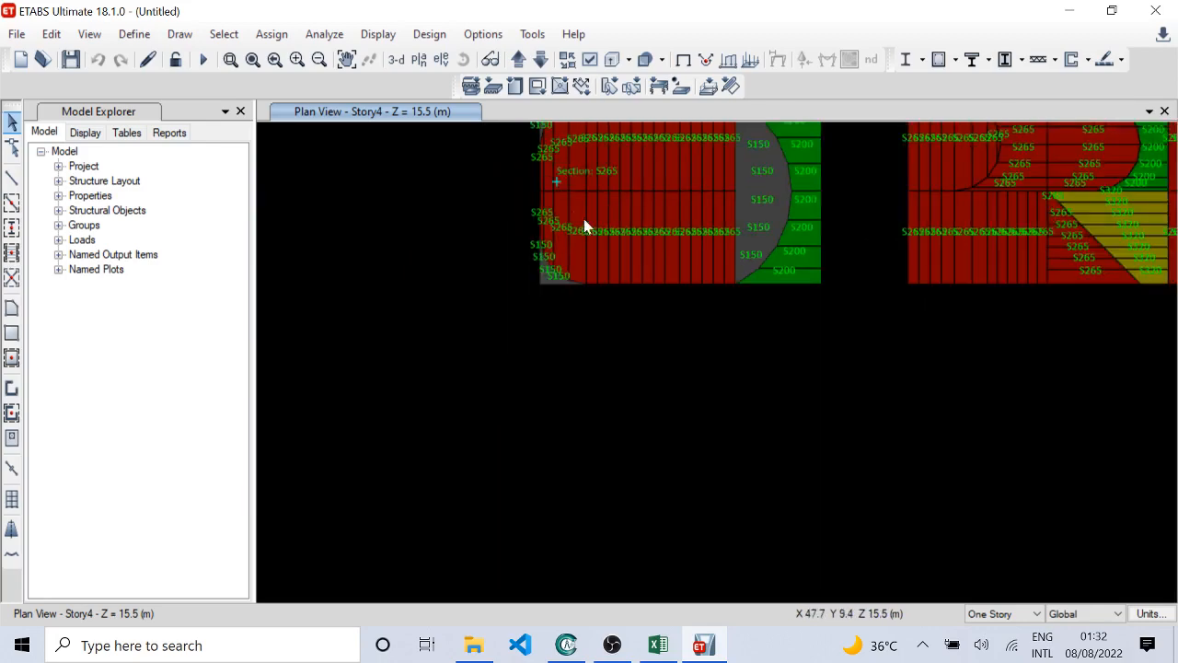
scroll(584, 226, up, 1)
middle_drag(518, 159, 461, 426)
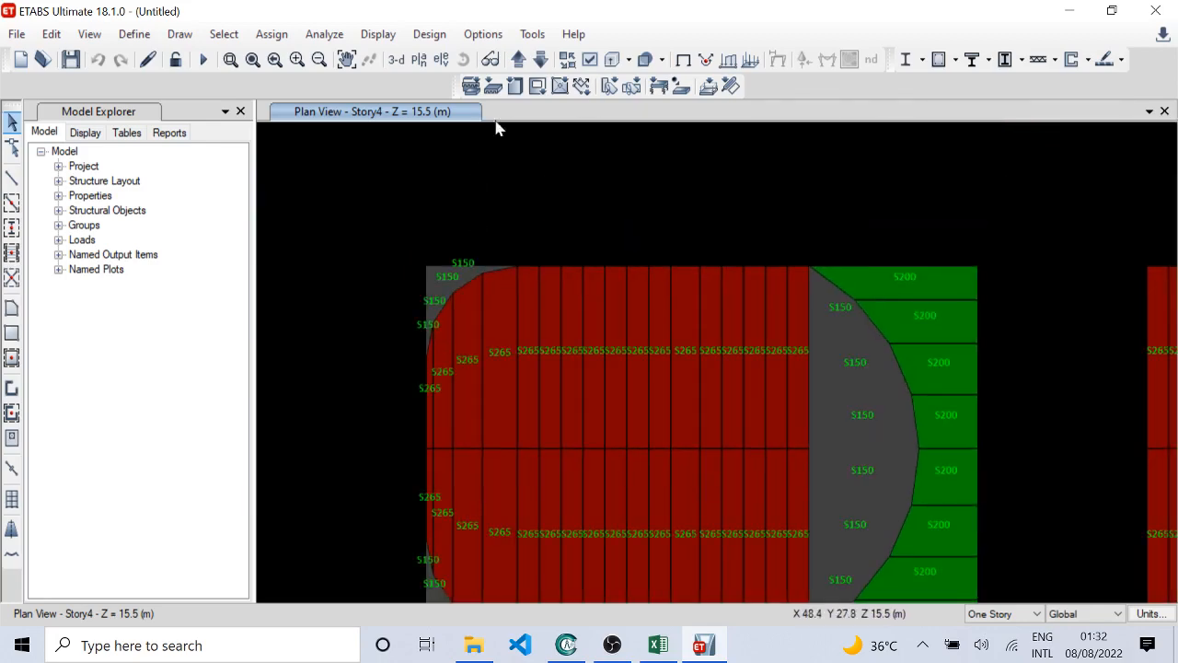
Step: Open the Story5 plan and examine the section names on the D-shaped and R-shaped blocks
click(519, 60)
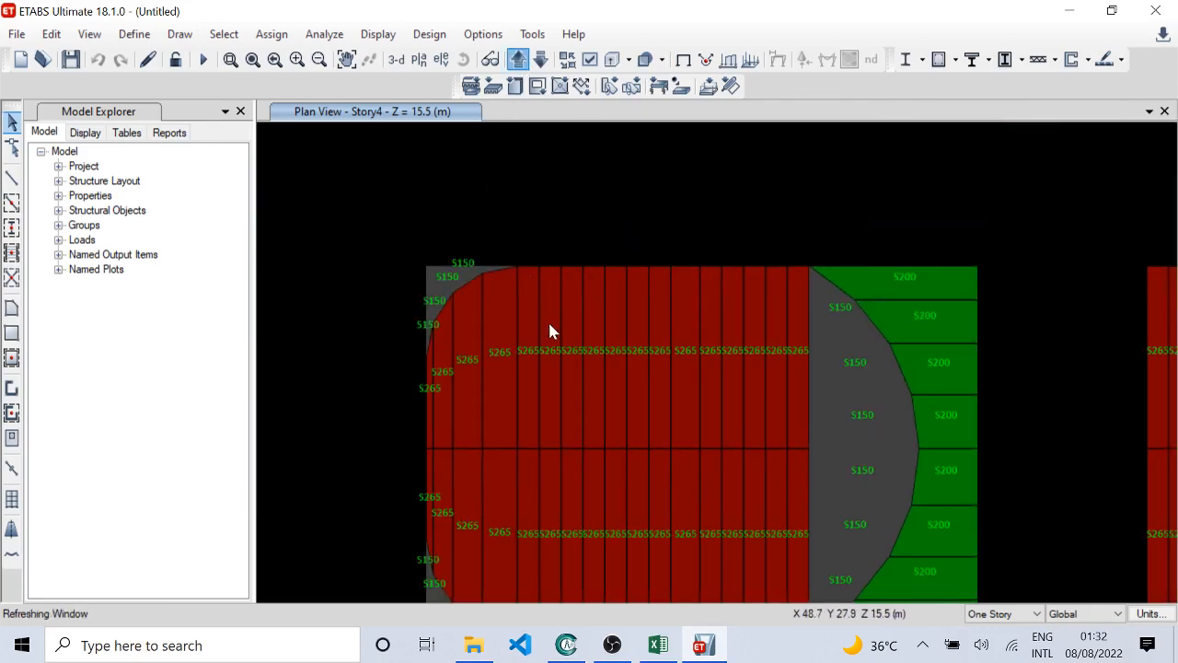
middle_drag(810, 403, 737, 307)
middle_drag(884, 343, 725, 357)
middle_drag(926, 368, 730, 367)
middle_drag(1032, 366, 912, 373)
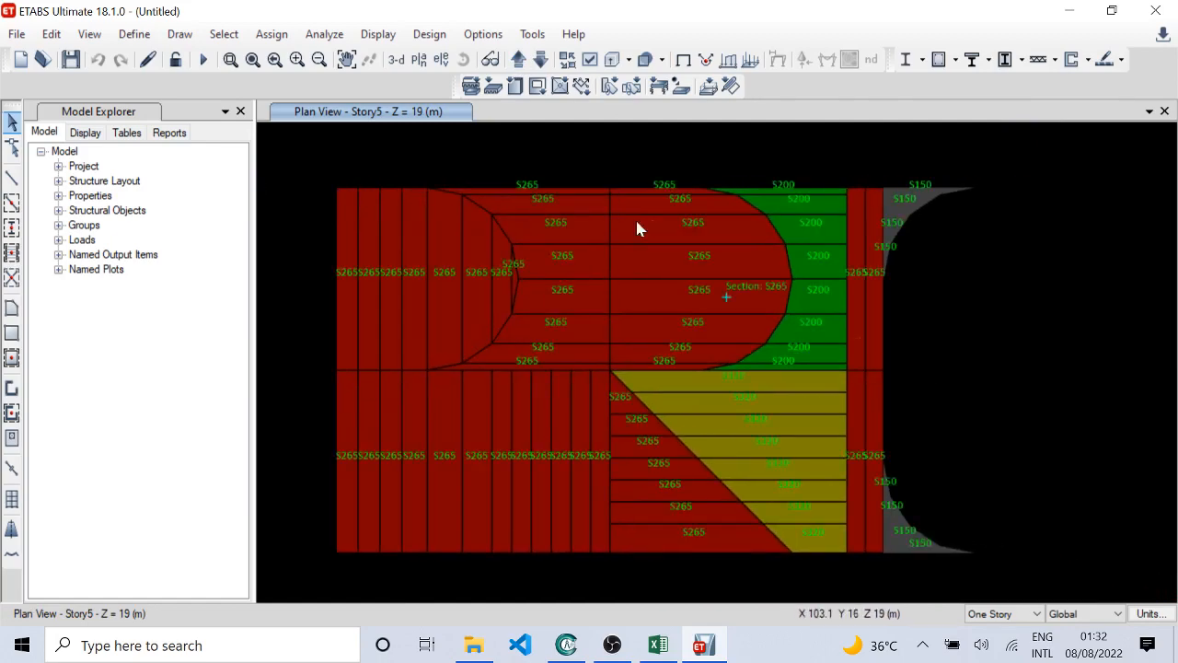
Step: Examine the R-shaped block's slab section names in the Story6 and Story7 plans
click(519, 59)
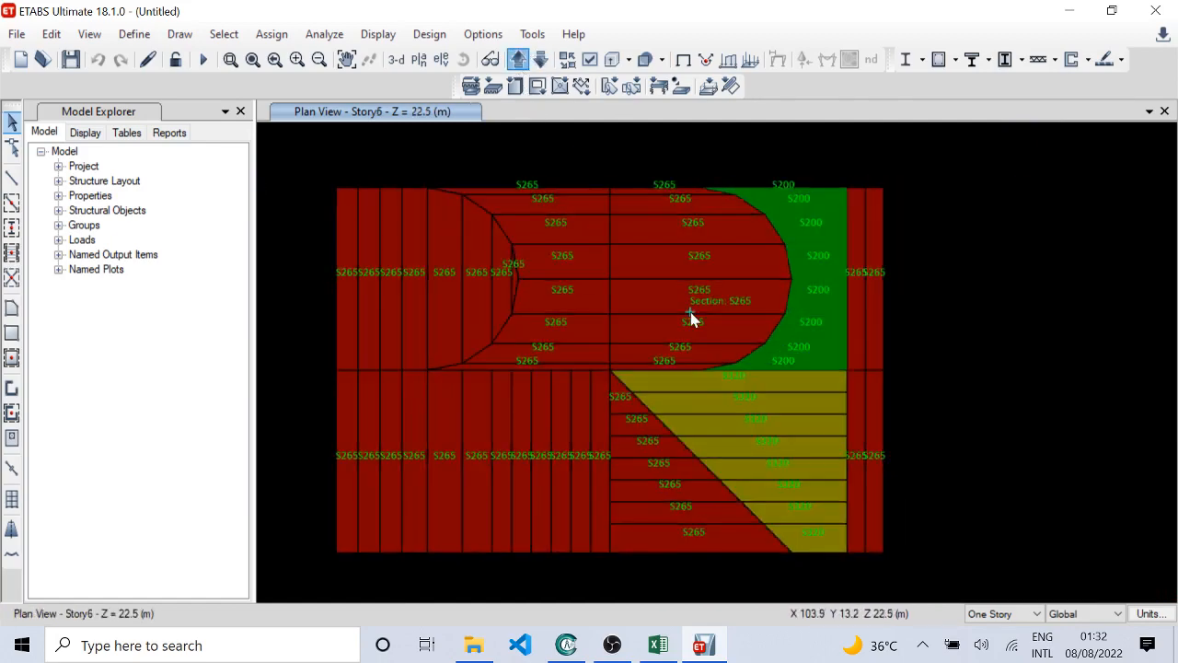
middle_drag(510, 344, 507, 268)
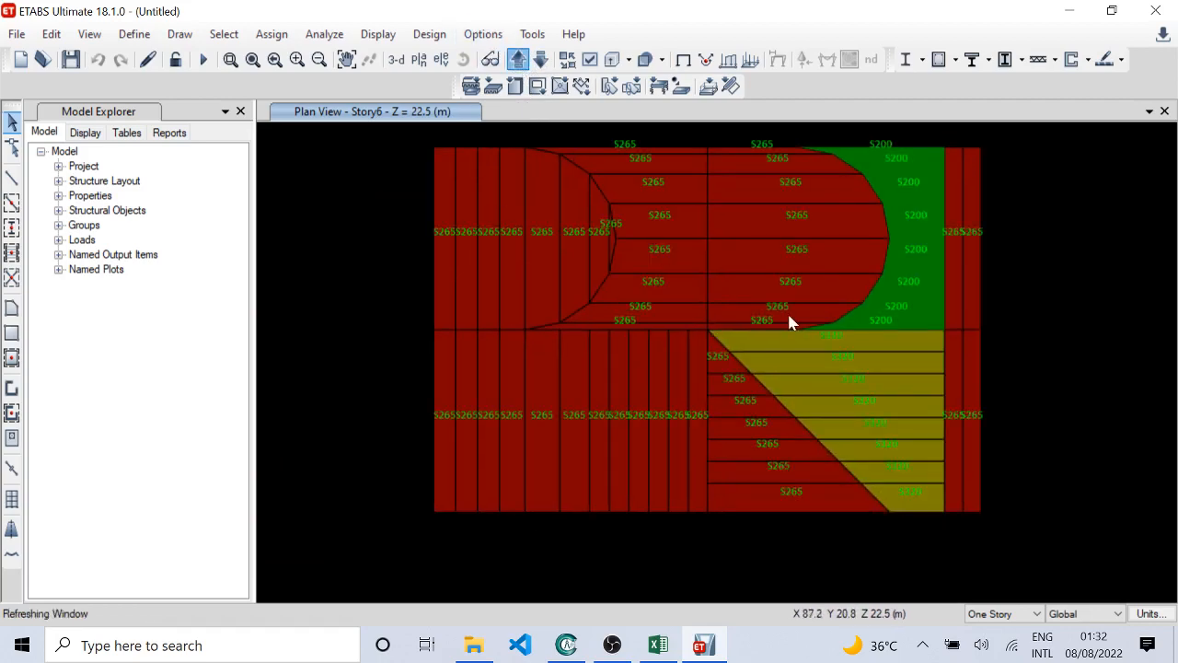
middle_drag(571, 315, 502, 332)
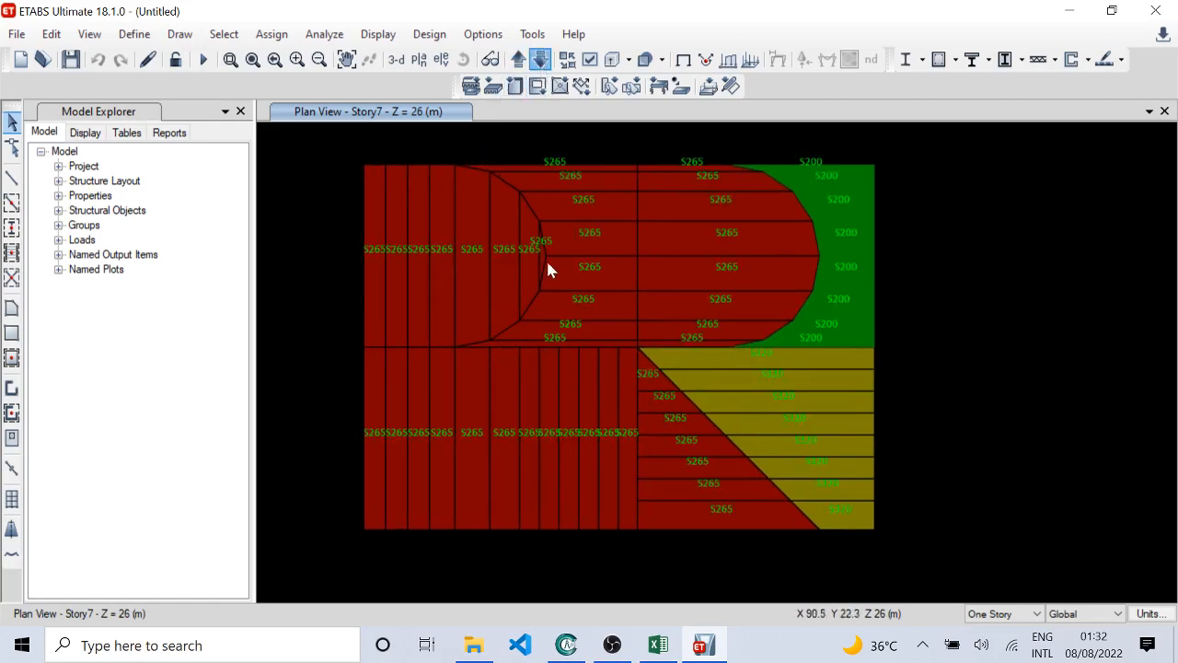
scroll(550, 271, down, 6)
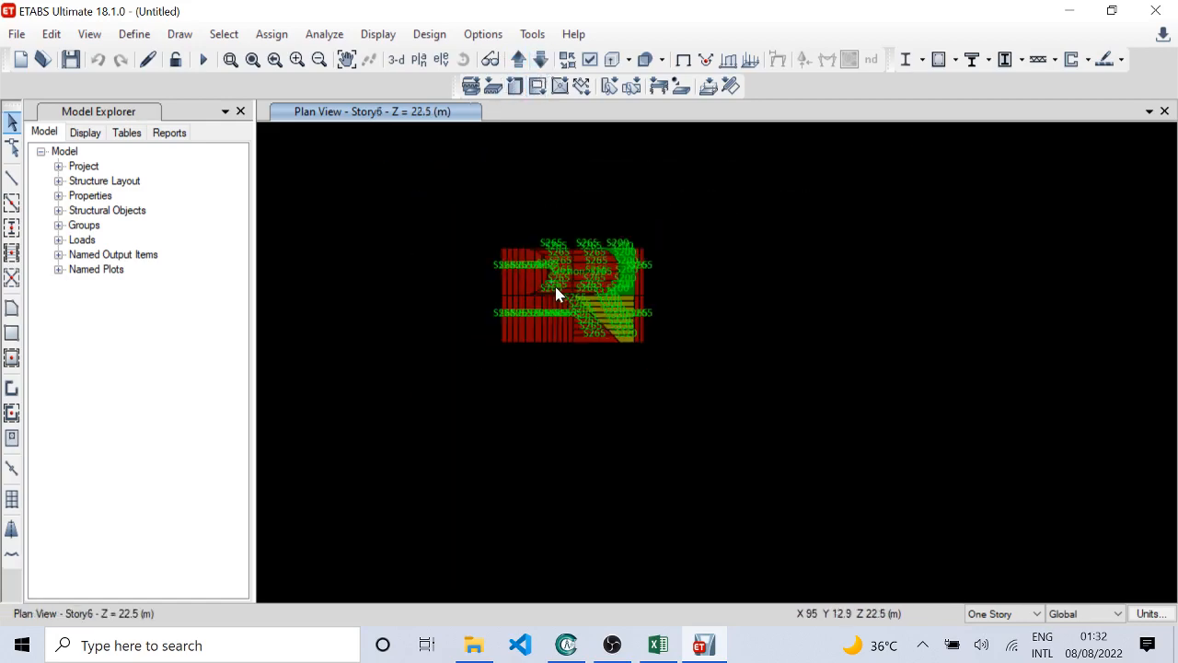
scroll(589, 279, up, 3)
scroll(539, 284, down, 3)
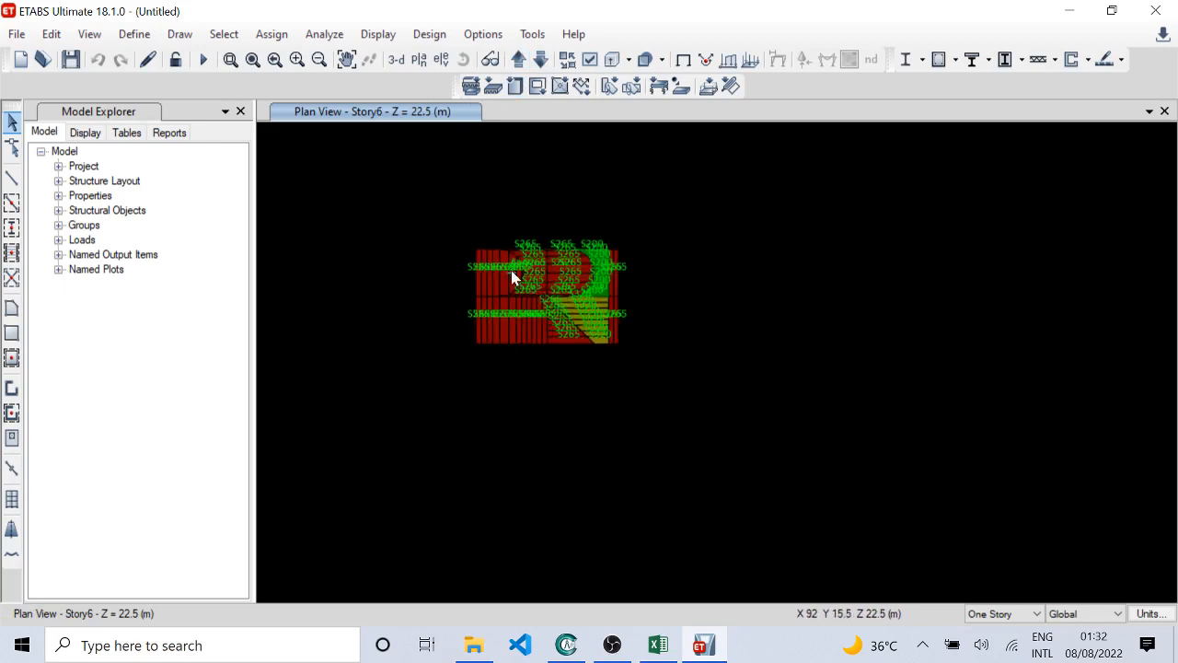
scroll(515, 273, up, 3)
click(518, 58)
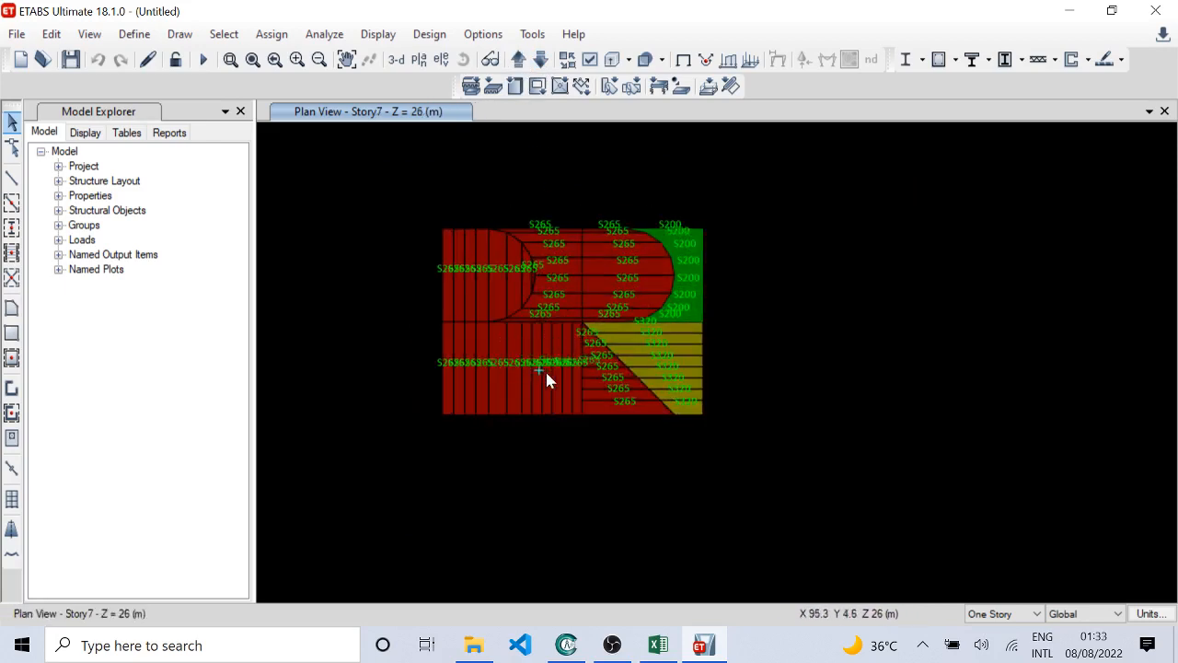
click(221, 37)
mouse_move(267, 56)
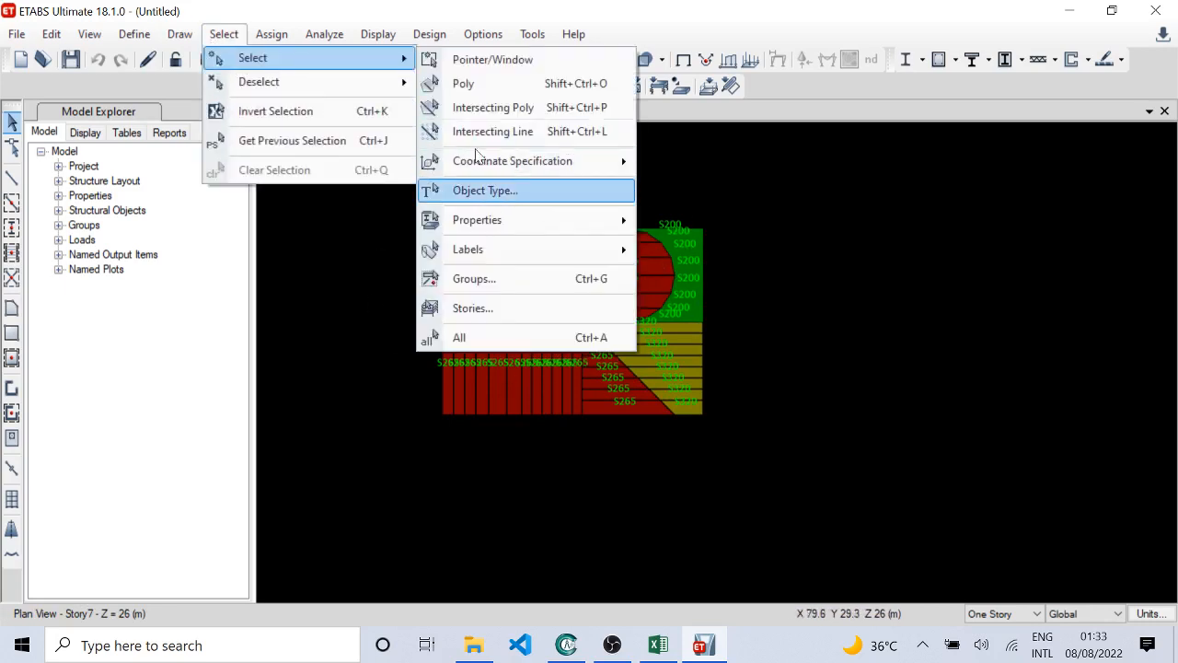
click(487, 189)
click(605, 14)
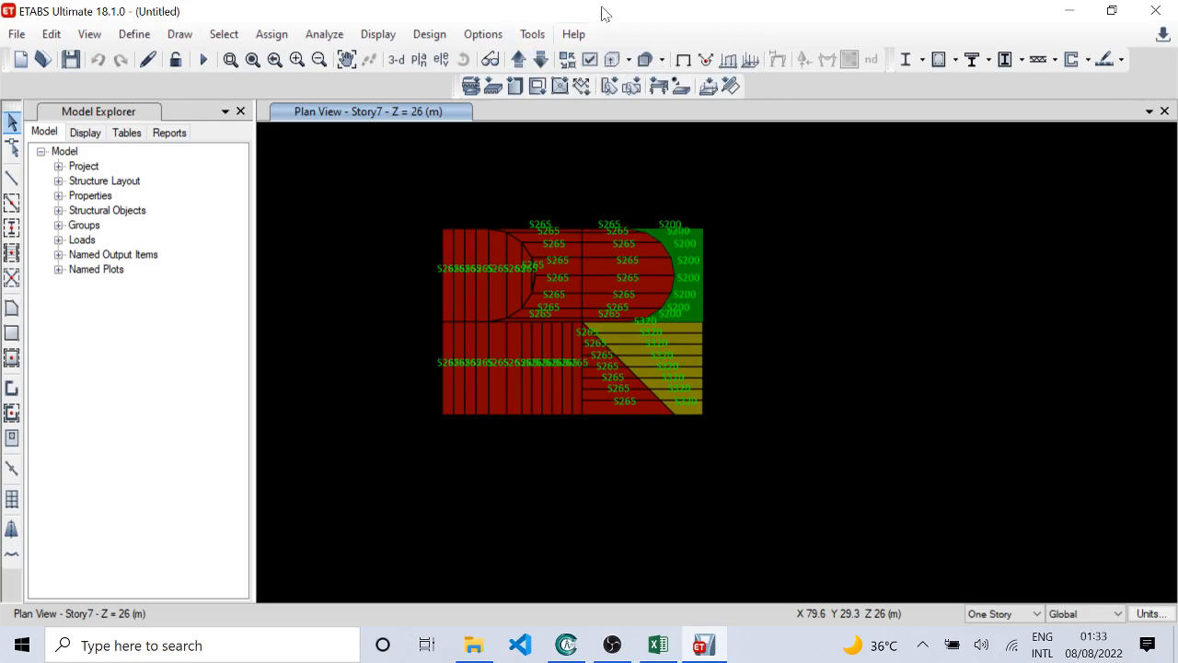
Step: Open the object assignment display options for the Story7 plan view
click(594, 58)
click(488, 68)
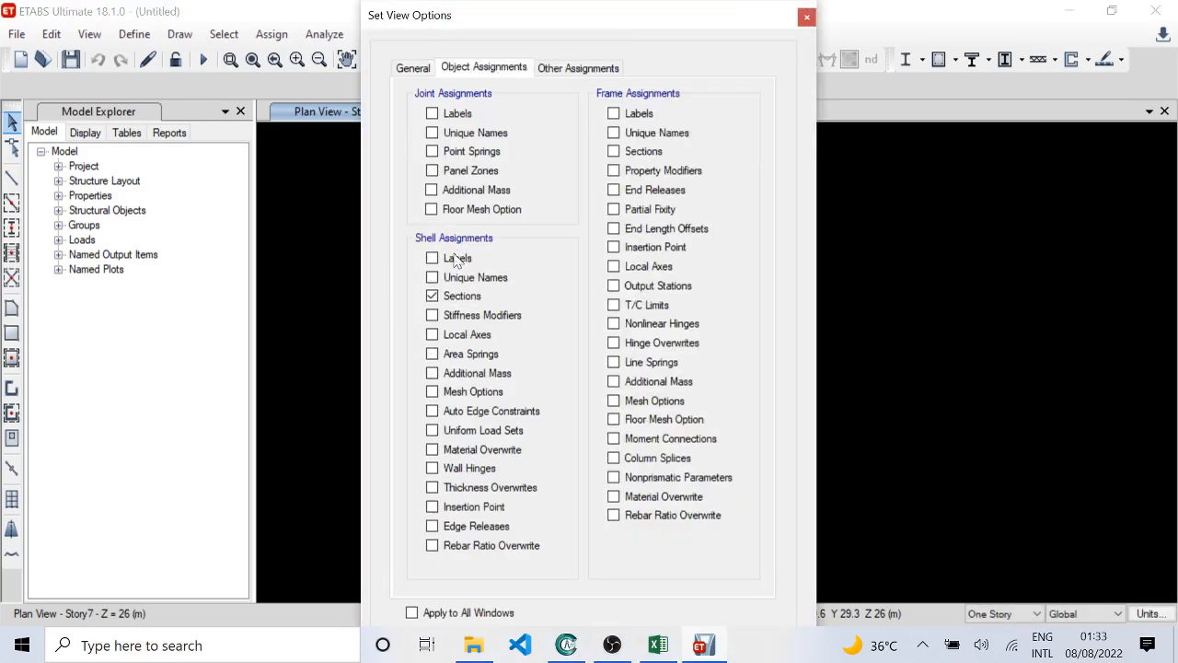
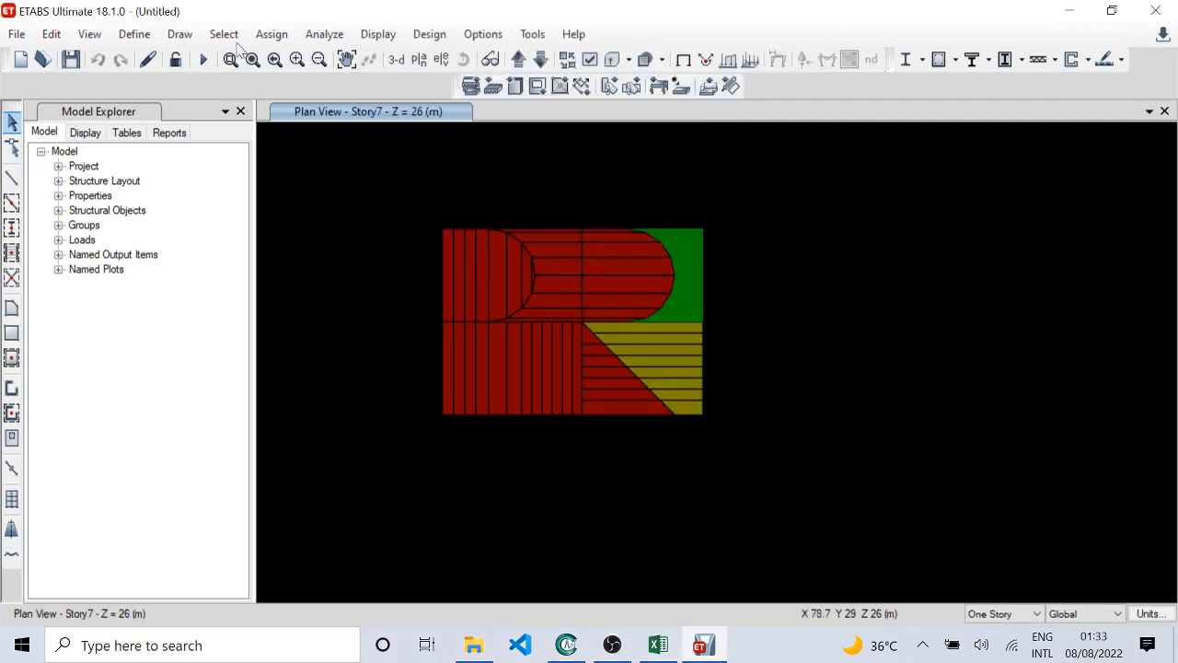
Step: Select all columns and beams by object type and show only the selected objects
click(224, 34)
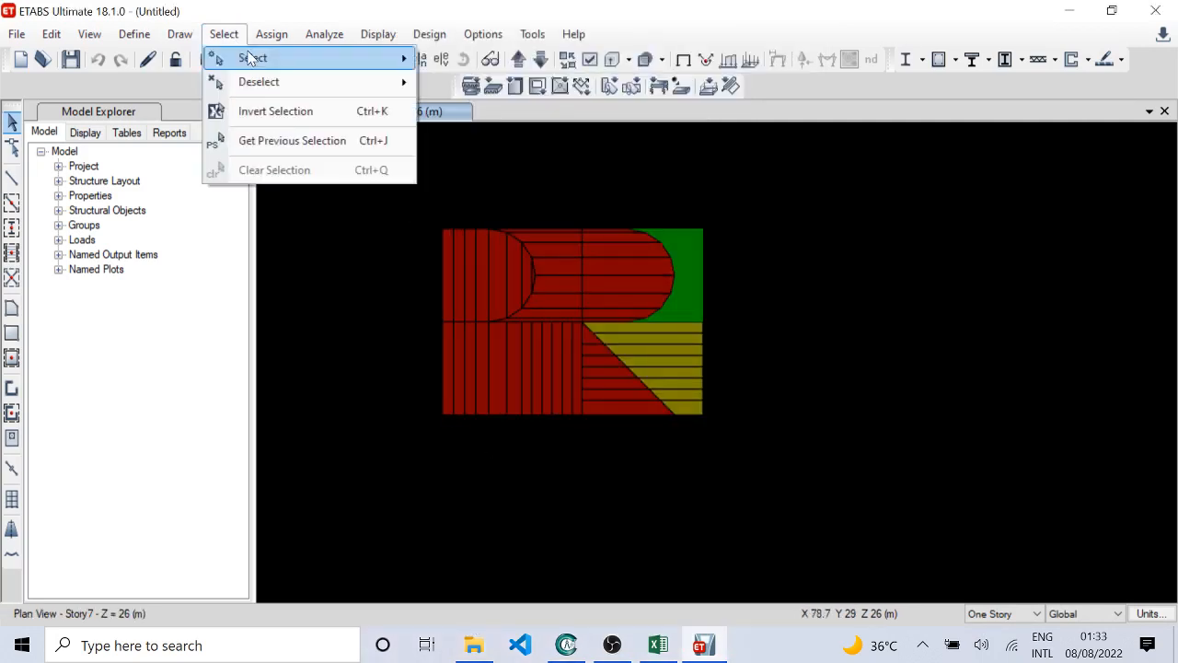
mouse_move(250, 55)
click(595, 189)
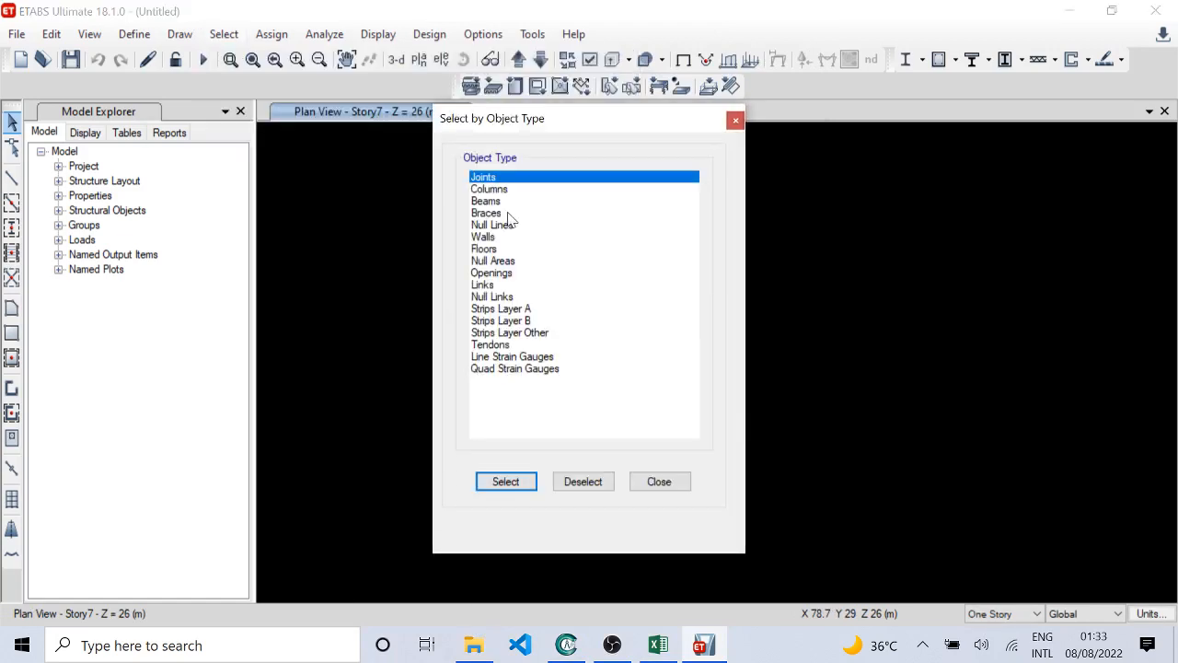
click(501, 201)
ctrl+click(495, 190)
click(511, 481)
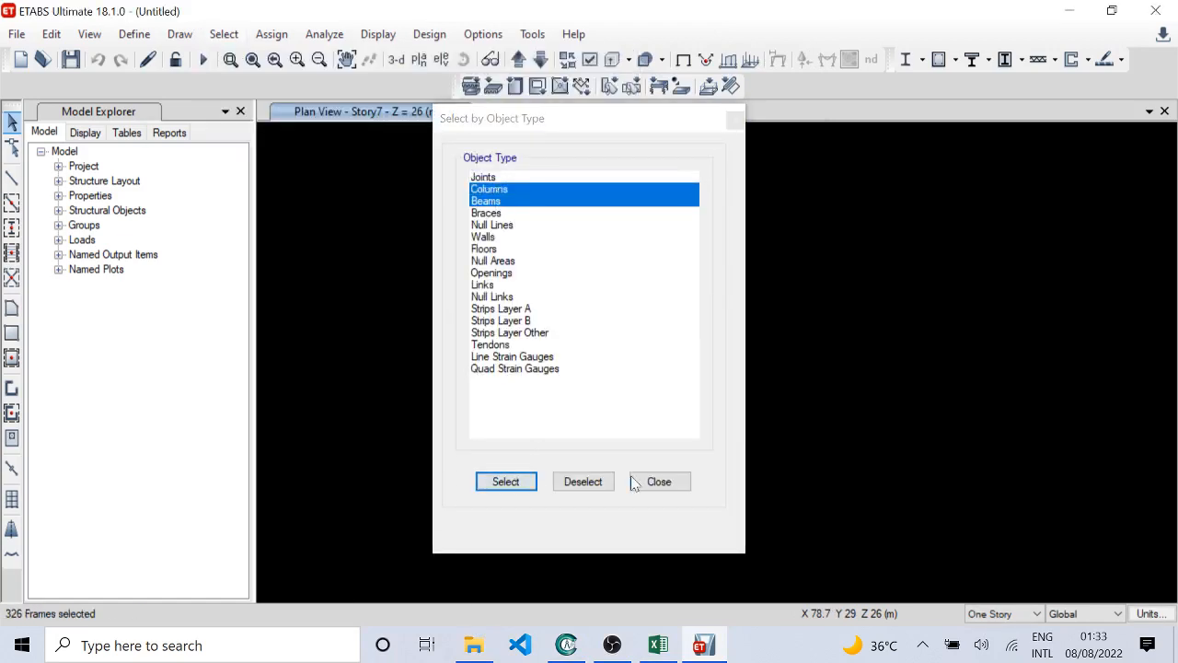
click(660, 481)
right_click(868, 236)
click(975, 337)
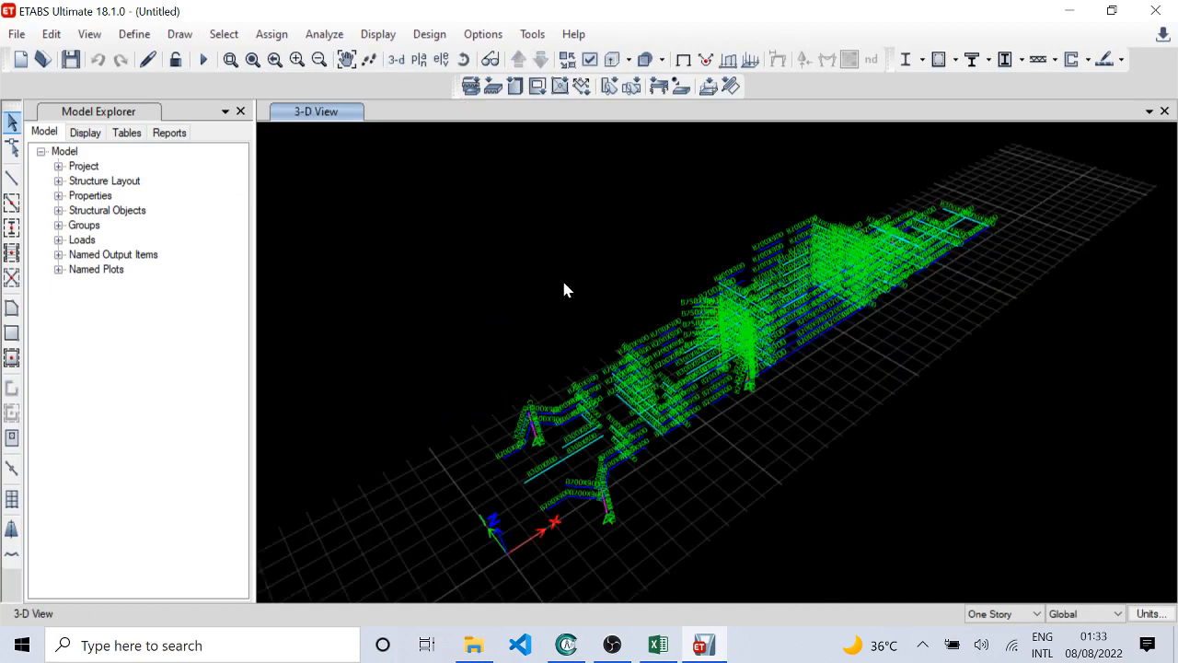
Step: Examine the column and beam section names in the 3D view and open the Story1 plan
scroll(589, 499, up, 2)
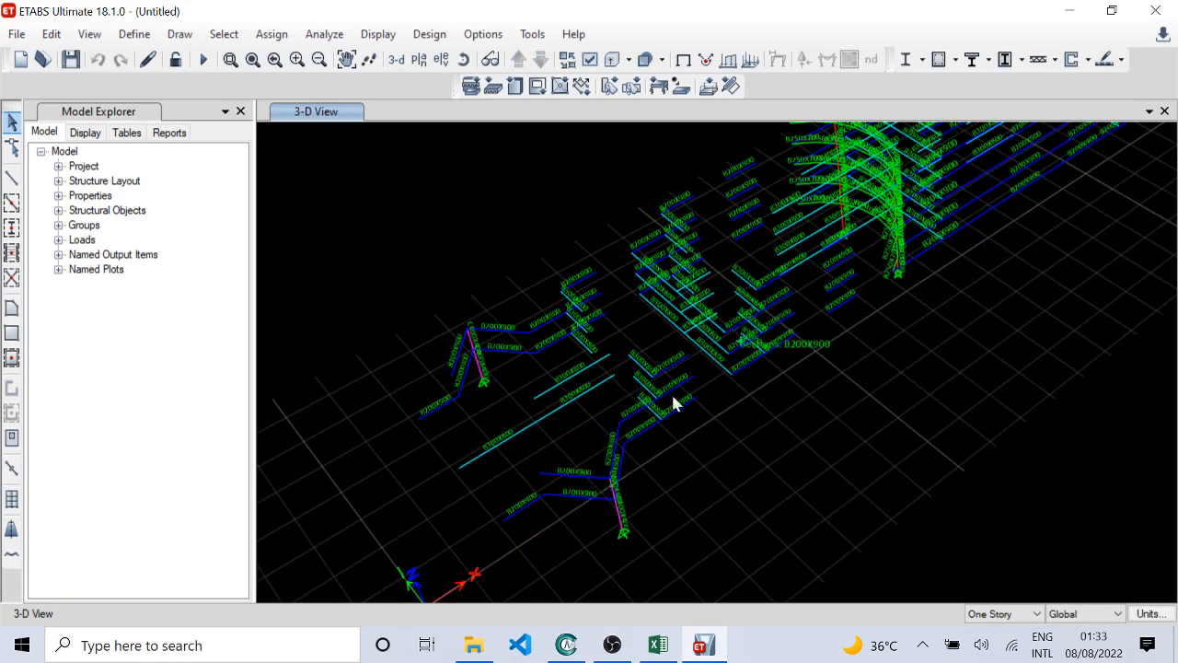
scroll(582, 514, up, 2)
scroll(582, 513, down, 2)
scroll(714, 413, down, 1)
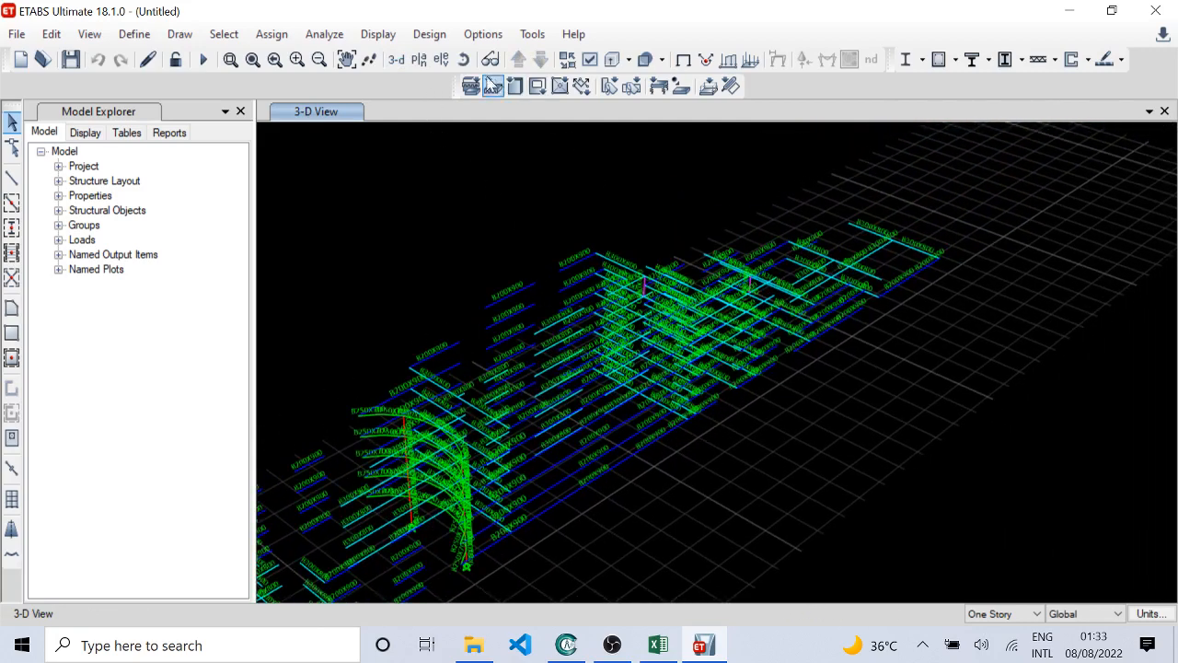
click(418, 58)
click(479, 332)
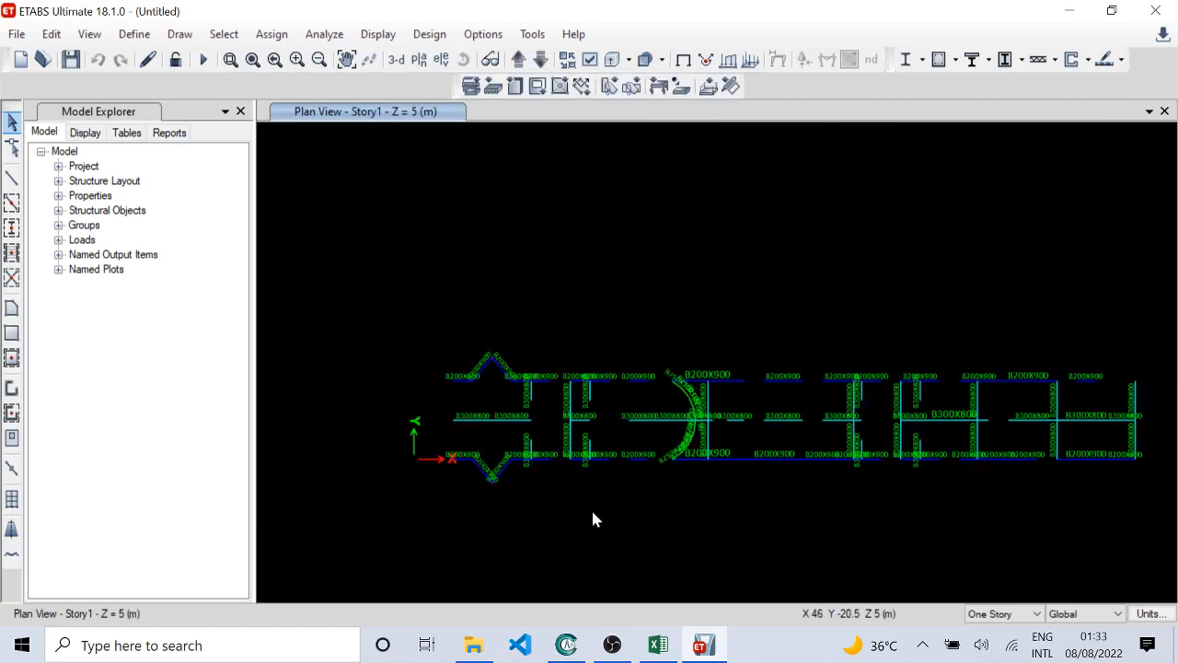
Step: Set the maximum graphic font size to 10 points in the graphics preferences
click(484, 34)
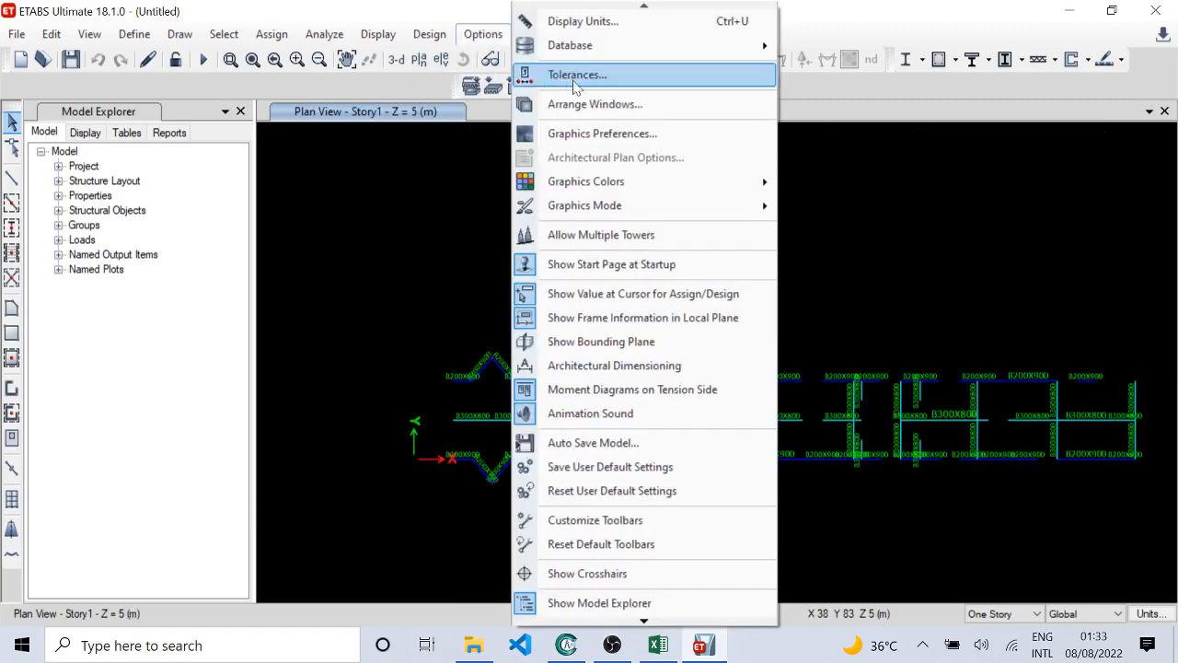
click(599, 133)
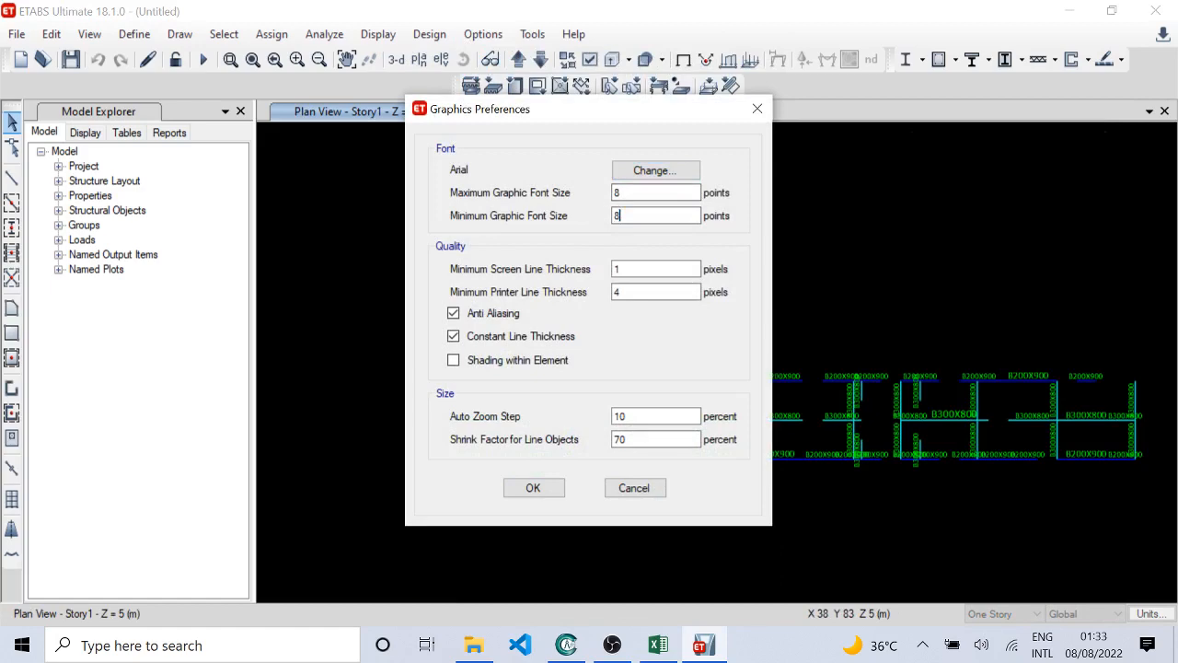
key(shift+Tab)
text(12)
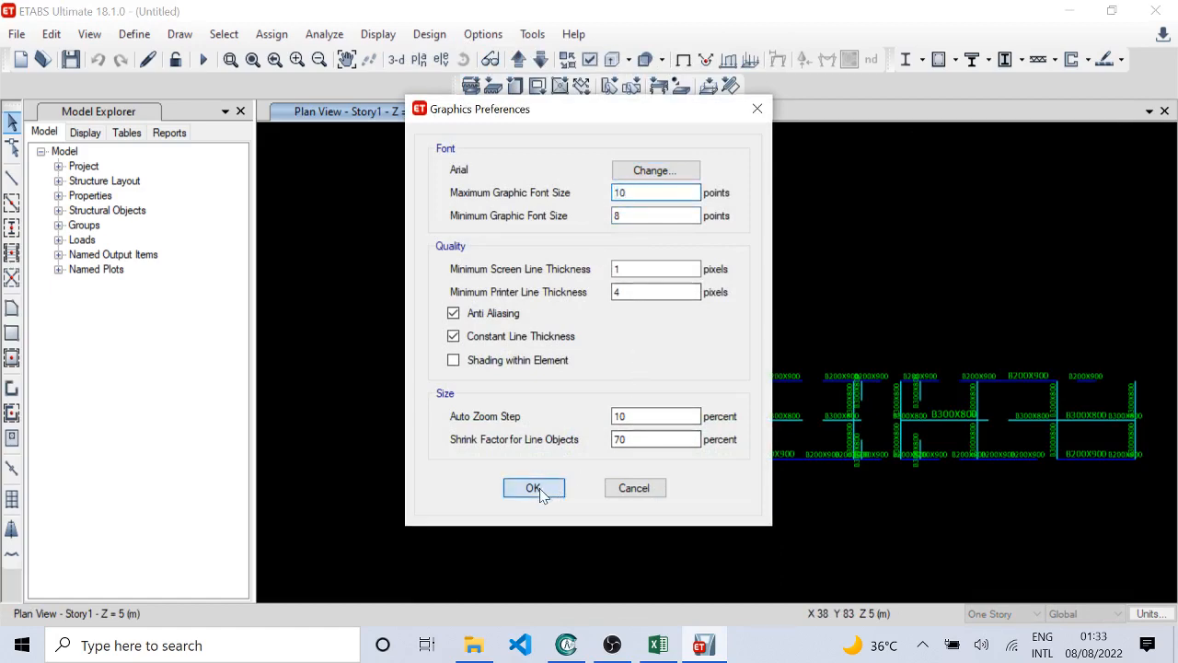
click(532, 488)
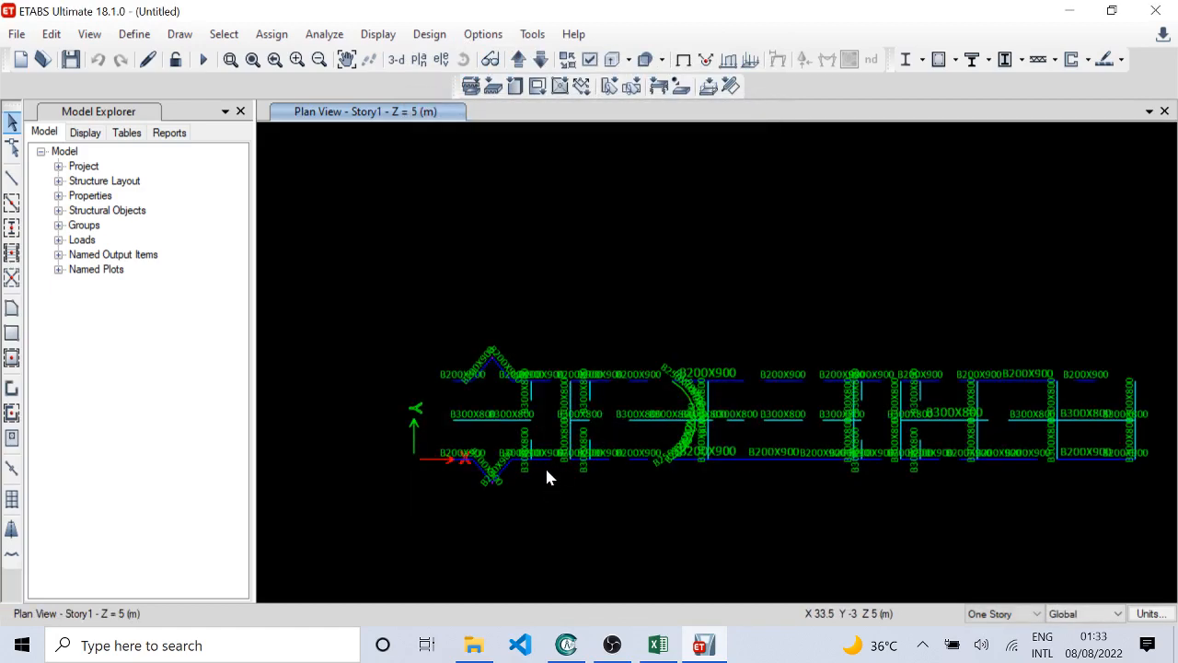
Step: Examine the beam section names in the Story1 plan from the first block past the curved beams
scroll(489, 426, up, 1)
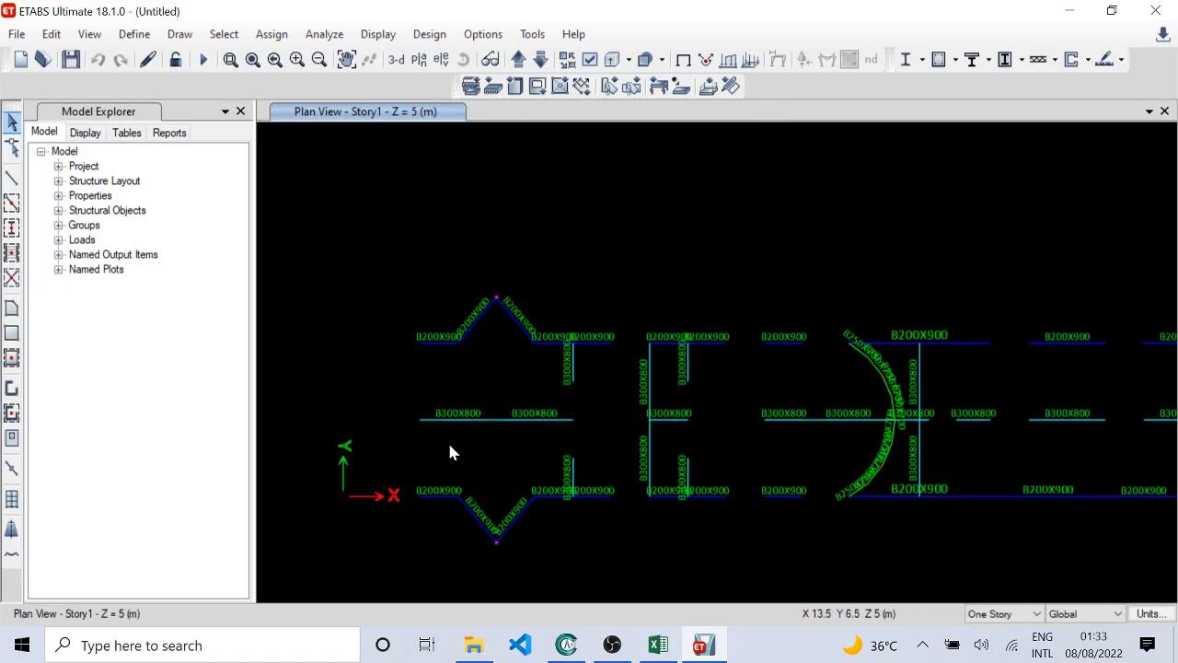
scroll(447, 440, up, 2)
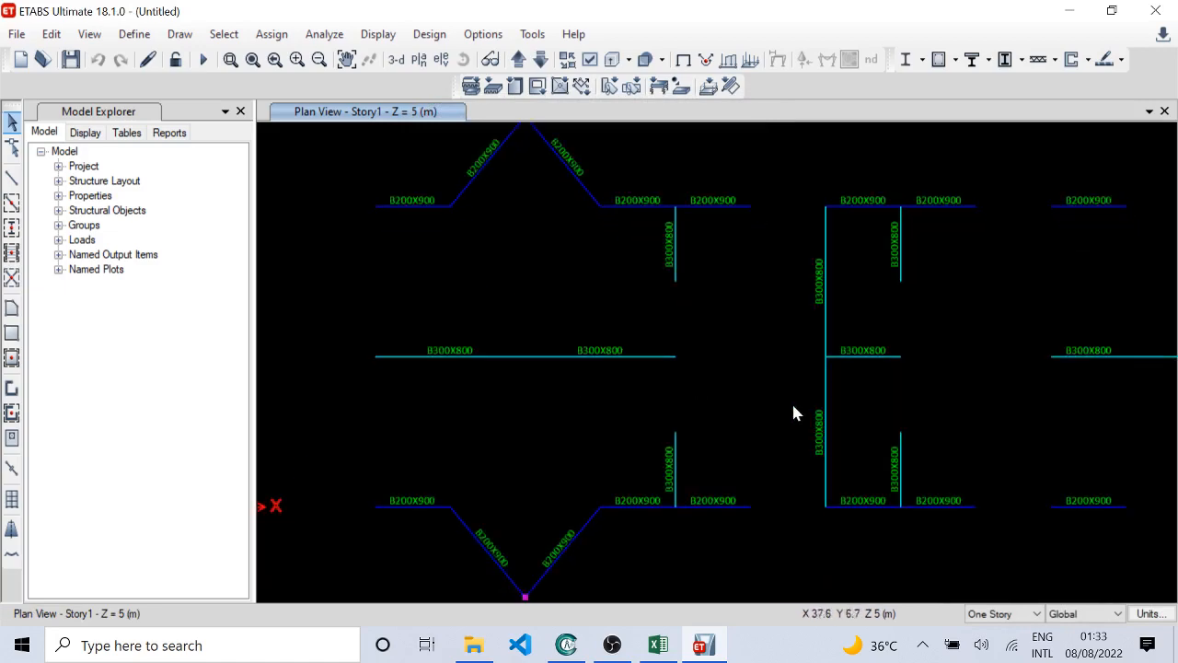
middle_drag(901, 442, 804, 431)
middle_drag(933, 415, 650, 414)
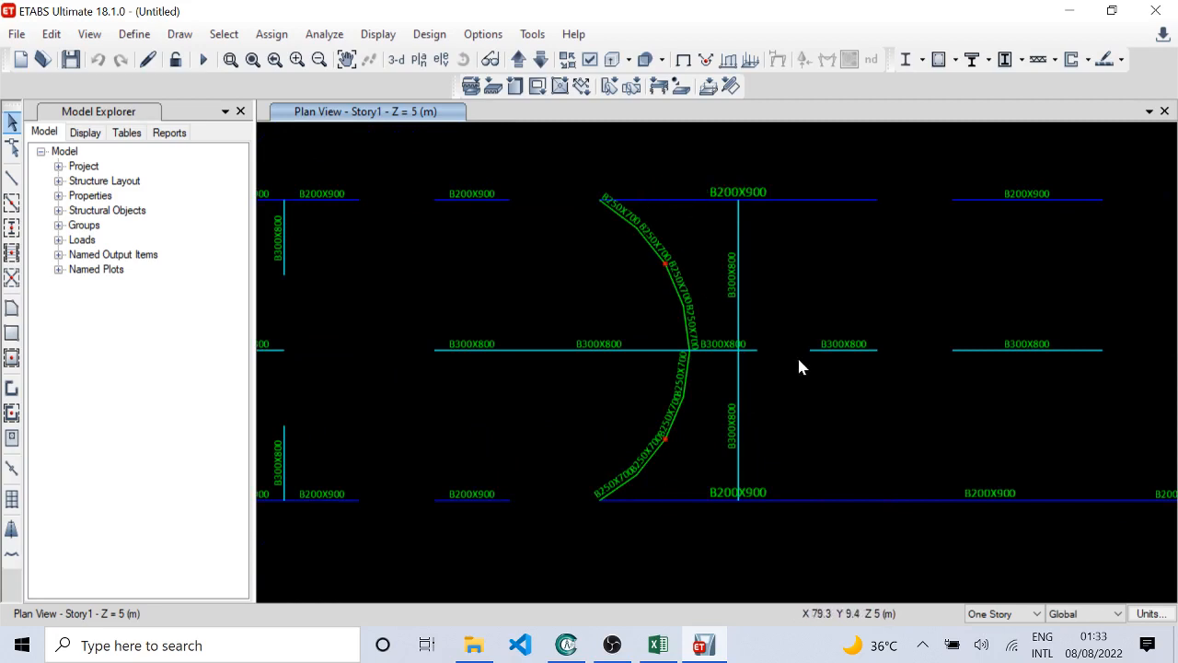
middle_drag(799, 367, 752, 363)
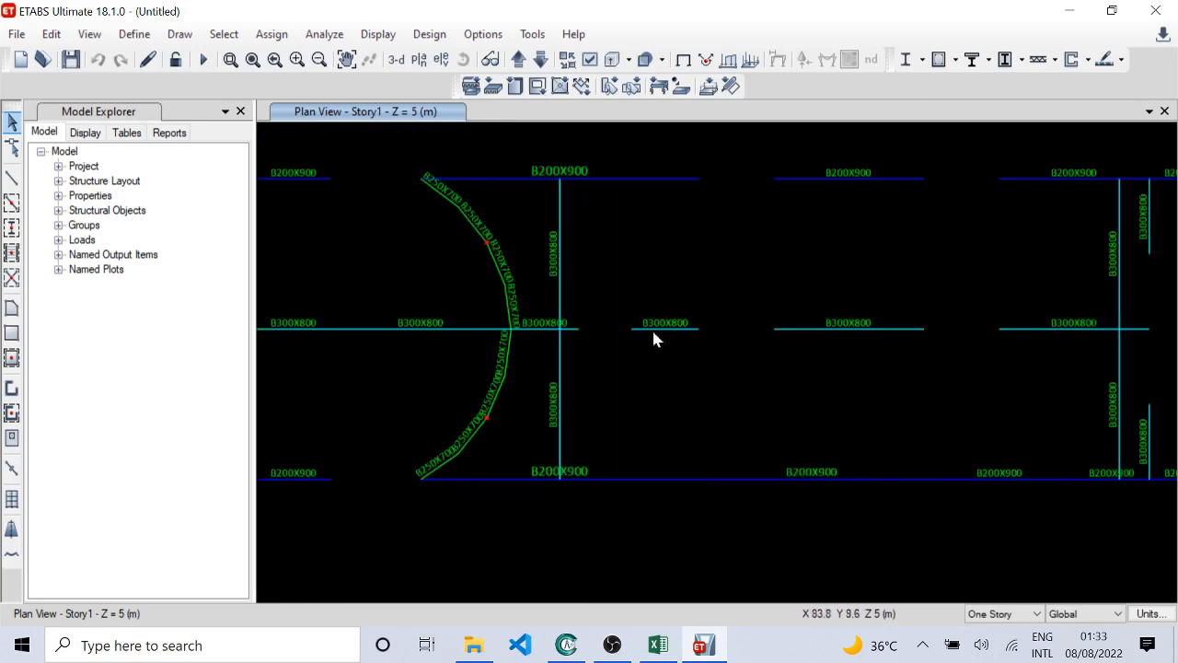
middle_drag(653, 333, 725, 348)
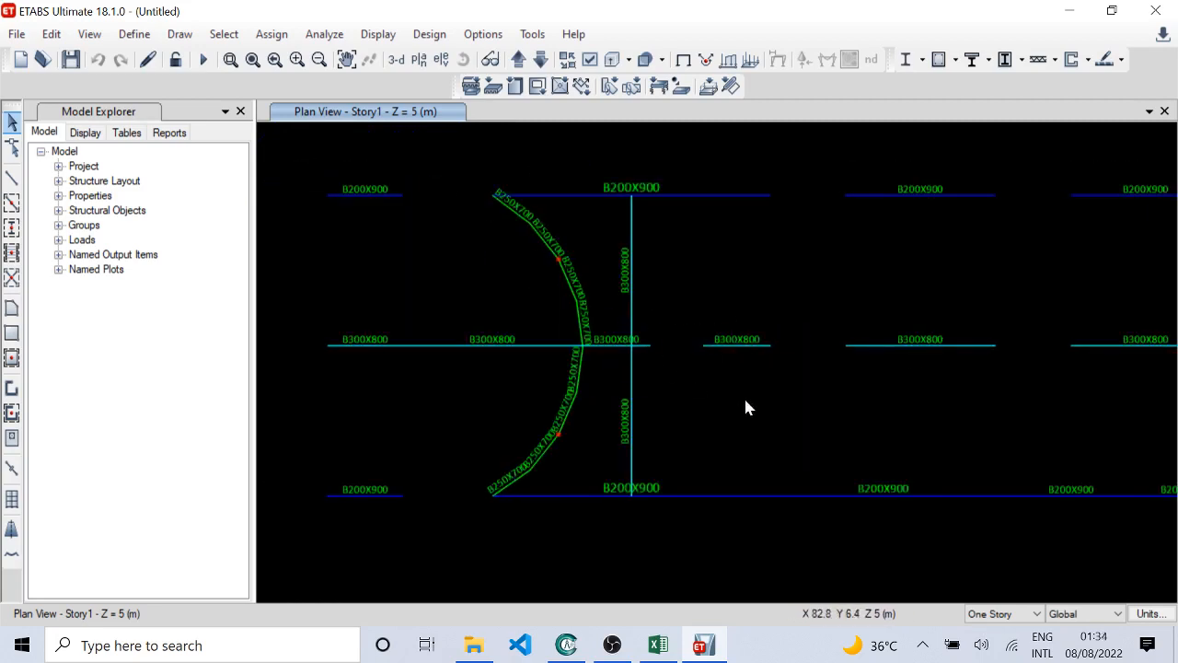
middle_drag(744, 399, 673, 388)
middle_drag(796, 382, 700, 390)
Step: Examine the remaining Story1 beam section names up to the last block, and open the Story2 plan
scroll(699, 390, up, 1)
scroll(700, 391, down, 1)
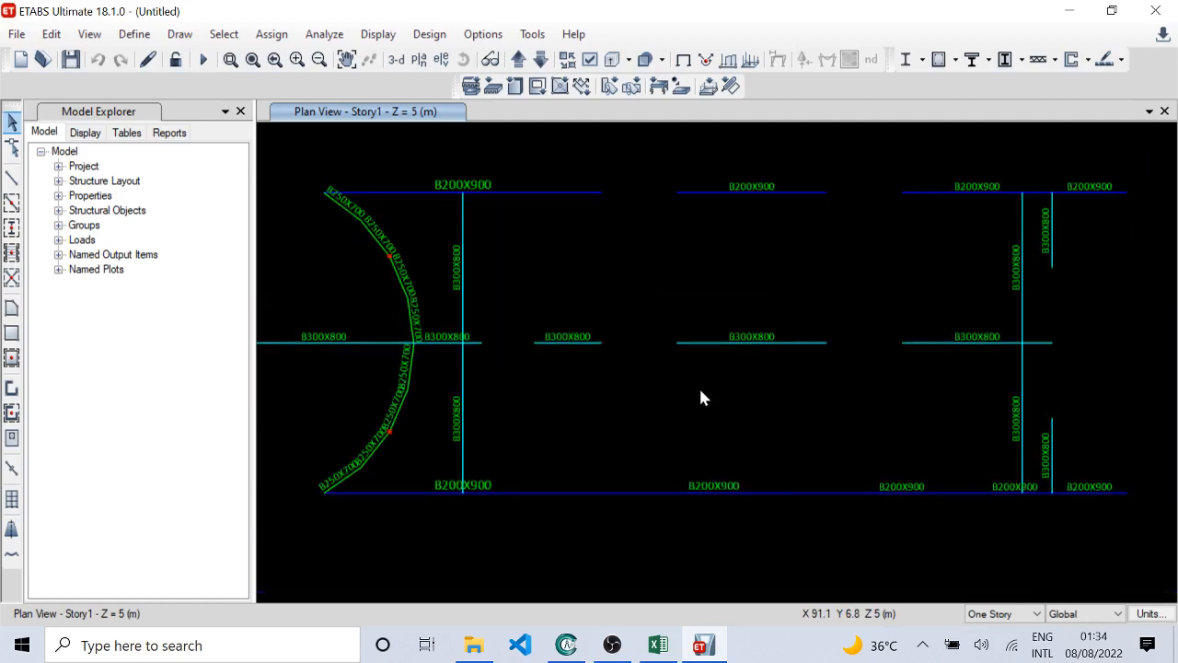
middle_drag(835, 381, 682, 375)
middle_drag(897, 372, 633, 370)
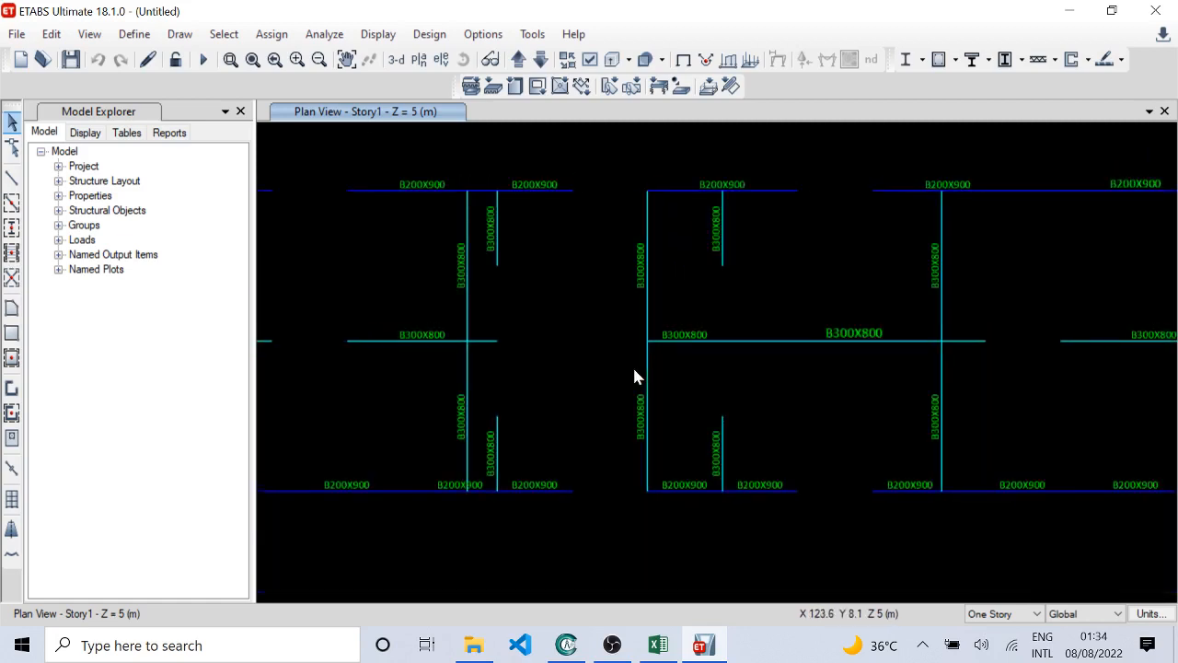
middle_drag(838, 366, 698, 366)
middle_drag(894, 360, 713, 360)
middle_drag(955, 360, 724, 359)
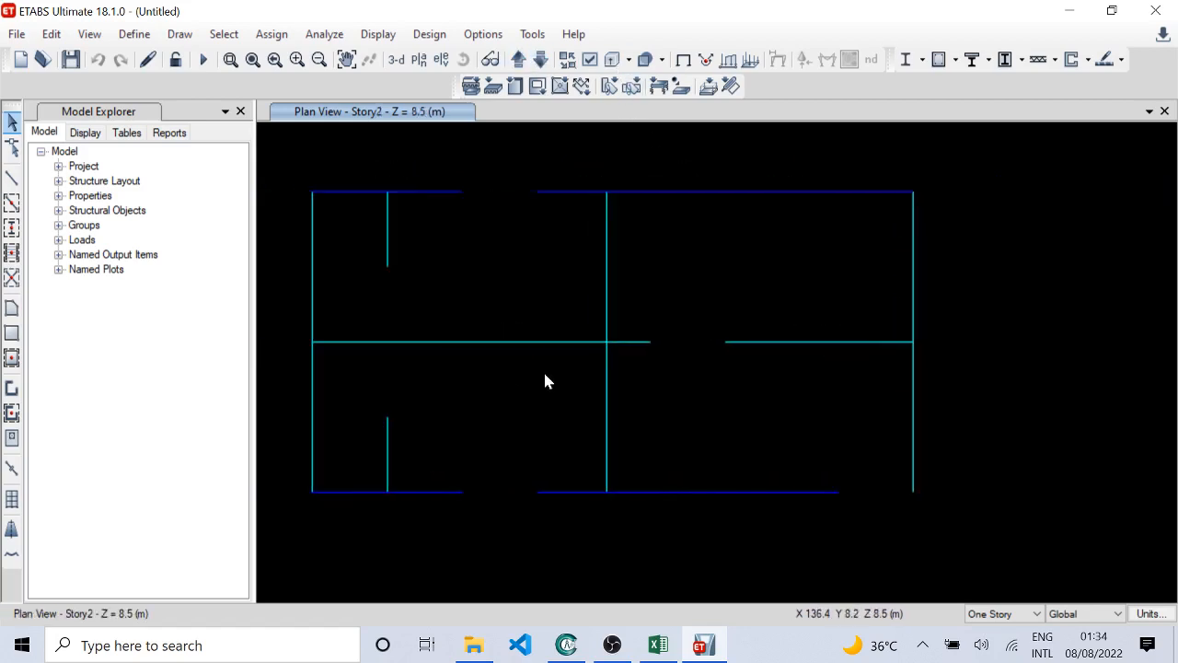
Step: Examine the beam section names in the Story2 plan back to the first block, and open the Story3 plan
middle_drag(422, 369, 680, 358)
scroll(326, 357, up, 2)
middle_drag(305, 359, 690, 353)
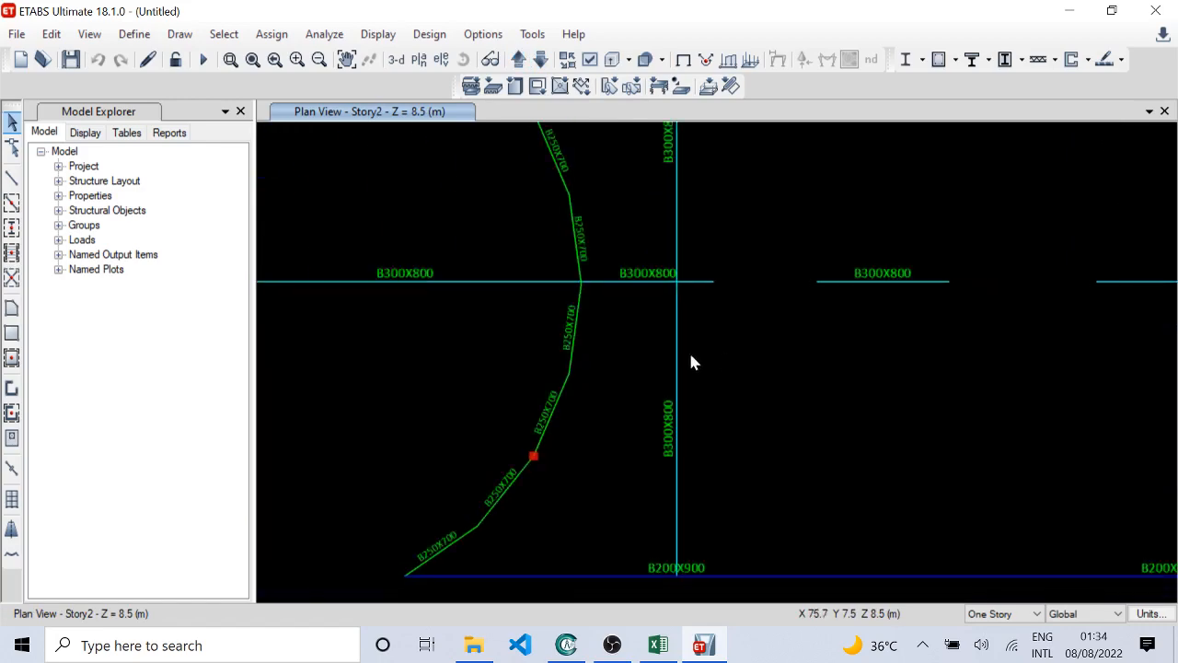
scroll(667, 357, down, 2)
middle_drag(476, 357, 716, 357)
middle_drag(427, 372, 719, 385)
middle_drag(489, 373, 783, 383)
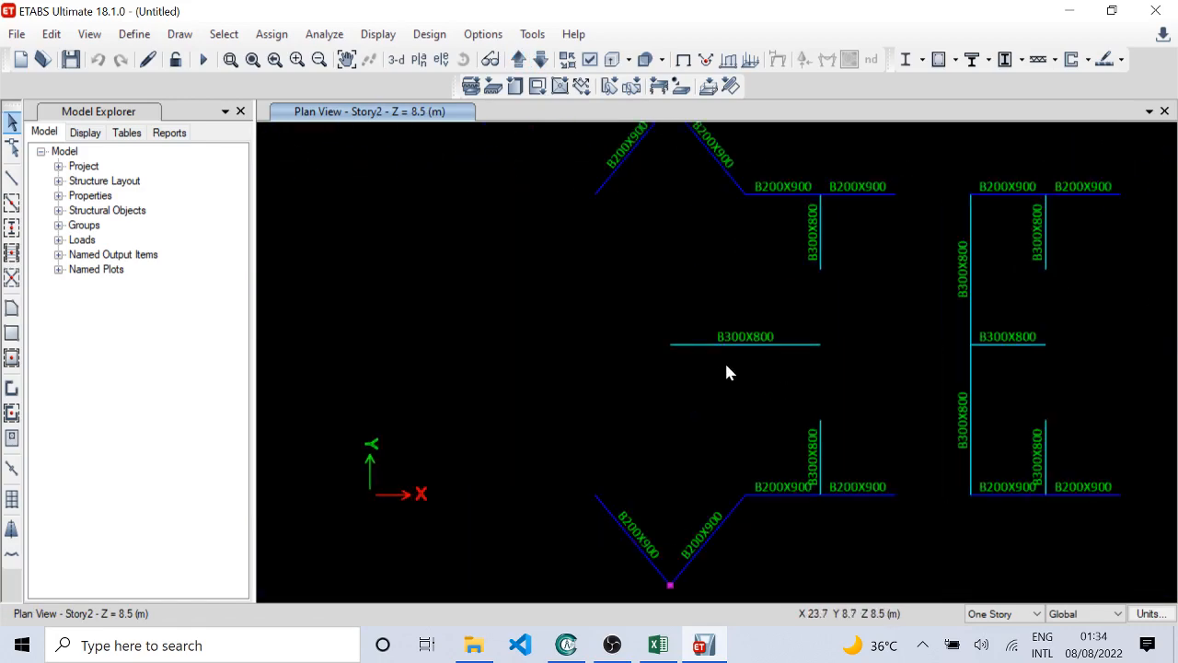
scroll(724, 361, down, 2)
scroll(724, 358, up, 2)
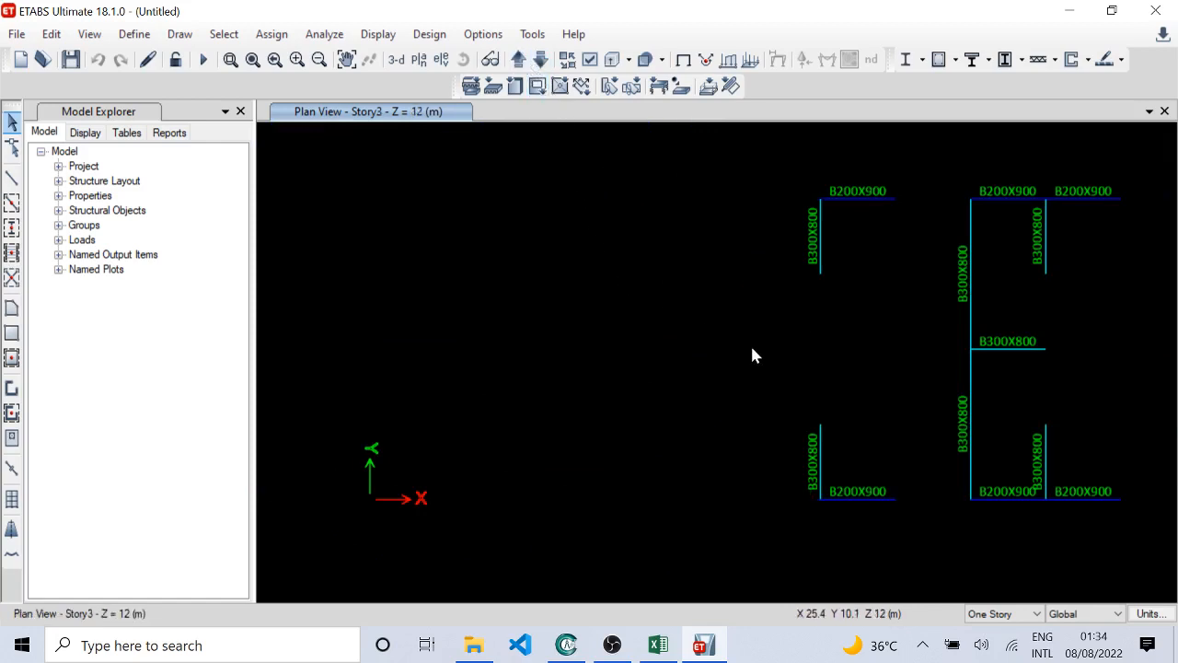
Step: Examine the beam section names across the Story3 plan and the Story4 plan
middle_drag(1025, 343, 645, 353)
middle_drag(930, 375, 739, 362)
middle_drag(1173, 340, 810, 331)
click(518, 59)
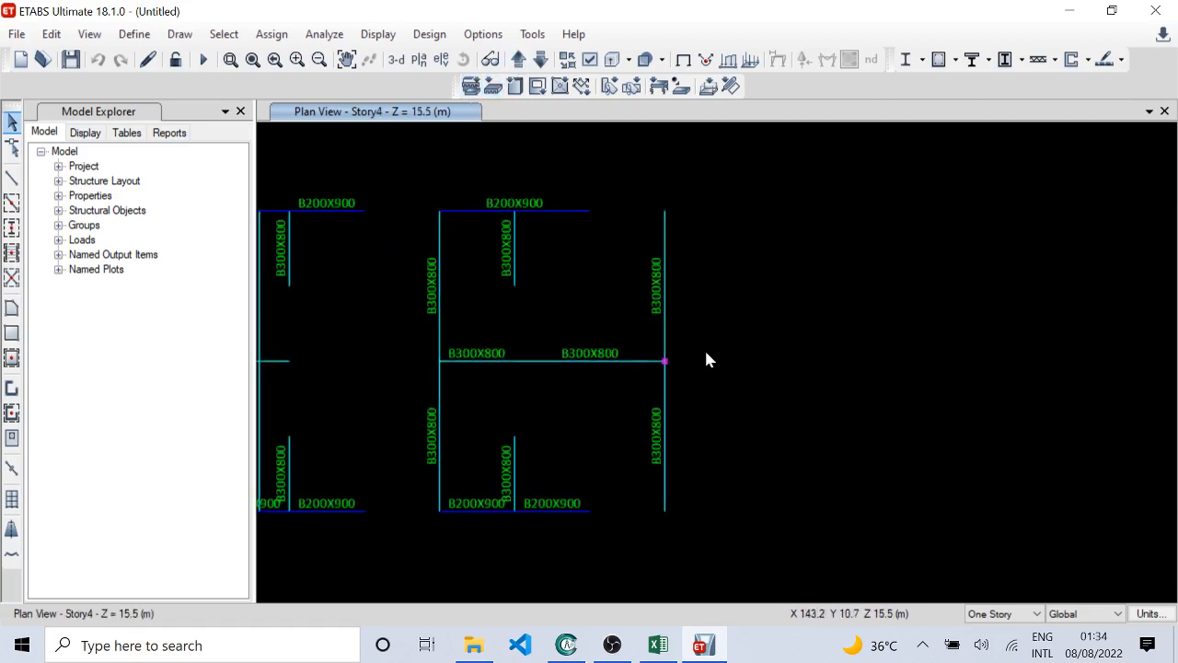
middle_drag(389, 347, 875, 335)
middle_drag(537, 341, 889, 340)
Step: Examine the beam section names in the Story5, Story6 and Story7 plans
click(519, 58)
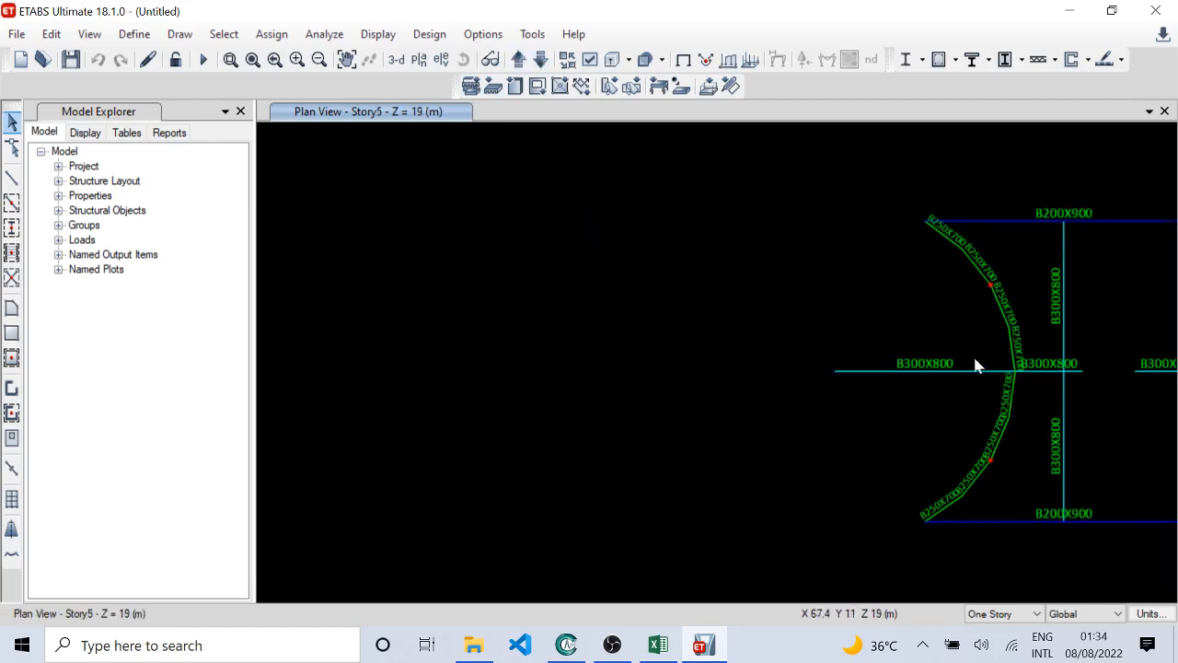
middle_drag(1002, 355, 609, 322)
middle_drag(857, 378, 739, 365)
middle_drag(973, 368, 831, 392)
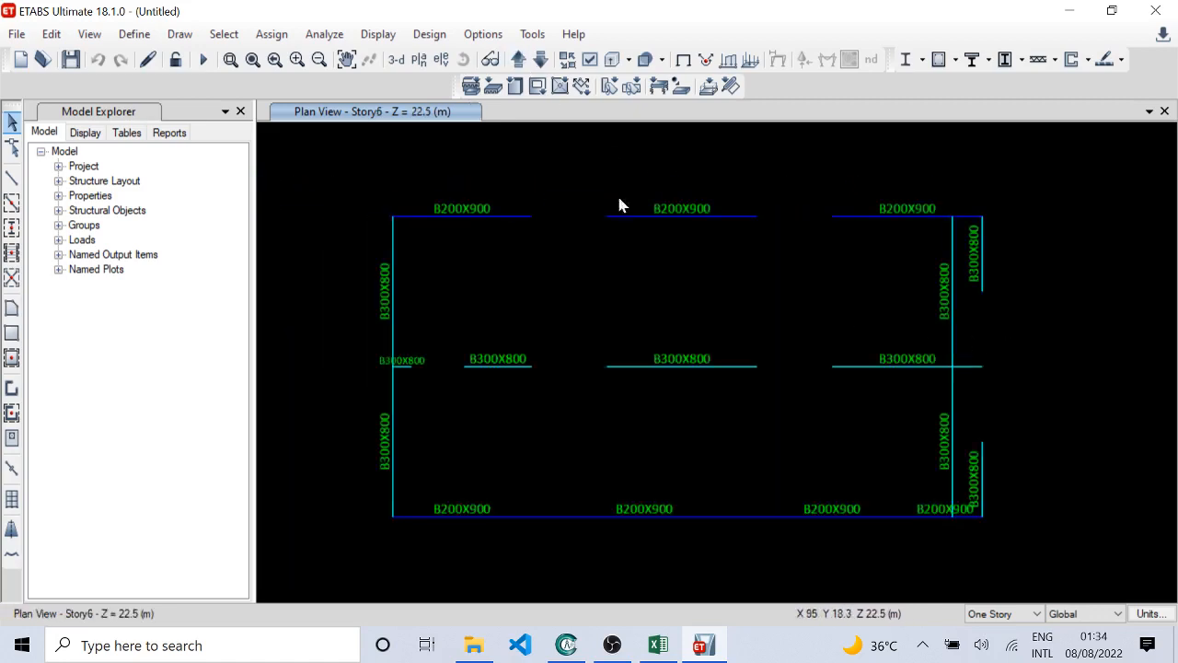
click(519, 60)
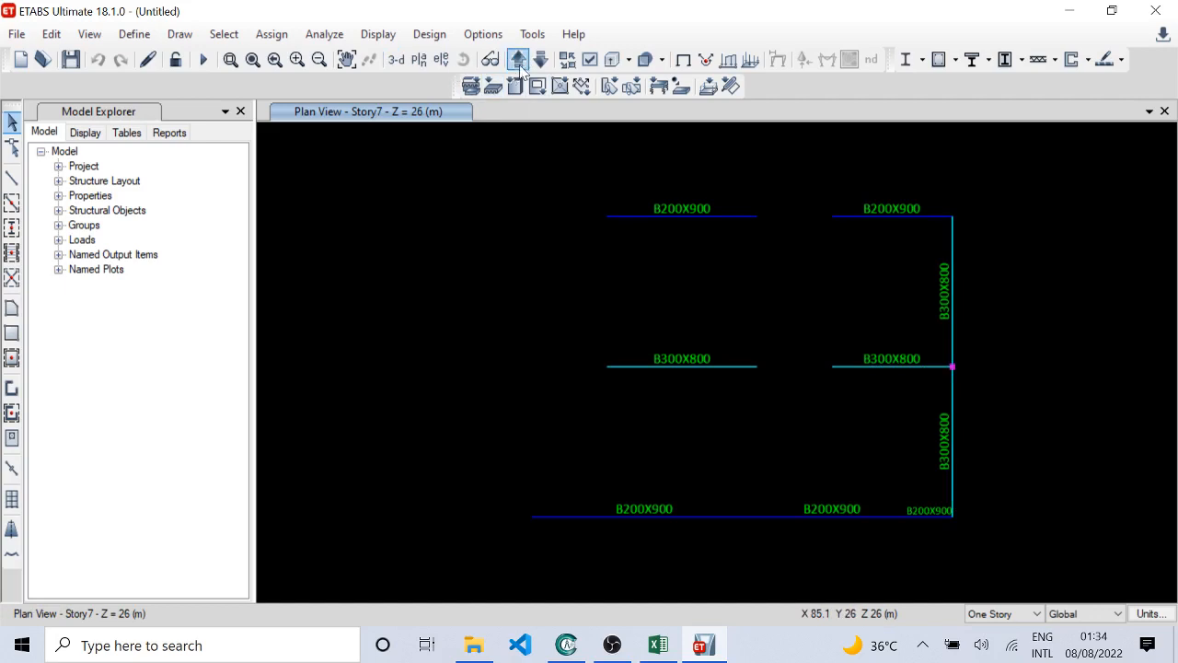
Step: Turn off the frame section names and turn on the shell section names in the view options
click(226, 37)
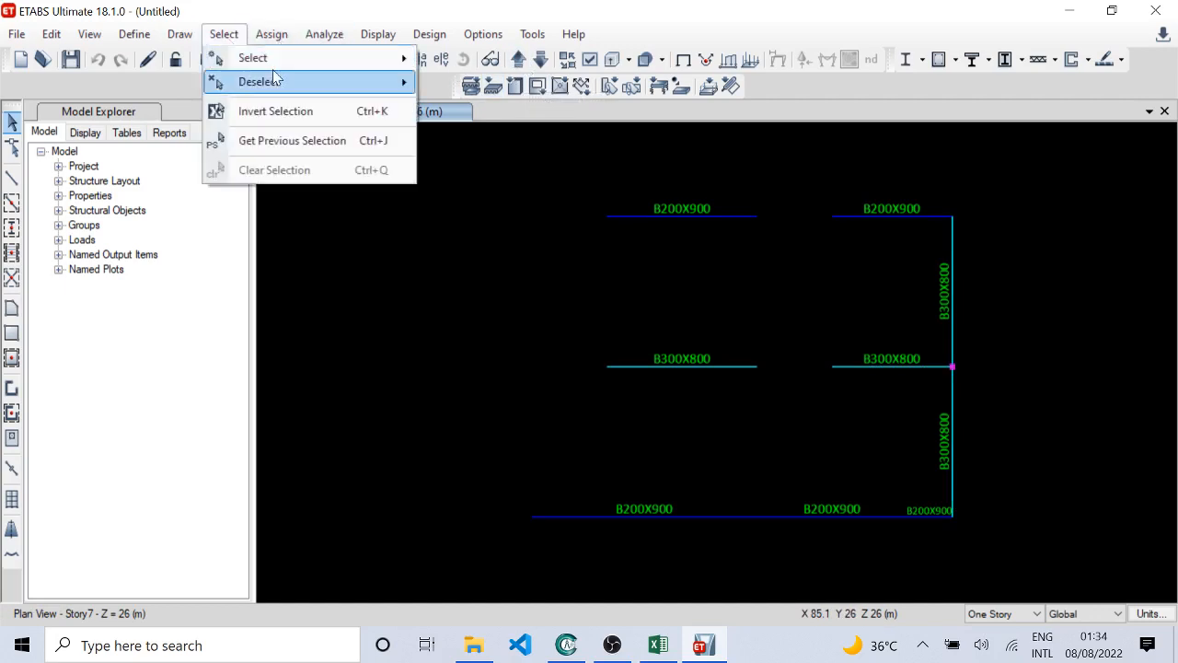
mouse_move(278, 67)
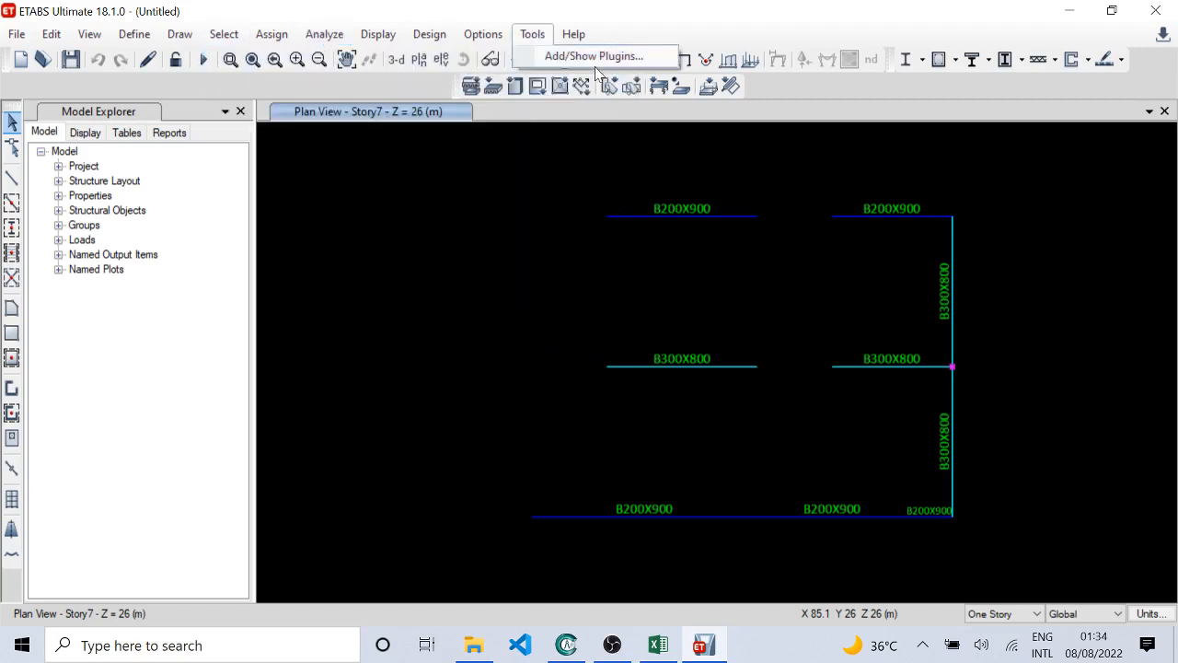
click(594, 34)
click(590, 60)
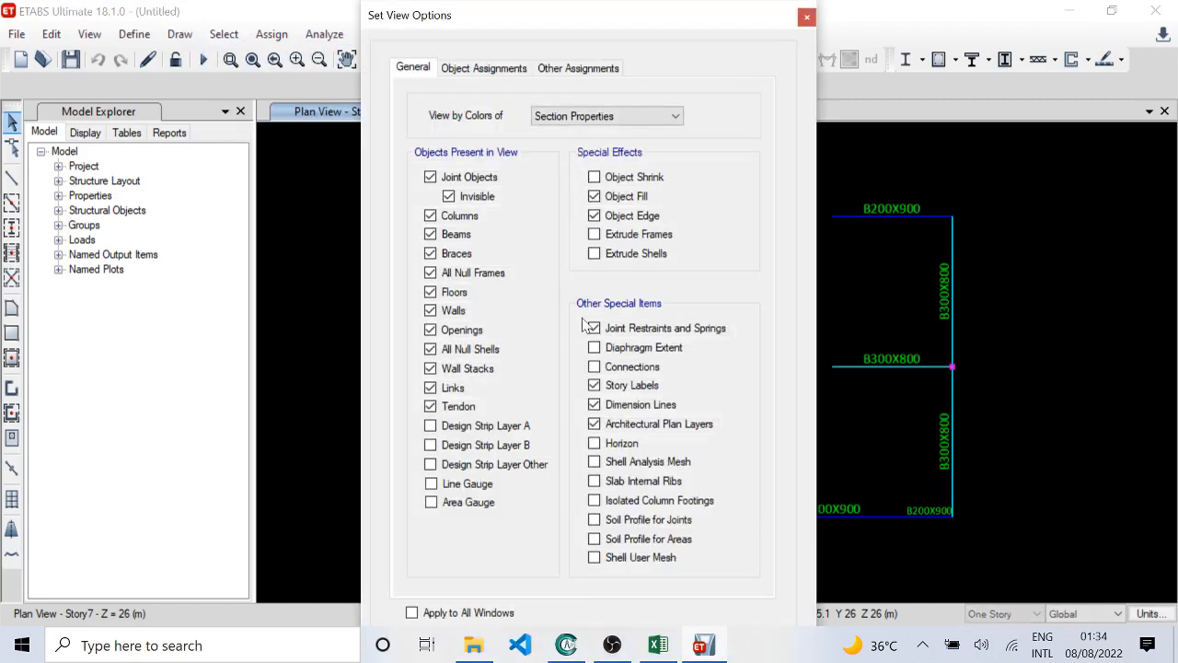
click(484, 68)
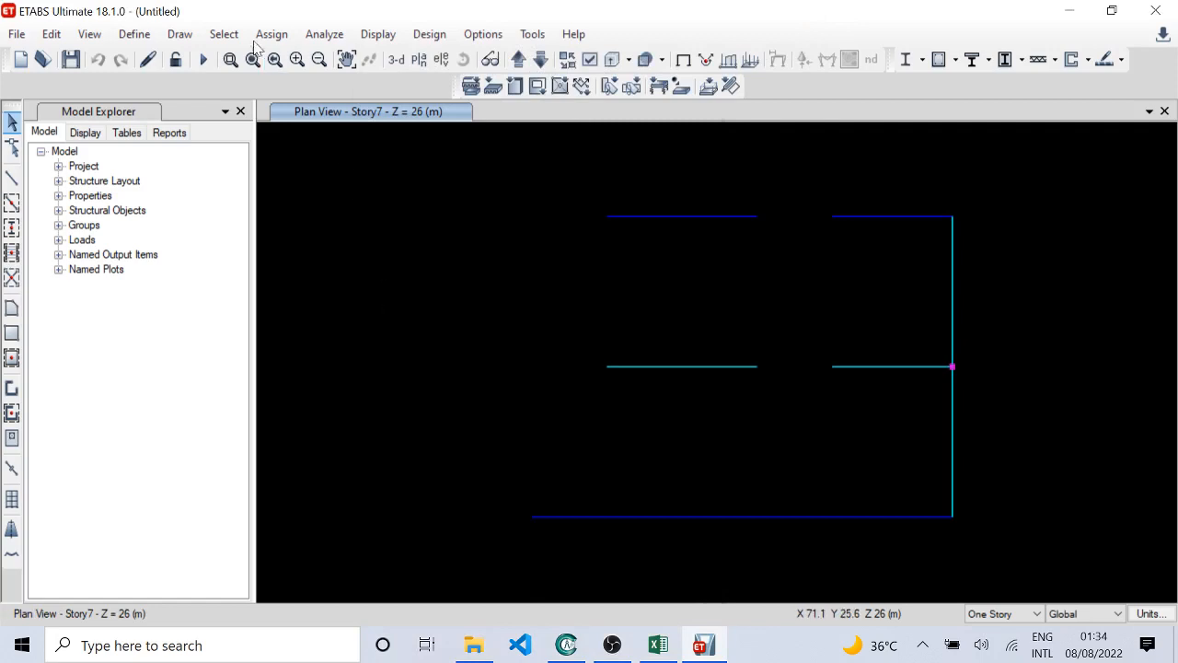
Step: Select all walls by object type, show only the selected objects and switch to the 3D view
click(223, 34)
click(491, 7)
click(224, 34)
mouse_move(244, 57)
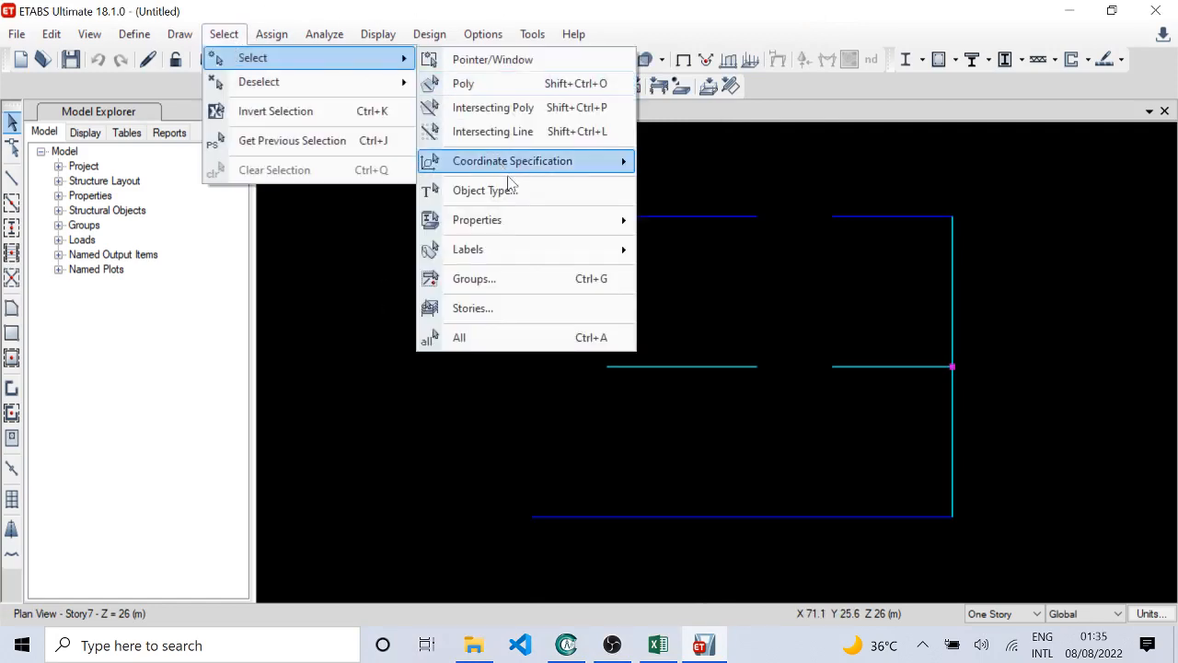
click(543, 190)
click(512, 238)
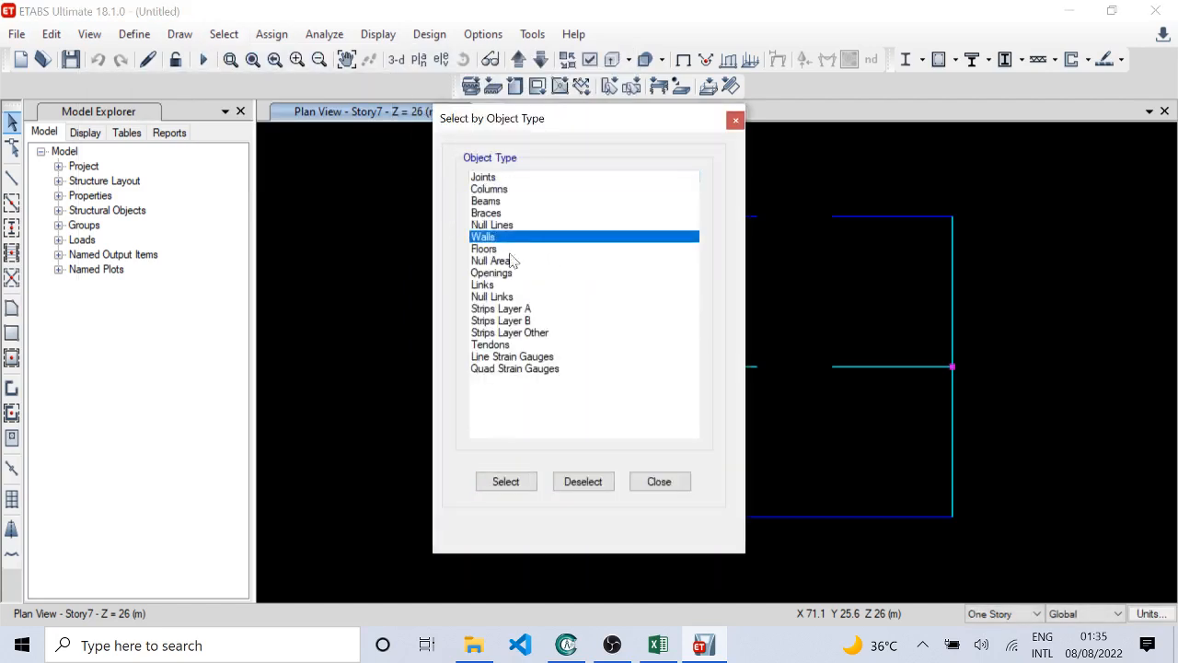
click(515, 492)
click(633, 488)
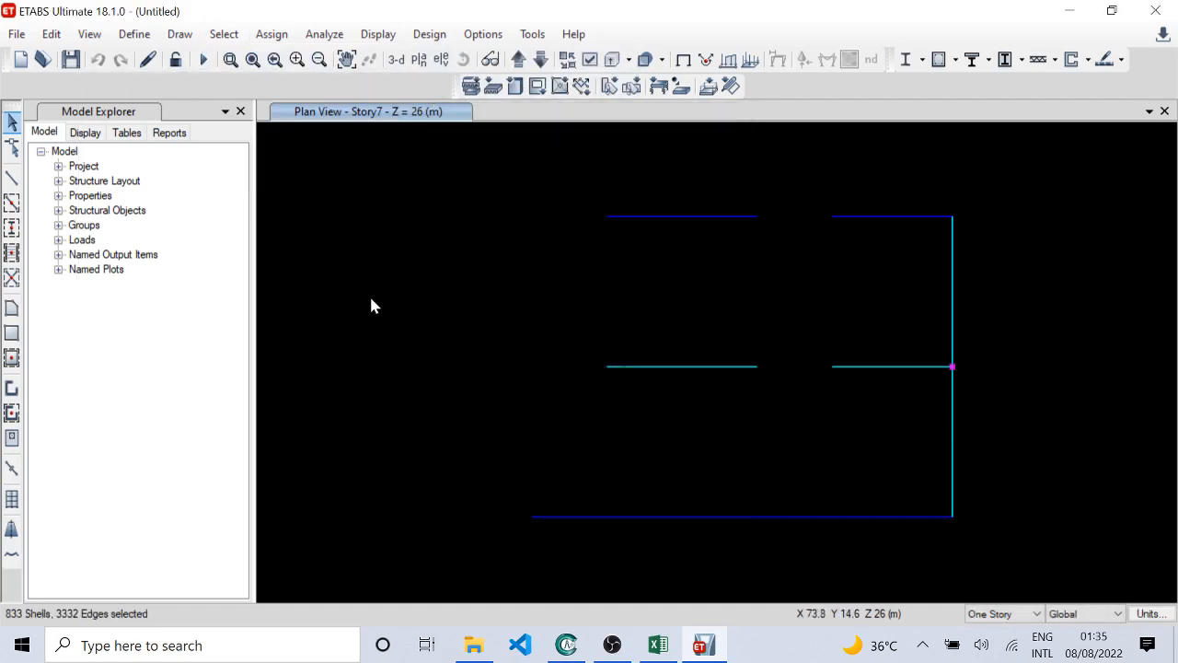
right_click(371, 304)
click(429, 405)
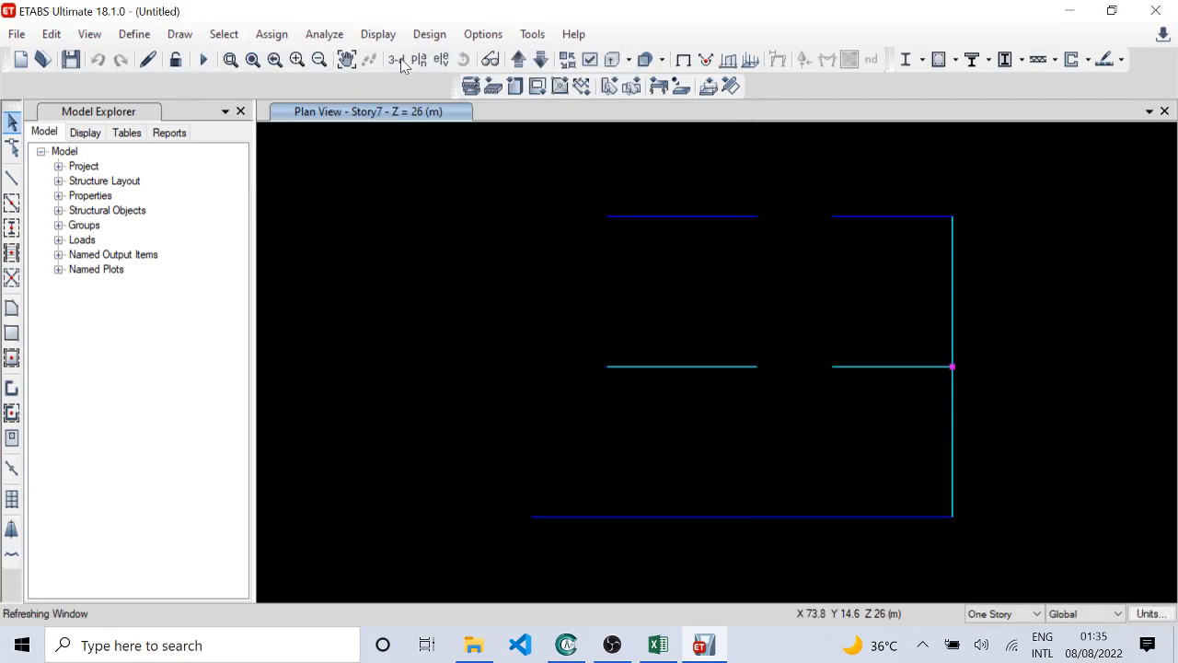
click(401, 59)
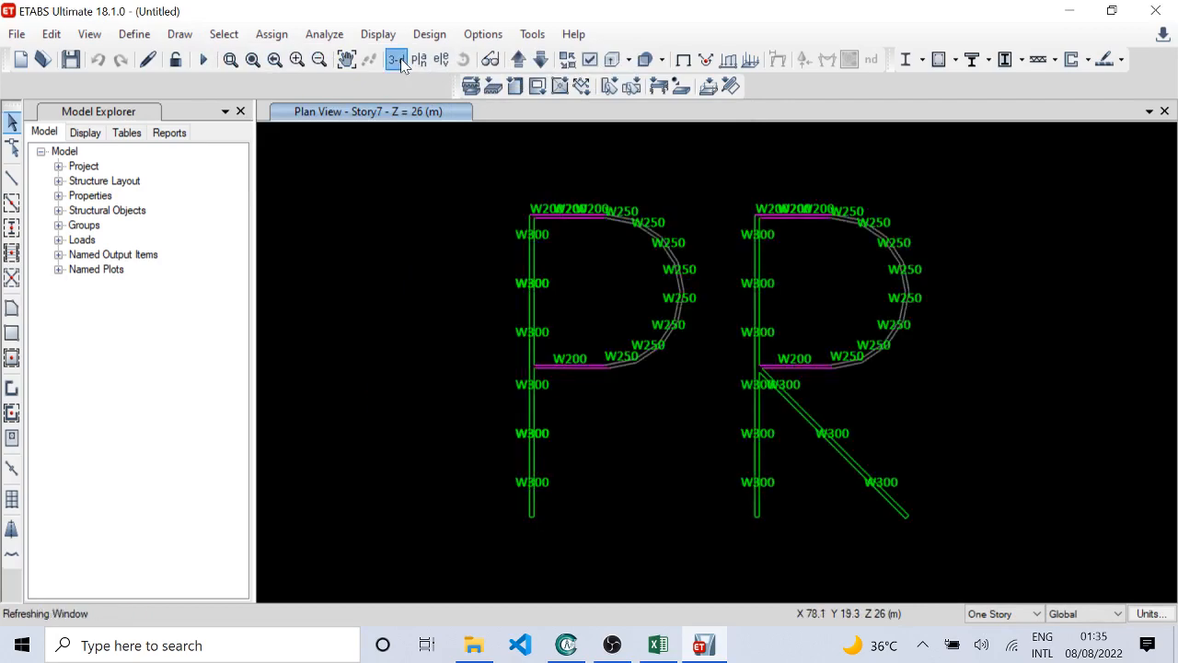
Step: Examine the wall section names on the single-storey curved wall group near the model origin in the 3D view
shift+middle_drag(529, 416, 545, 347)
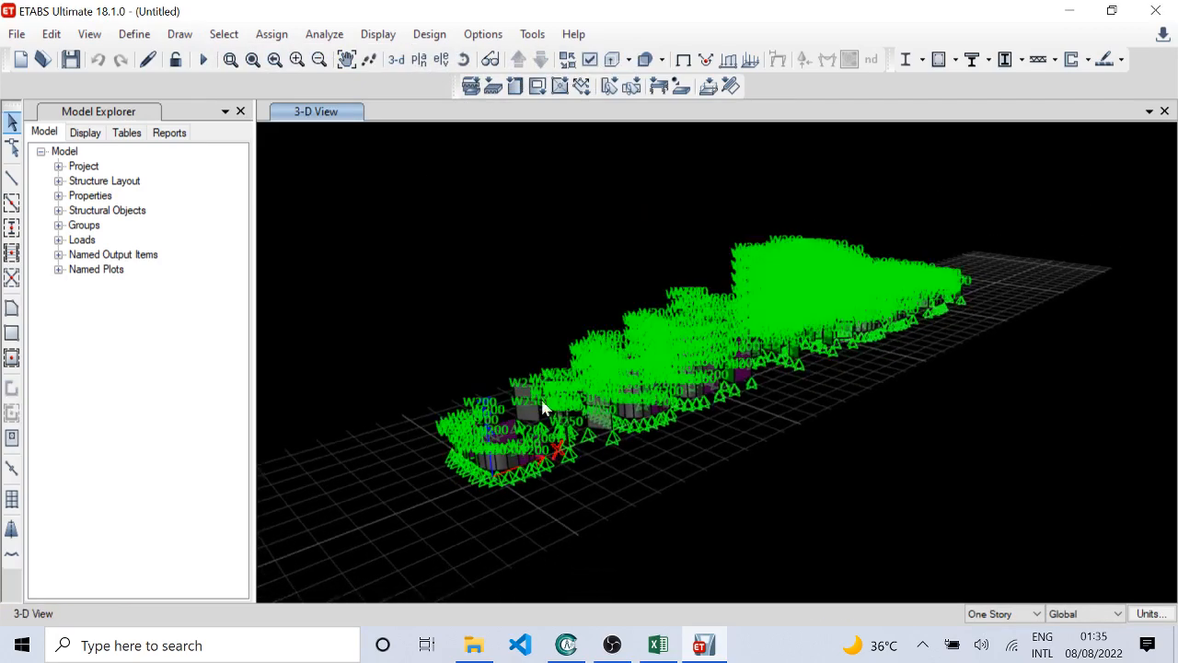
scroll(471, 477, up, 3)
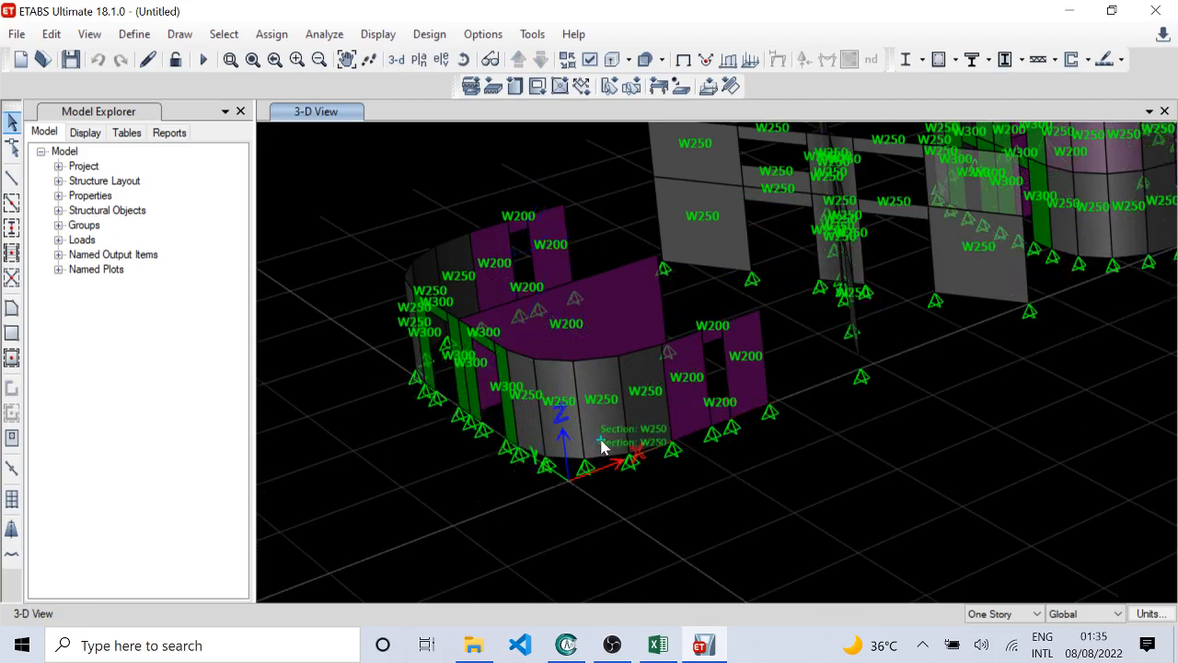
scroll(696, 403, up, 3)
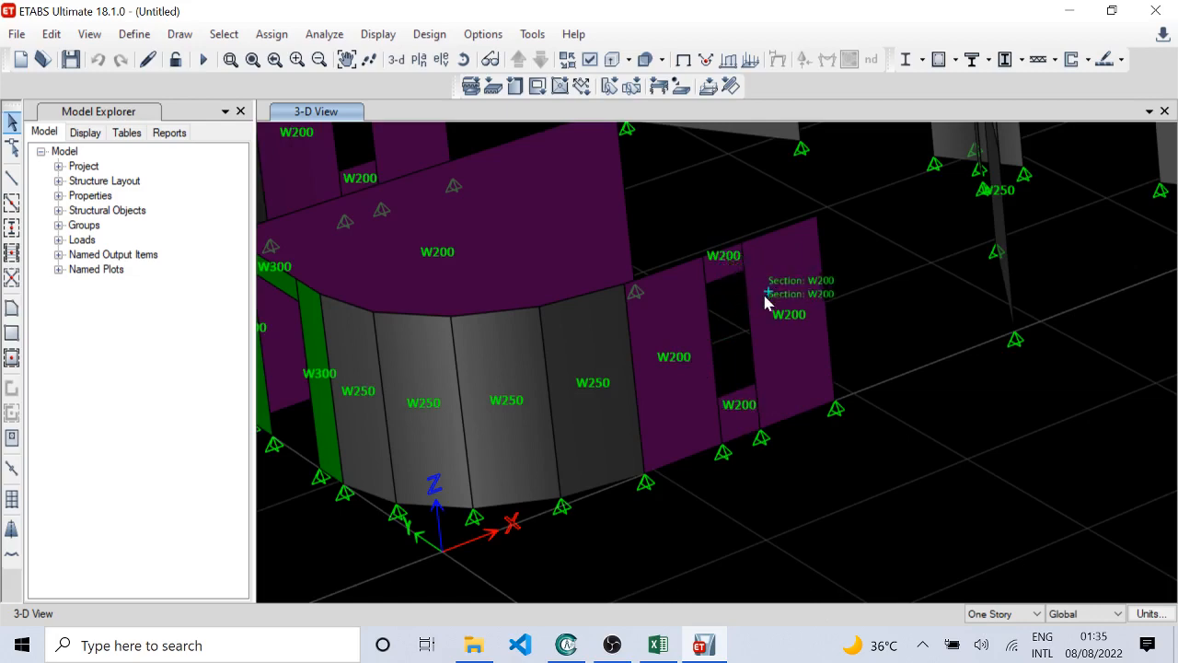
middle_drag(589, 289, 774, 368)
shift+middle_drag(477, 409, 526, 427)
middle_drag(793, 452, 517, 132)
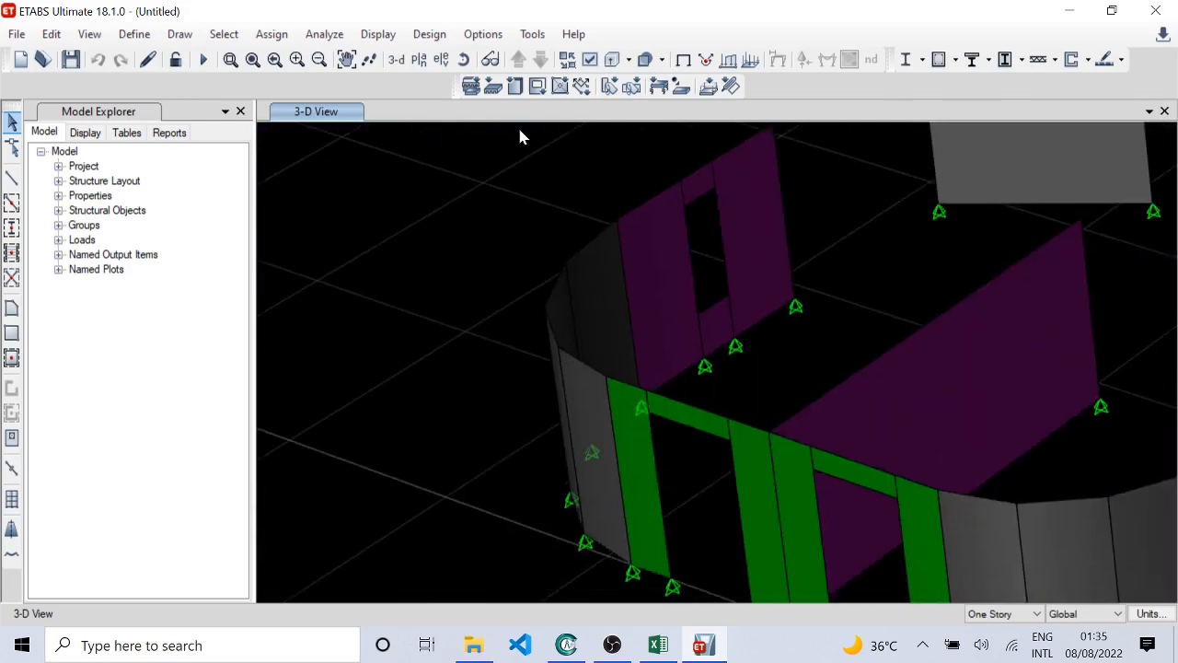
middle_drag(789, 442, 650, 440)
scroll(615, 395, down, 3)
scroll(602, 466, up, 1)
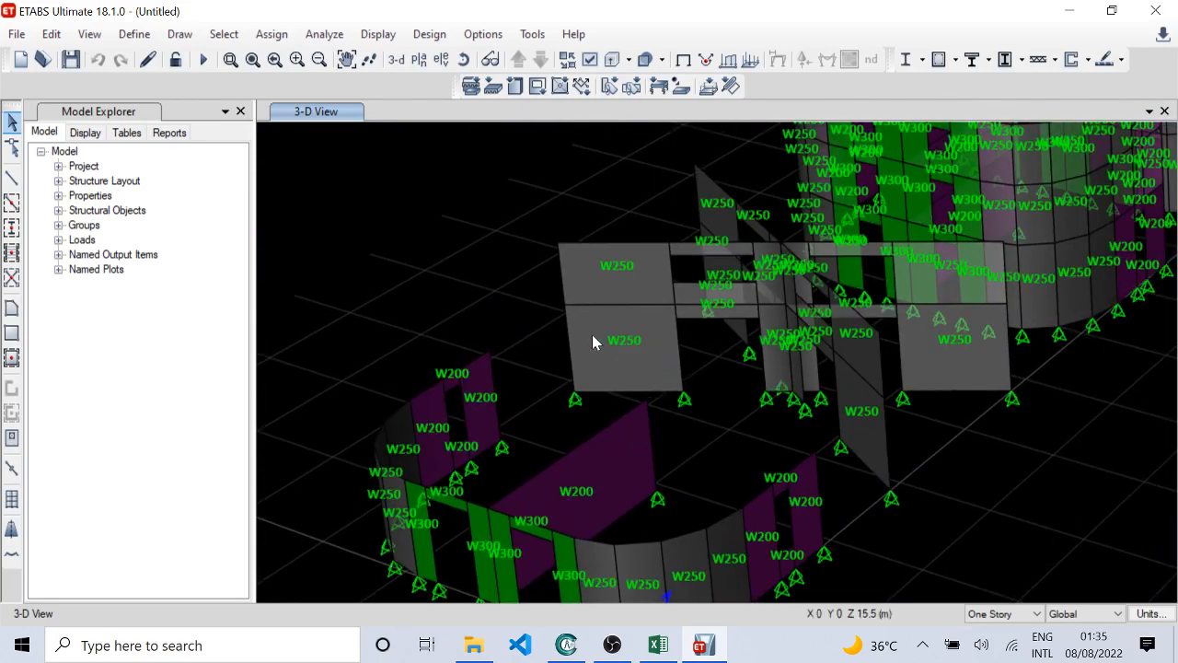
Step: Examine the wall section names on the X-shaped crossing walls and the multi-storey wall groups behind them
scroll(595, 340, up, 1)
scroll(625, 403, up, 1)
shift+middle_drag(723, 459, 745, 587)
shift+middle_drag(667, 457, 694, 468)
middle_drag(776, 497, 698, 429)
scroll(716, 537, down, 3)
mouse_move(698, 526)
shift+middle_down()
mouse_move(699, 537)
mouse_move(730, 392)
mouse_move(688, 512)
shift+middle_up()
scroll(688, 512, up, 3)
scroll(657, 360, down, 3)
scroll(718, 421, down, 2)
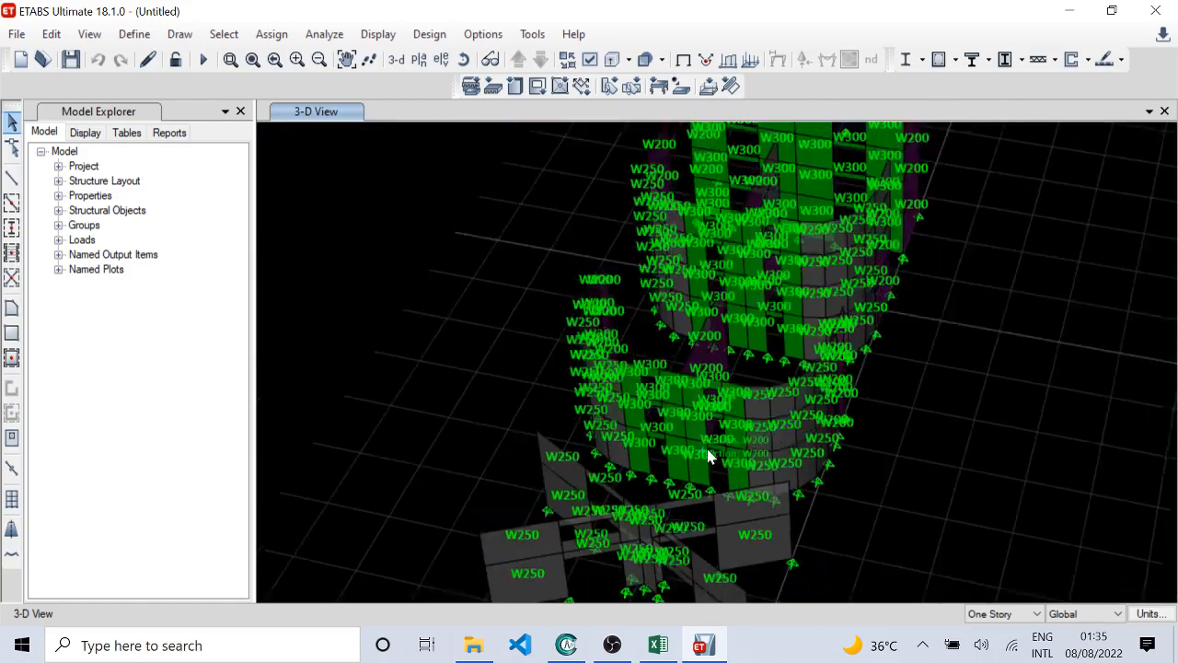
Step: Examine the wall section names on the three-storey and four-storey curved wall groups, including the walls around openings
mouse_move(709, 457)
shift+middle_down()
mouse_move(663, 476)
mouse_move(702, 466)
shift+middle_up()
scroll(677, 449, up, 5)
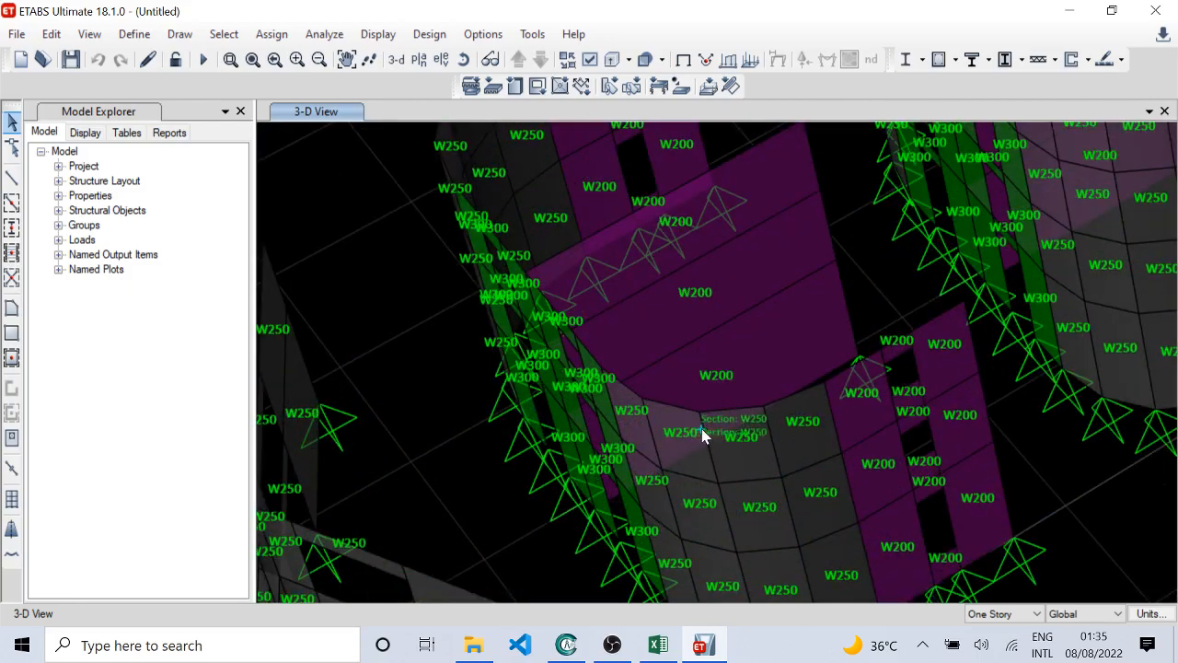
scroll(684, 505, down, 3)
scroll(660, 476, up, 3)
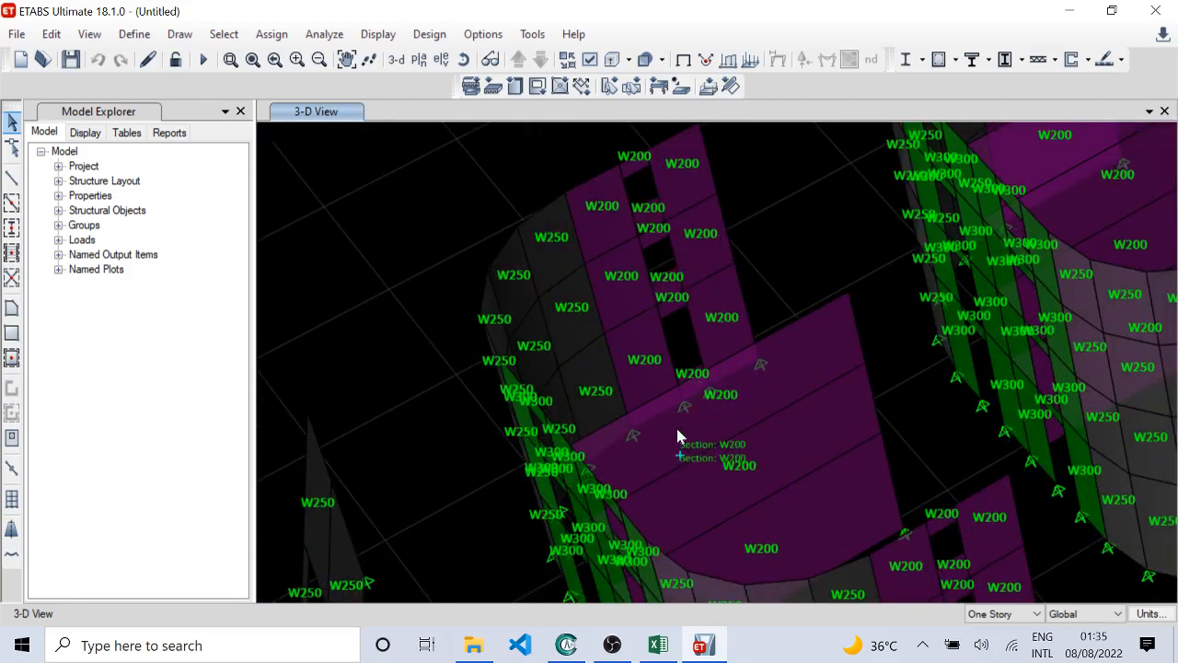
shift+middle_drag(678, 430, 699, 356)
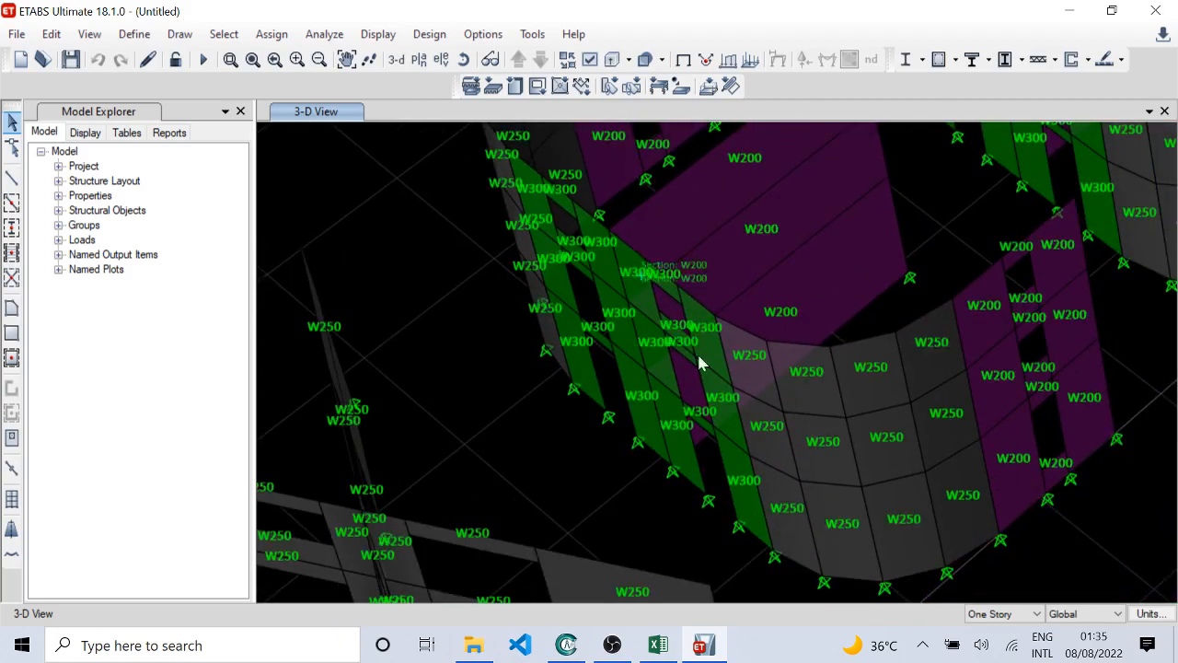
scroll(967, 300, up, 3)
middle_drag(973, 293, 757, 450)
scroll(828, 396, down, 4)
middle_drag(880, 285, 727, 456)
scroll(647, 349, up, 3)
scroll(632, 402, down, 3)
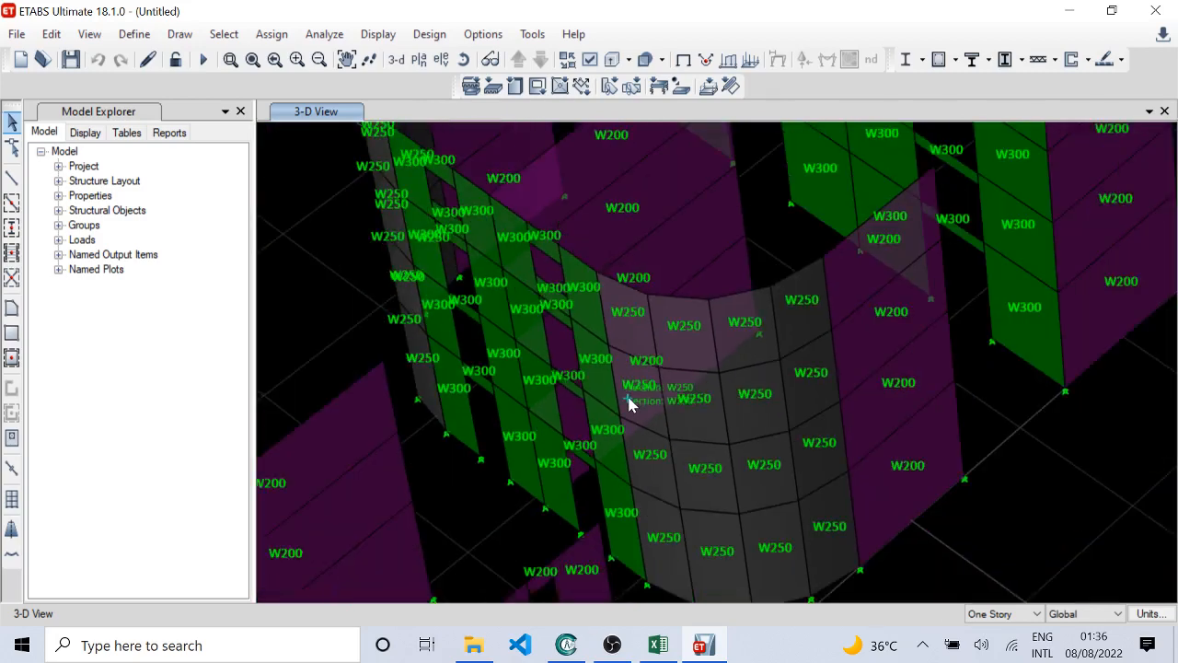
Step: Examine the straight-sided wall group beyond the curved ones and the first tall wall group next to it
scroll(608, 478, up, 3)
middle_drag(758, 341, 727, 416)
middle_drag(619, 337, 656, 430)
scroll(695, 377, up, 3)
scroll(670, 369, down, 3)
middle_drag(782, 349, 658, 479)
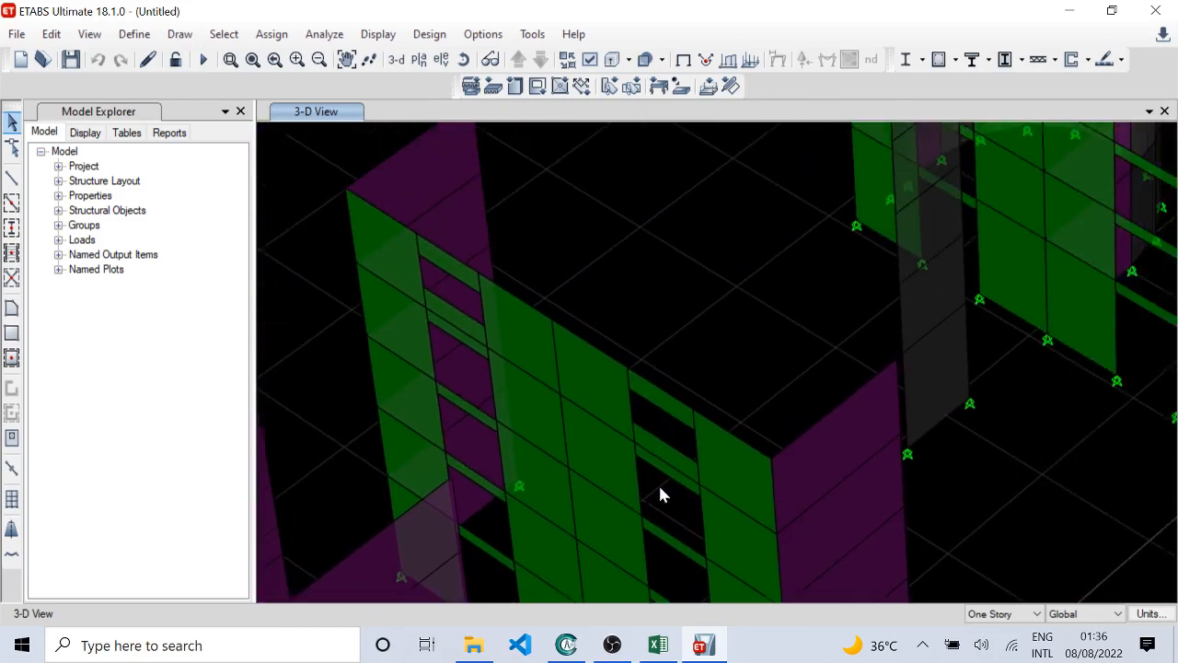
middle_drag(846, 344, 615, 532)
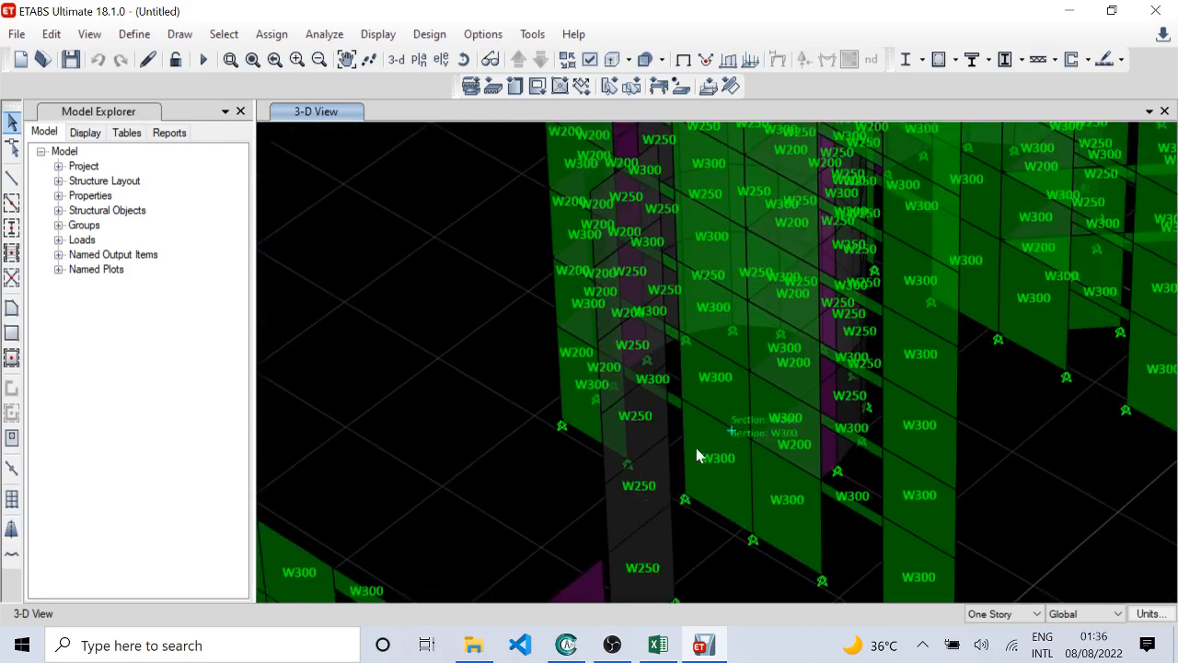
middle_drag(704, 446, 656, 468)
scroll(681, 458, down, 3)
scroll(695, 433, up, 2)
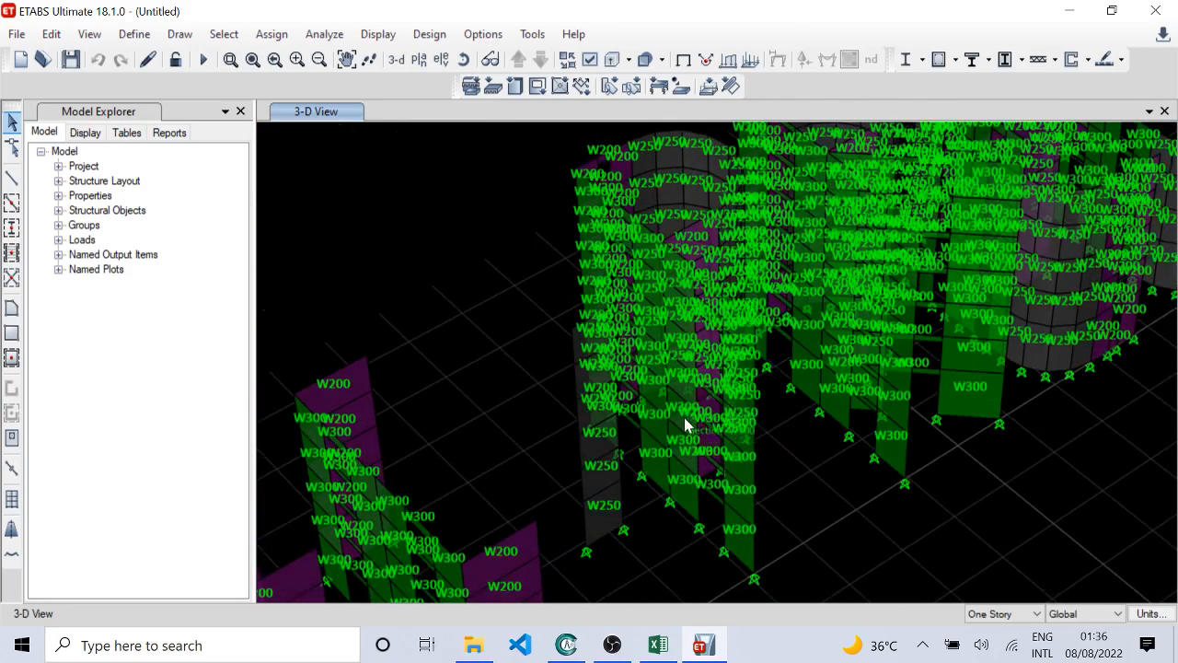
Step: Examine the section names on the front piers and spandrels of the tall P-shaped wall group
scroll(672, 405, up, 3)
scroll(722, 418, down, 2)
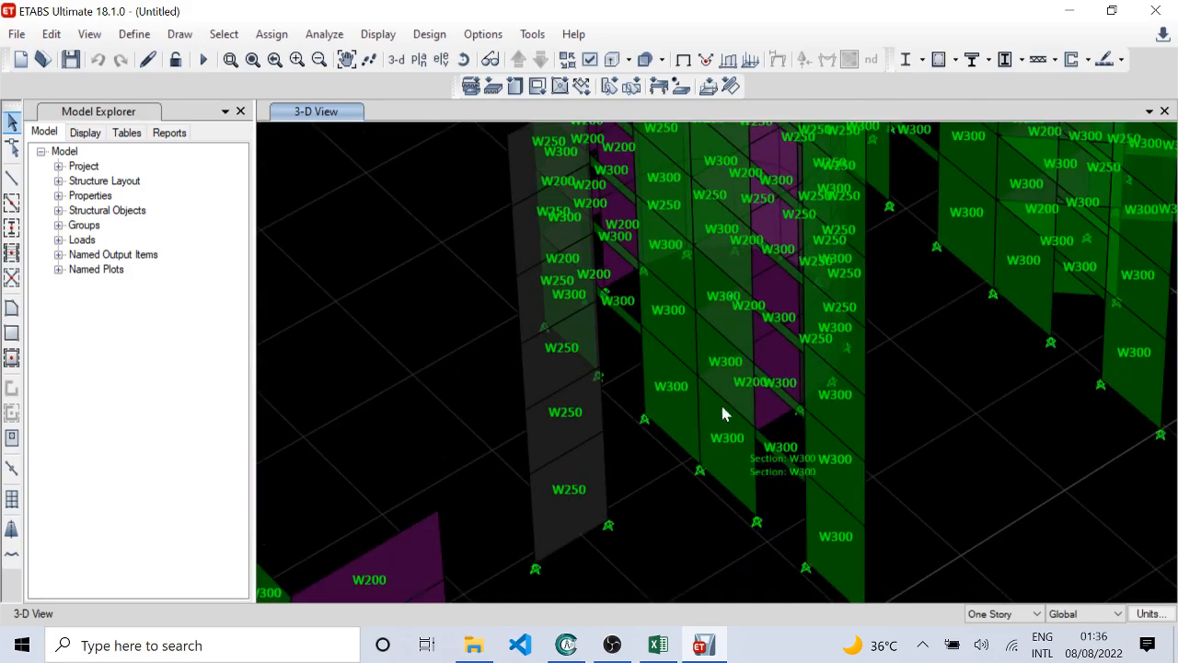
scroll(741, 379, up, 3)
middle_drag(740, 381, 703, 423)
middle_drag(692, 365, 758, 515)
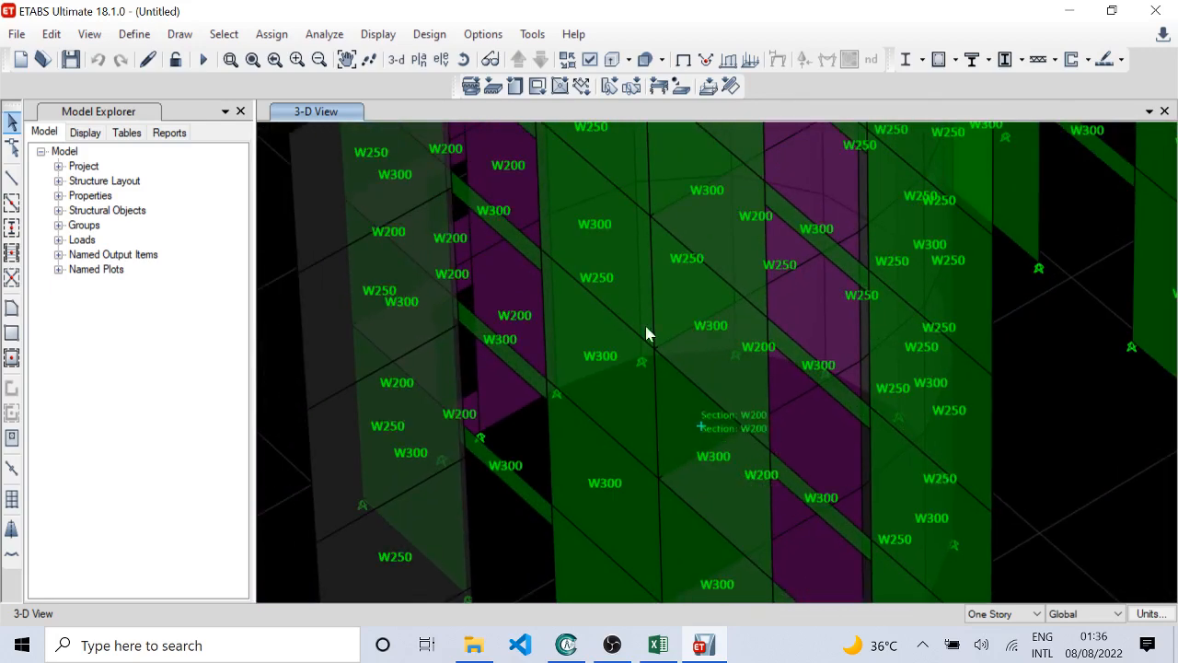
middle_drag(645, 326, 662, 432)
scroll(657, 402, up, 2)
scroll(641, 383, down, 2)
scroll(642, 376, up, 2)
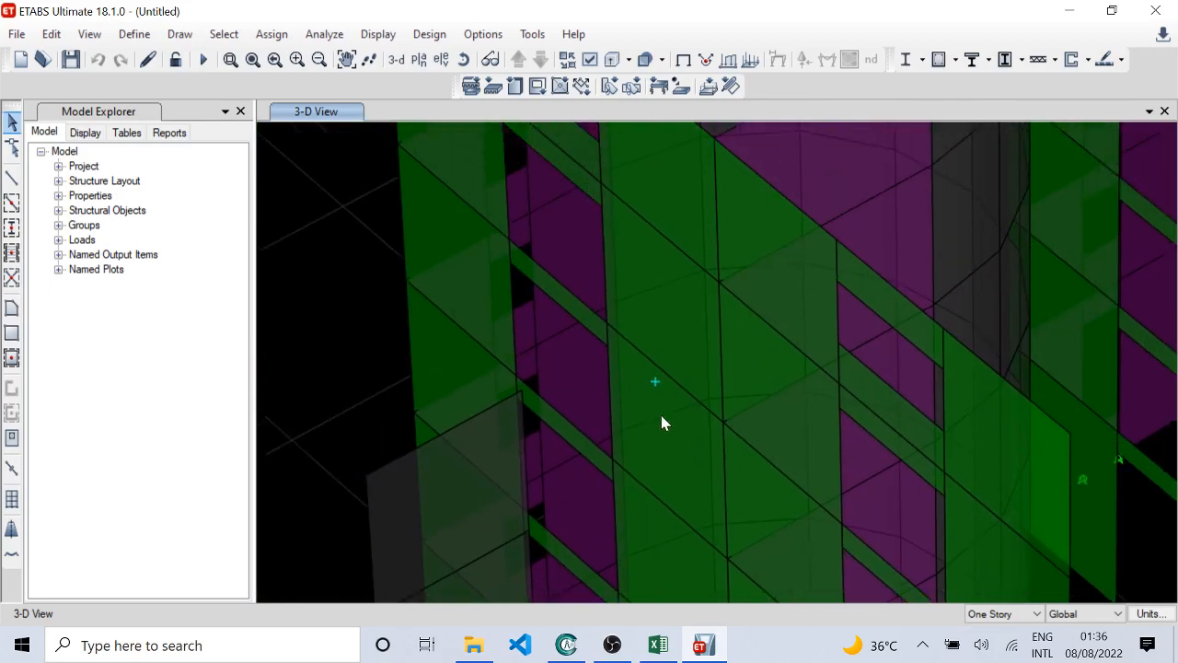
Step: Examine the section names on the upper-storey walls of the P-shaped group and its side wall with openings
scroll(663, 421, down, 2)
scroll(658, 322, up, 1)
scroll(675, 310, down, 3)
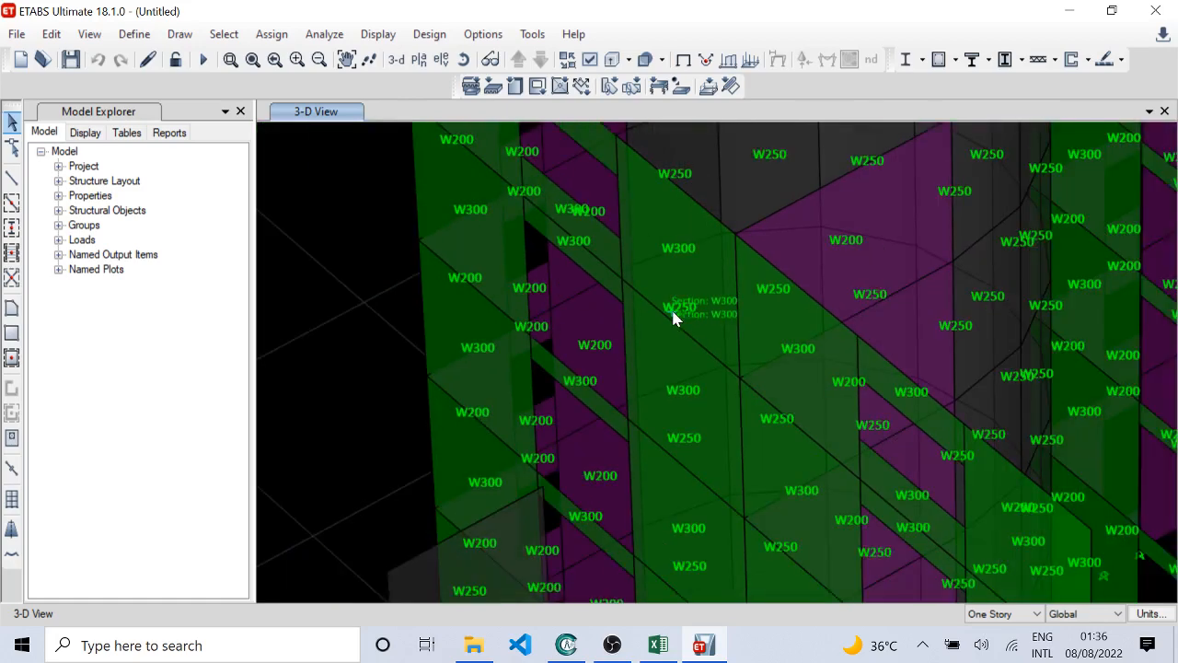
scroll(578, 175, up, 2)
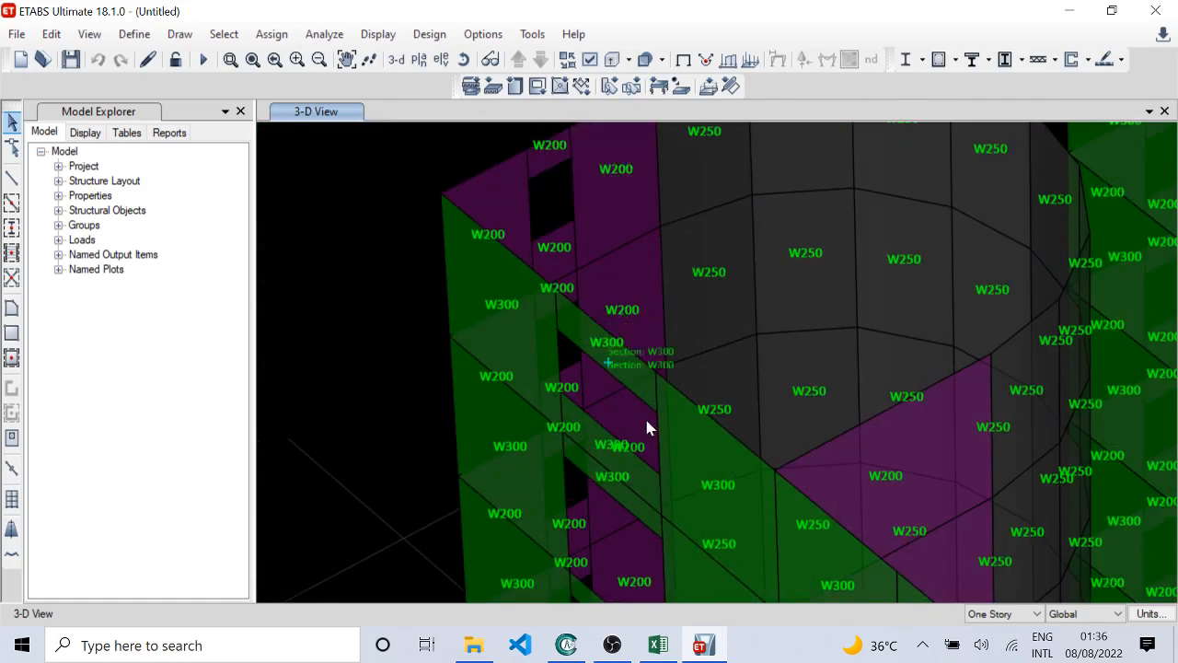
shift+middle_drag(645, 418, 571, 426)
scroll(826, 327, down, 3)
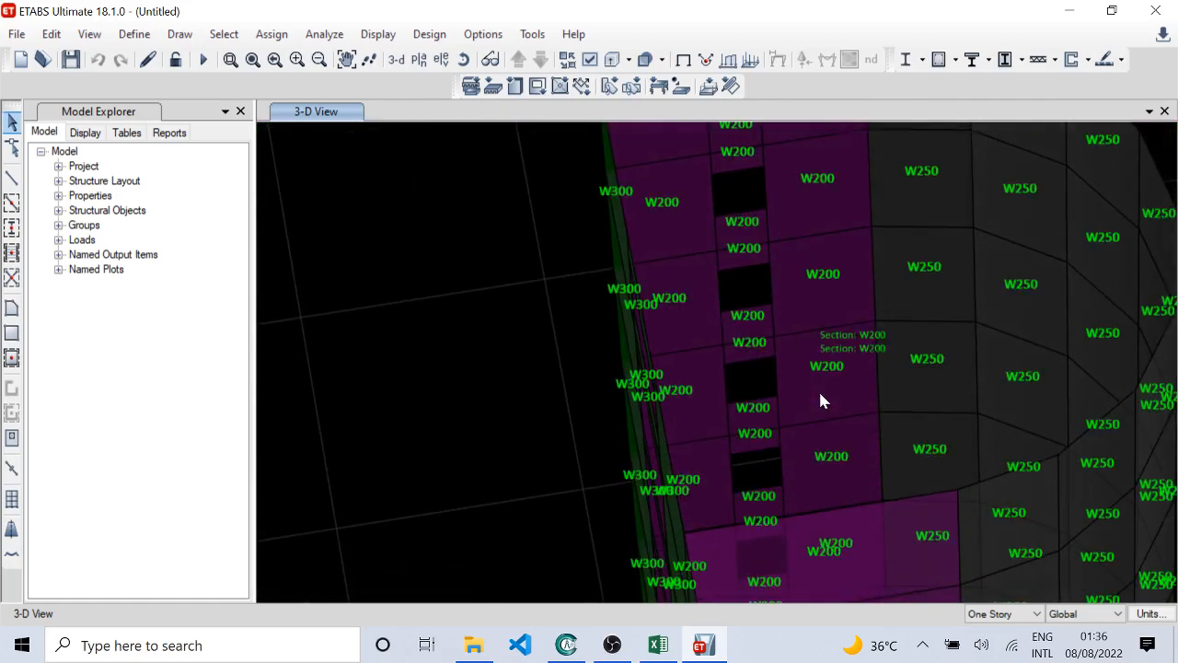
scroll(823, 439, up, 1)
shift+middle_drag(822, 434, 678, 399)
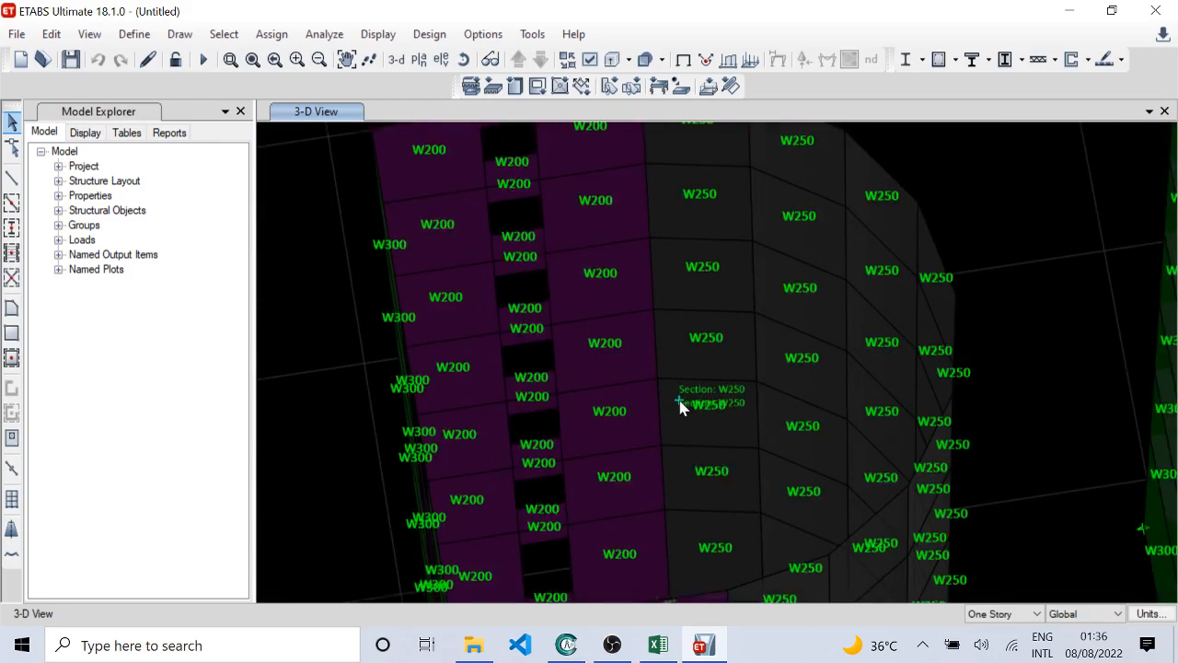
Step: Examine the section names on the rounded walls of the P and R shapes and the R shape's diagonal wall
scroll(693, 457, down, 3)
shift+middle_drag(693, 457, 733, 466)
middle_drag(721, 407, 633, 447)
scroll(687, 458, up, 2)
scroll(597, 430, down, 2)
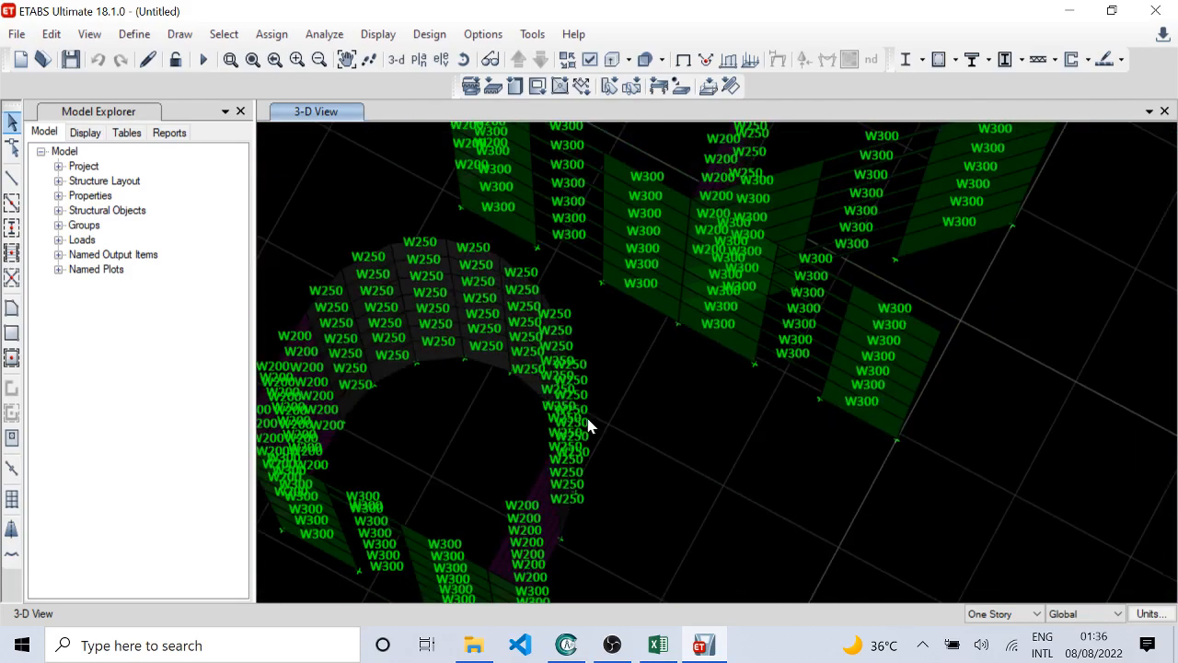
middle_drag(578, 219, 558, 360)
scroll(799, 545, up, 2)
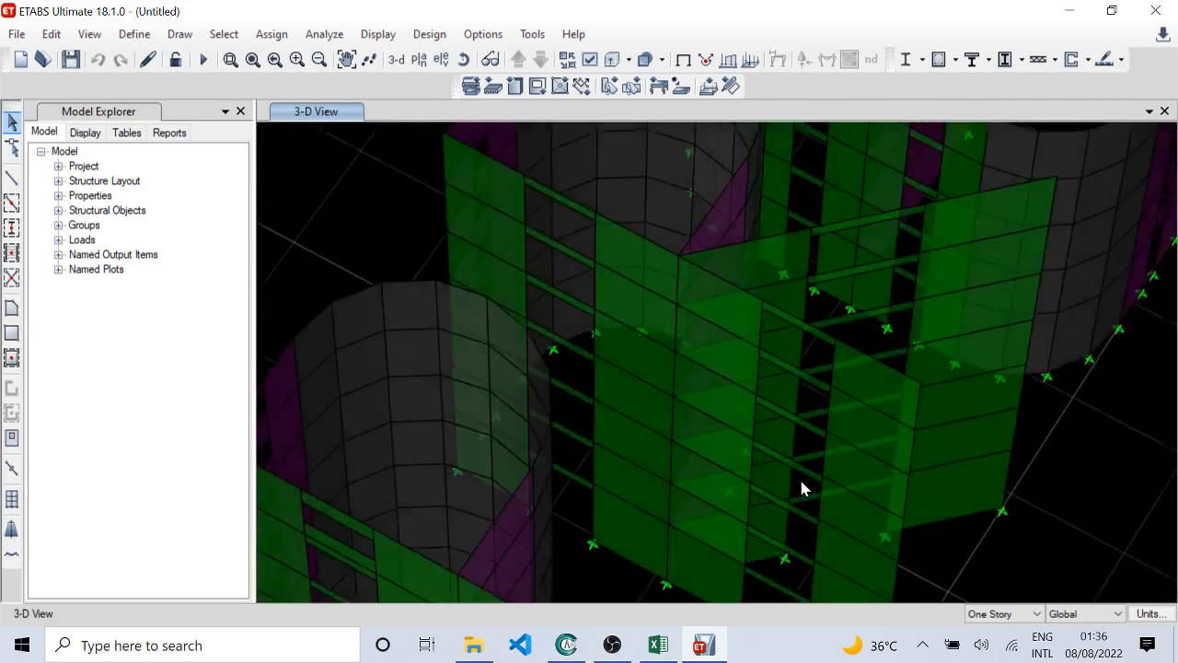
scroll(792, 451, up, 2)
scroll(786, 470, down, 2)
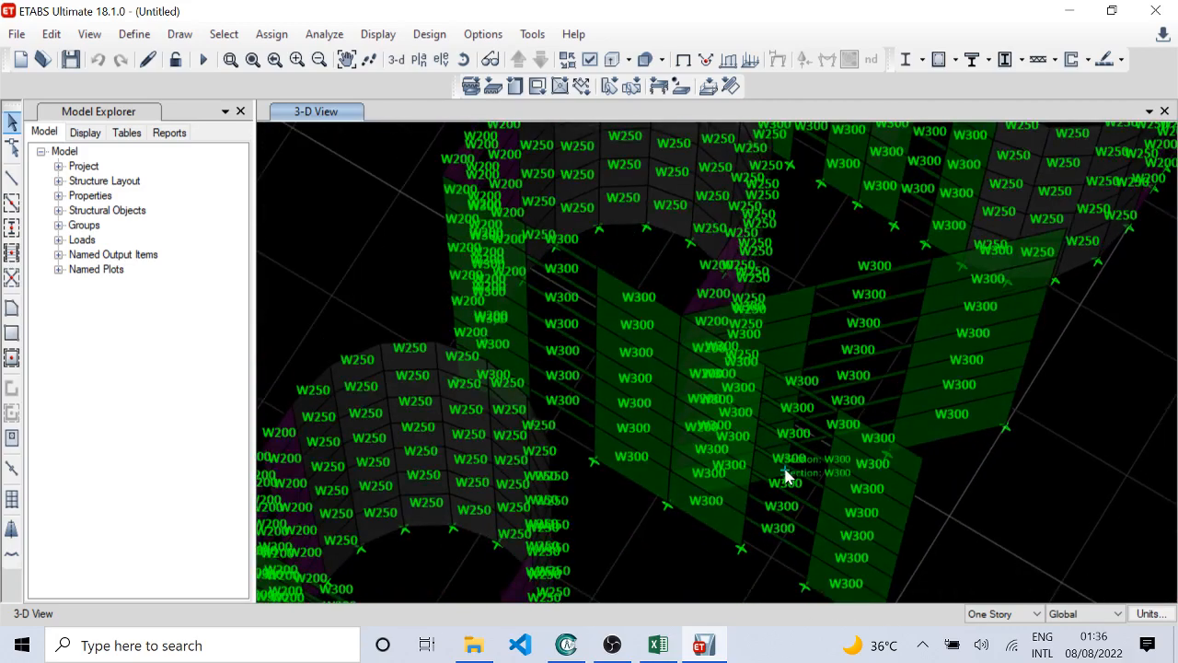
scroll(643, 498, up, 2)
scroll(632, 425, up, 2)
scroll(620, 356, down, 2)
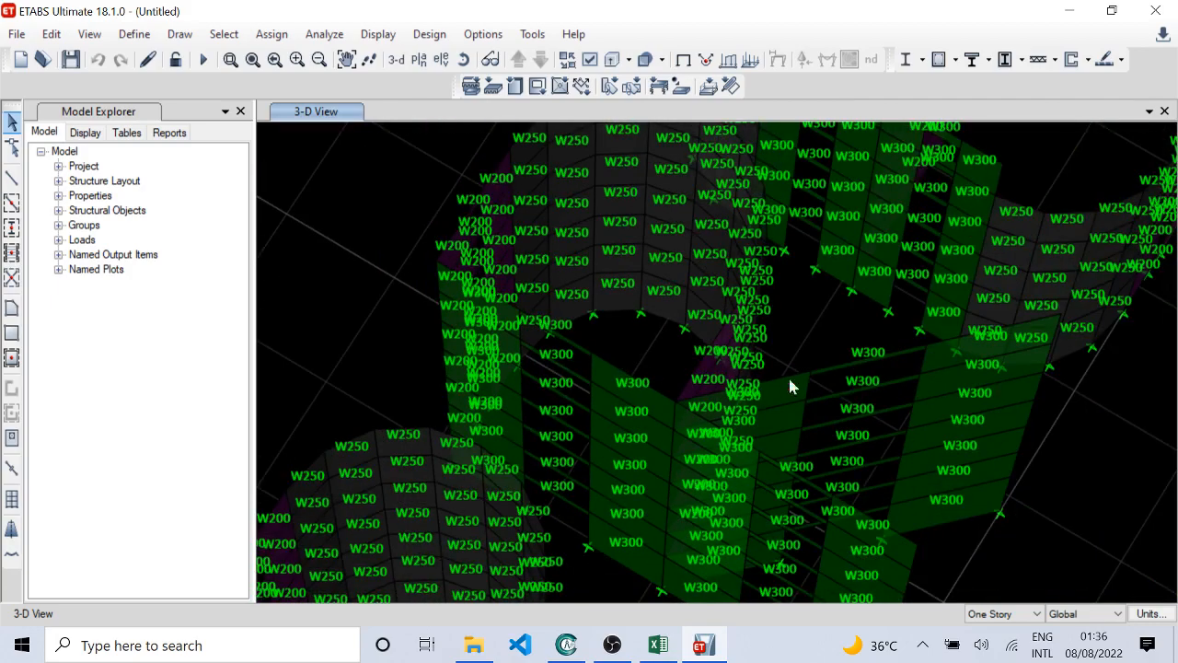
Step: Examine the section names on the long straight piers and spandrels of the neighbouring E-shaped wall group
middle_drag(824, 285, 651, 432)
scroll(613, 387, up, 2)
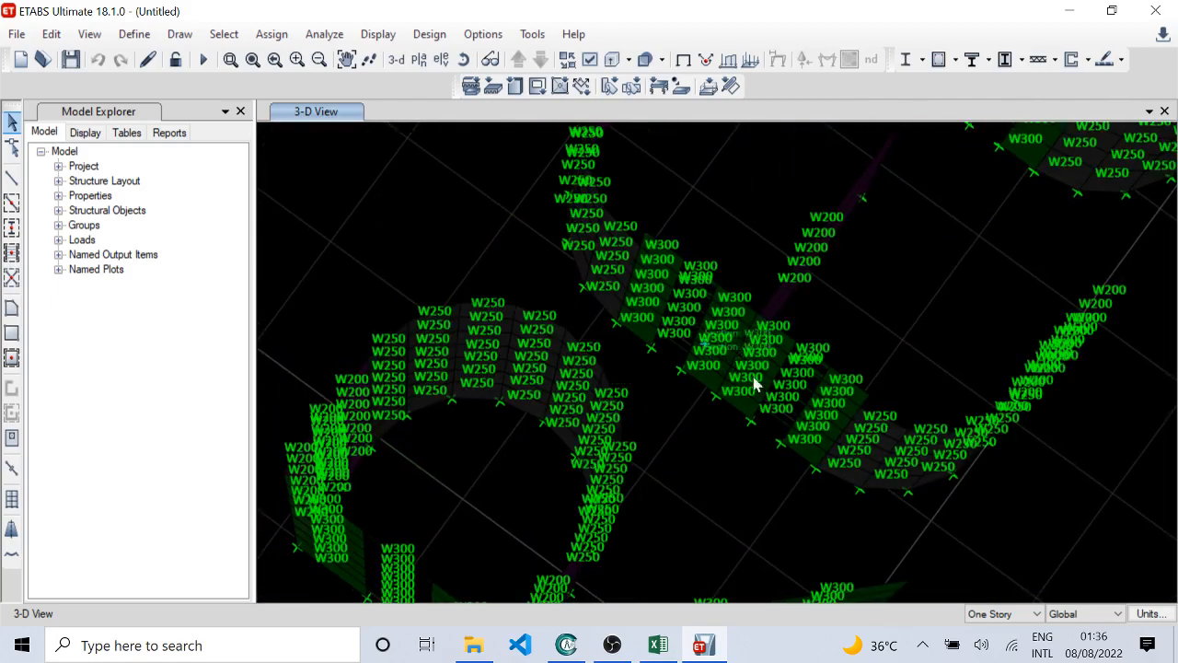
scroll(814, 446, up, 2)
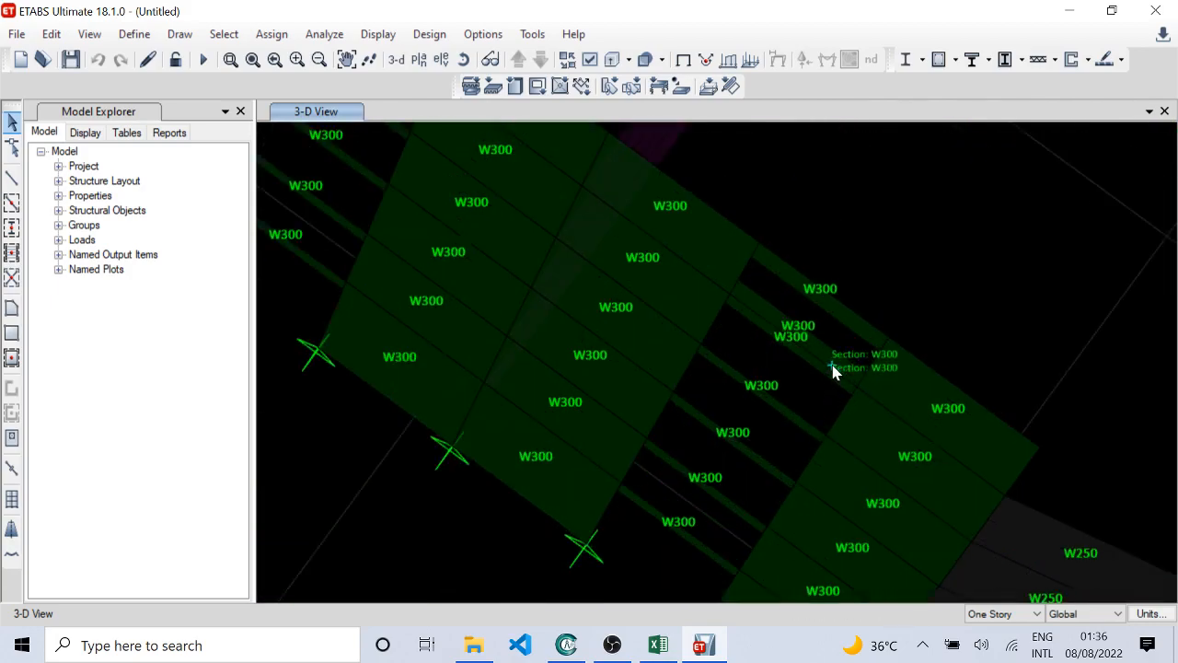
middle_drag(500, 310, 746, 439)
middle_drag(664, 299, 655, 430)
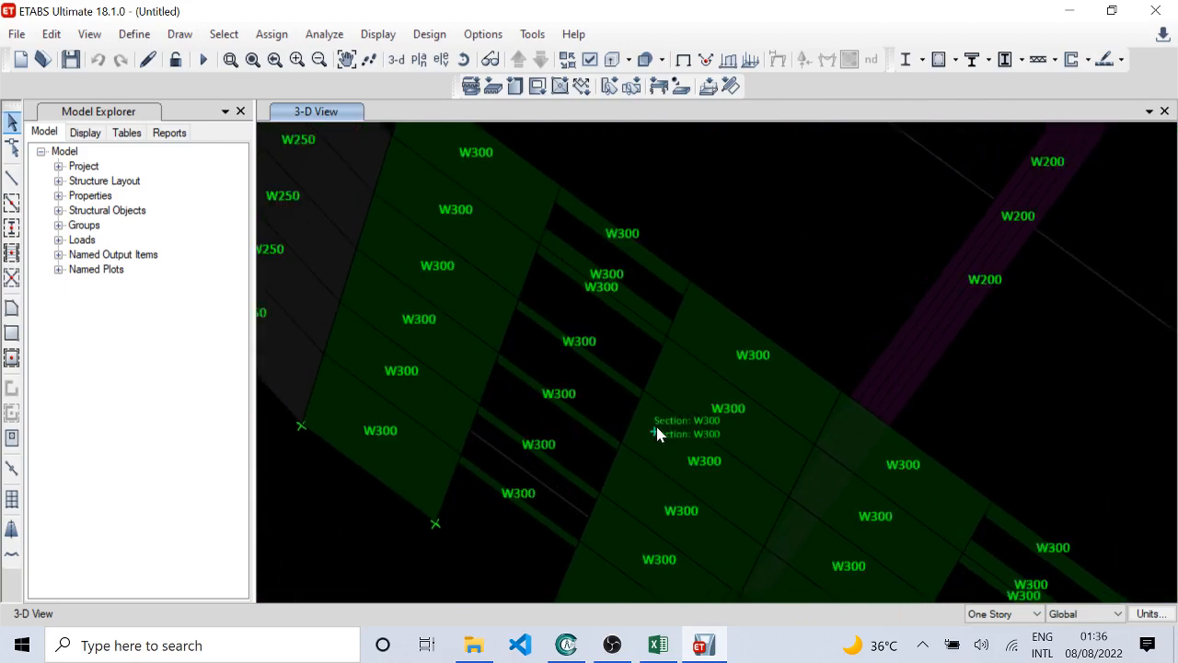
scroll(571, 373, down, 3)
middle_drag(570, 372, 608, 499)
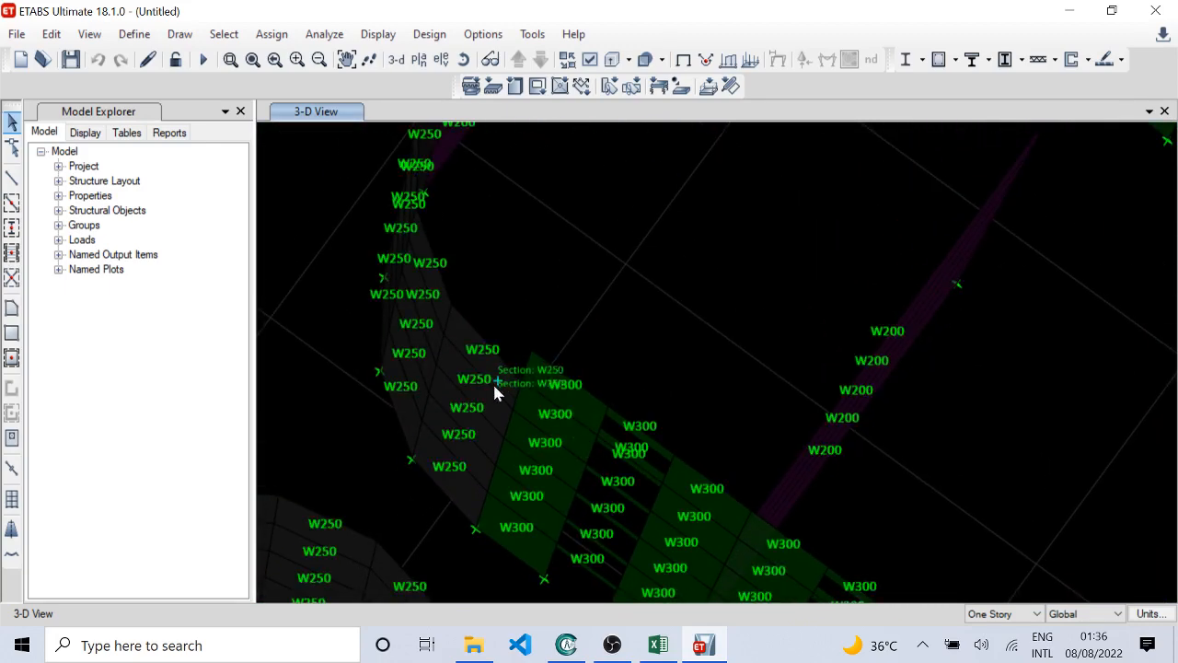
scroll(495, 386, down, 3)
Step: Examine the section names along the curved ends and end walls of the E-shaped groups from another angle
shift+middle_drag(539, 521, 725, 451)
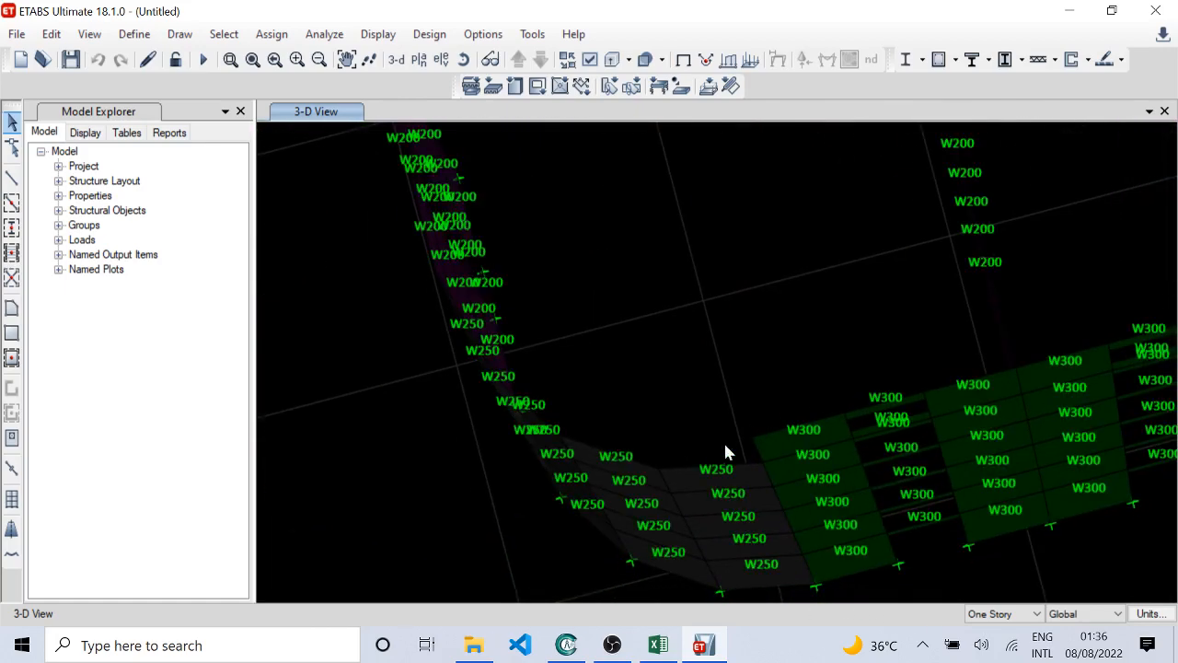
scroll(700, 458, down, 3)
shift+middle_drag(744, 515, 631, 462)
scroll(635, 464, up, 3)
shift+middle_drag(697, 496, 703, 436)
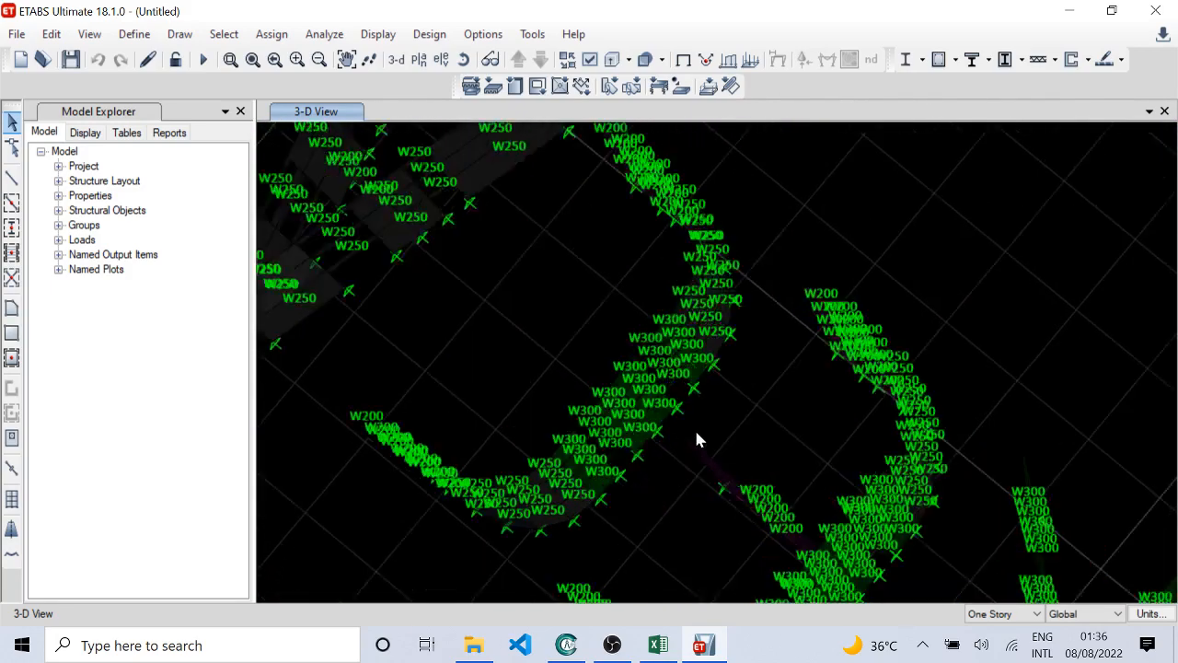
scroll(700, 436, up, 3)
shift+middle_drag(450, 467, 564, 385)
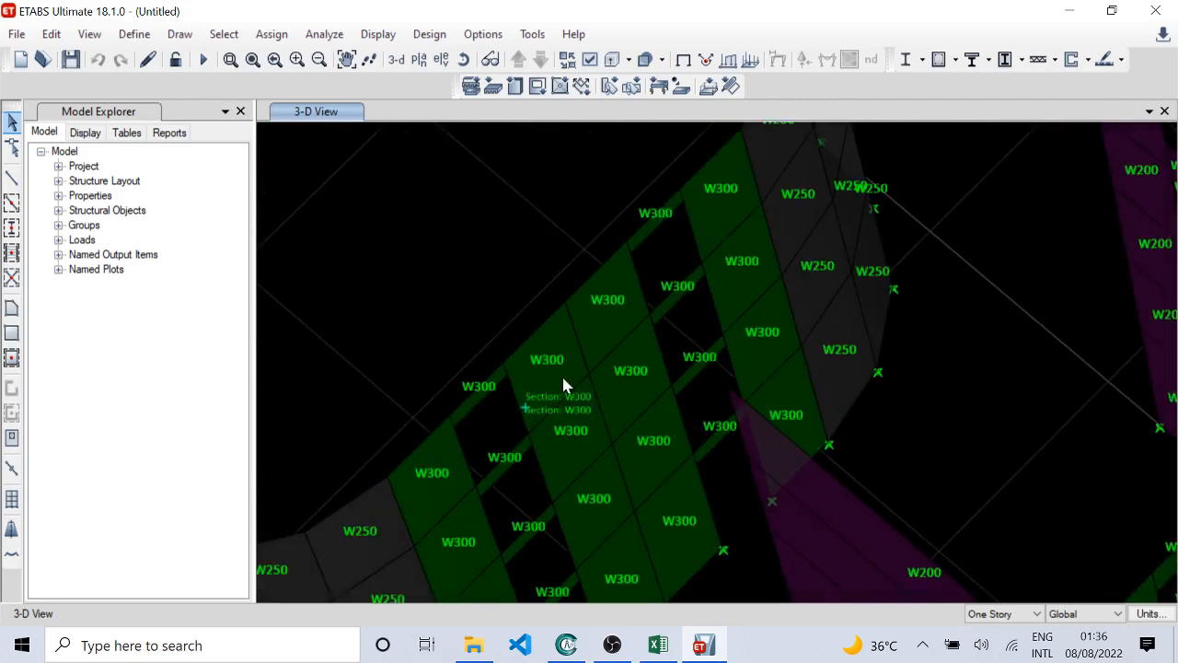
scroll(726, 442, down, 3)
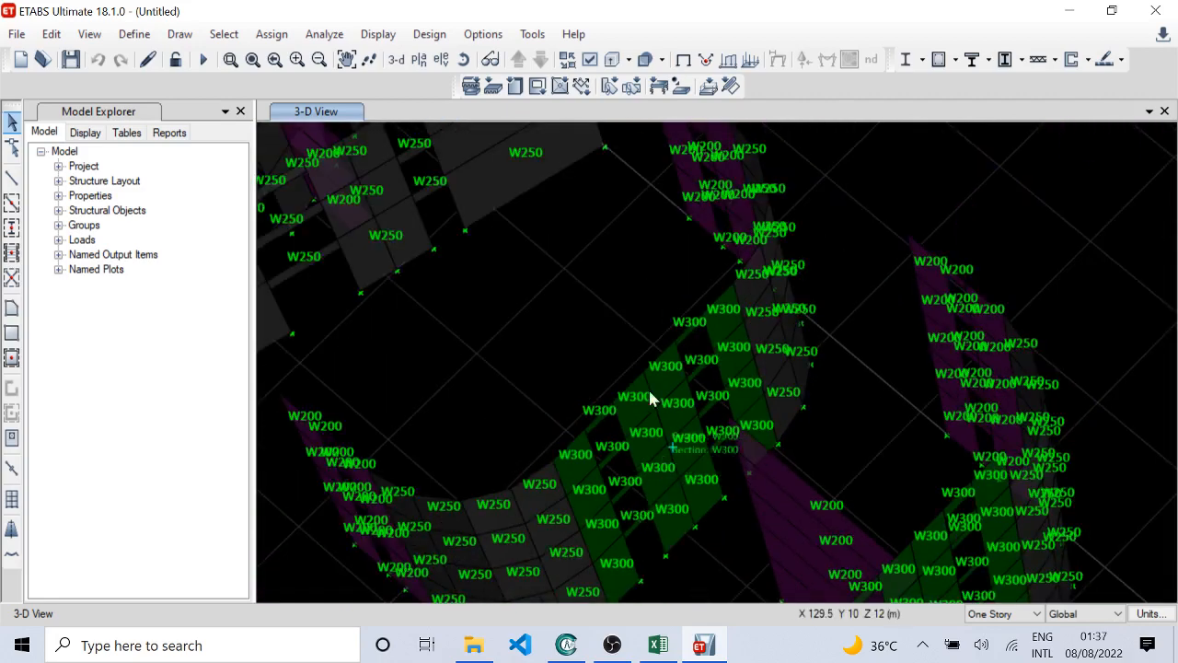
Step: Examine the section names on the X-shaped walls and the short walls at their crossing up close
scroll(649, 395, up, 3)
scroll(515, 500, up, 3)
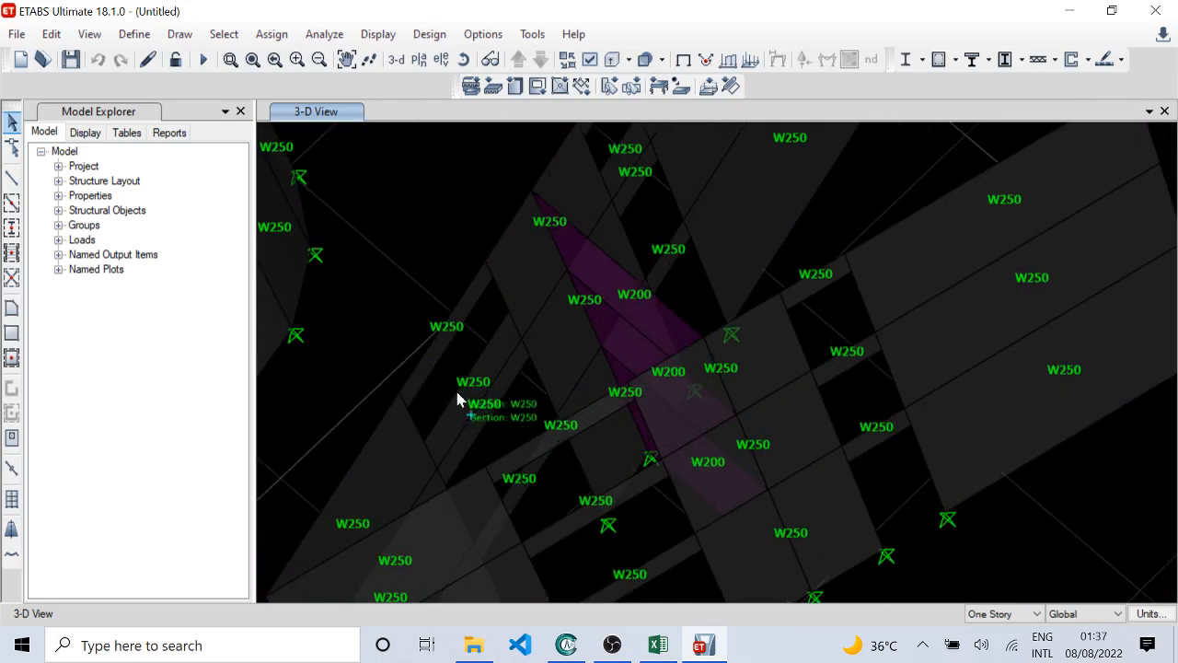
middle_drag(605, 318, 615, 442)
scroll(615, 441, down, 4)
shift+middle_drag(658, 491, 731, 500)
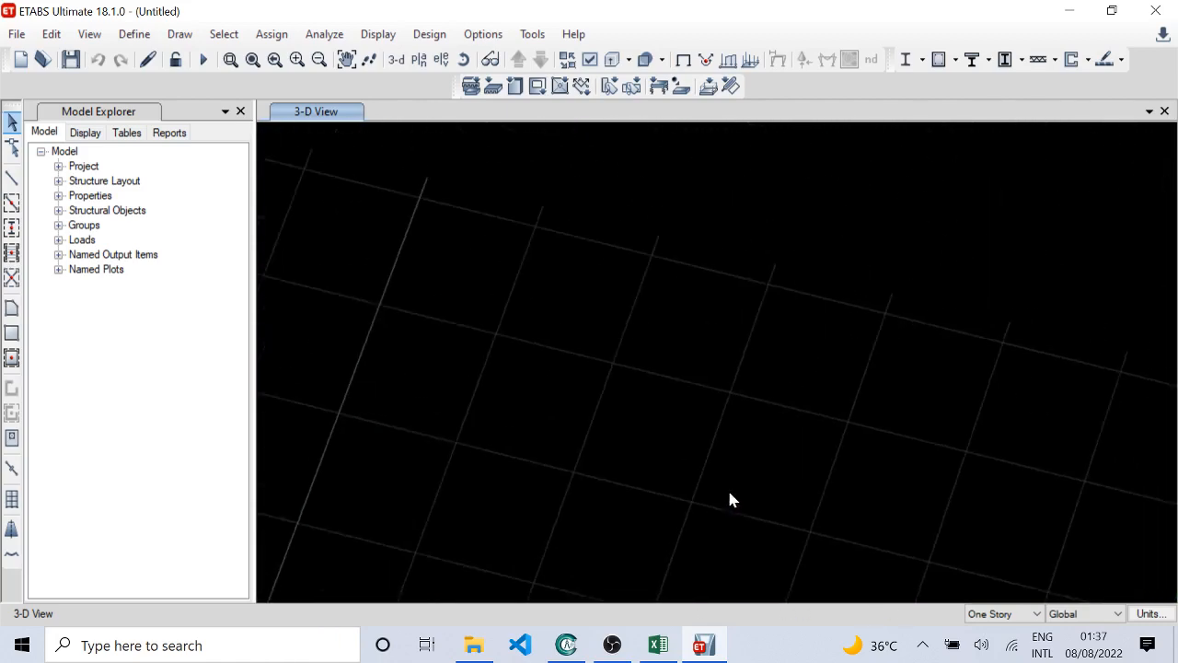
scroll(584, 525, down, 3)
middle_drag(584, 518, 727, 169)
scroll(573, 407, up, 3)
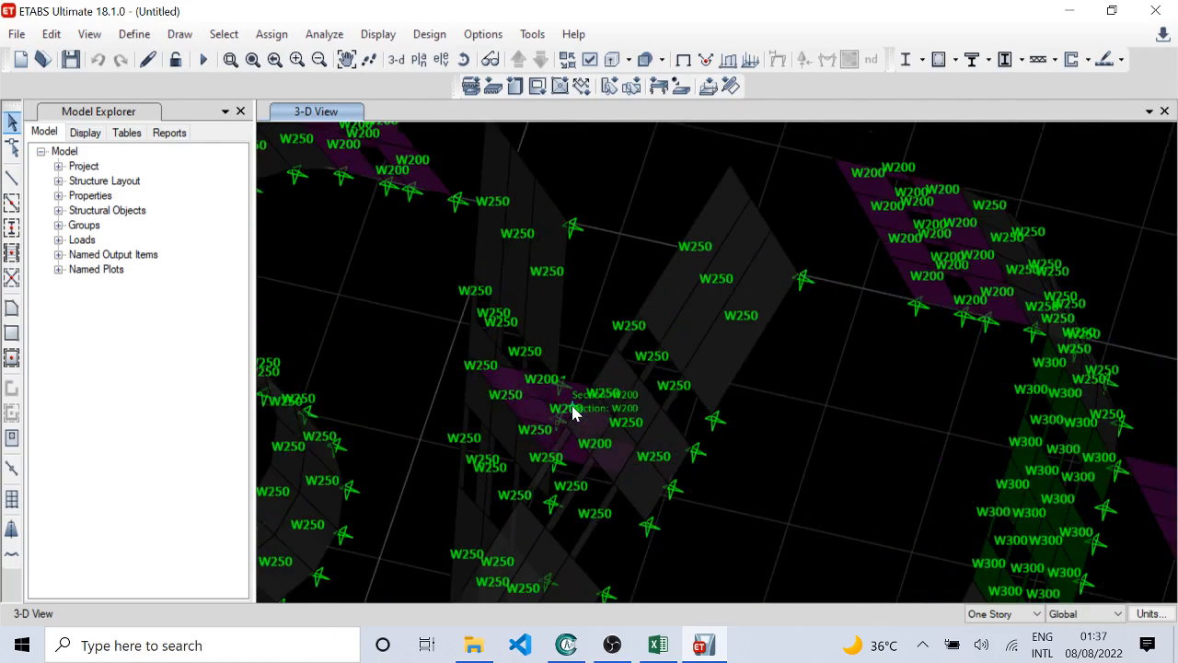
Step: Examine the section names along the S-shaped wall and on the straight wall with its short base walls
middle_drag(571, 427, 940, 415)
middle_drag(684, 327, 679, 469)
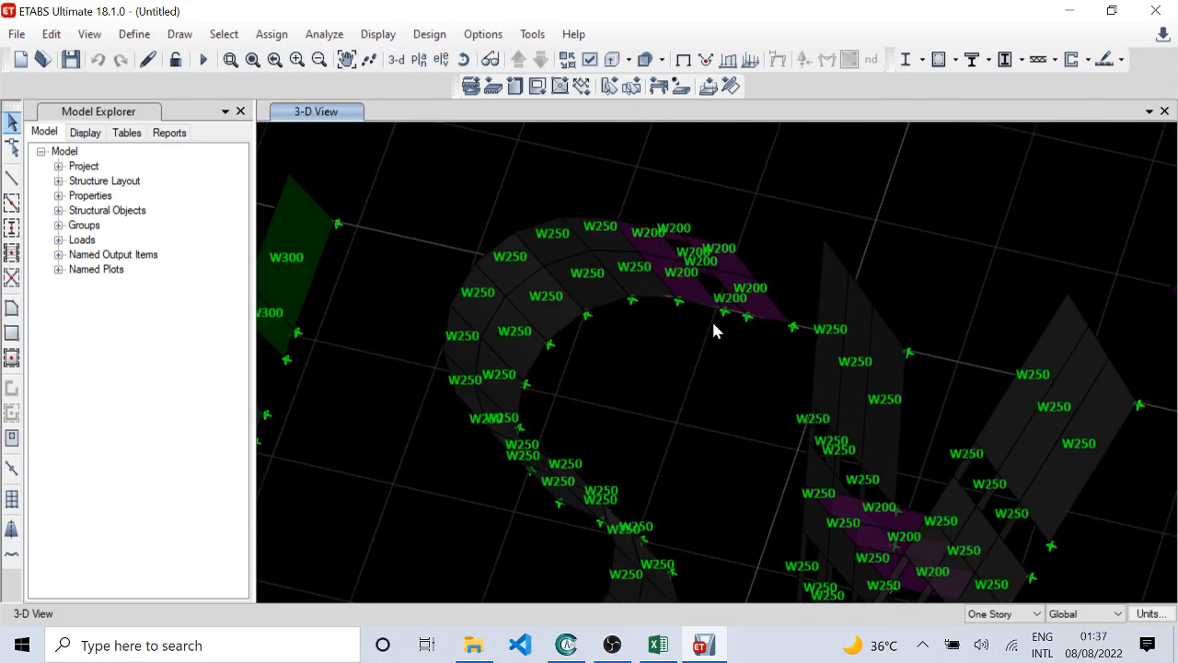
scroll(714, 292, up, 3)
scroll(713, 313, up, 2)
scroll(722, 313, down, 2)
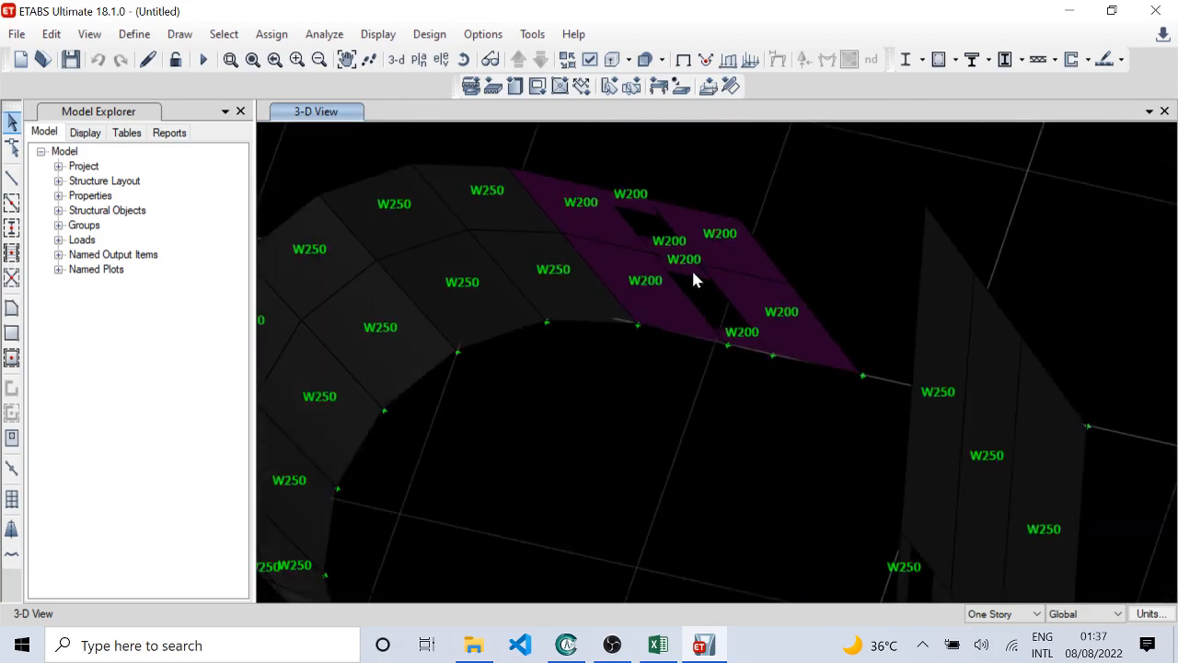
scroll(635, 206, down, 3)
middle_drag(583, 423, 730, 243)
scroll(730, 243, down, 6)
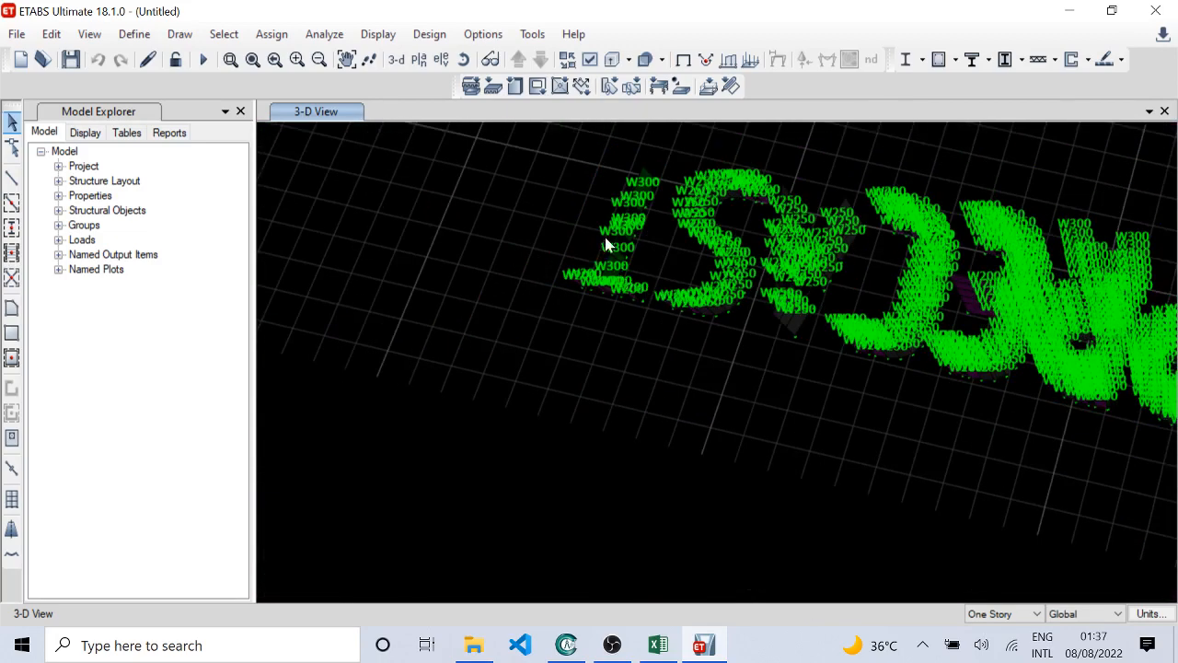
scroll(603, 239, up, 6)
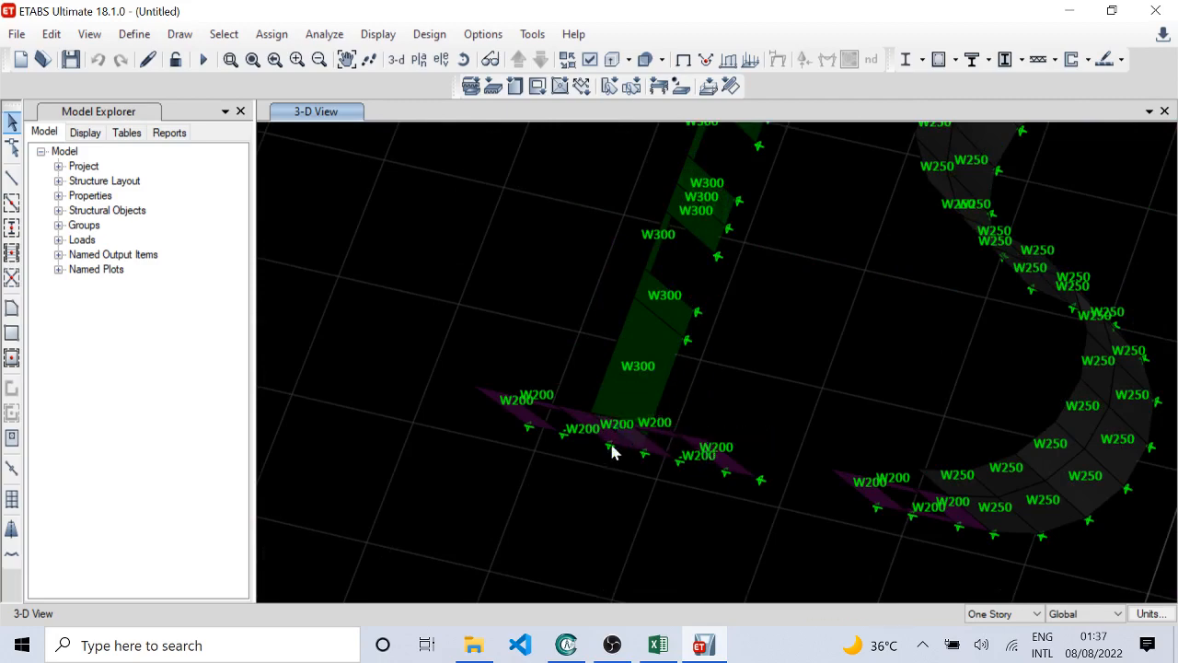
middle_drag(707, 310, 582, 522)
scroll(653, 363, down, 4)
middle_drag(814, 359, 607, 344)
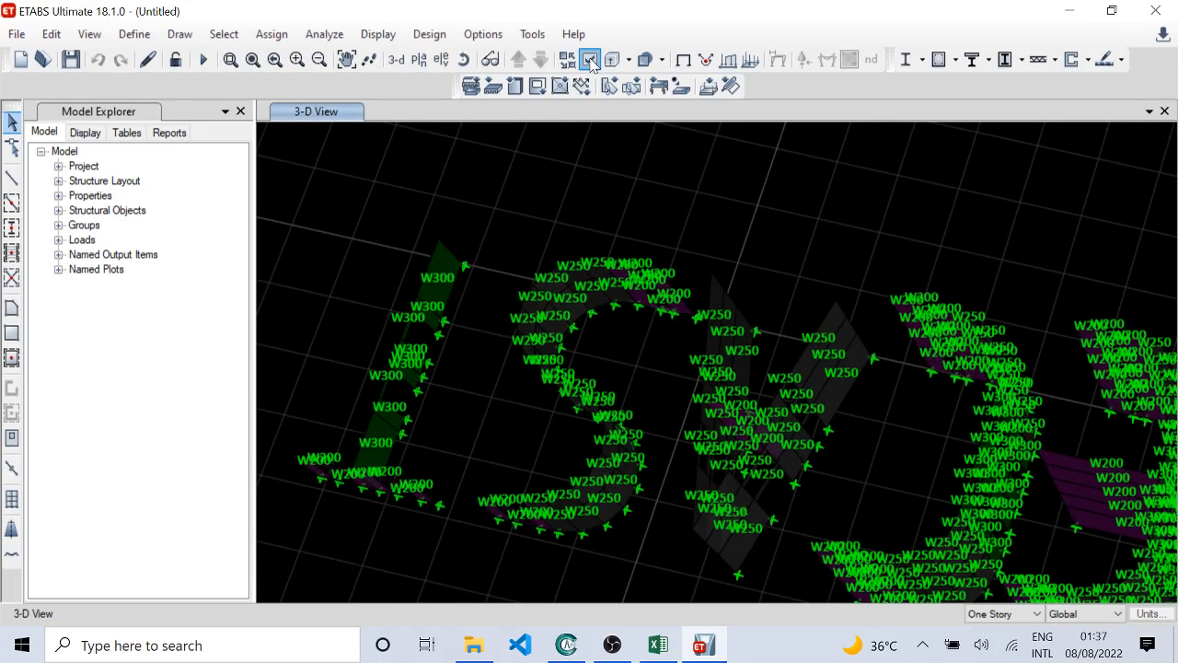
Step: Hide the shell section names in the 3-D view and display the pier and spandrel labels instead
click(590, 60)
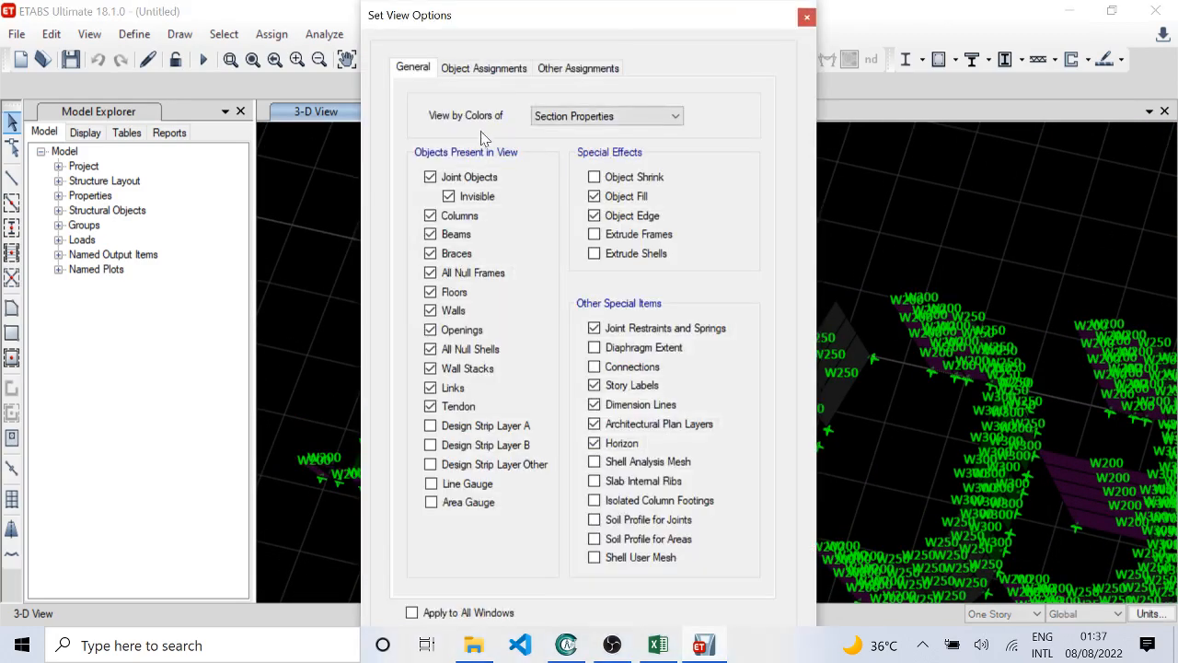
click(485, 69)
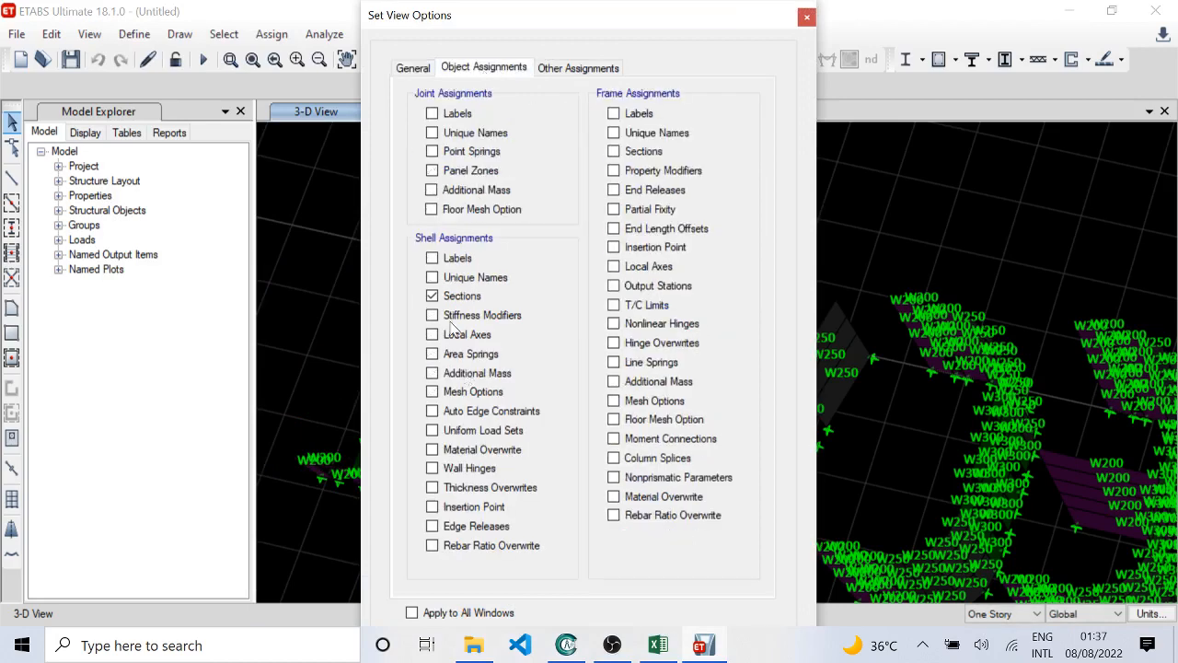
click(575, 70)
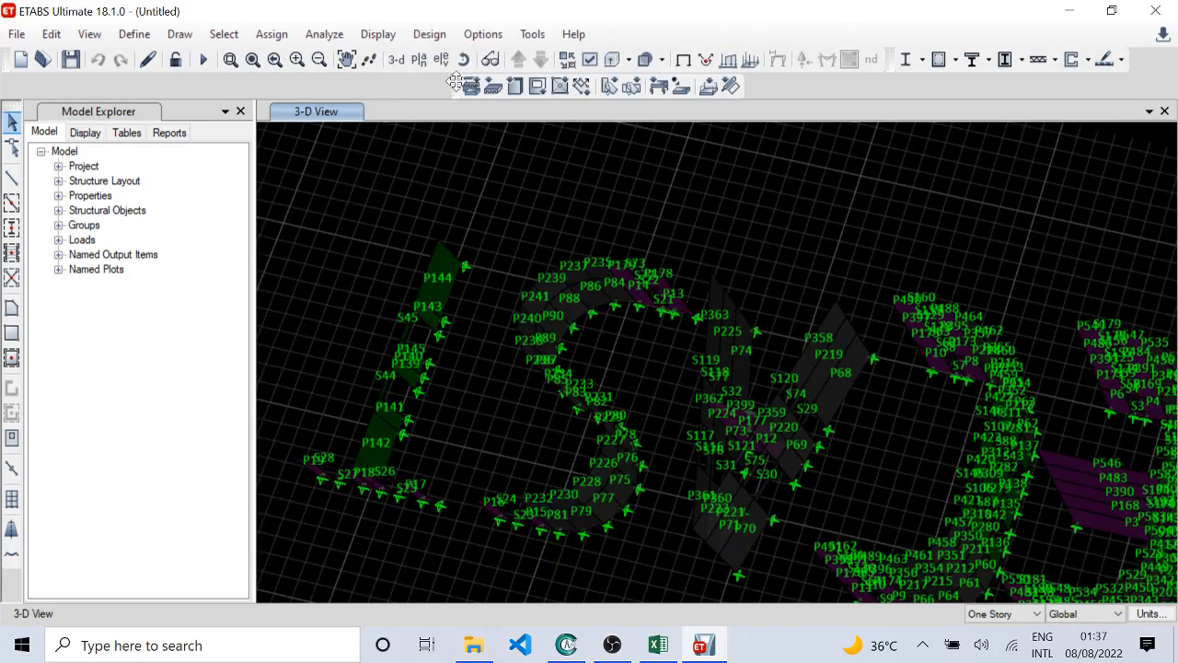
Step: Examine the pier and spandrel labels on the straight wall, its base walls and the adjacent S-shaped wall
middle_drag(594, 264, 507, 248)
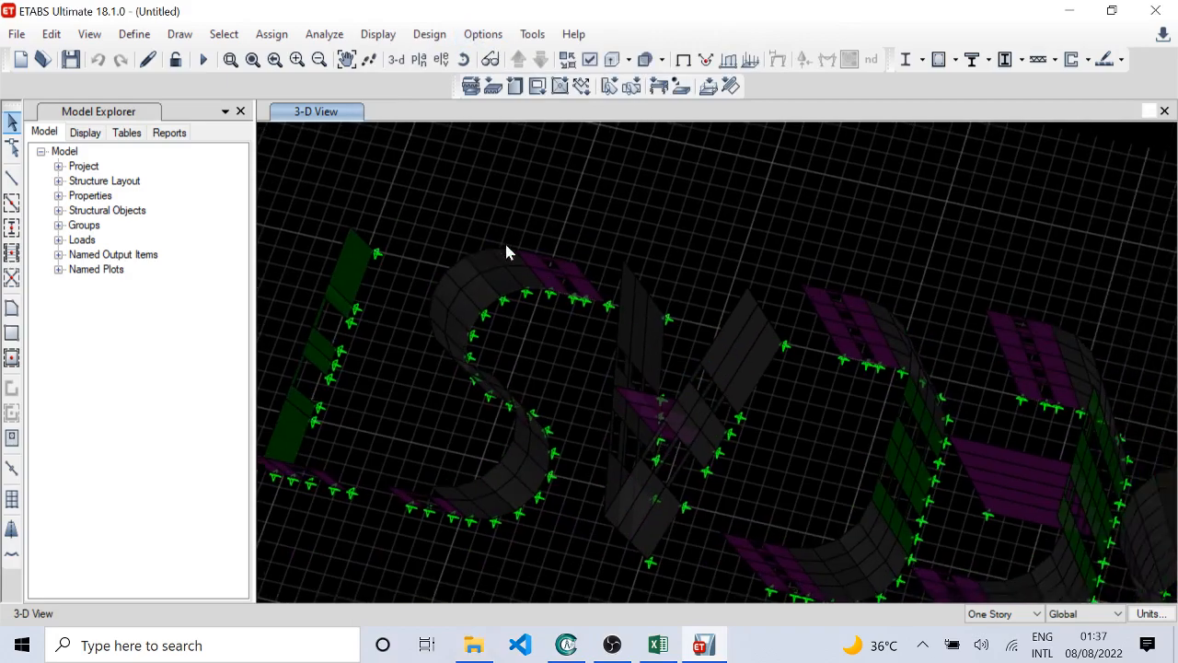
scroll(512, 273, down, 3)
scroll(393, 342, up, 6)
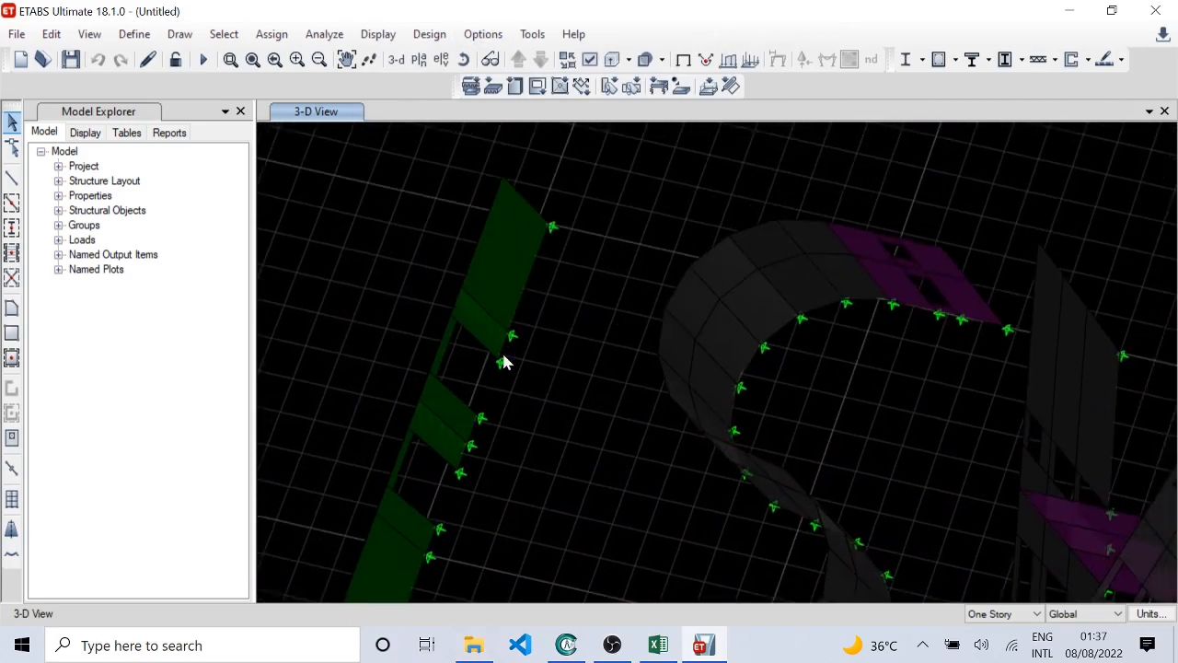
middle_drag(510, 372, 518, 319)
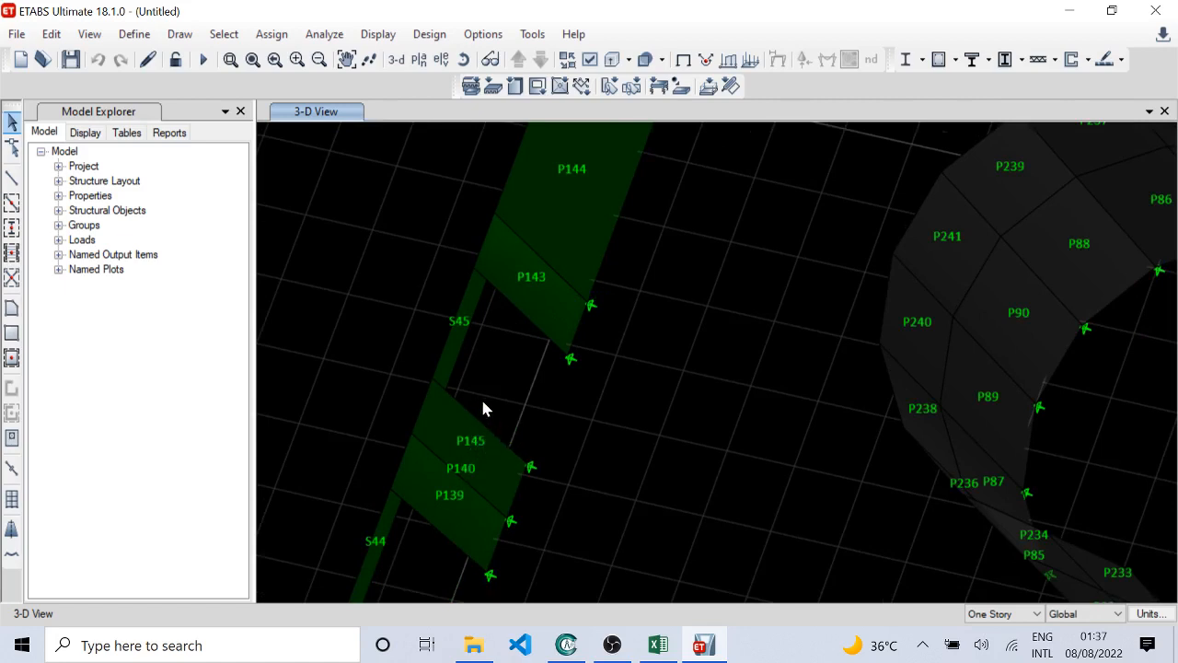
middle_drag(540, 237, 557, 306)
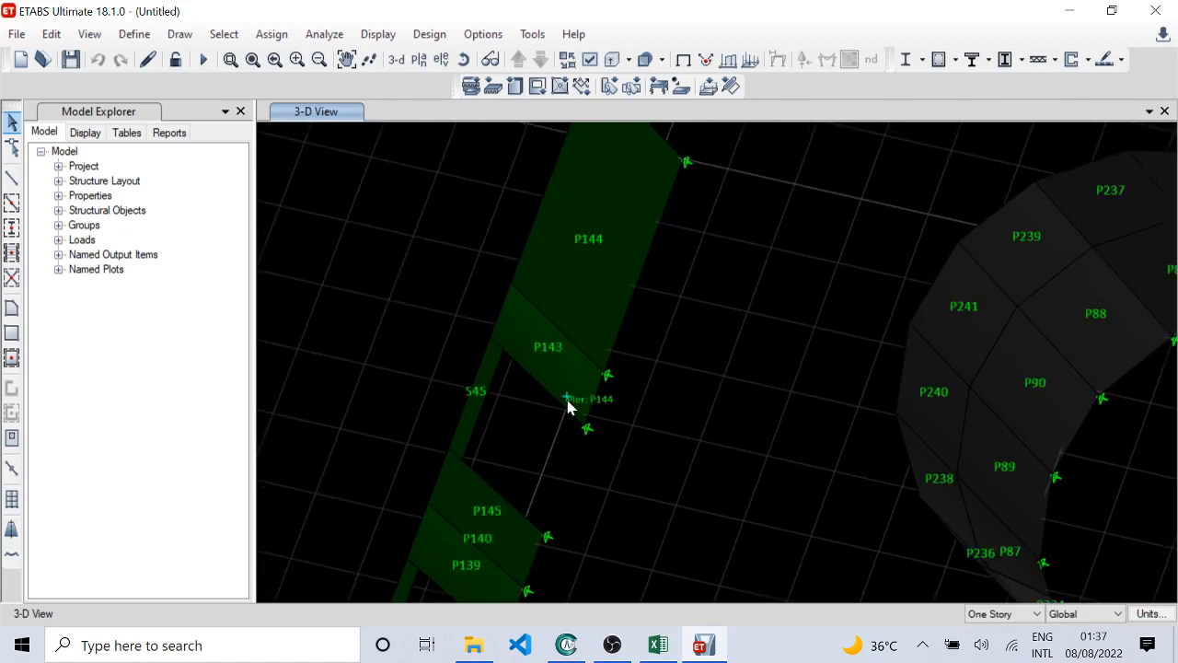
middle_drag(498, 502, 470, 157)
middle_drag(533, 401, 617, 418)
middle_drag(850, 381, 690, 379)
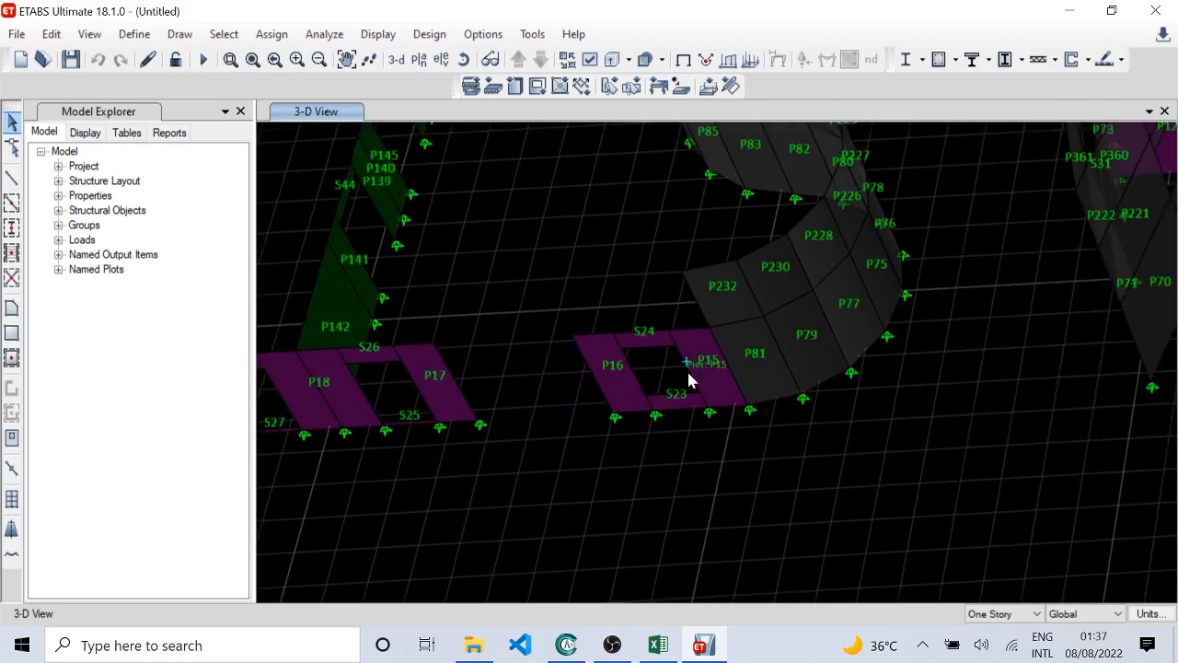
Step: Examine the pier and spandrel labels on the X-shaped walls and the end walls of the neighbouring curved group
middle_drag(810, 352, 644, 422)
scroll(644, 417, down, 3)
scroll(829, 465, up, 3)
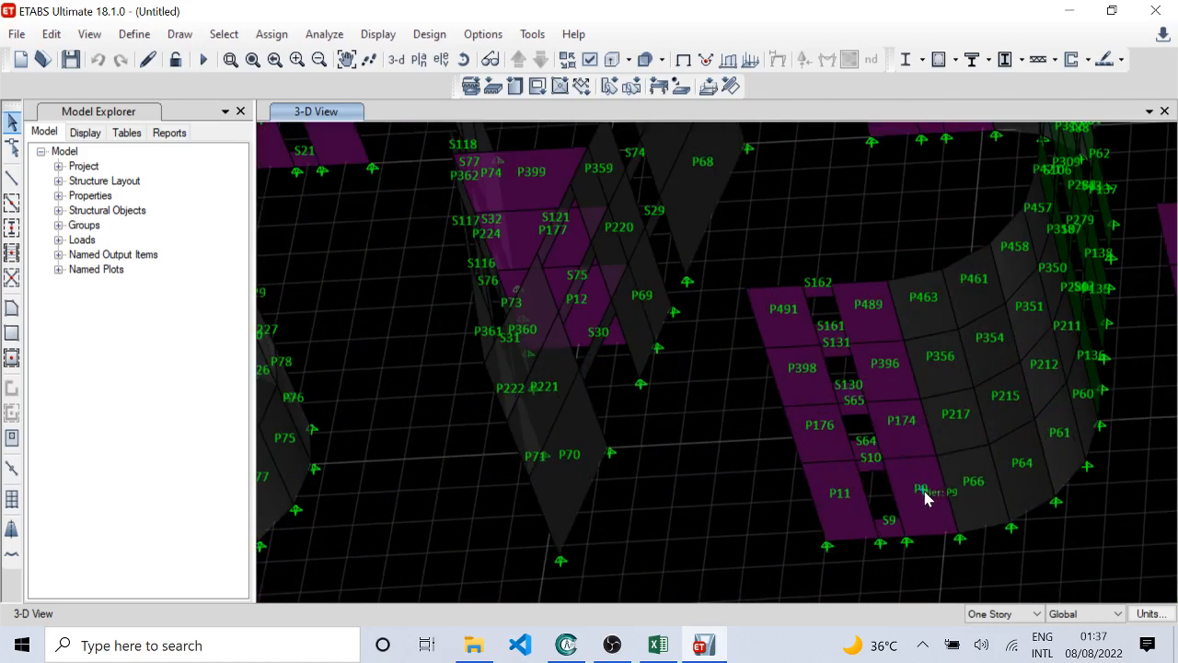
middle_drag(981, 390, 747, 498)
middle_drag(769, 234, 730, 371)
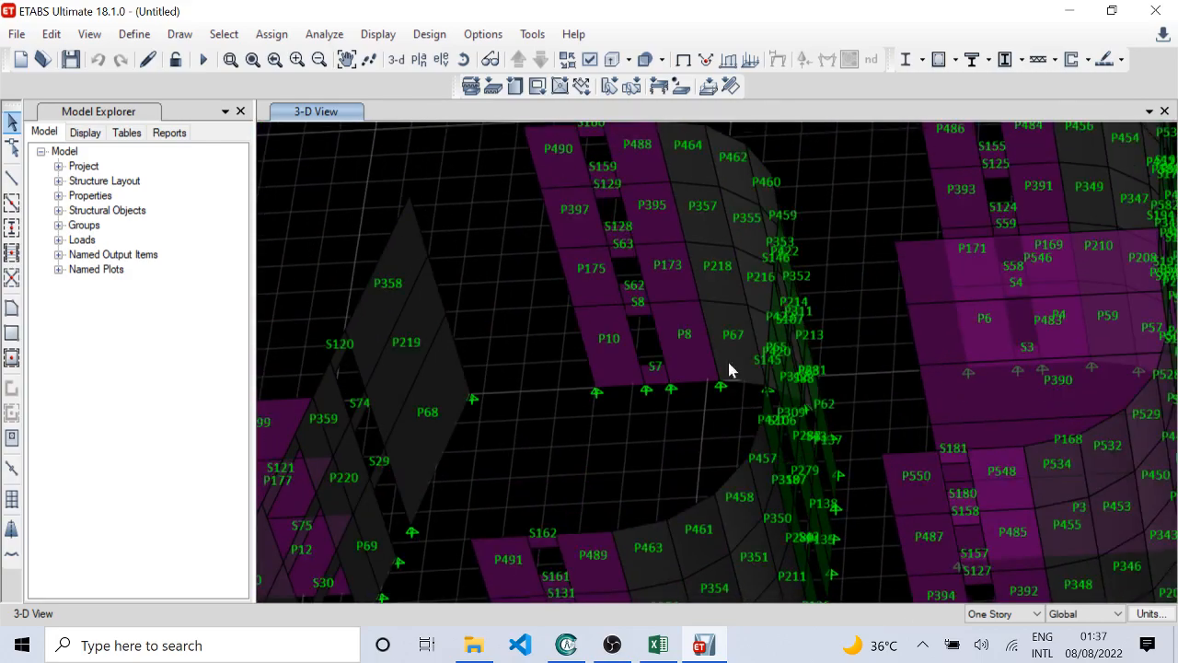
middle_drag(669, 270, 702, 406)
scroll(702, 408, down, 3)
shift+middle_drag(745, 468, 667, 497)
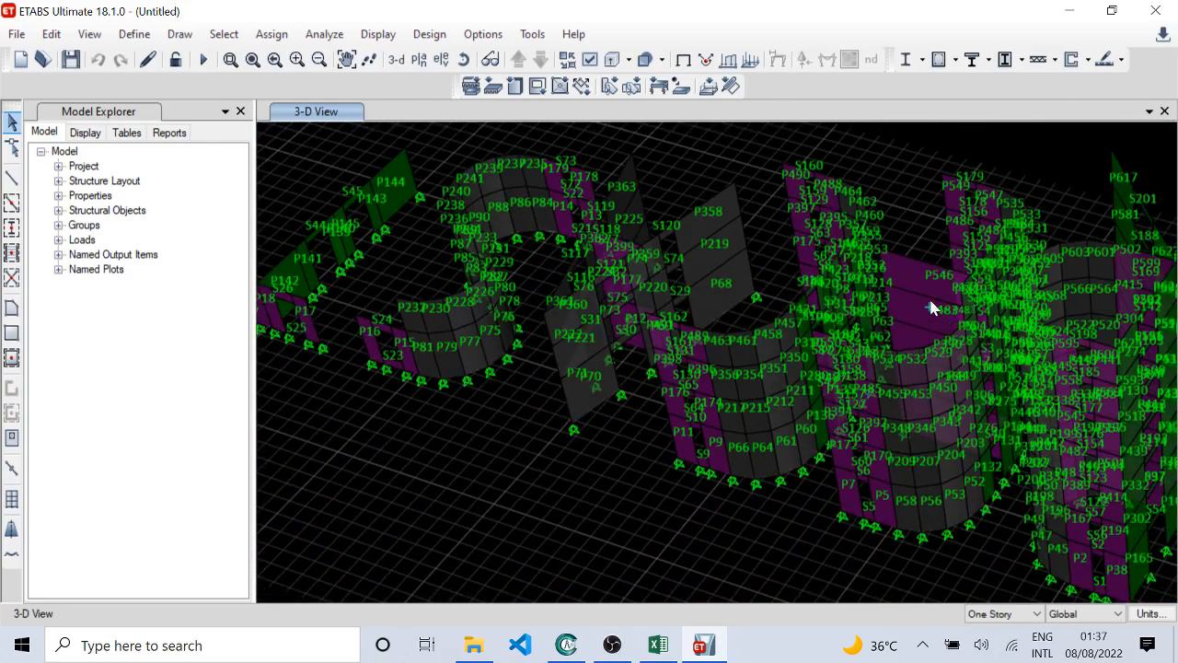
Step: Examine the labels on the straight W300 piers and linking spandrels between the curved ends of the first E-shaped group
scroll(933, 307, up, 4)
scroll(764, 347, up, 3)
shift+middle_drag(793, 400, 843, 357)
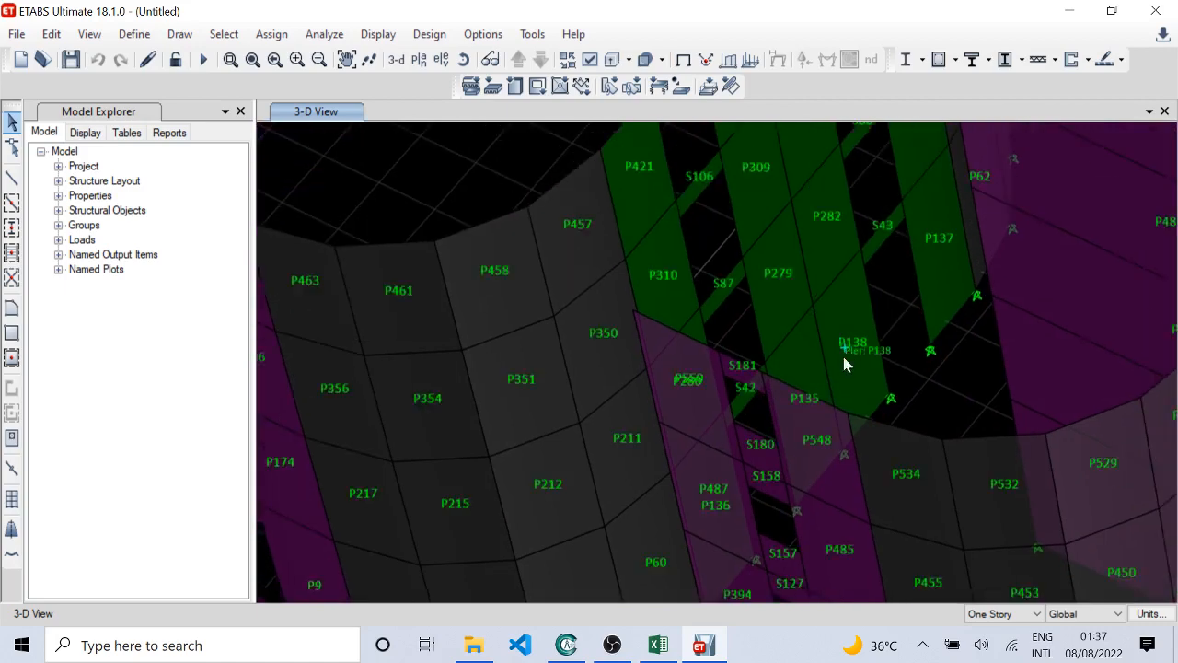
scroll(852, 339, up, 3)
scroll(866, 302, down, 3)
middle_drag(902, 281, 817, 413)
middle_drag(858, 276, 810, 427)
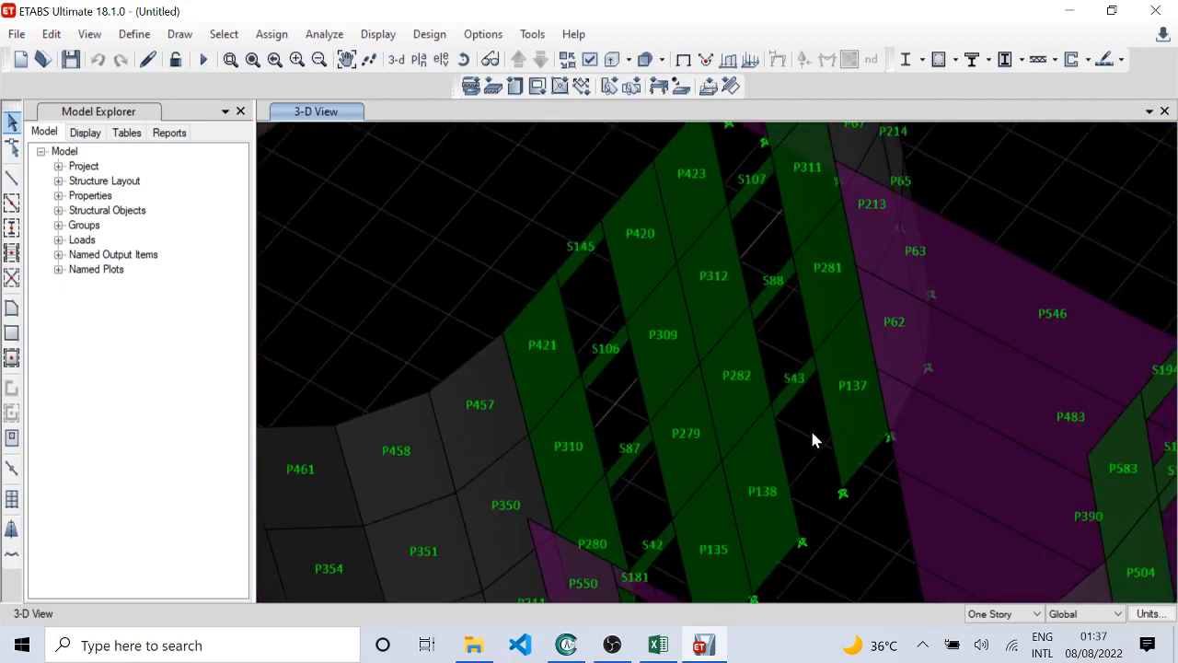
middle_drag(866, 487, 680, 187)
middle_drag(694, 381, 792, 170)
shift+middle_drag(622, 331, 656, 315)
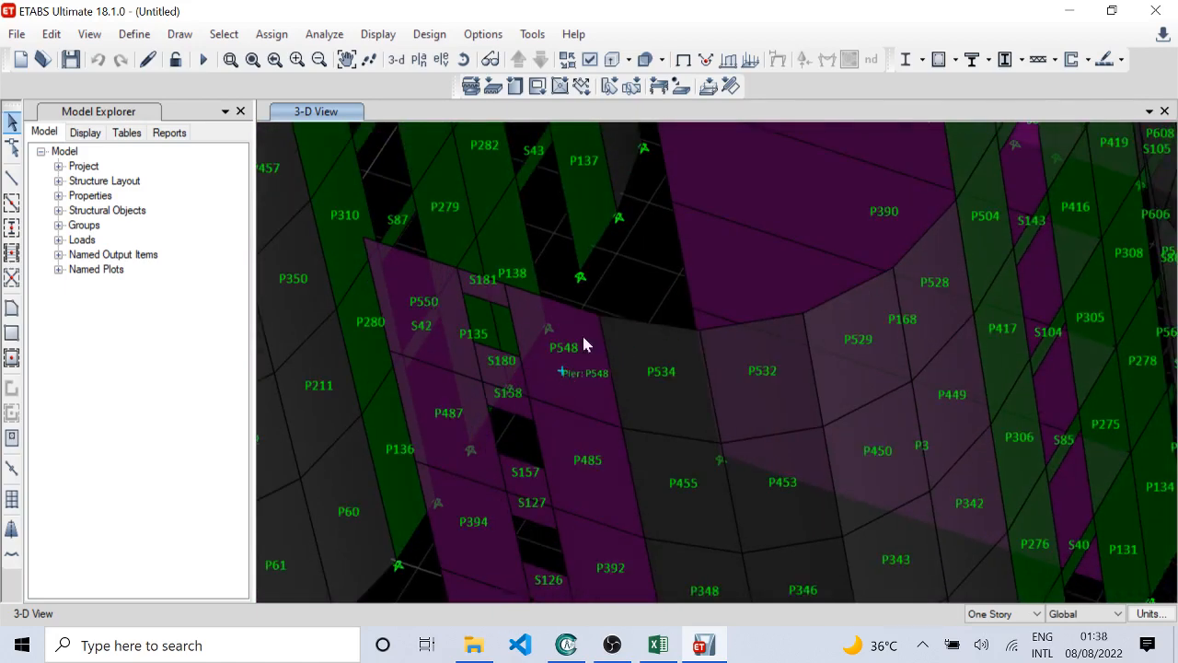
Step: Check the pier and spandrel labels on the second E-shaped group, including the wall with openings around P6, P4 and S3
middle_drag(562, 366, 637, 180)
middle_drag(687, 387, 450, 516)
middle_drag(769, 297, 573, 278)
middle_drag(624, 218, 634, 519)
middle_drag(665, 455, 626, 378)
scroll(628, 472, up, 3)
middle_drag(628, 473, 581, 360)
middle_drag(458, 241, 540, 416)
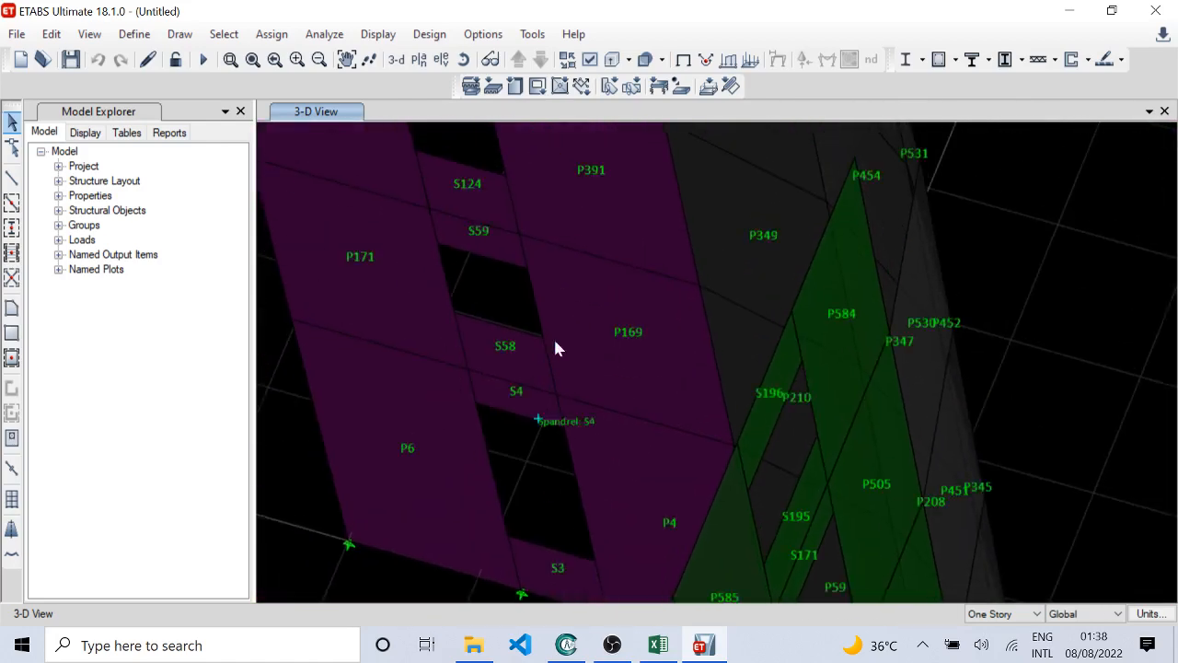
middle_drag(529, 131, 558, 331)
middle_drag(531, 162, 577, 374)
middle_drag(546, 307, 540, 229)
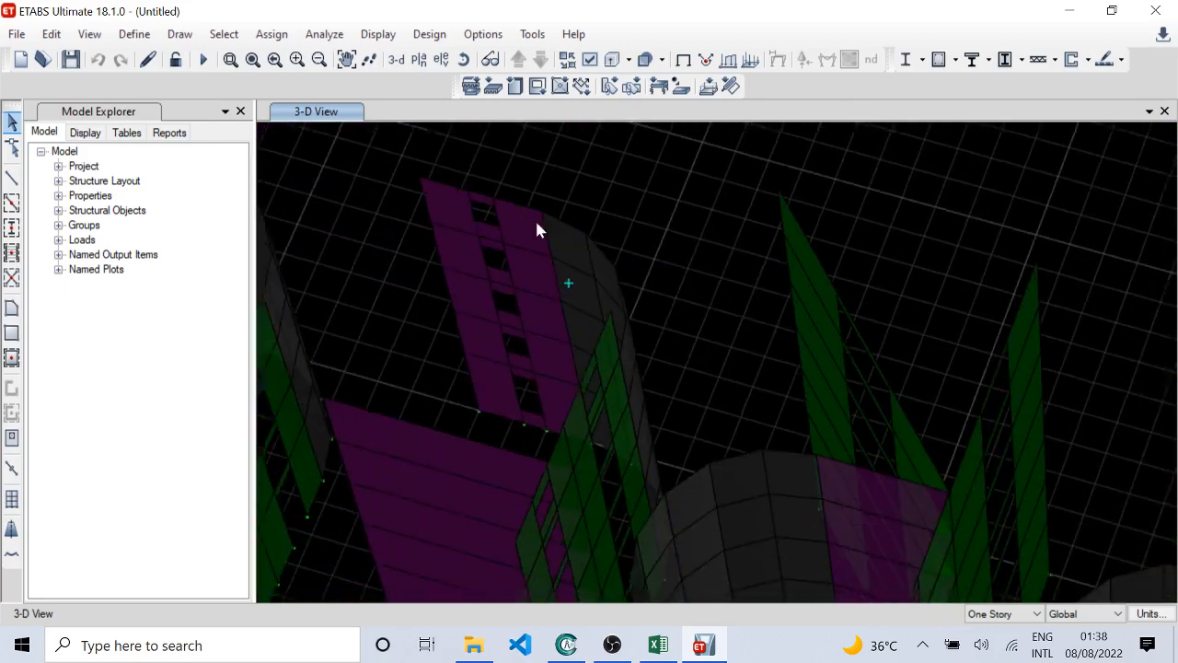
Step: Check the pier and spandrel labels story by story on the wall with openings from P2, S1 and P38 upward
middle_drag(599, 181, 596, 145)
middle_drag(620, 360, 622, 259)
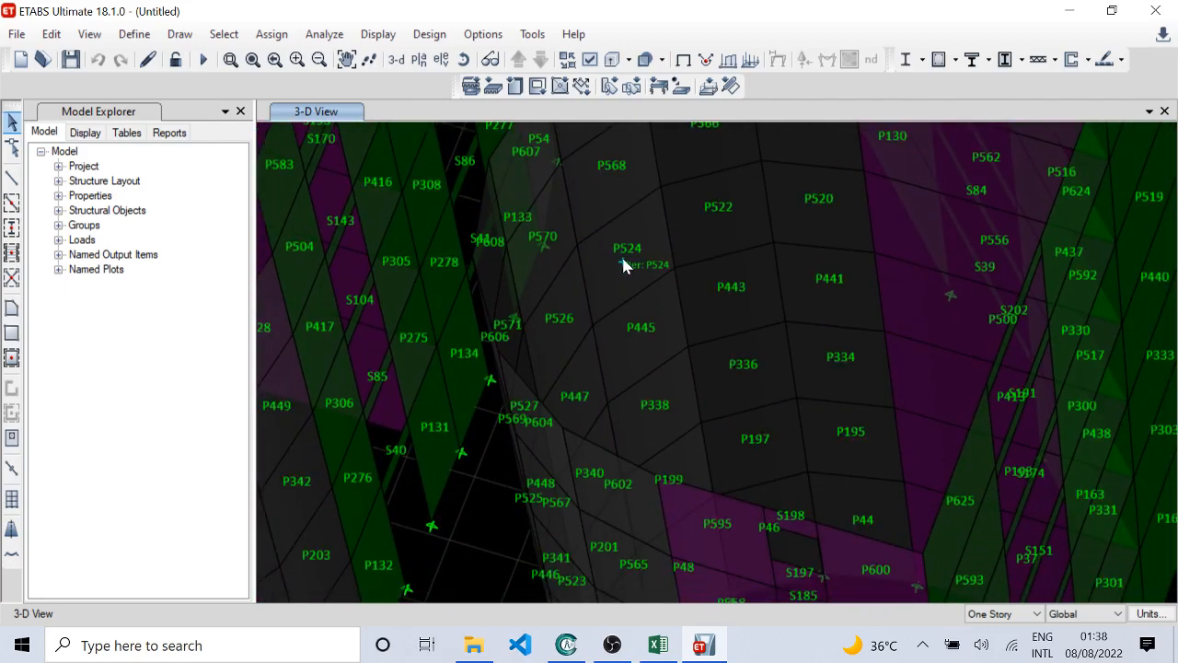
middle_drag(684, 430, 726, 233)
scroll(728, 387, up, 4)
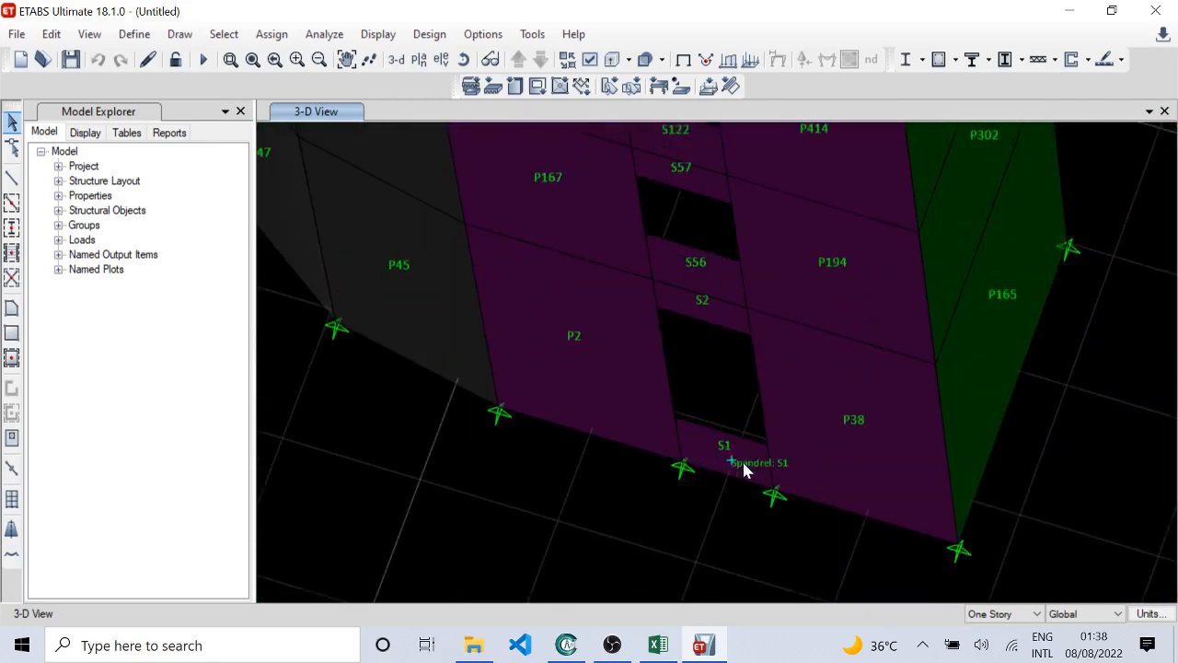
scroll(727, 405, down, 8)
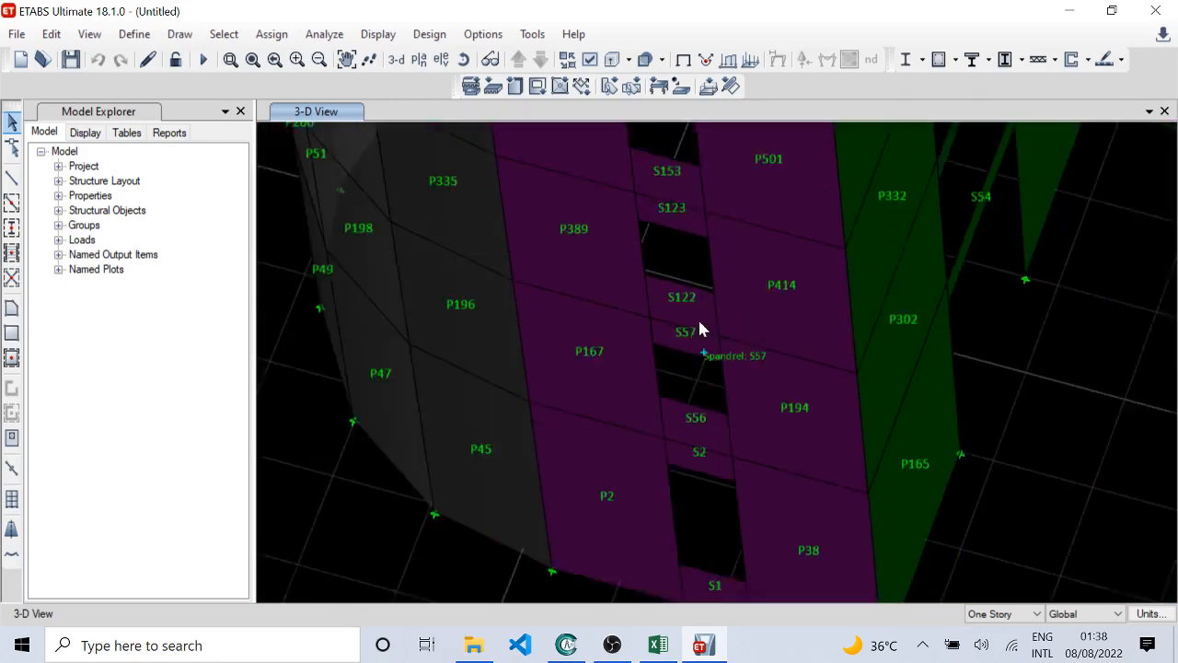
scroll(718, 403, up, 6)
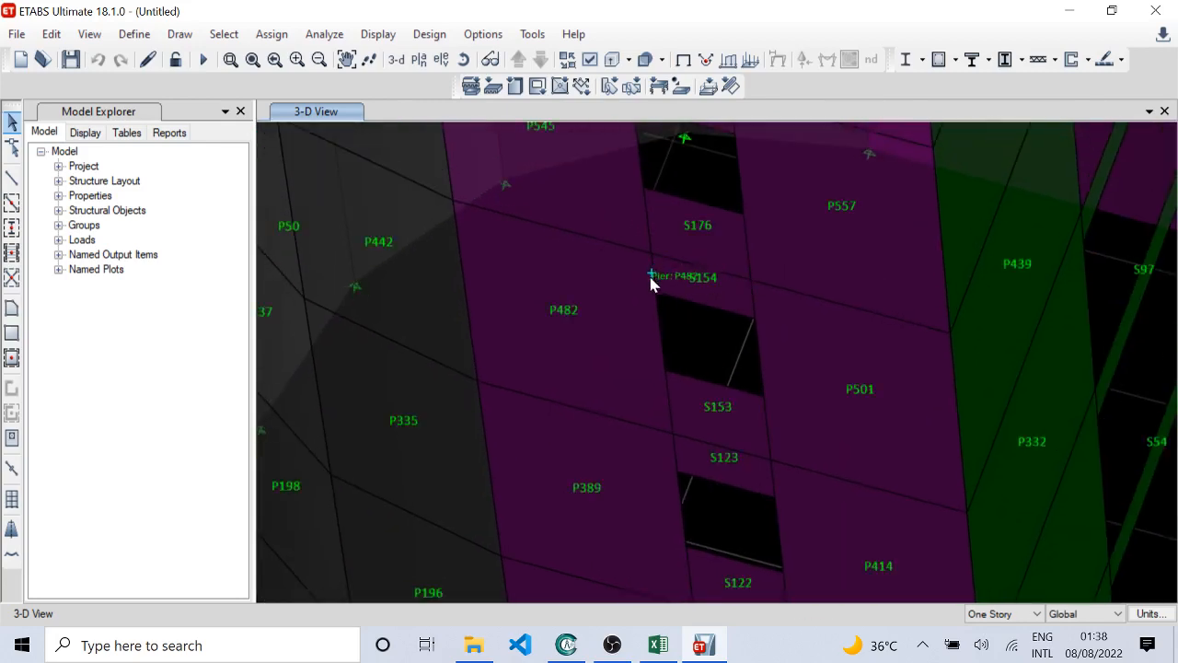
scroll(624, 281, down, 1)
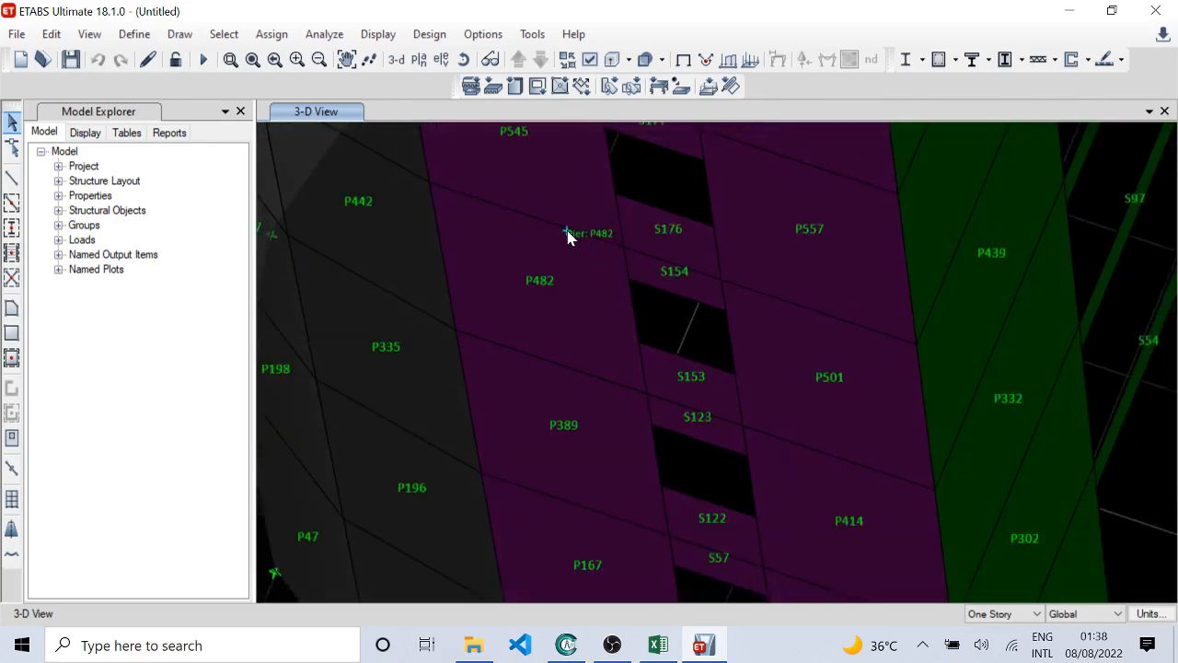
scroll(568, 235, down, 3)
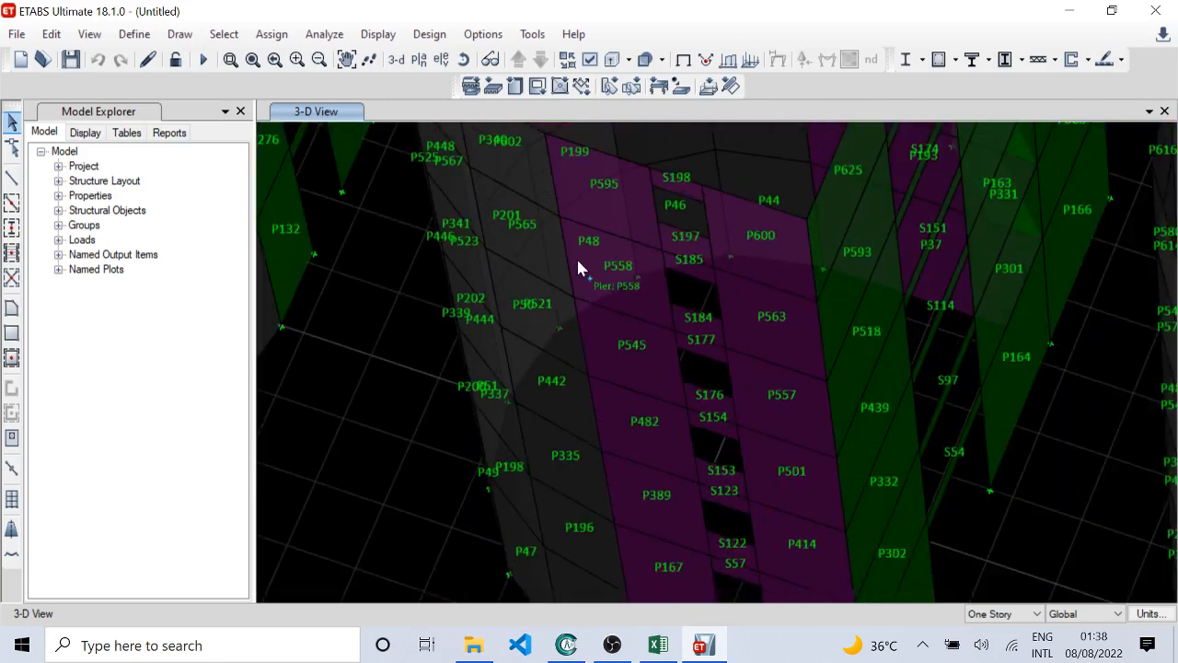
Step: Examine the pier labels on the rounded W250 walls around P199, P338 and P336
middle_drag(578, 266, 590, 342)
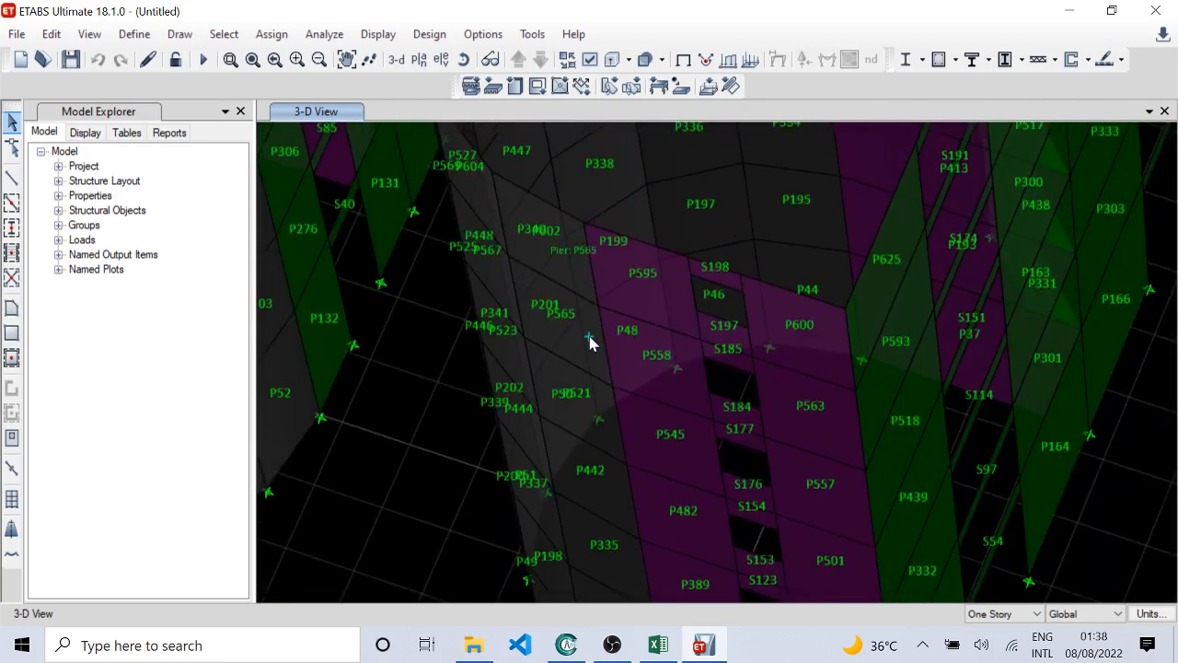
middle_drag(580, 262, 656, 364)
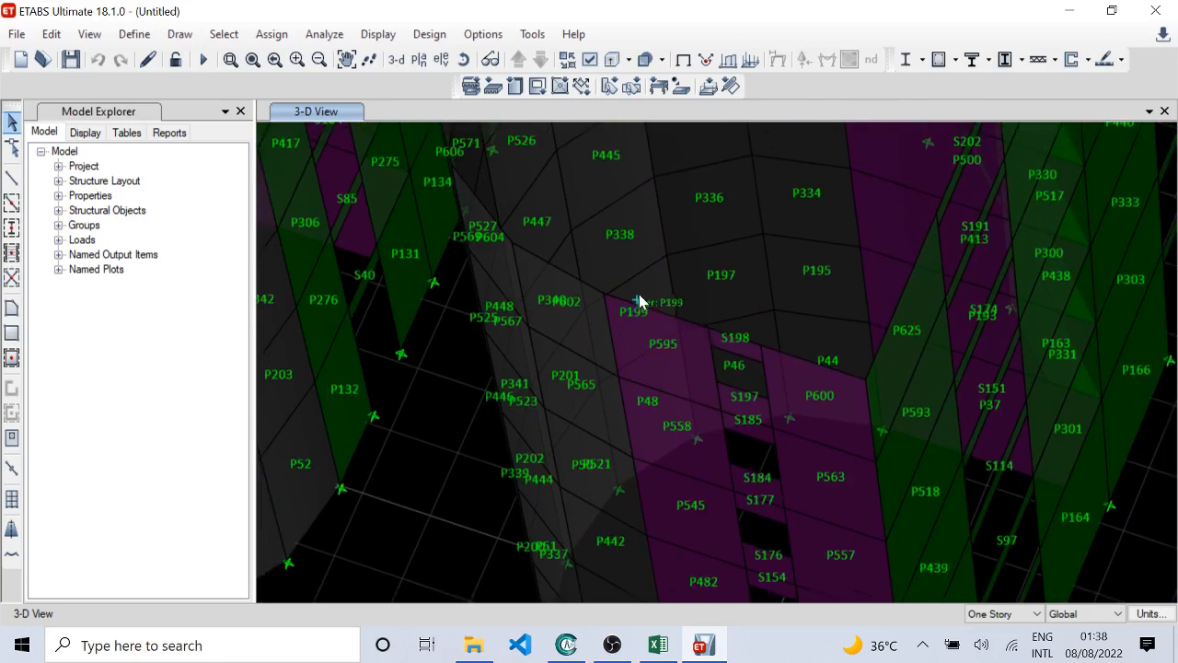
middle_drag(679, 307, 698, 344)
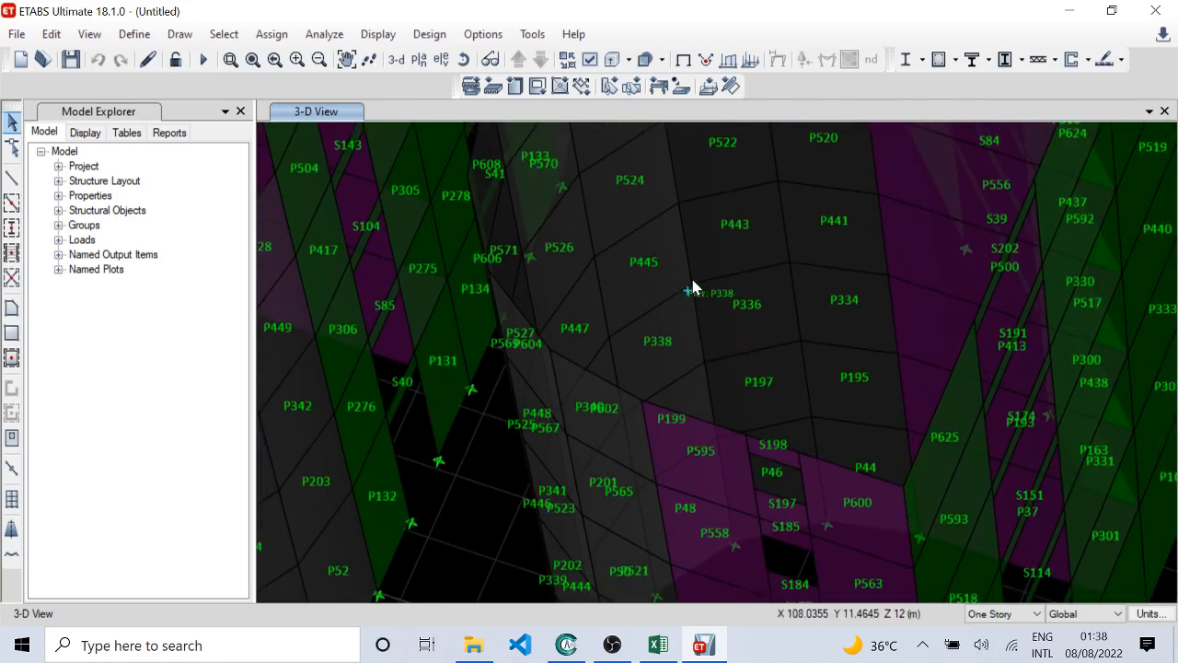
middle_drag(692, 287, 721, 382)
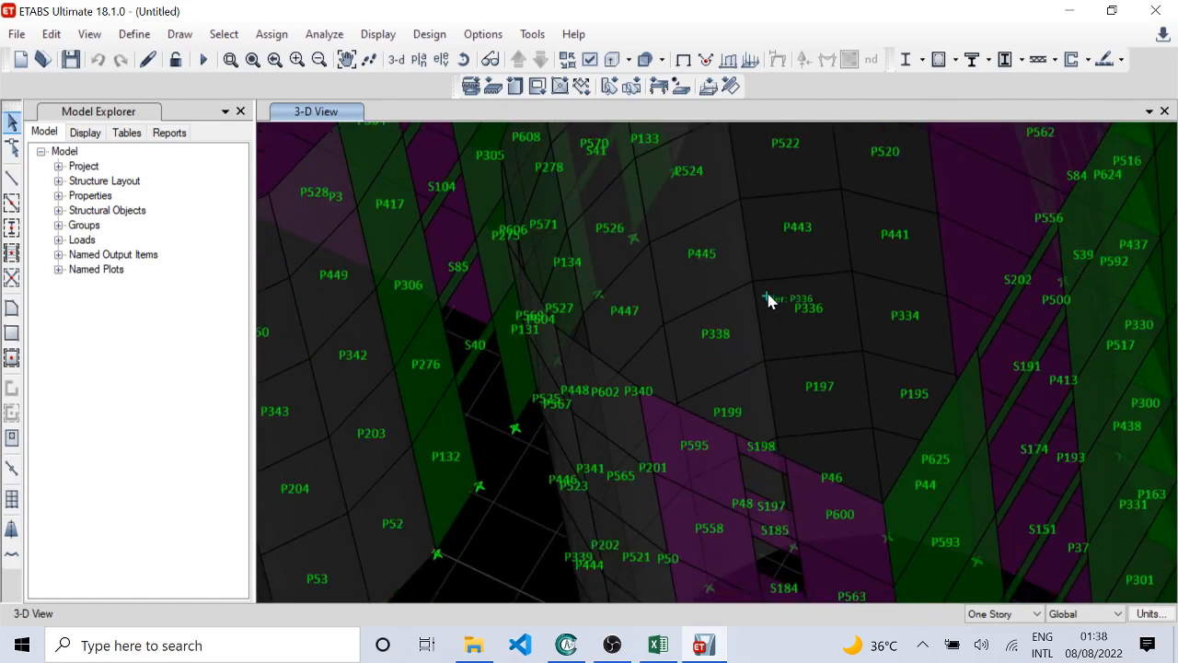
scroll(768, 299, down, 5)
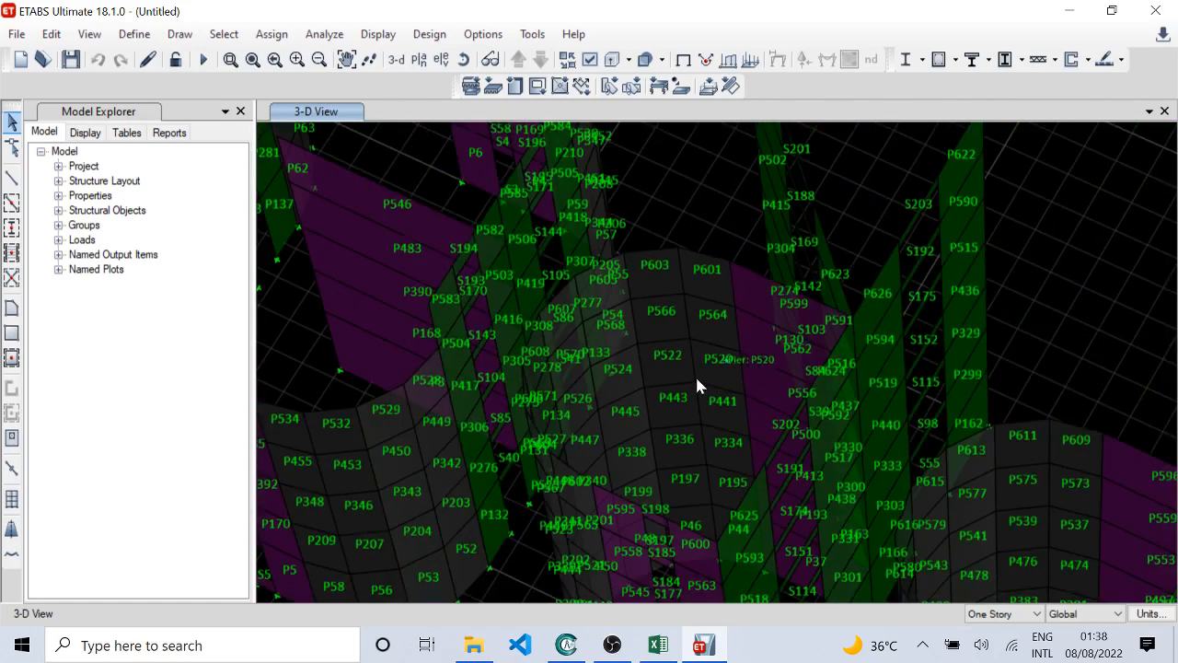
Step: Examine the pier and spandrel labels on the tall straight W300 walls beside the rounded walls, including P594, S152 and P329
shift+middle_drag(697, 378, 634, 414)
scroll(614, 361, up, 5)
scroll(655, 380, down, 5)
shift+middle_drag(798, 350, 760, 361)
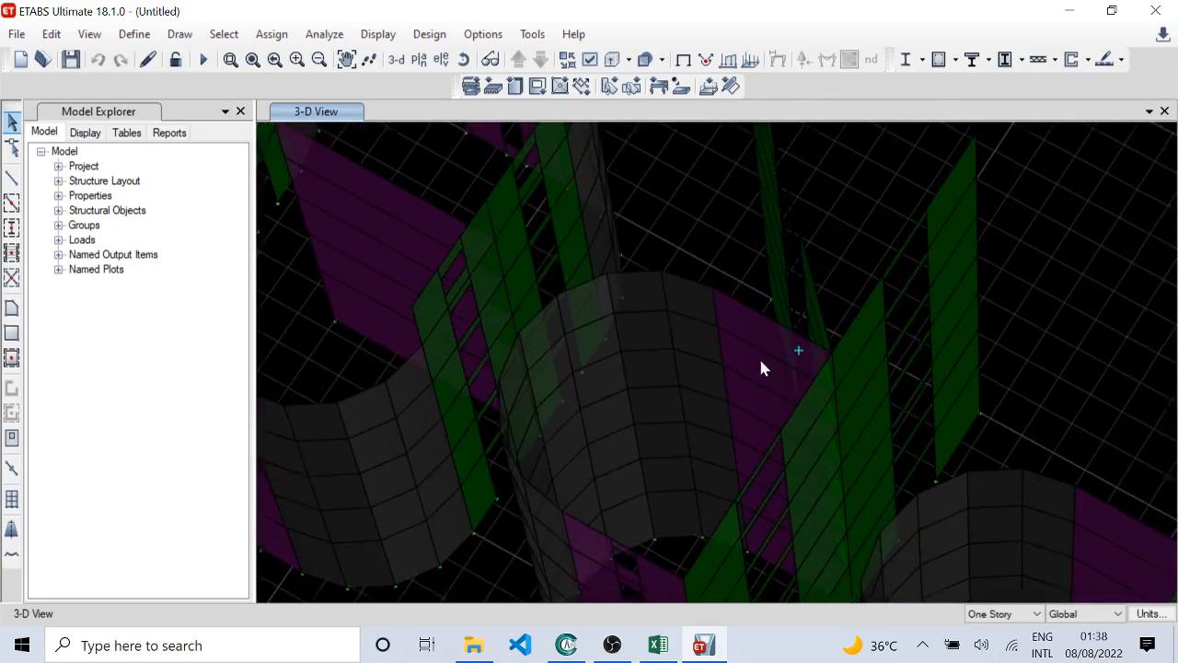
scroll(760, 368, up, 6)
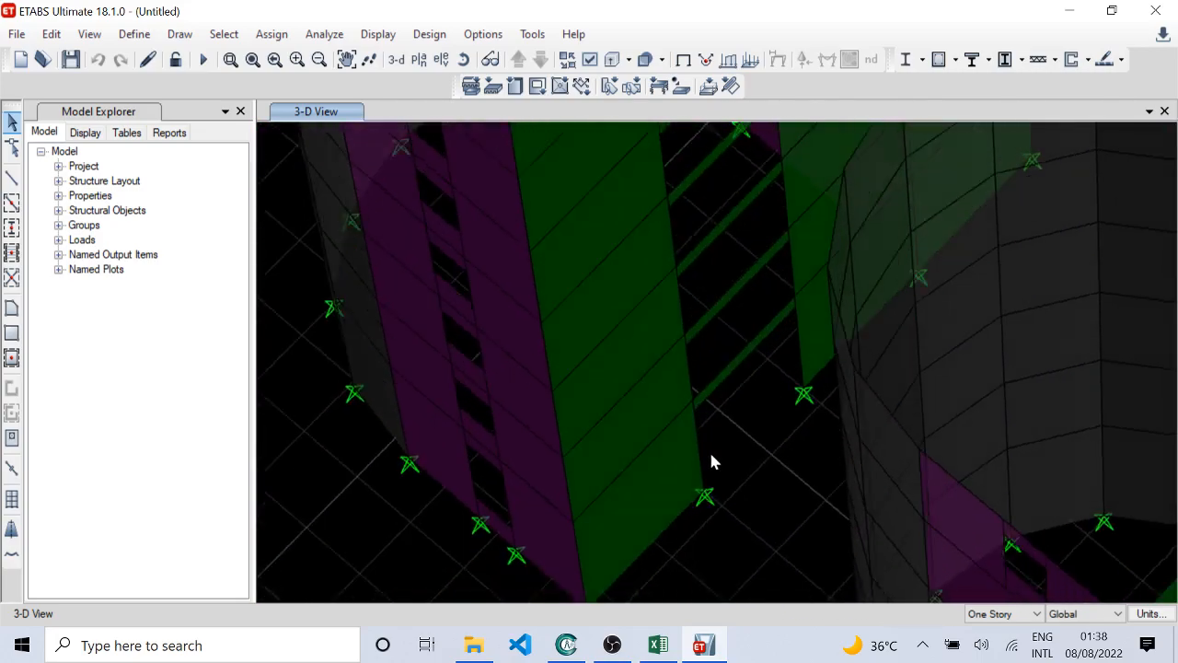
scroll(747, 273, down, 3)
middle_drag(663, 318, 607, 525)
scroll(729, 357, up, 2)
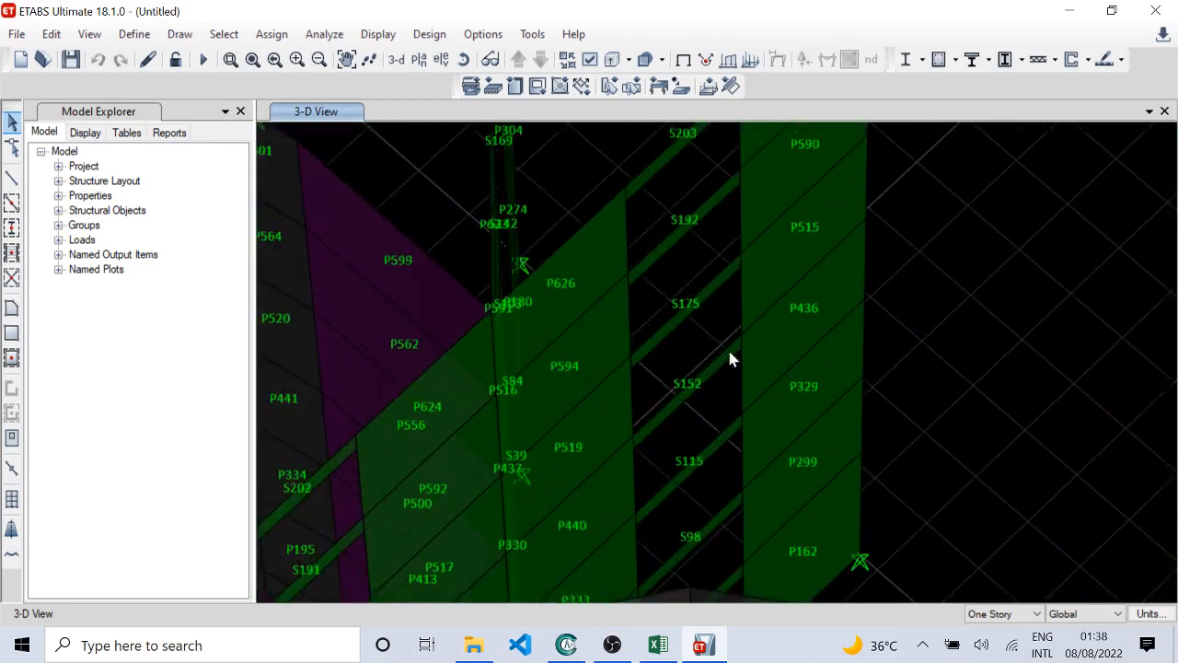
Step: Examine the pier and spandrel labels on the tall straight green walls with openings, including P512, S172, P161 and S53
middle_drag(739, 460, 684, 508)
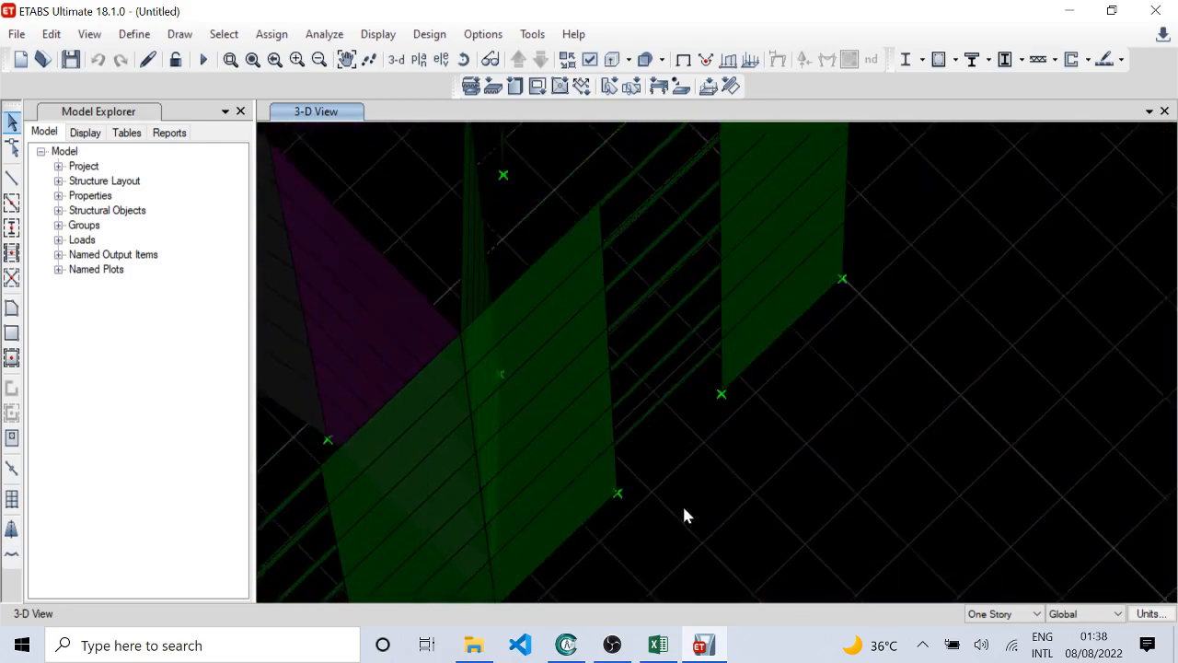
scroll(626, 405, down, 3)
shift+middle_drag(617, 333, 651, 439)
middle_drag(812, 299, 684, 273)
scroll(582, 241, up, 5)
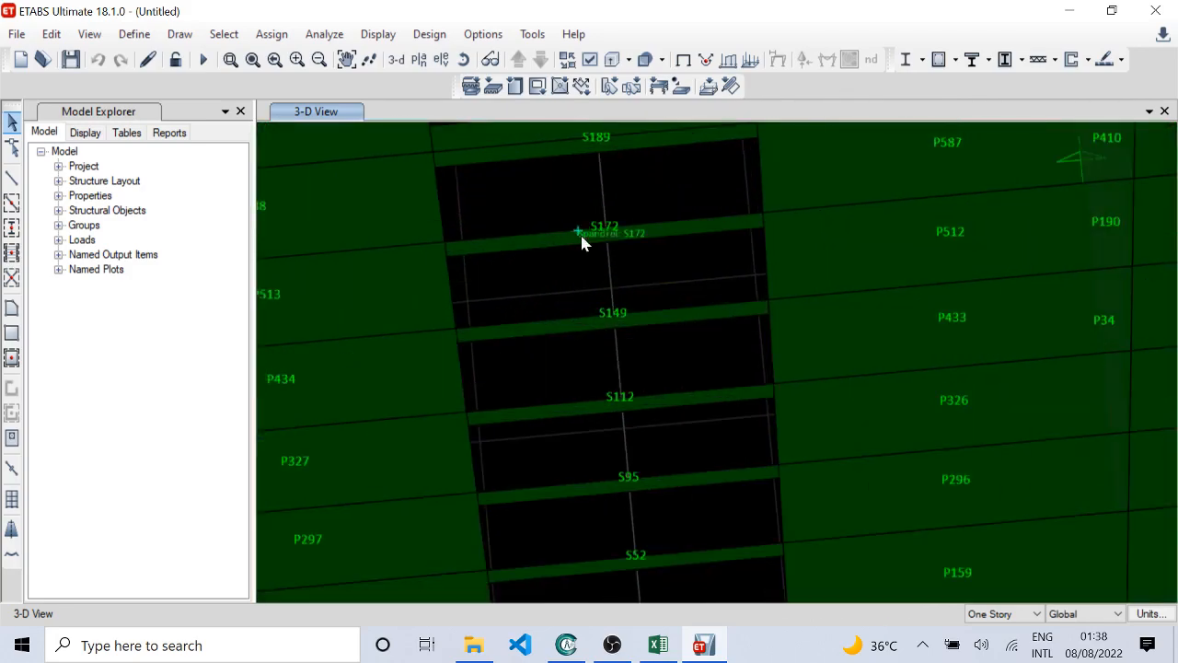
scroll(604, 294, down, 4)
middle_drag(913, 322, 588, 380)
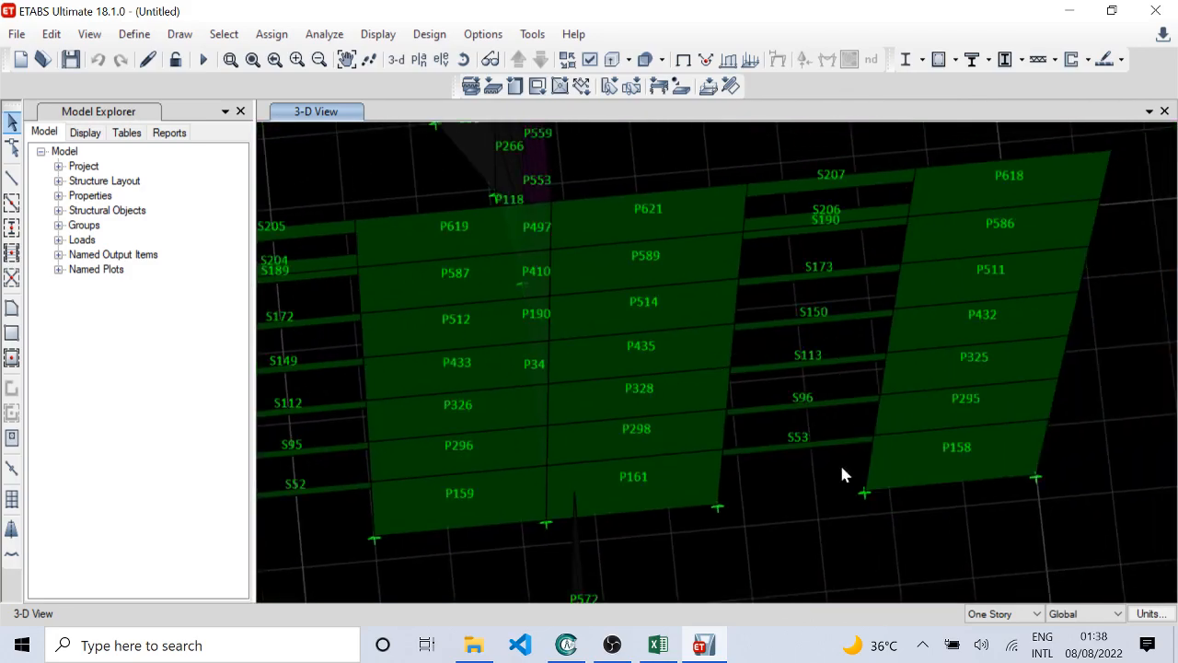
Step: Check the pier and spandrel labels from the narrow wall at P117 to the rounded group around P20, P402, P369 and S47
middle_drag(719, 591, 436, 229)
scroll(436, 229, up, 4)
scroll(607, 487, down, 2)
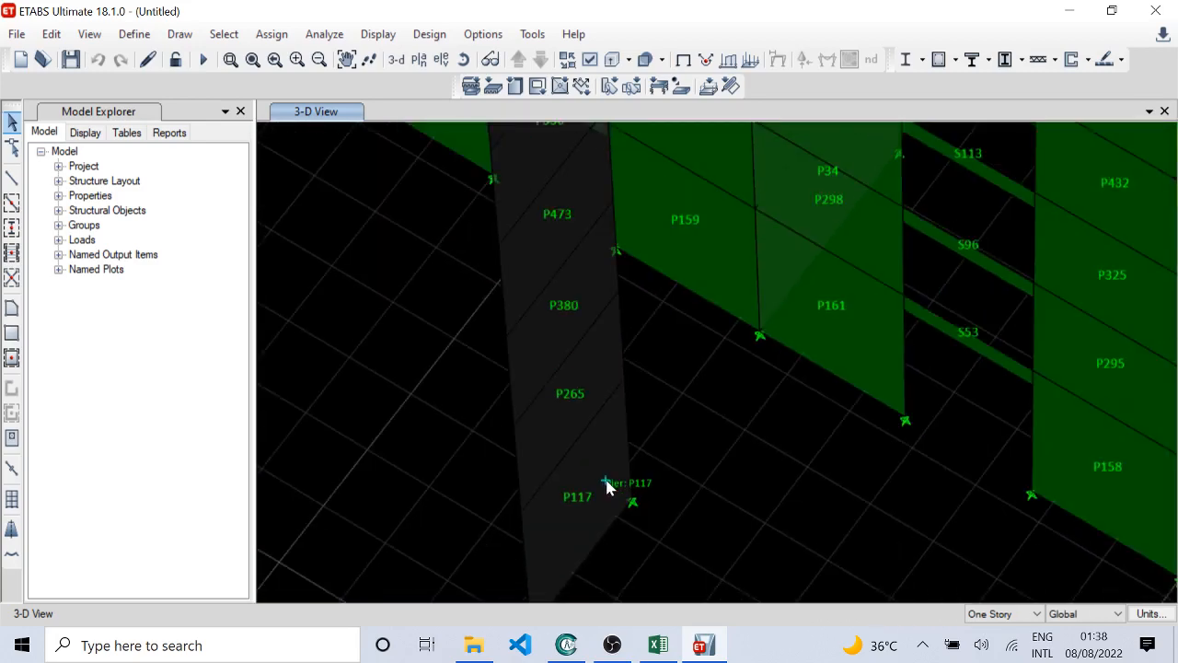
scroll(586, 506, down, 2)
shift+middle_drag(585, 506, 648, 348)
shift+middle_drag(707, 444, 727, 247)
shift+middle_drag(747, 354, 773, 334)
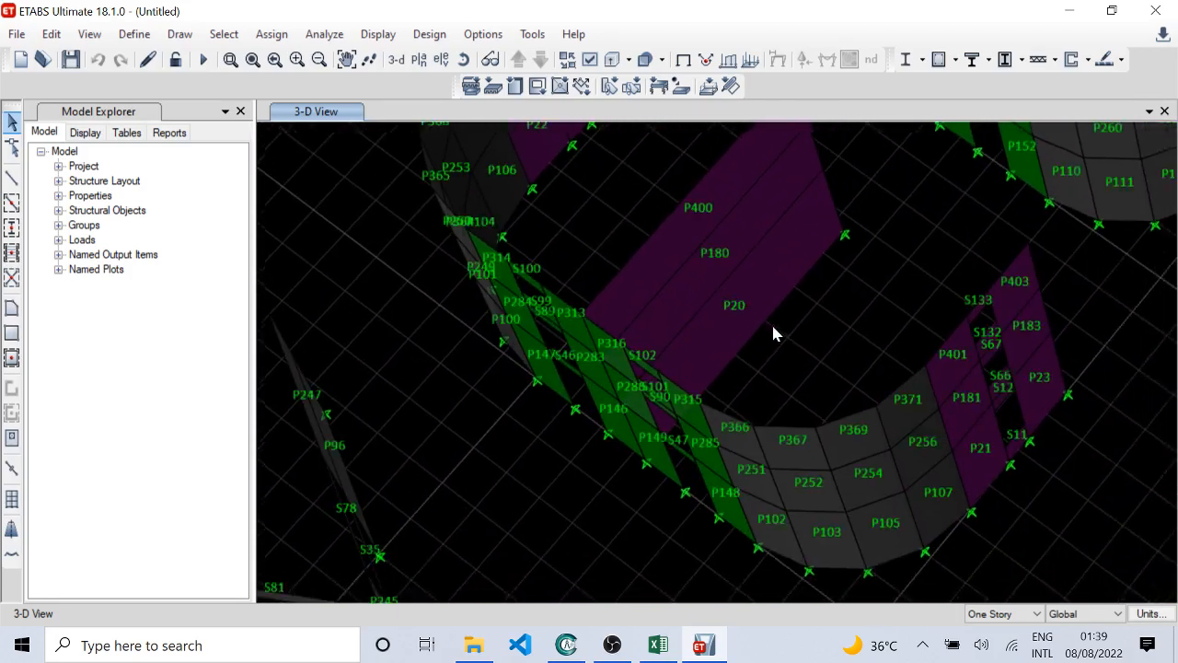
shift+middle_drag(811, 380, 734, 358)
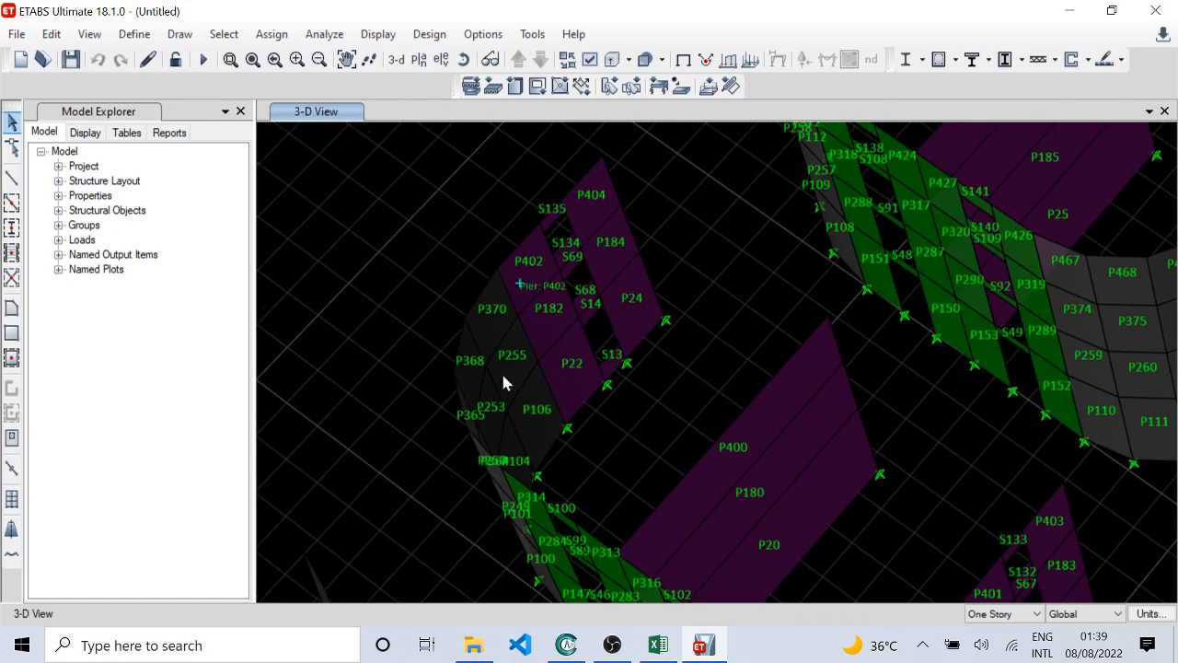
shift+middle_drag(693, 520, 809, 342)
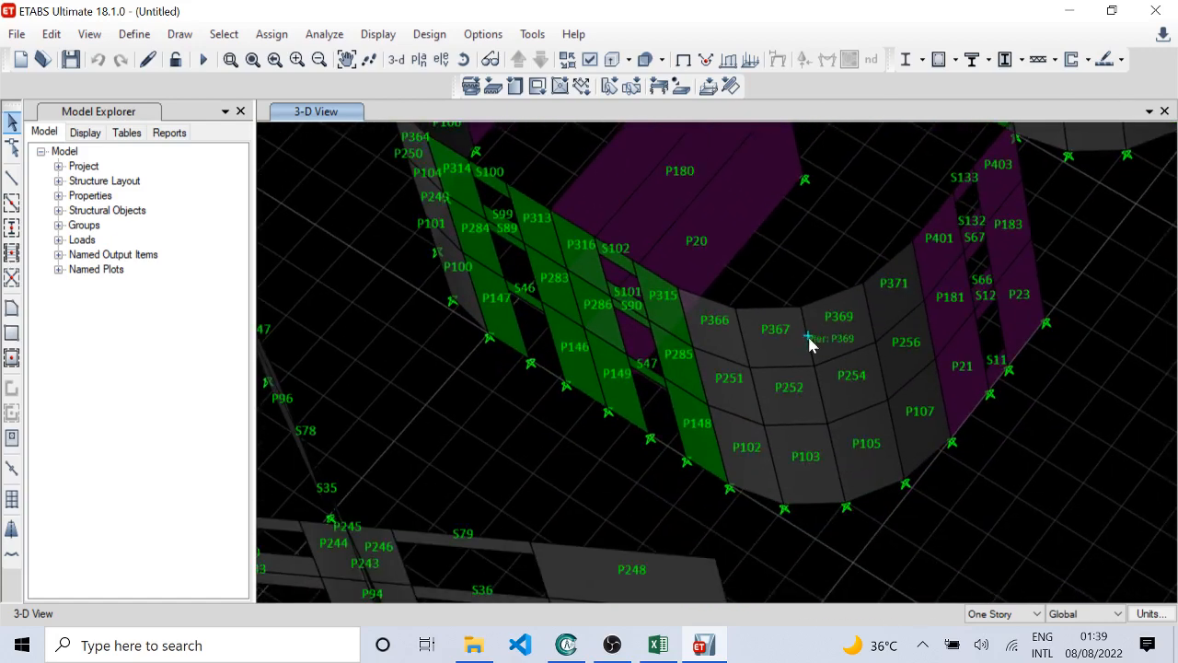
shift+middle_drag(612, 391, 734, 249)
Step: Check the pier and spandrel labels on the cross-shaped walls around P95 and S79, and on the rounded group around P1 and S37
shift+middle_drag(670, 348, 576, 334)
middle_drag(852, 420, 676, 320)
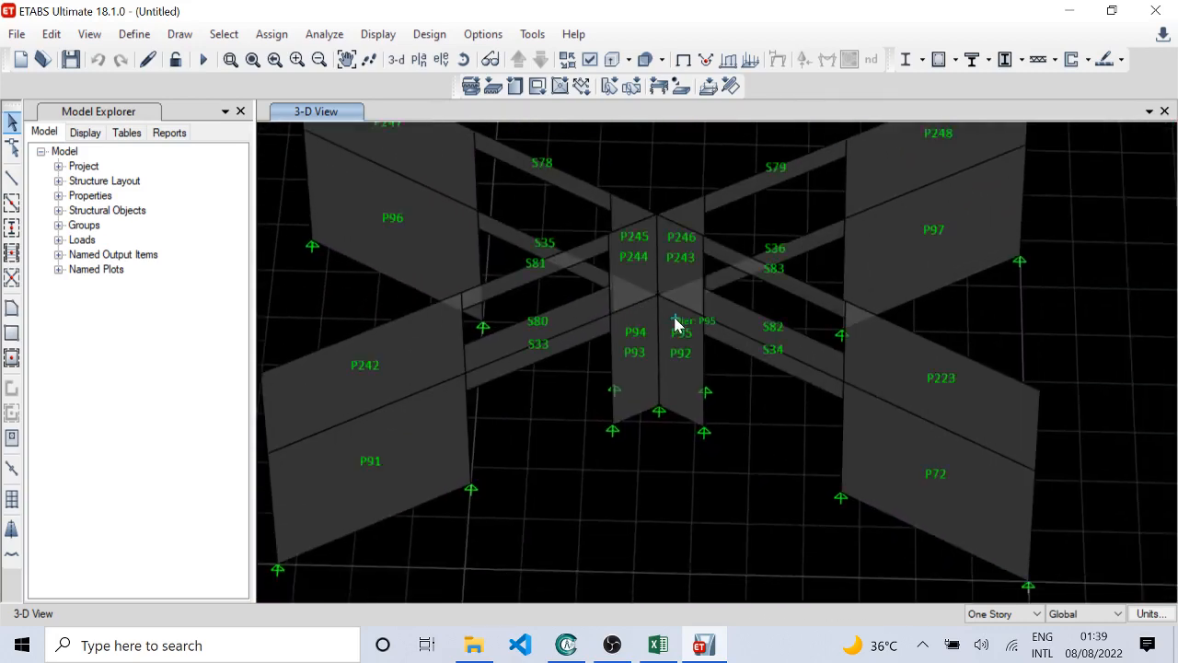
shift+middle_drag(716, 427, 607, 449)
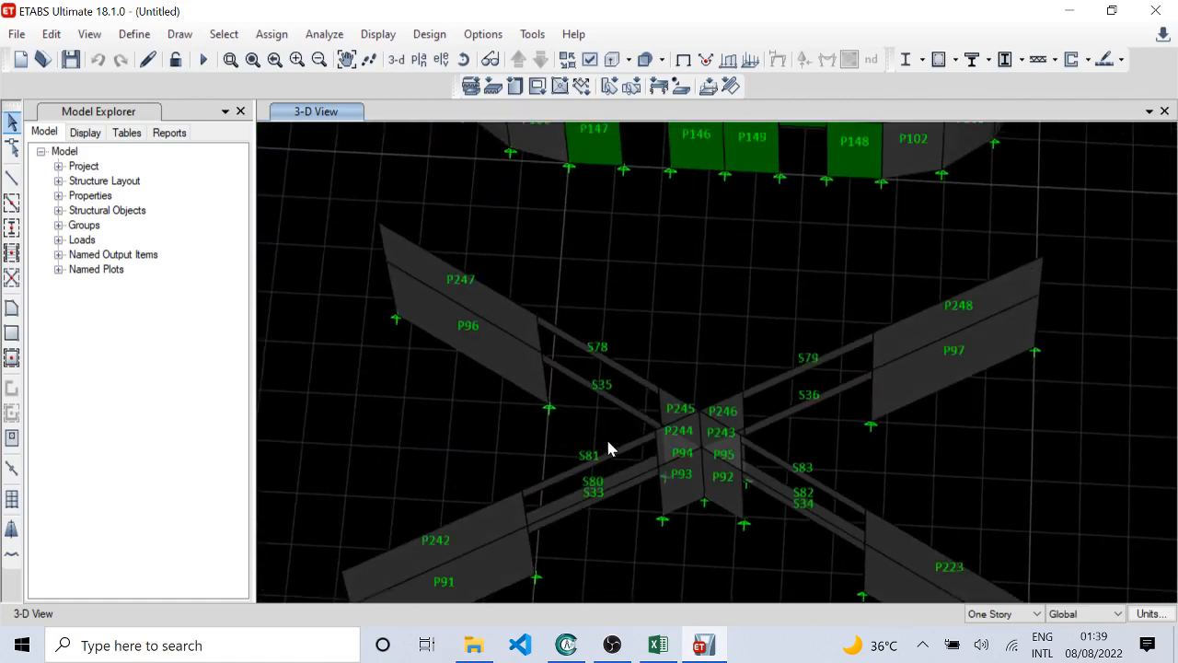
shift+middle_drag(656, 480, 743, 482)
scroll(494, 399, up, 3)
scroll(451, 400, down, 3)
middle_drag(568, 410, 685, 403)
scroll(517, 377, up, 2)
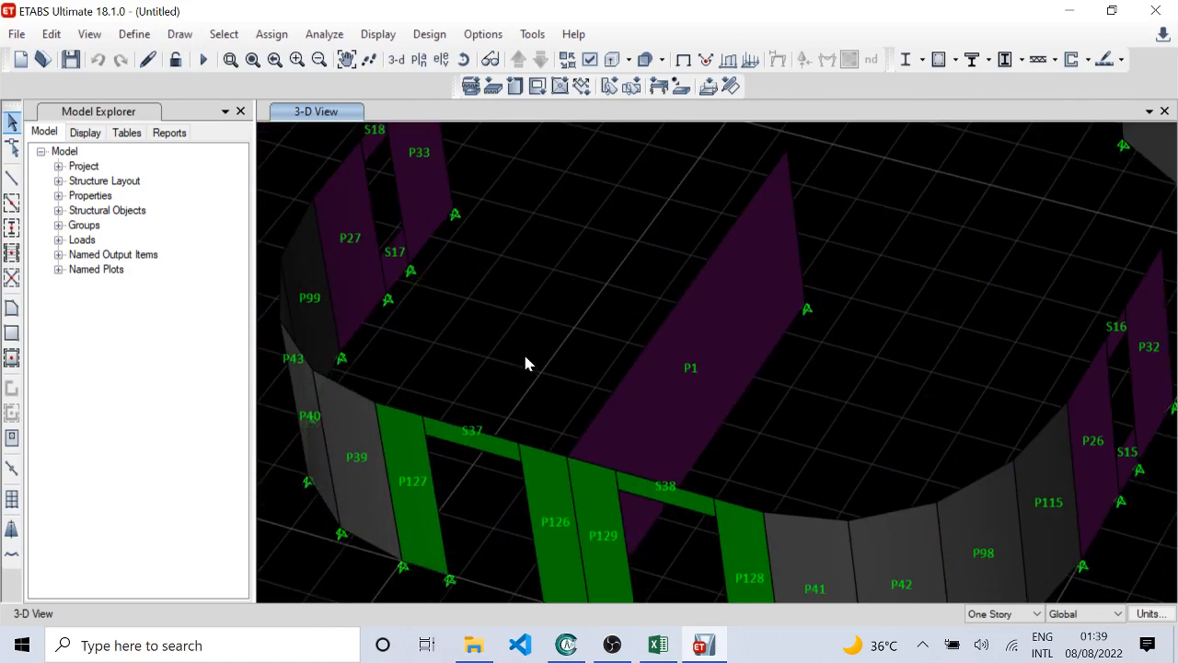
scroll(525, 350, down, 2)
scroll(522, 306, down, 3)
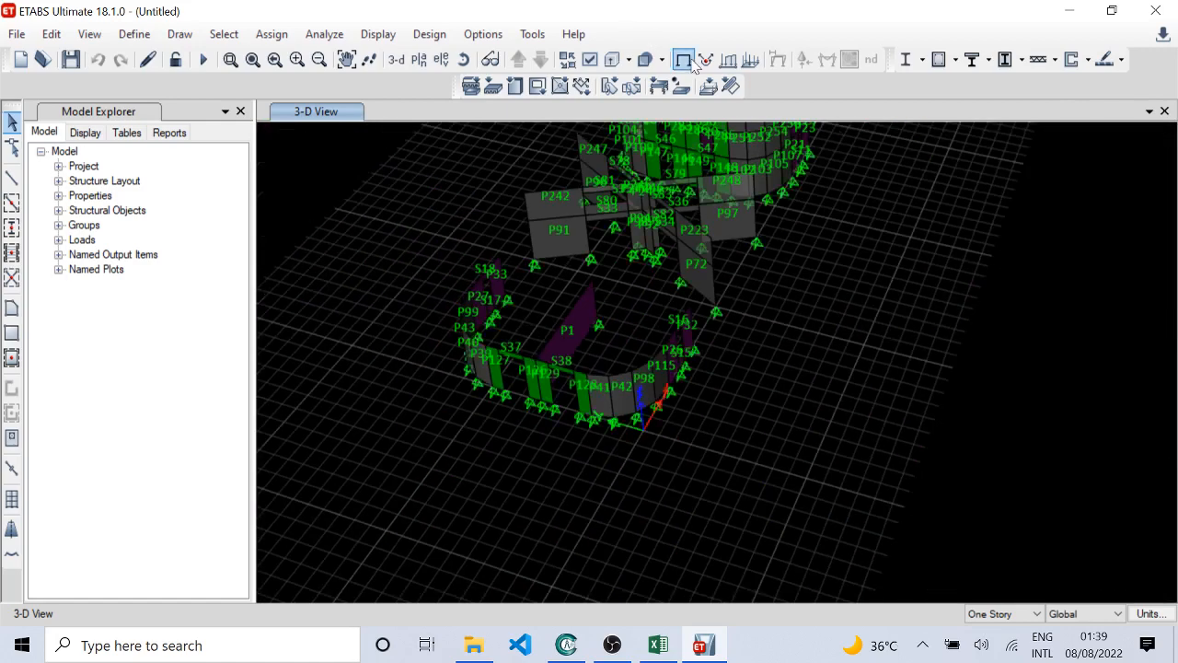
Step: Turn off the pier and spandrel labels in the view options and apply the change
click(589, 60)
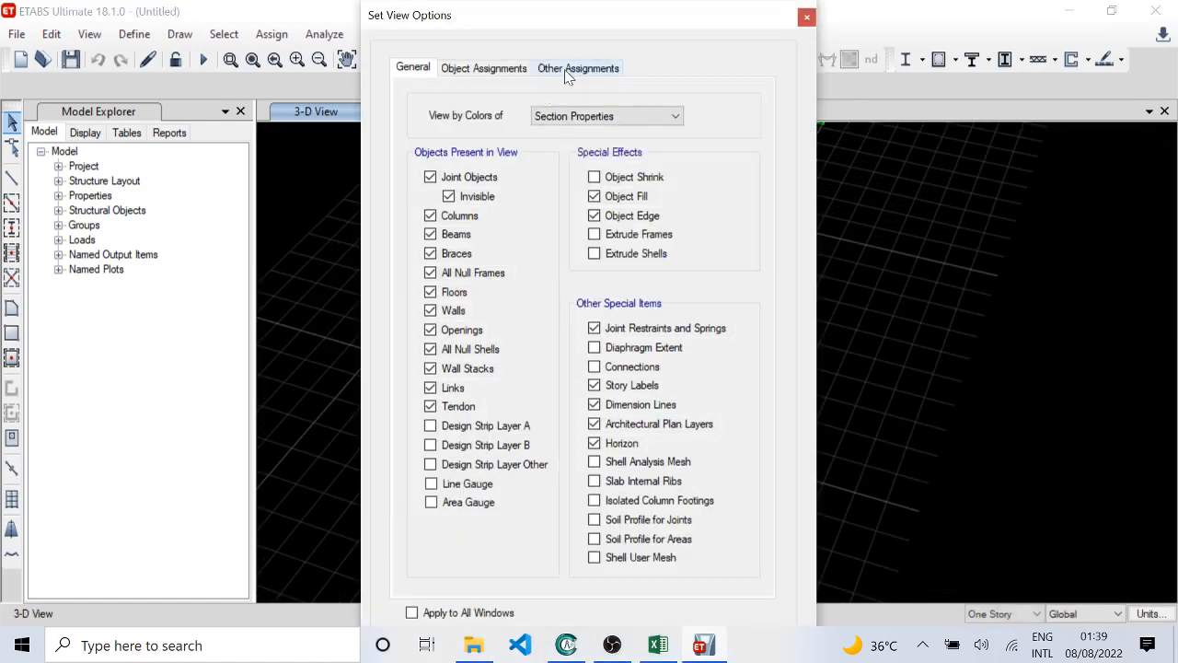
click(578, 69)
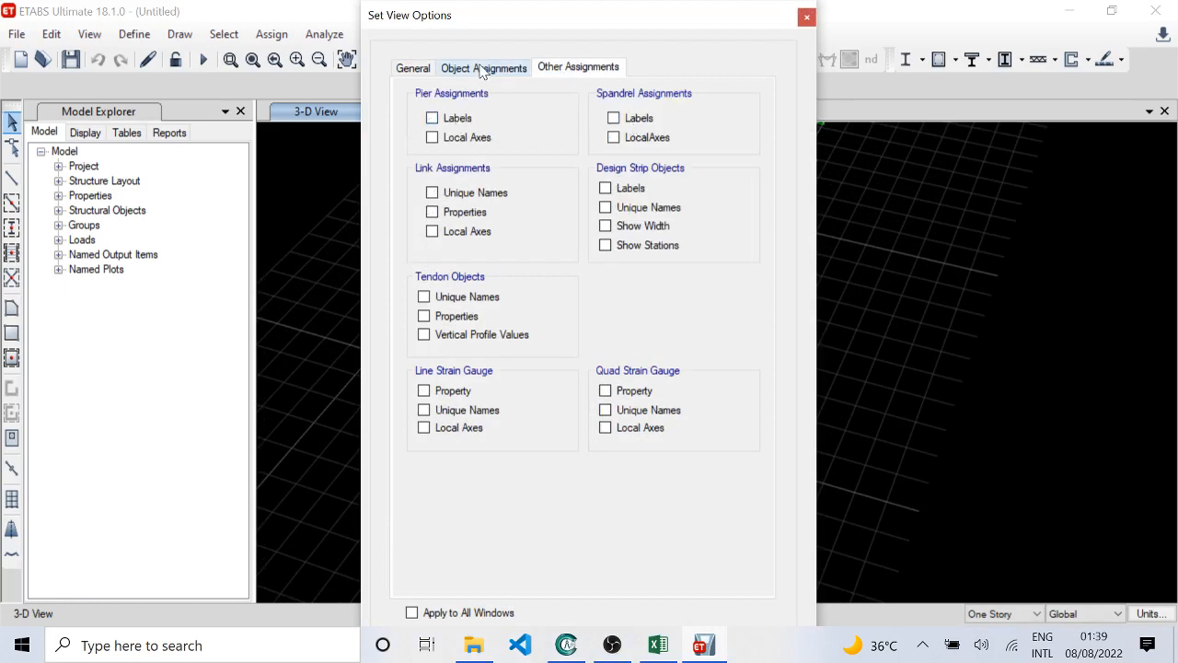
click(410, 70)
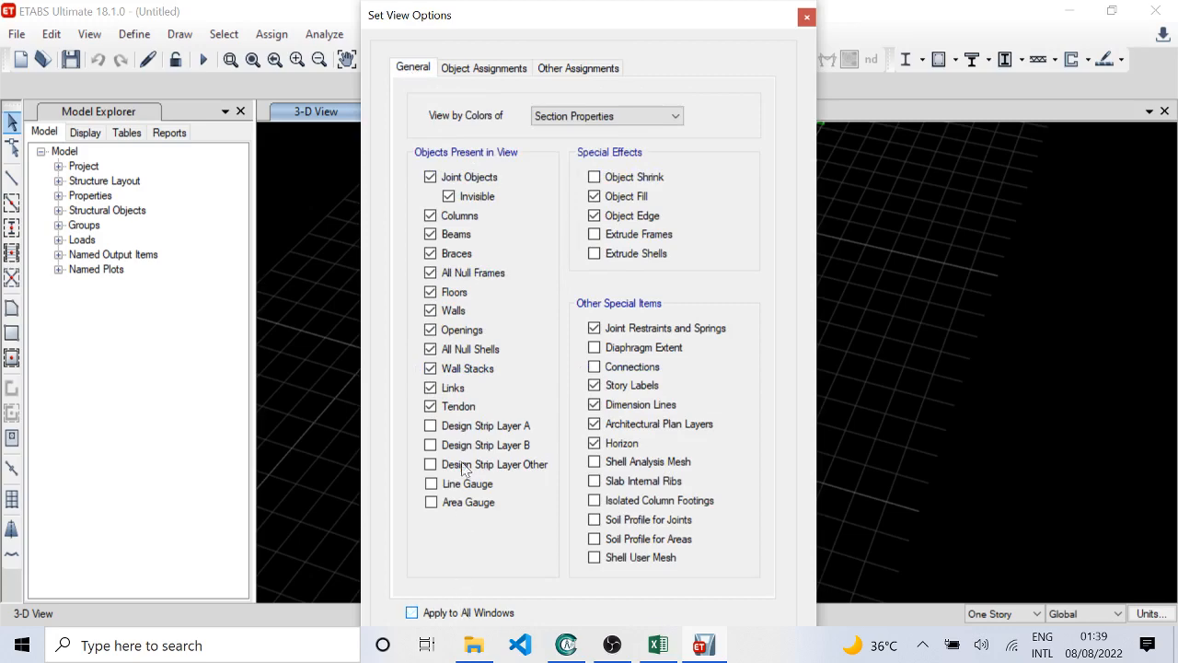
key(Return)
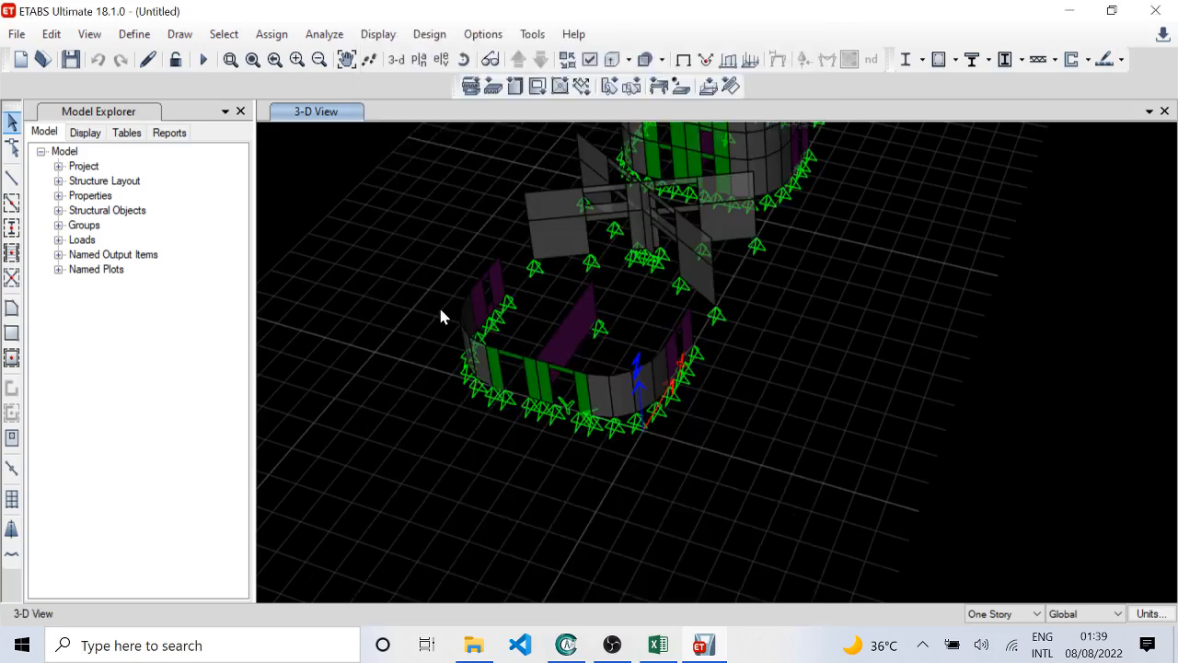
Step: Show all hidden objects of the model again and reset the view to the default 3-D orientation
right_click(396, 270)
click(459, 454)
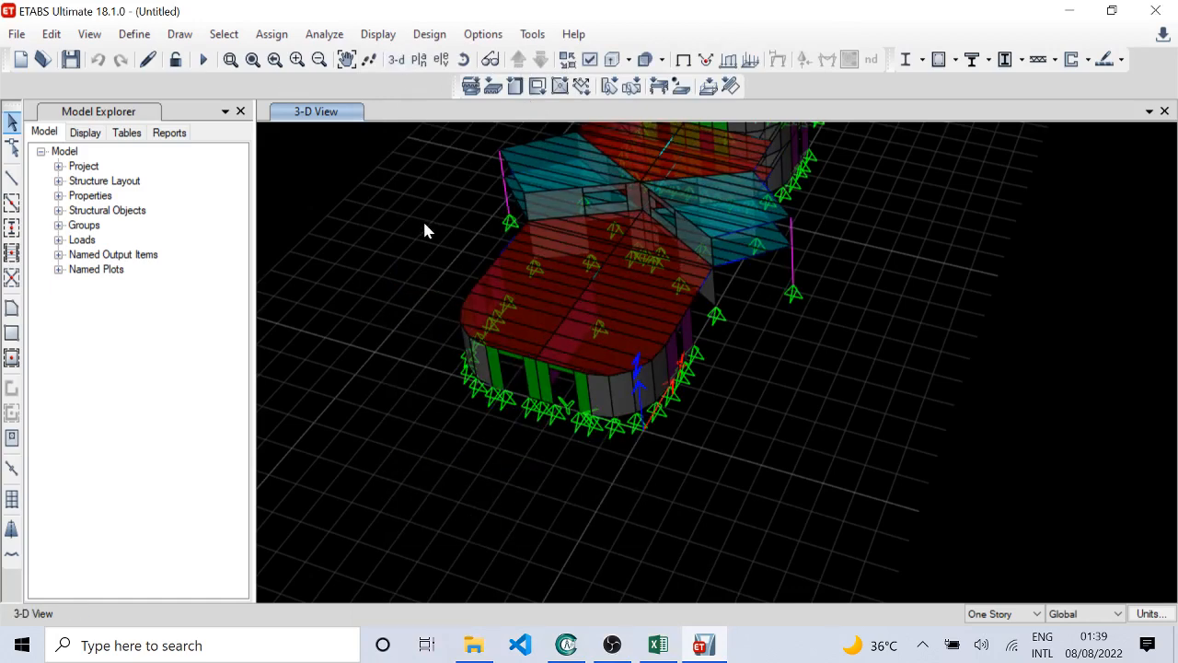
shift+middle_drag(443, 317, 670, 242)
scroll(670, 242, down, 3)
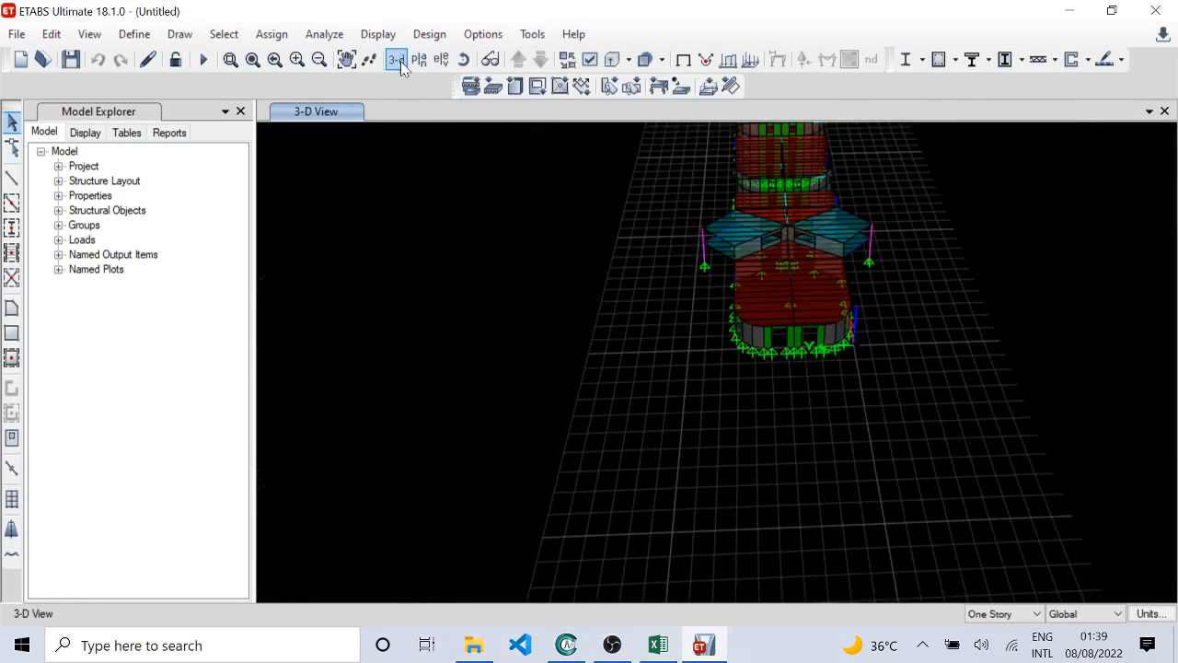
click(397, 61)
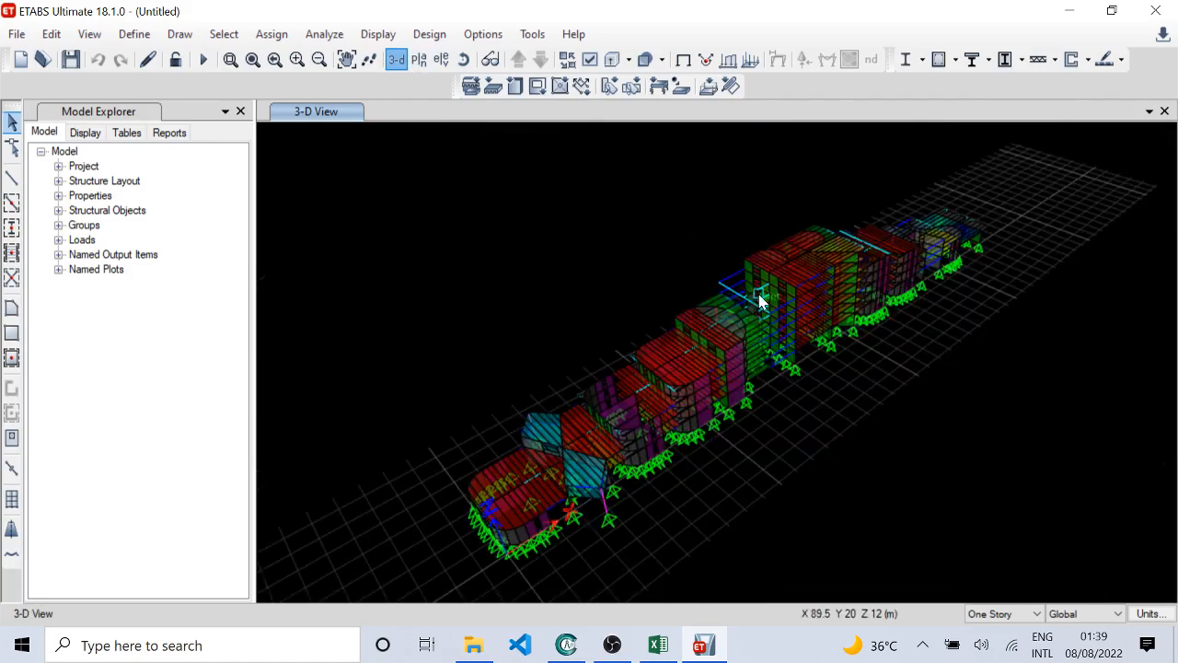
Step: Inspect the whole model from a low angle, then the rounded single-story block at the origin with its slab and wall openings
shift+middle_drag(760, 297, 476, 402)
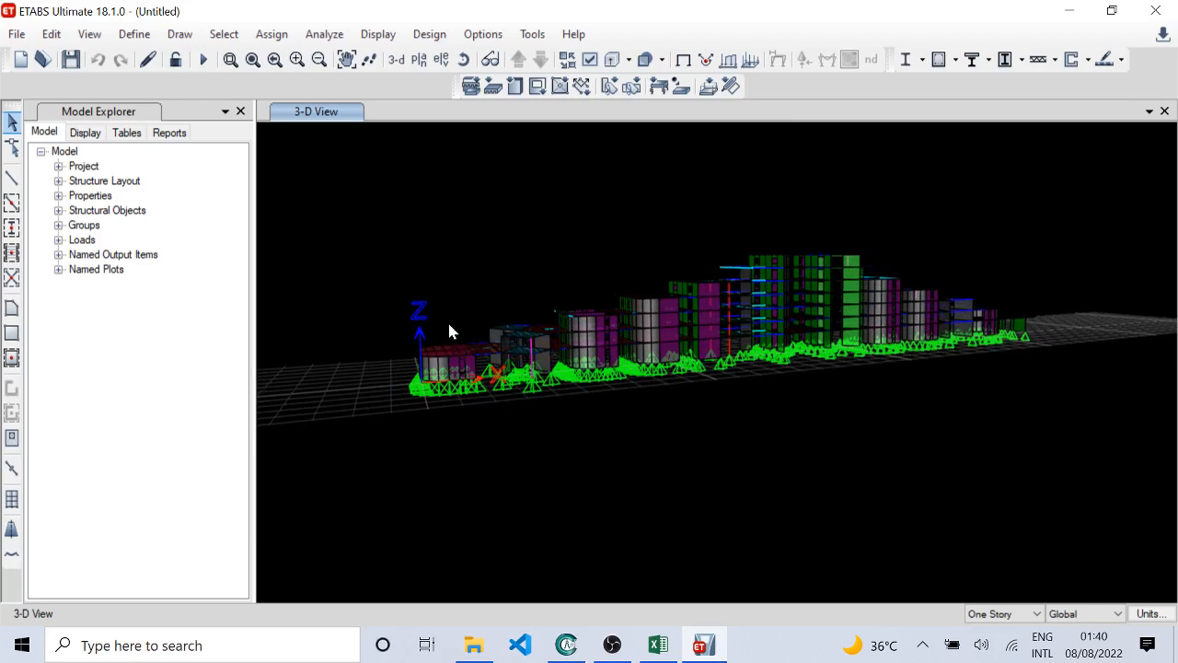
shift+middle_drag(579, 422, 623, 439)
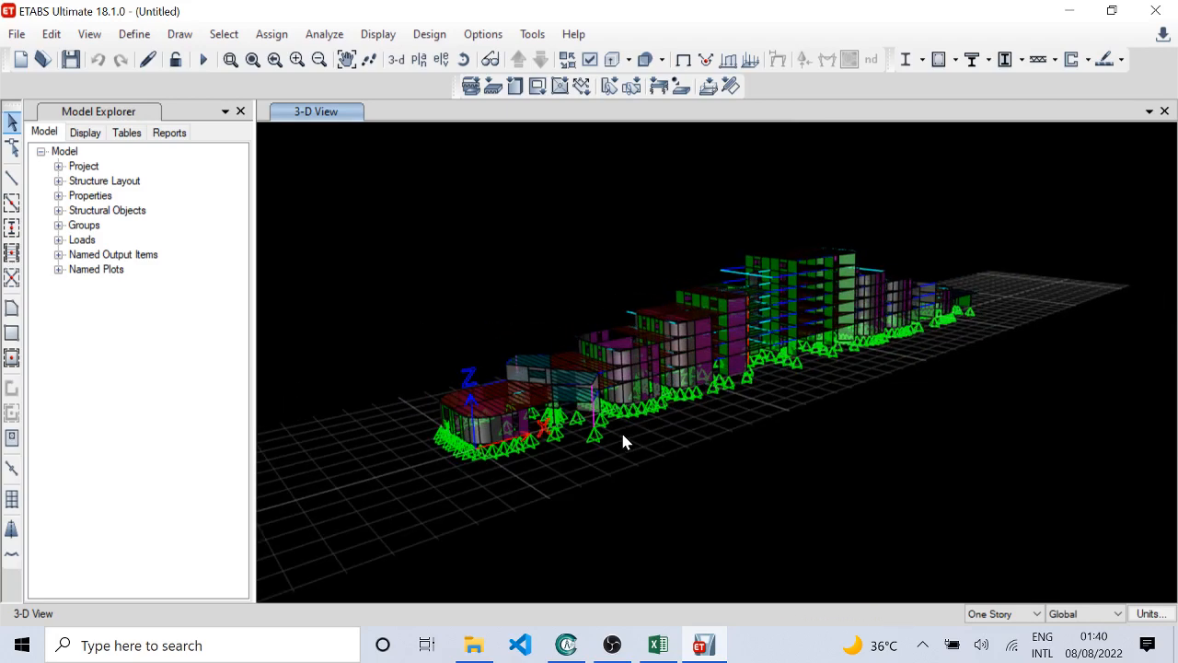
scroll(489, 429, up, 3)
shift+middle_drag(498, 429, 440, 323)
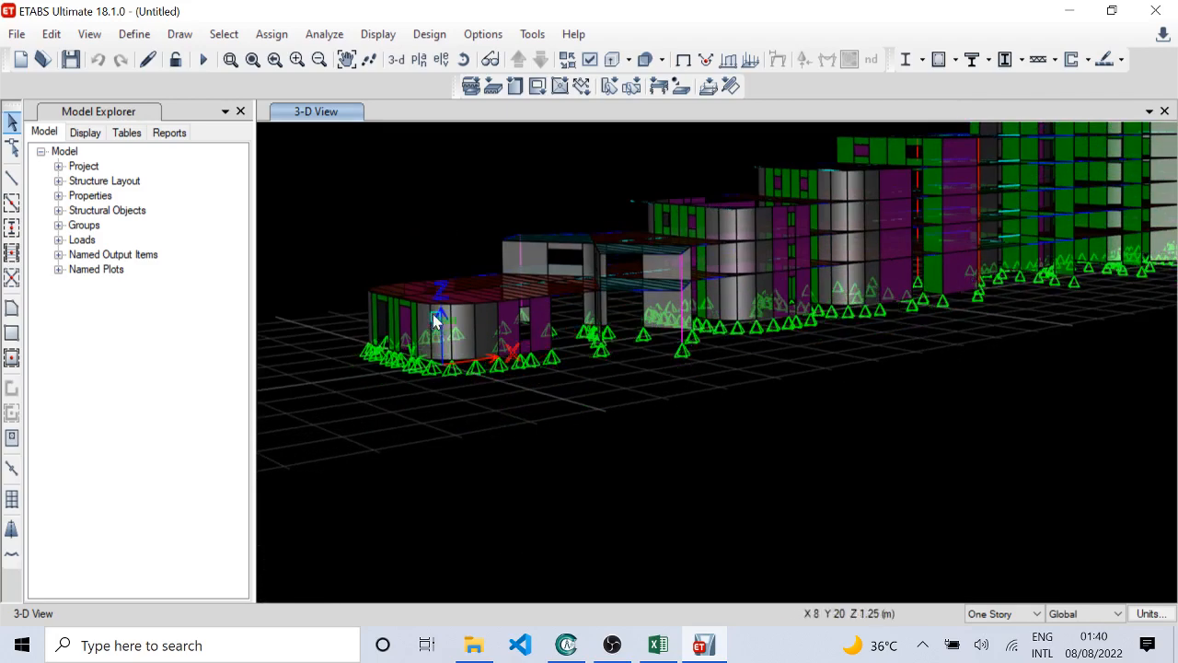
scroll(426, 334, up, 3)
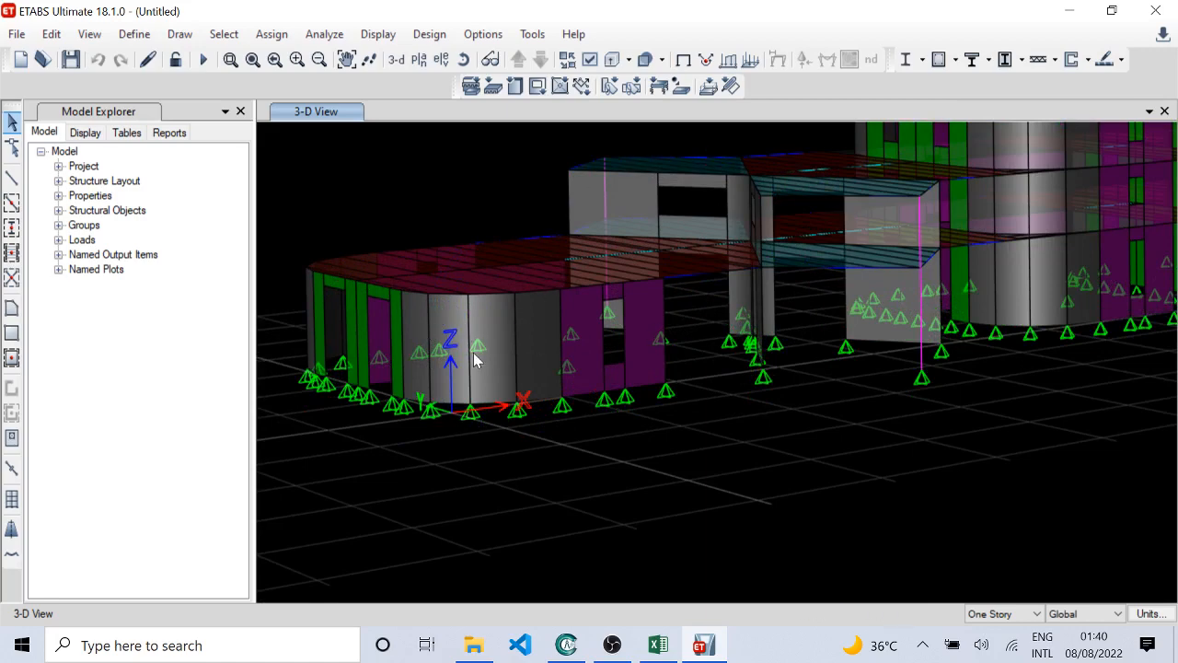
middle_drag(475, 359, 594, 284)
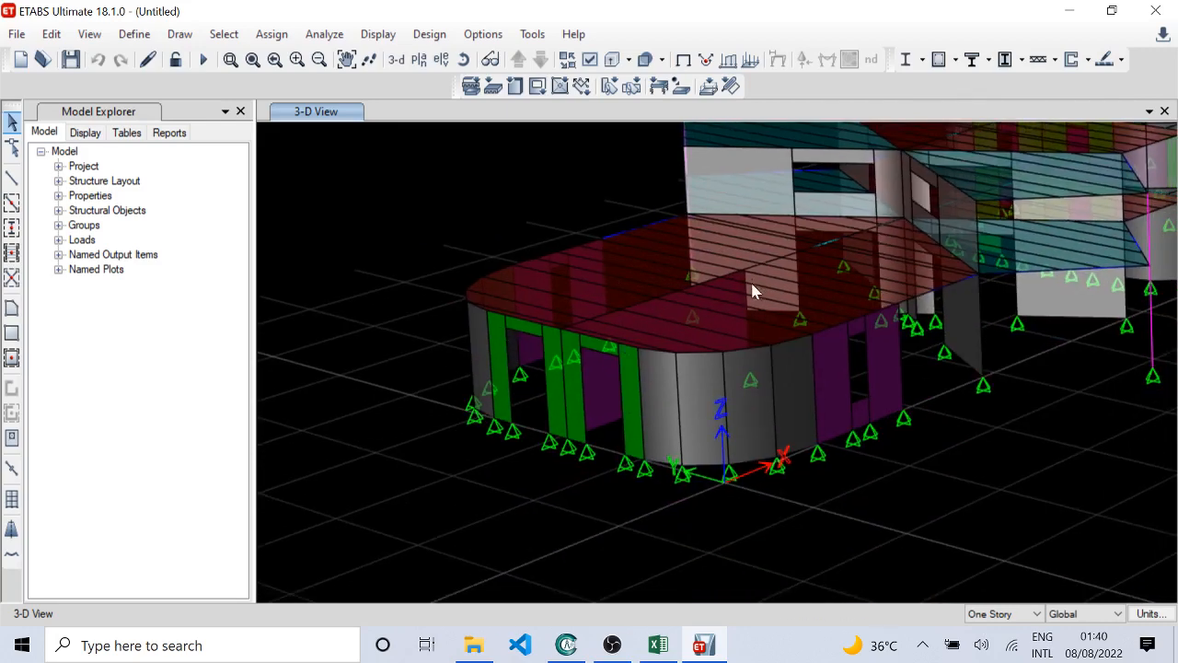
shift+middle_drag(753, 291, 797, 259)
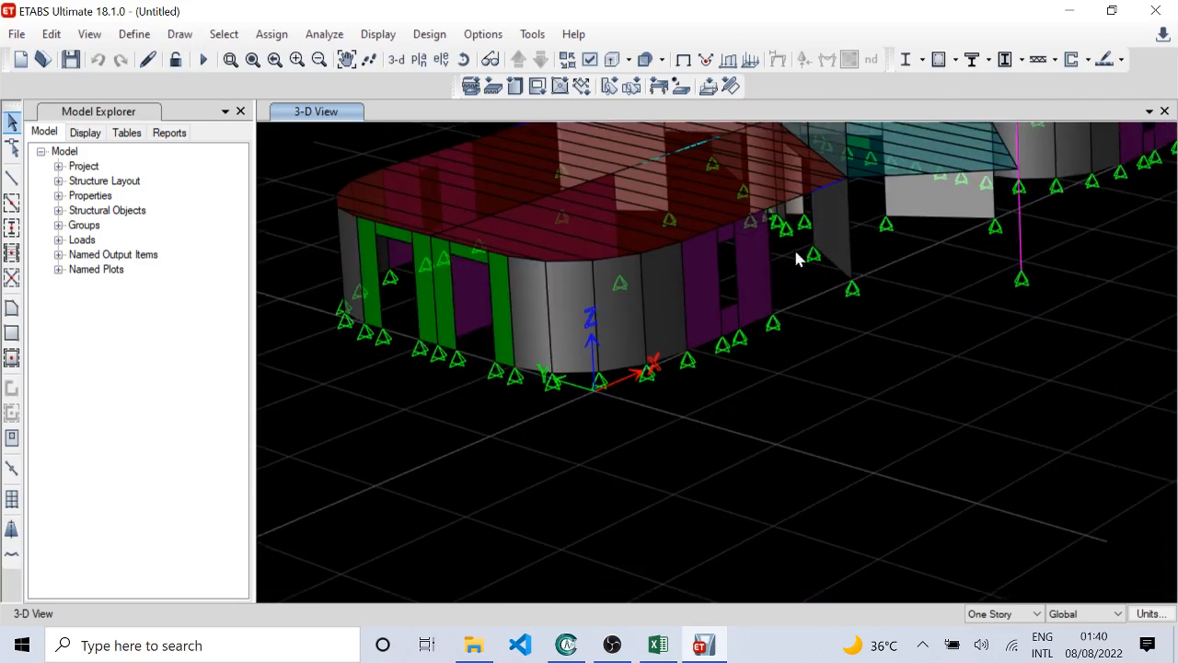
Step: Inspect the stepped middle blocks, including their rounded walls, window openings and floor slabs up to the green-walled block
middle_drag(858, 161, 772, 333)
middle_drag(819, 268, 694, 433)
middle_drag(863, 224, 725, 357)
scroll(835, 290, up, 4)
scroll(824, 322, down, 4)
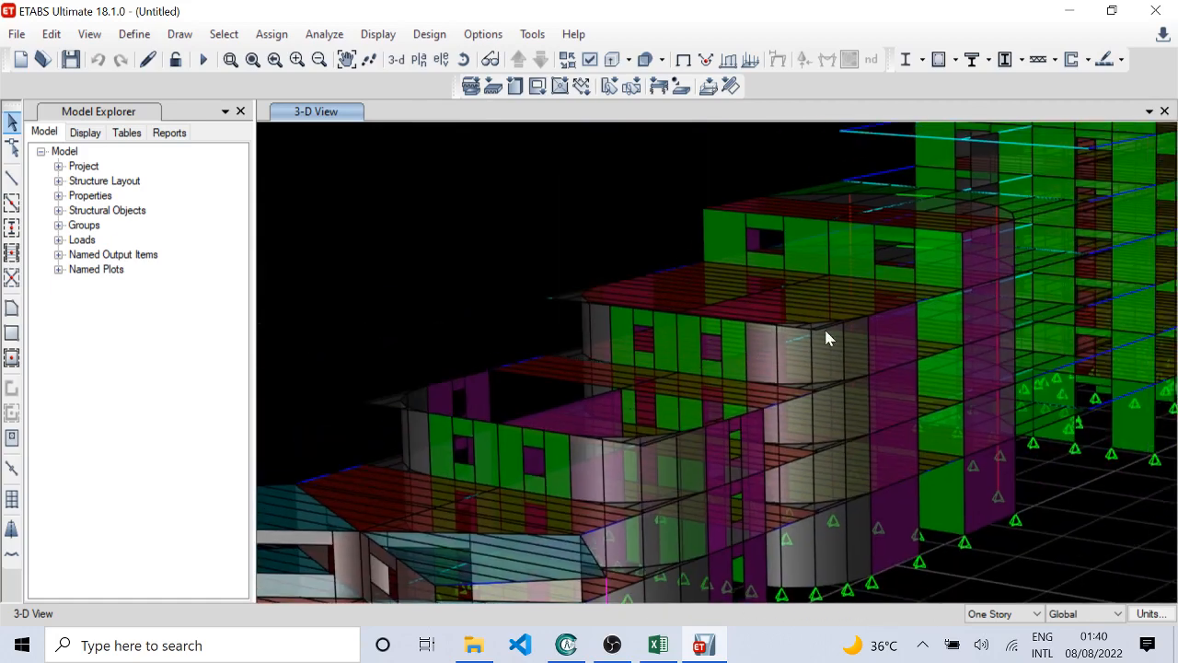
middle_drag(804, 337, 652, 347)
scroll(749, 227, up, 3)
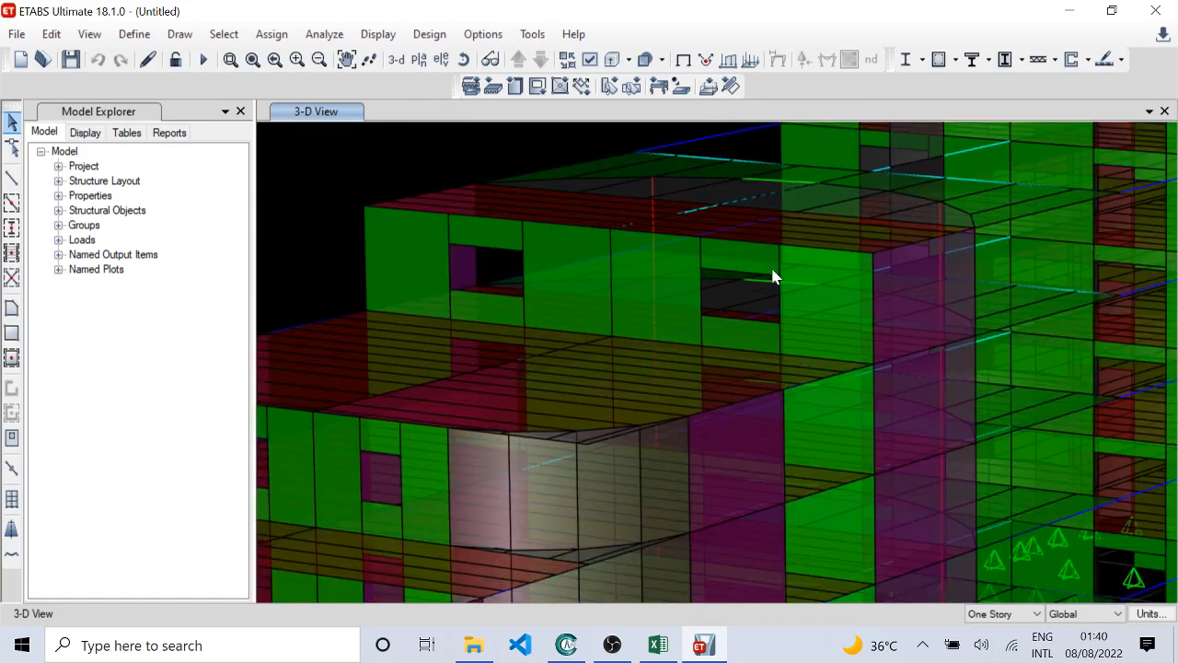
shift+middle_drag(773, 273, 750, 321)
scroll(749, 322, down, 3)
middle_drag(595, 509, 920, 133)
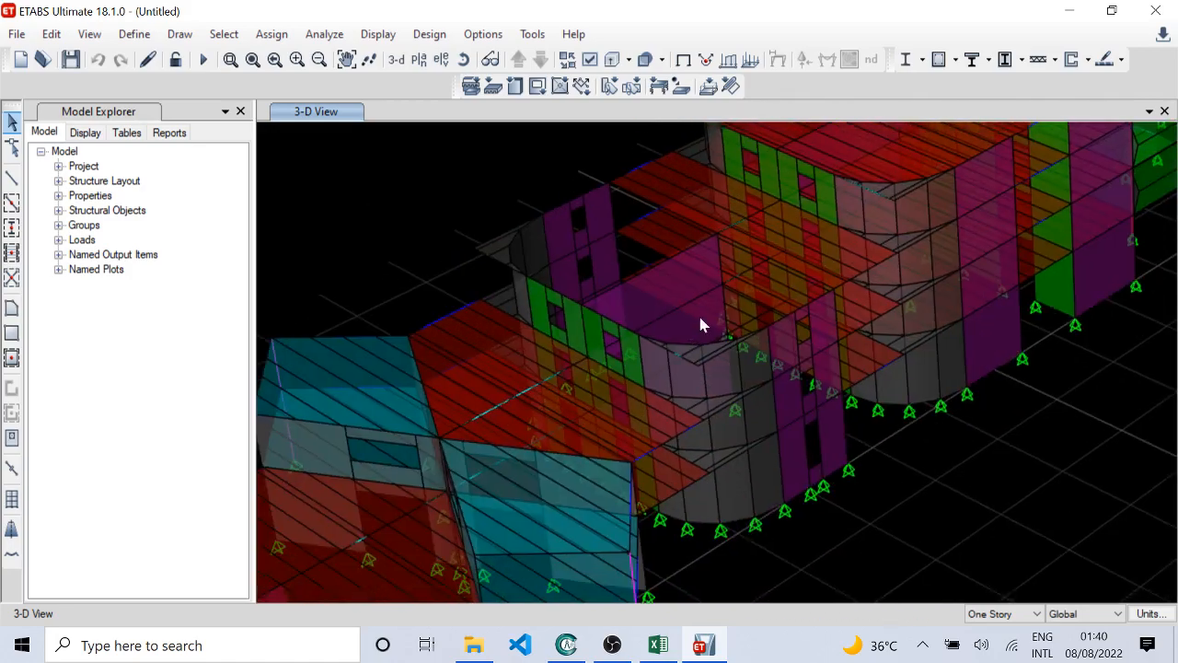
Step: Inspect the tallest green-walled block, including its story slabs, wall openings and projecting beams
mouse_move(678, 368)
middle_down()
mouse_move(920, 218)
mouse_move(696, 366)
middle_up()
middle_drag(952, 193, 697, 388)
scroll(726, 319, up, 3)
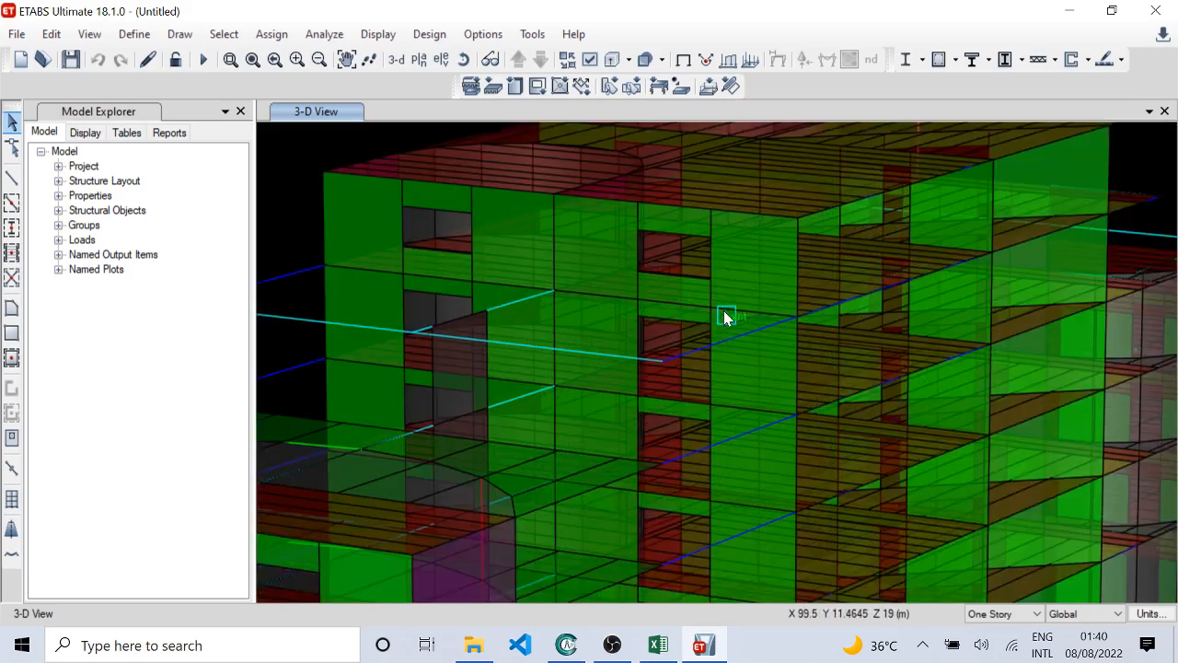
scroll(726, 318, down, 3)
shift+middle_drag(765, 315, 738, 402)
scroll(658, 299, down, 3)
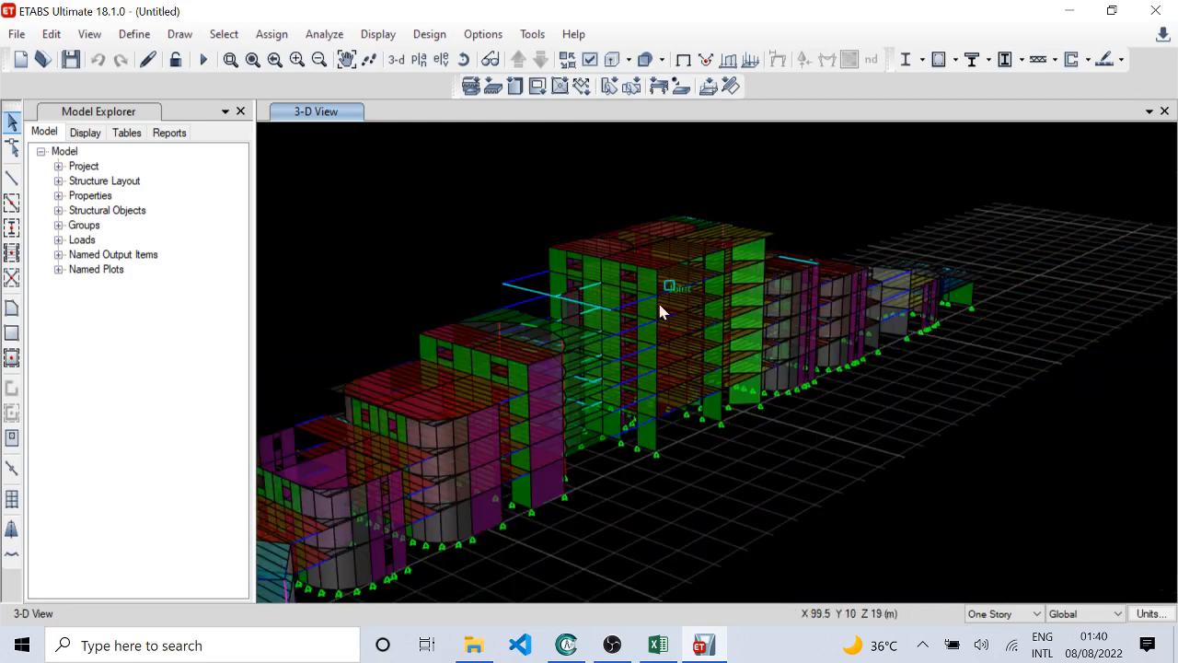
scroll(652, 263, up, 3)
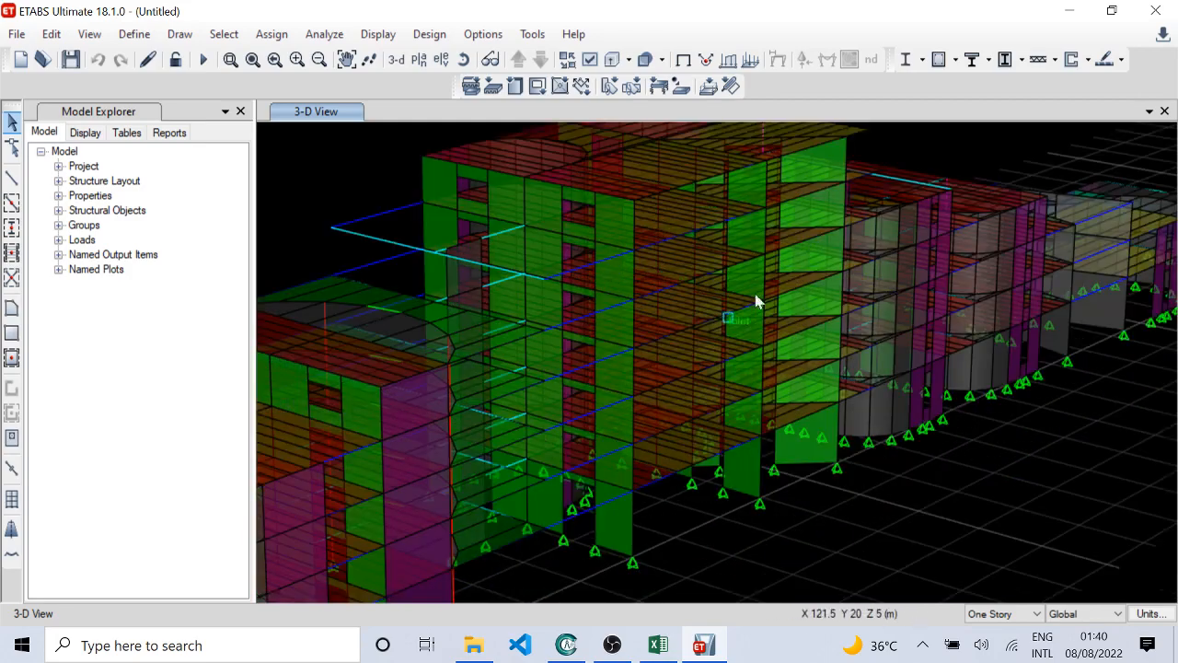
scroll(724, 307, down, 3)
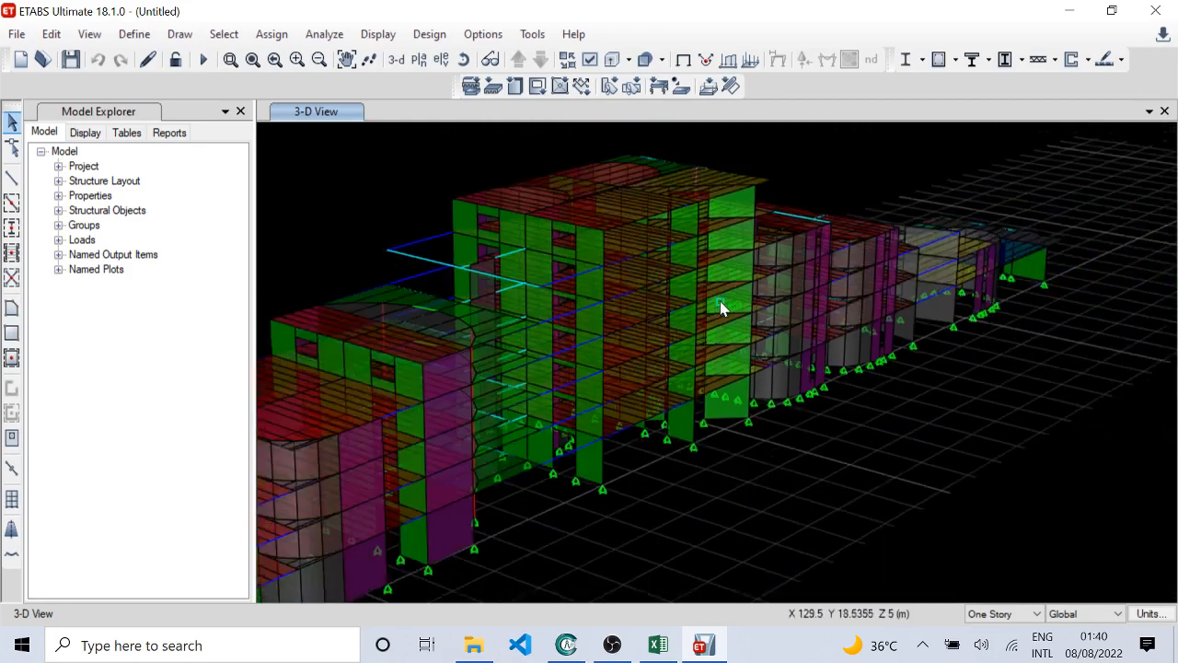
scroll(750, 283, up, 3)
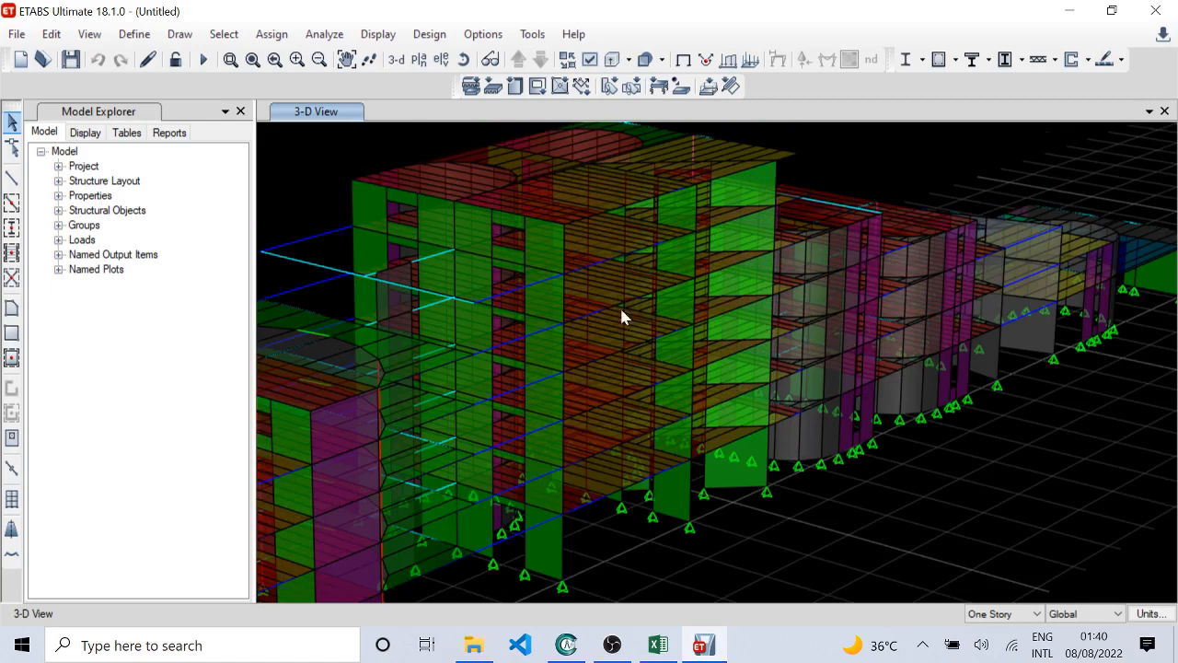
Step: Review the model from the stepped blocks past the tallest block to the far end with the yellow and blue slabs
shift+middle_drag(451, 300, 594, 261)
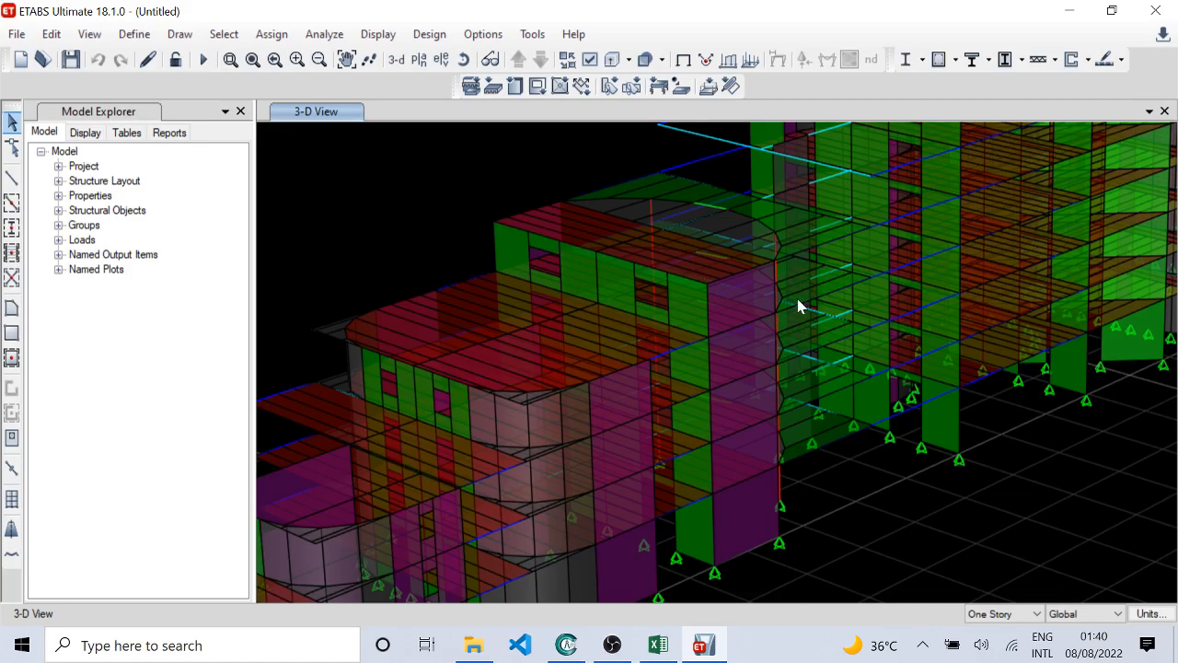
middle_drag(906, 309, 665, 441)
scroll(706, 376, down, 3)
scroll(659, 422, up, 3)
scroll(665, 434, down, 5)
scroll(679, 417, up, 3)
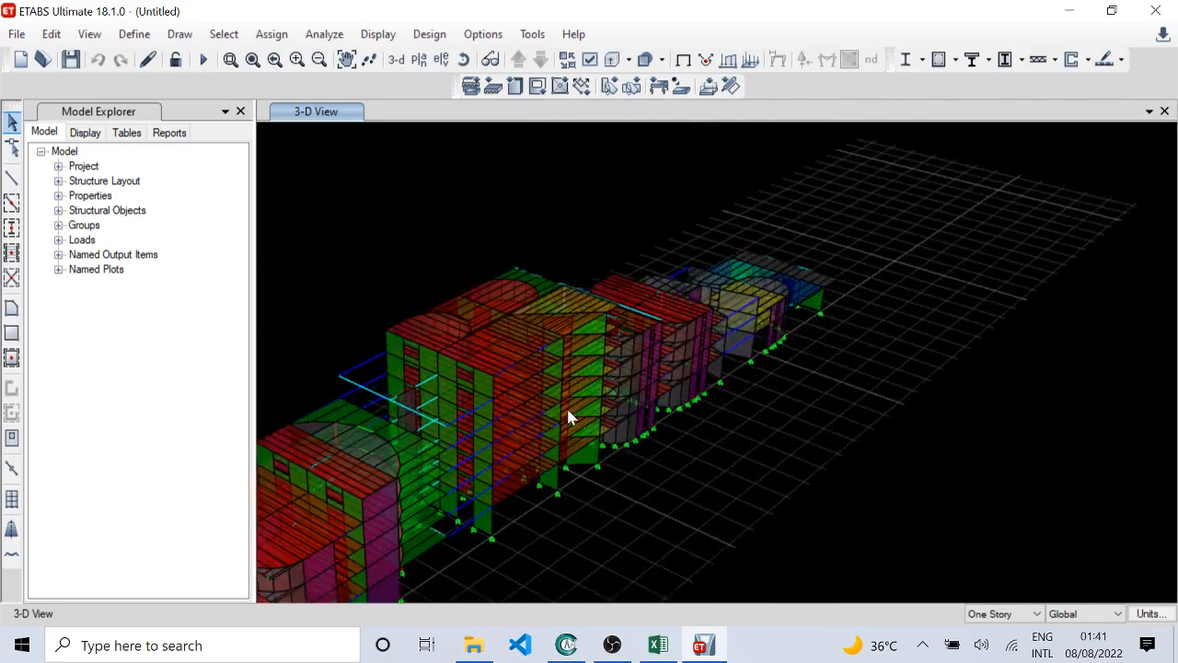
scroll(567, 411, down, 3)
shift+middle_drag(674, 483, 449, 462)
scroll(664, 513, up, 3)
mouse_move(665, 512)
shift+middle_down()
mouse_move(641, 460)
mouse_move(662, 457)
mouse_move(662, 497)
shift+middle_up()
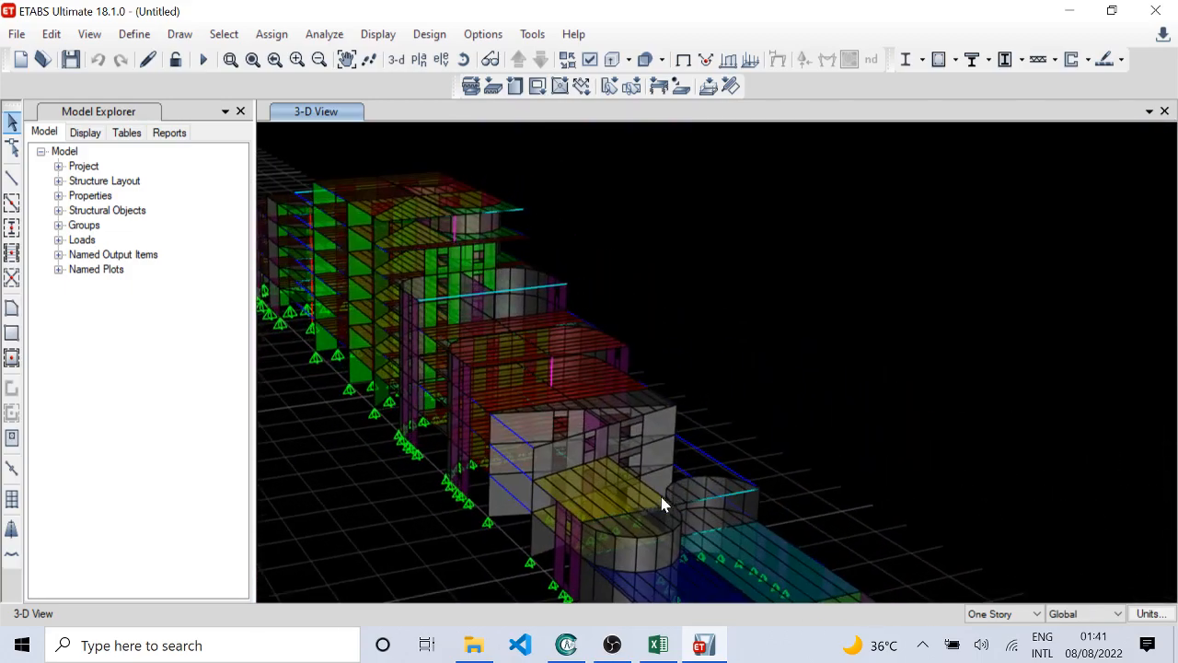
Step: Review the model's stepped, tallest and far-end blocks from the side, including floor slabs, walls and base supports
scroll(494, 317, up, 3)
scroll(506, 395, down, 3)
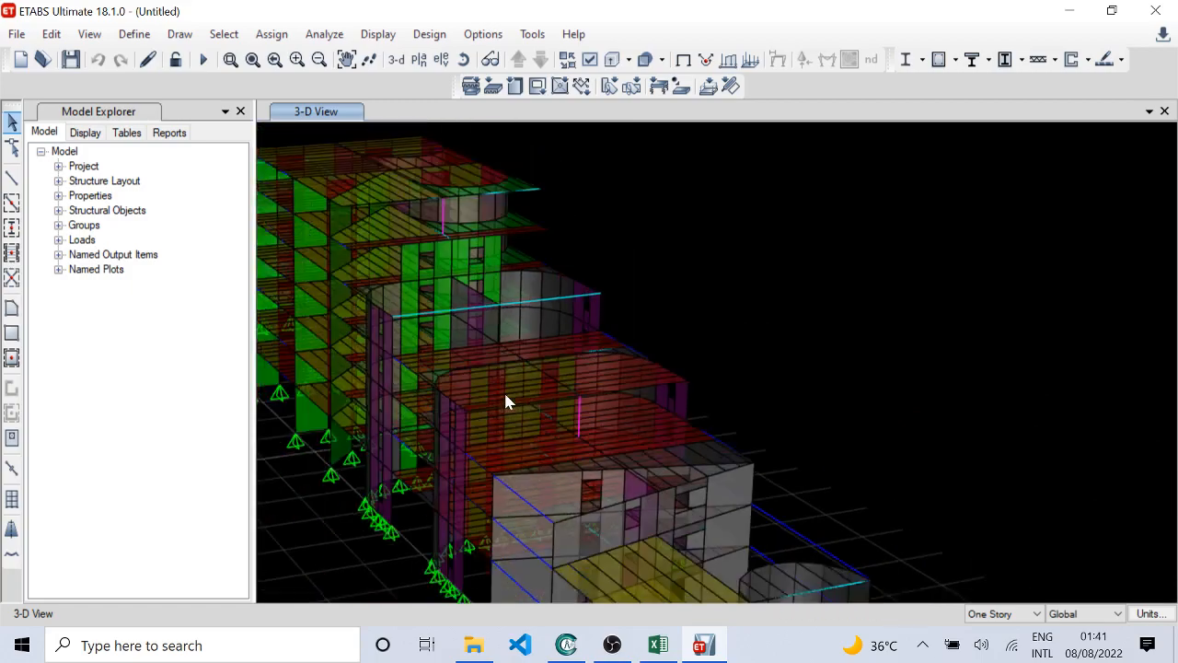
shift+middle_drag(509, 406, 672, 420)
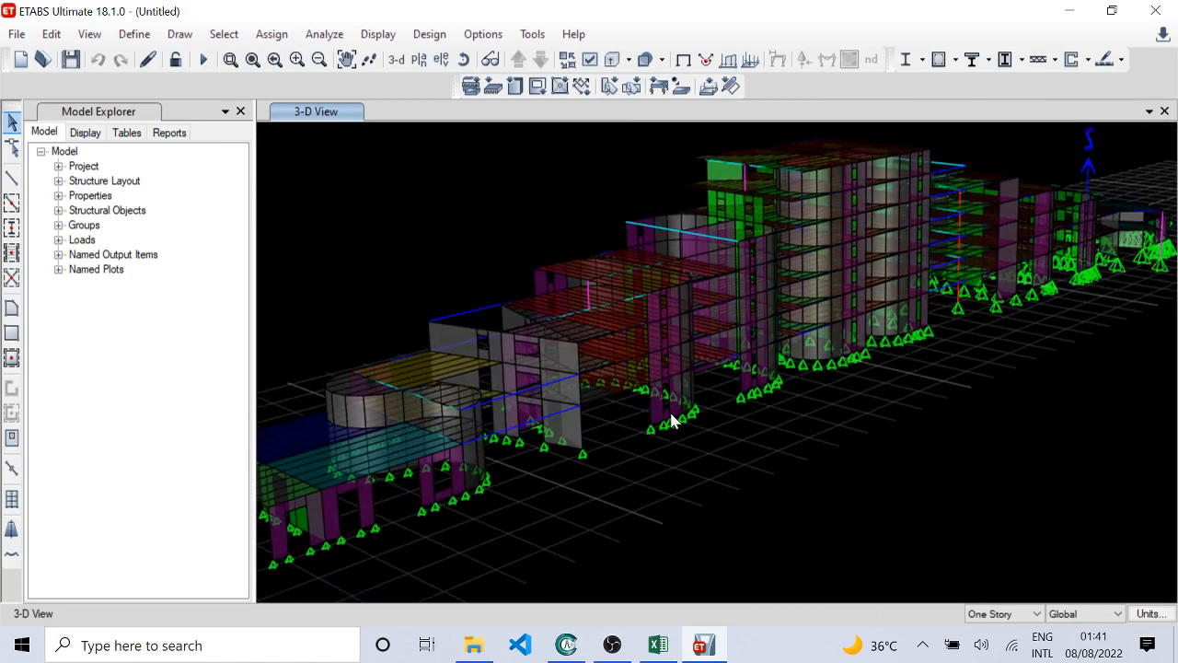
scroll(644, 357, up, 2)
shift+middle_drag(623, 462, 724, 421)
scroll(781, 451, down, 3)
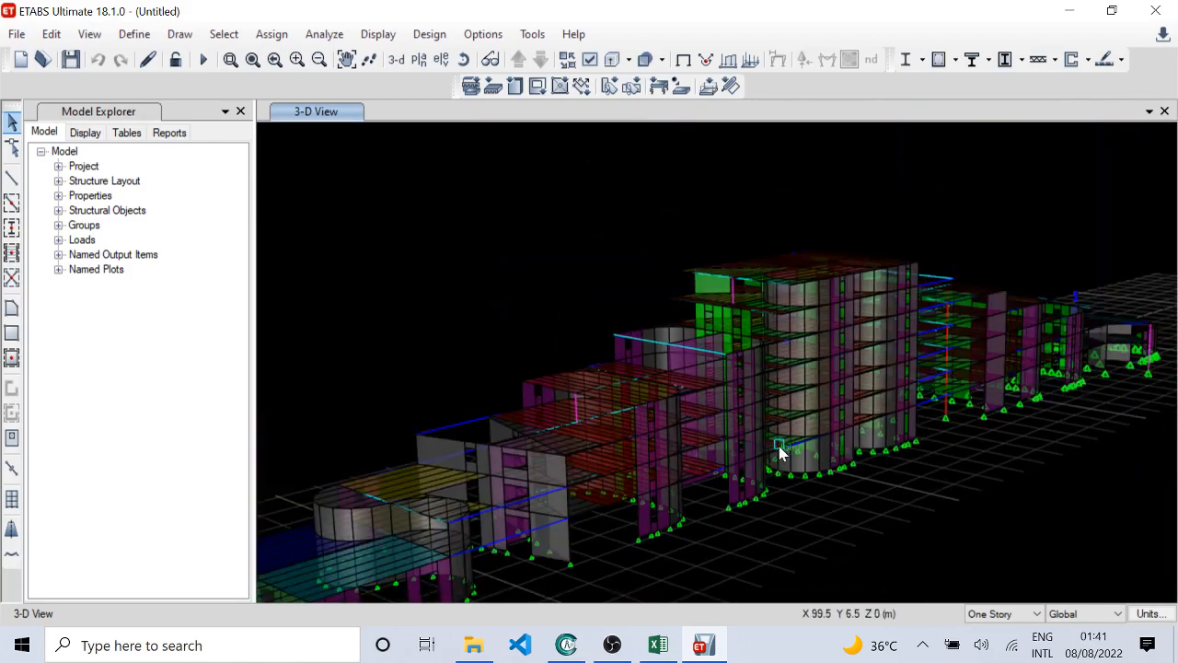
Step: Inspect the far-end blocks with yellow and blue slabs, including wall openings, beams, curved walls and base supports
shift+middle_drag(782, 451, 636, 475)
scroll(828, 490, up, 2)
shift+middle_drag(773, 472, 855, 340)
scroll(856, 333, up, 6)
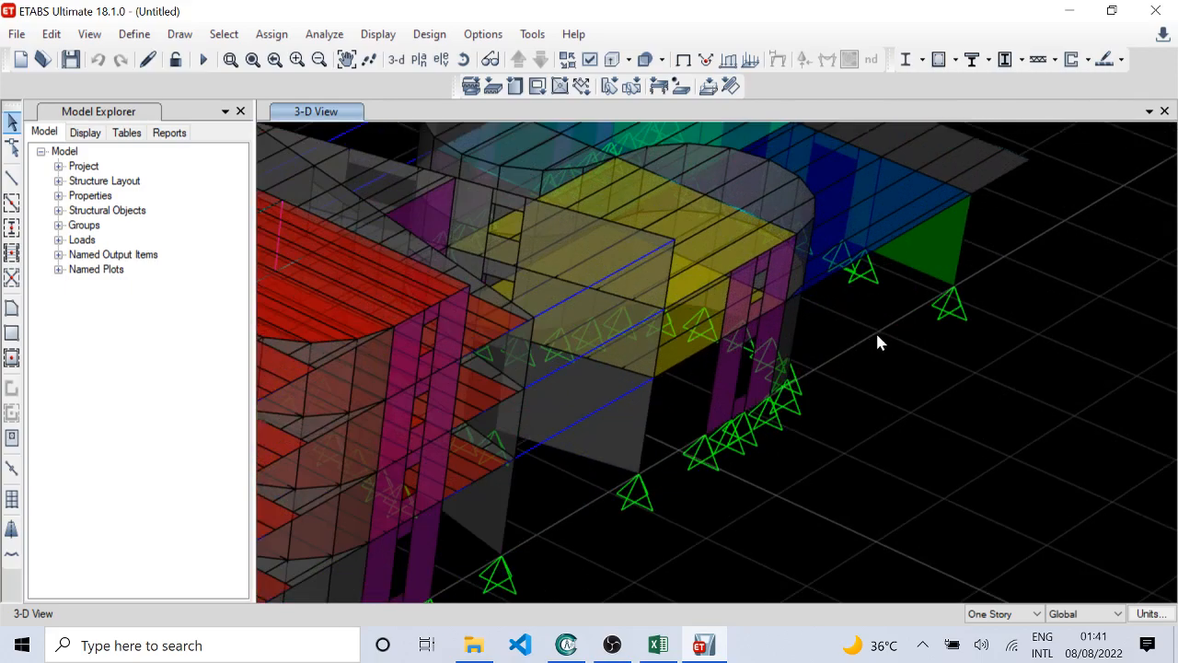
scroll(877, 335, down, 3)
scroll(889, 386, down, 3)
mouse_move(746, 471)
shift+middle_down()
mouse_move(763, 451)
mouse_move(654, 426)
mouse_move(620, 458)
mouse_move(681, 479)
mouse_move(675, 455)
mouse_move(795, 463)
mouse_move(994, 420)
mouse_move(657, 343)
mouse_move(610, 398)
mouse_move(743, 515)
mouse_move(700, 463)
mouse_move(672, 457)
mouse_move(729, 475)
shift+middle_up()
mouse_move(681, 440)
shift+middle_down()
mouse_move(658, 447)
mouse_move(752, 473)
mouse_move(757, 433)
mouse_move(645, 463)
mouse_move(713, 471)
mouse_move(619, 359)
shift+middle_up()
scroll(694, 469, up, 3)
scroll(674, 490, down, 3)
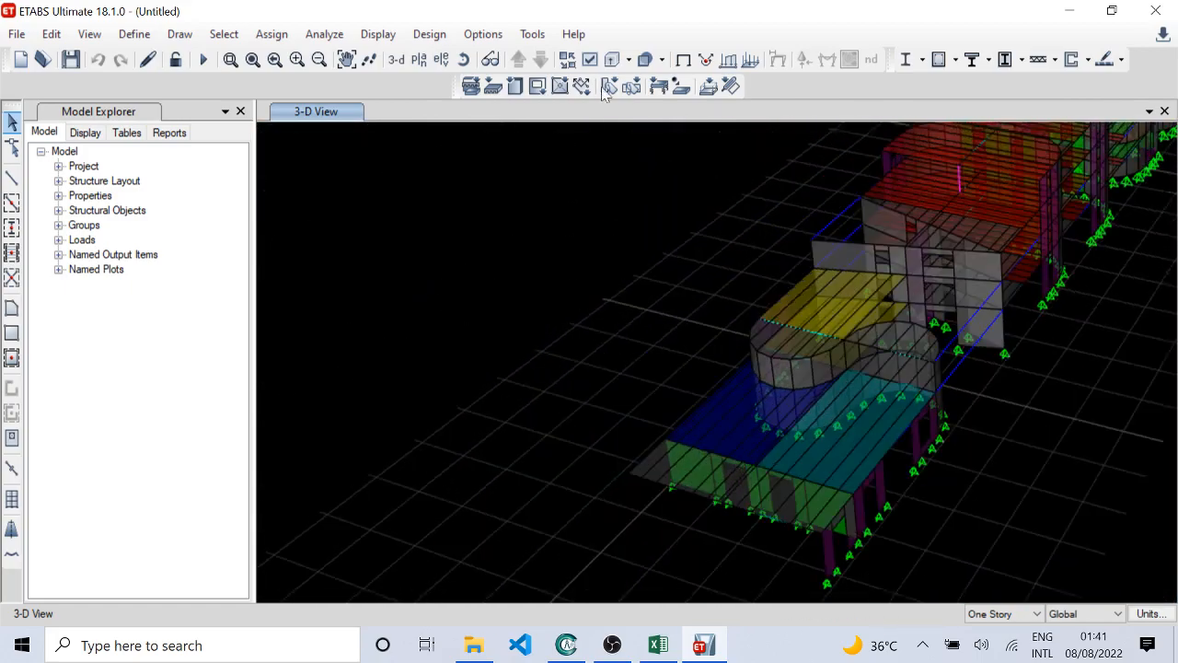
Step: Select all wall objects in the model by object type
click(227, 42)
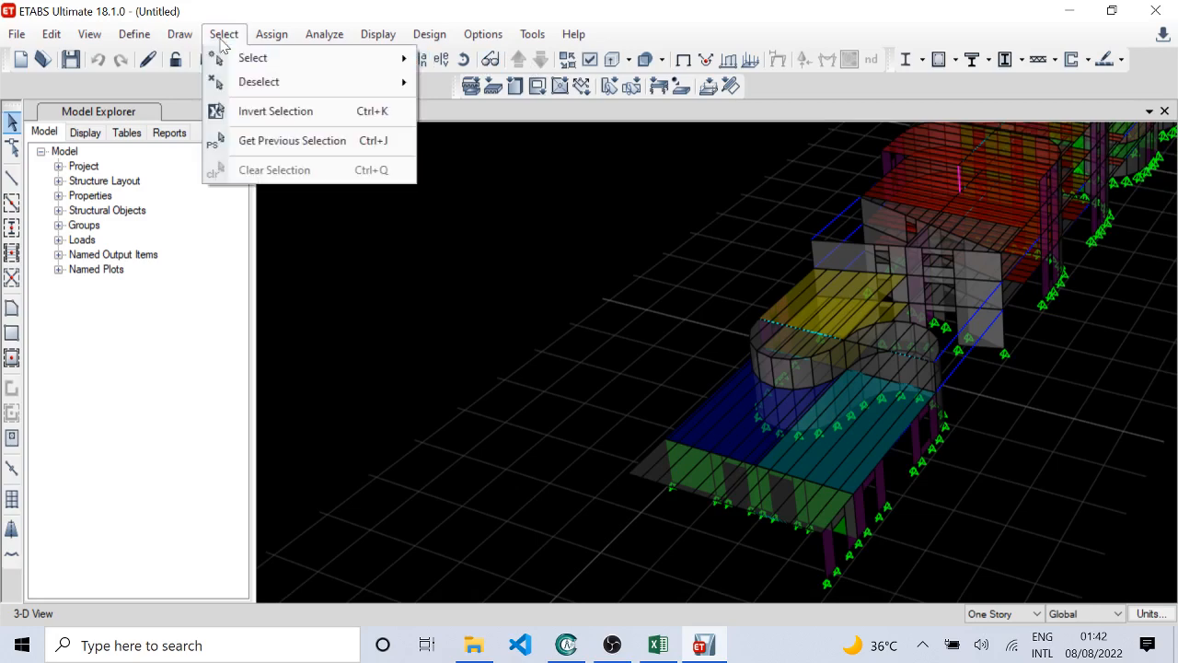
mouse_move(230, 57)
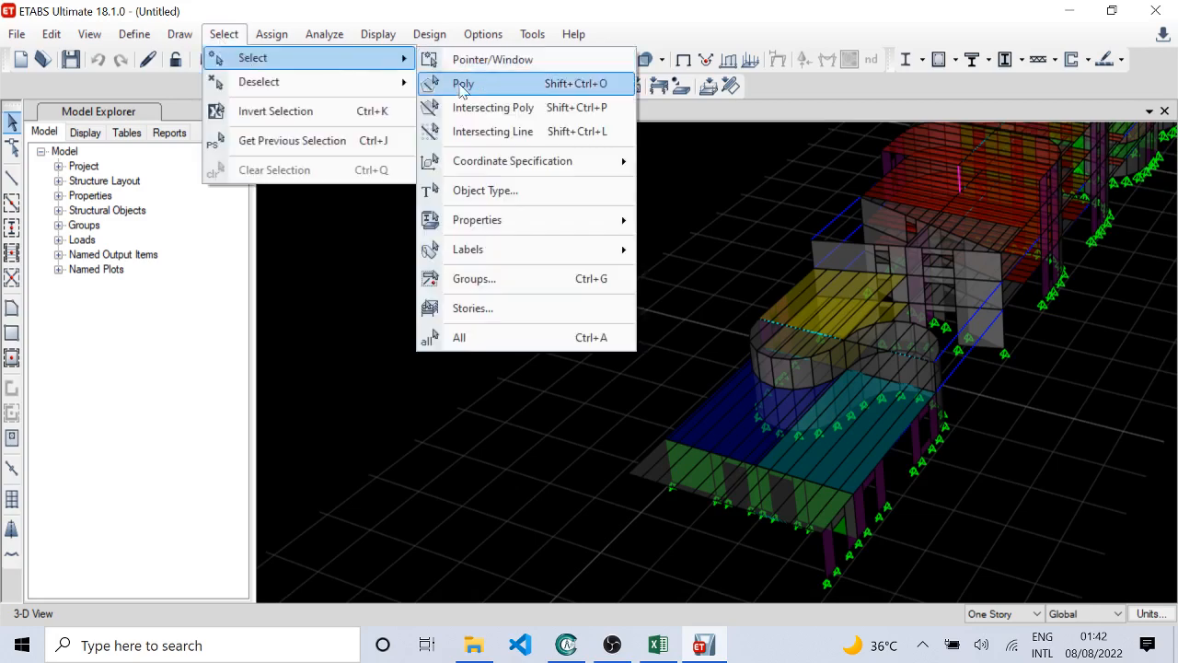
click(500, 191)
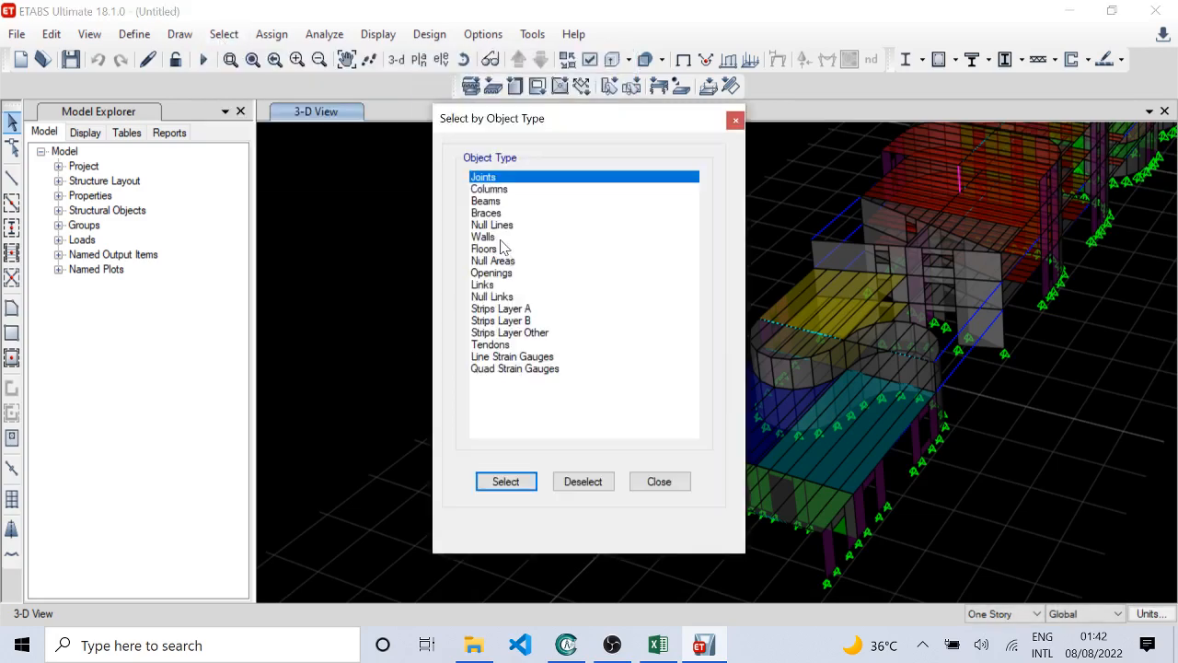
click(502, 238)
click(532, 486)
click(657, 484)
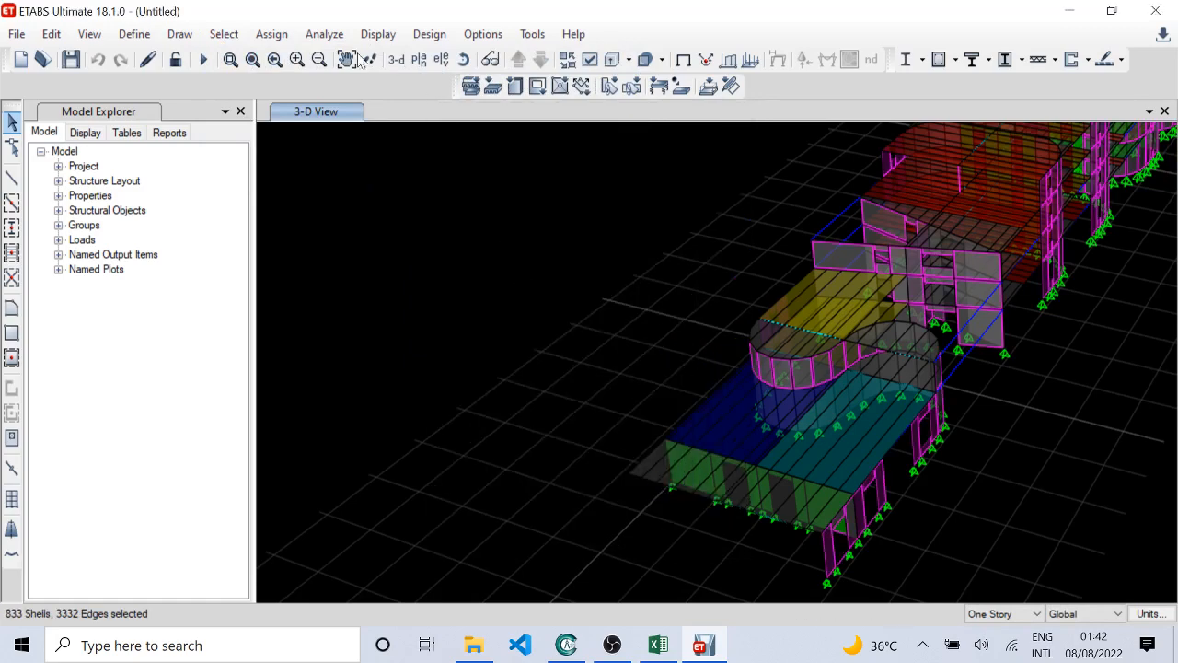
click(224, 34)
mouse_move(262, 59)
click(552, 195)
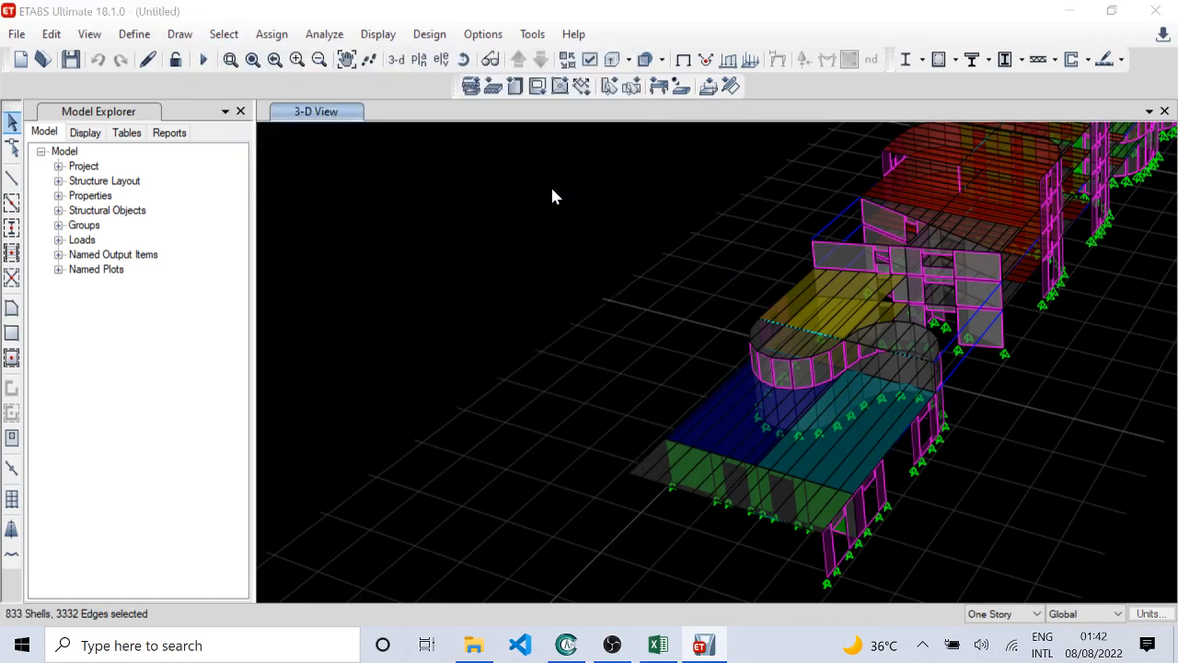
key(Escape)
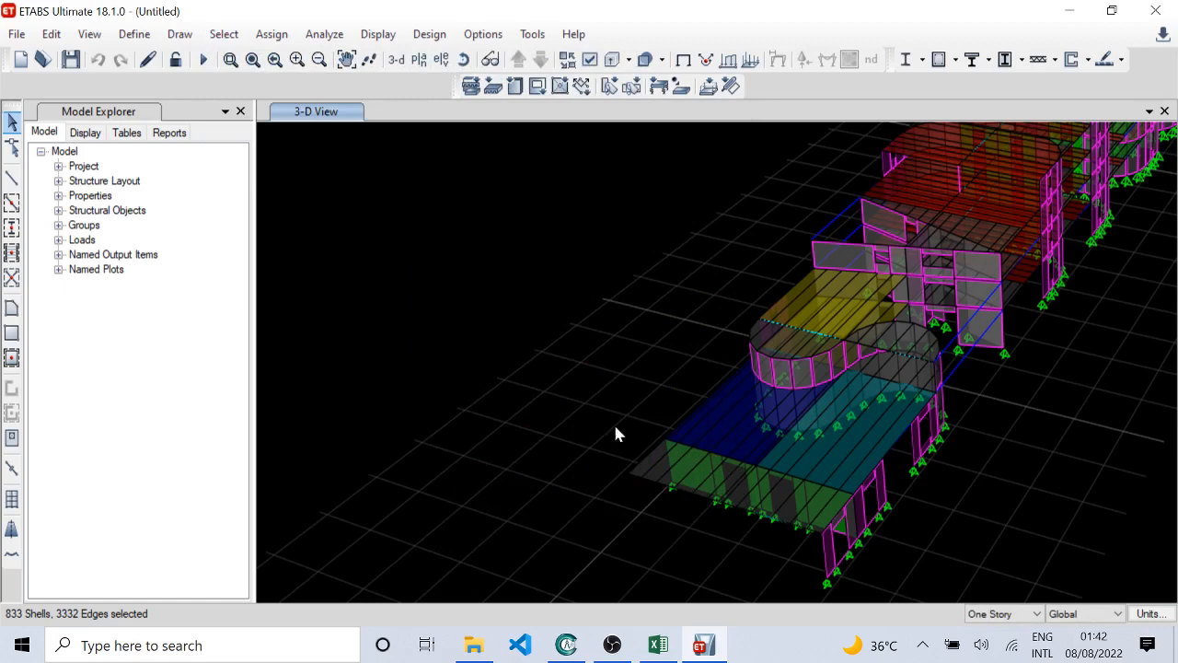
Step: Add all frames with section property C300X300 to the wall selection
click(224, 34)
mouse_move(303, 60)
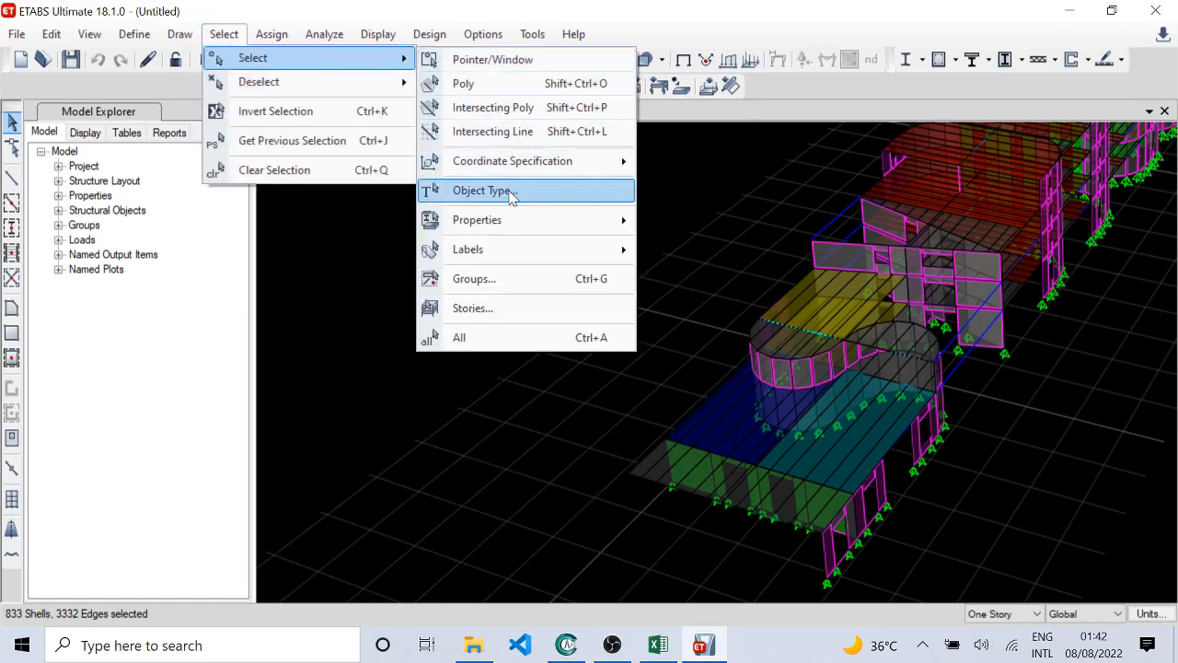
mouse_move(515, 221)
click(681, 252)
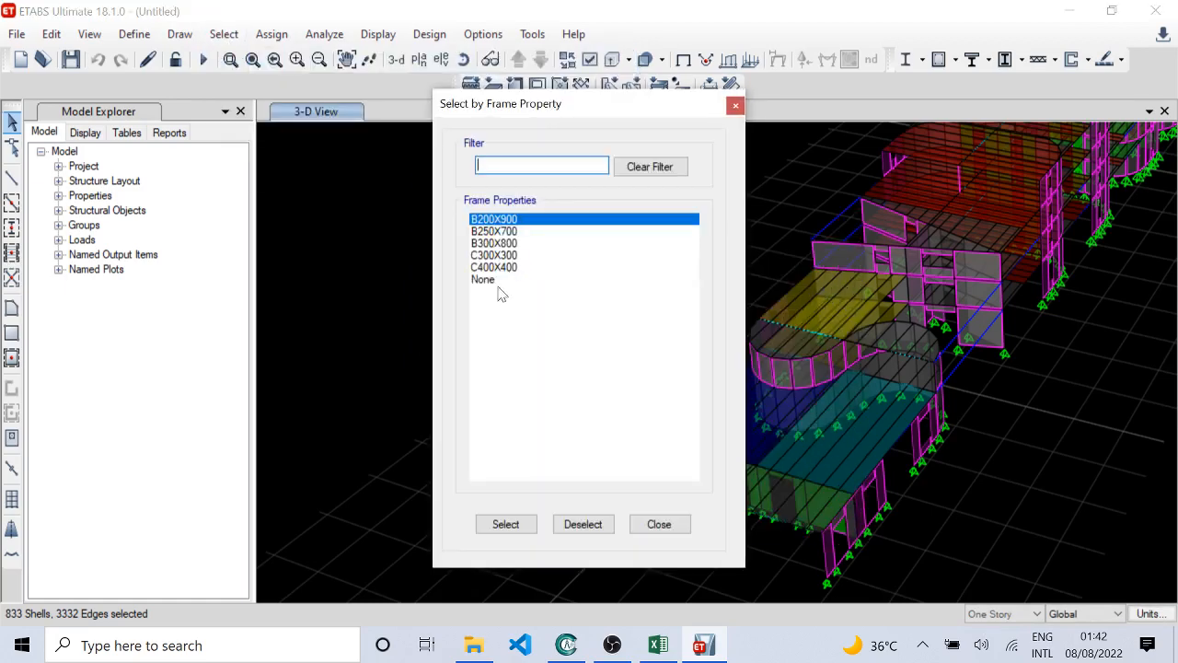
click(503, 255)
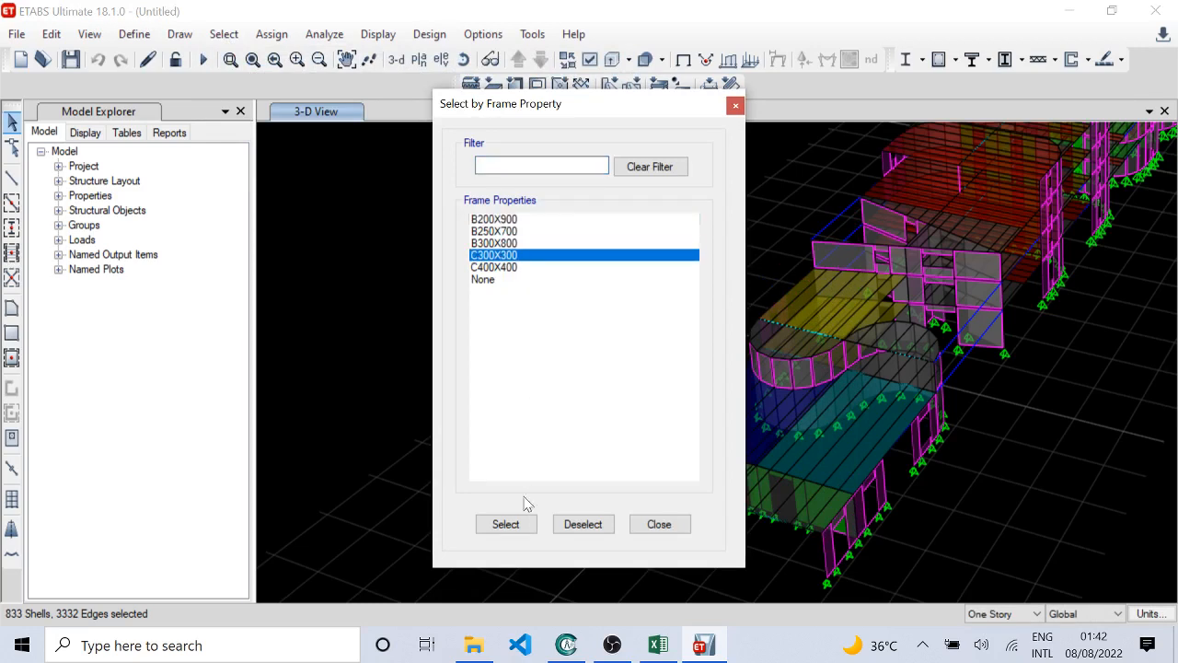
click(505, 524)
click(657, 524)
Step: Add all frames with section property B250X700 to the current selection
click(223, 34)
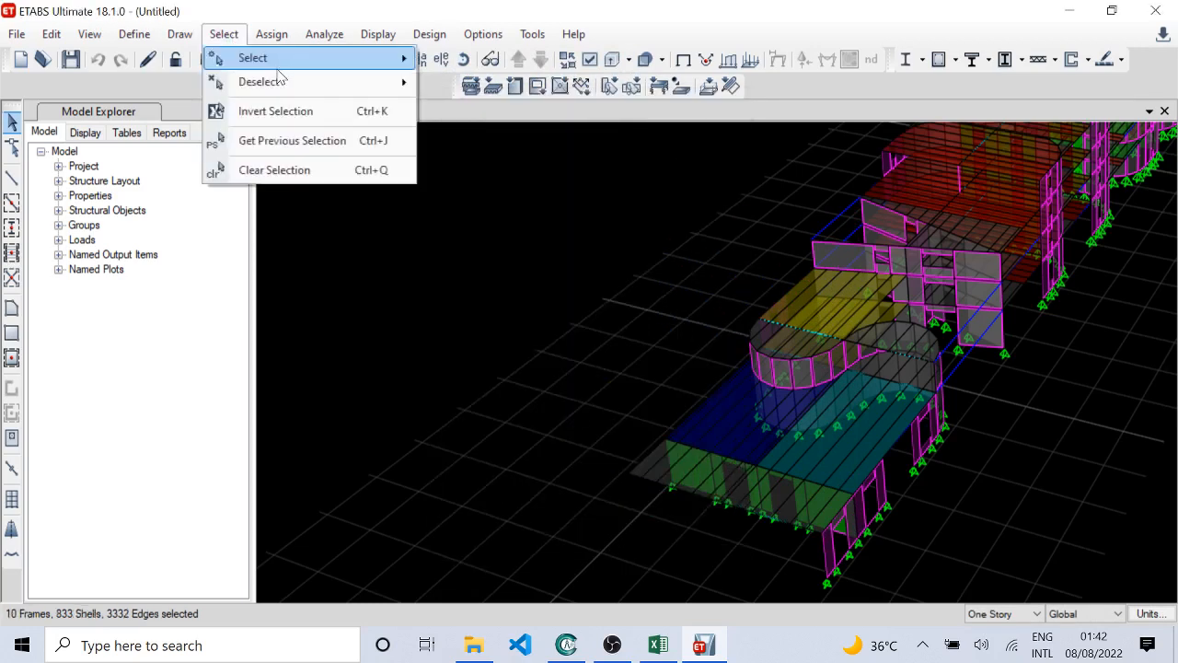
mouse_move(278, 65)
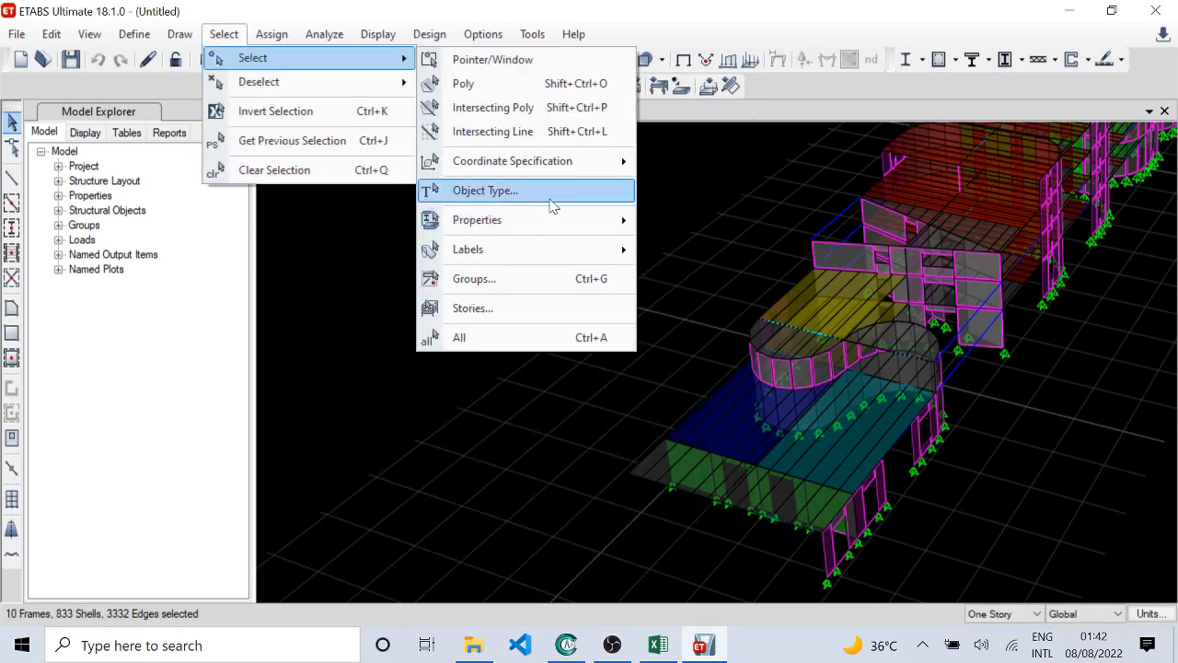
mouse_move(565, 228)
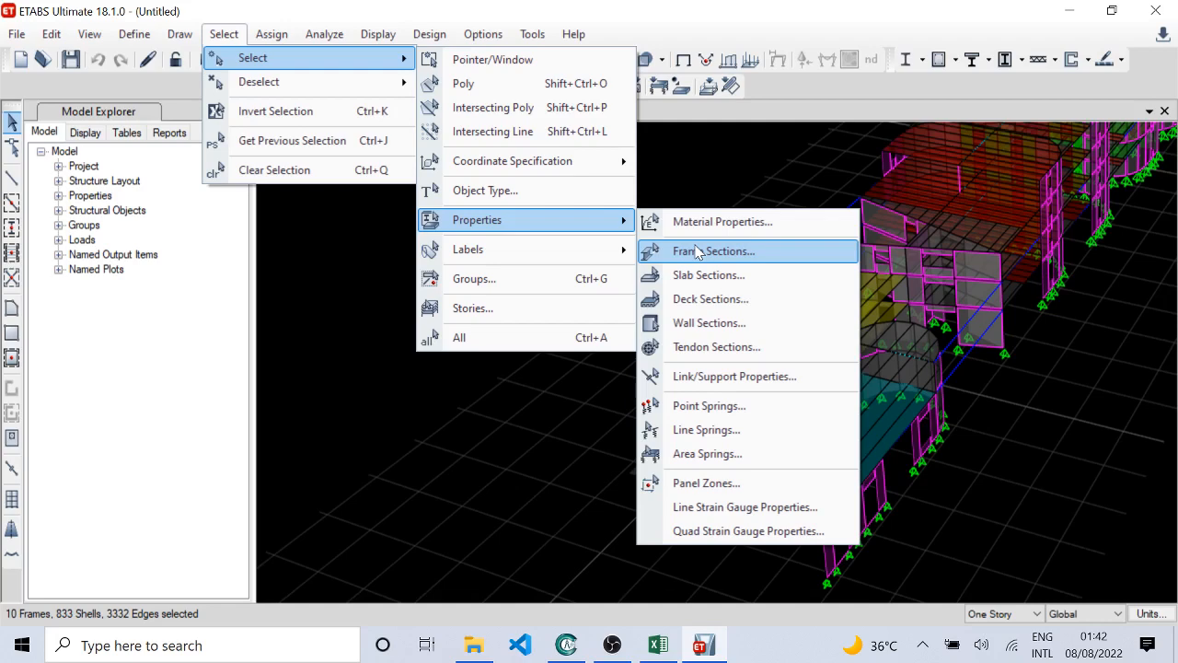
click(697, 251)
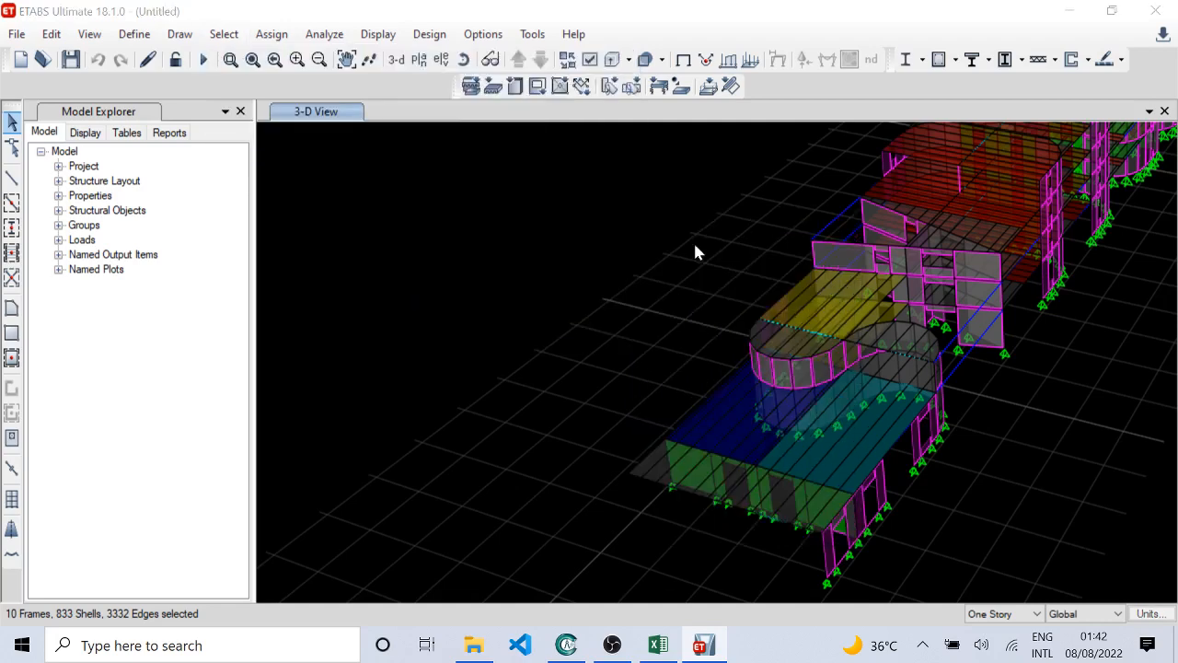
click(516, 231)
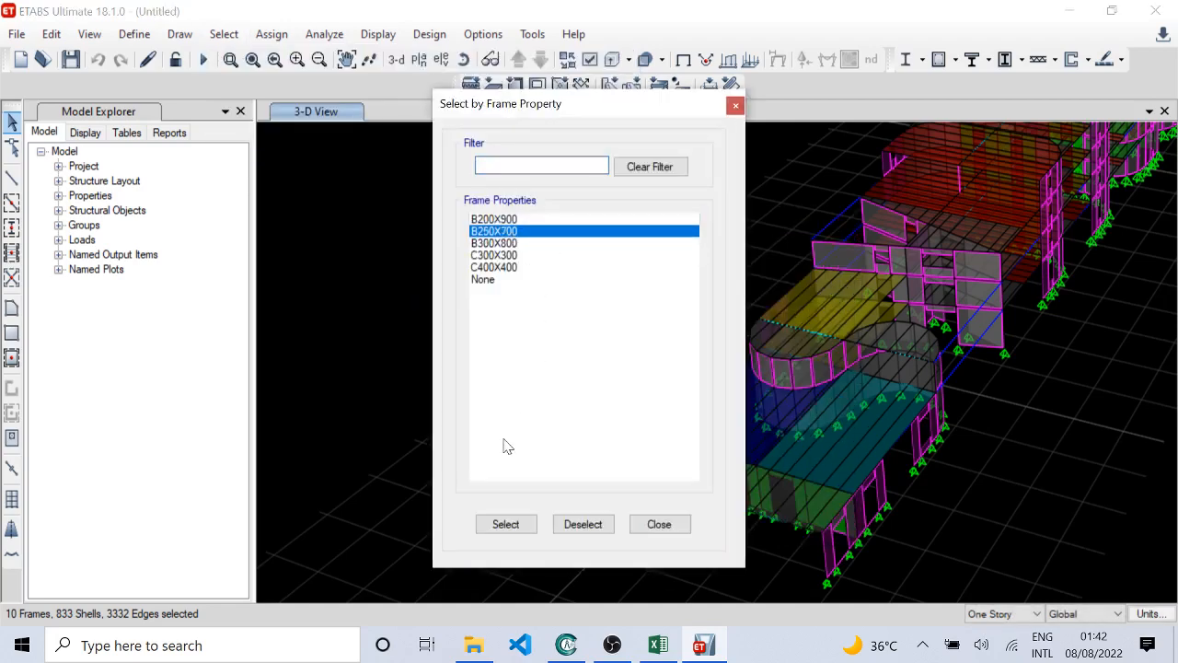
click(521, 525)
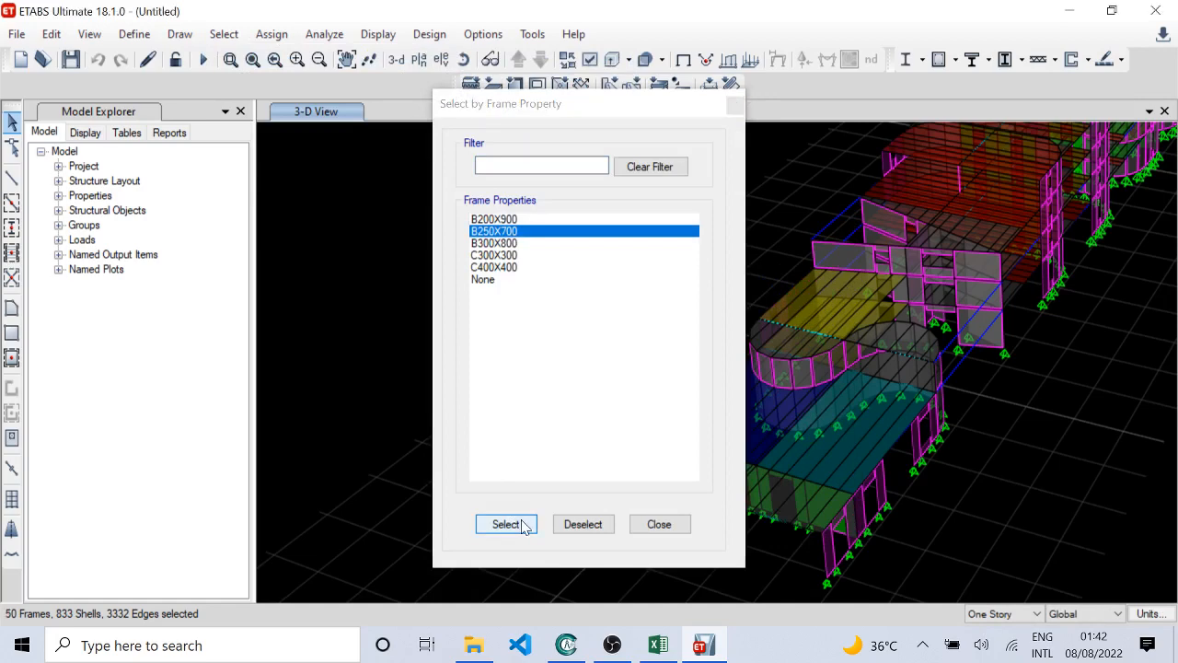
click(659, 523)
Step: Show only the selected walls and frames in the 3-D view, hiding all other objects
right_click(357, 204)
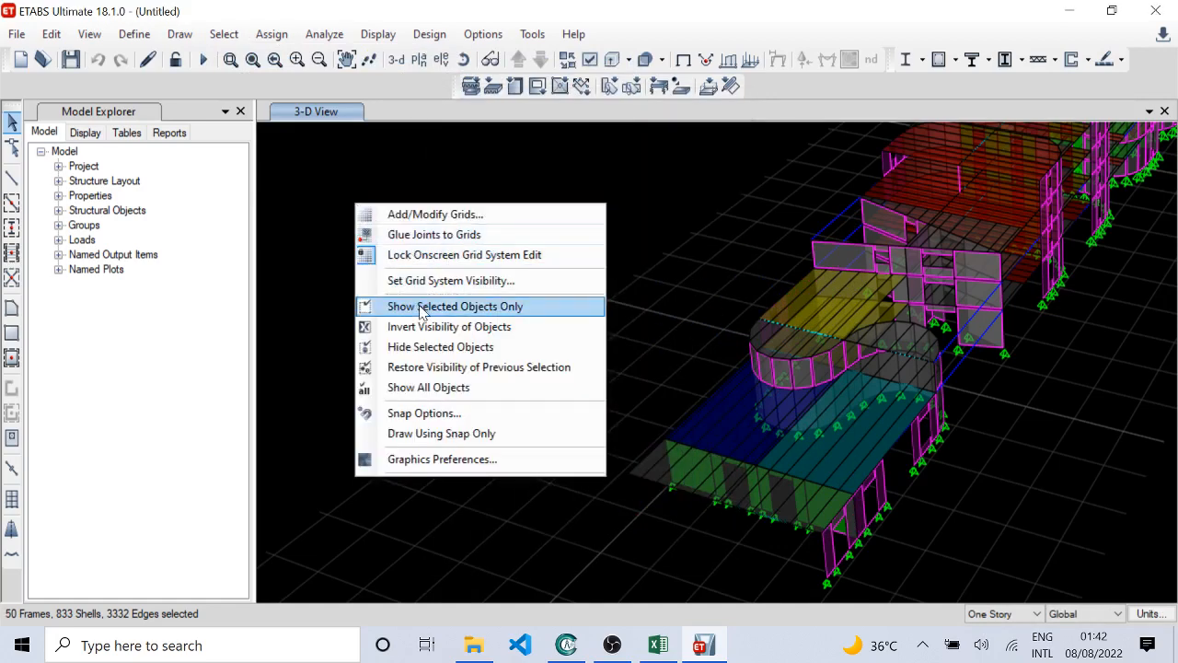
click(420, 311)
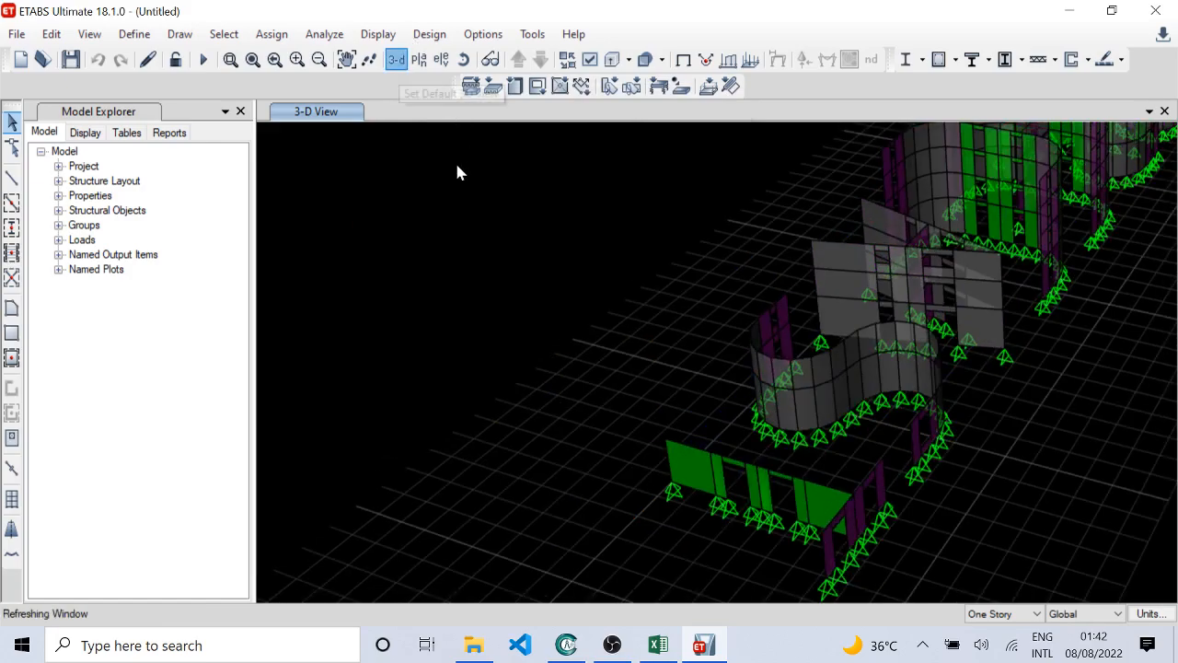
middle_drag(592, 306, 523, 195)
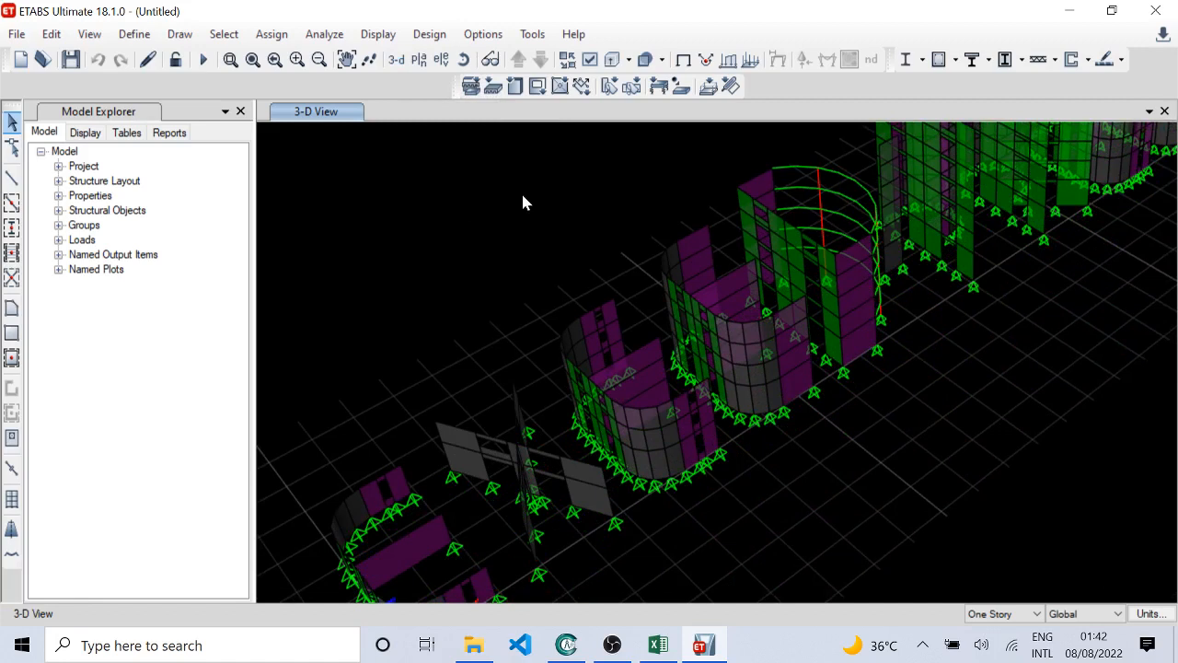
Step: Display the Story1 plan view to read the wall layout from above
click(423, 65)
click(497, 339)
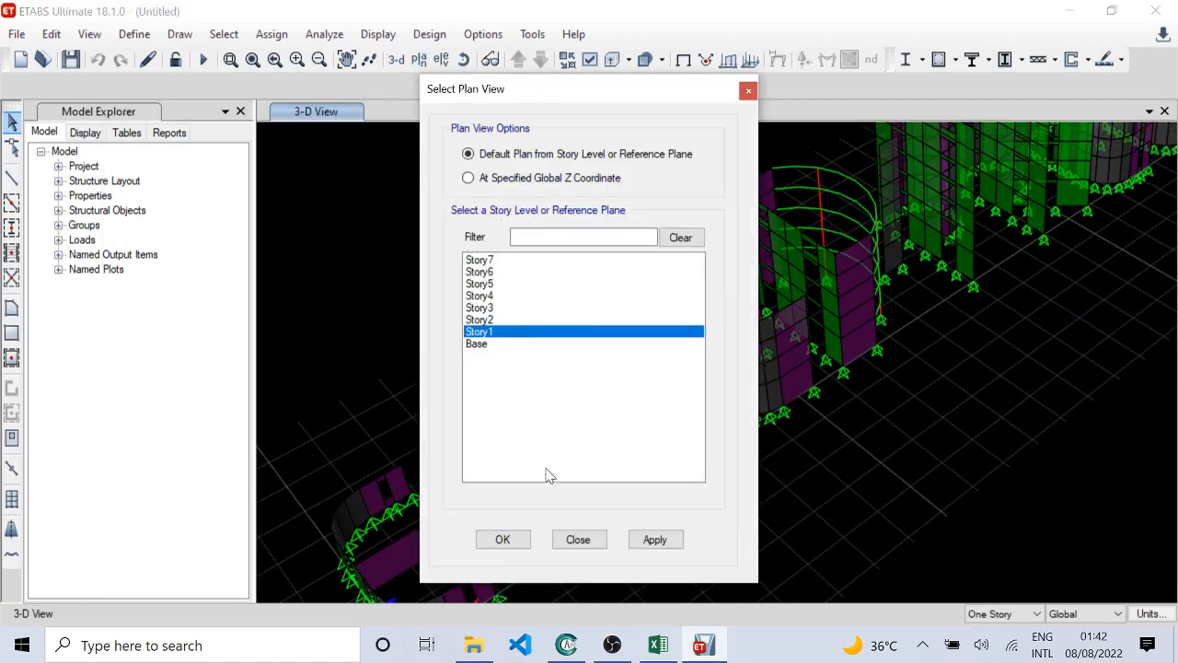
click(521, 534)
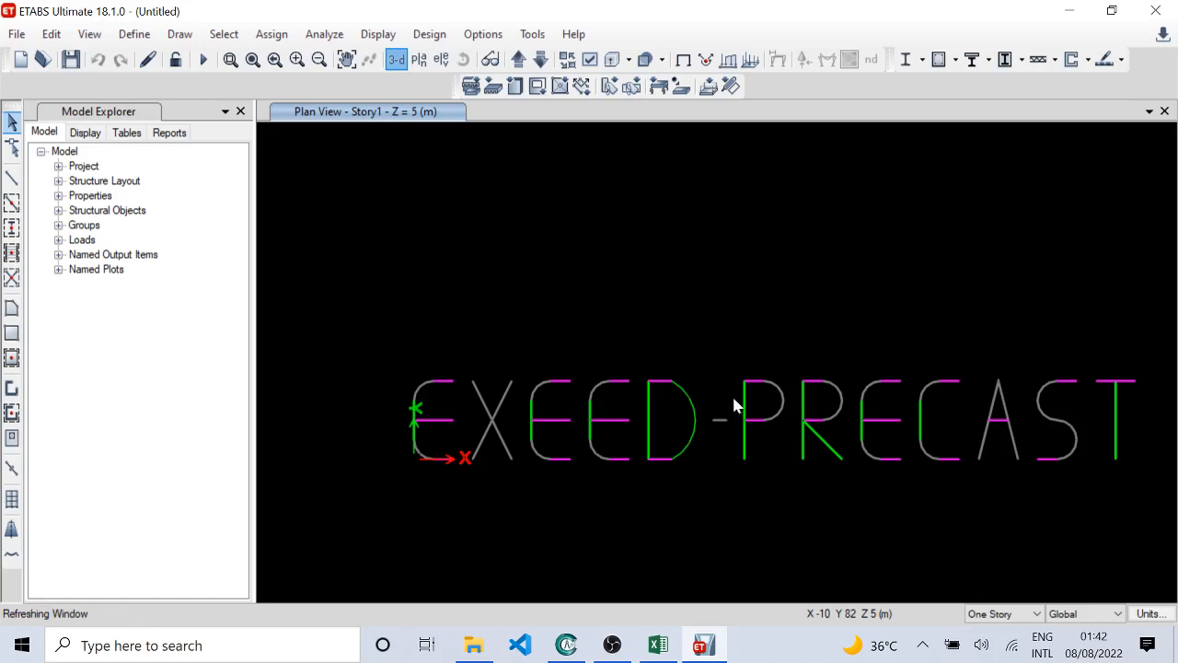
Step: Examine the isolated walls in 3-D, from the block at the origin to a steep view of the whole row
shift+middle_drag(650, 414, 718, 300)
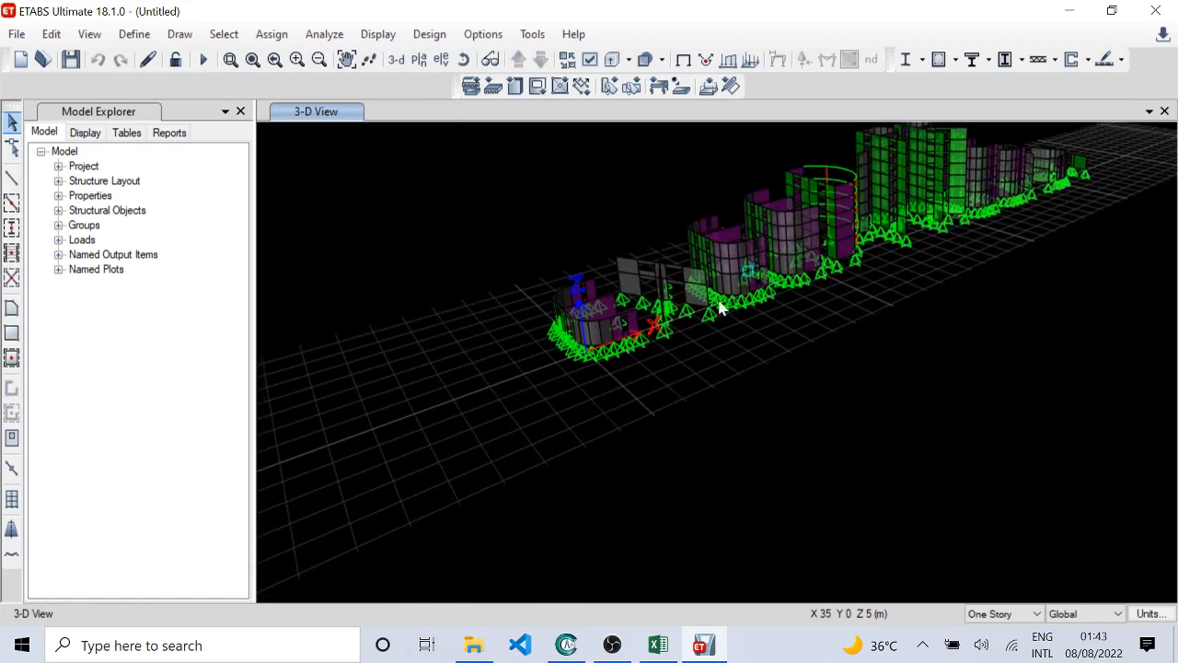
scroll(670, 331, up, 10)
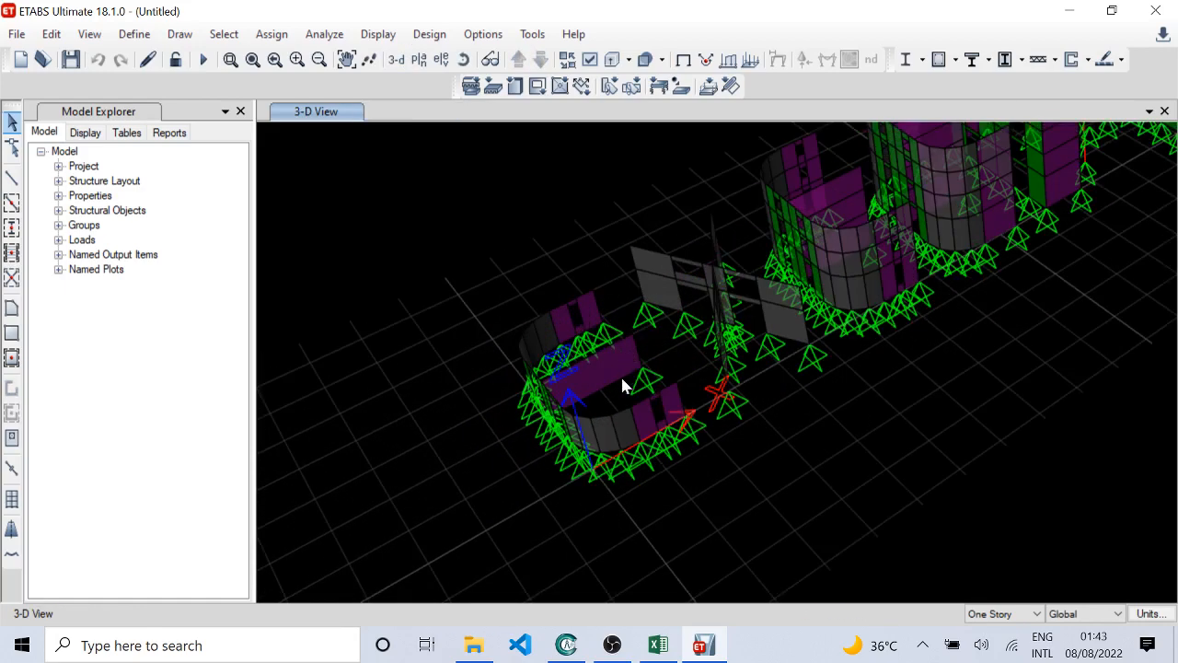
scroll(727, 375, down, 12)
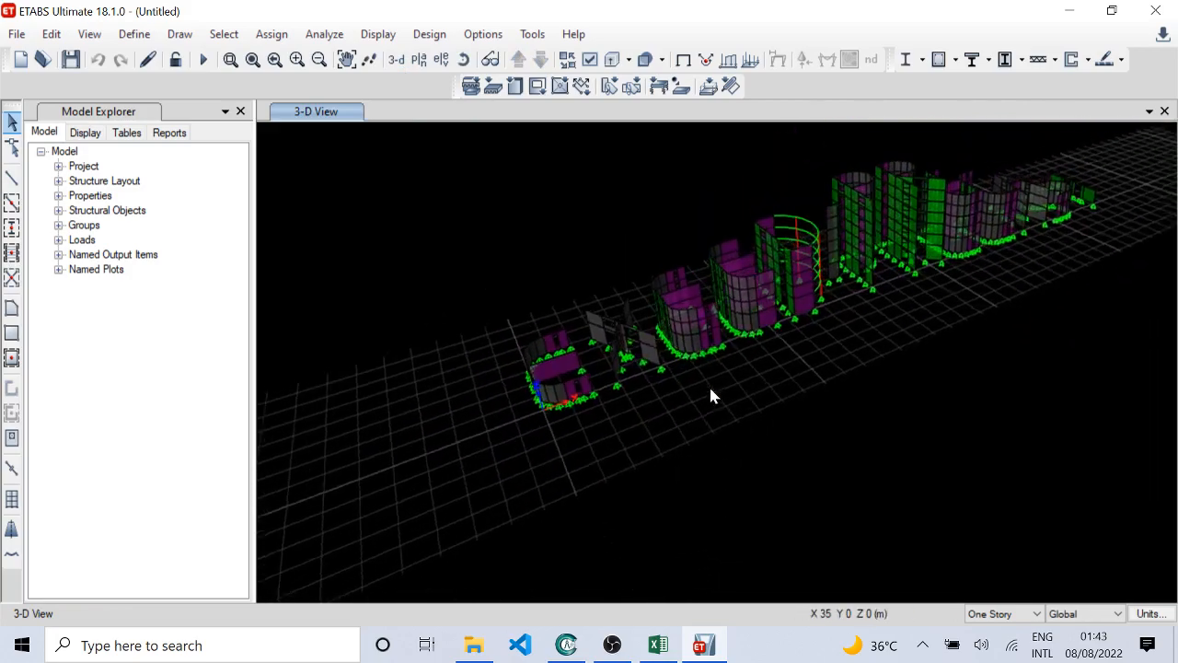
shift+middle_drag(666, 517, 542, 441)
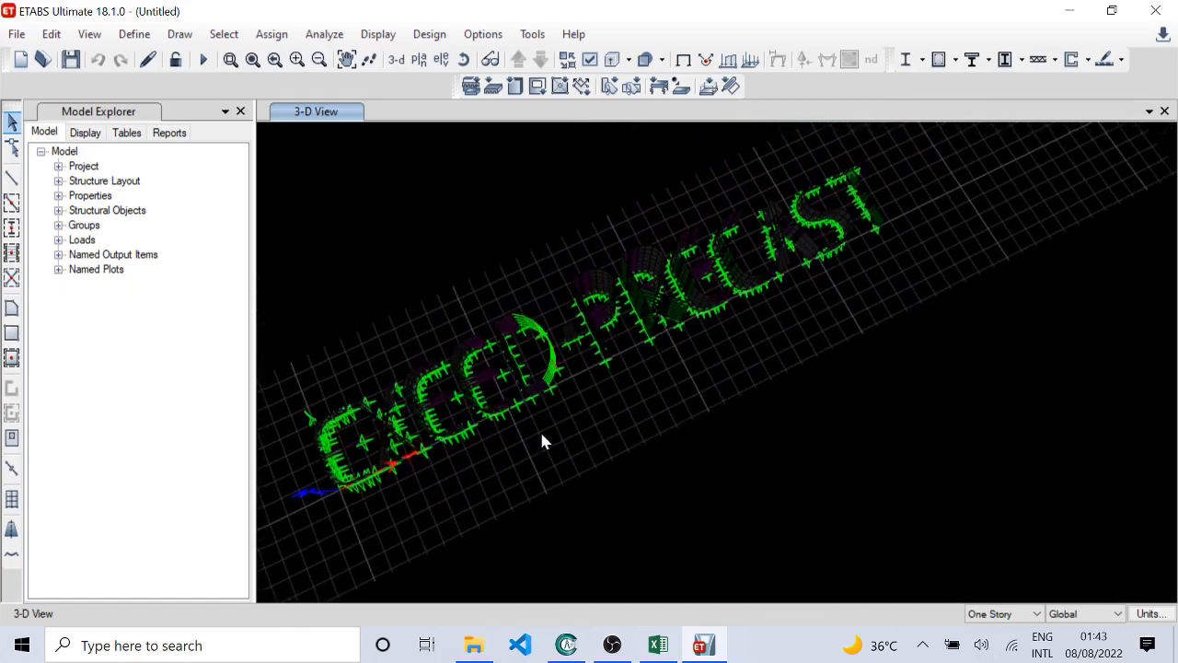
shift+middle_drag(543, 350, 555, 424)
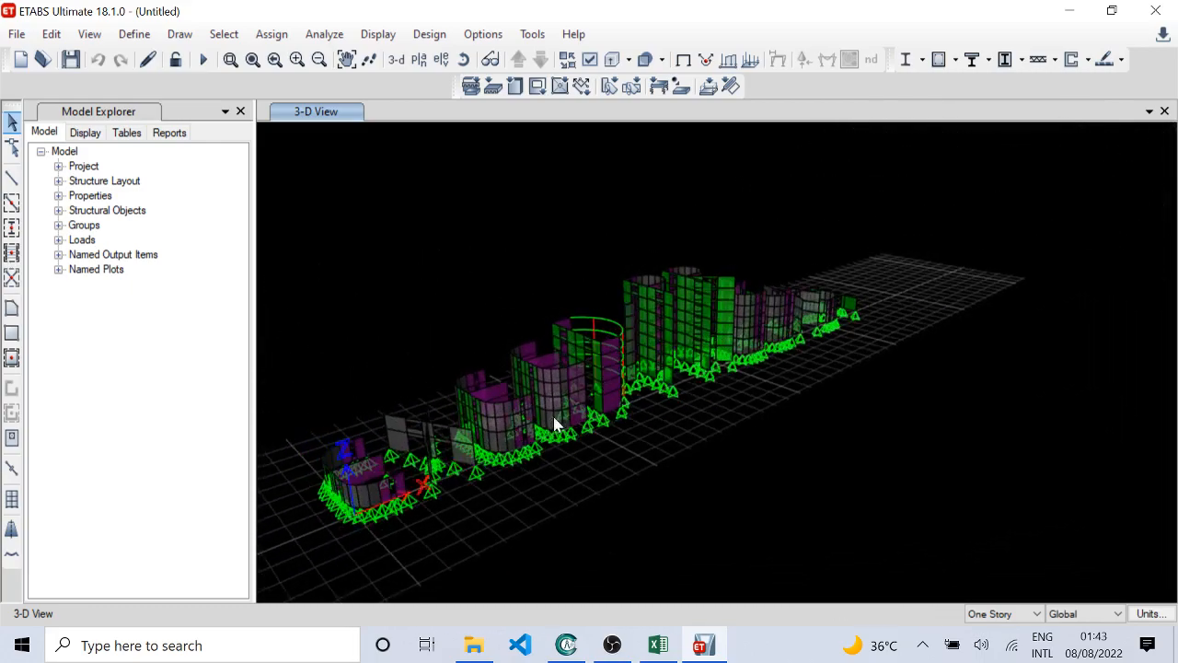
Step: Inspect the isolated walls and curved beams along the row of blocks up close and from a low angle
middle_drag(407, 474, 629, 283)
scroll(629, 283, up, 4)
shift+middle_drag(533, 327, 631, 381)
shift+middle_drag(763, 329, 827, 362)
middle_drag(785, 398, 758, 420)
scroll(758, 423, down, 3)
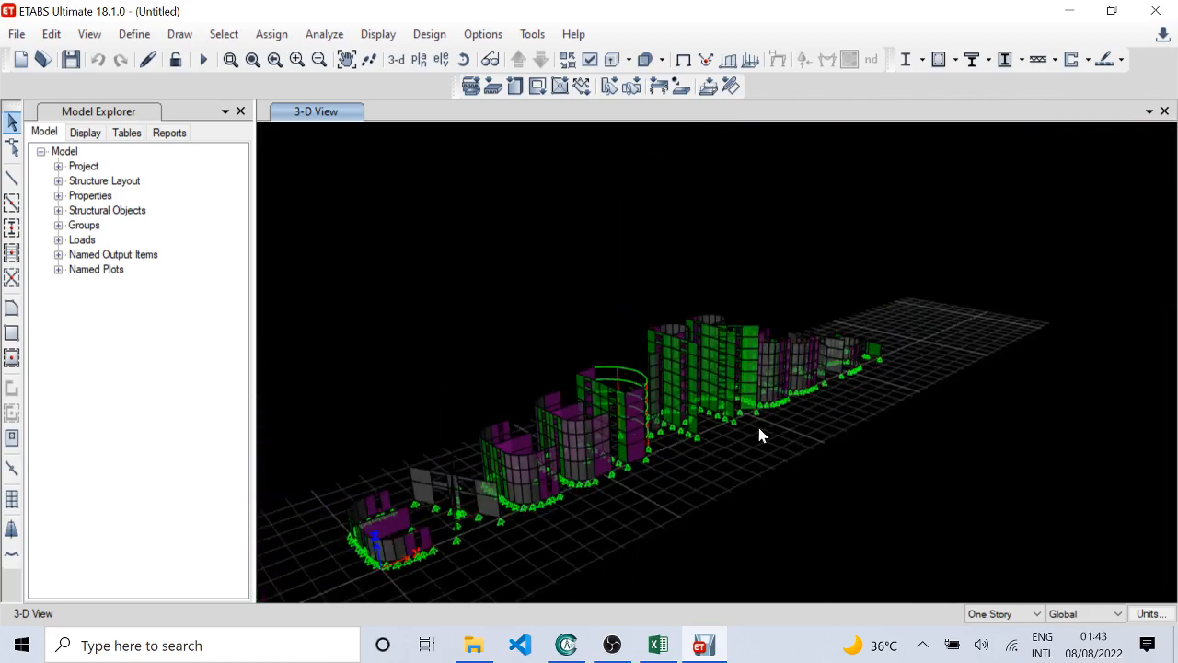
middle_drag(655, 423, 724, 304)
Step: Compare the Story1 plan layout with the isolated walls in the 3-D view, ending at a steep angle
click(418, 59)
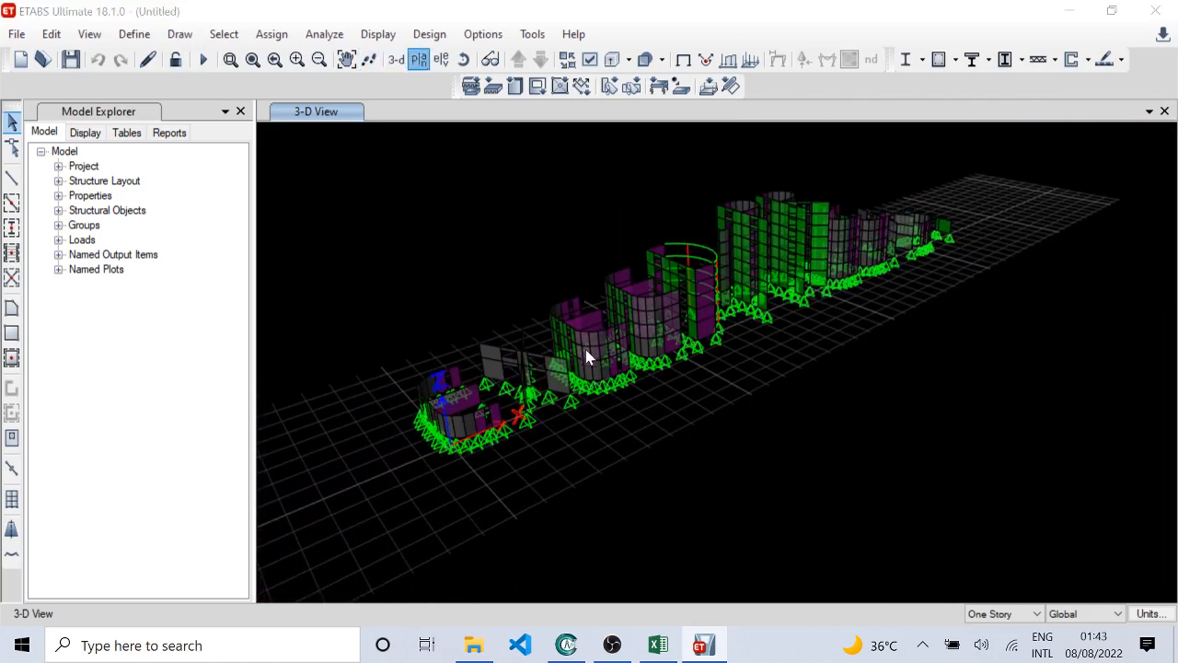
click(510, 333)
click(502, 540)
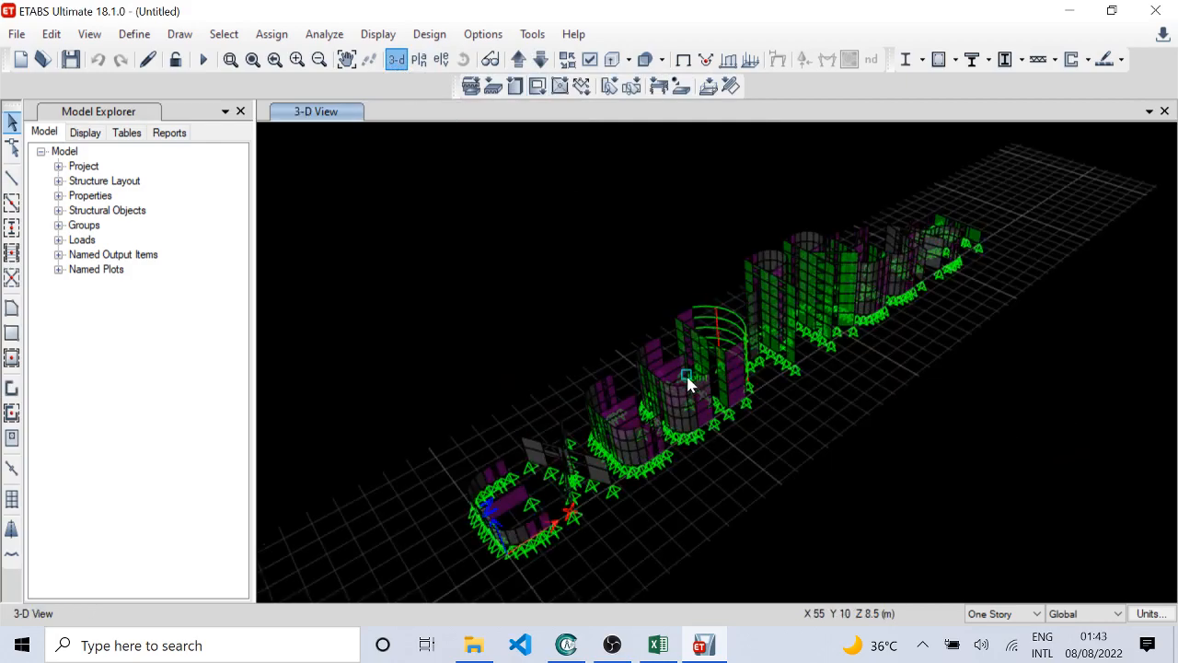
shift+middle_drag(631, 336, 529, 87)
Step: Return to the Story1 plan view of the isolated walls and frames
click(419, 59)
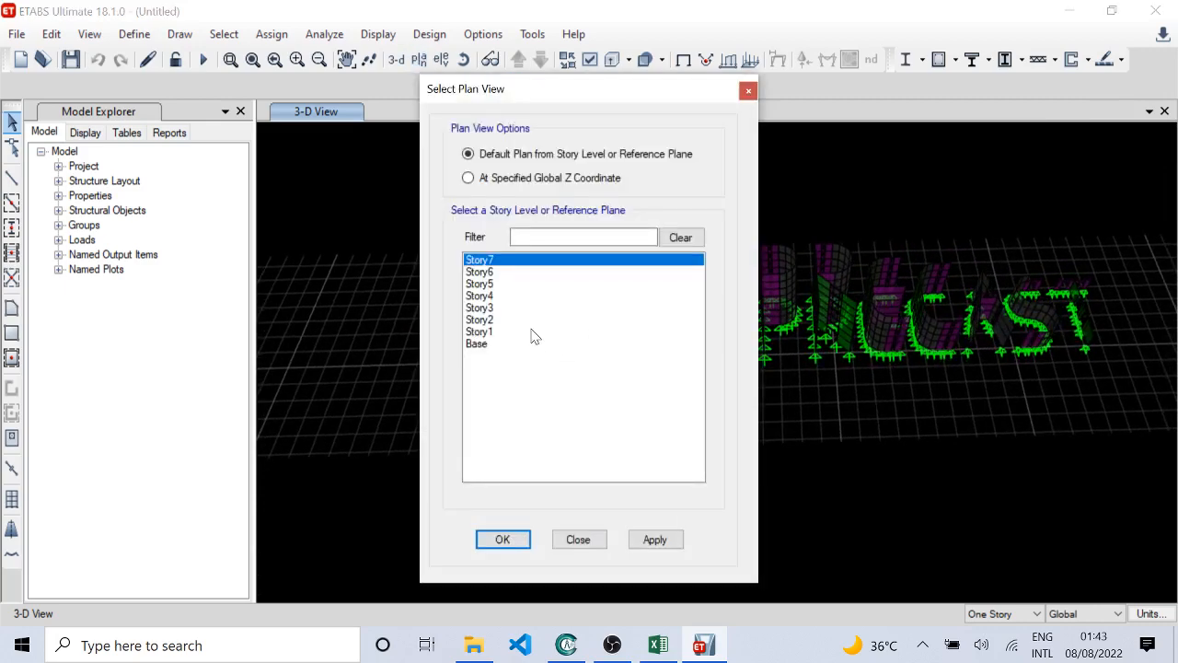
click(531, 331)
click(503, 540)
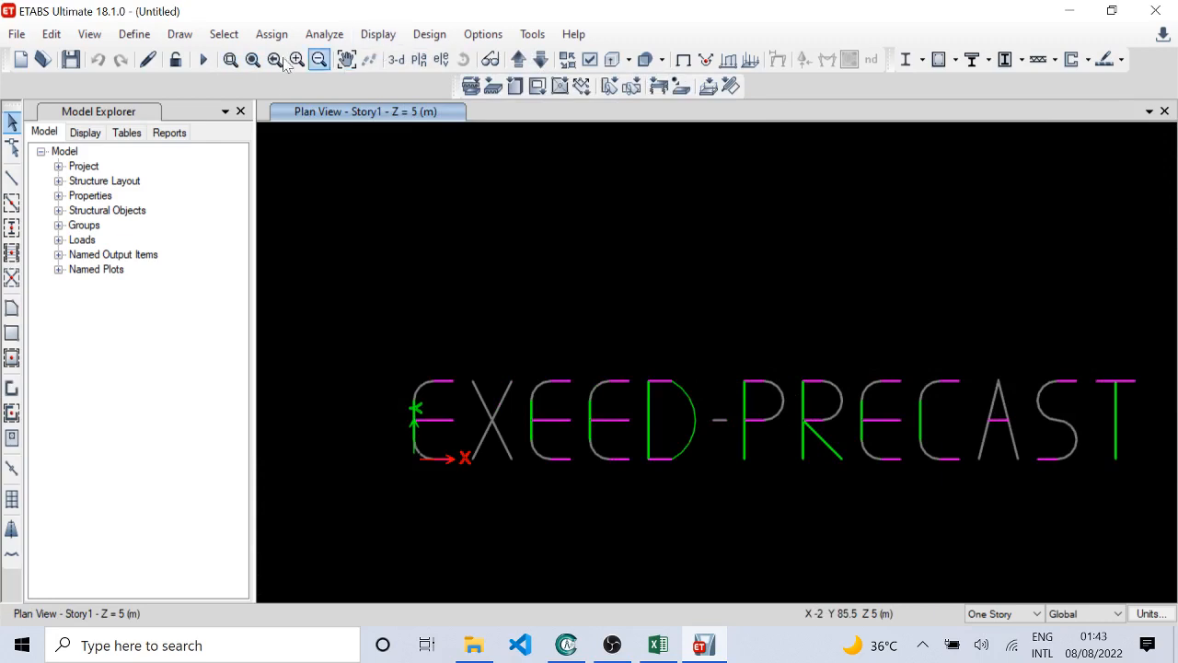
Step: View the isolated walls in 3-D, orbiting from an overhead angle to an oblique view along the row of blocks
click(612, 58)
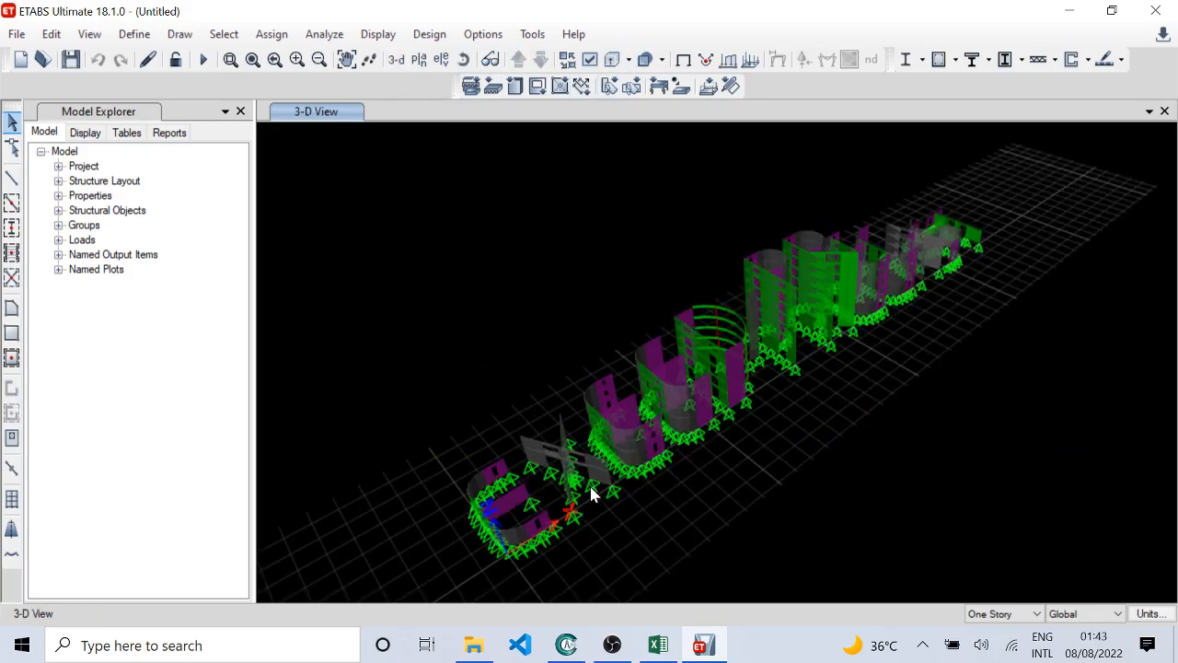
shift+middle_drag(590, 487, 702, 495)
click(427, 65)
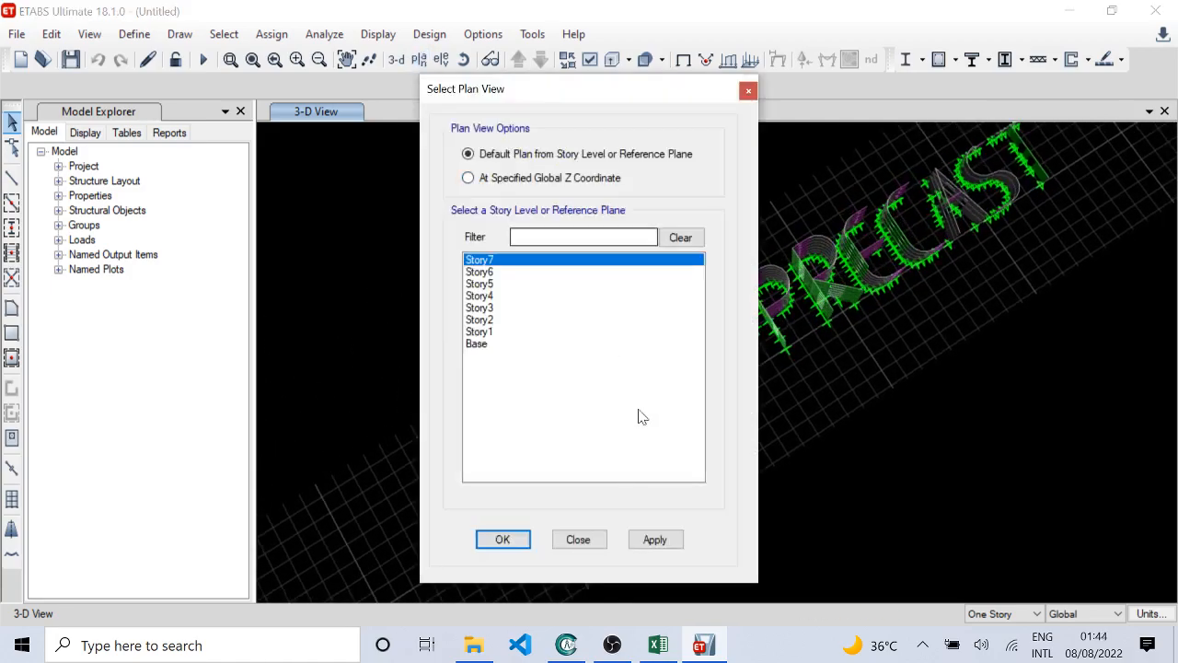
click(577, 539)
shift+middle_drag(625, 497, 734, 463)
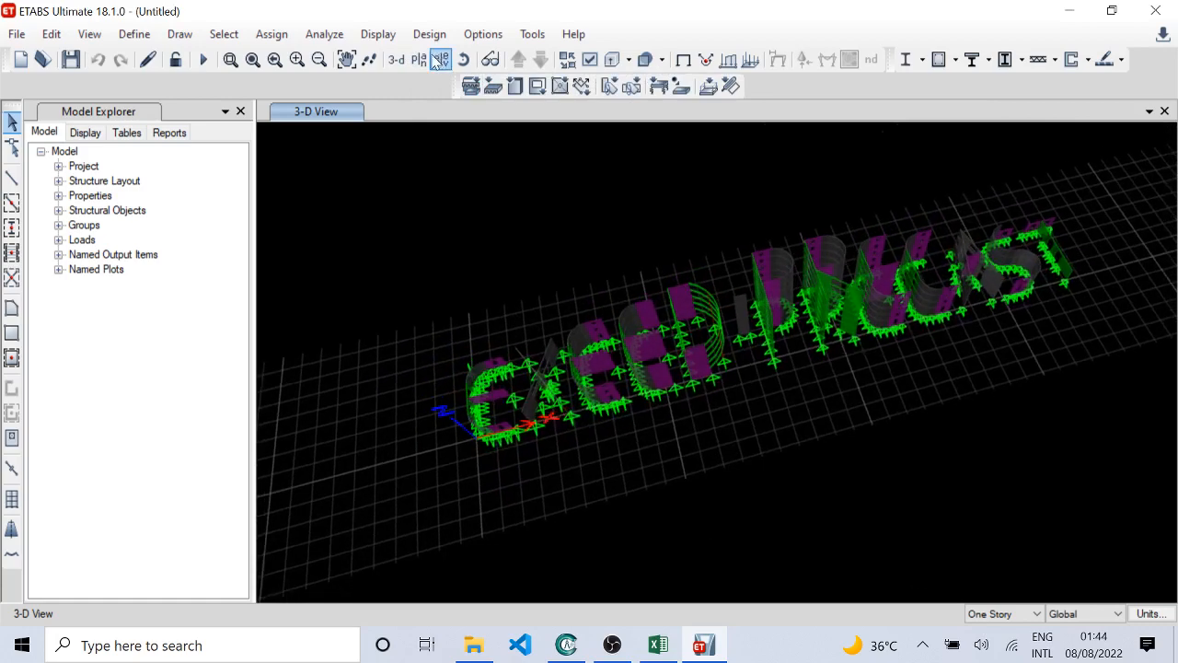
Step: Step through the plan views of the isolated walls story by story, from Story1 up through the upper stories
click(419, 58)
click(480, 331)
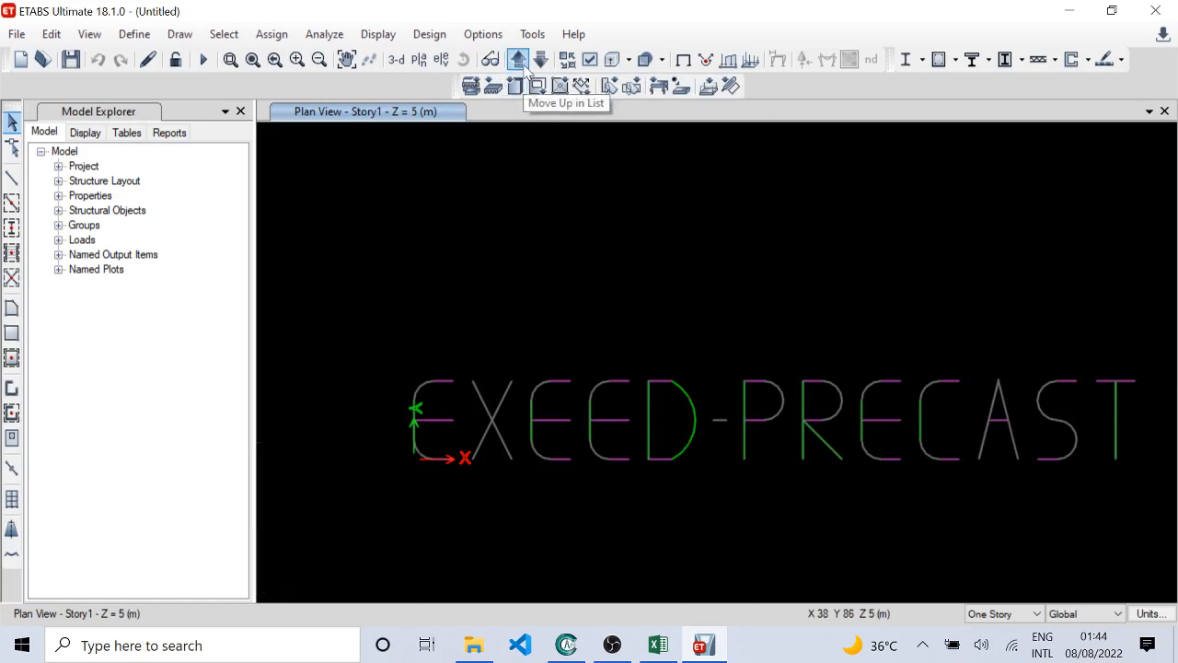
click(522, 62)
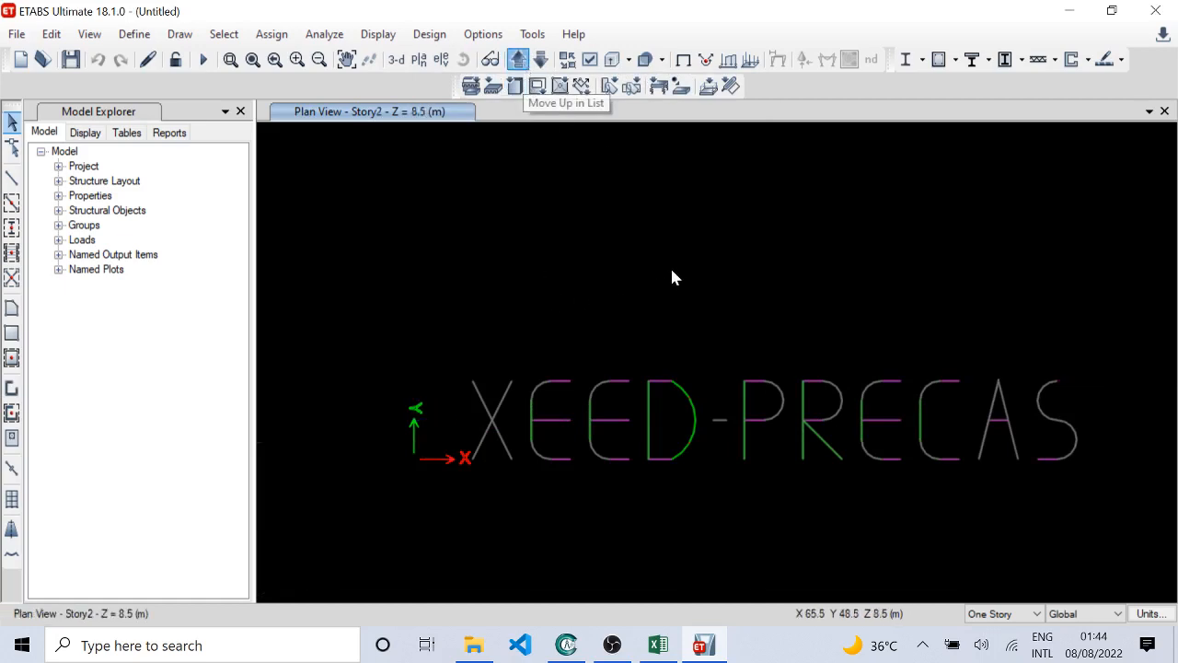
middle_drag(783, 268, 674, 221)
middle_drag(336, 354, 397, 373)
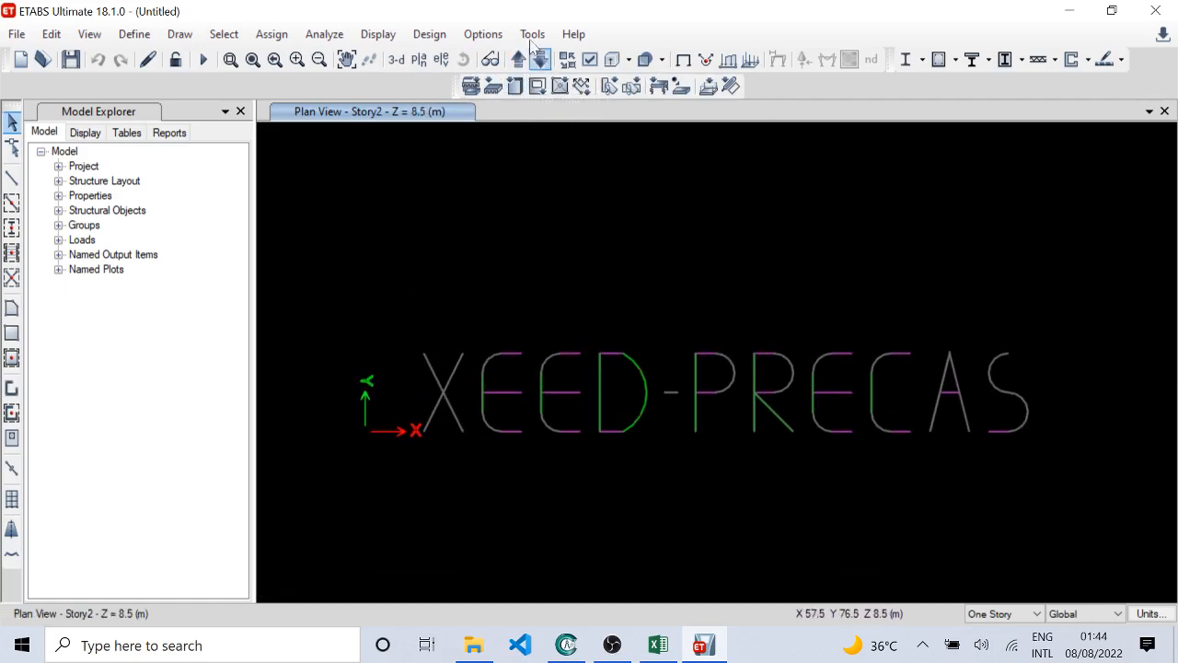
click(521, 62)
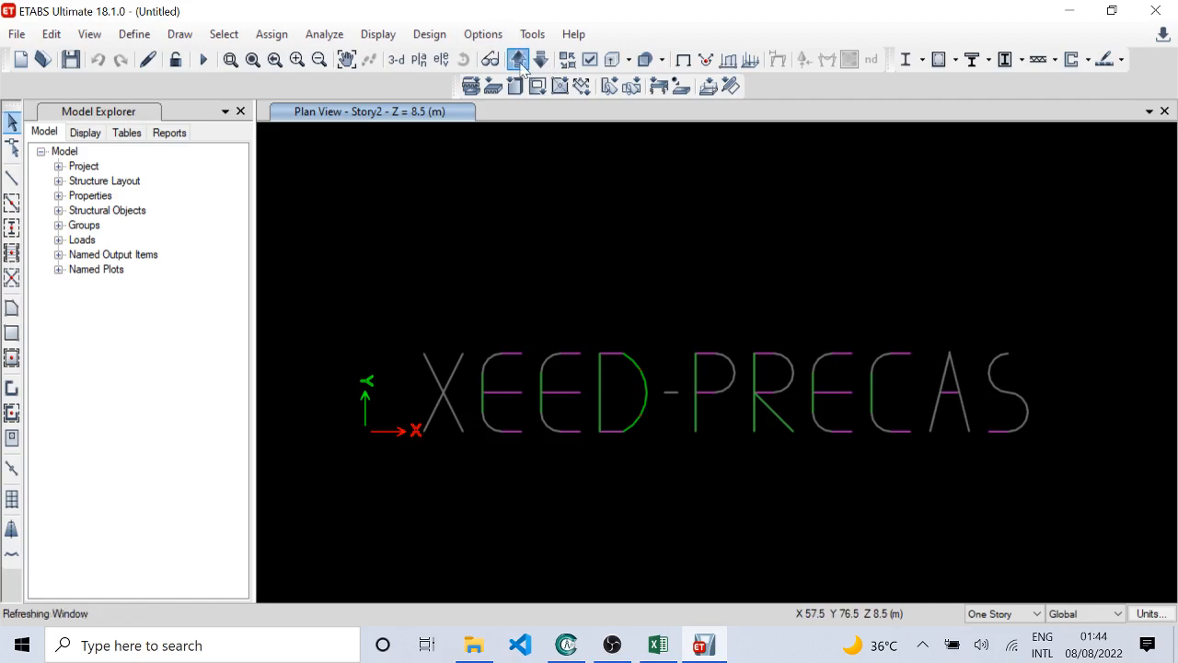
click(521, 62)
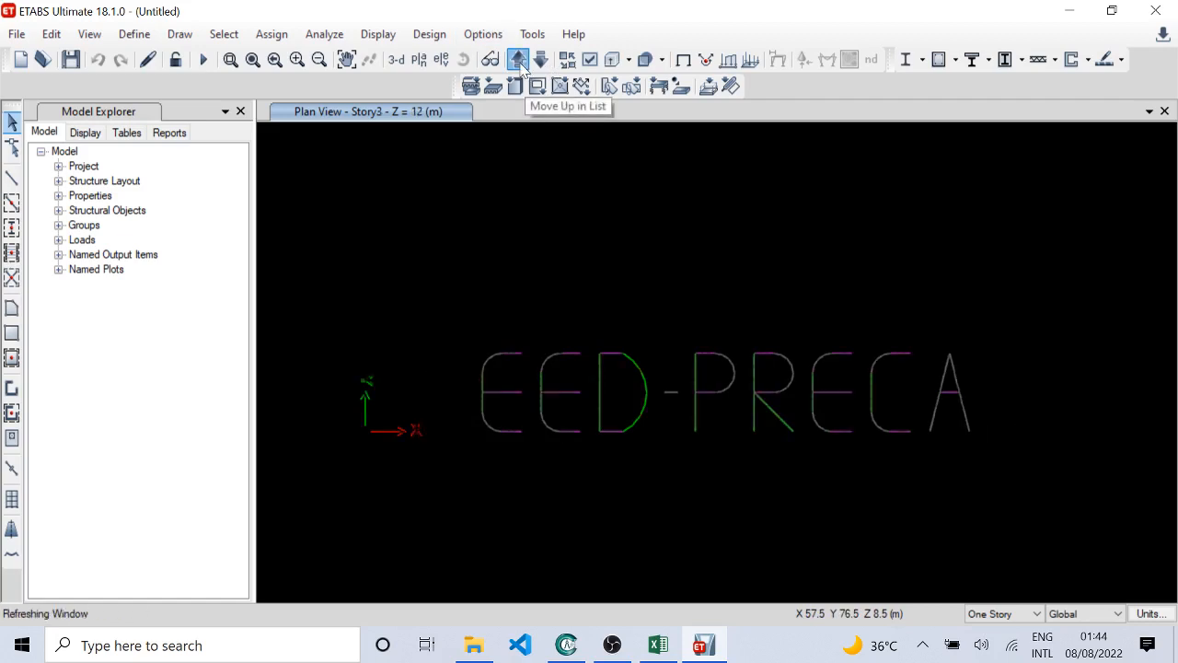
click(520, 63)
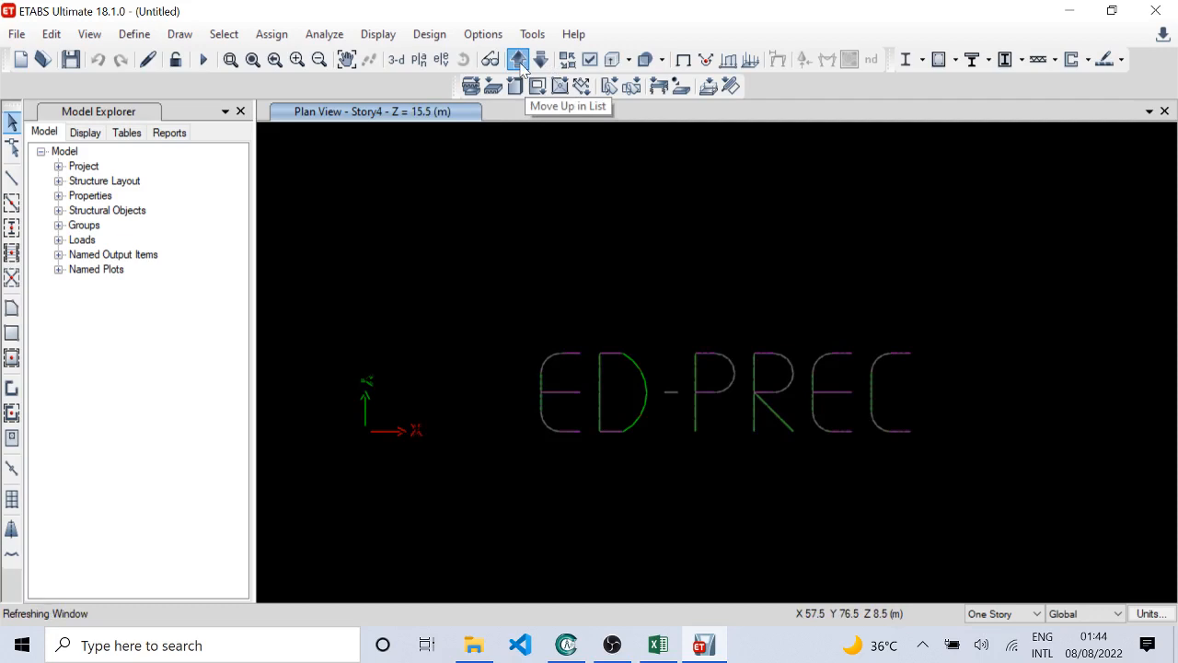
click(521, 62)
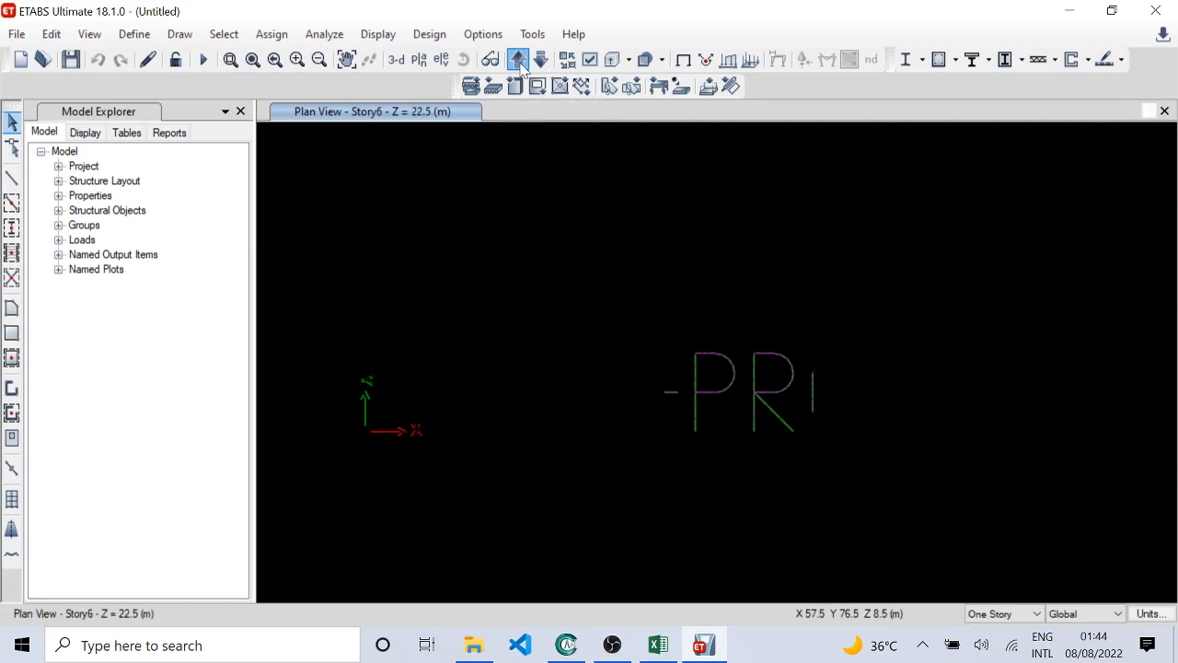
click(521, 63)
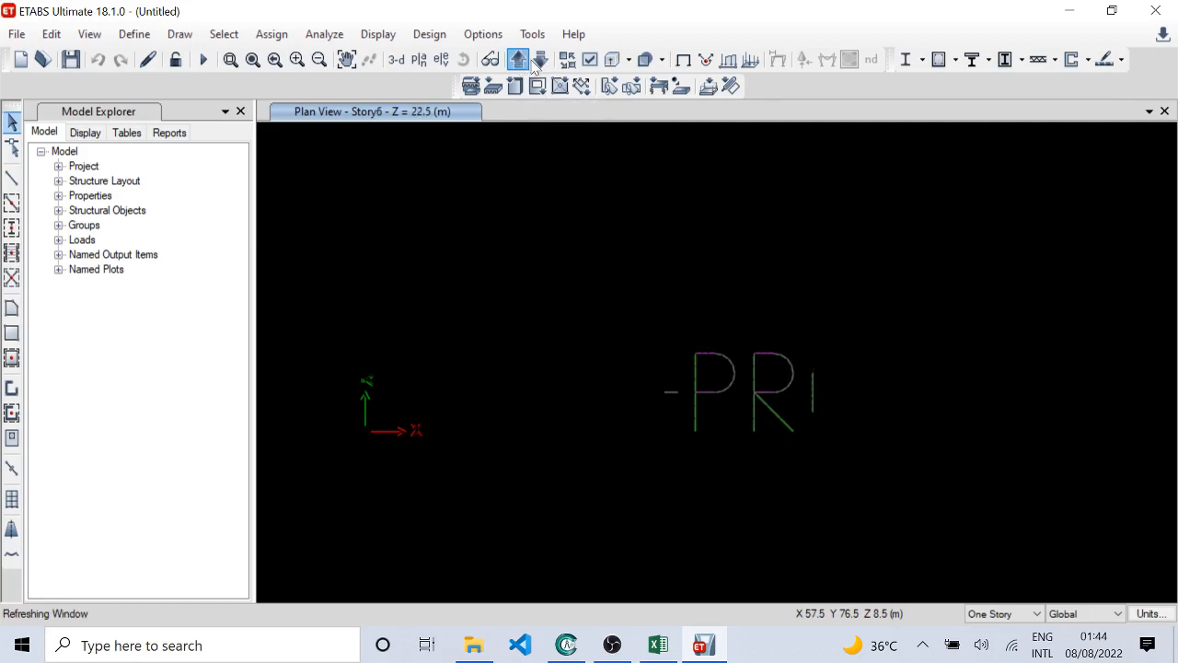
click(521, 63)
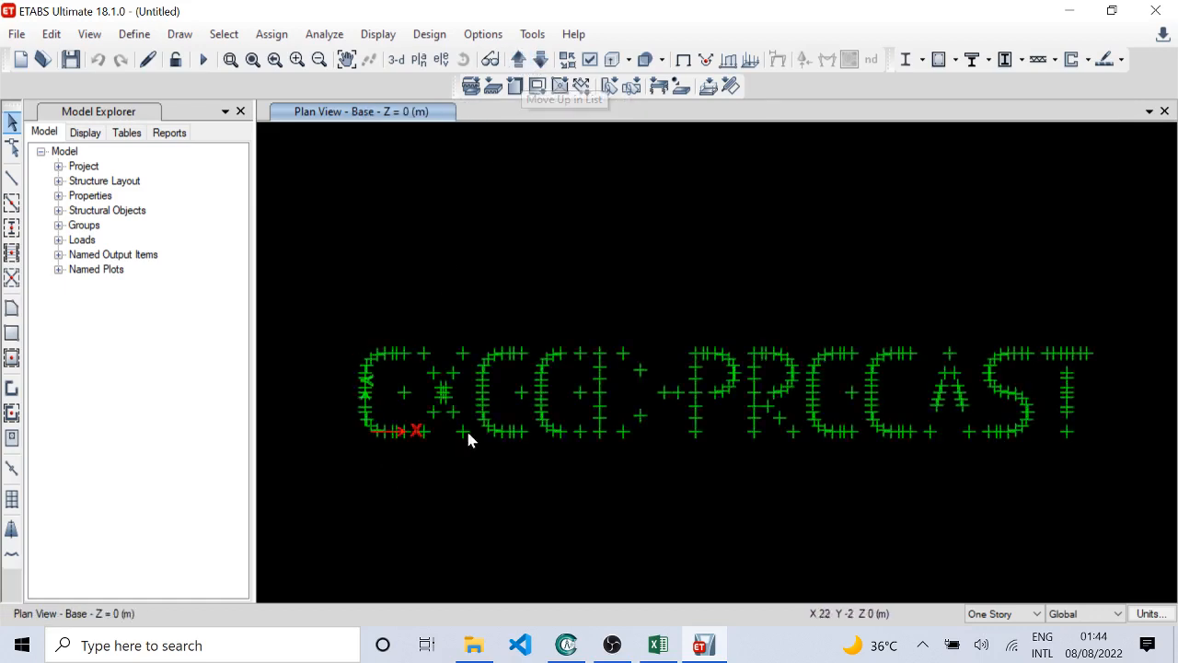
Step: Inspect the joints on the Base plan up close and return to the Story1 plan
scroll(365, 425, up, 2)
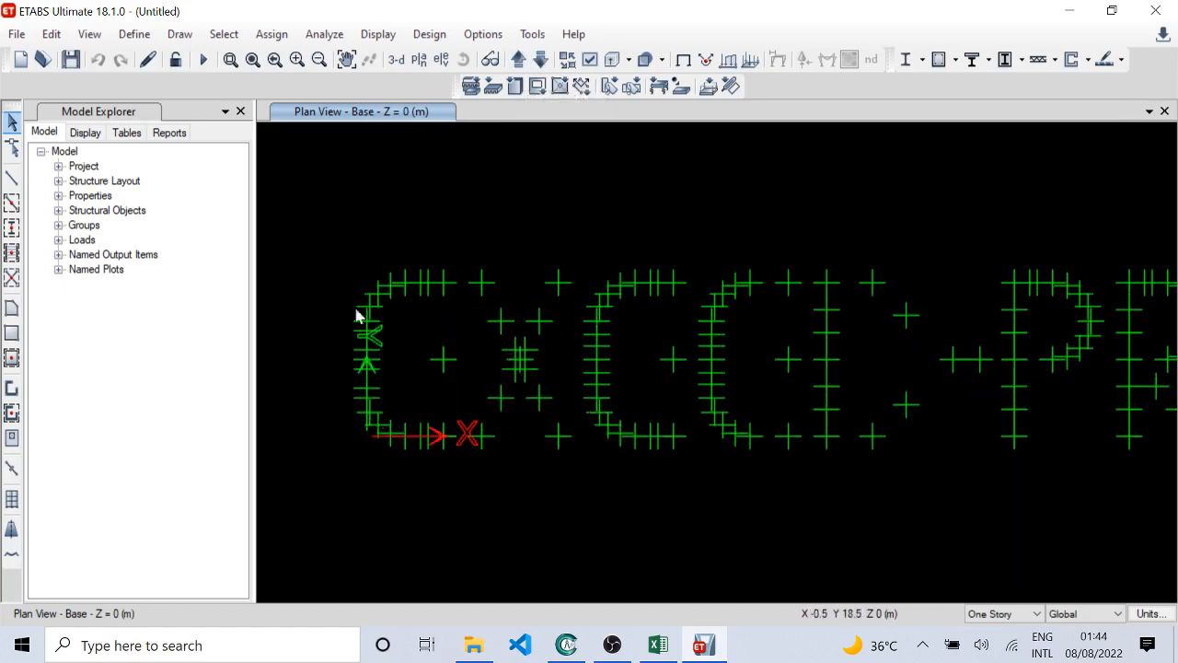
scroll(506, 322, down, 2)
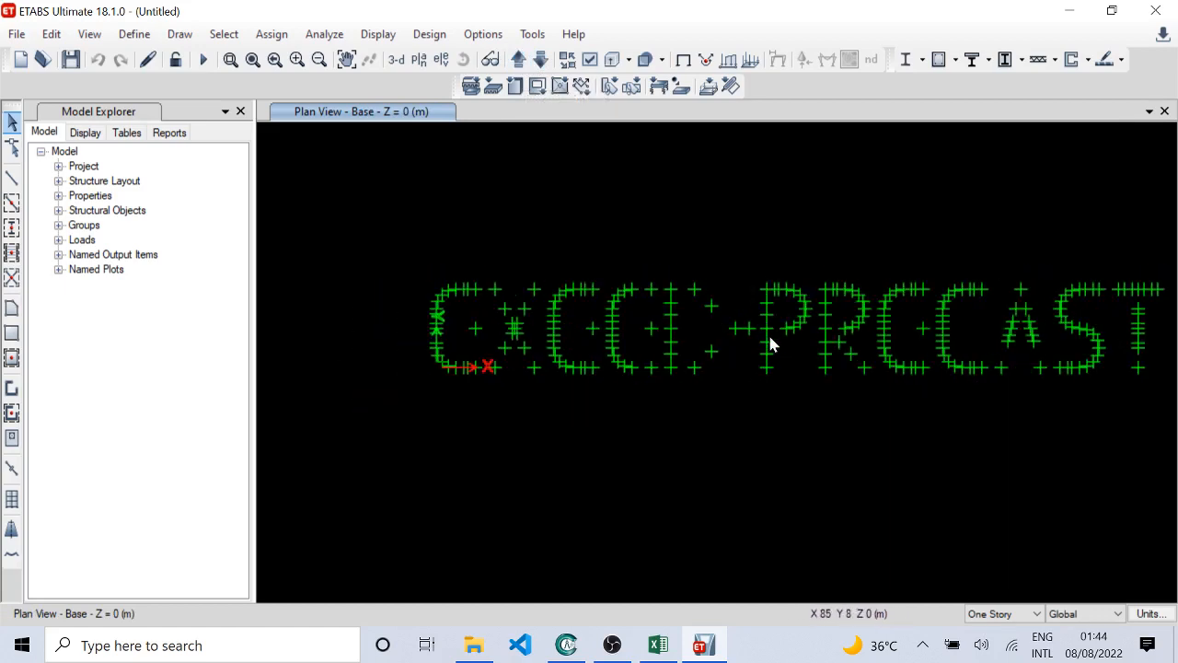
click(519, 59)
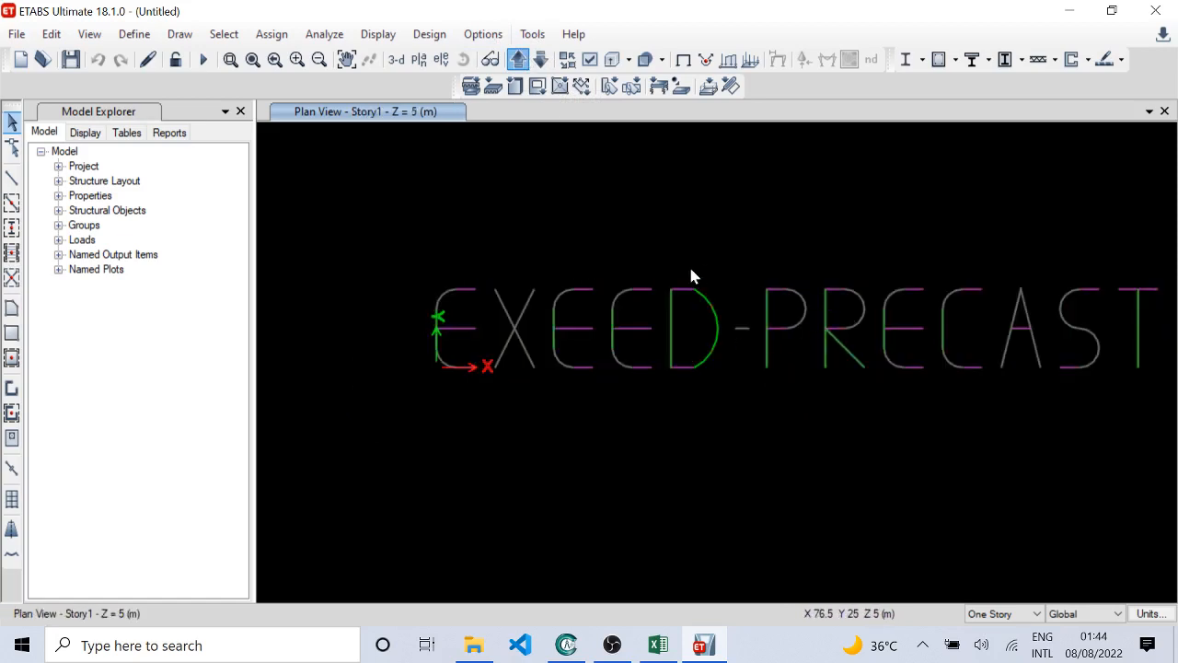
Step: Show all objects of the model again and switch to the 3-D view
right_click(580, 219)
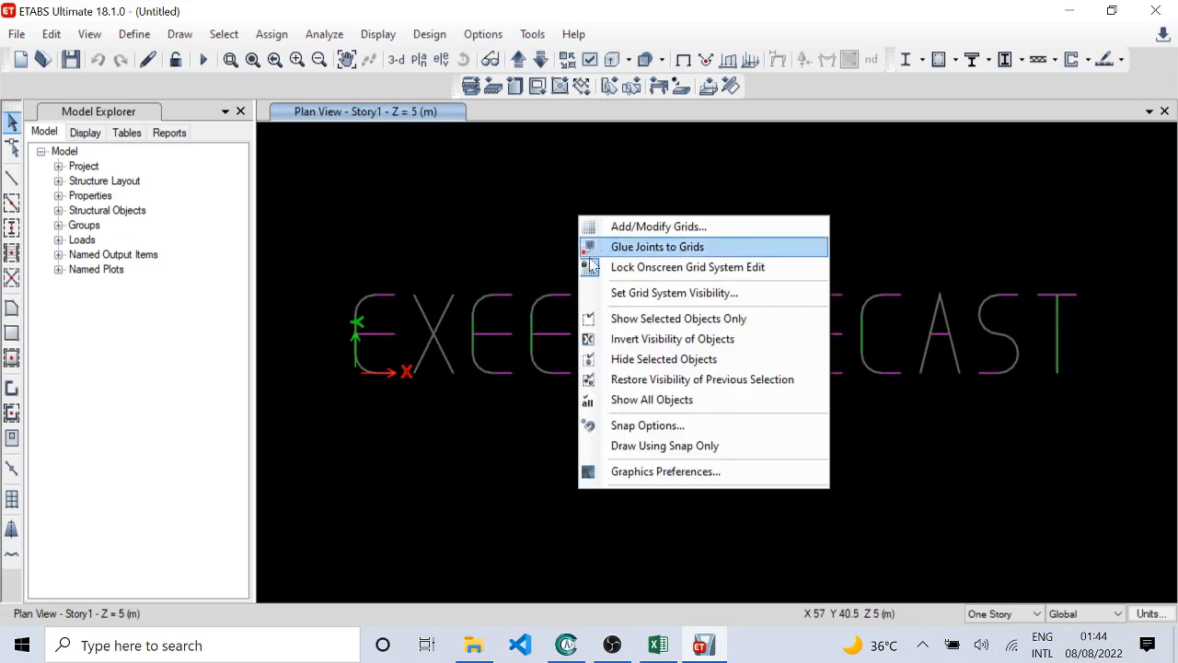
click(663, 405)
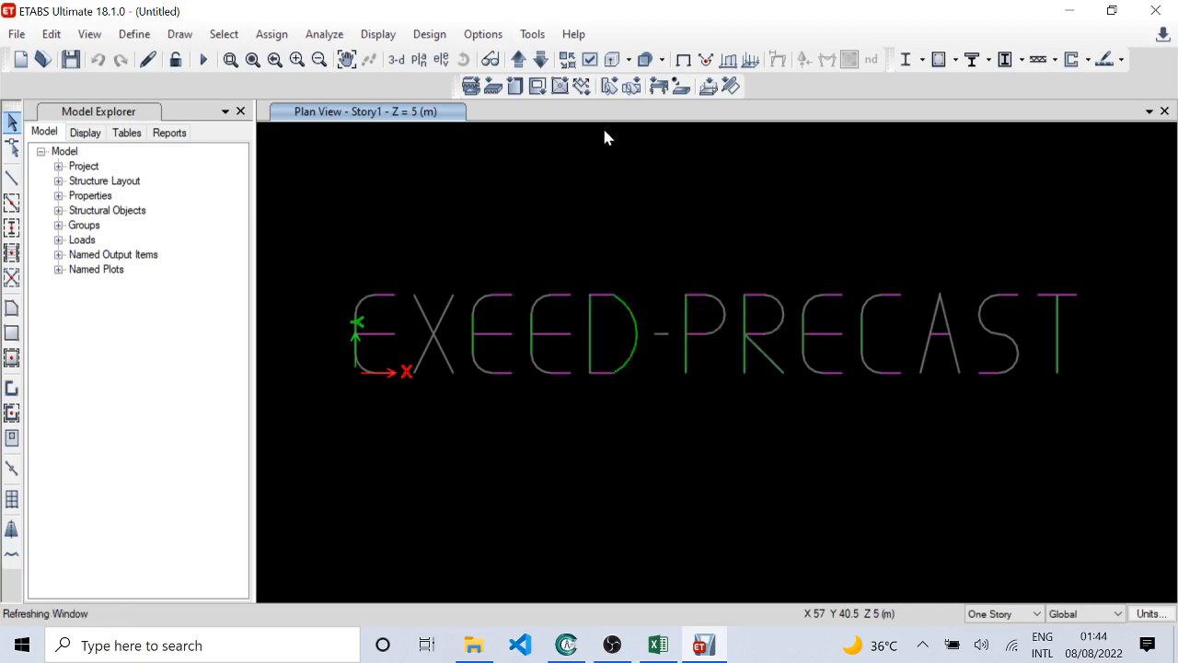
click(391, 61)
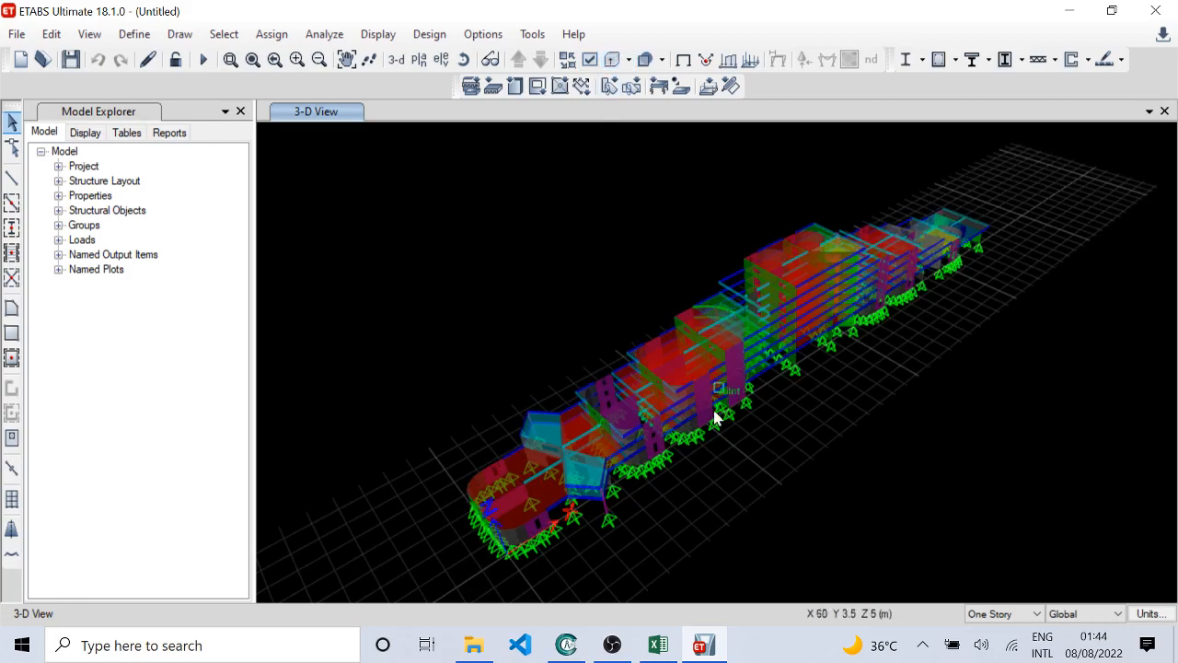
Step: Examine the complete model in 3-D up close and from several angles, including the opposite end of the row
scroll(689, 460, up, 5)
scroll(686, 454, down, 5)
shift+middle_drag(666, 469, 748, 397)
scroll(590, 426, up, 5)
shift+middle_drag(756, 355, 1162, 392)
shift+middle_drag(831, 390, 875, 350)
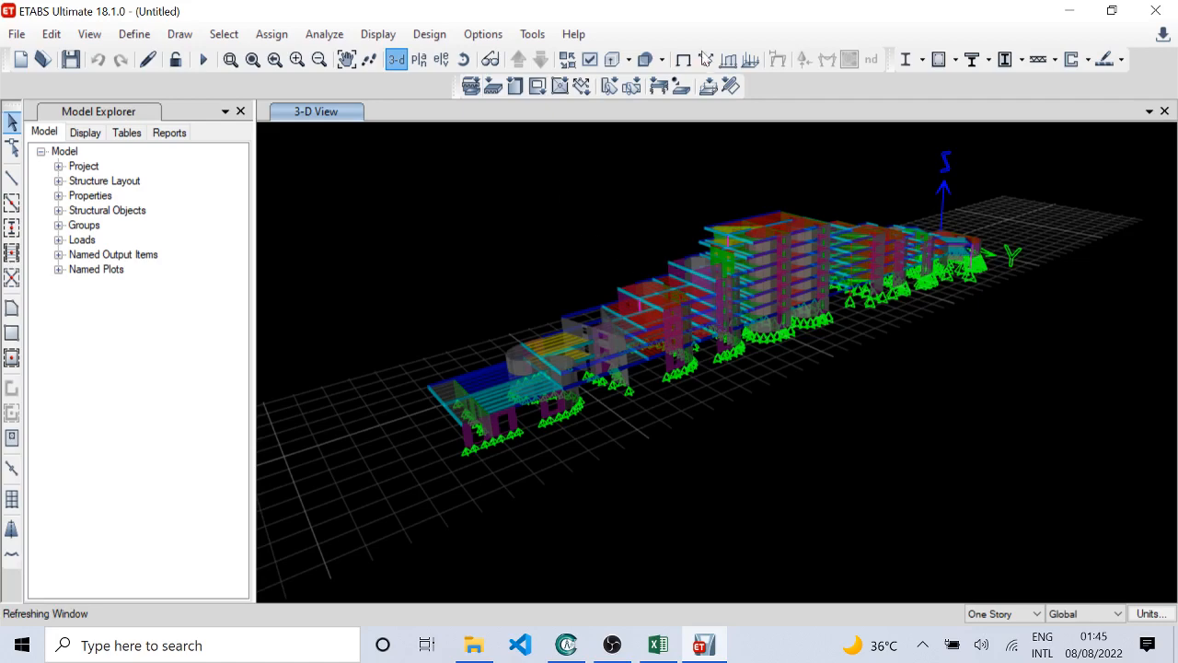
Step: Show the model's undeformed shape and open the Story1 plan view to look over the full floor layout
click(682, 61)
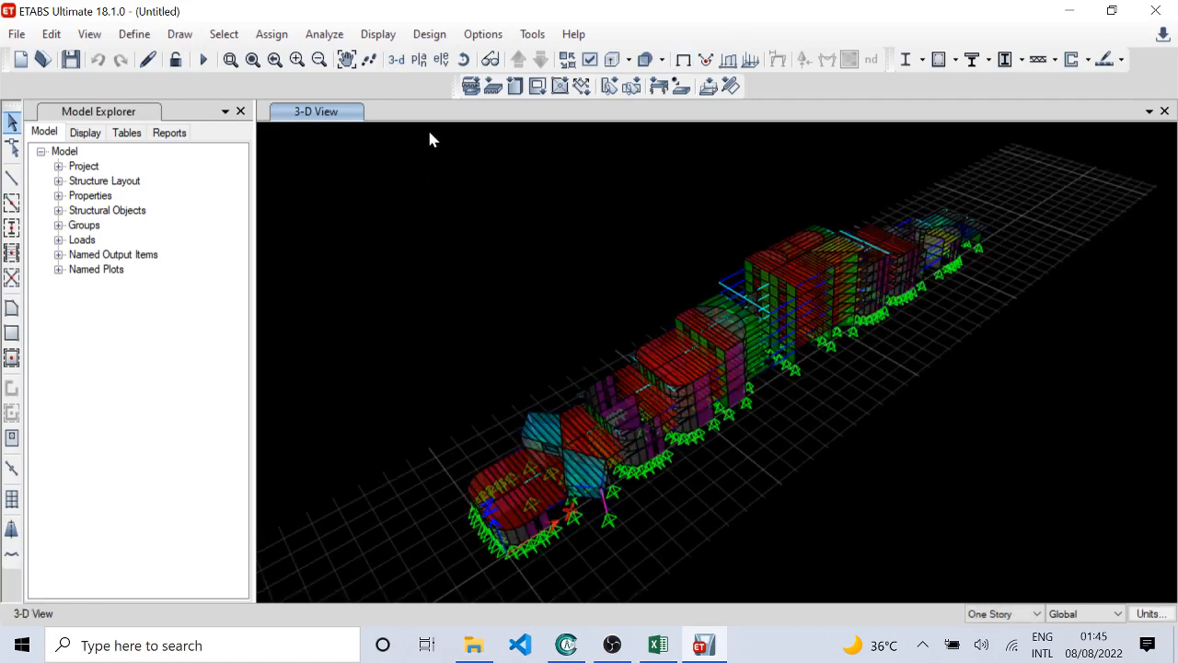
click(419, 59)
click(502, 333)
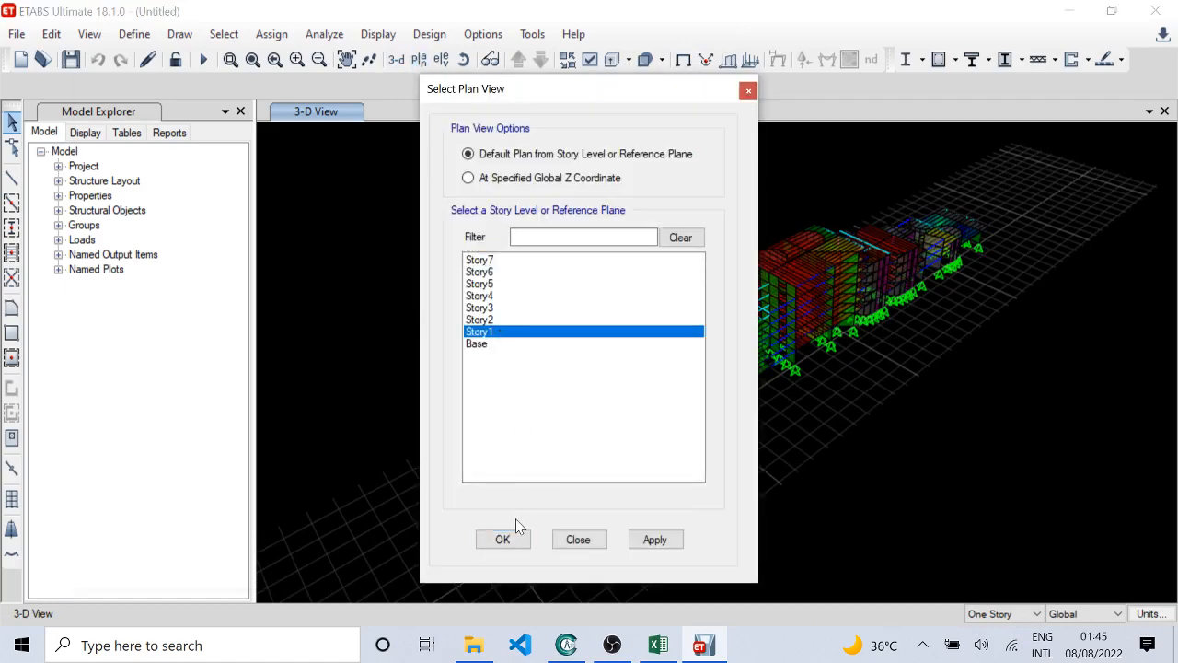
click(504, 538)
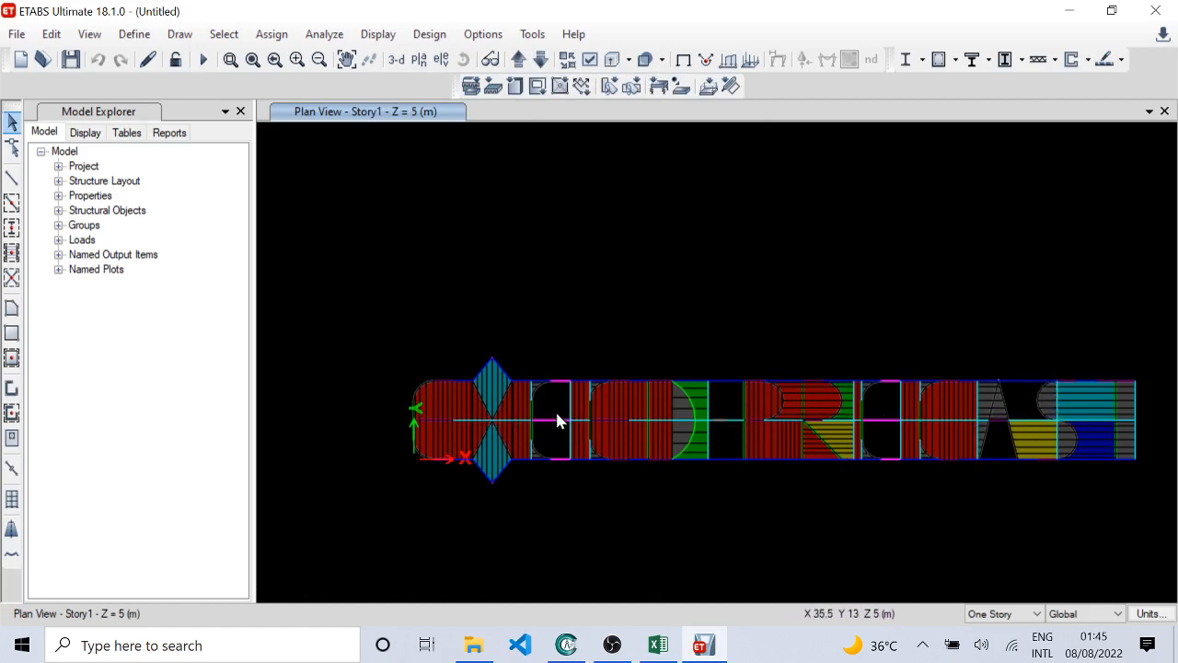
scroll(558, 420, up, 1)
scroll(791, 479, down, 2)
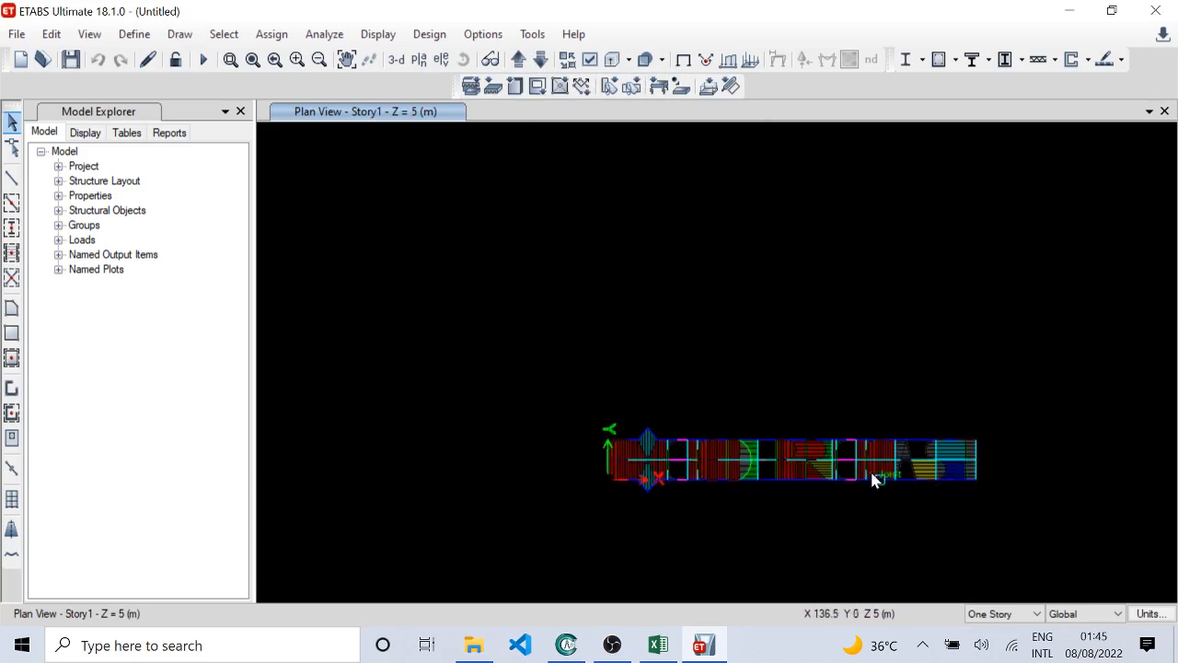
scroll(872, 478, up, 1)
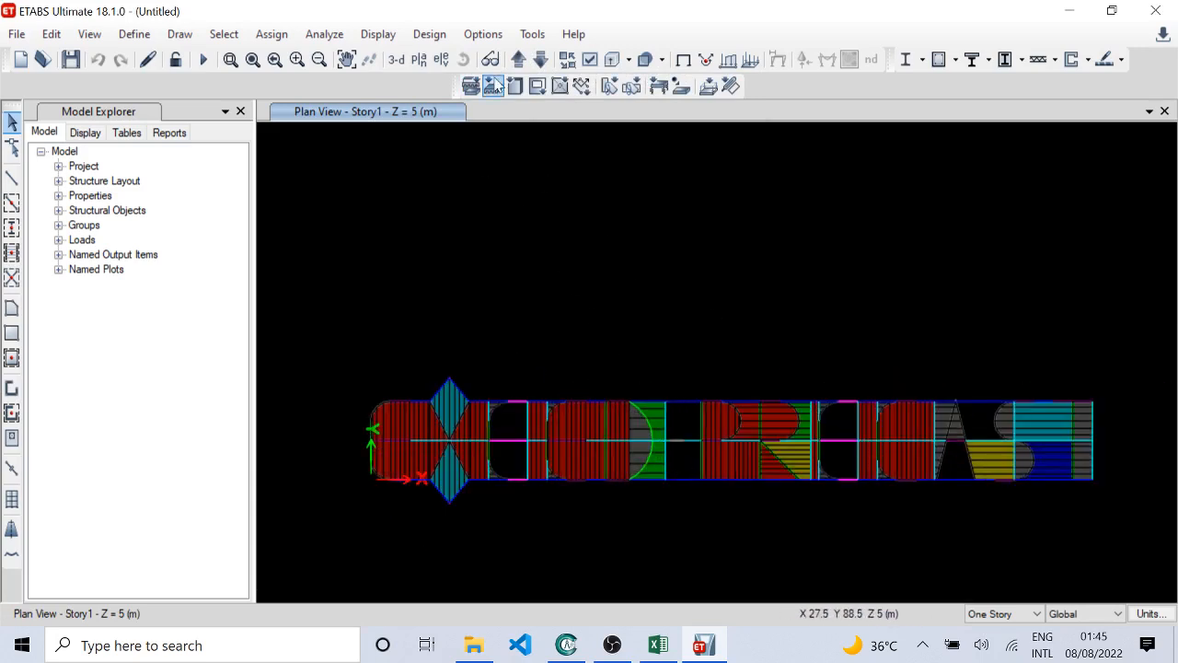
Step: Step one story up and back down to Story1, and show the plan's undeformed shape
click(520, 62)
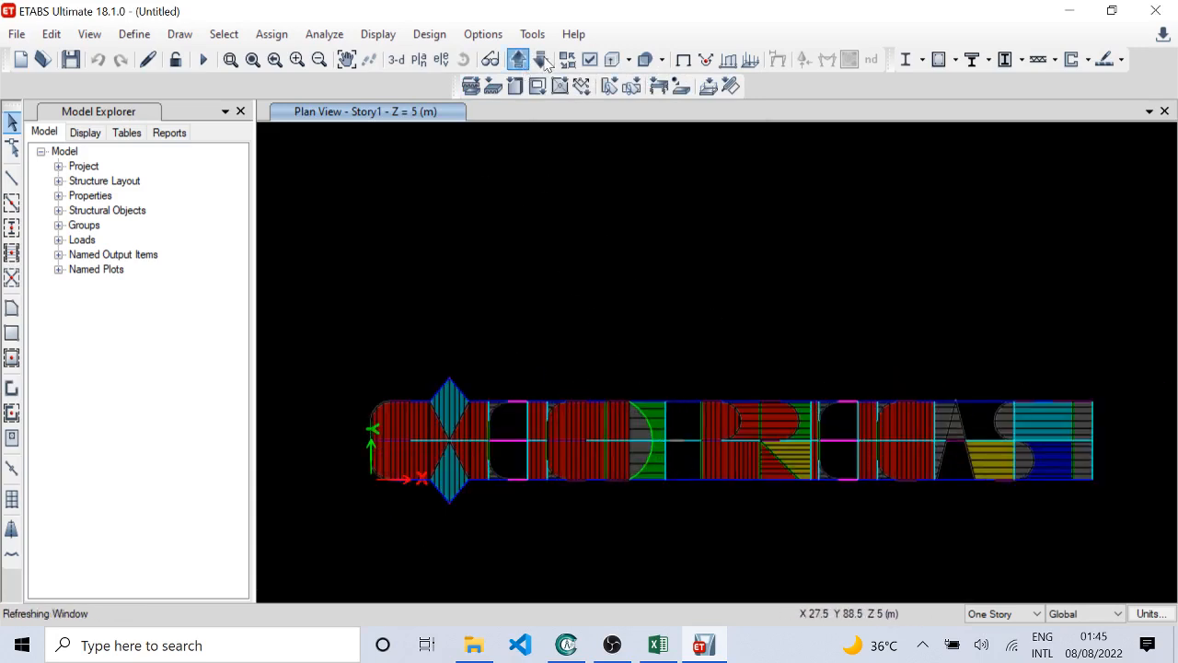
click(546, 63)
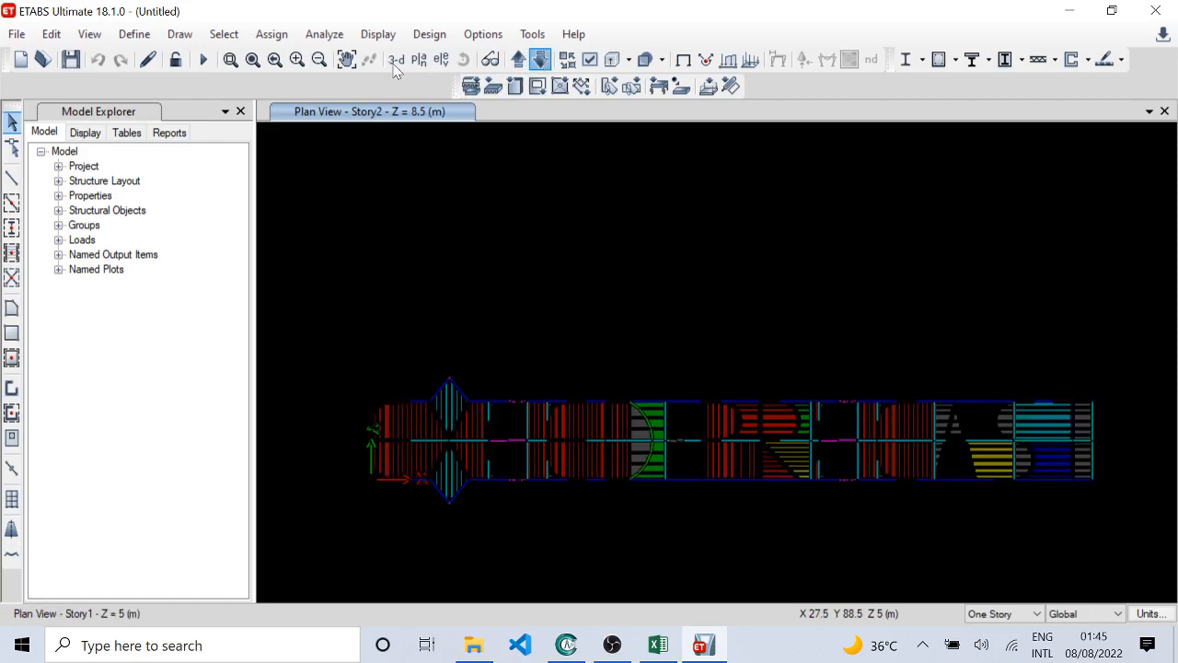
click(683, 62)
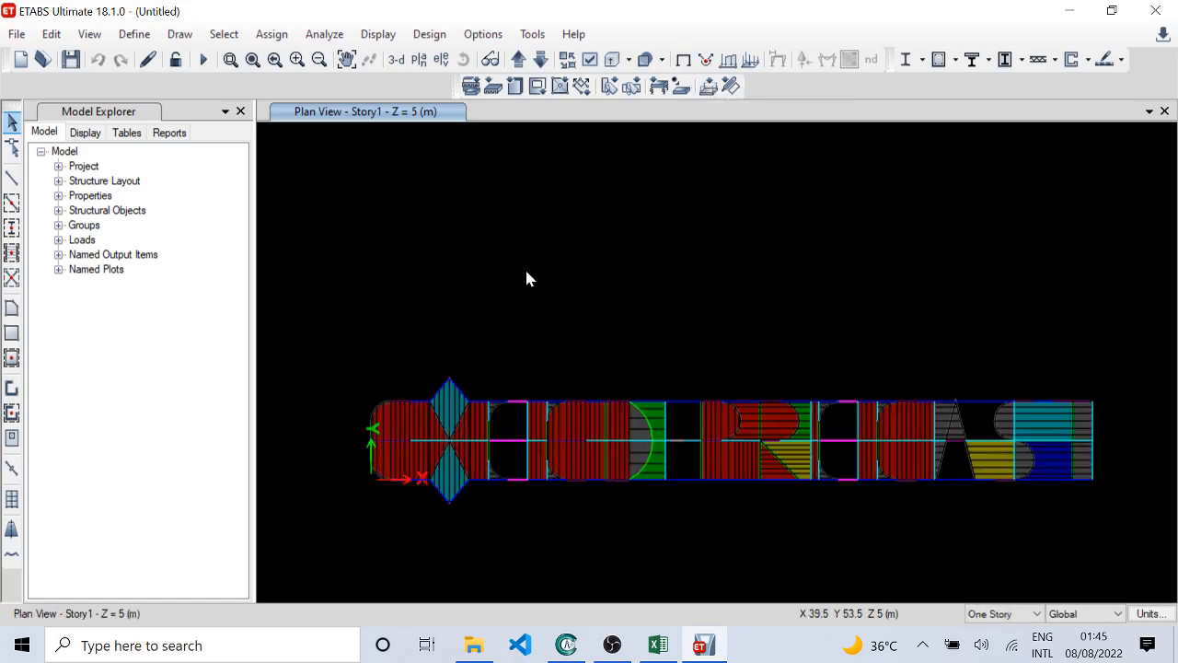
Step: Check the Base plan and return to Story1, closing in on the upper half of the diamond-shaped slab
scroll(357, 481, up, 2)
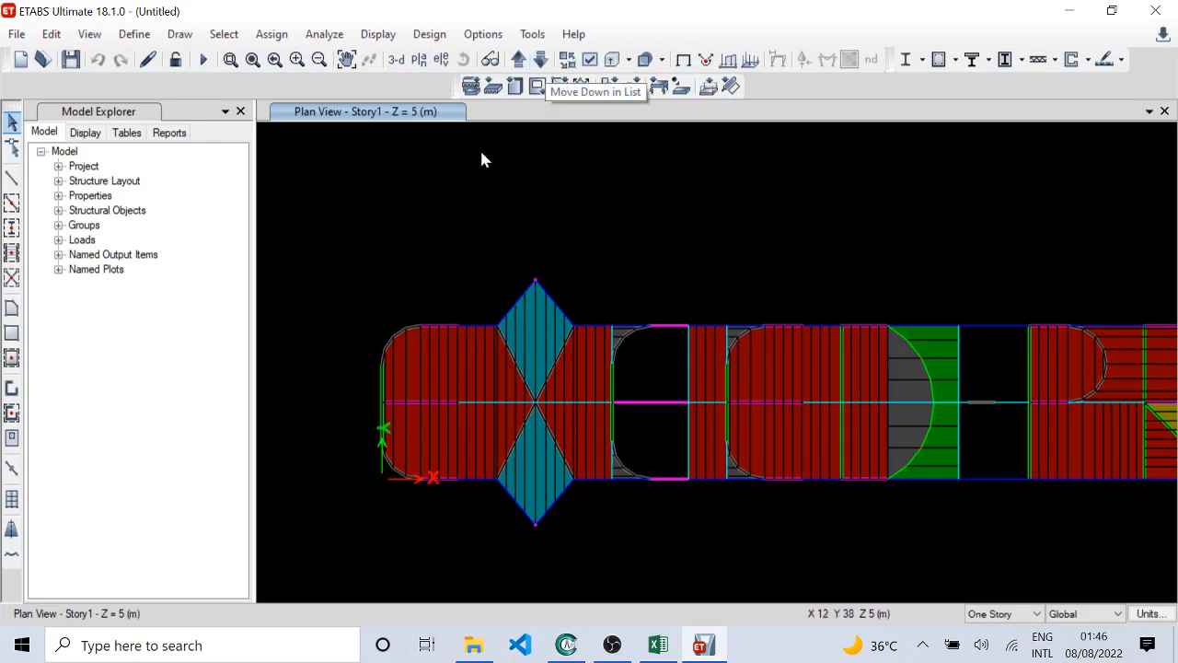
click(519, 61)
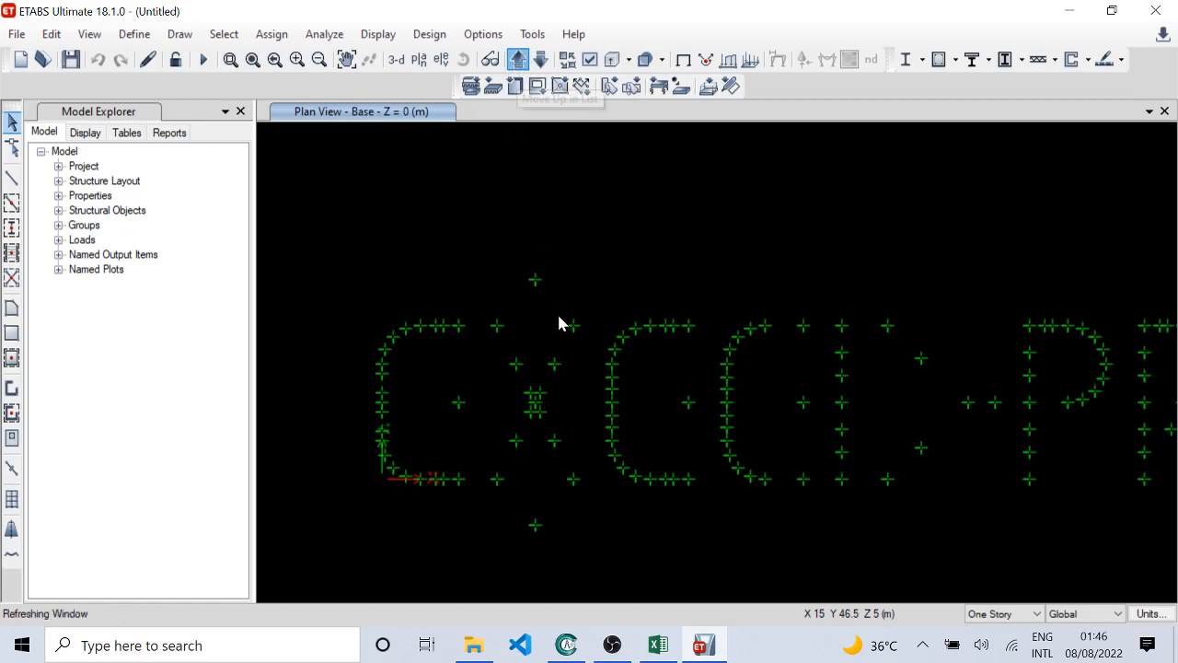
scroll(558, 316, up, 2)
scroll(555, 307, up, 2)
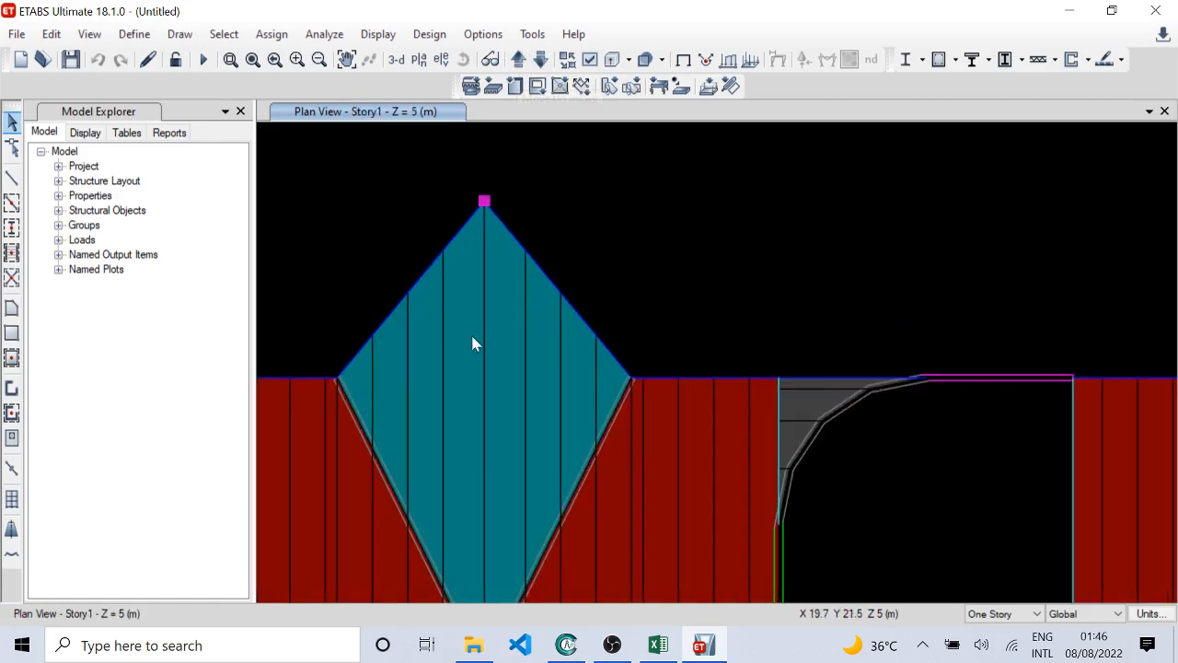
Step: Select the two sloping edge beams and their joints at the upper tip of the diamond-shaped slab on Story1
drag(388, 352, 389, 355)
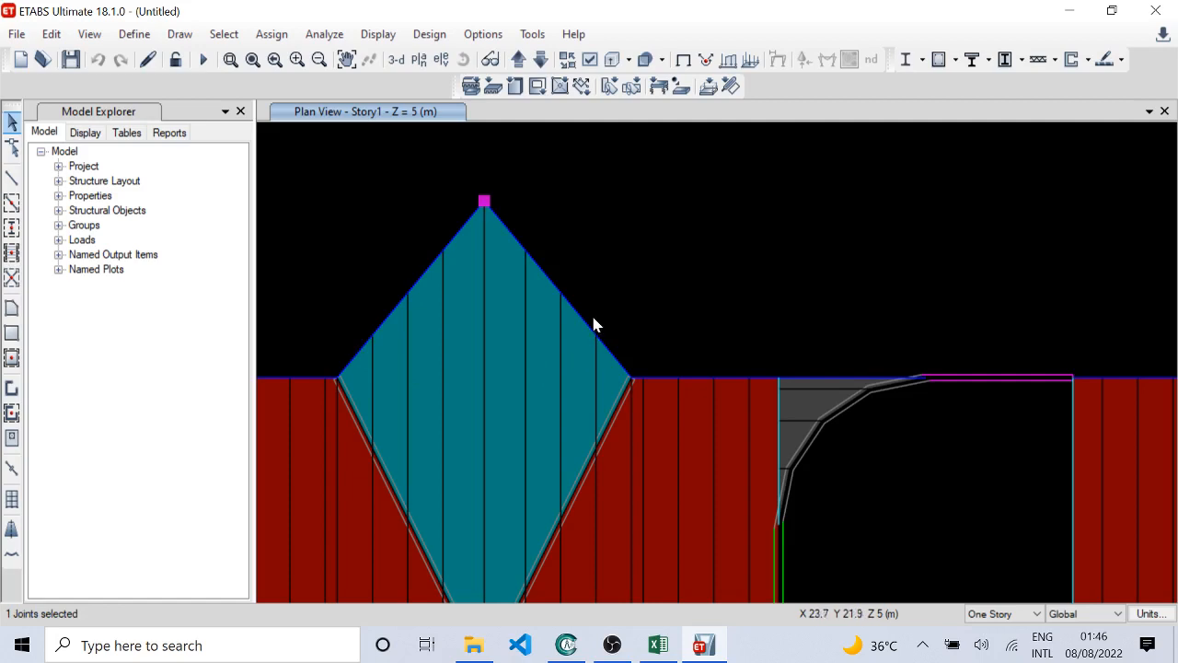
drag(582, 310, 611, 351)
drag(394, 277, 430, 311)
click(543, 274)
click(435, 269)
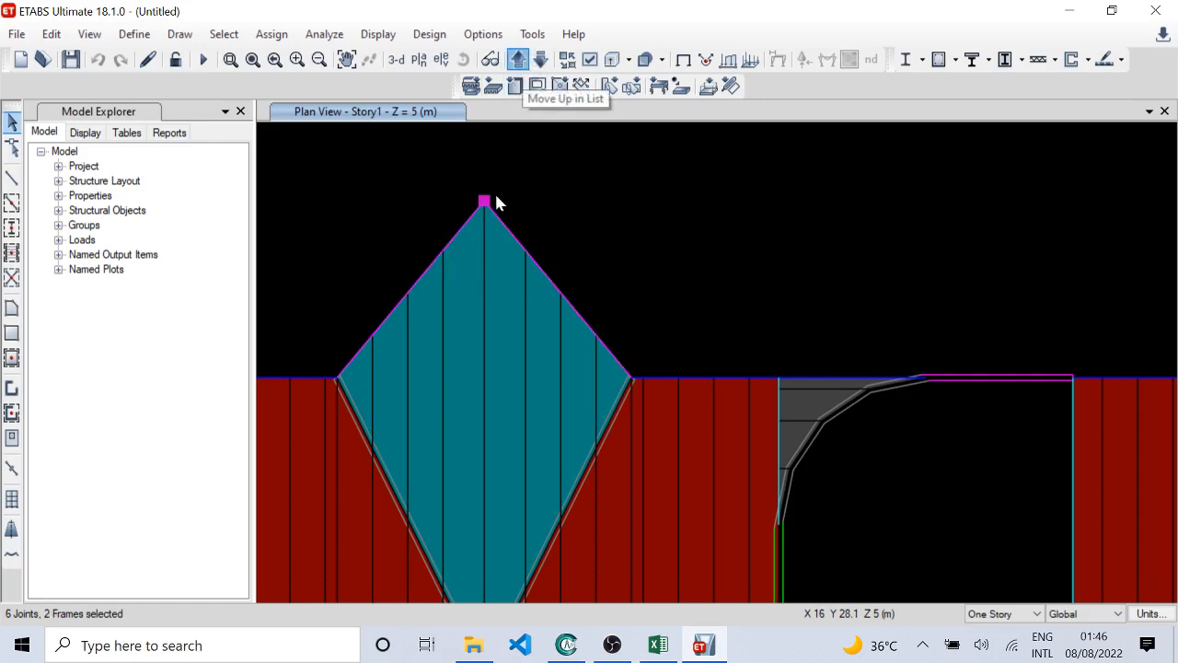
Step: Add the two sloping edge beams and their joints at the diamond slab's upper tip on Story2 to the selection
click(546, 281)
click(457, 238)
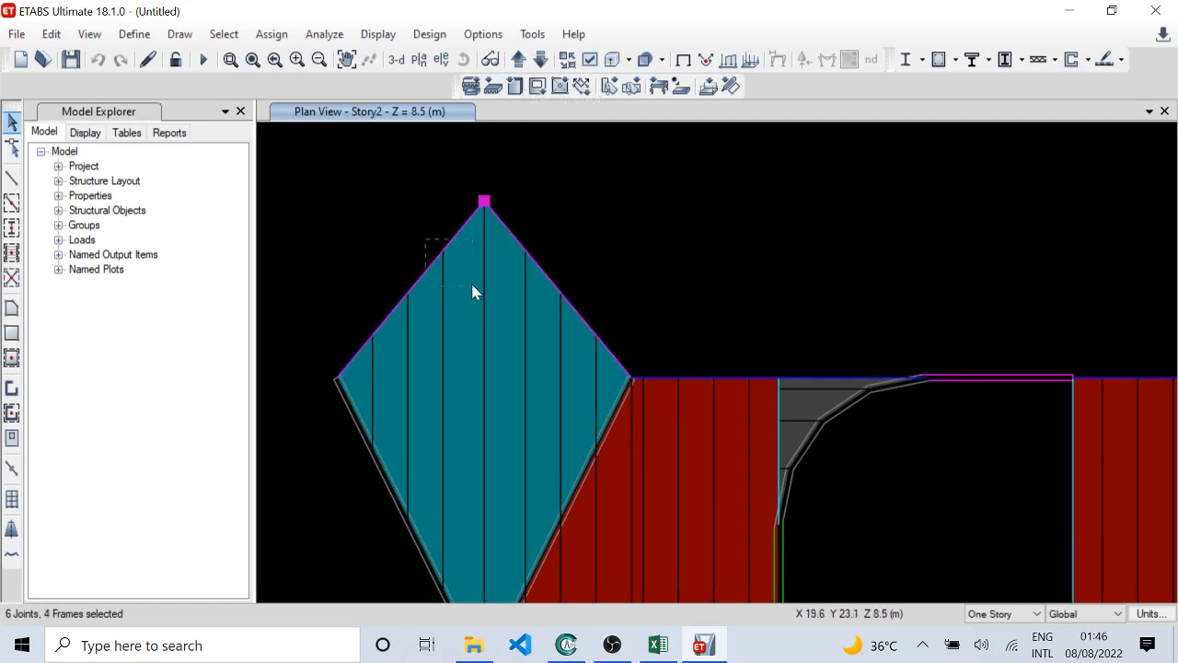
drag(472, 285, 473, 286)
drag(394, 282, 393, 359)
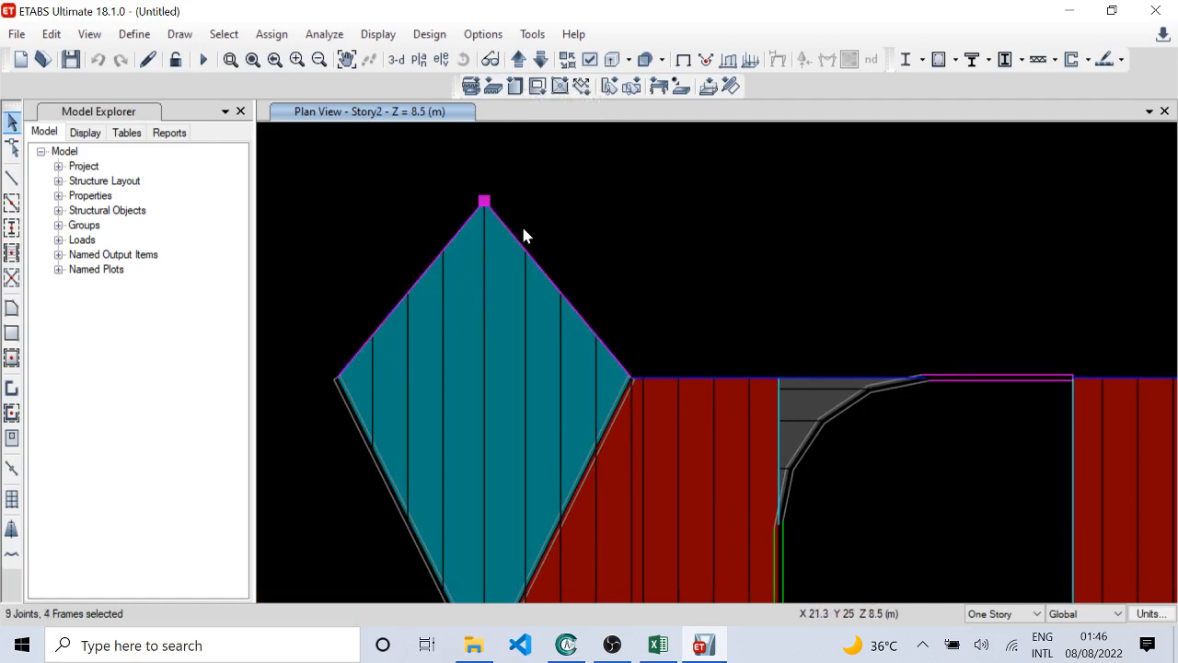
drag(523, 236, 608, 351)
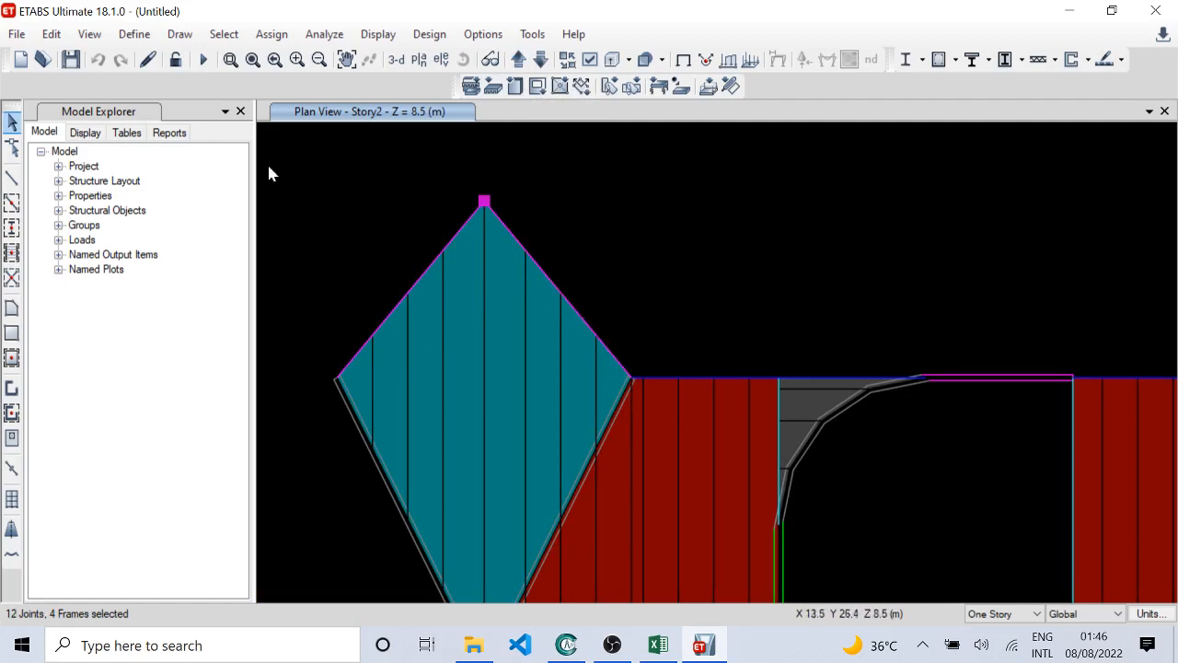
Step: Divide the selected edge beams by breaking them at intersections with the selected frames and joints
click(51, 34)
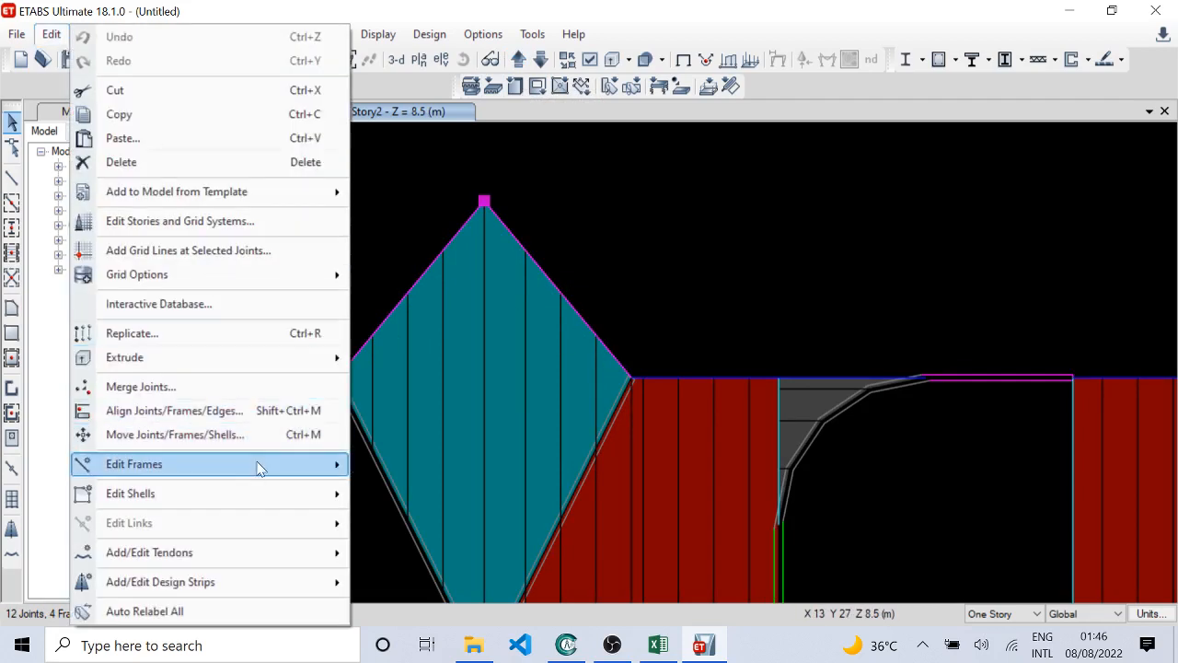
mouse_move(259, 468)
click(396, 466)
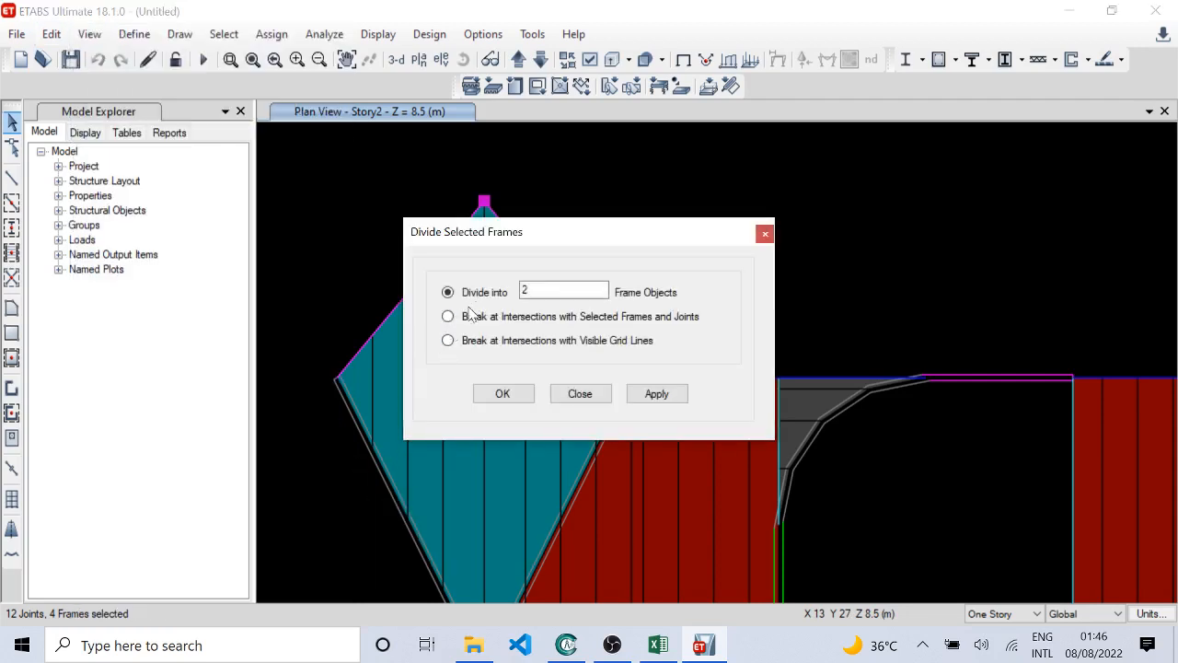
click(448, 315)
click(502, 393)
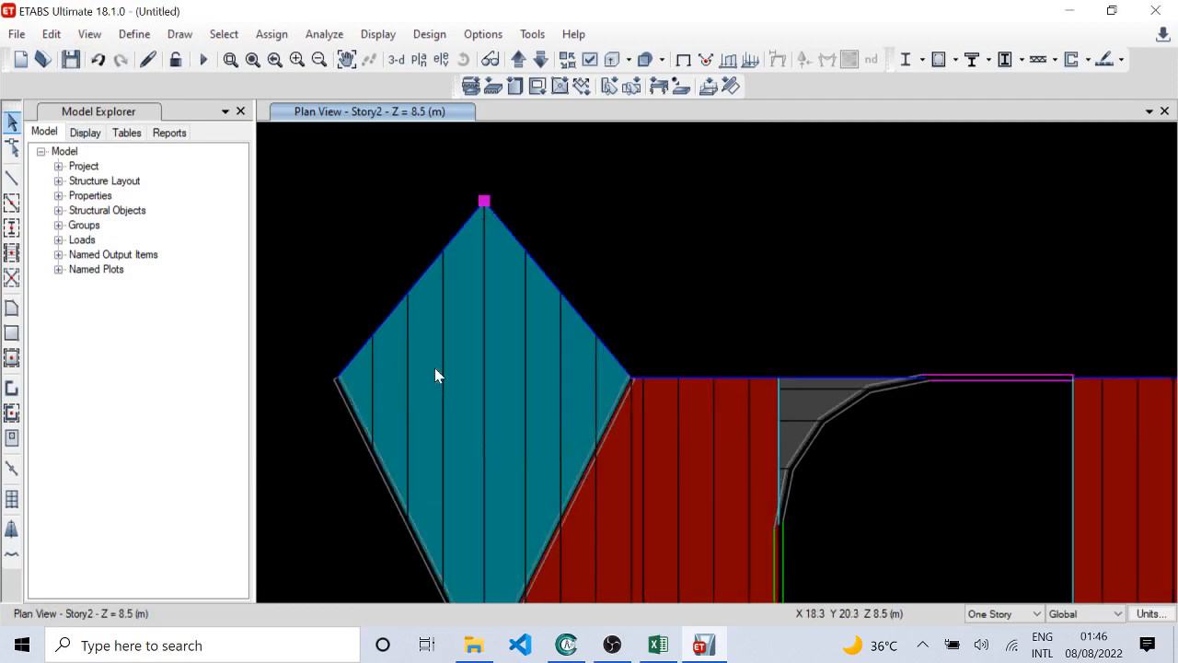
Step: Reveal the invisible joints to check the diamond slab's edge beams on Story2 and Story1, and hide them again
click(590, 58)
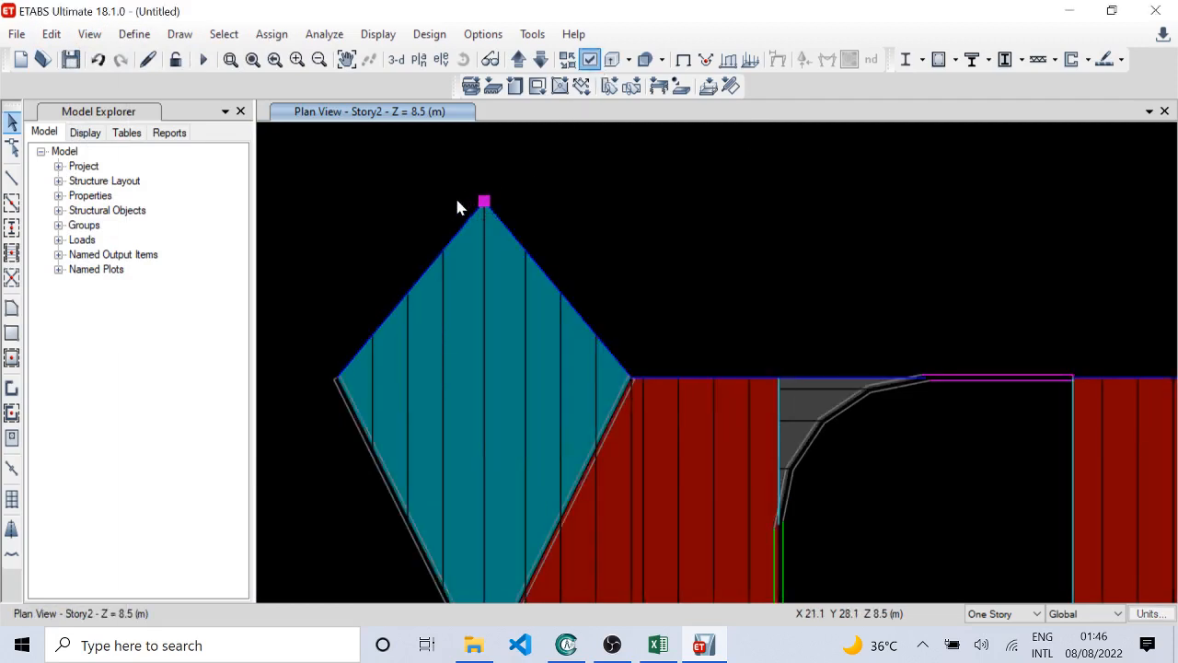
click(460, 198)
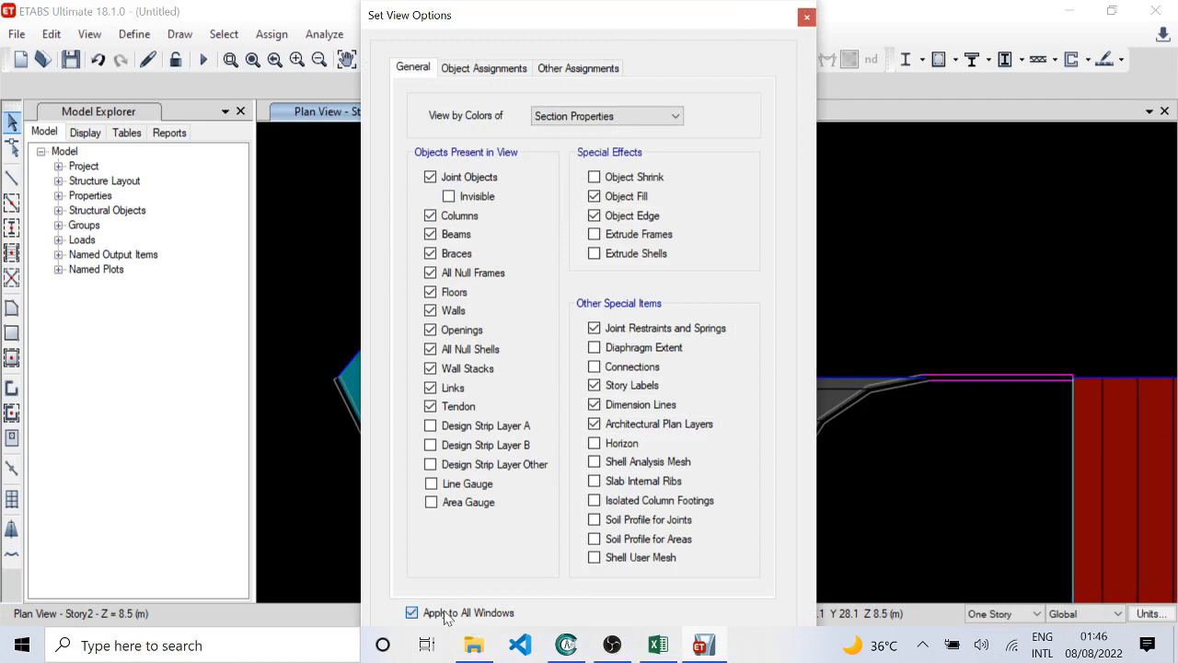
click(445, 614)
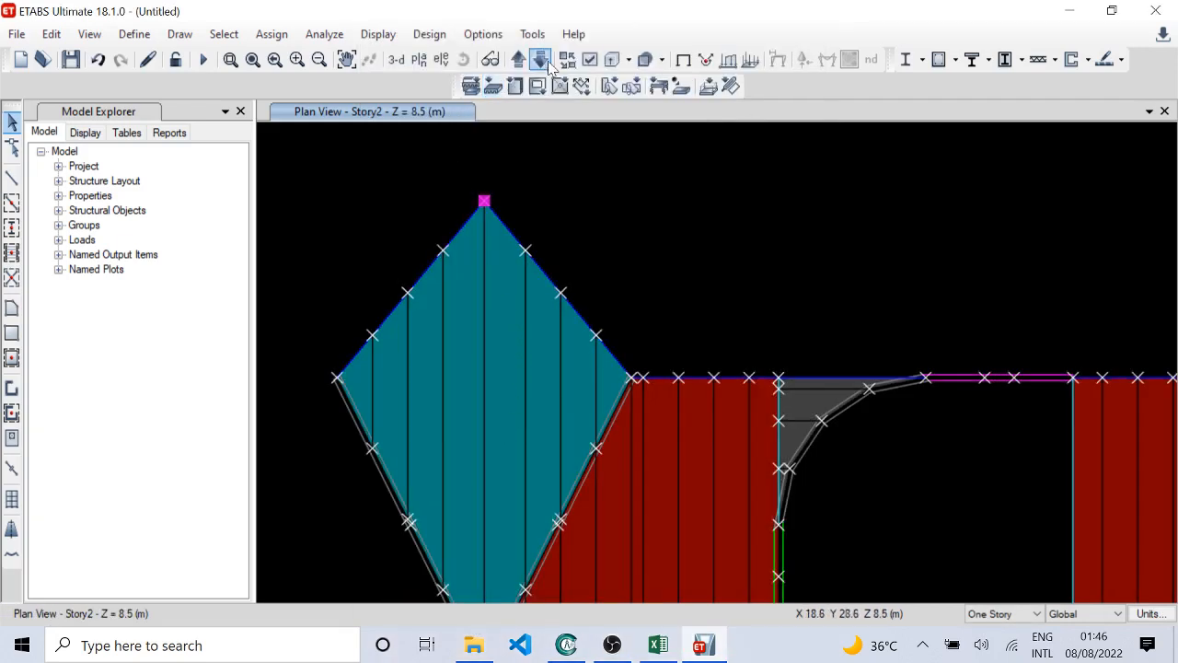
click(543, 61)
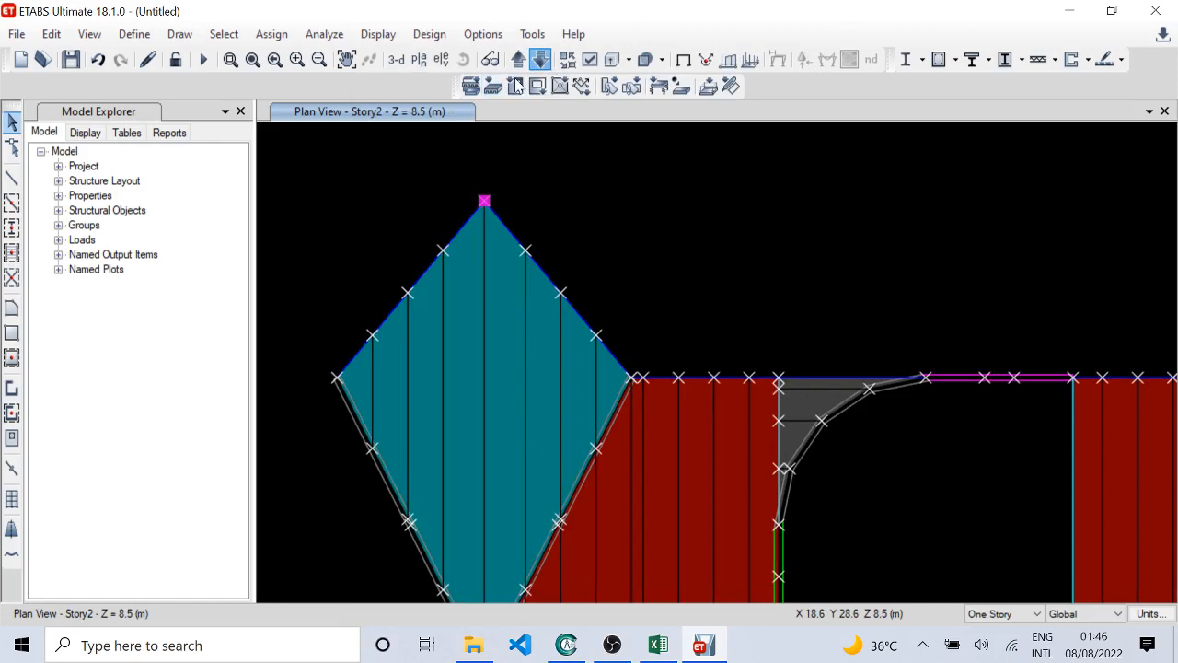
click(590, 59)
click(477, 196)
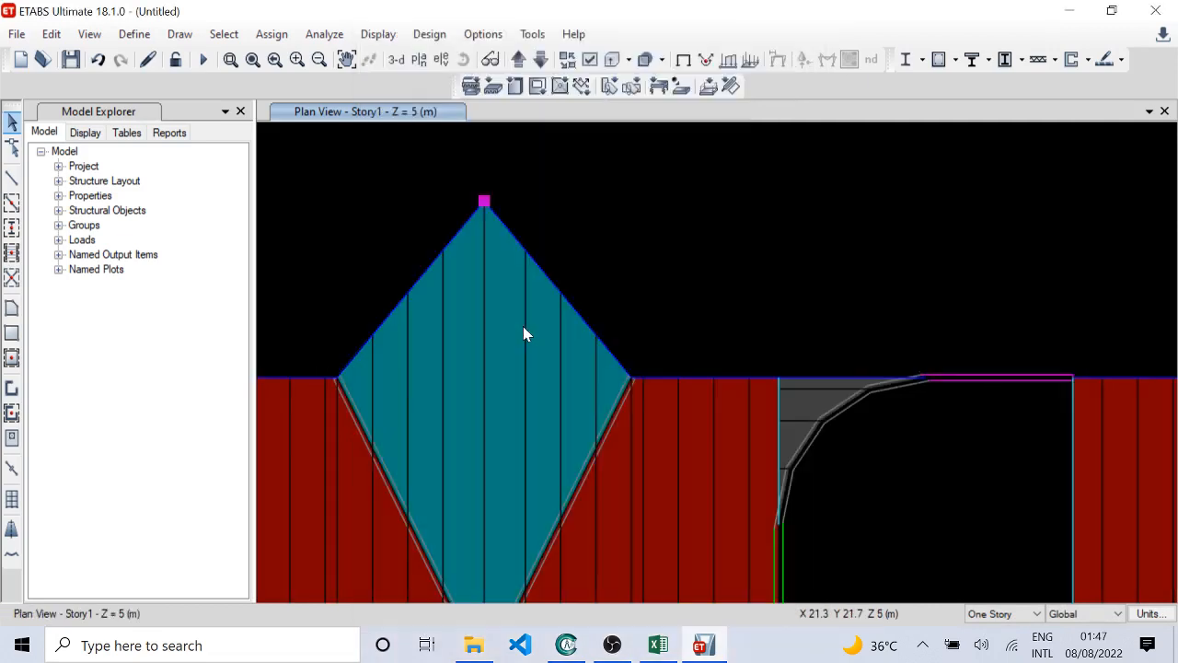
Step: Switch to the default 3D view and look over the diamond slab area and the whole building
click(396, 61)
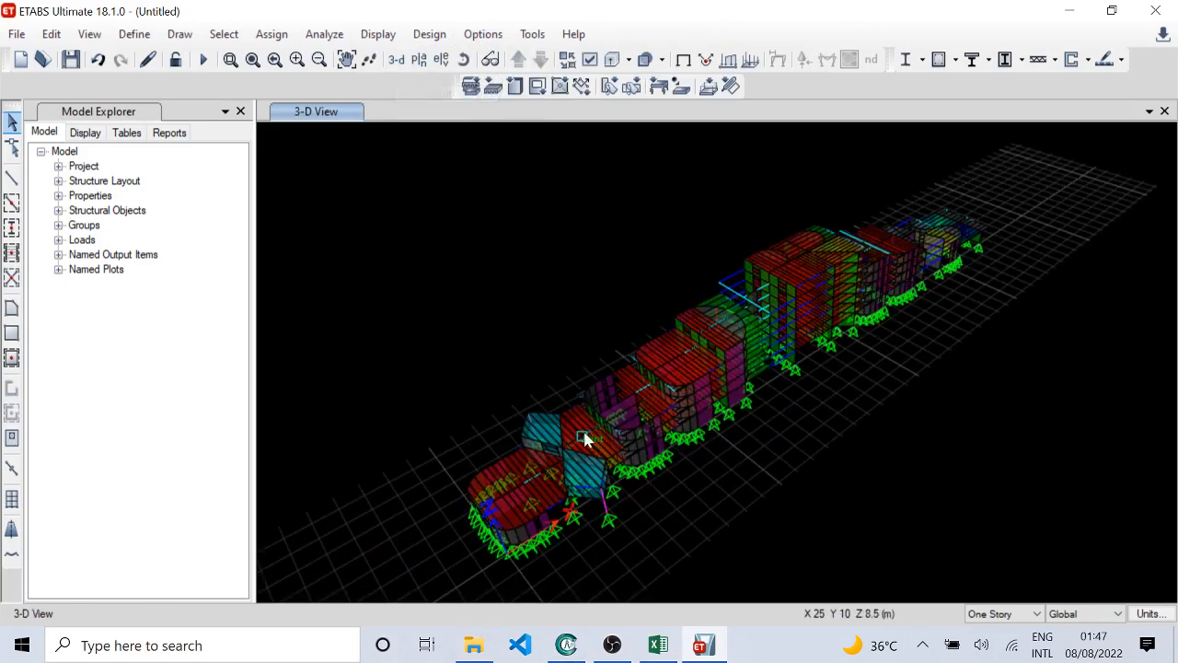
scroll(589, 441, up, 5)
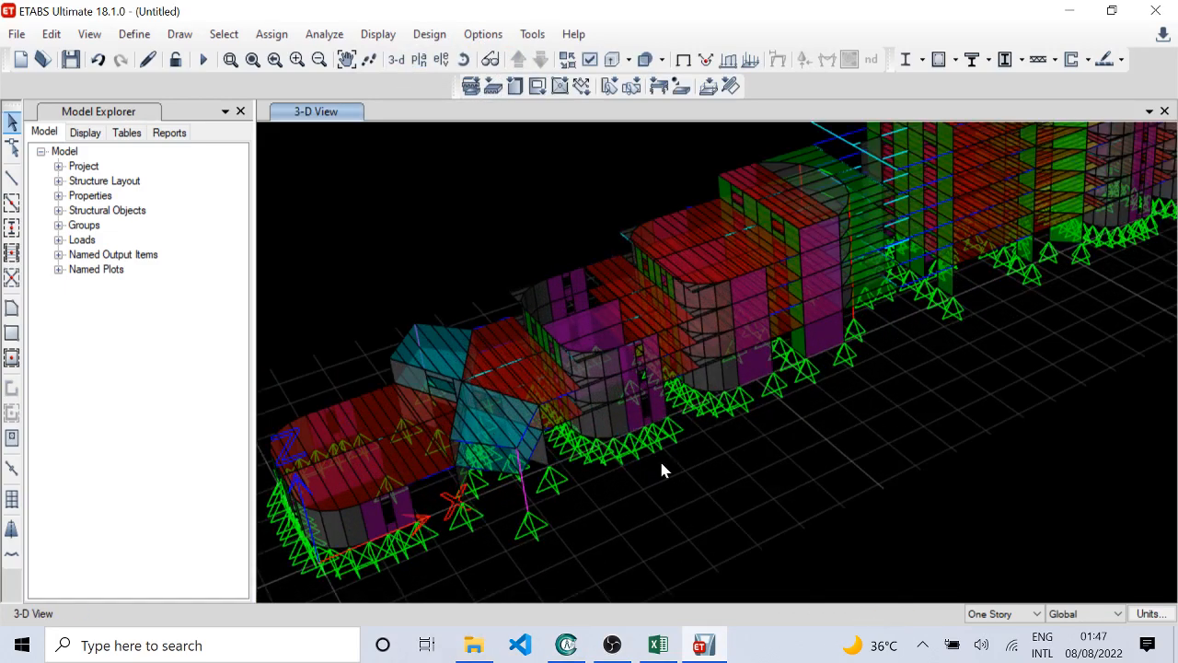
scroll(644, 468, down, 5)
Step: Switch to the Excel workbook, review the Load Pattern sheet's names, types and self-weight multipliers, and return to the Control Sheet
click(657, 644)
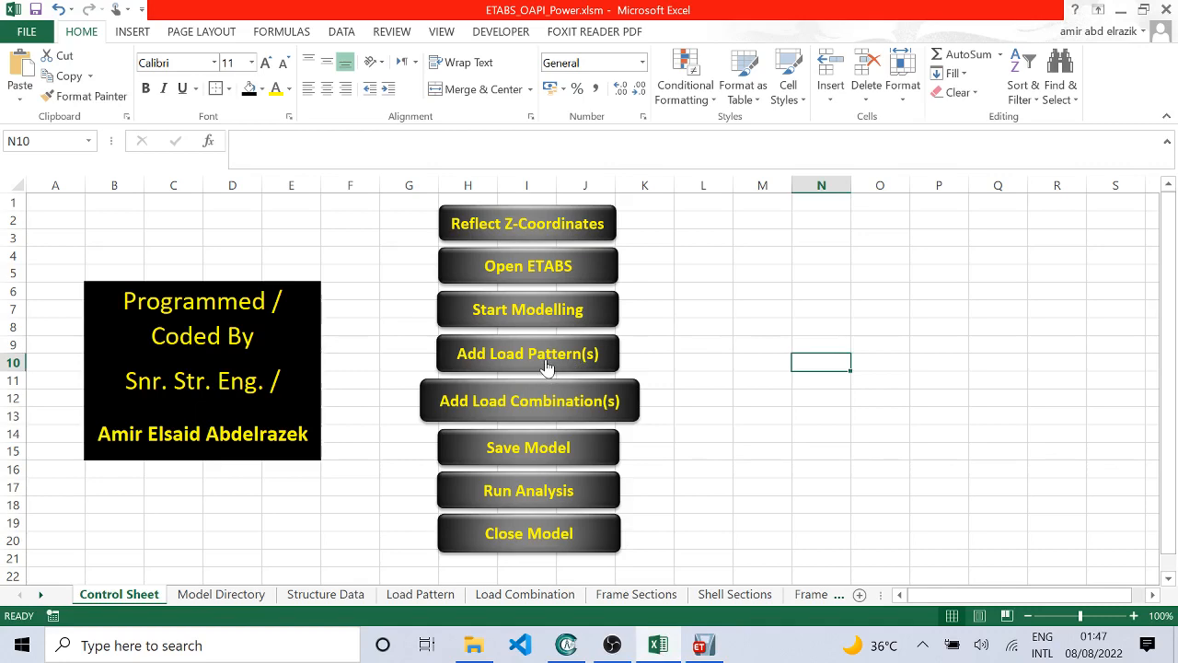
click(325, 593)
click(429, 594)
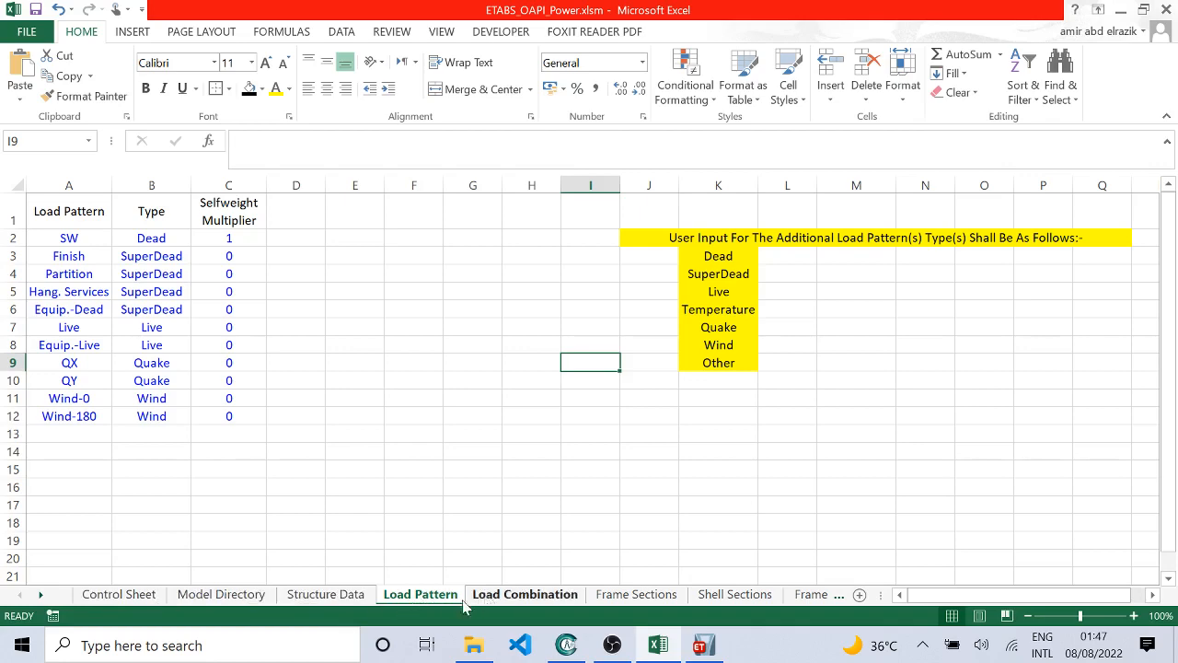
click(155, 596)
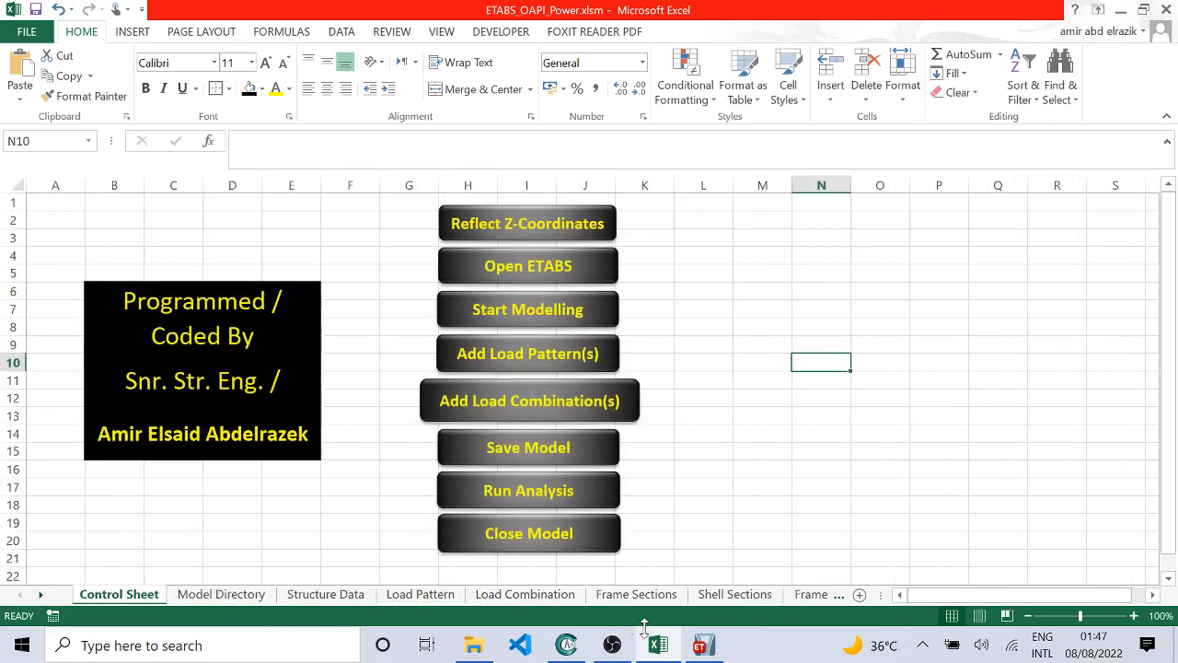
Step: Switch to ETABS and check the model's existing load patterns and load cases without changing them
click(699, 644)
click(133, 34)
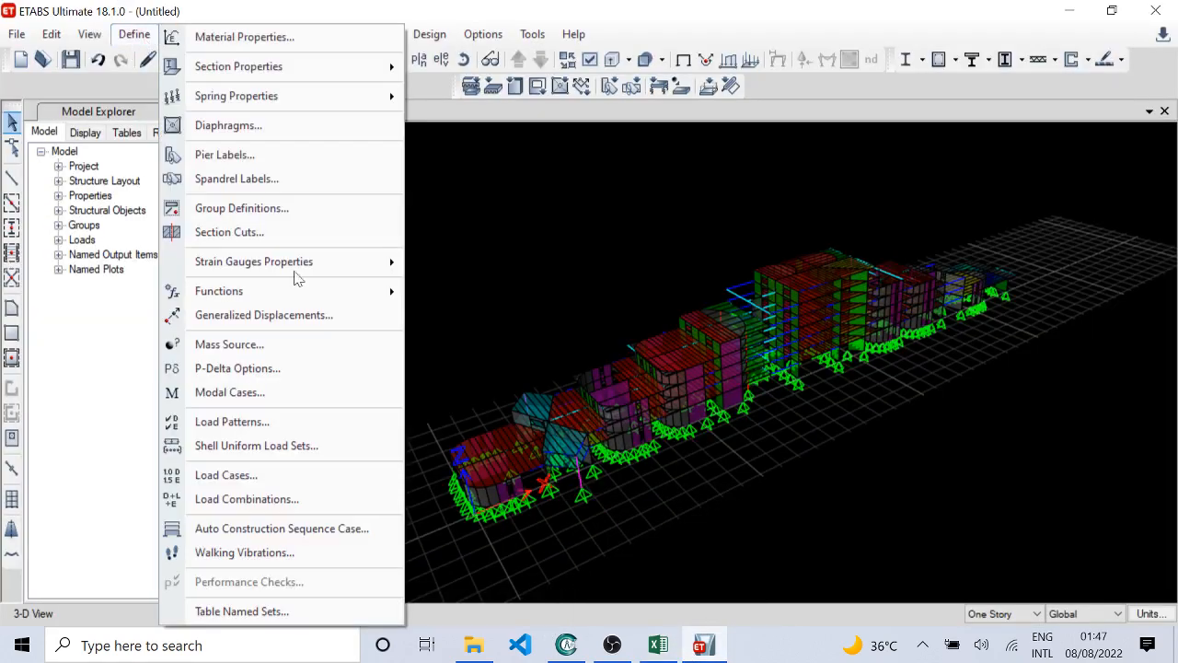
click(296, 423)
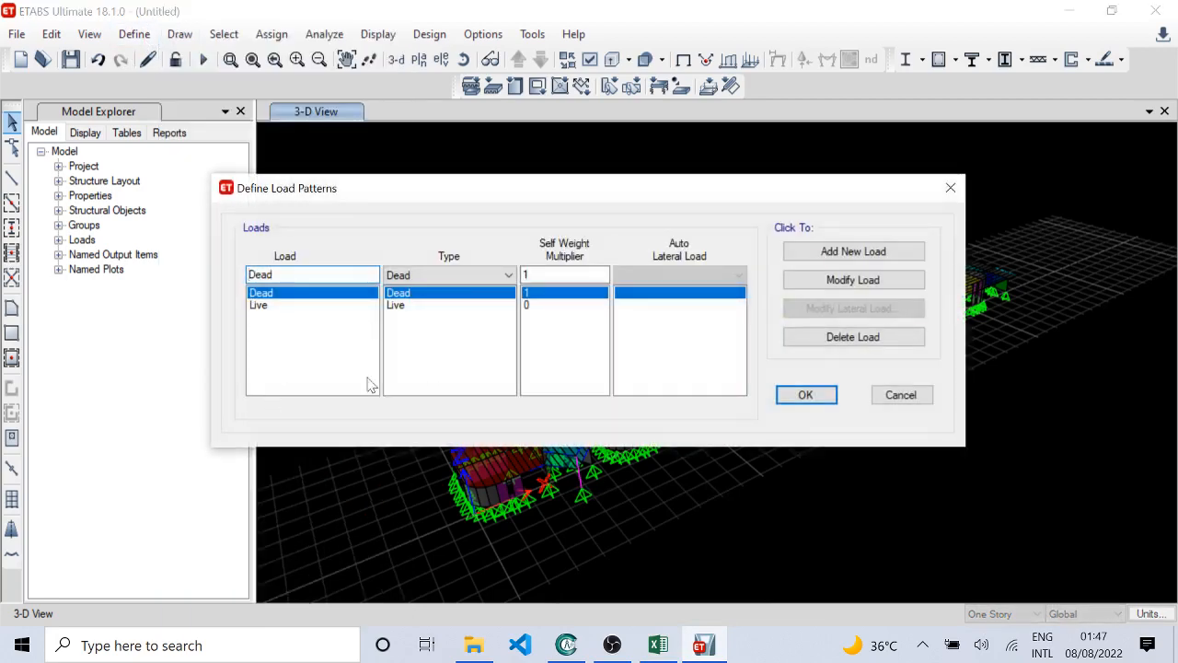
click(899, 395)
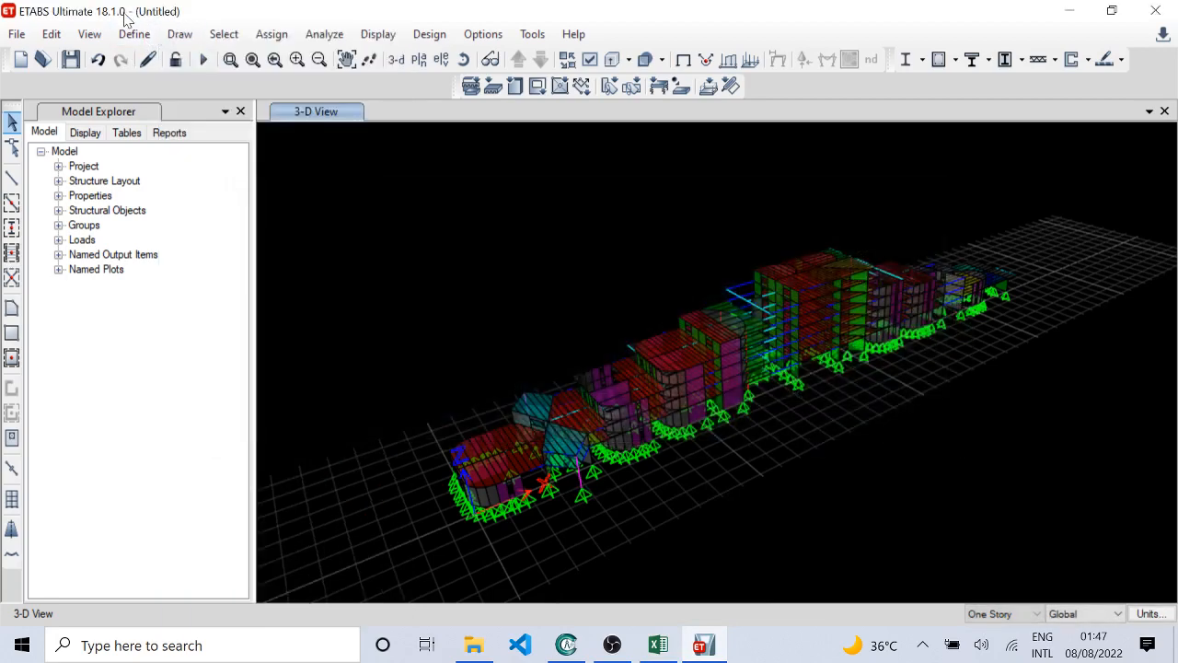
click(133, 34)
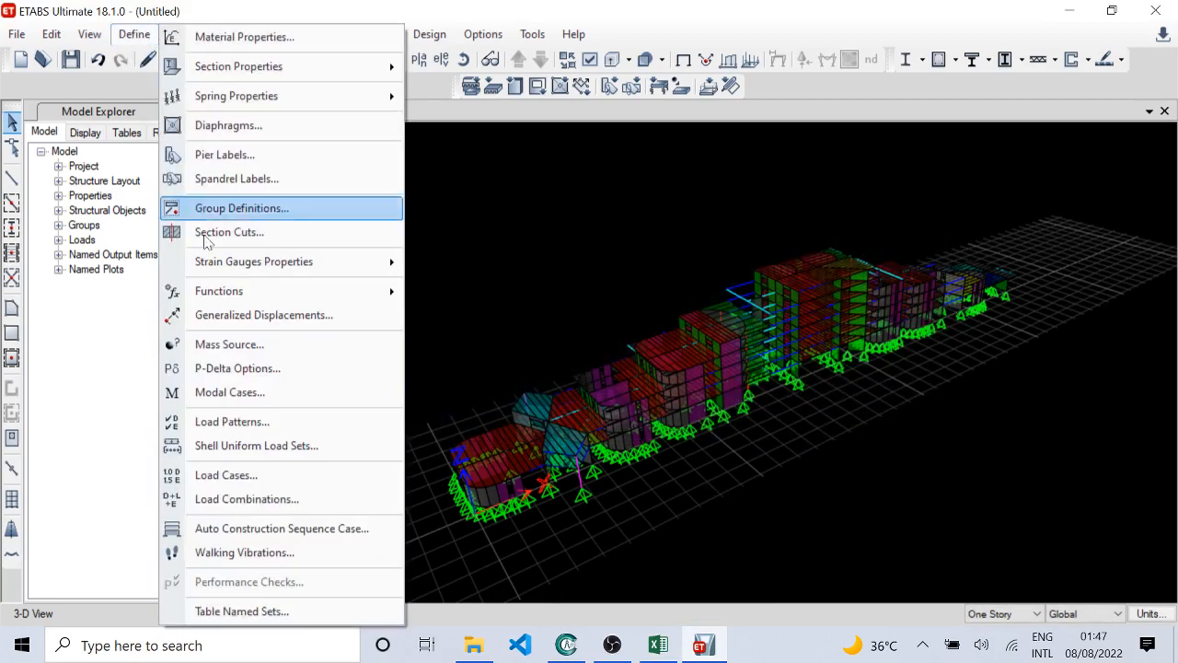
click(295, 476)
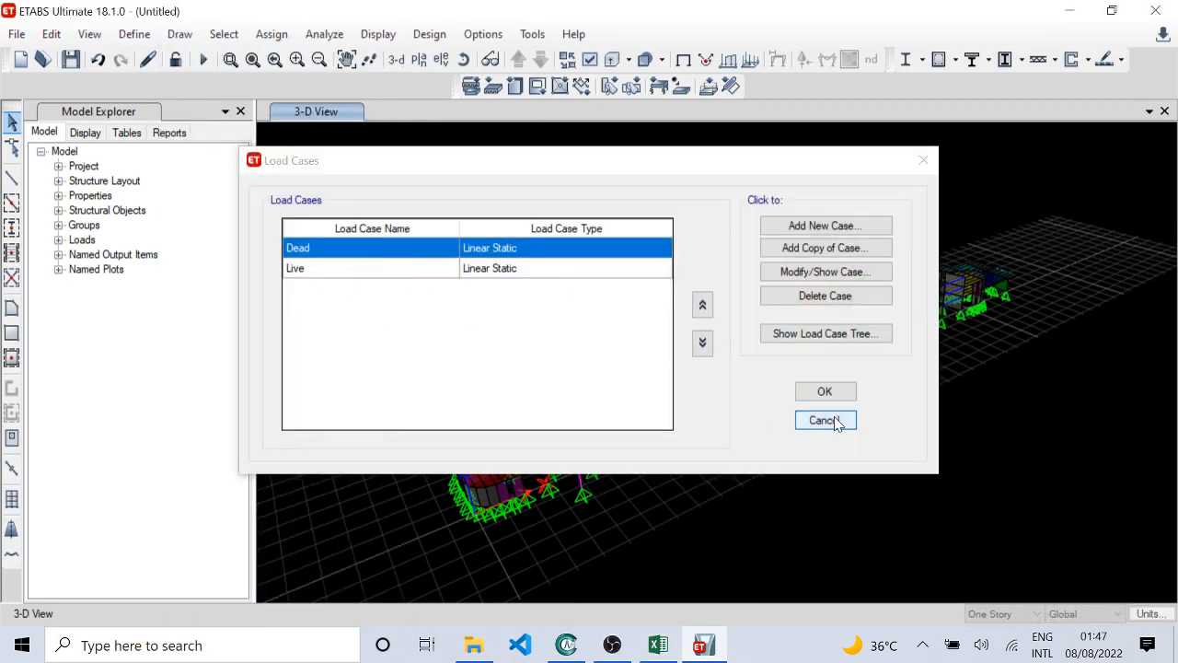
click(825, 420)
Step: Switch to the Excel workbook and run its Add Load Pattern(s) macro to create the load patterns and cases in ETABS
click(657, 644)
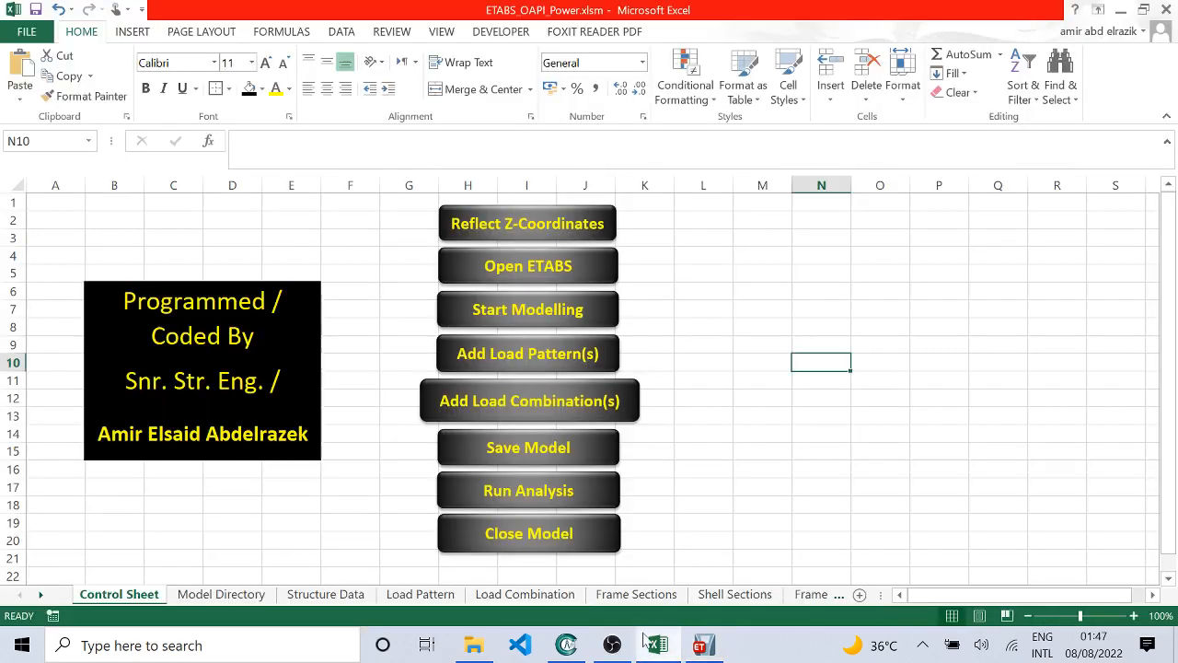
click(552, 357)
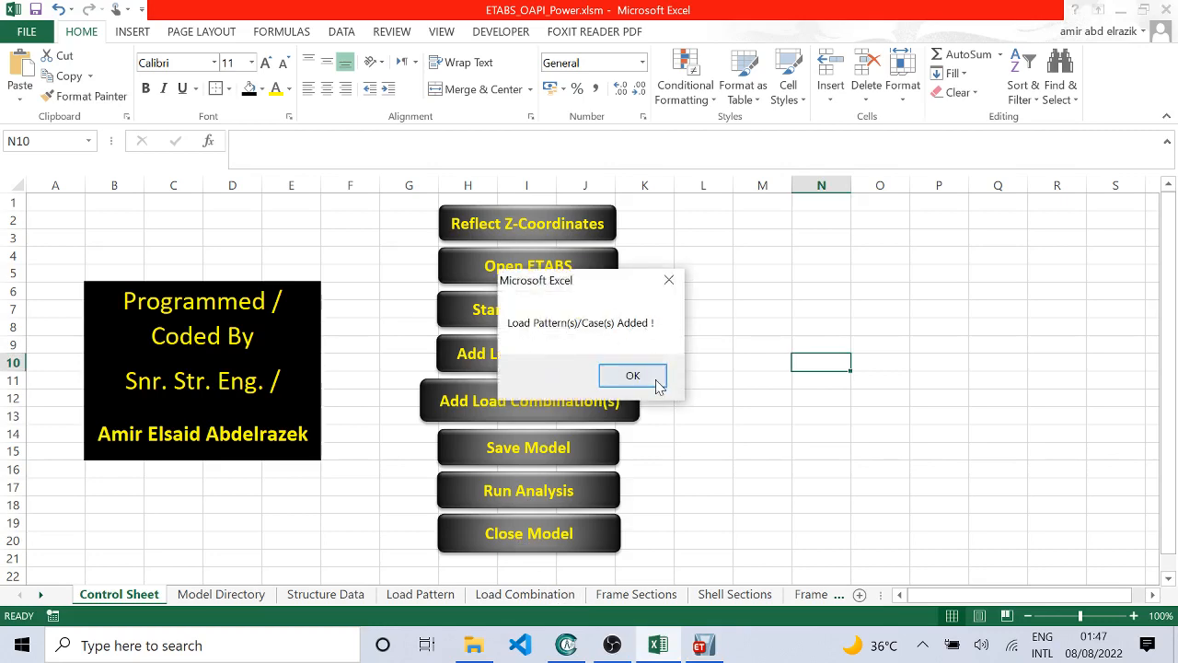
click(644, 378)
Step: Switch to ETABS and review the defined load patterns from SW to Wind-180, with their types and self-weight multipliers
click(717, 654)
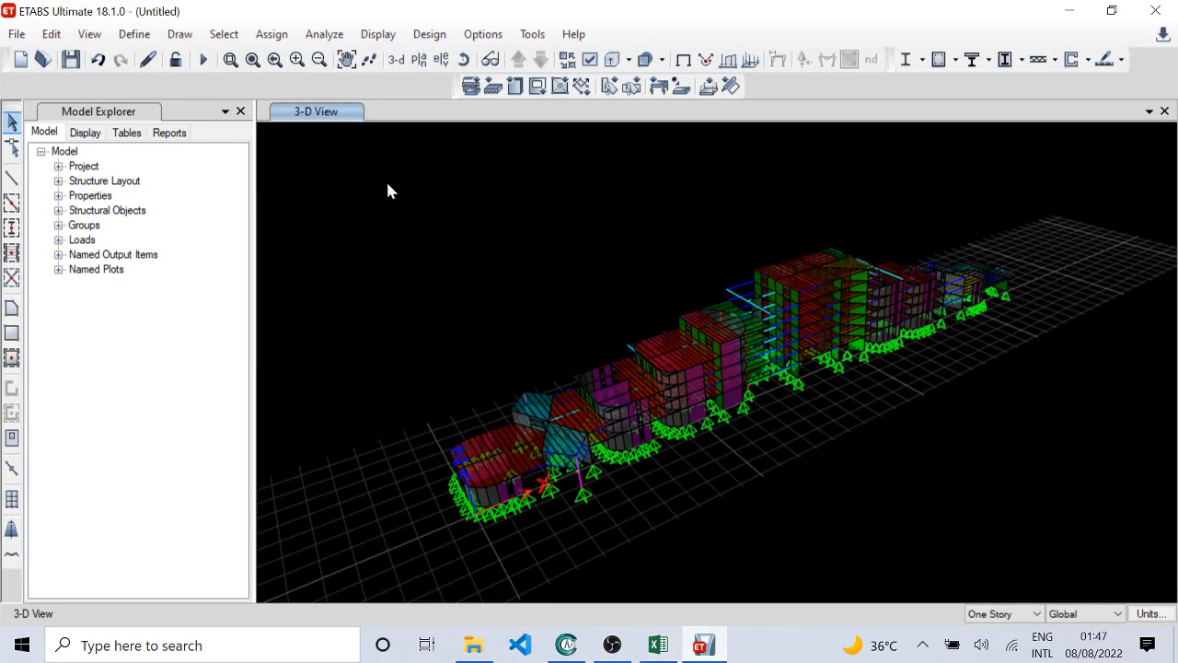
click(134, 34)
click(278, 422)
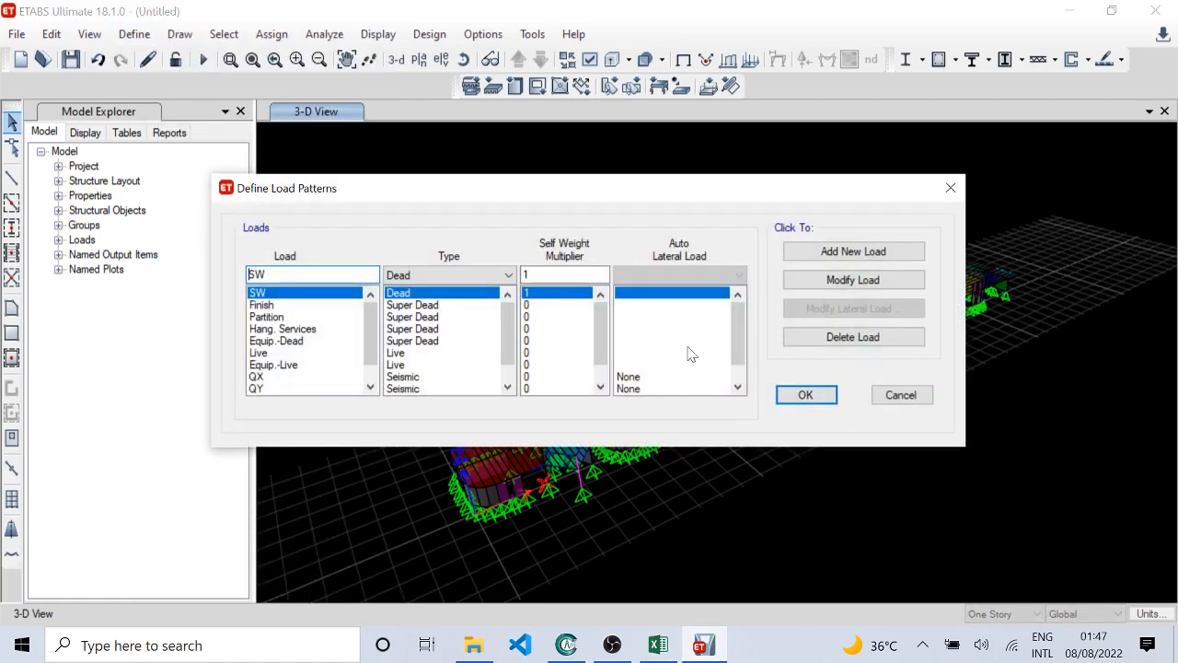
click(265, 305)
click(269, 317)
click(276, 340)
scroll(302, 358, down, 1)
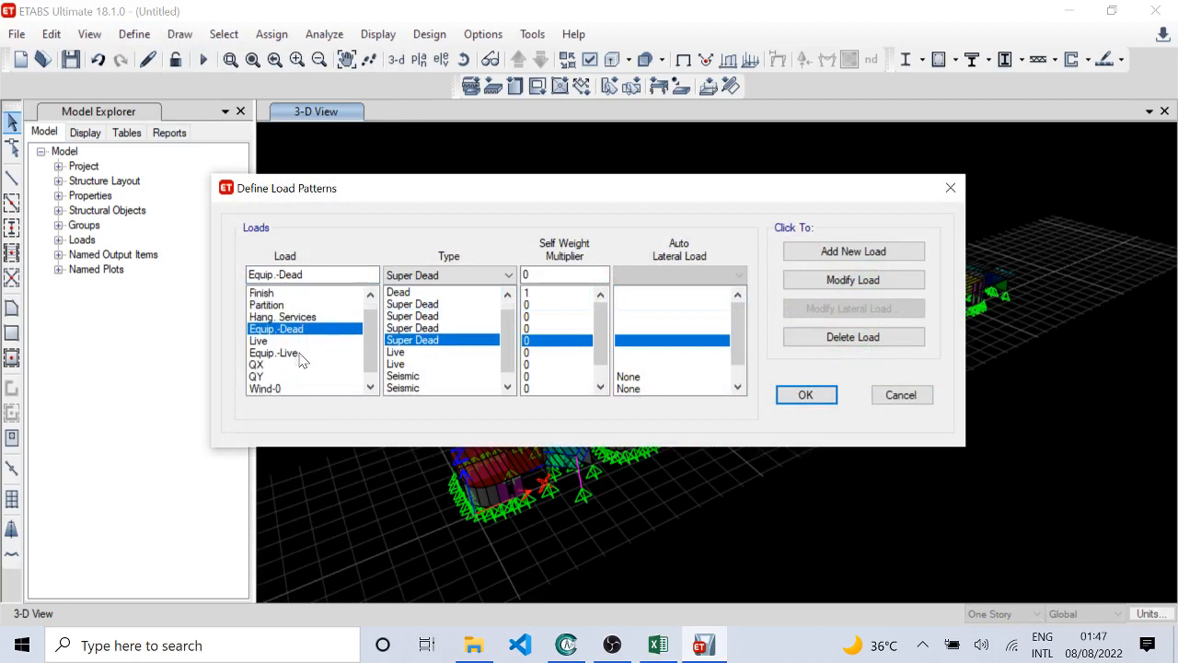
scroll(303, 368, down, 1)
click(283, 387)
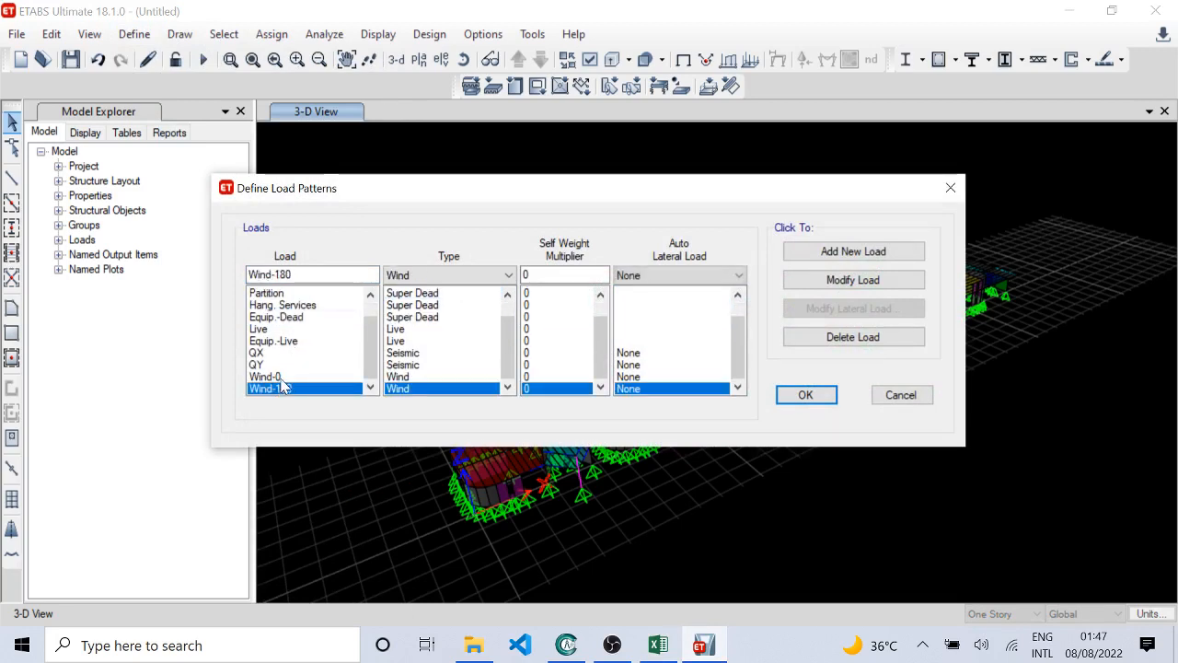
click(276, 377)
click(270, 365)
click(269, 352)
scroll(276, 364, up, 2)
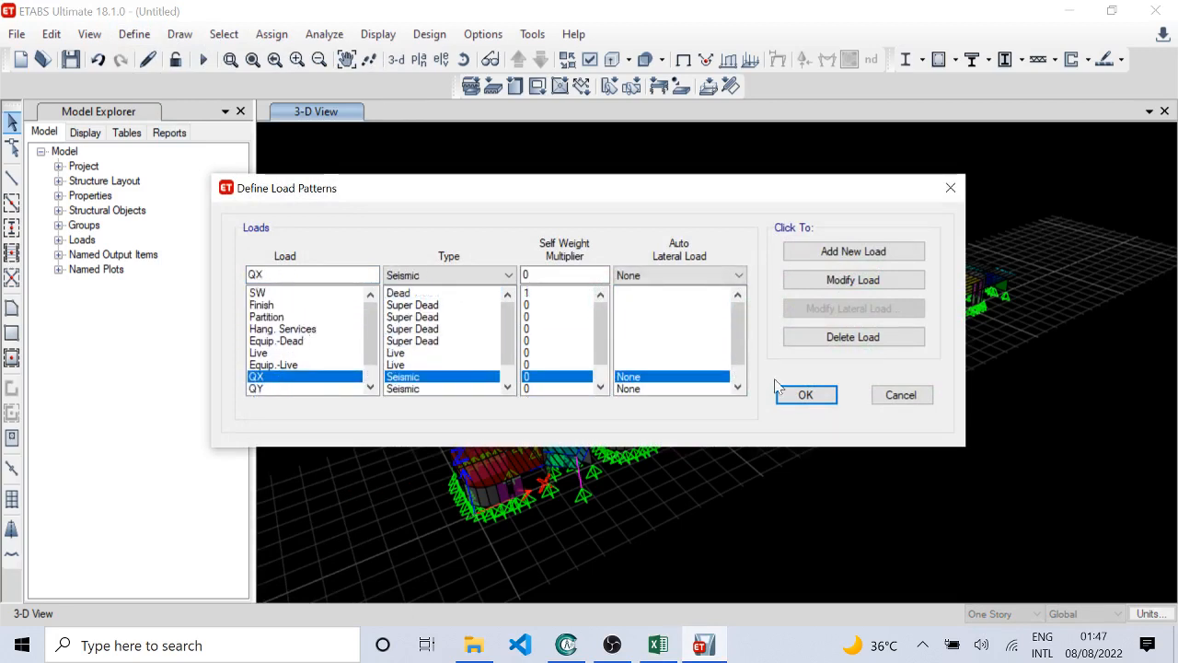
click(920, 401)
Step: Review the list of load cases and inspect the SW case's type, applied load pattern and scale factor
click(135, 34)
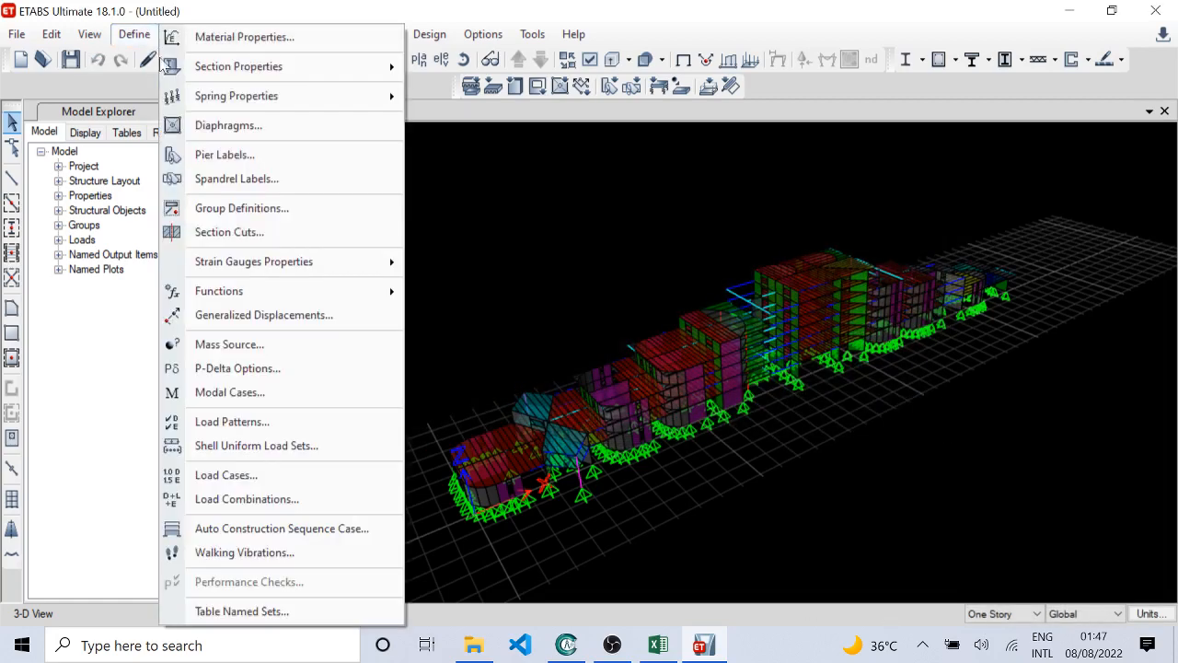
click(315, 475)
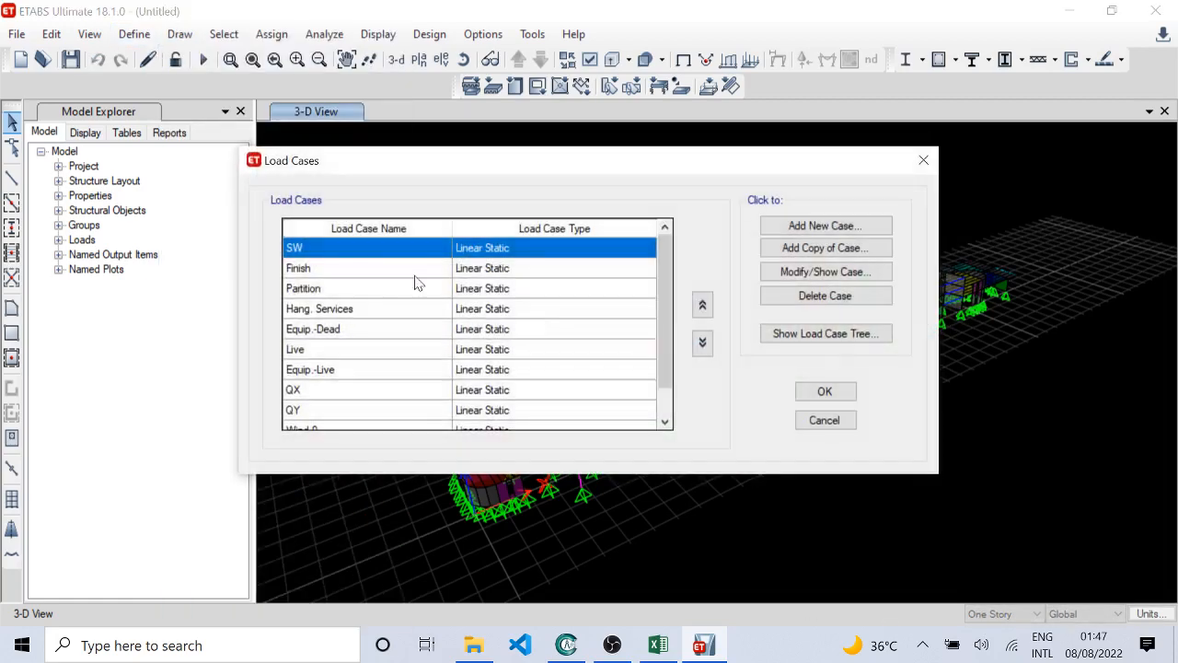
scroll(361, 281, down, 2)
scroll(363, 290, up, 2)
click(358, 267)
click(365, 251)
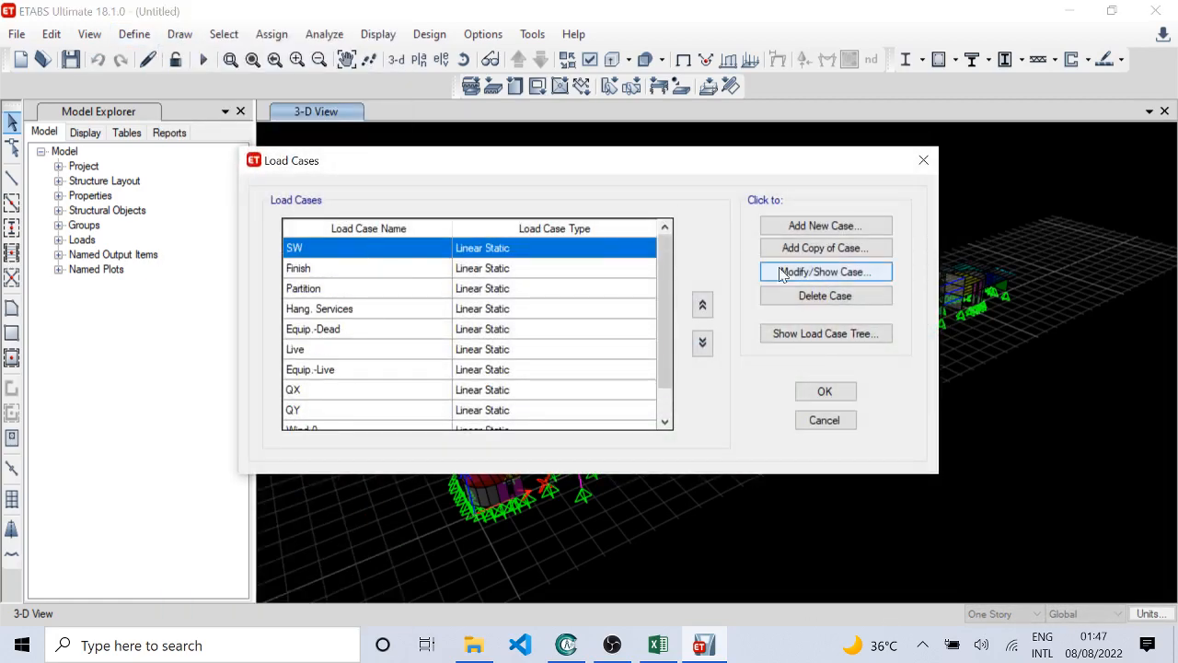
click(844, 276)
click(817, 271)
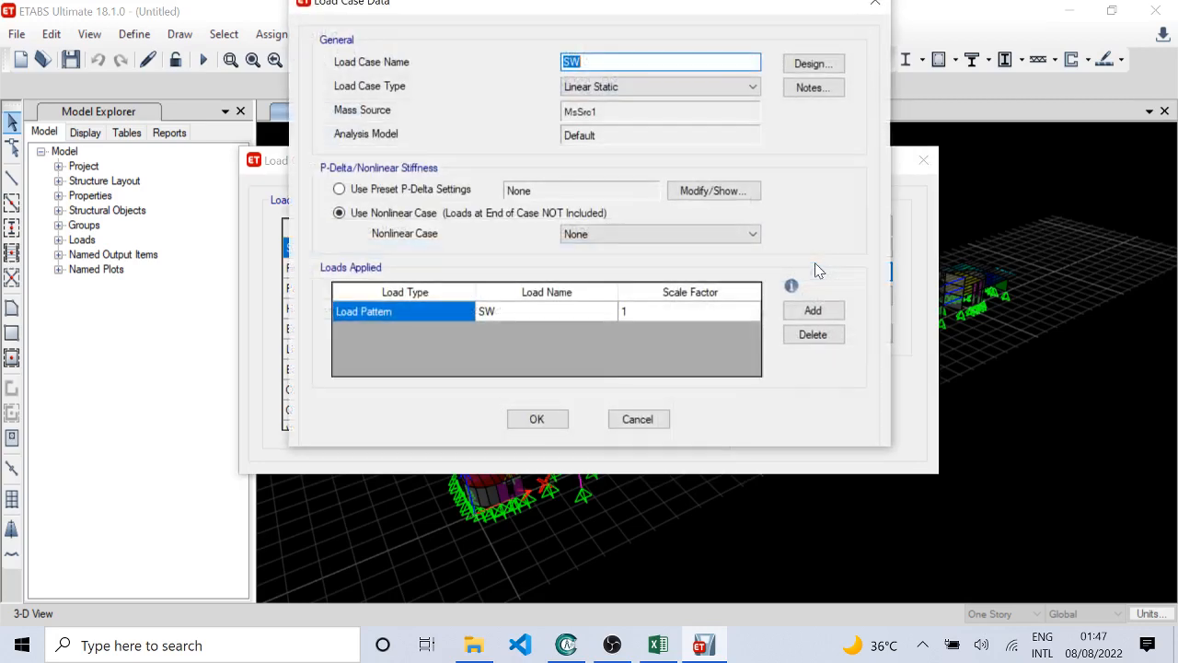
click(644, 419)
Step: Go through the remaining load cases from Partition to Wind-180, checking their types, and close the list without changes
click(377, 289)
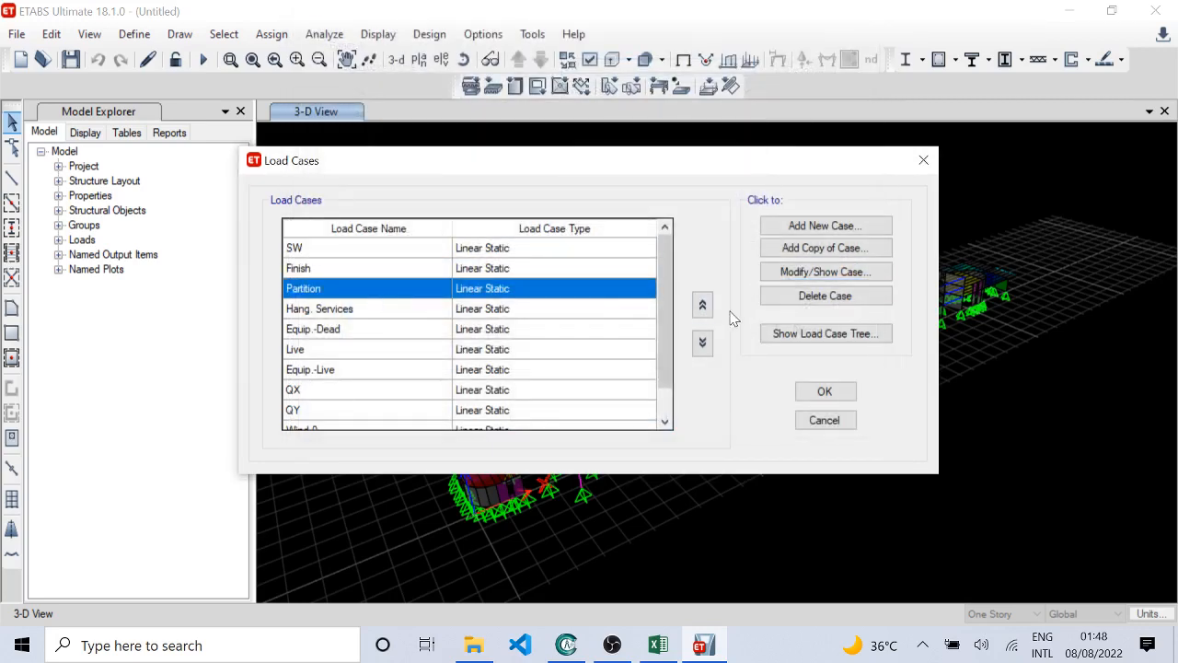
click(369, 330)
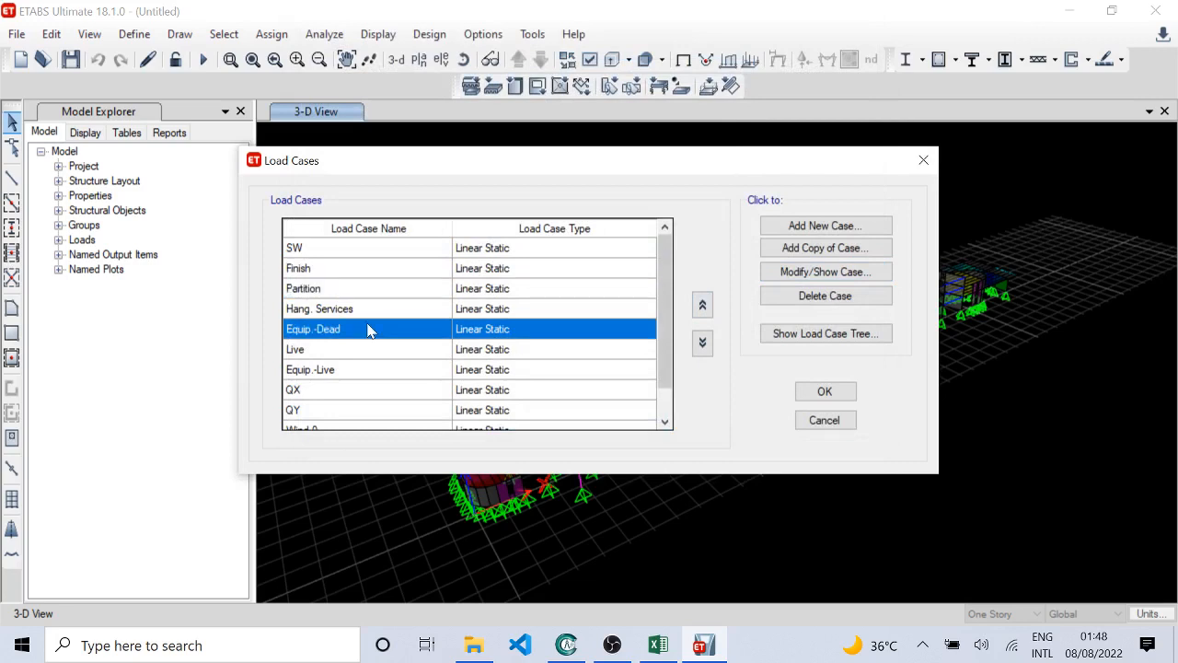
click(374, 353)
click(372, 374)
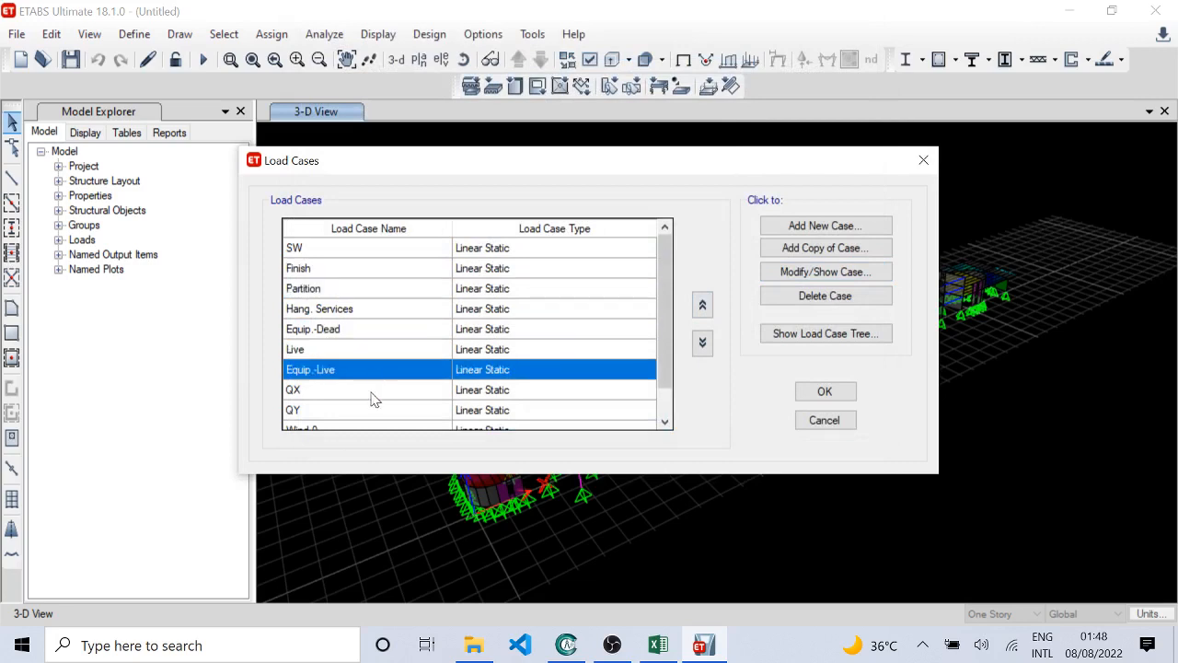
click(371, 394)
click(365, 408)
scroll(367, 405, down, 2)
click(342, 394)
click(355, 409)
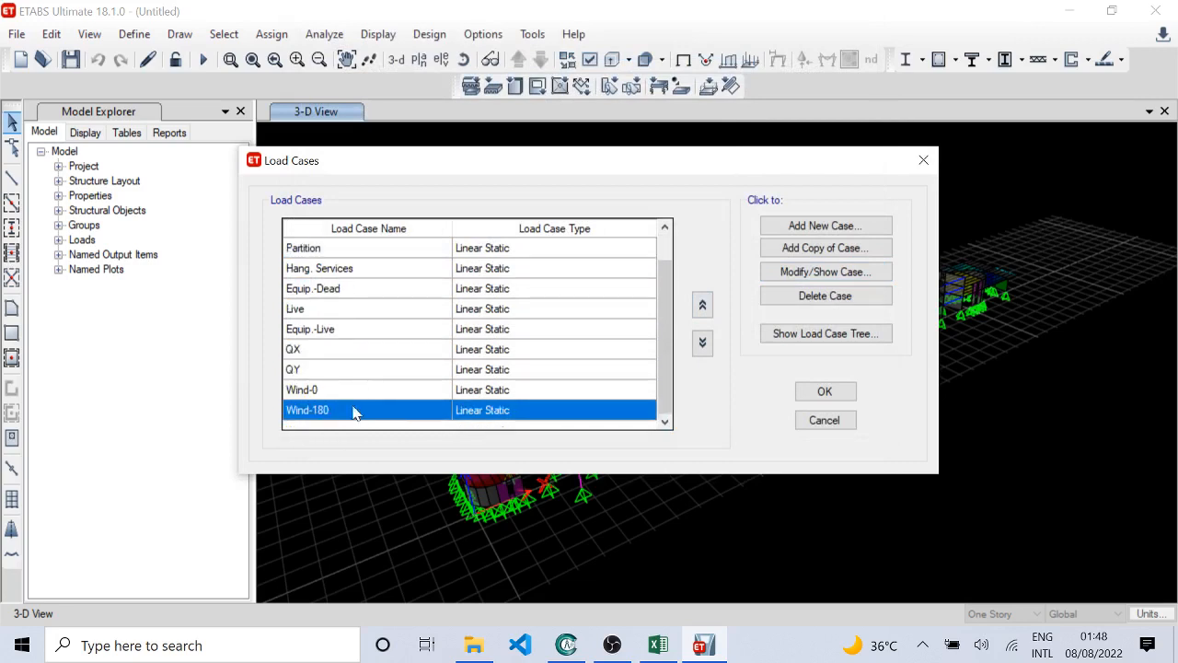
click(372, 369)
click(374, 329)
click(377, 269)
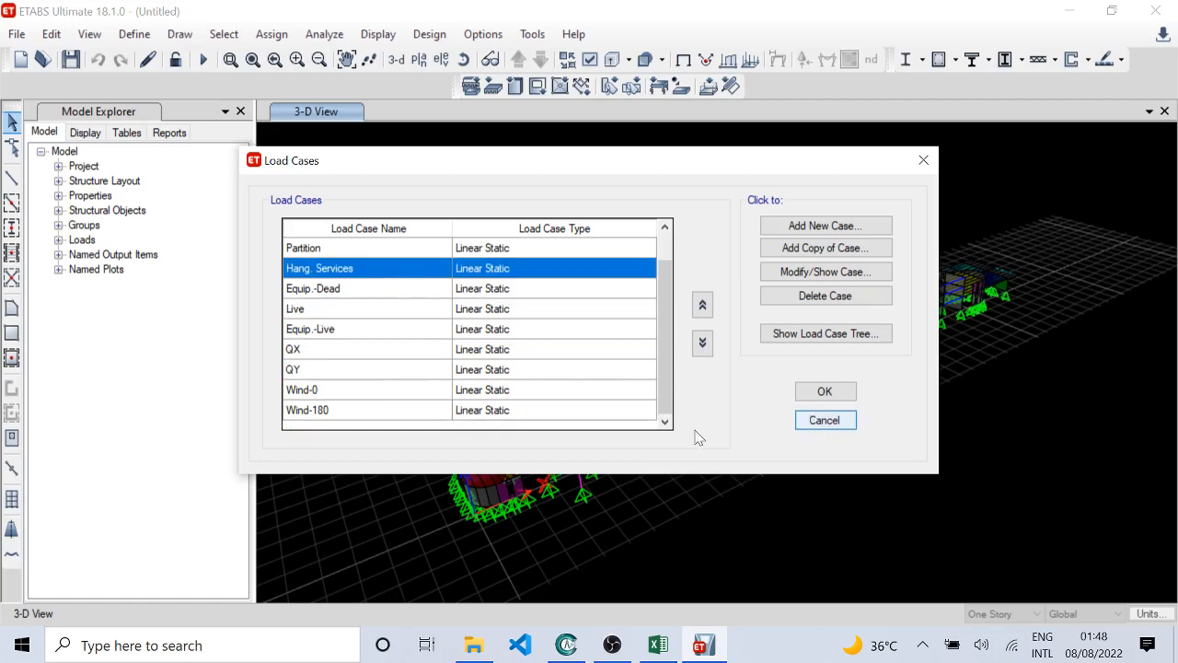
click(810, 423)
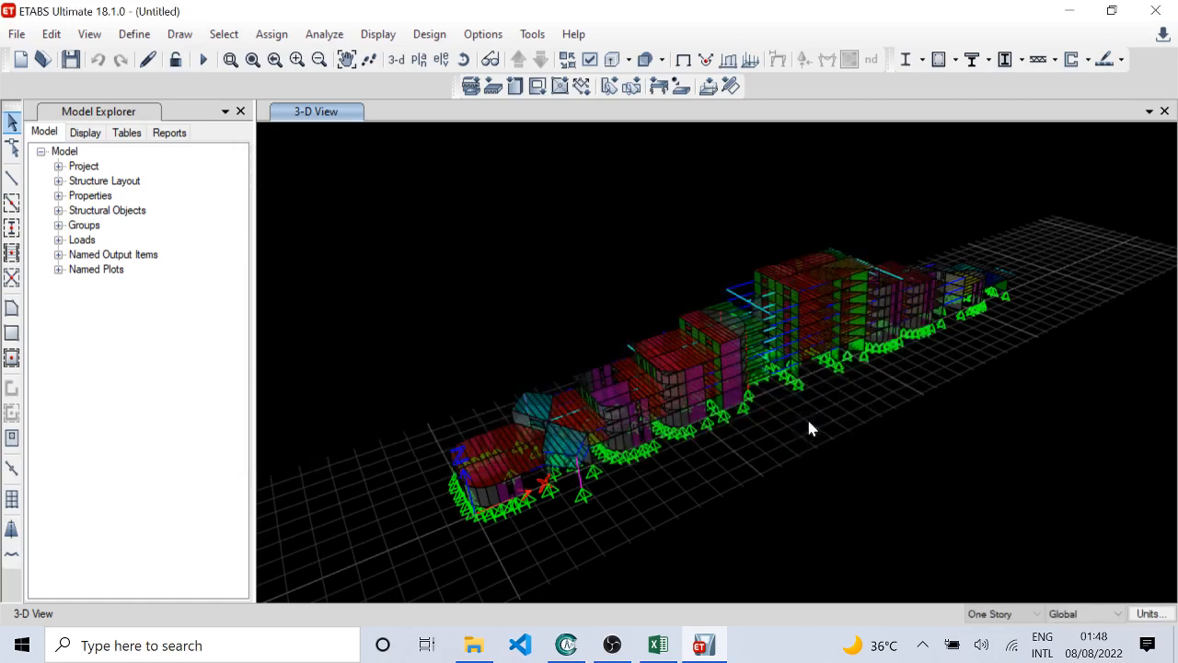
Step: Open the list of load combinations in the ETABS model and close it without changes
click(135, 34)
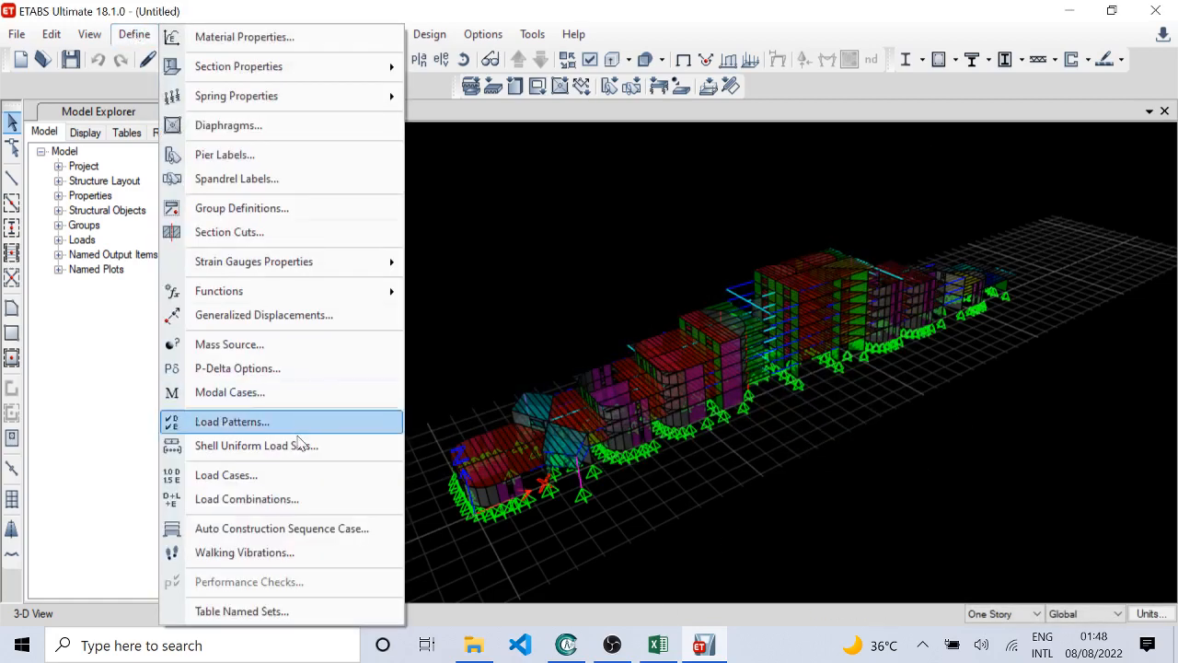
click(278, 498)
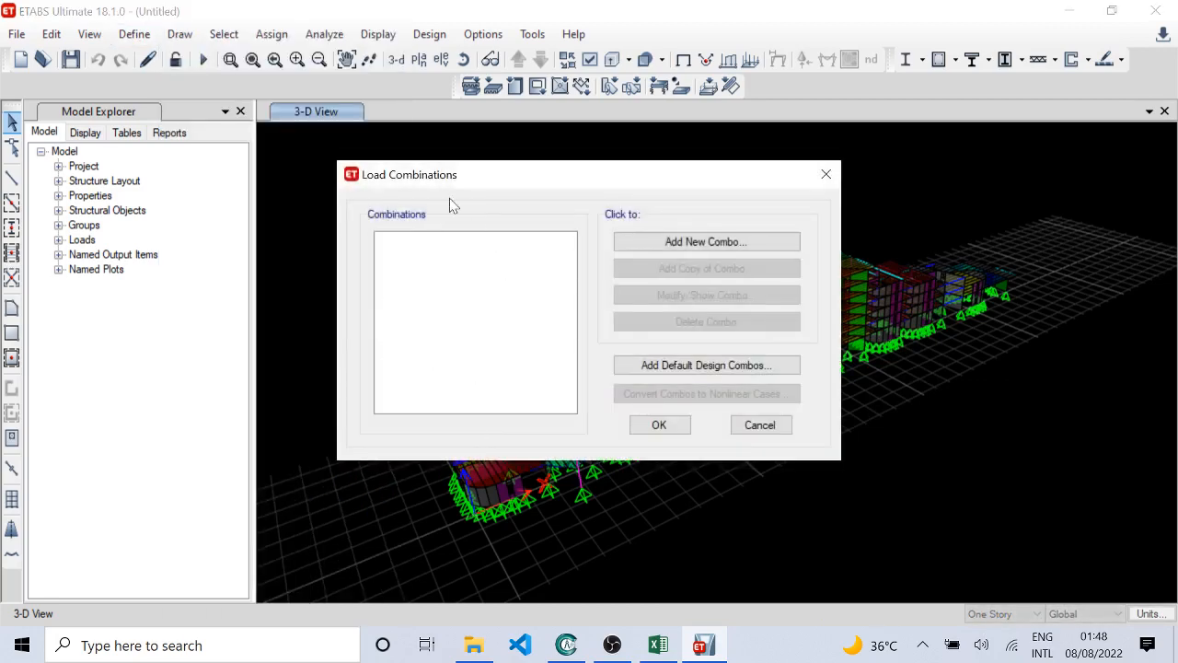
click(758, 427)
Step: Switch to the Excel workbook, review the Load Combination sheet's names, types, scale factors and cases, and return to the Control Sheet
click(657, 644)
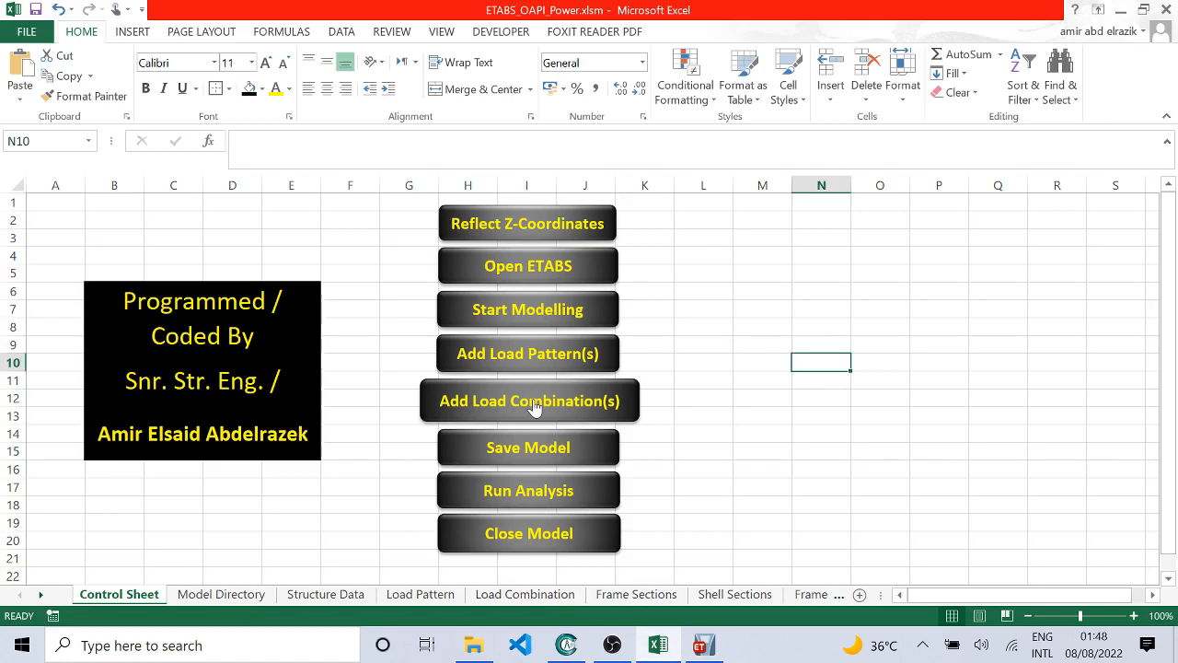
click(325, 594)
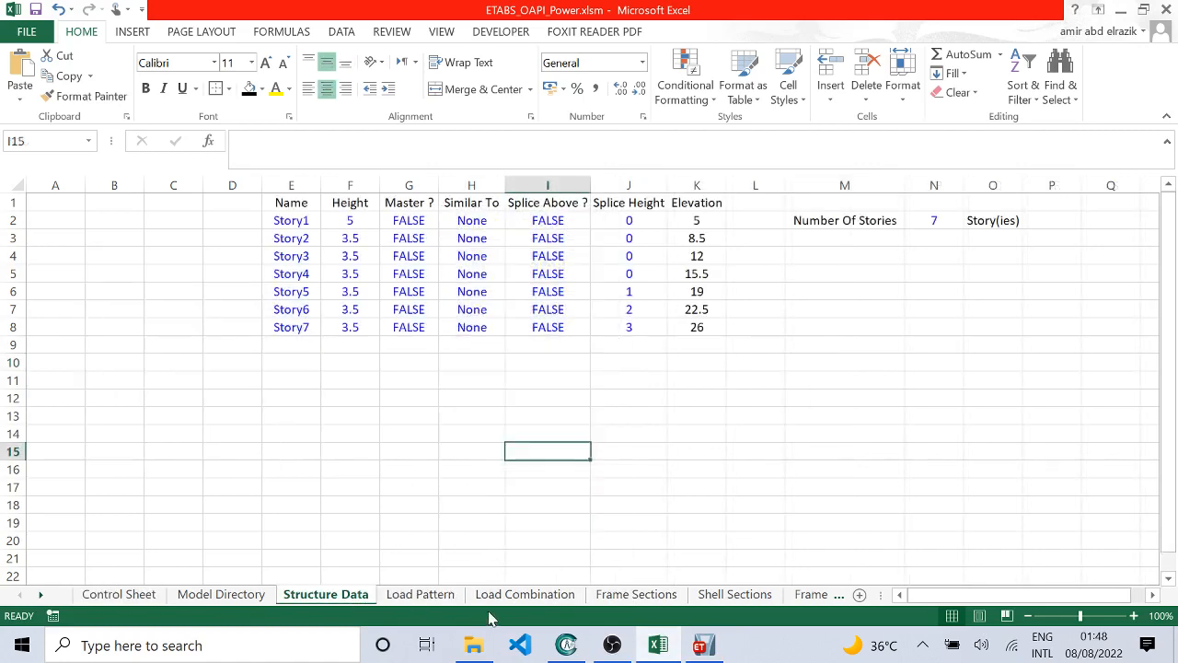
click(525, 593)
scroll(455, 460, down, 1)
scroll(460, 487, up, 1)
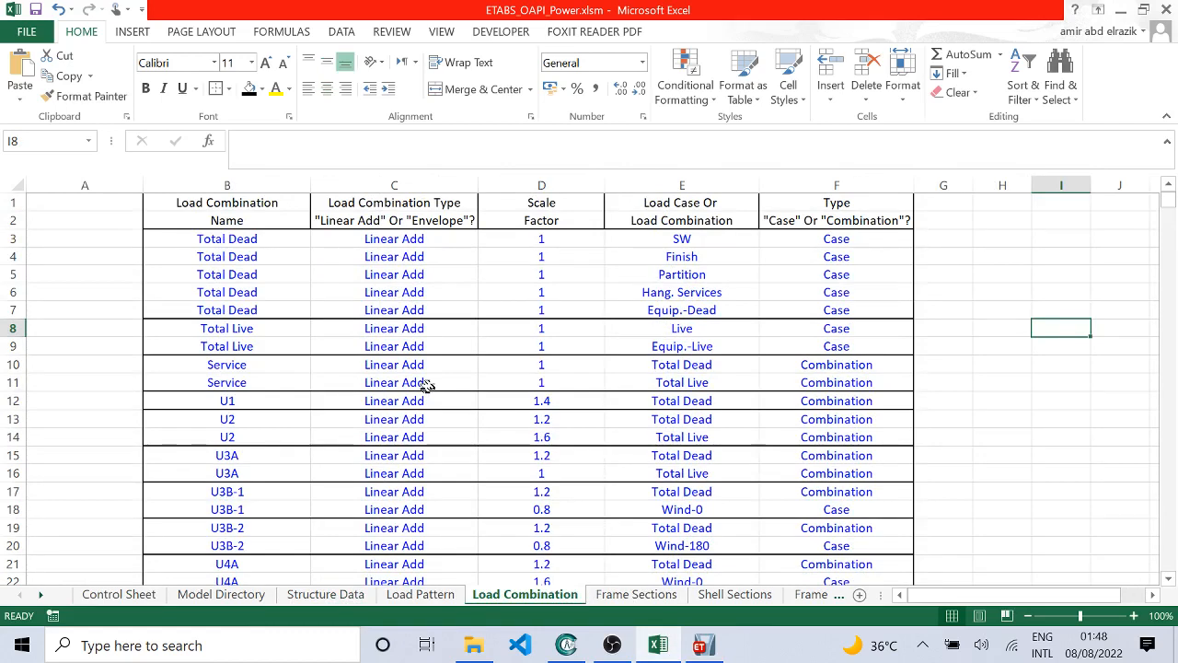
click(124, 594)
click(722, 404)
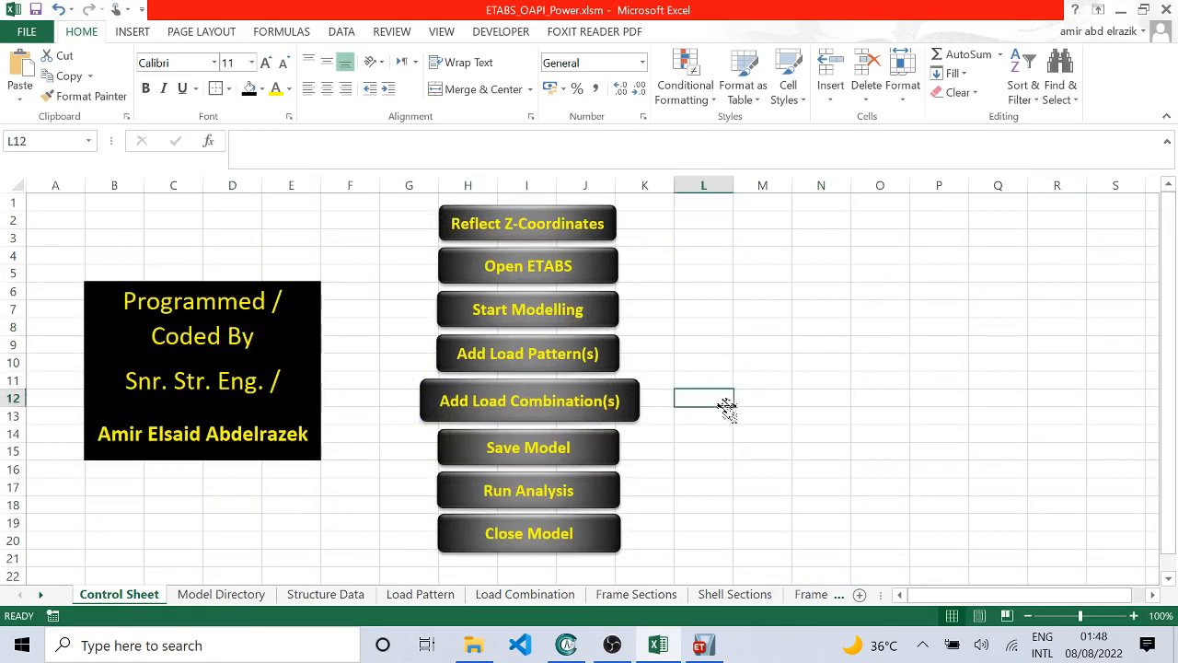
Step: Switch to ETABS, recheck which load combinations are defined, and cancel out of the list
click(543, 402)
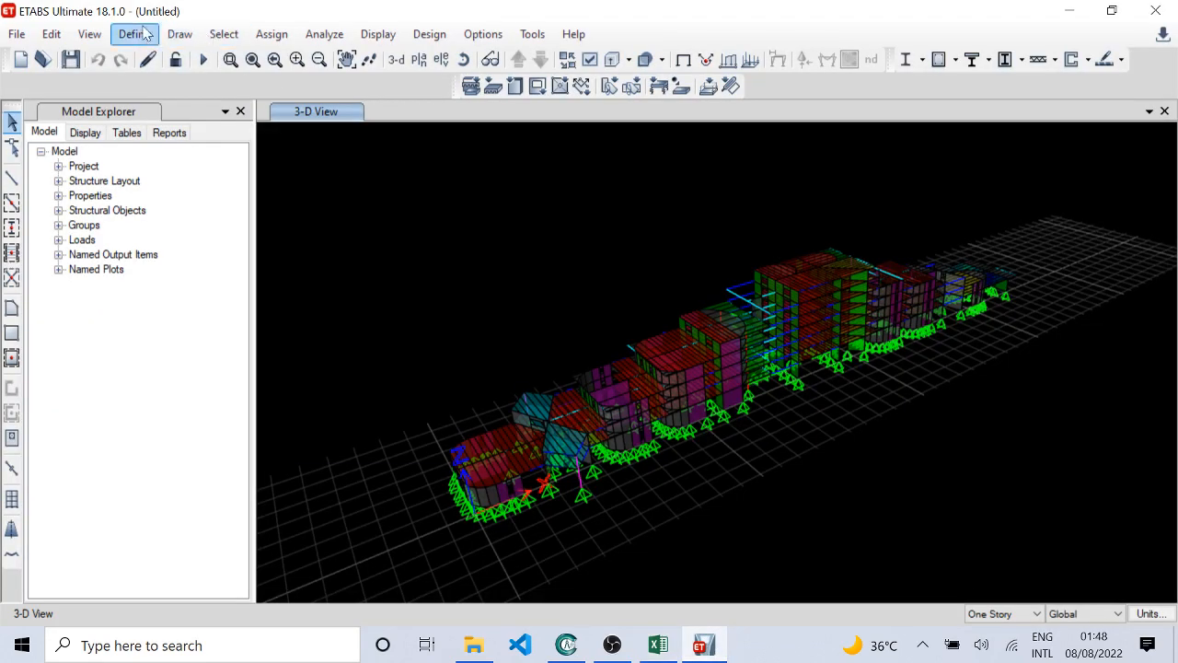
click(134, 34)
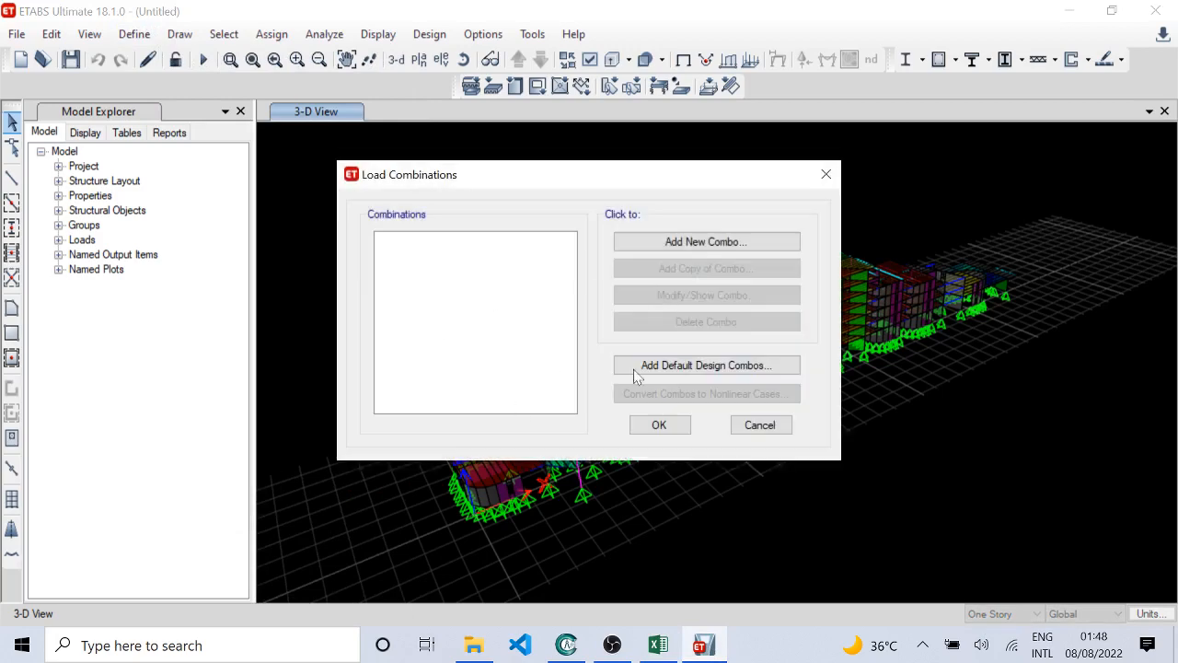
click(754, 422)
Step: Switch to the Excel workbook and run its Add Load Combination(s) macro to create the combinations in ETABS
click(659, 645)
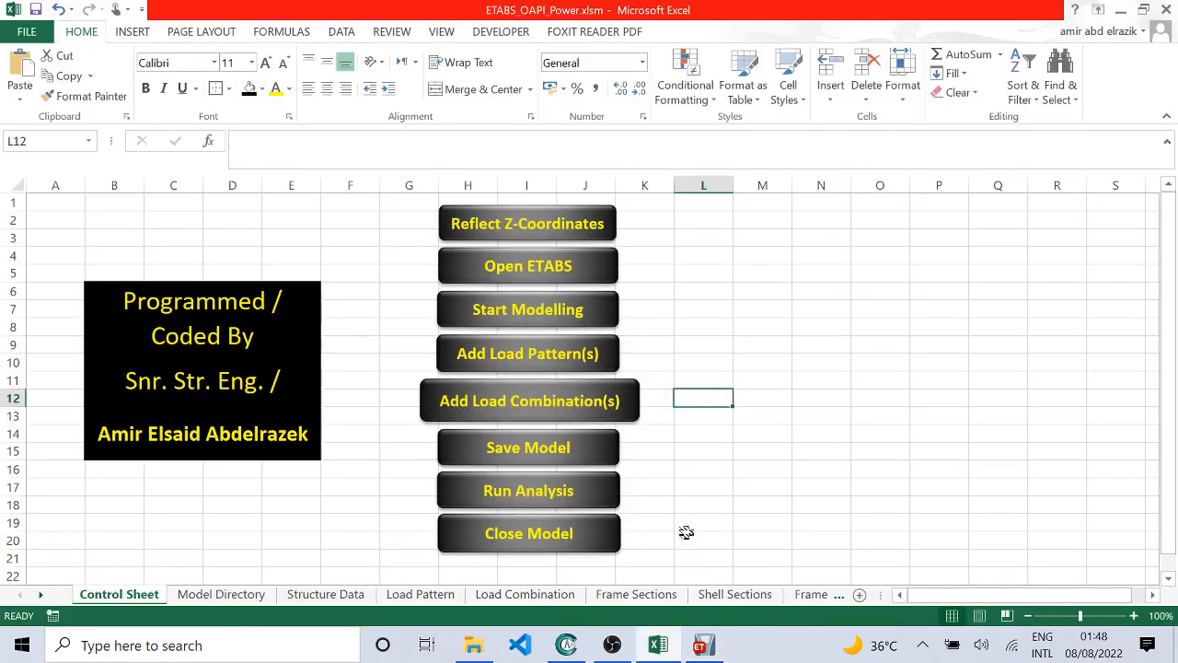
click(559, 402)
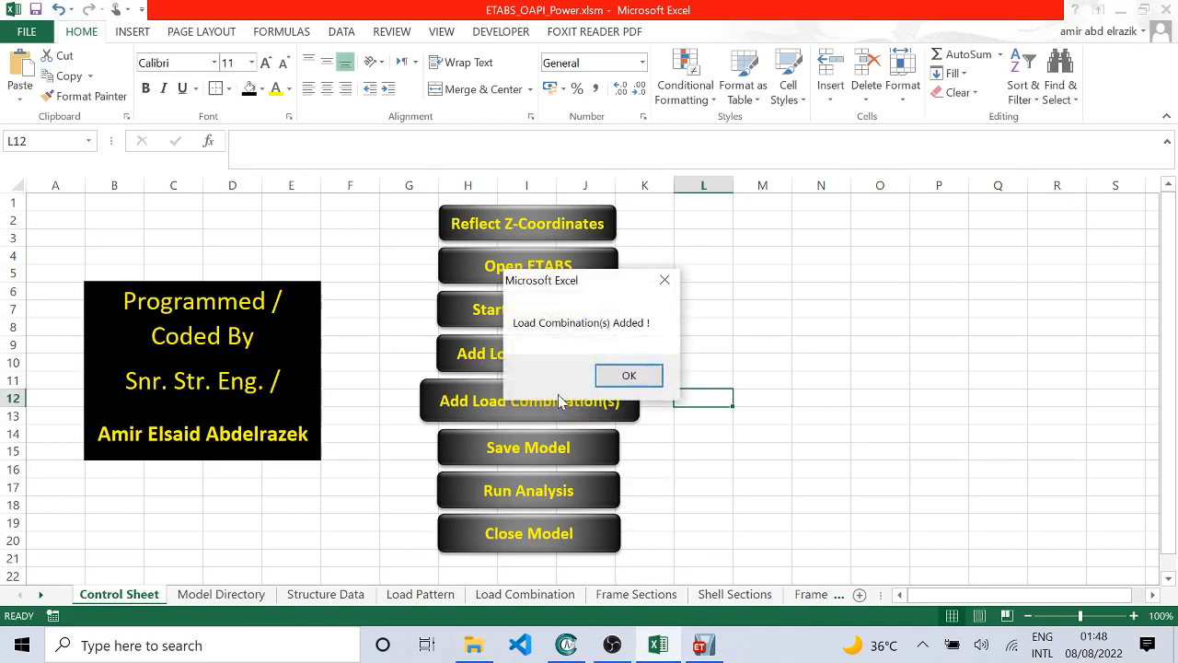
click(643, 375)
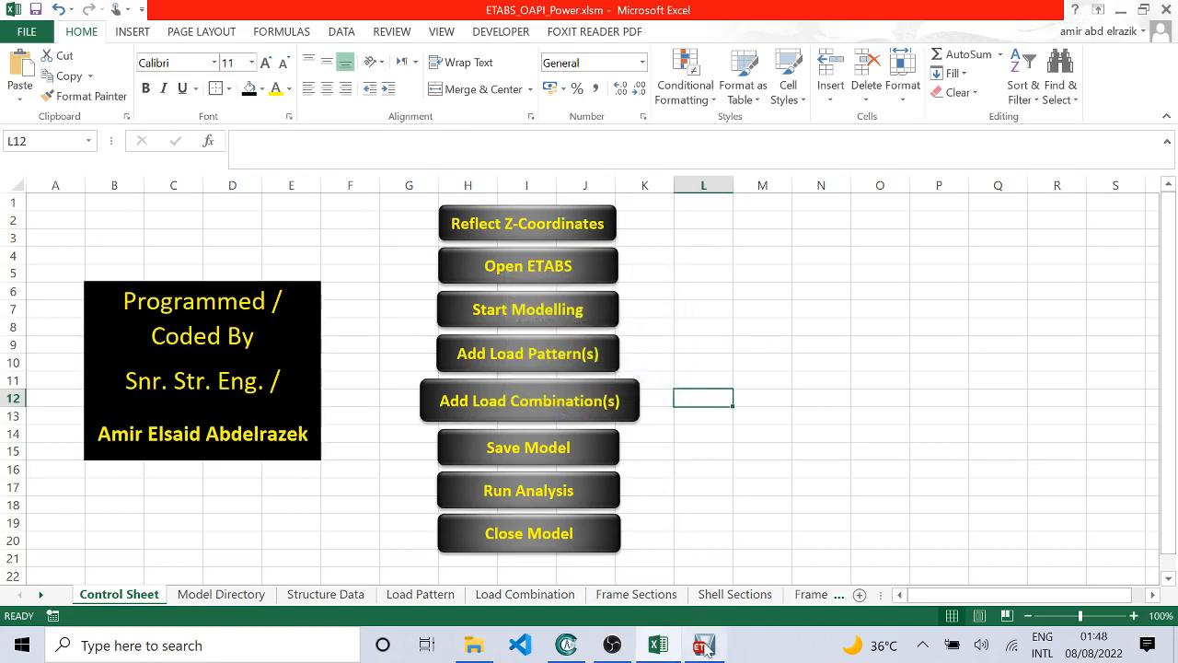
Step: Switch to ETABS, open the list of load combinations and inspect the type and definition of combination S1
click(134, 34)
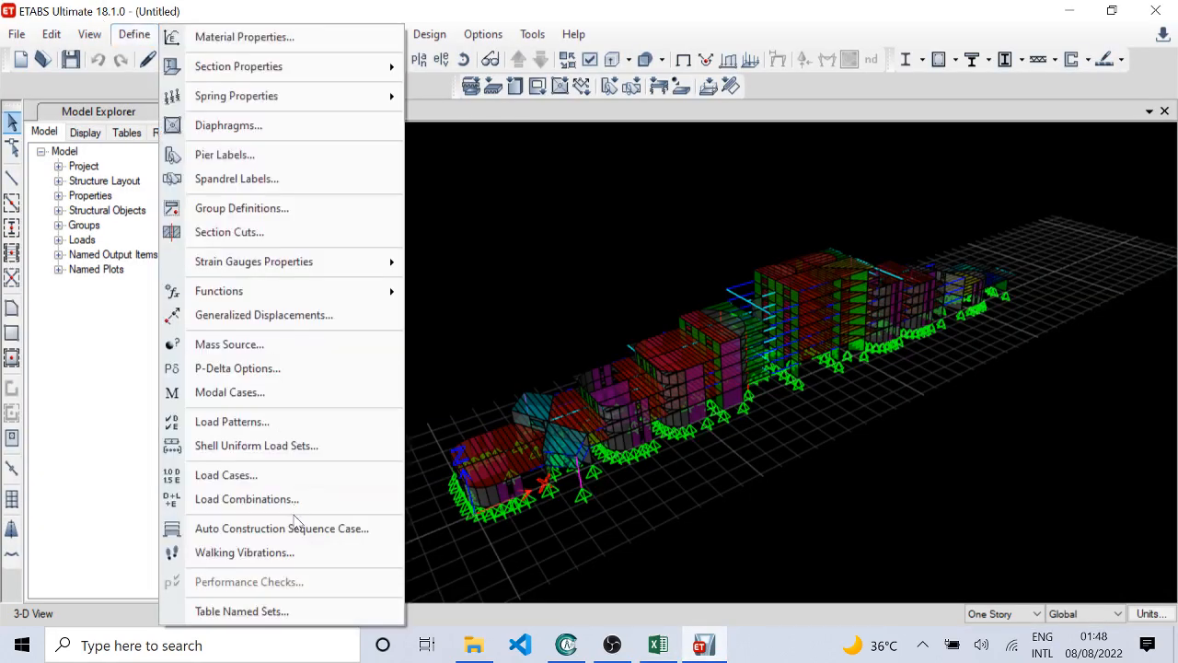
click(266, 494)
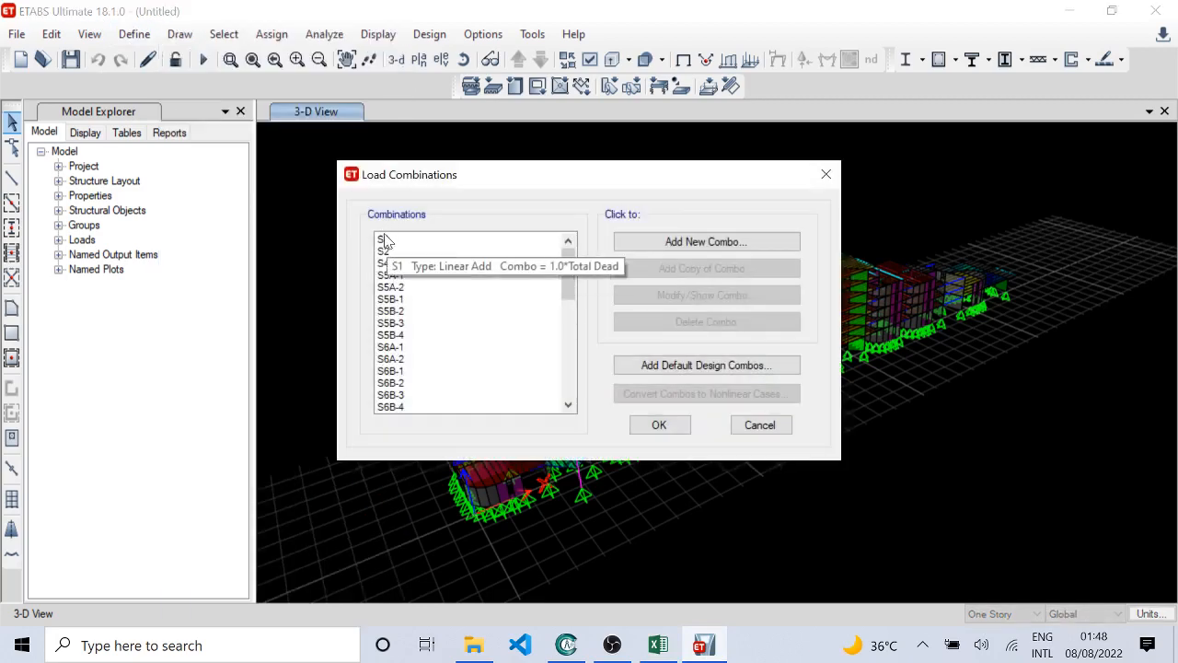
mouse_move(388, 241)
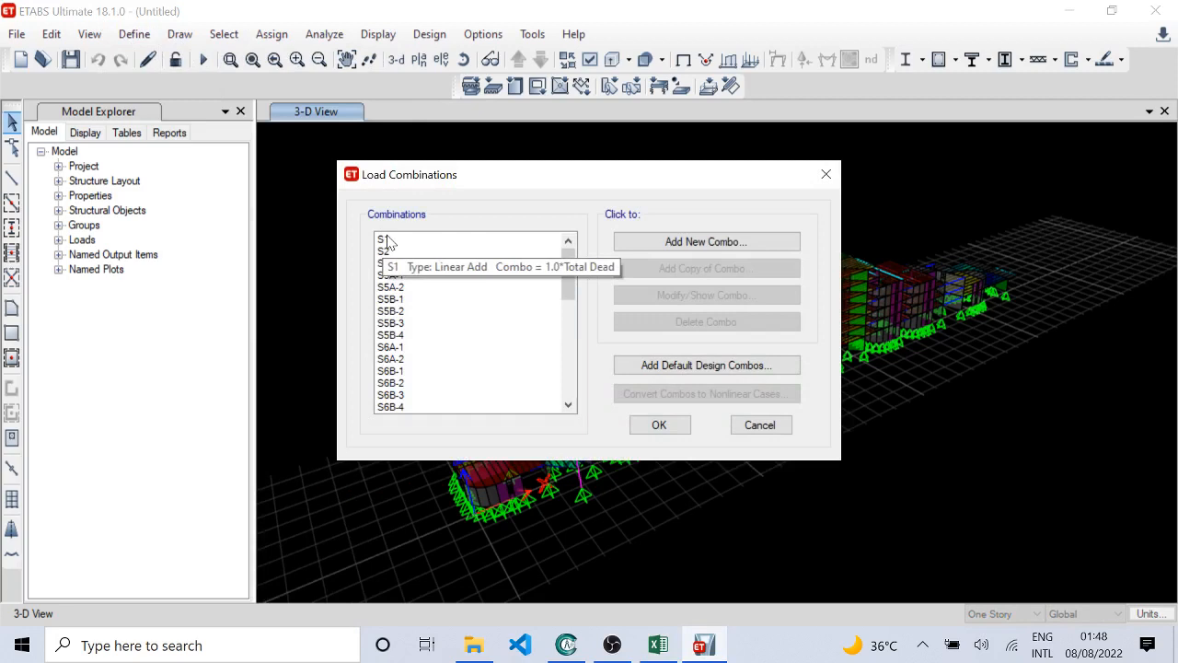
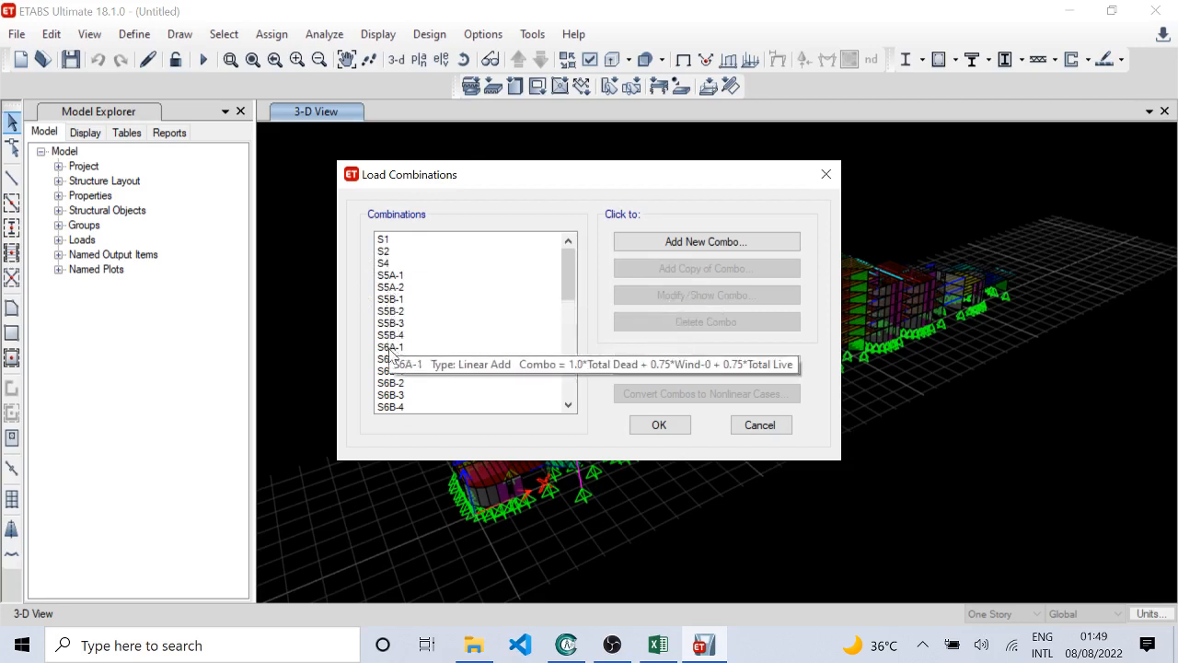
Step: Look through the combination list down to SER. ENV., inspect that combination's type and full list of loads, and cancel out of it
click(397, 406)
click(567, 406)
click(568, 406)
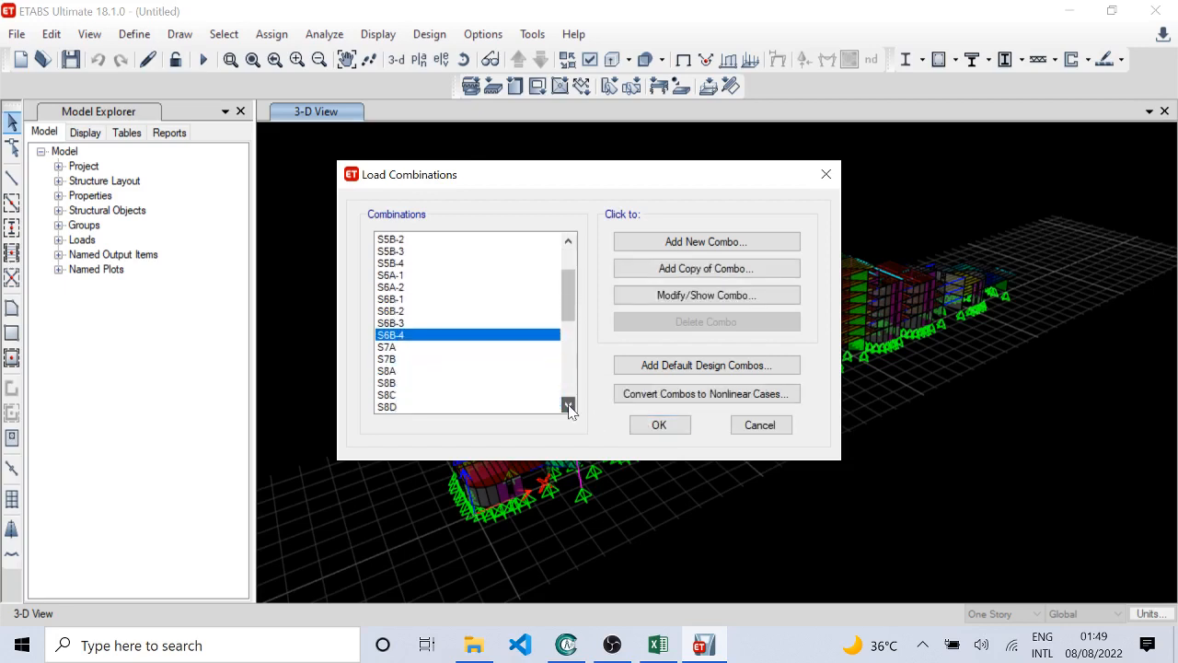
click(568, 406)
click(568, 406)
click(568, 406)
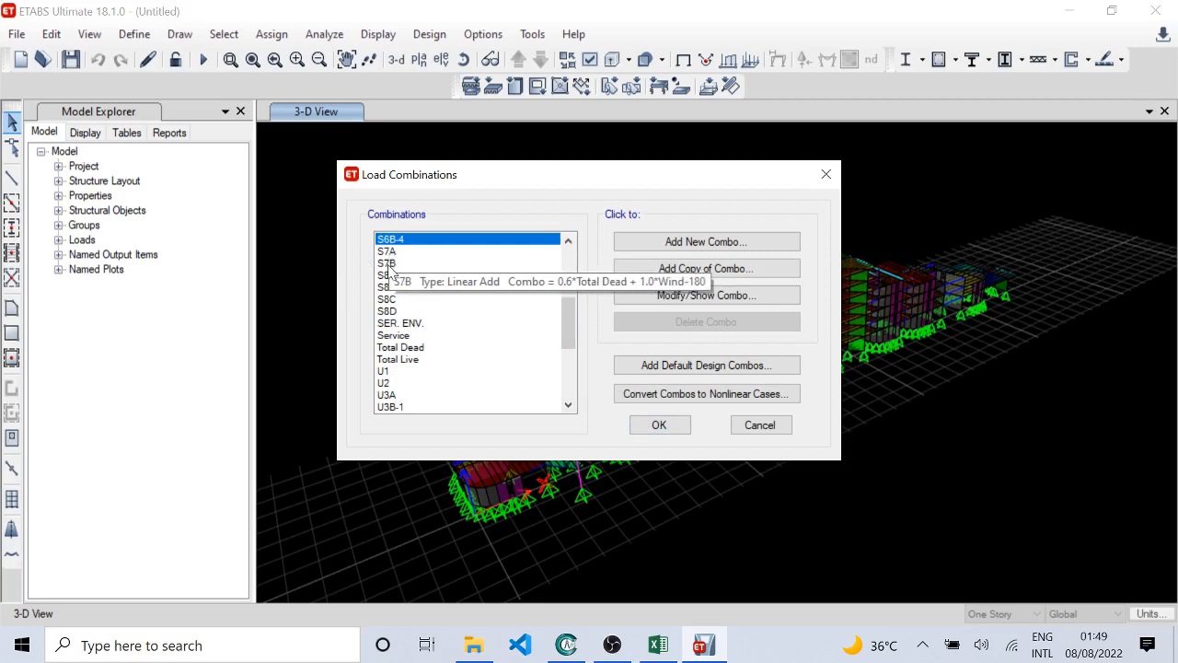
click(397, 323)
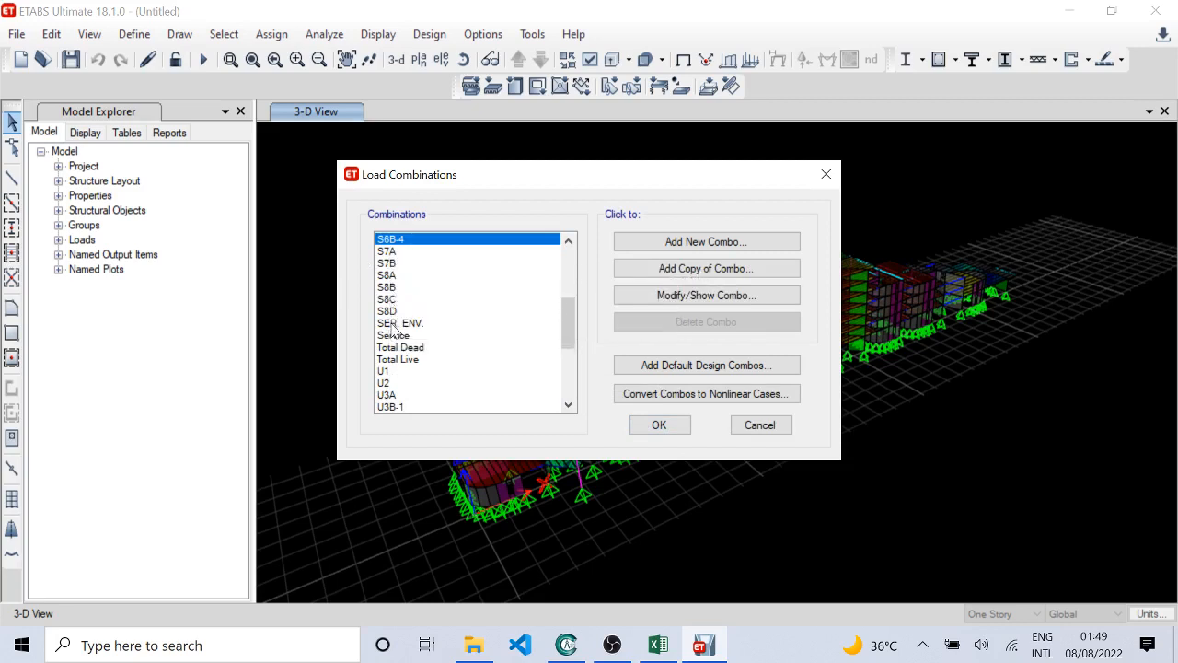
click(754, 297)
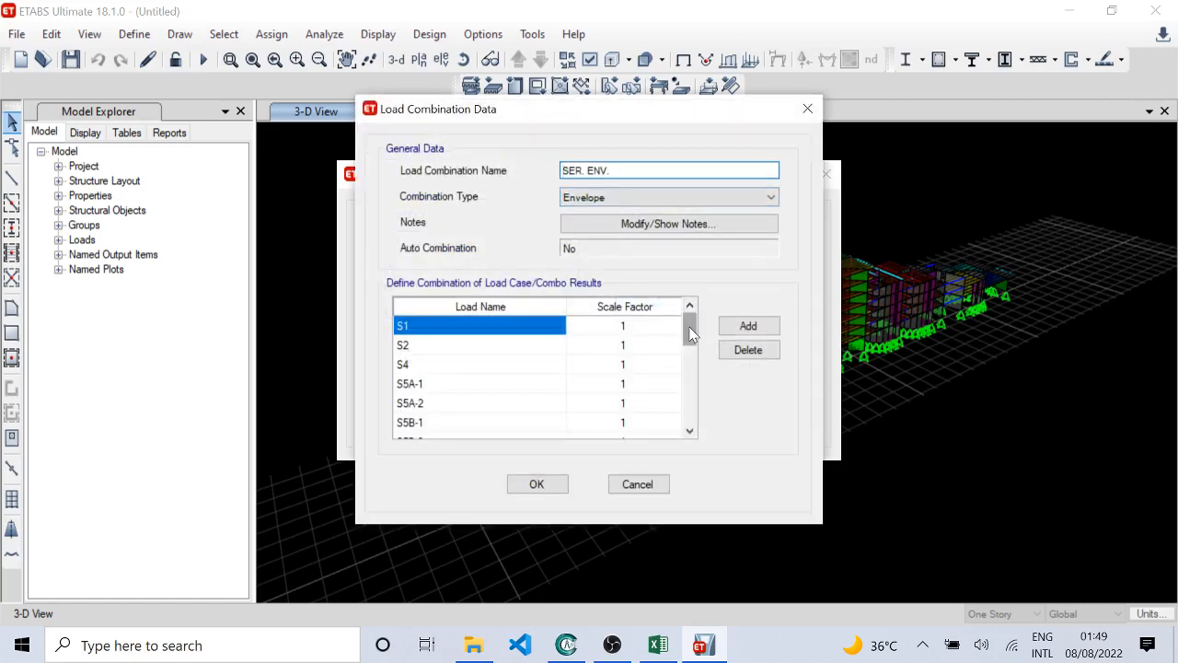
drag(691, 334, 690, 412)
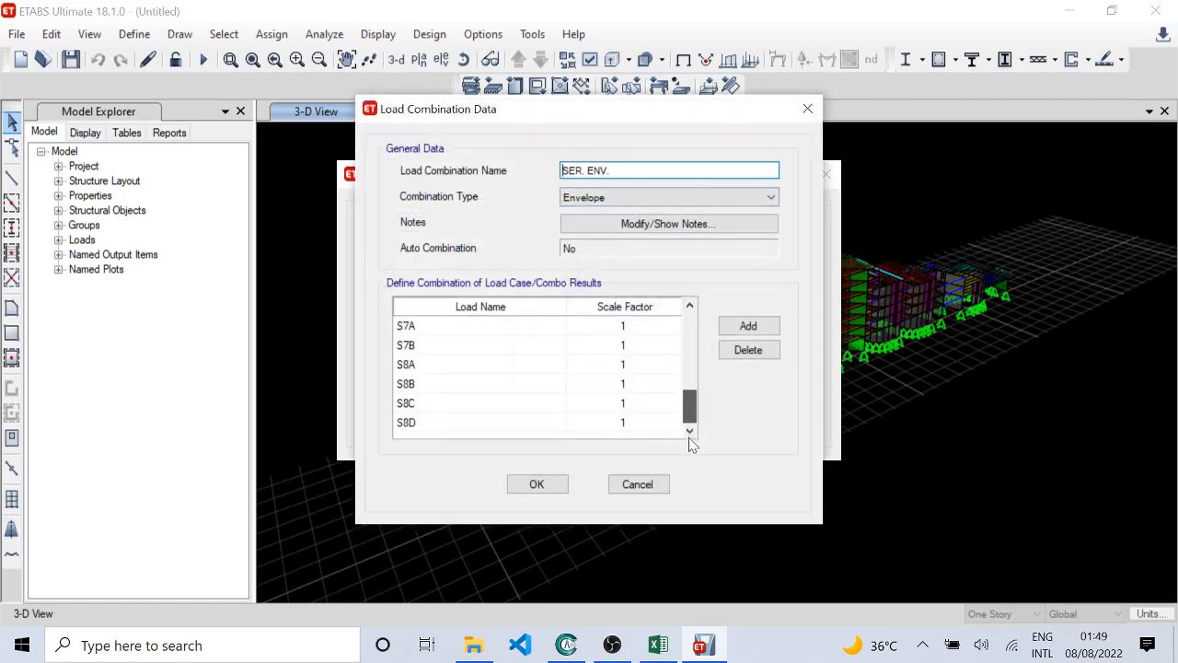
click(647, 485)
Step: Inspect the definition of load combination S7B and cancel out of it
click(507, 268)
click(723, 297)
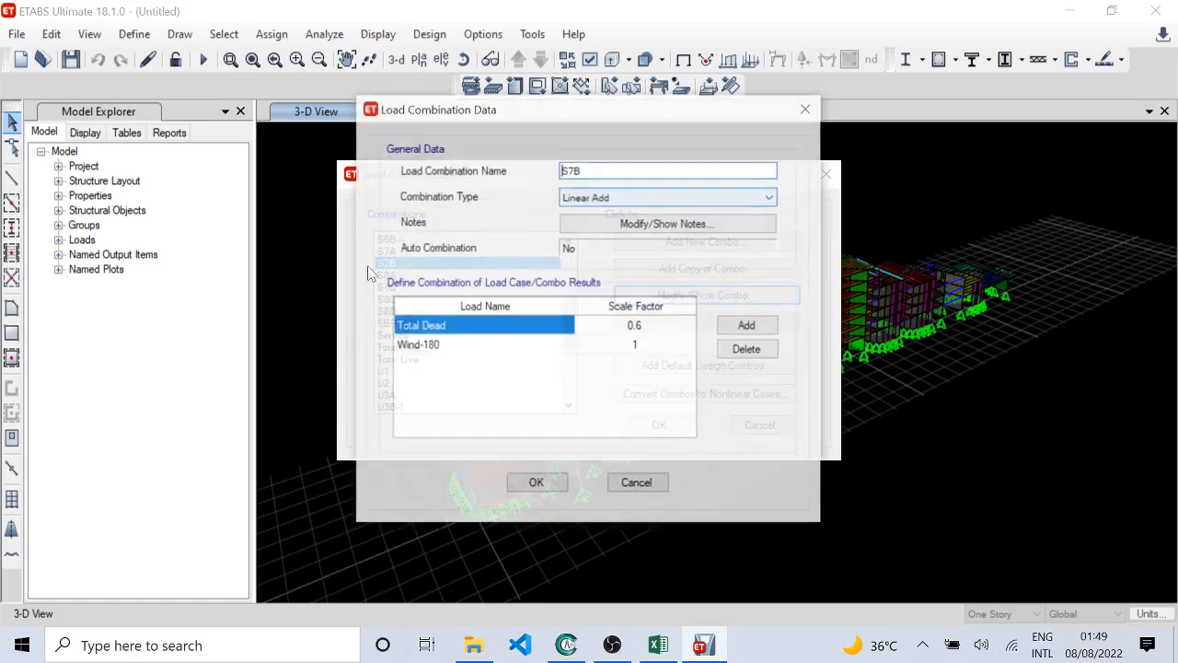
click(637, 484)
mouse_move(393, 267)
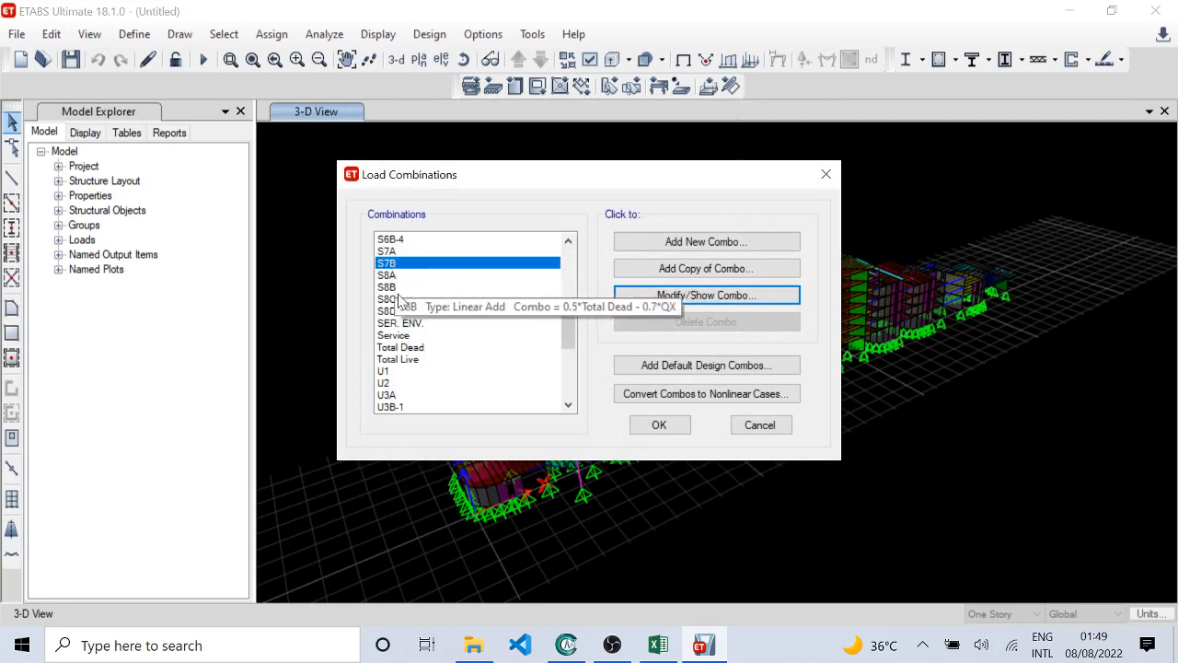
Step: Inspect the type, loads and scale factors of the Service combination and close it without changes
click(469, 335)
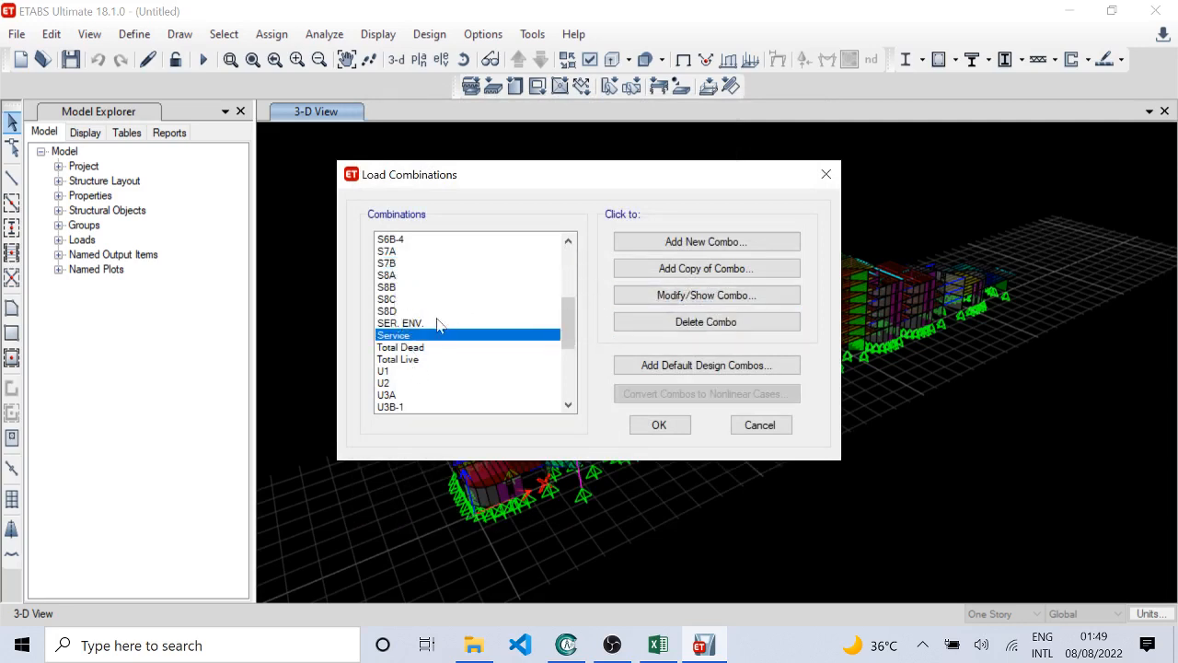
click(405, 347)
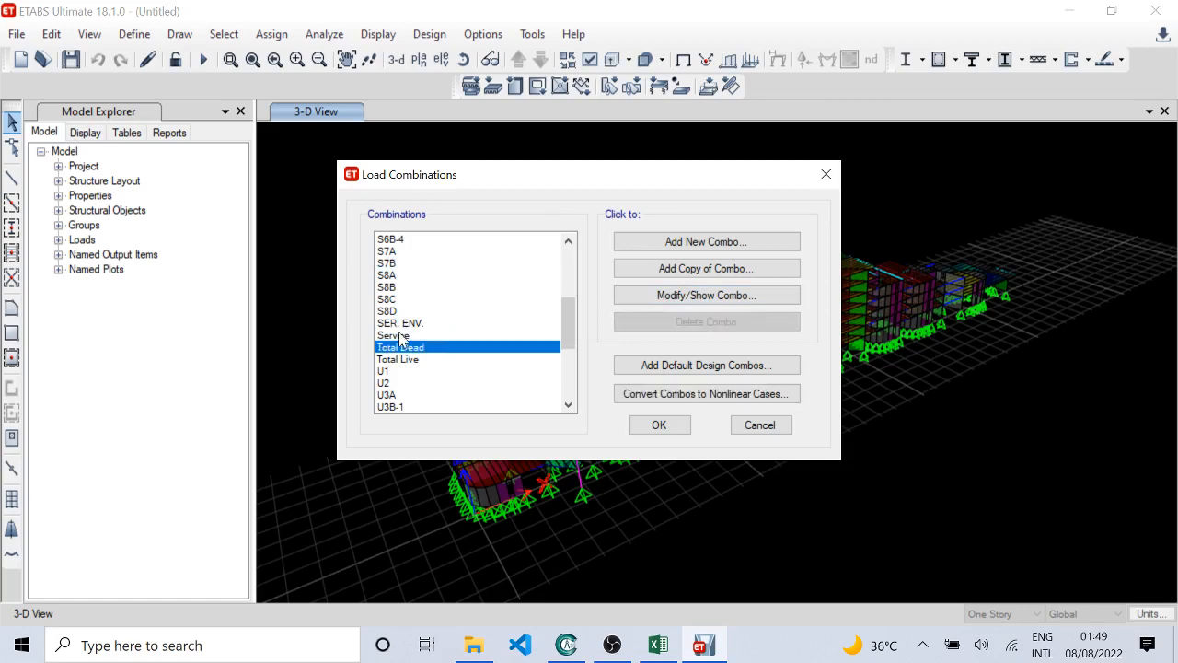
click(398, 335)
click(659, 299)
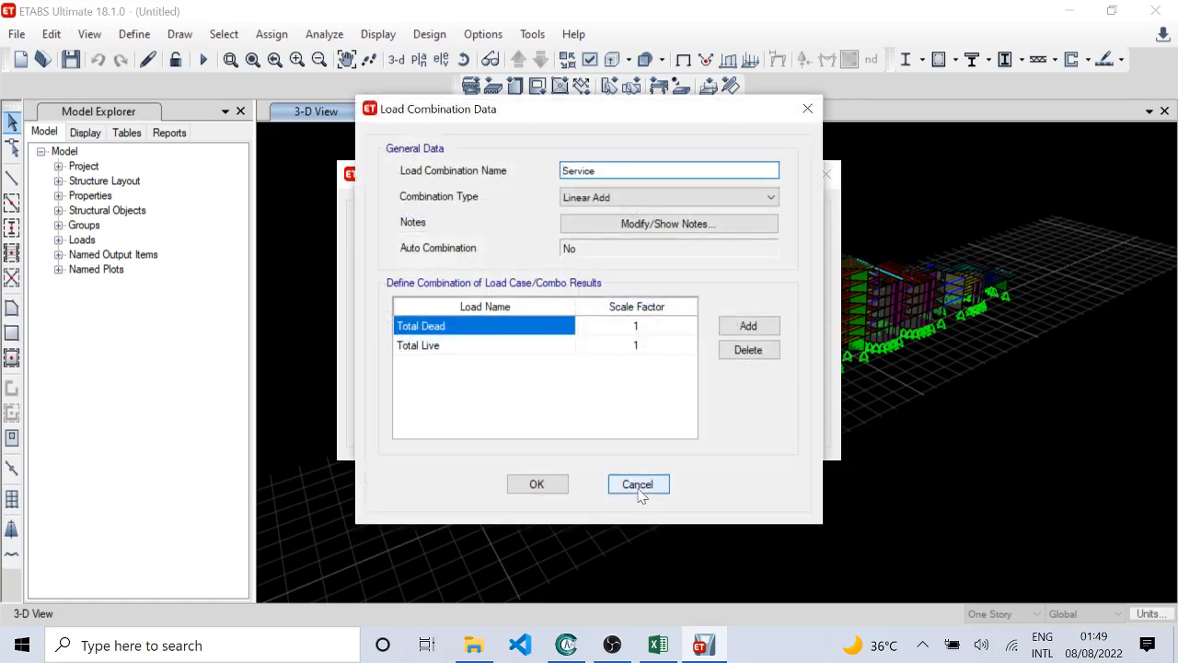
click(639, 488)
Step: Inspect the load cases and scale factors of the Total Dead and Total Live combinations, cancelling out of each
click(463, 359)
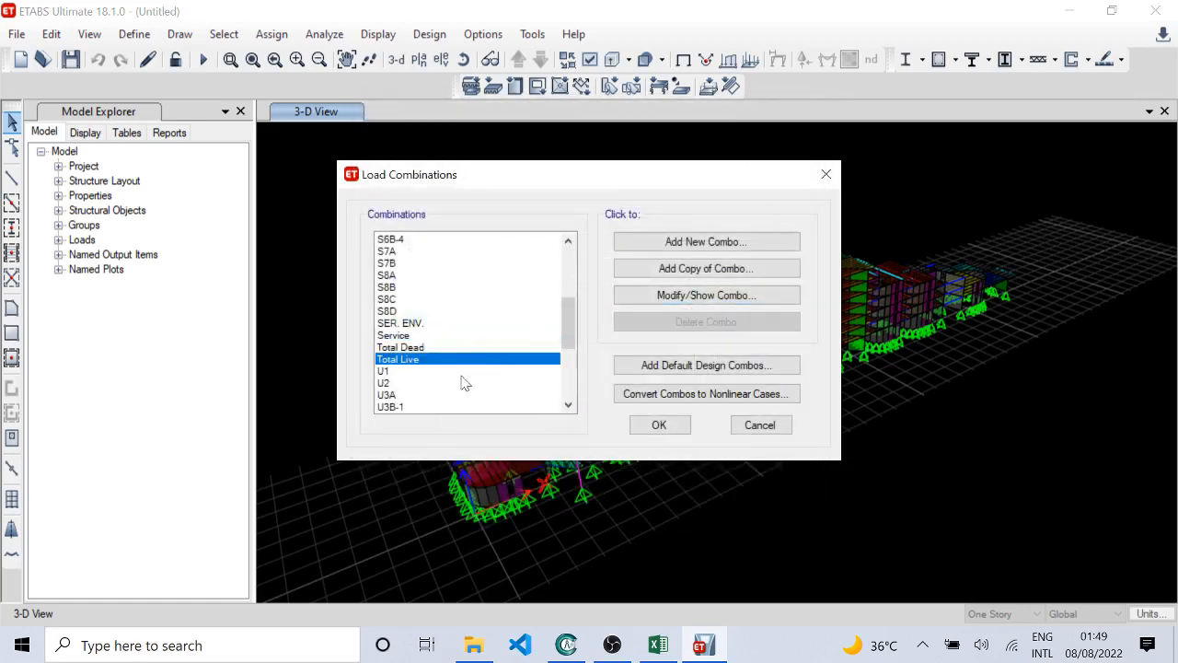
click(409, 347)
click(706, 294)
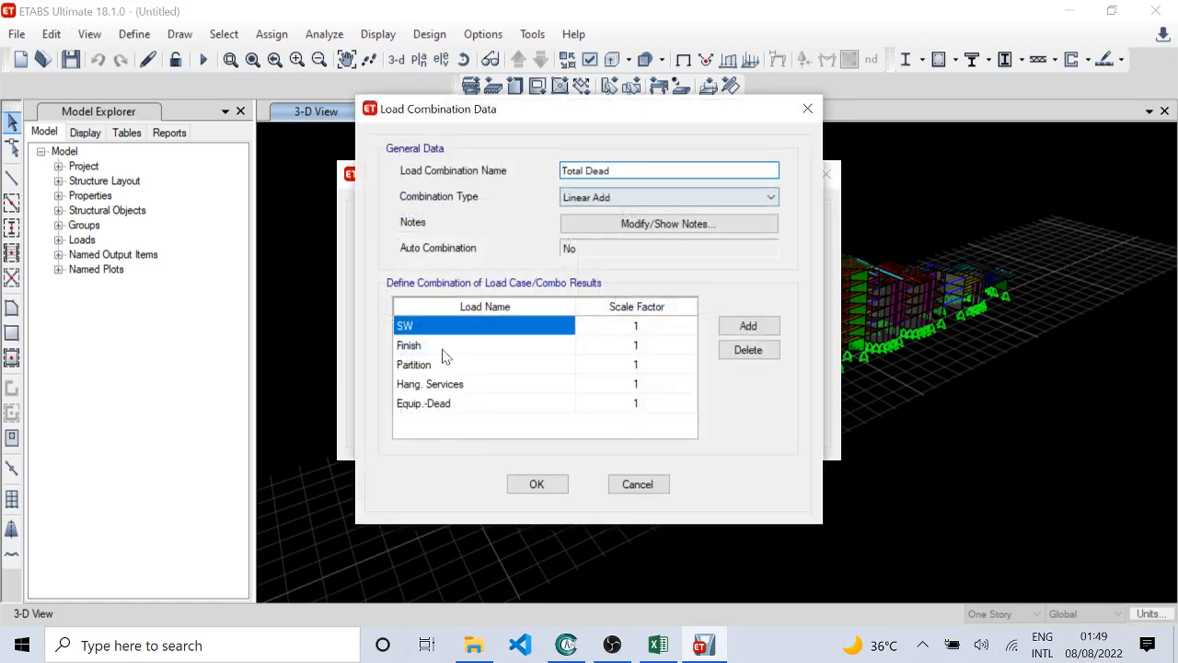
click(638, 484)
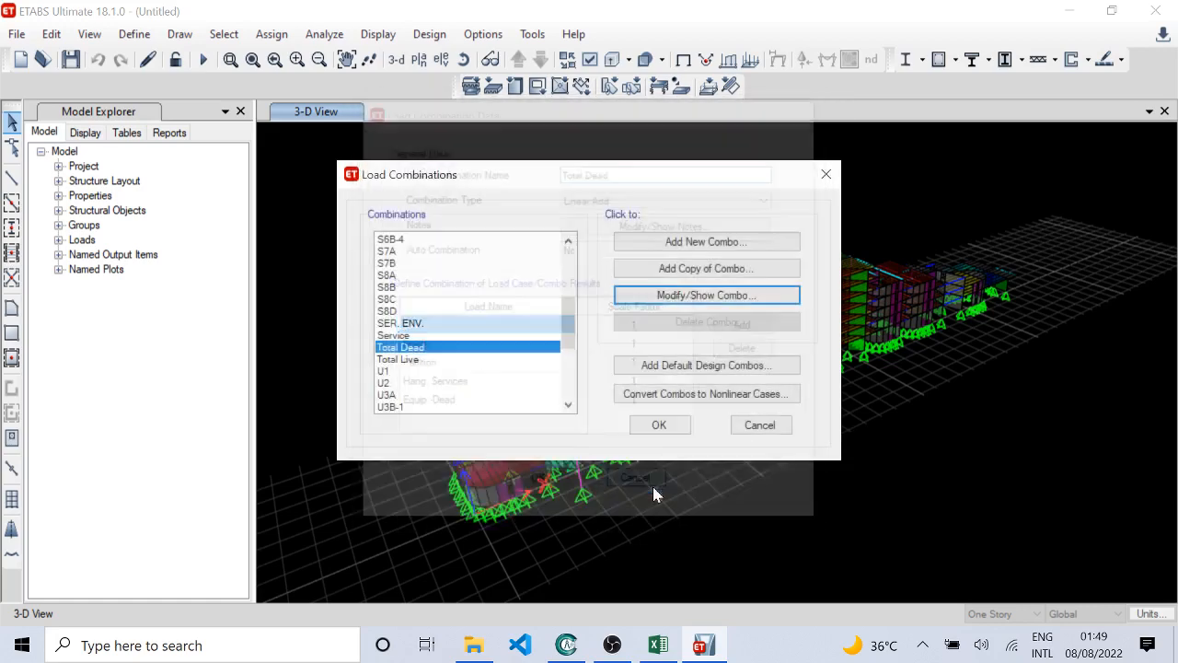
click(391, 360)
click(681, 294)
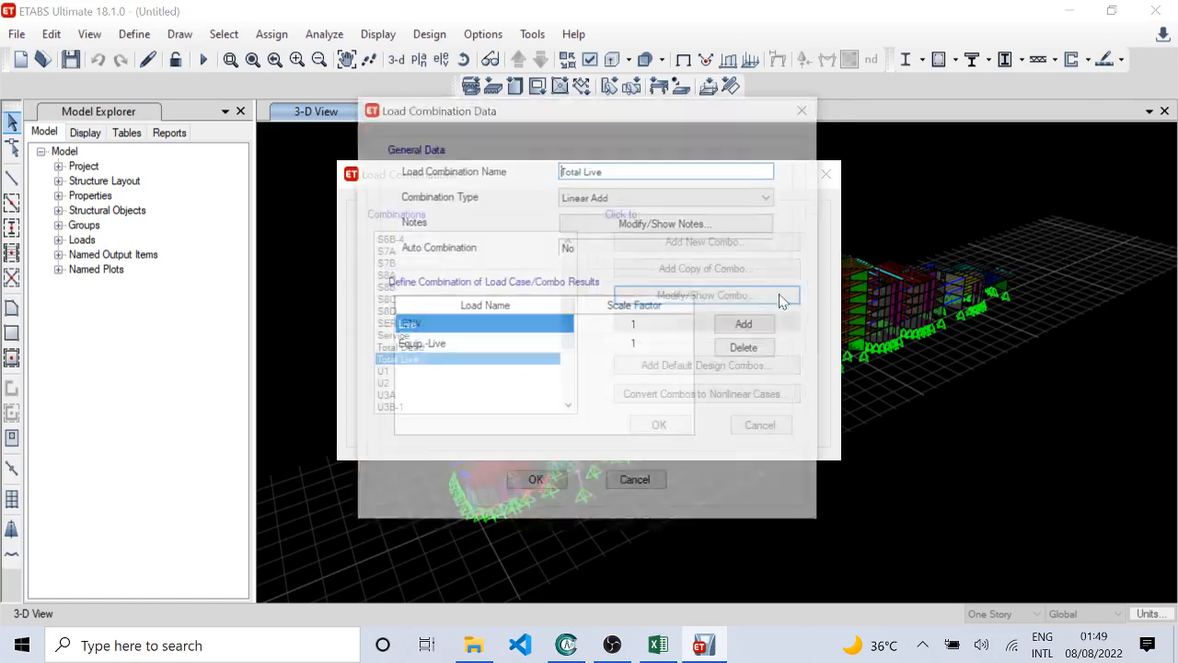
click(644, 480)
Step: Look through the ultimate combinations, inspect the loads and scale factors of U7B, and cancel out of it
scroll(473, 328, down, 3)
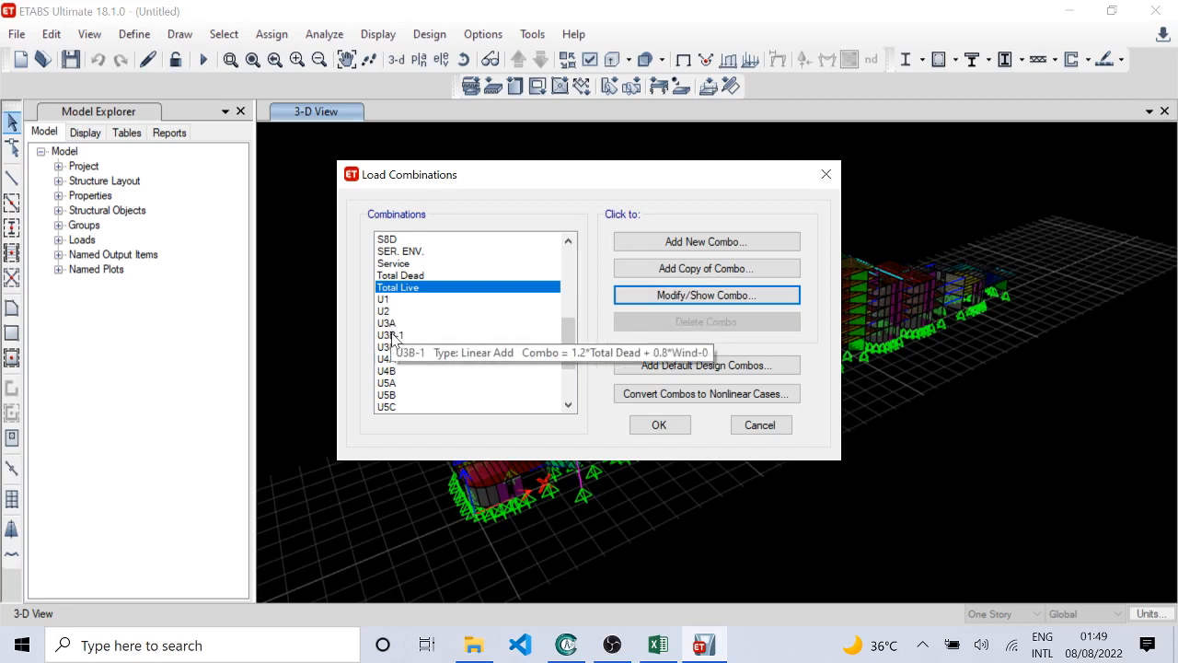
click(387, 406)
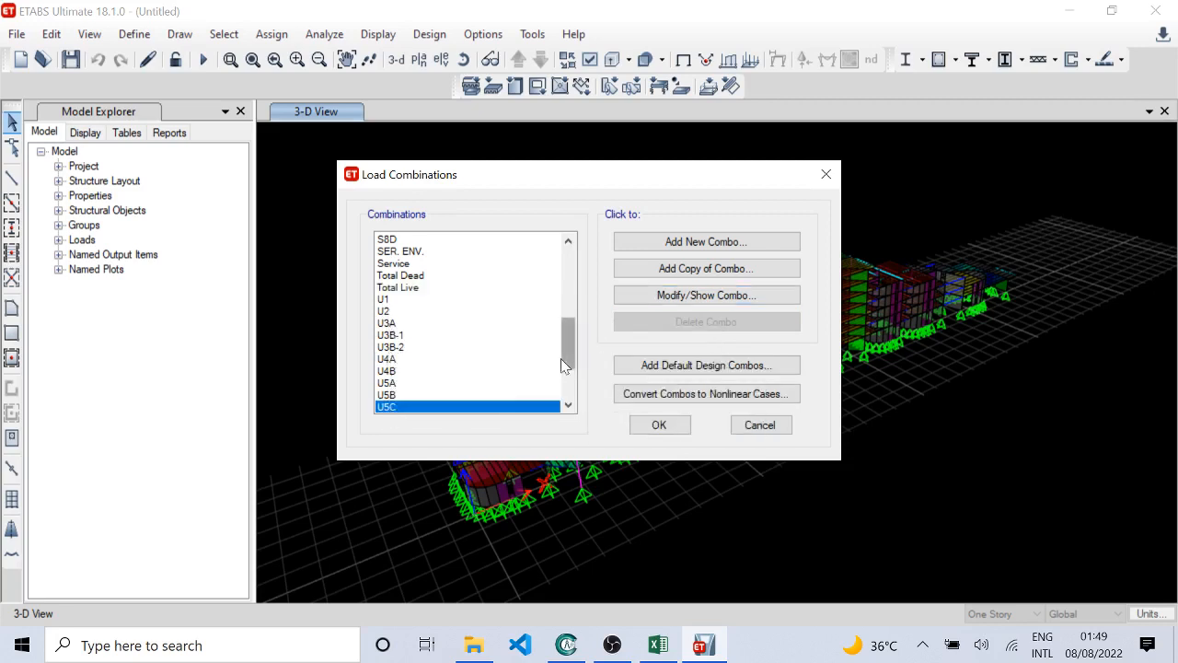
drag(567, 363, 568, 400)
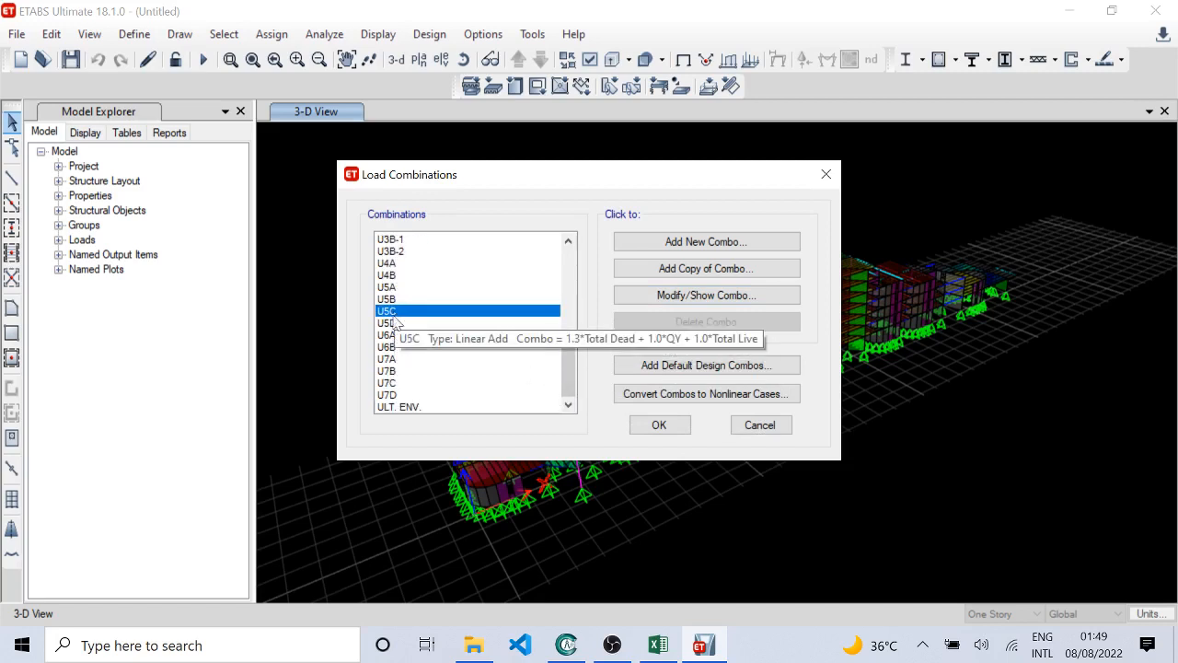
click(388, 371)
click(667, 301)
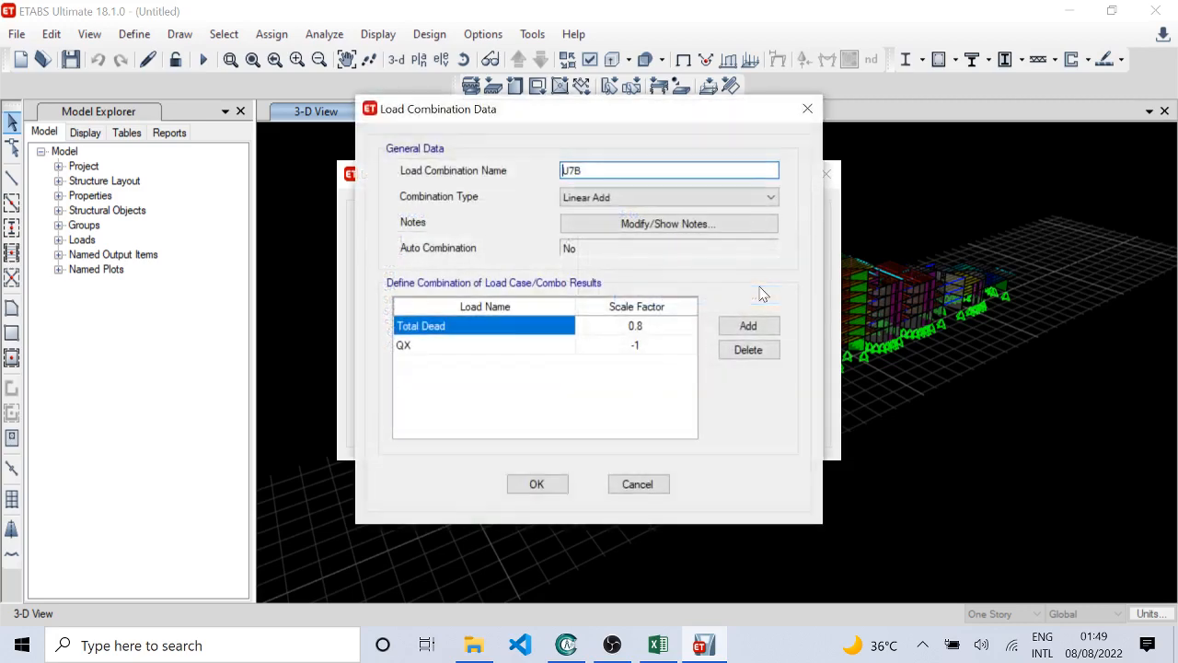
click(633, 481)
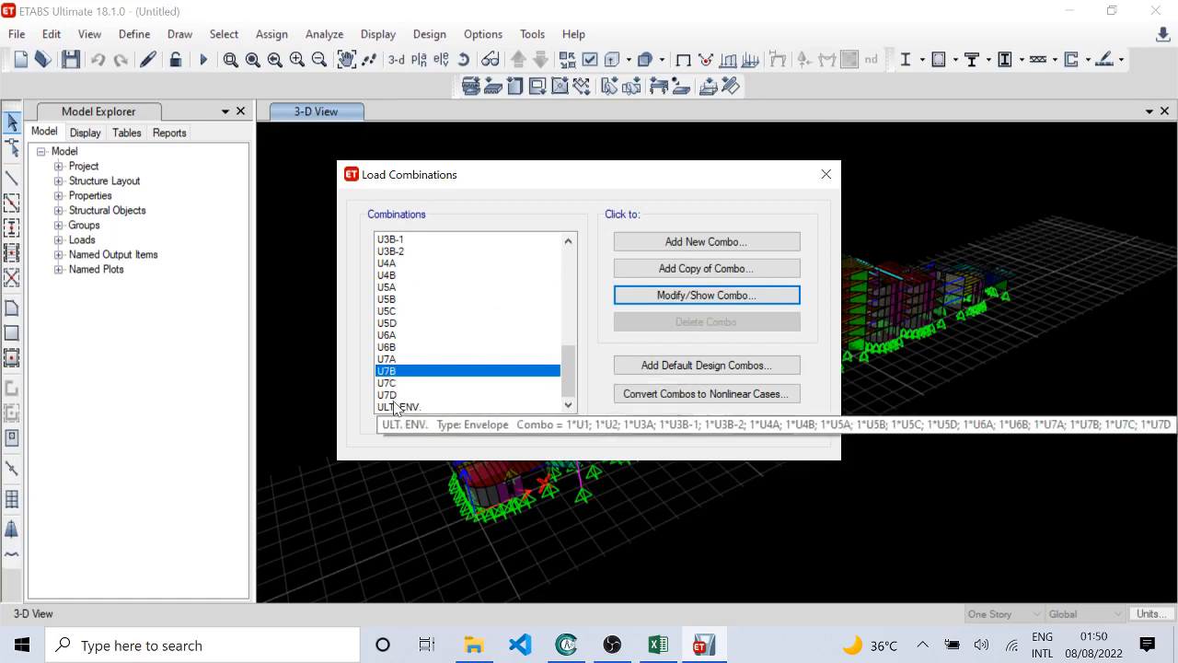
Step: Inspect the ULT. ENV. combination's type and included combinations, and close the load combination list without changes
click(396, 407)
click(641, 296)
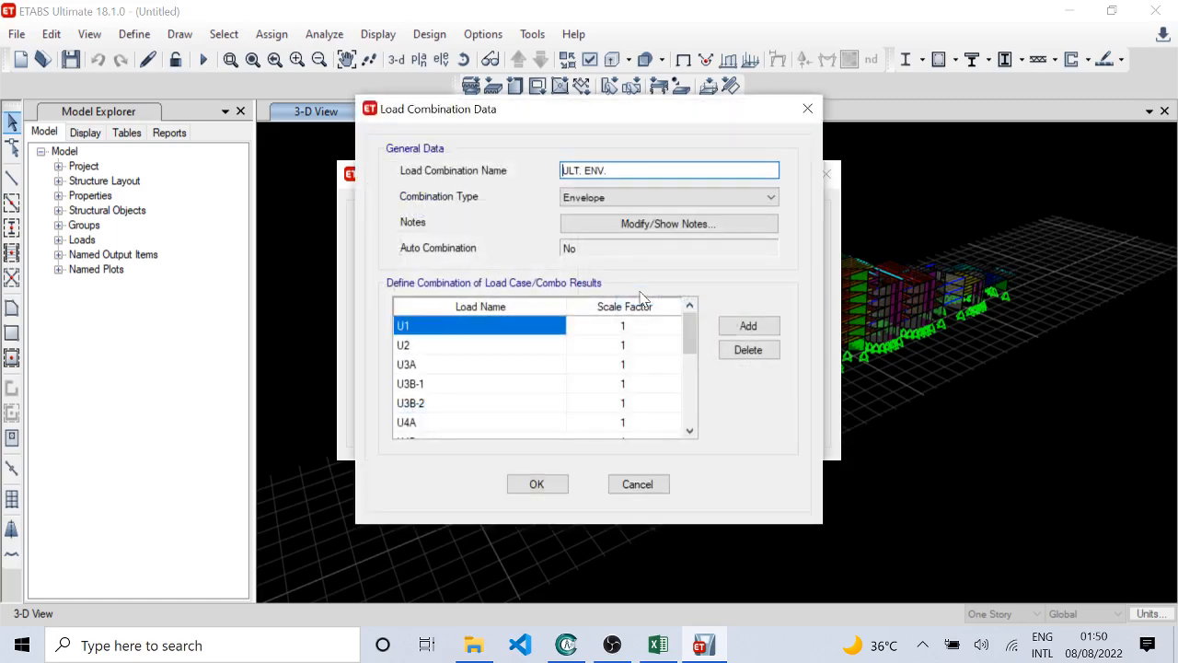
scroll(445, 342, down, 1)
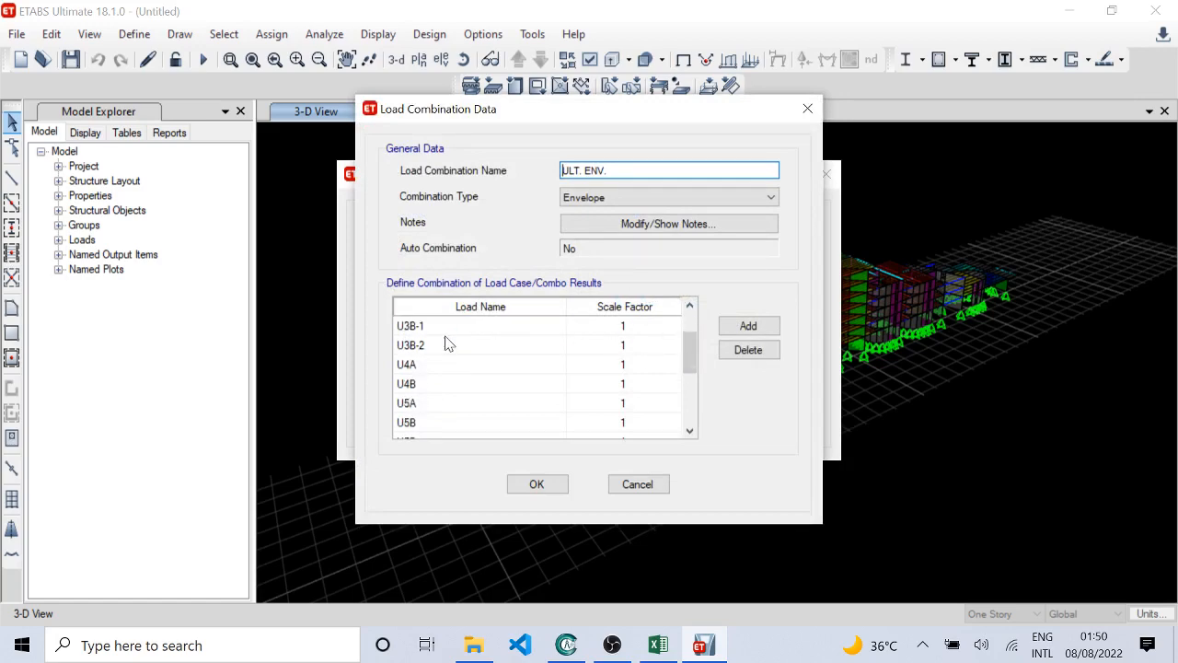
scroll(446, 343, down, 3)
key(Home)
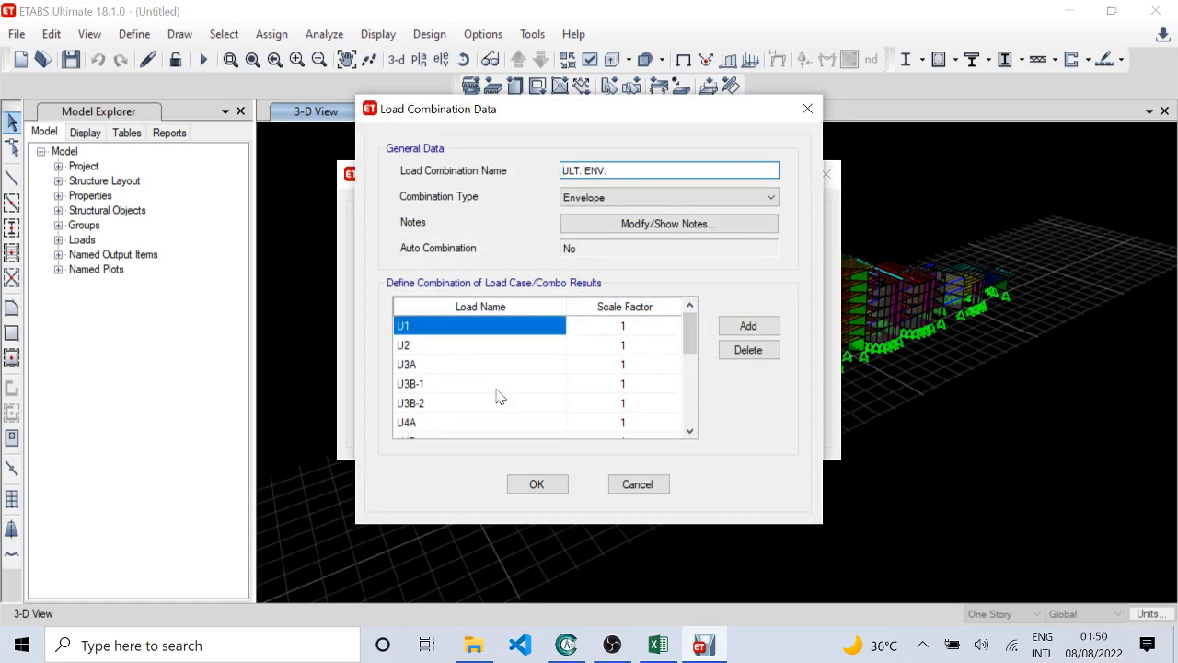
click(638, 484)
click(756, 428)
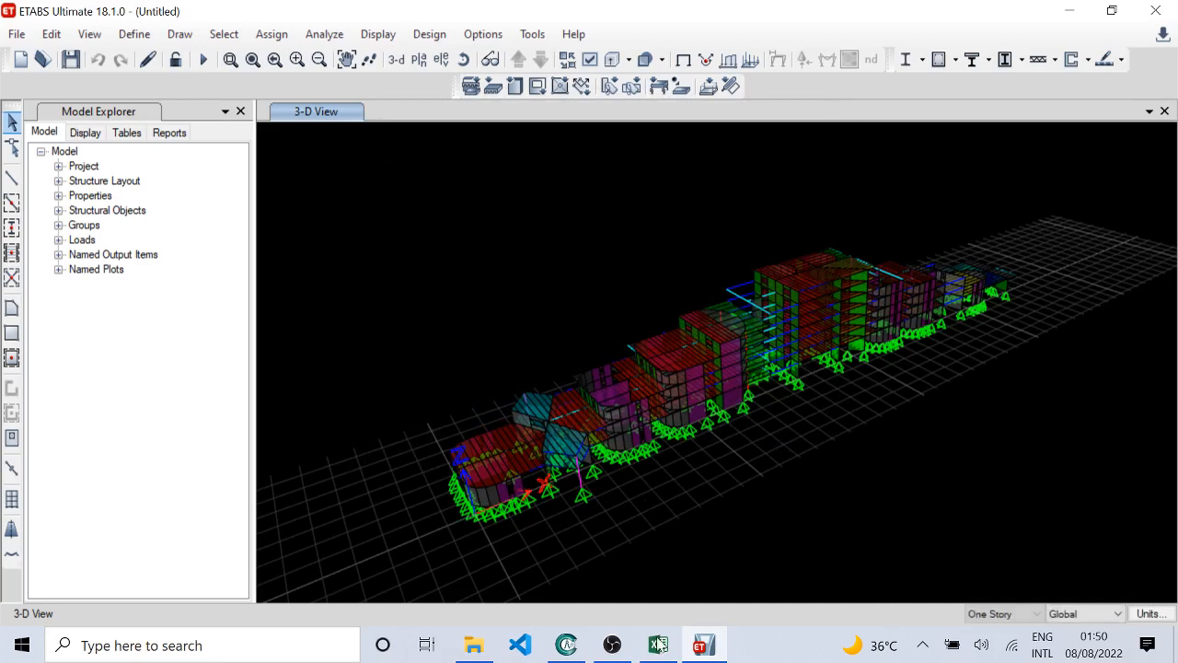
Step: Switch to the Excel workbook and select the Model Saving Directory value on the Model Directory sheet
click(659, 644)
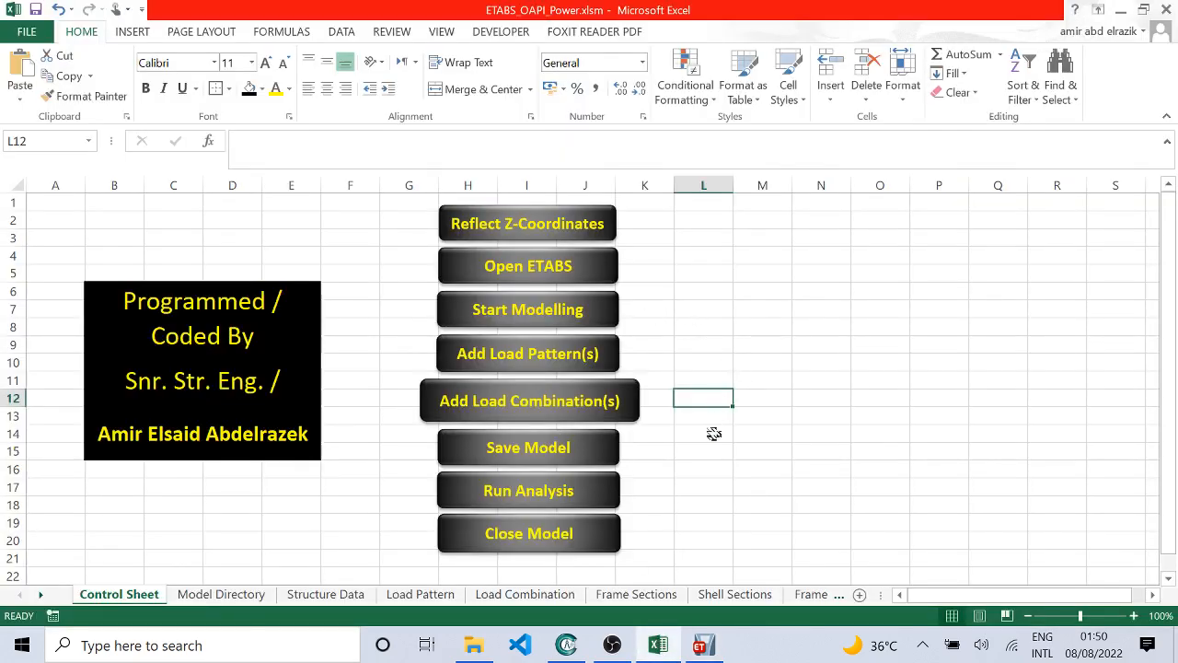
click(796, 314)
click(787, 435)
click(728, 405)
click(222, 594)
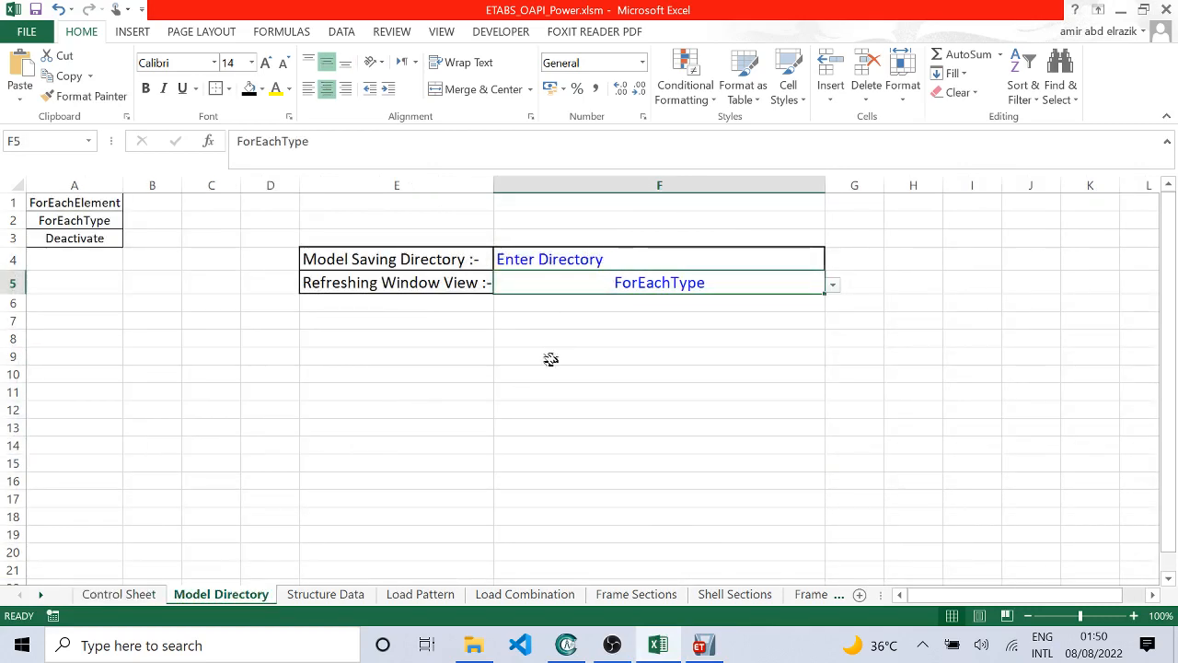
click(589, 403)
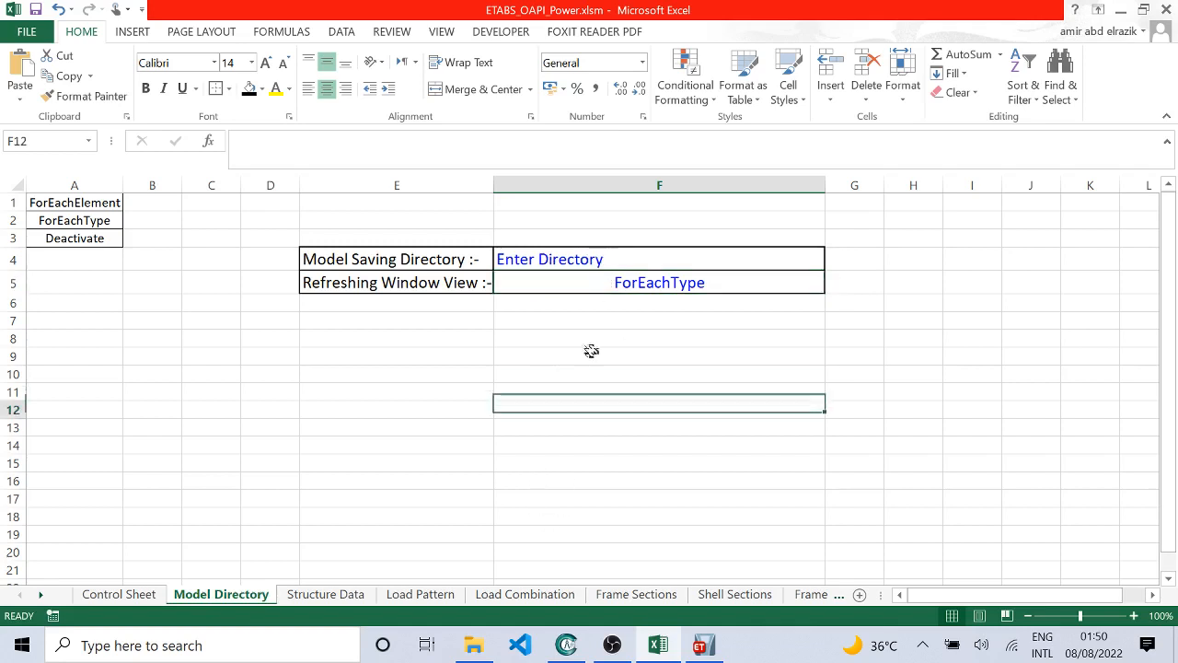
click(605, 262)
Step: Switch to File Explorer and copy the full path of the Automated-ModelS-Presentation folder
click(473, 644)
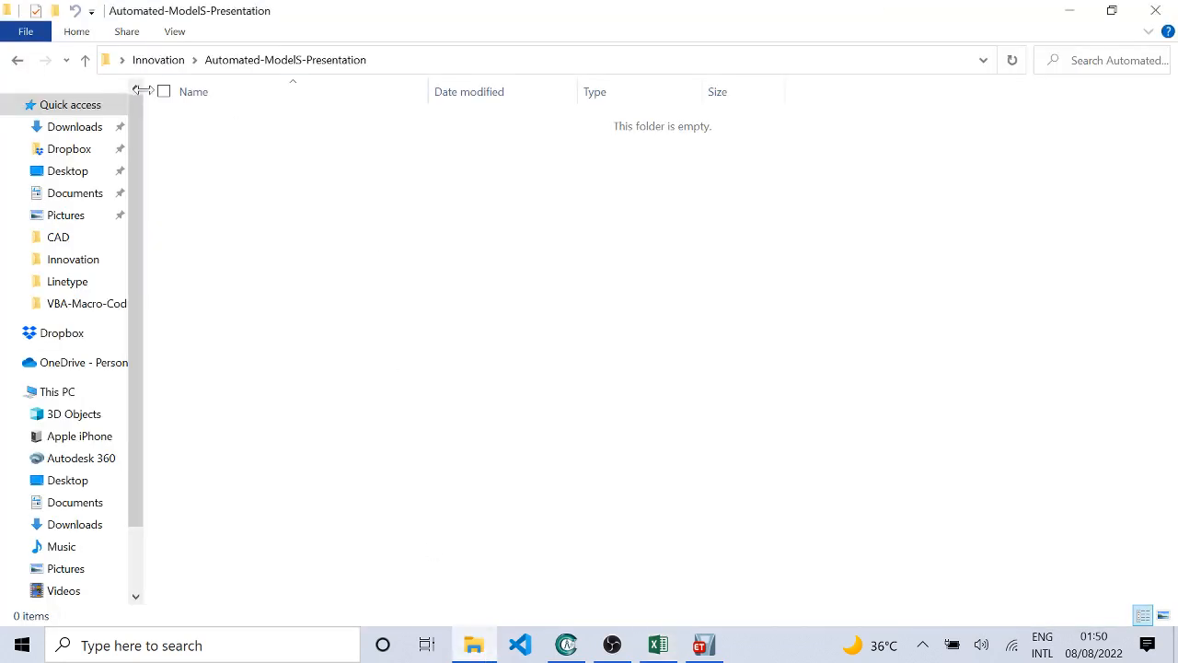
right_click(472, 182)
click(428, 280)
click(424, 60)
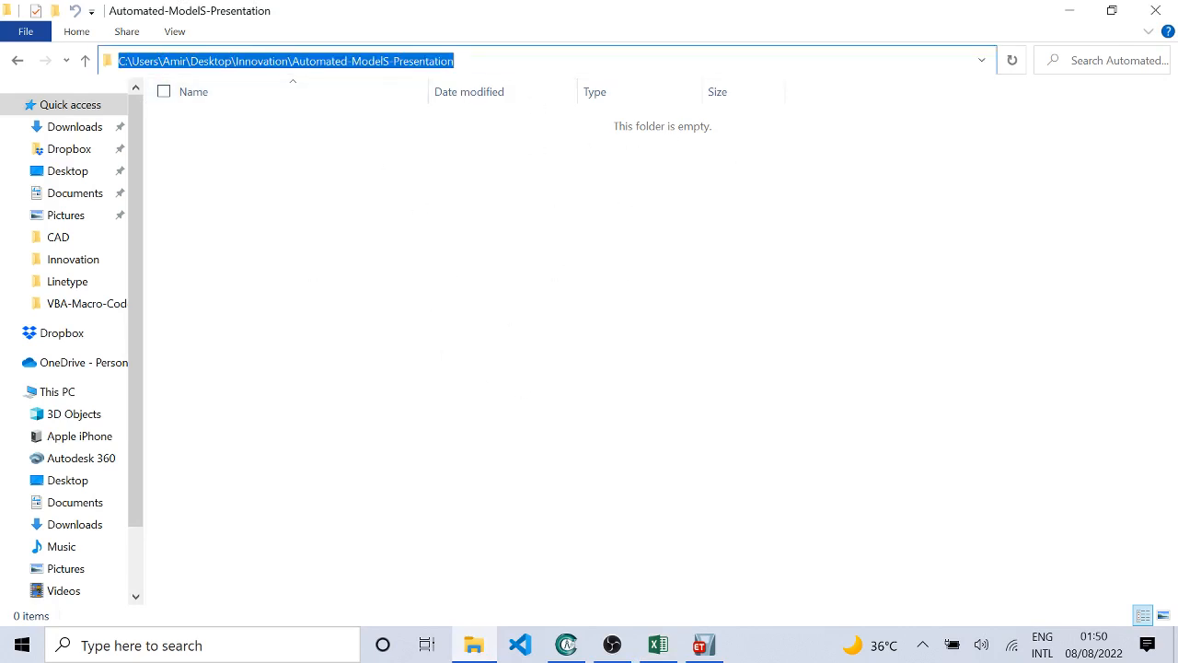
drag(458, 61, 19, 31)
key(ctrl+c)
Step: Switch to the Excel workbook and set the Model Saving Directory to the copied folder path followed by \Innovation-Place.edb
click(658, 644)
click(626, 447)
double_click(634, 262)
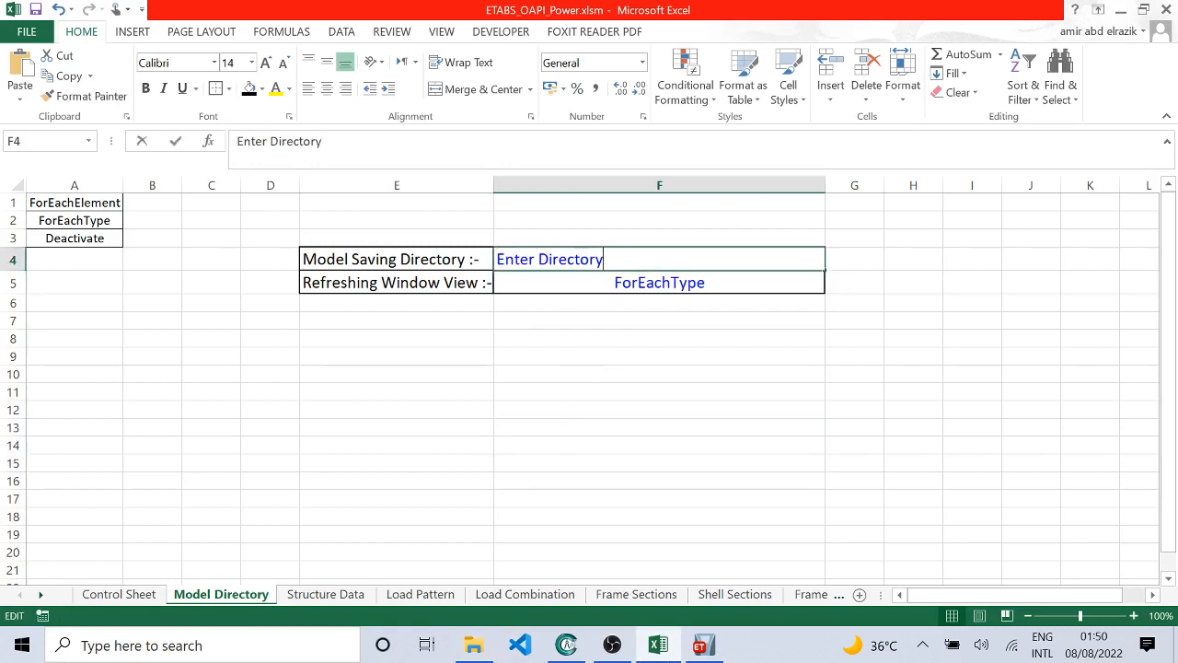
drag(635, 263, 390, 239)
key(ctrl+v)
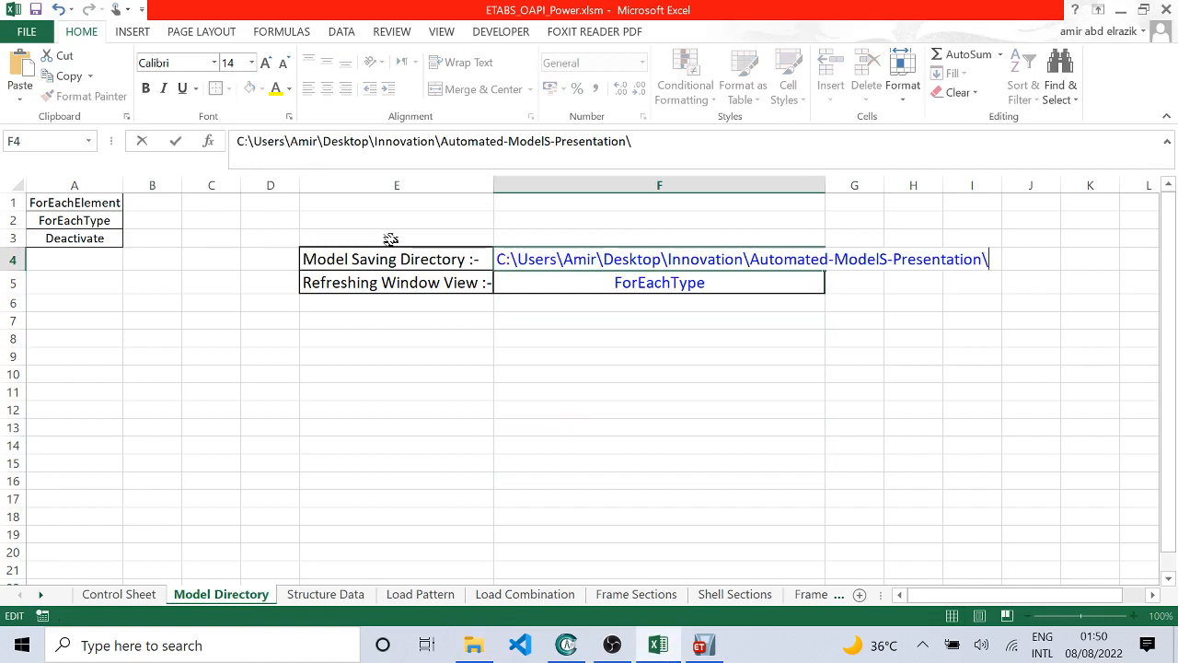
text(Innovation)
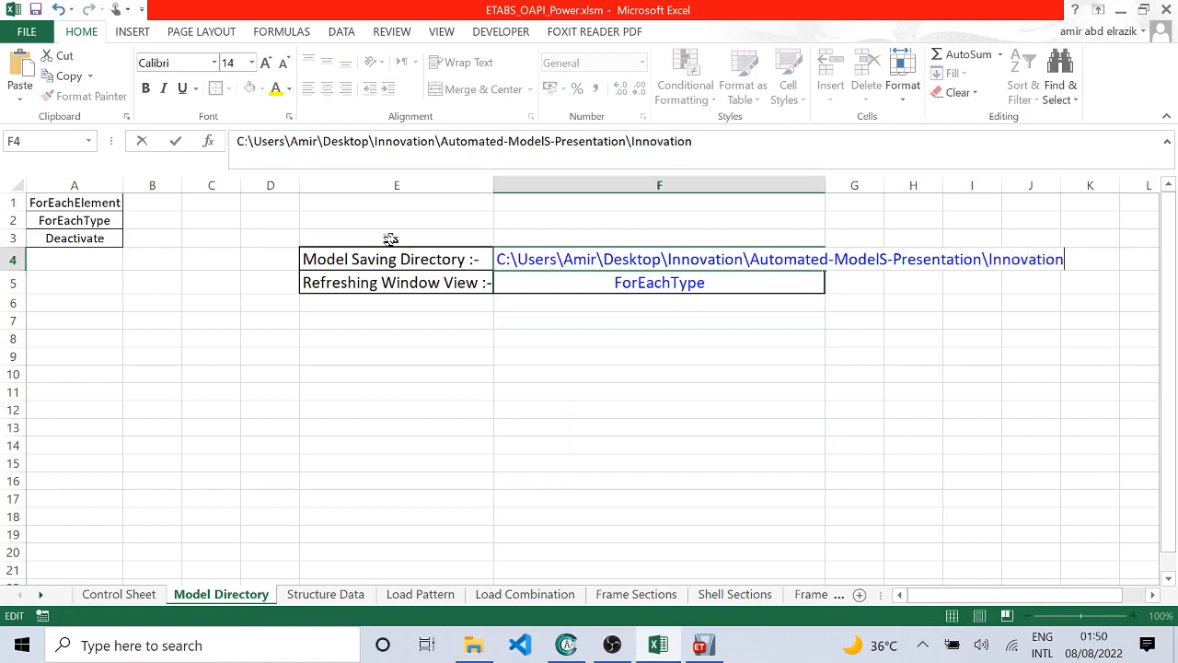
text(-Palace)
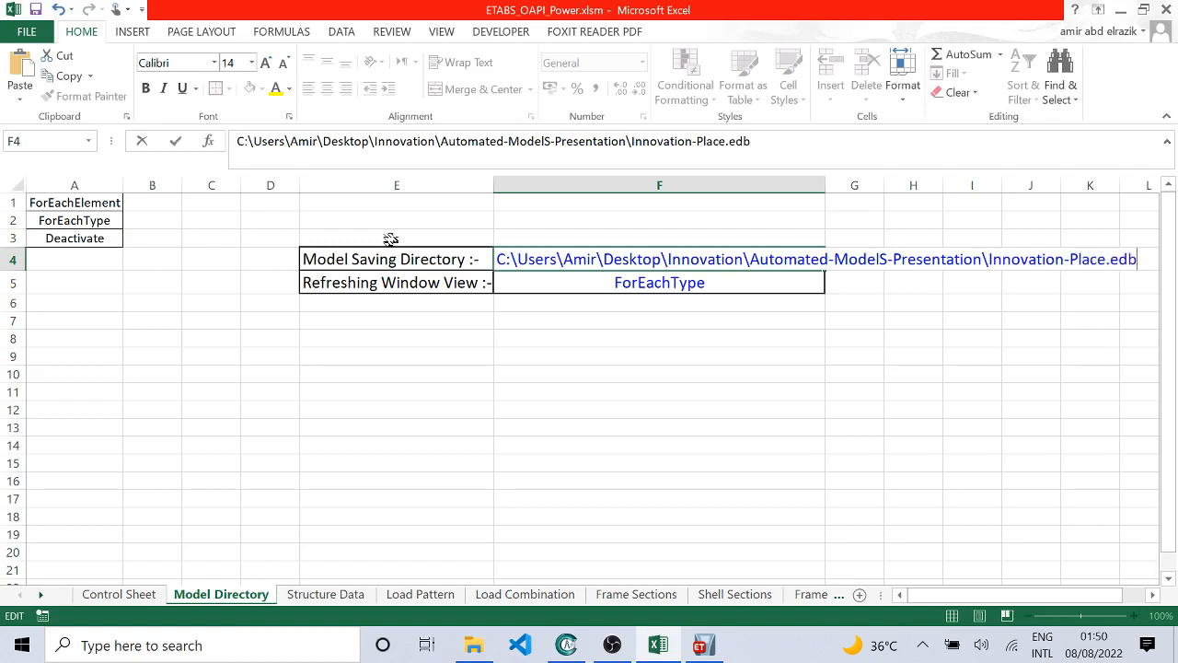
text(.edb)
key(Return)
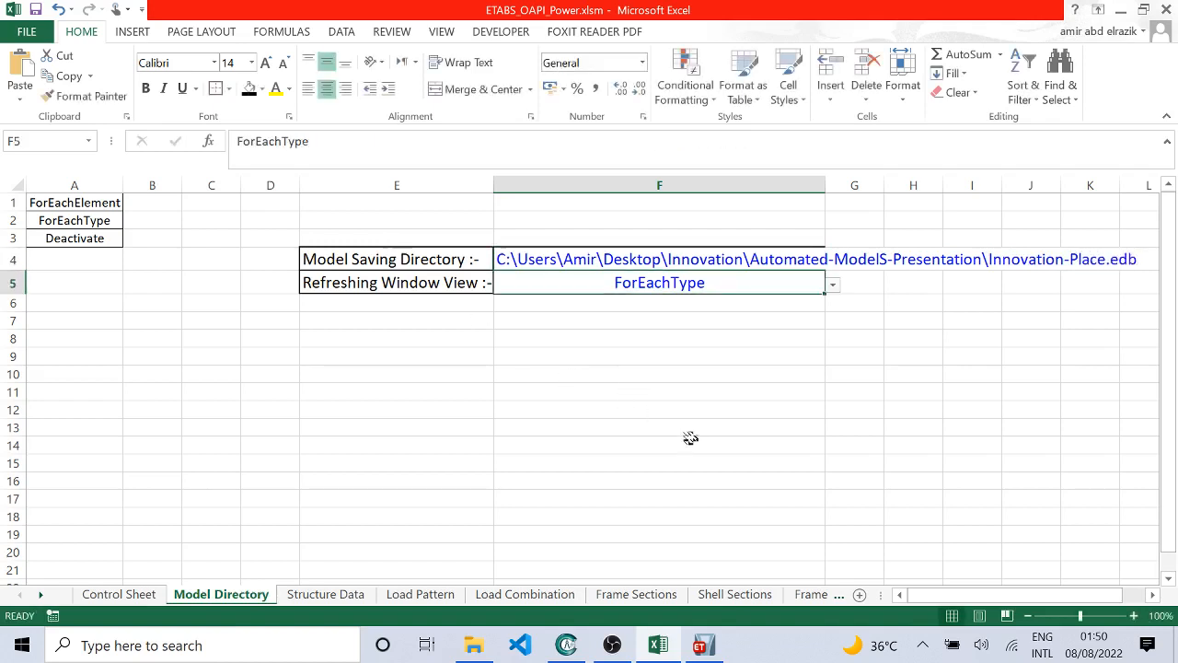
Step: Return to the workbook's Control Sheet and switch to ETABS to view the still untitled model
click(122, 593)
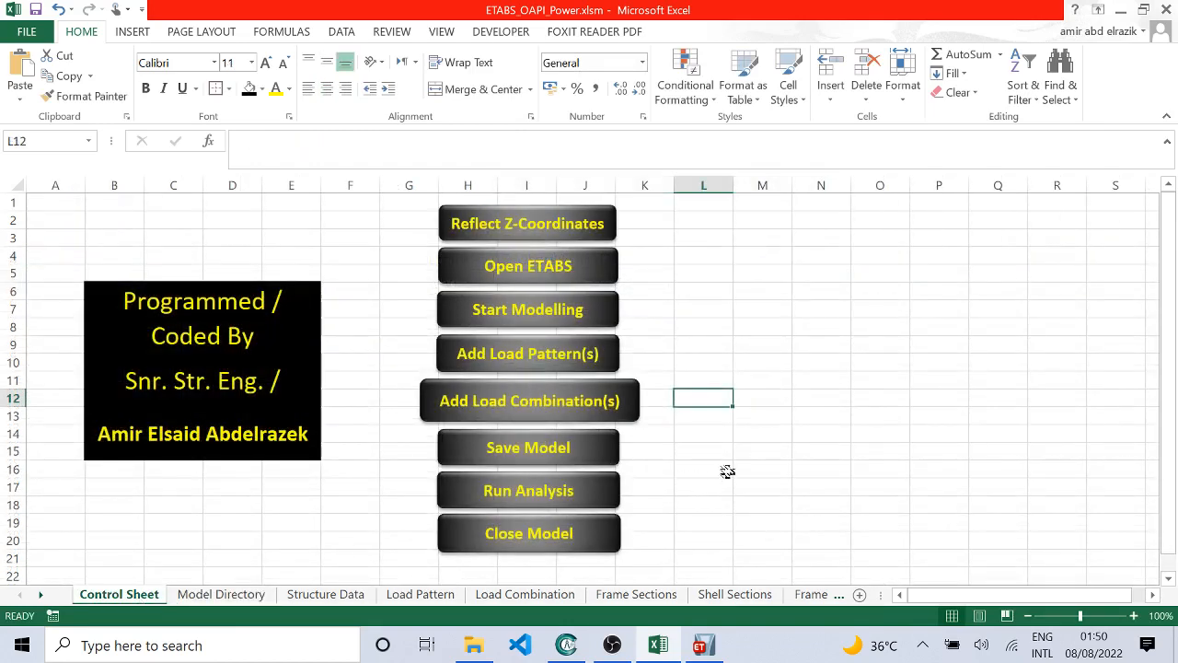
click(703, 644)
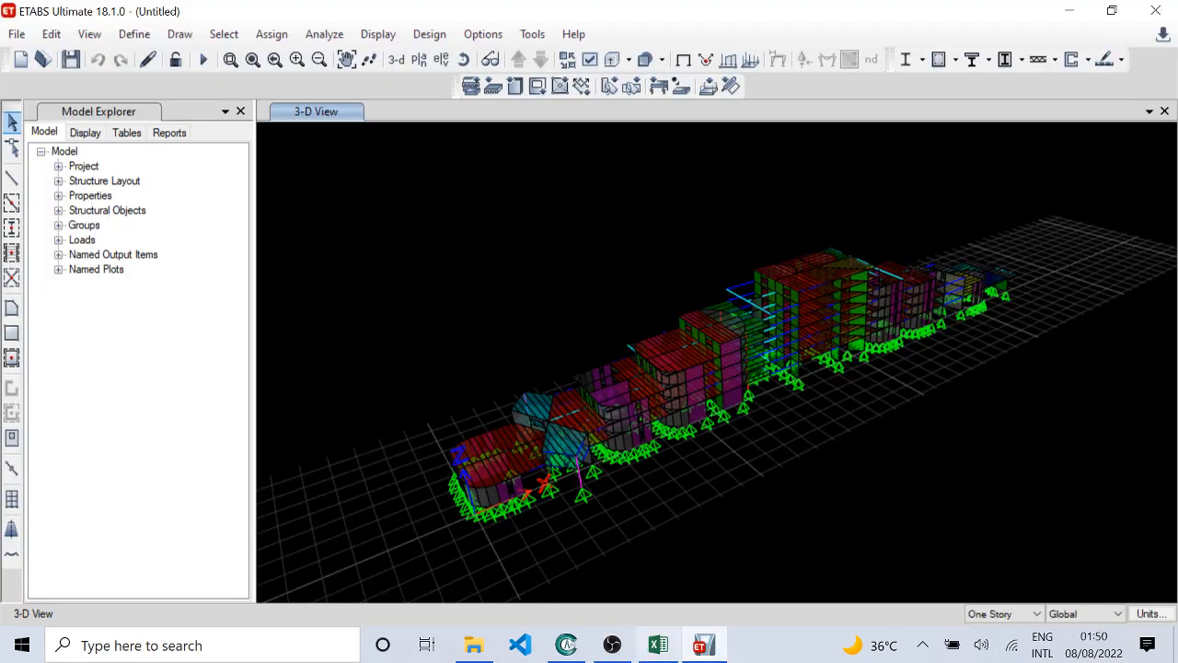
Step: Switch to the Excel workbook and save the ETABS model with the Save Model macro
click(657, 645)
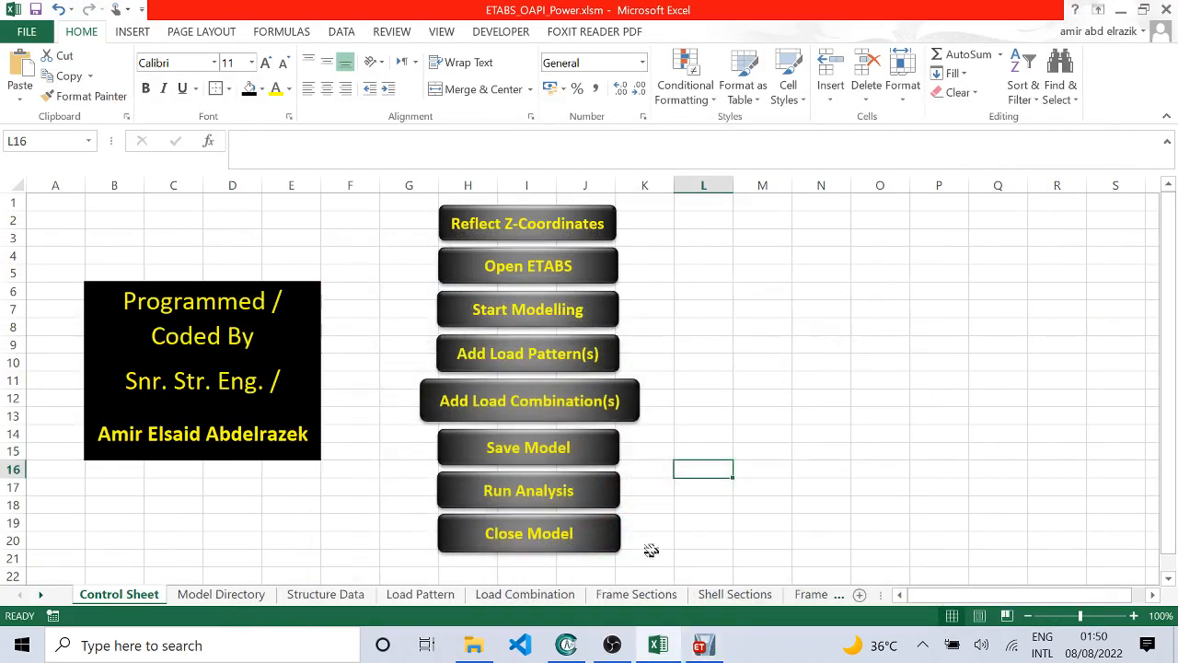
click(563, 450)
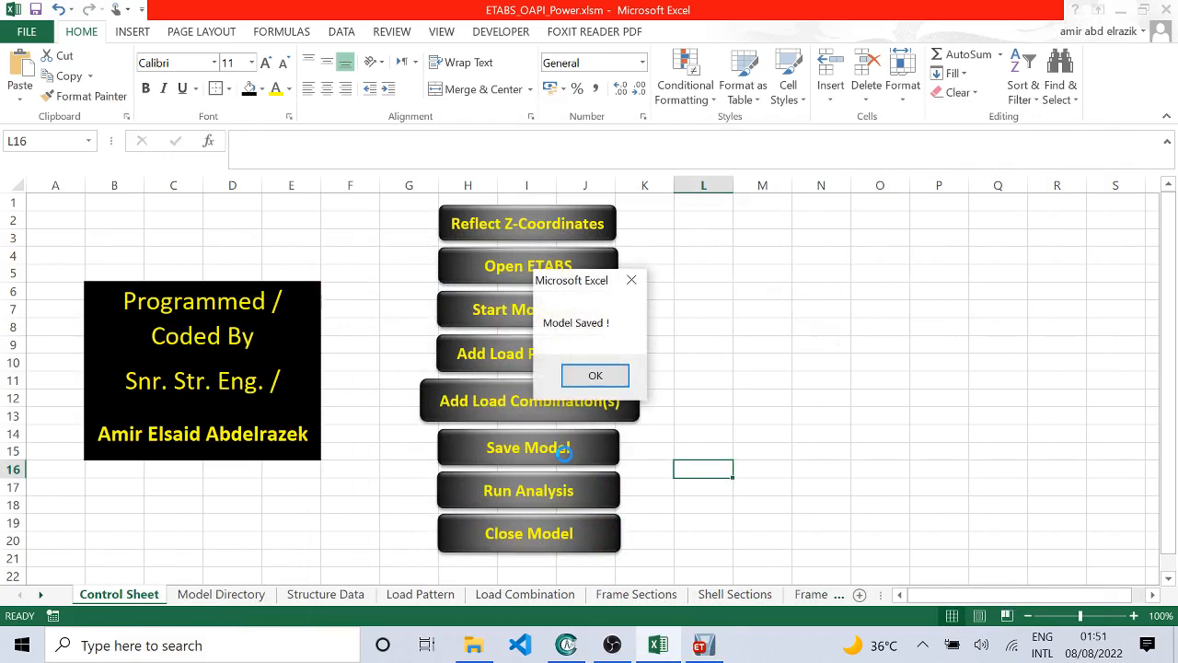
click(595, 374)
Step: Check the saved Innovation-Place files in File Explorer and inspect the saved model in the ETABS 3-D view
click(473, 644)
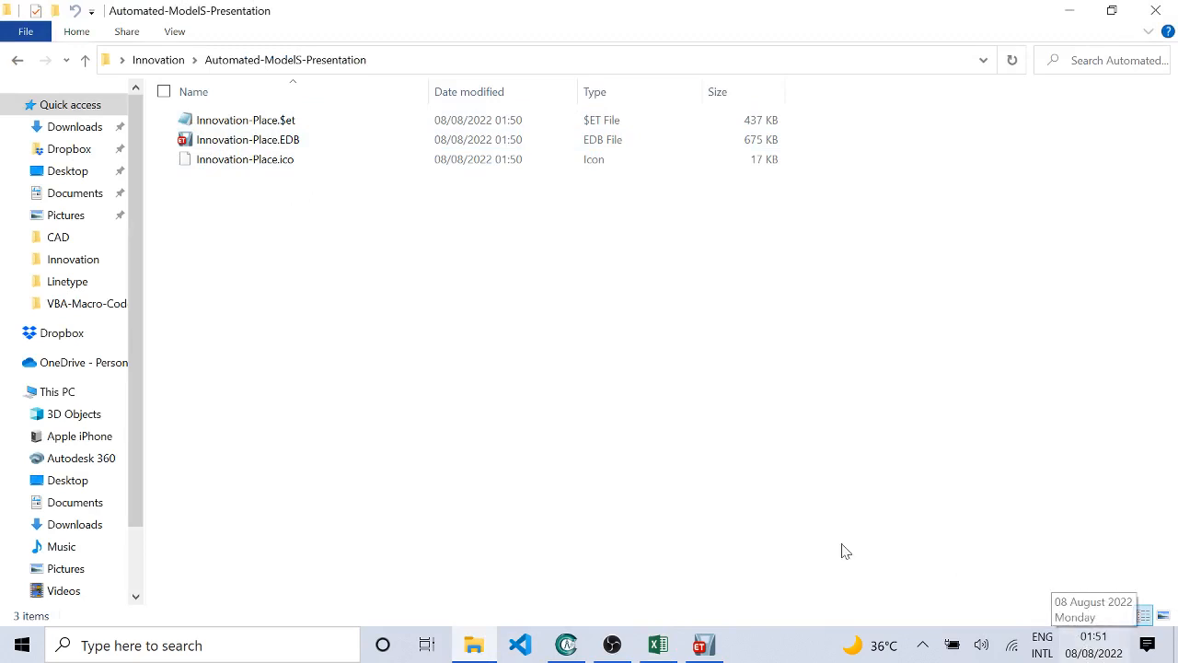
click(703, 644)
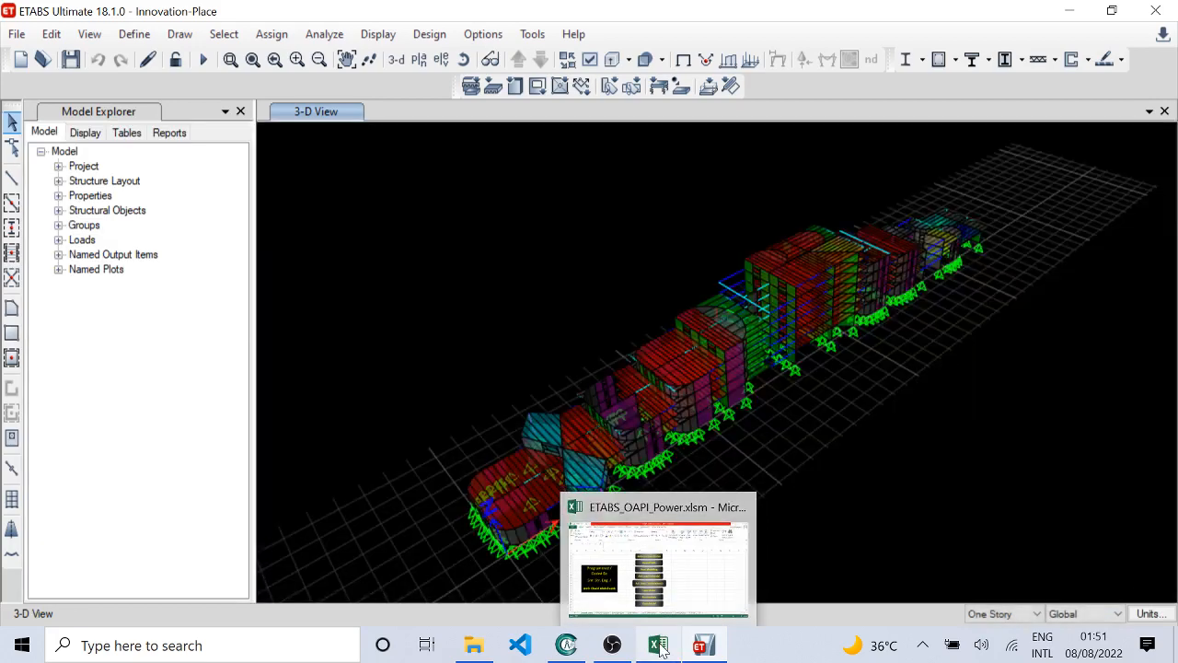
click(660, 647)
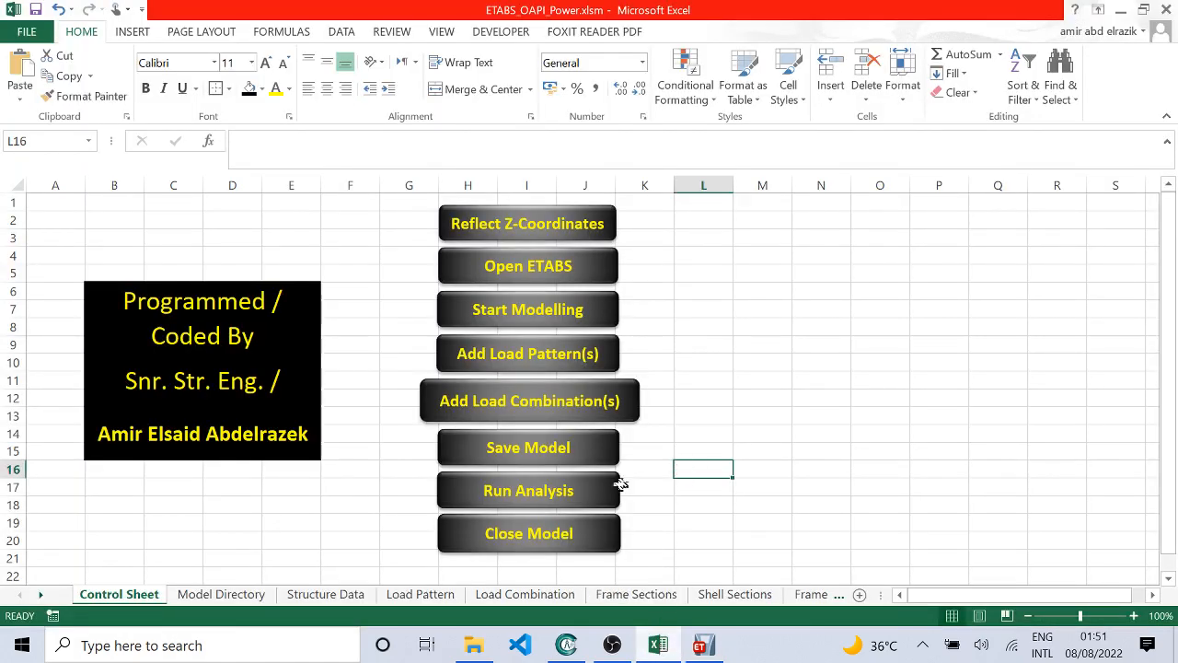
click(703, 644)
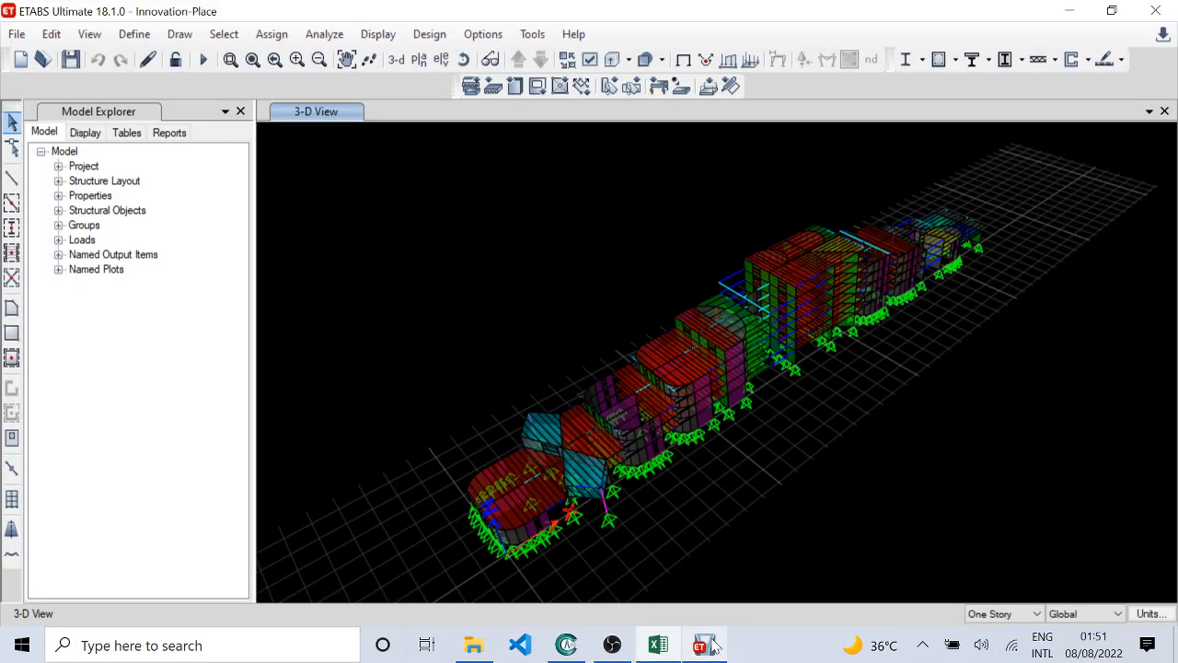
click(395, 60)
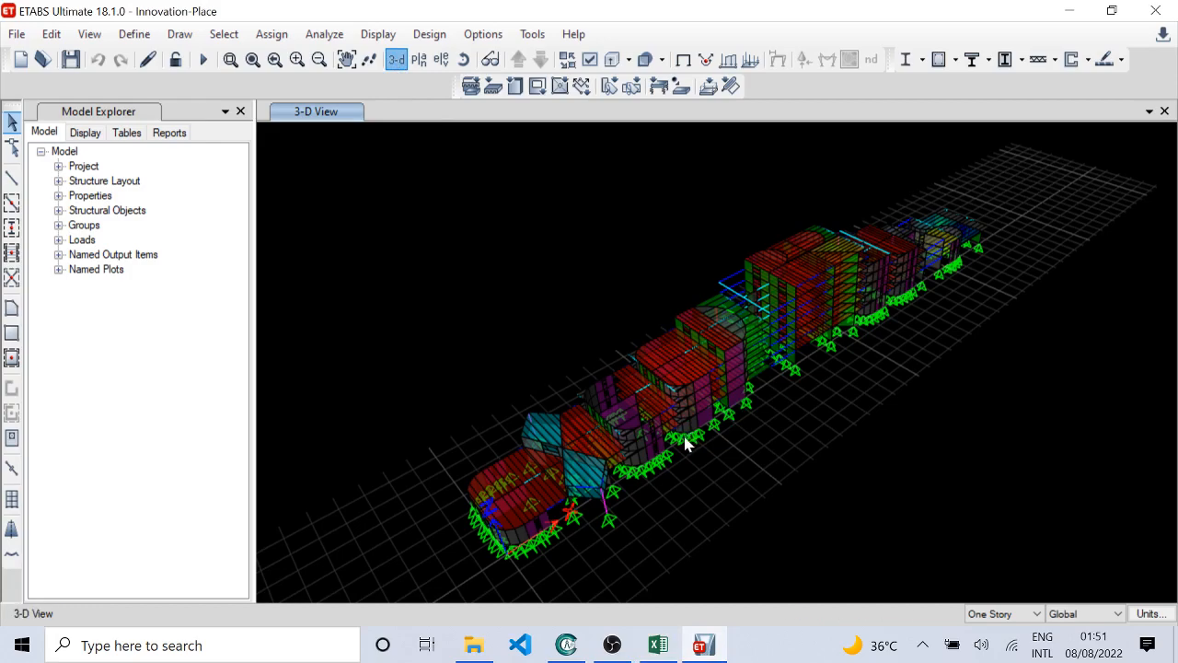
drag(685, 444, 749, 399)
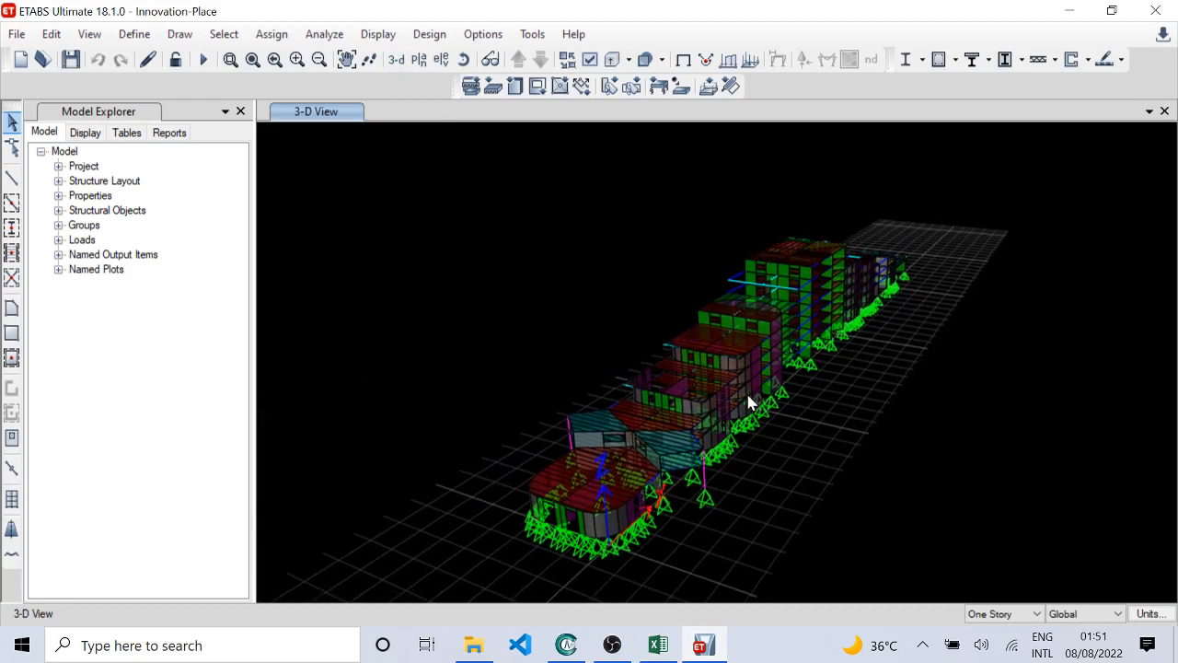
Step: Start the model analysis with the Excel workbook's Run Analysis macro and switch to ETABS to follow it
click(658, 644)
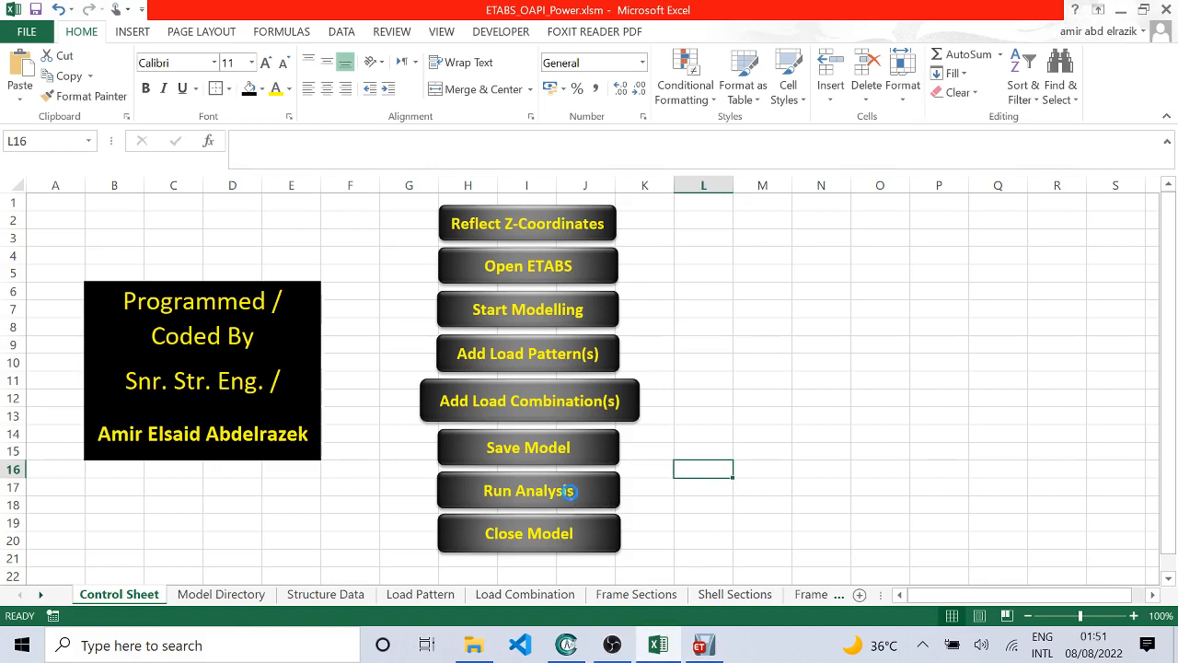
mouse_move(702, 644)
click(727, 582)
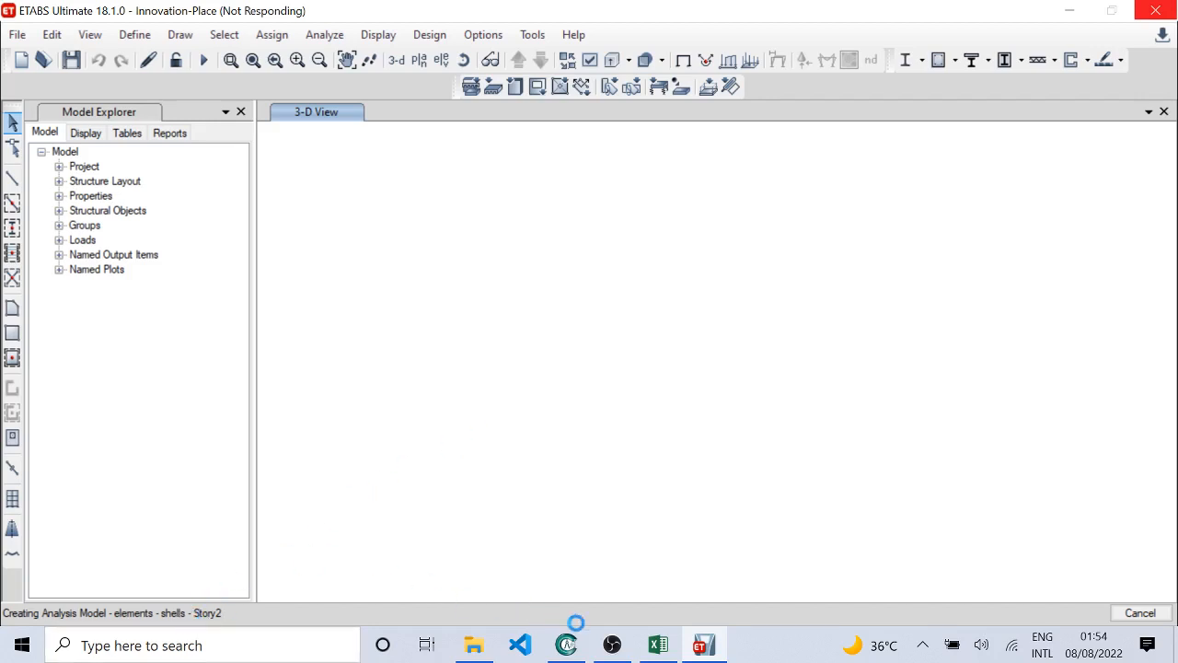
Step: Switch to CADMATE and examine the Story7.dwg floor plan while the analysis runs
mouse_move(659, 647)
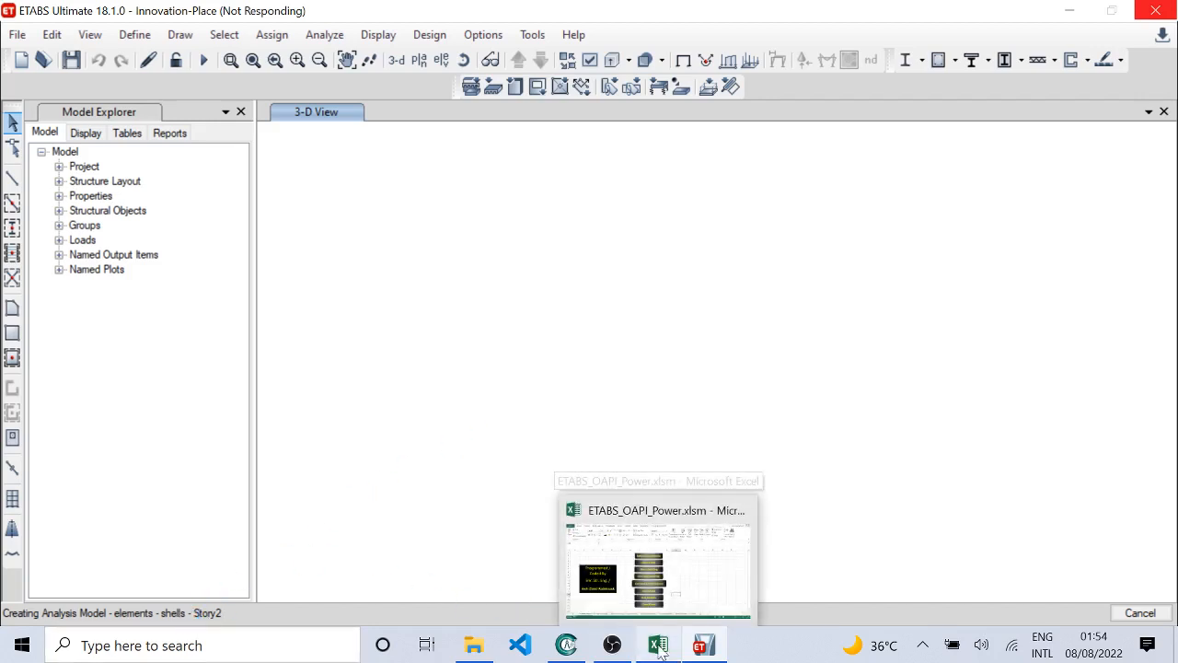
click(661, 569)
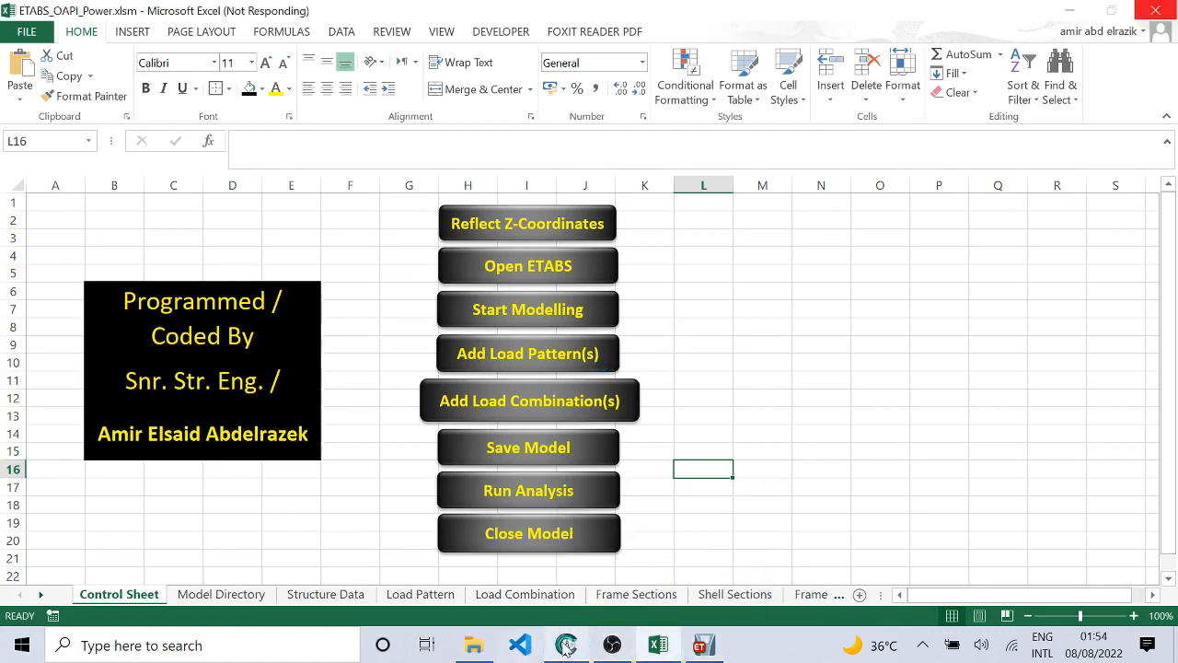
mouse_move(563, 647)
click(570, 578)
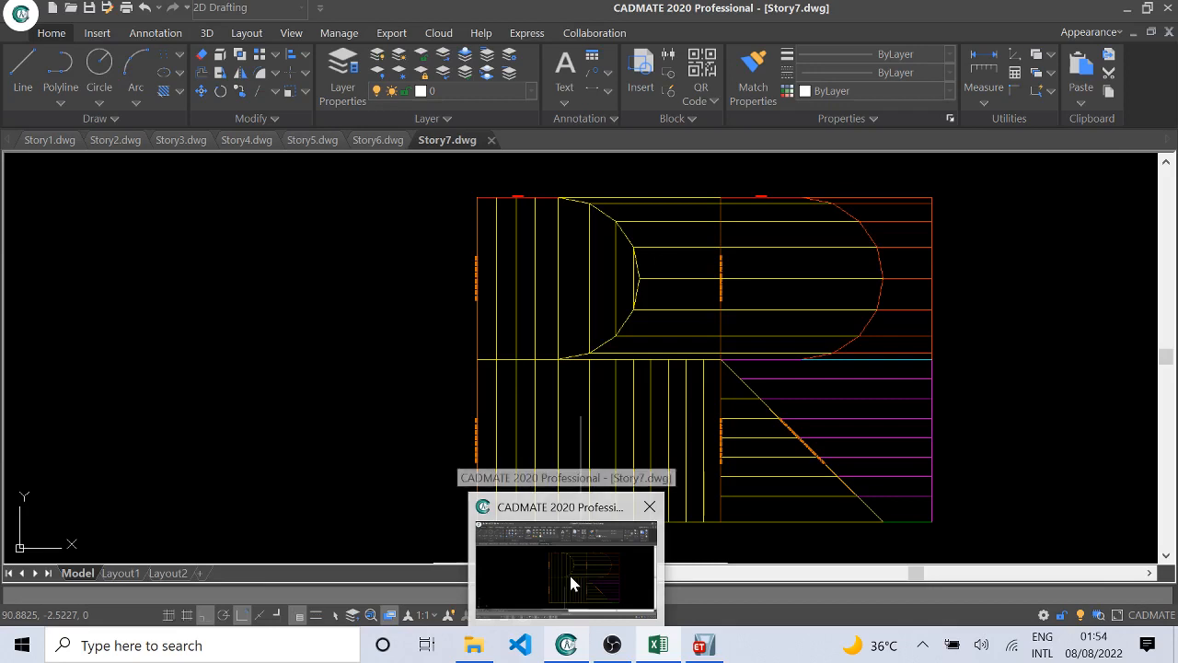
click(571, 577)
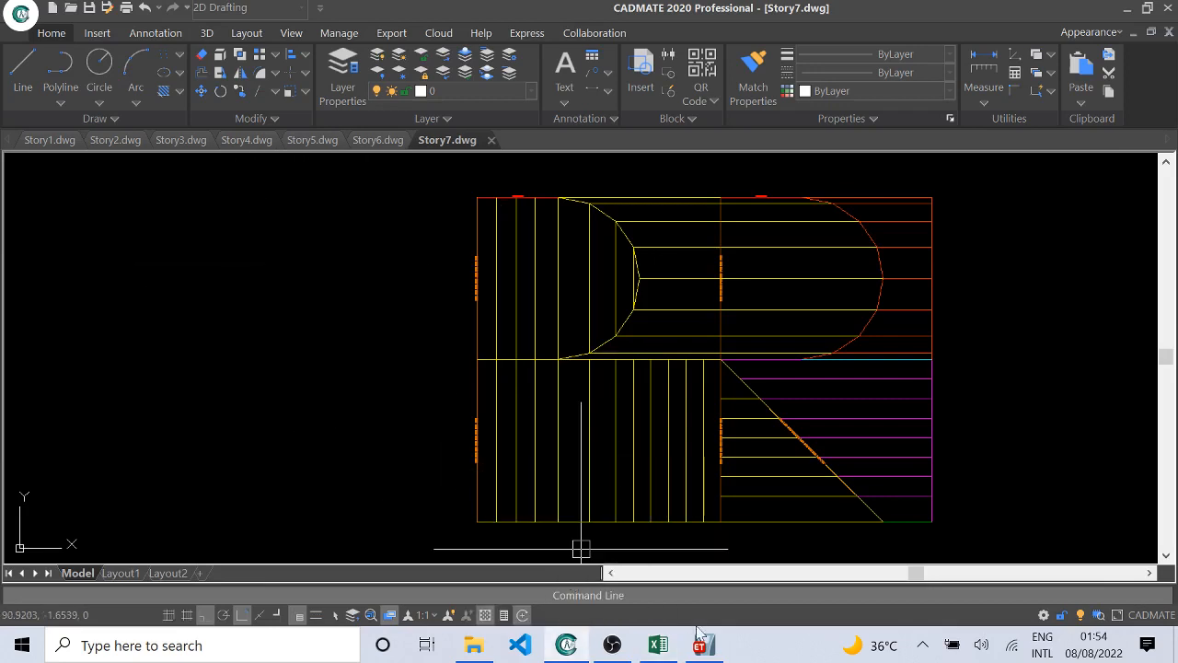
mouse_move(701, 644)
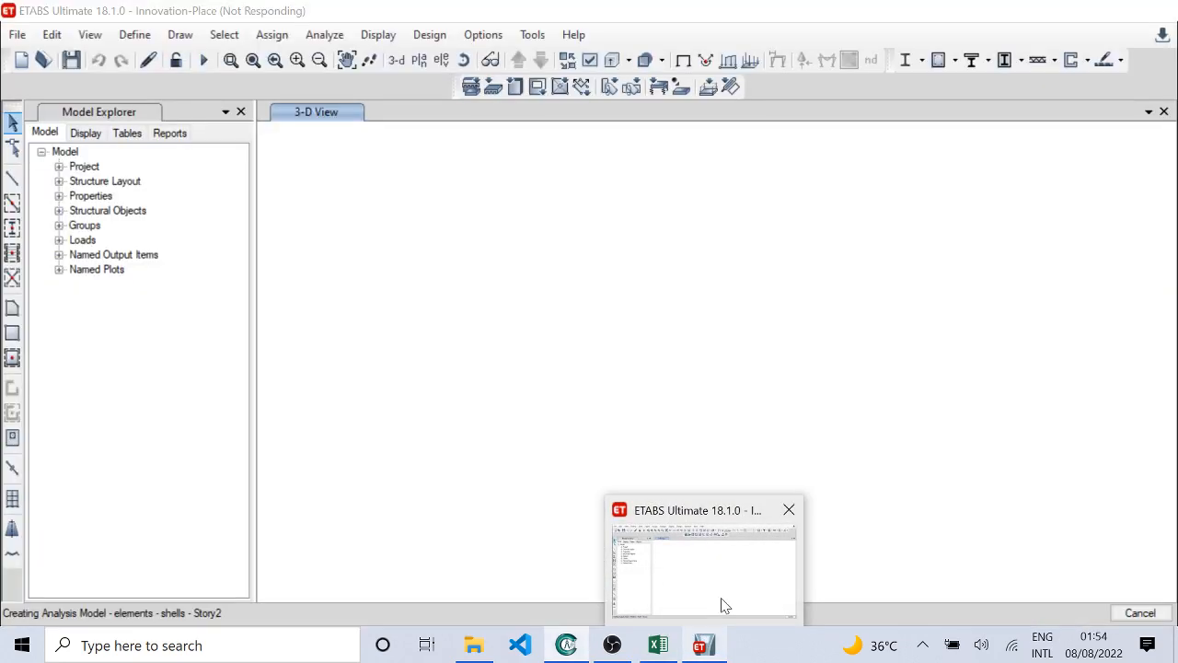
scroll(371, 250, up, 2)
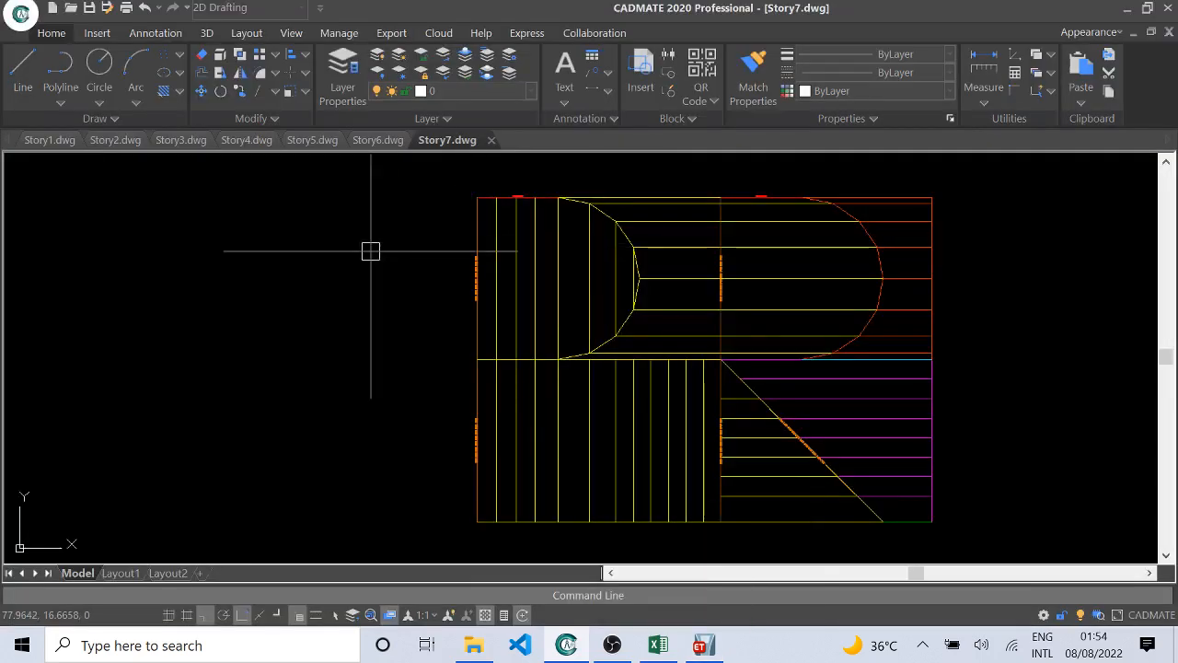
scroll(326, 282, down, 6)
scroll(586, 295, up, 5)
scroll(324, 307, down, 2)
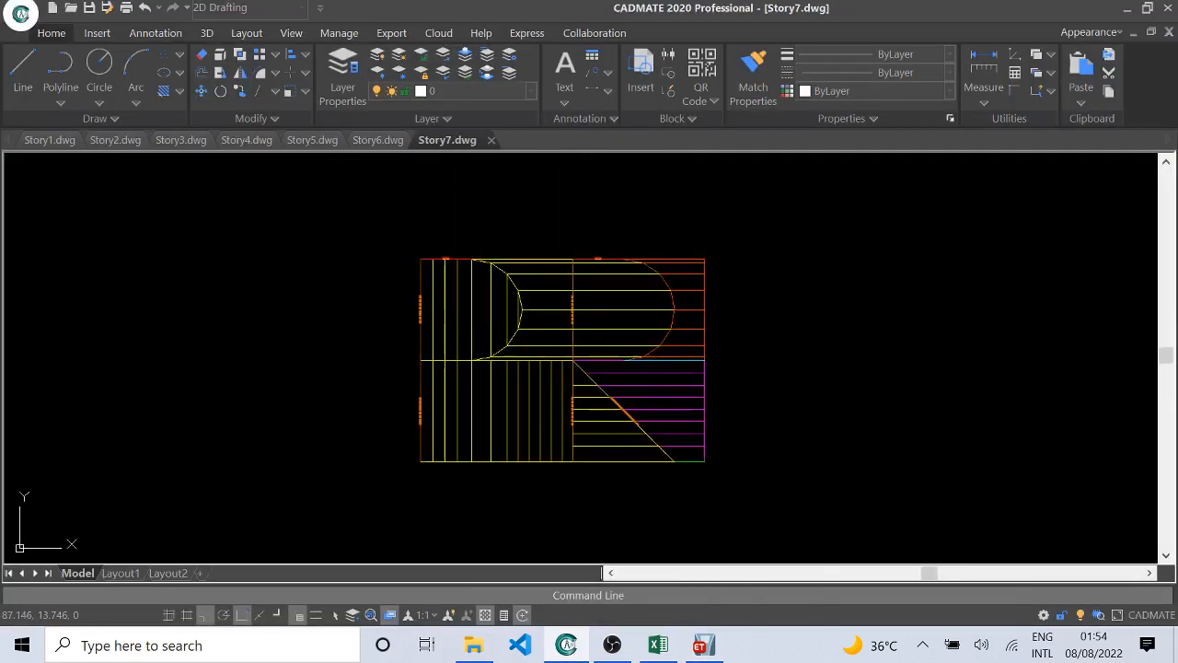
scroll(441, 327, up, 2)
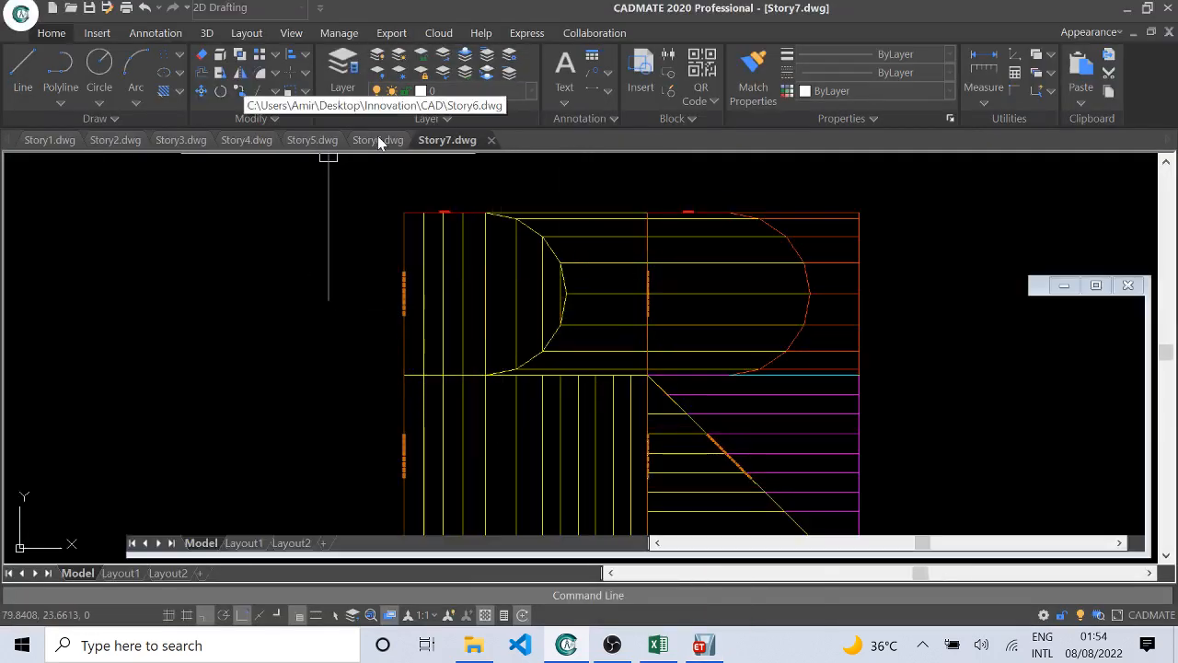
Step: Bring up the Story1.dwg drawing and inspect its overall plan and the circled column symbol above the blue diamond-shaped area
click(377, 138)
click(49, 139)
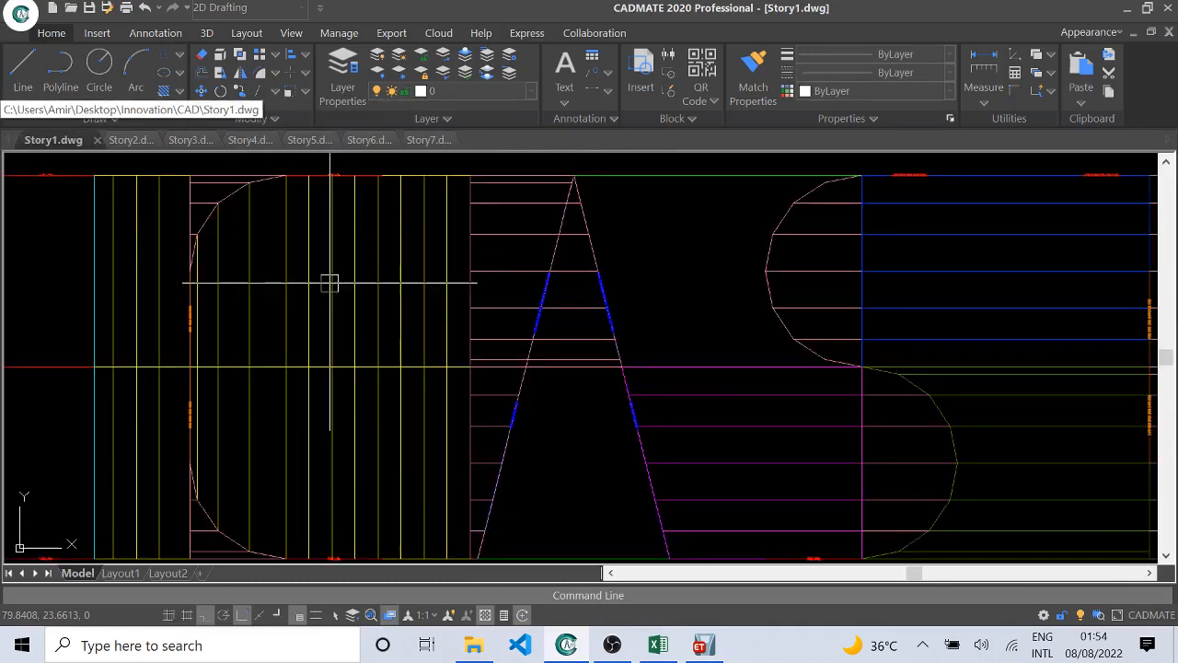
scroll(263, 276, down, 3)
scroll(500, 303, up, 2)
scroll(71, 330, up, 2)
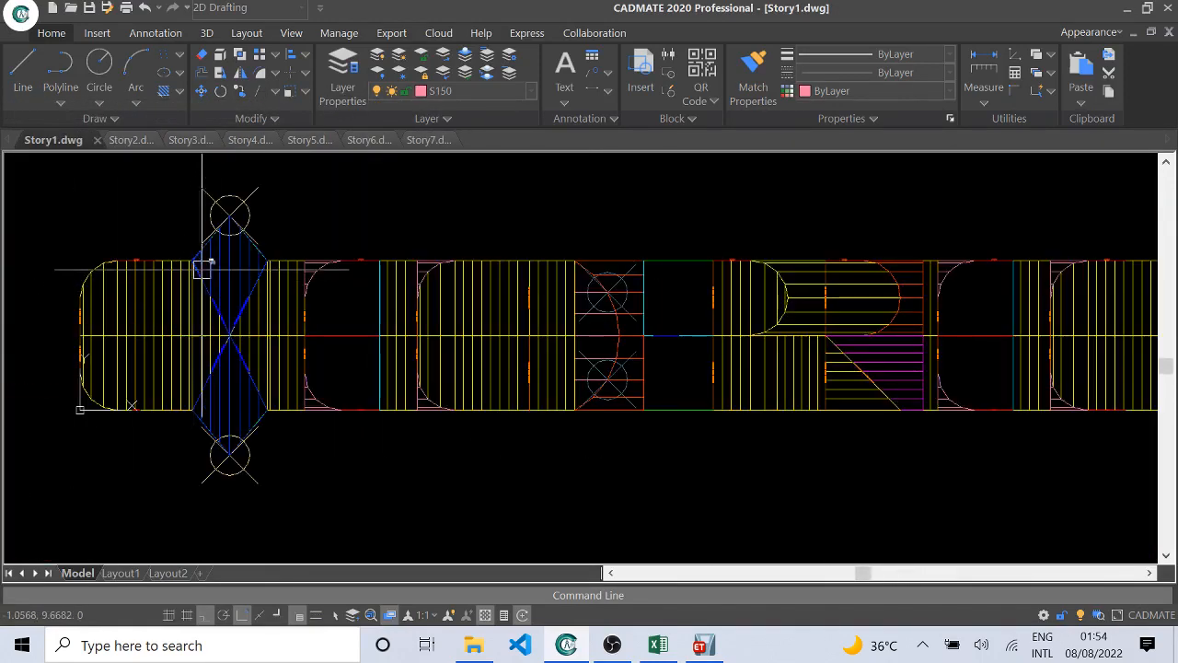
scroll(245, 360, down, 3)
scroll(347, 349, up, 2)
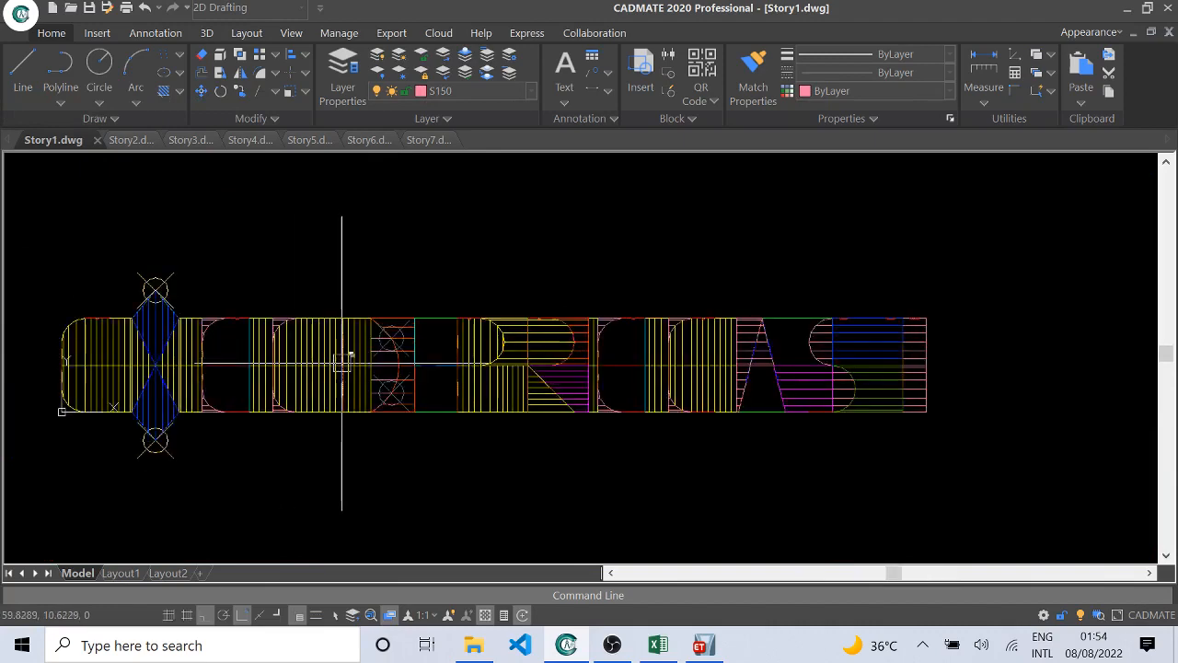
scroll(618, 336, up, 3)
scroll(300, 225, up, 1)
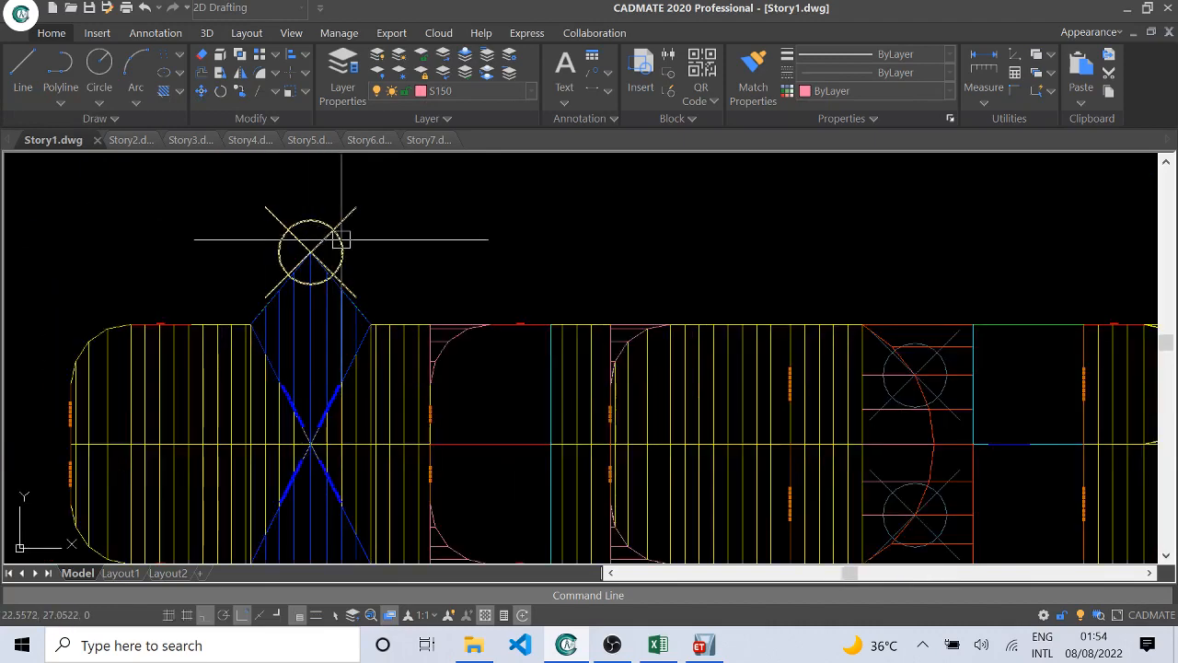
click(310, 250)
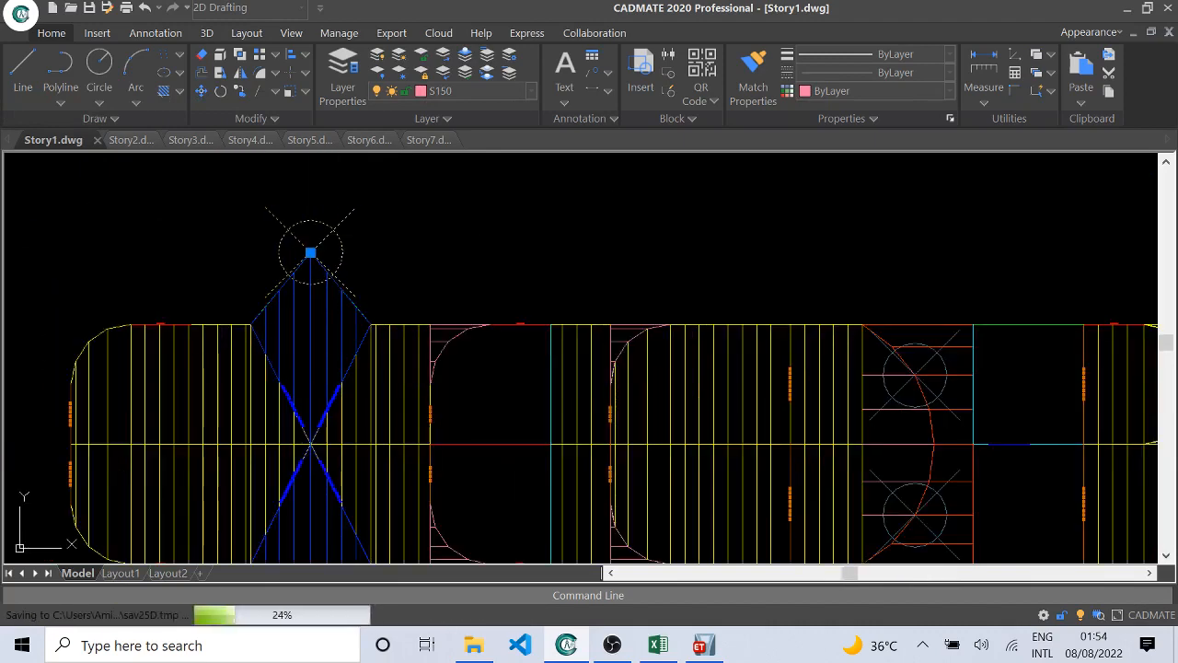
key(Escape)
Step: Examine the Story1.dwg plan along its full length, including the slab strips, curved edges and openings
scroll(487, 271, down, 2)
middle_drag(505, 287, 423, 274)
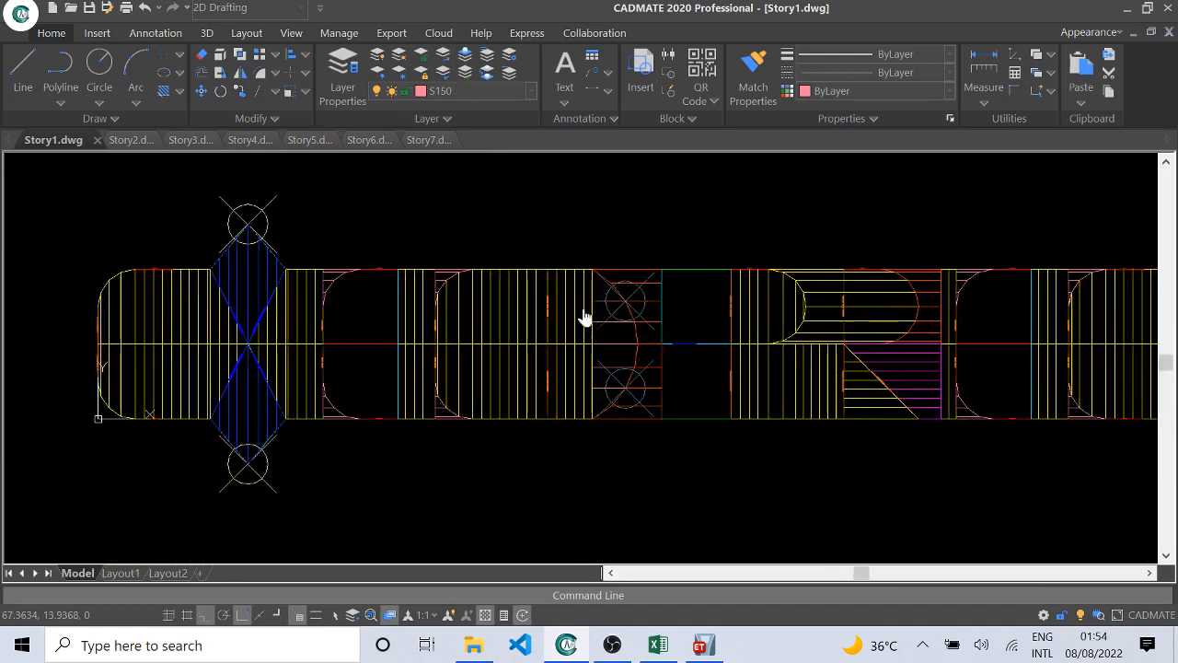
middle_drag(586, 316, 470, 299)
middle_drag(749, 318, 653, 317)
middle_drag(807, 333, 565, 316)
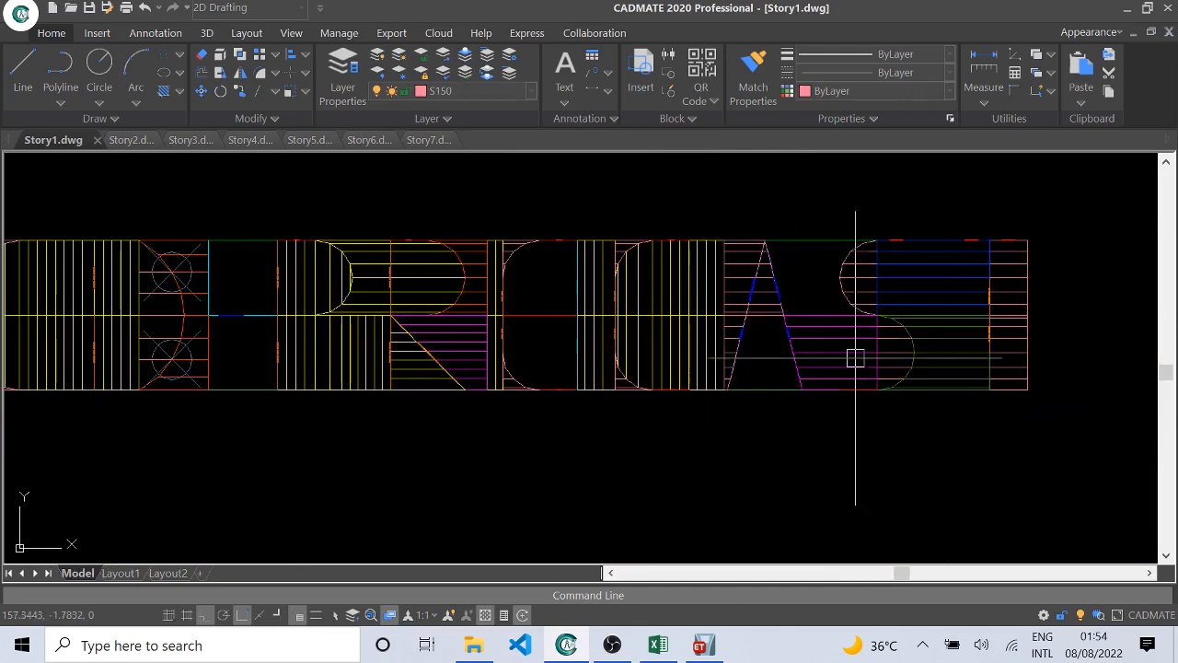
scroll(297, 297, up, 4)
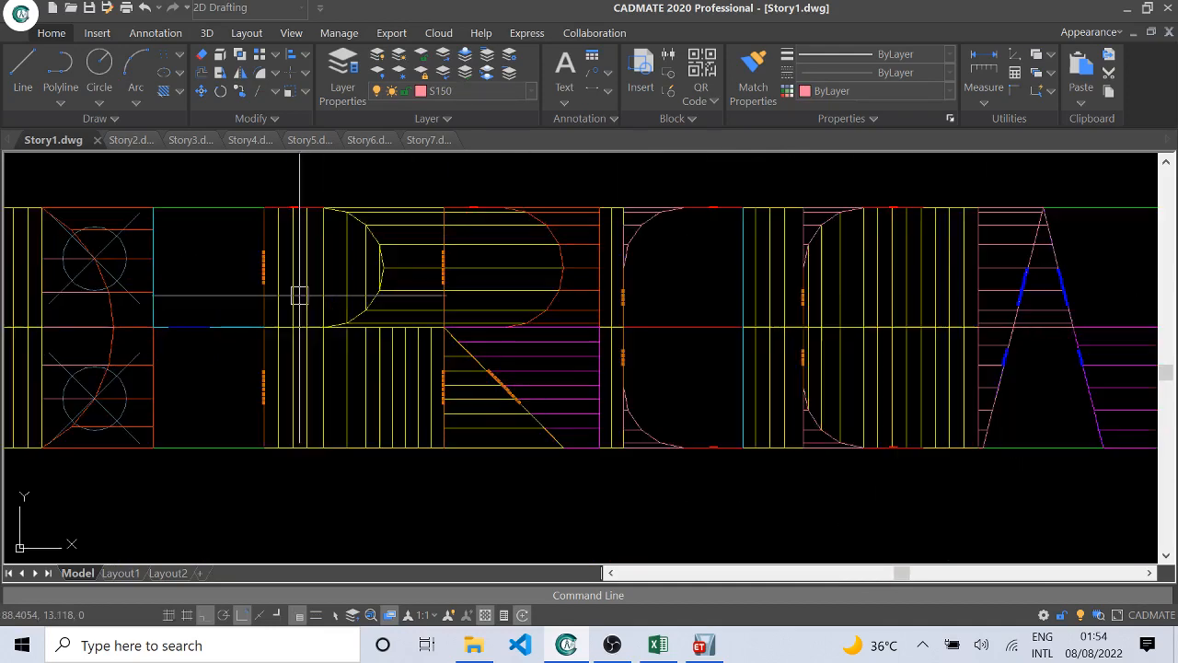
scroll(513, 333, down, 2)
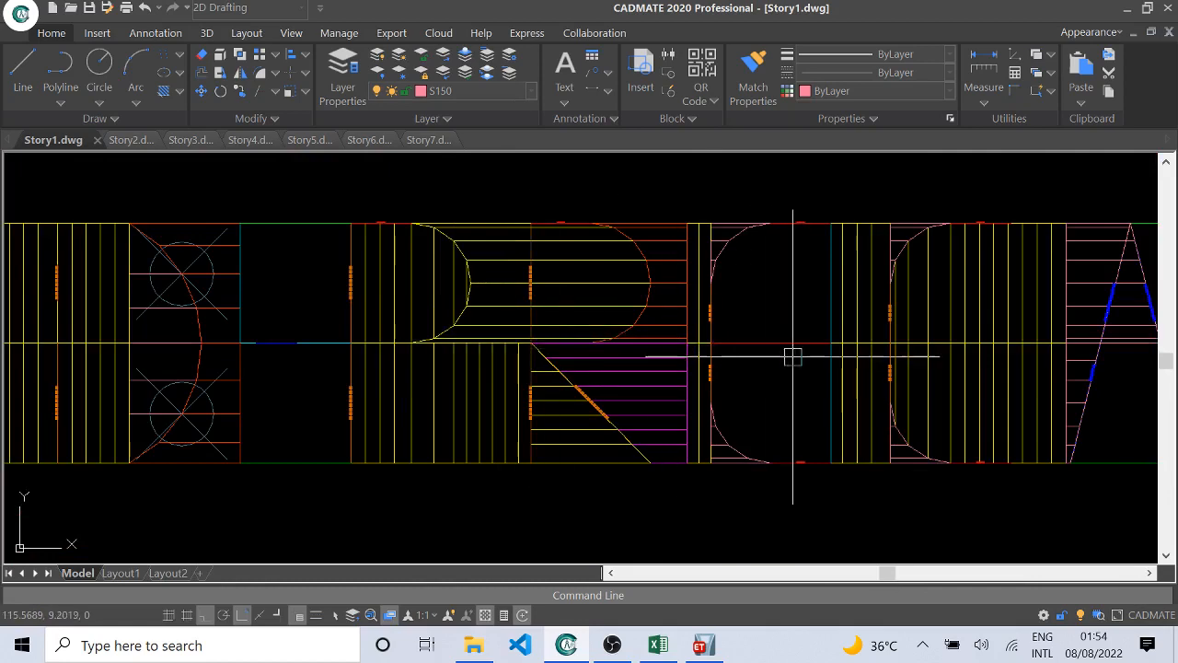
middle_drag(897, 343, 591, 323)
middle_drag(988, 314, 660, 314)
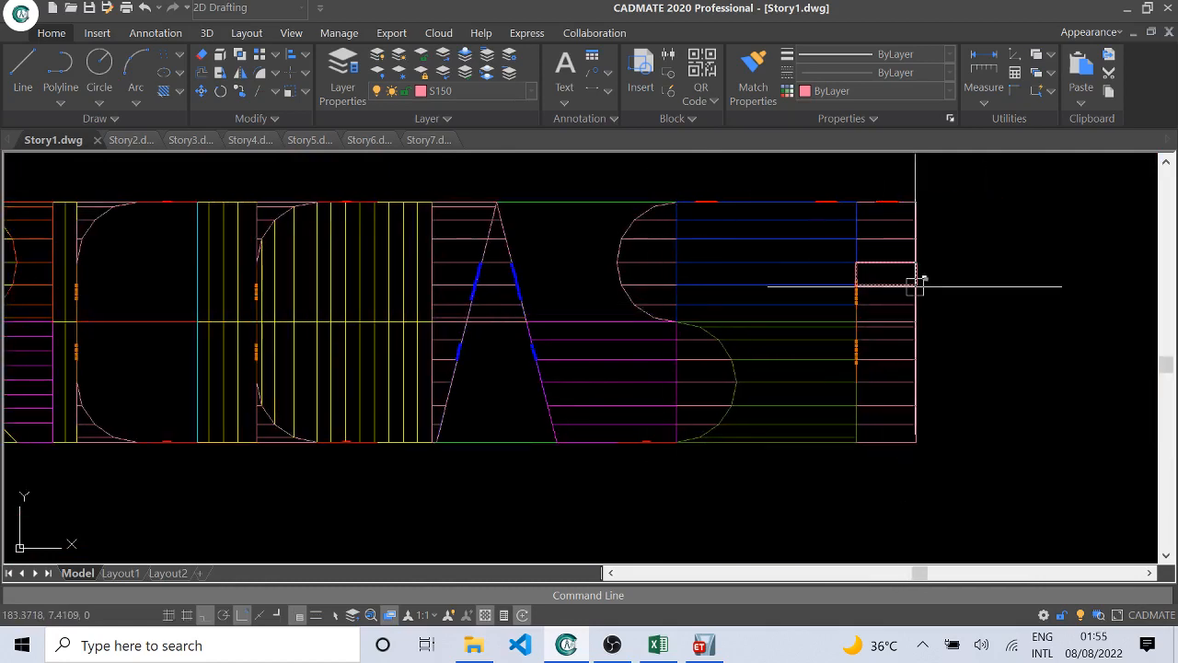
mouse_move(555, 335)
middle_down()
mouse_move(676, 350)
mouse_move(720, 340)
middle_up()
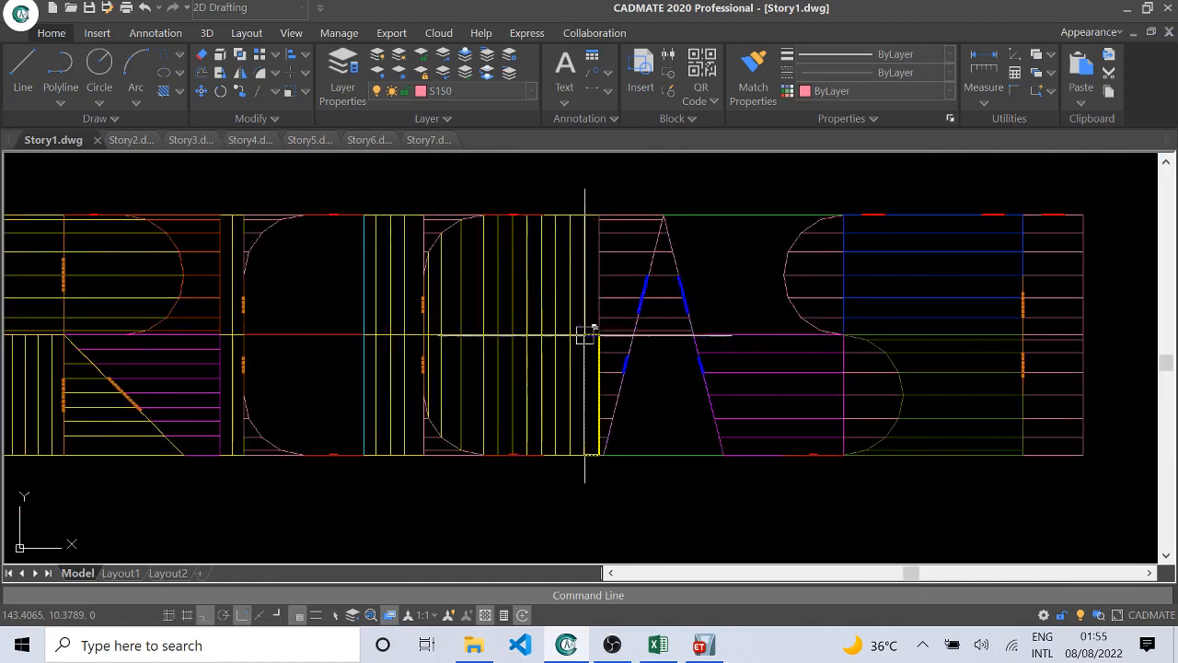
middle_drag(413, 353, 811, 328)
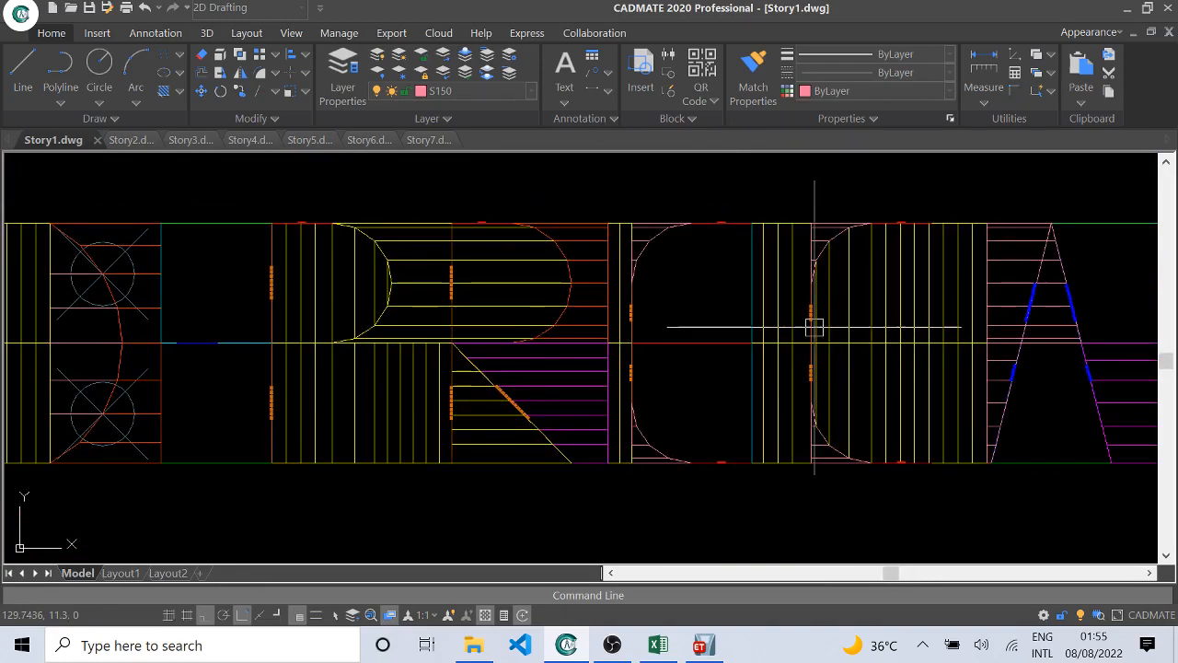
middle_drag(491, 329, 809, 311)
middle_drag(387, 337, 702, 329)
scroll(757, 274, down, 2)
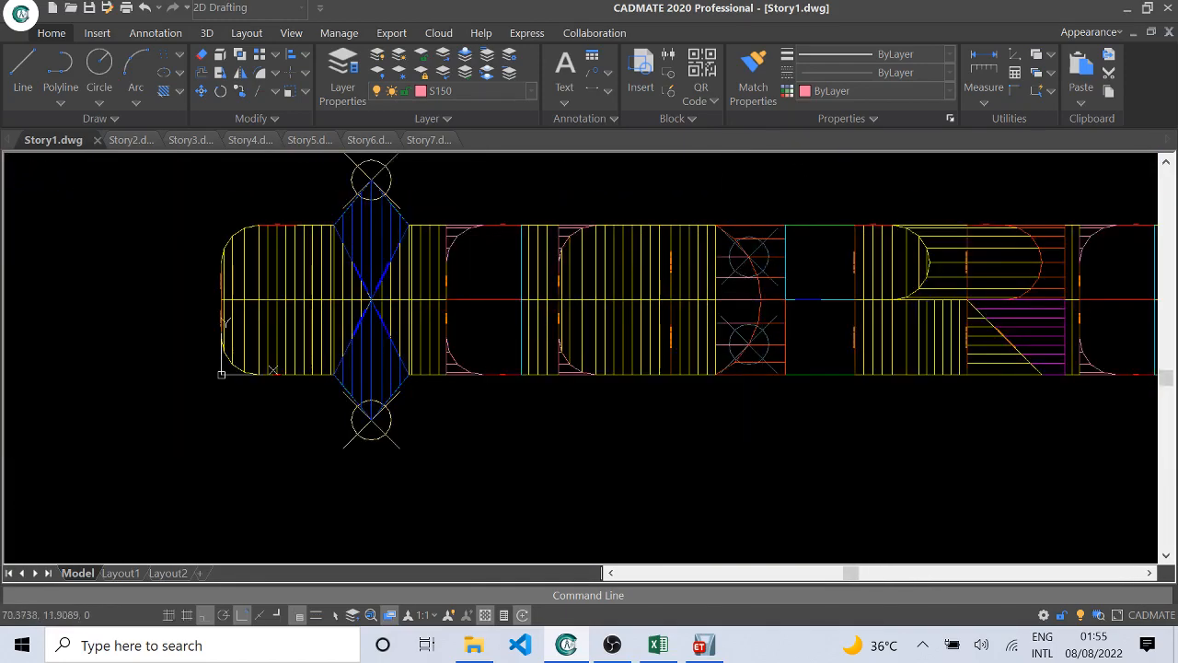
middle_drag(787, 294, 644, 312)
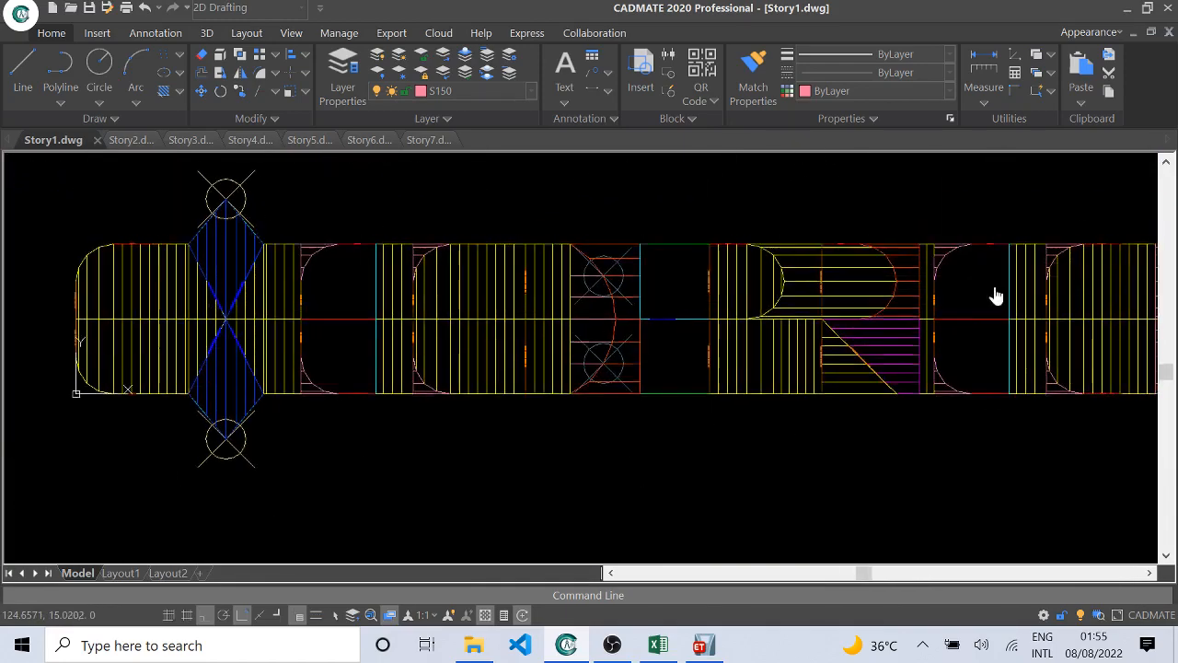
middle_drag(994, 294, 690, 300)
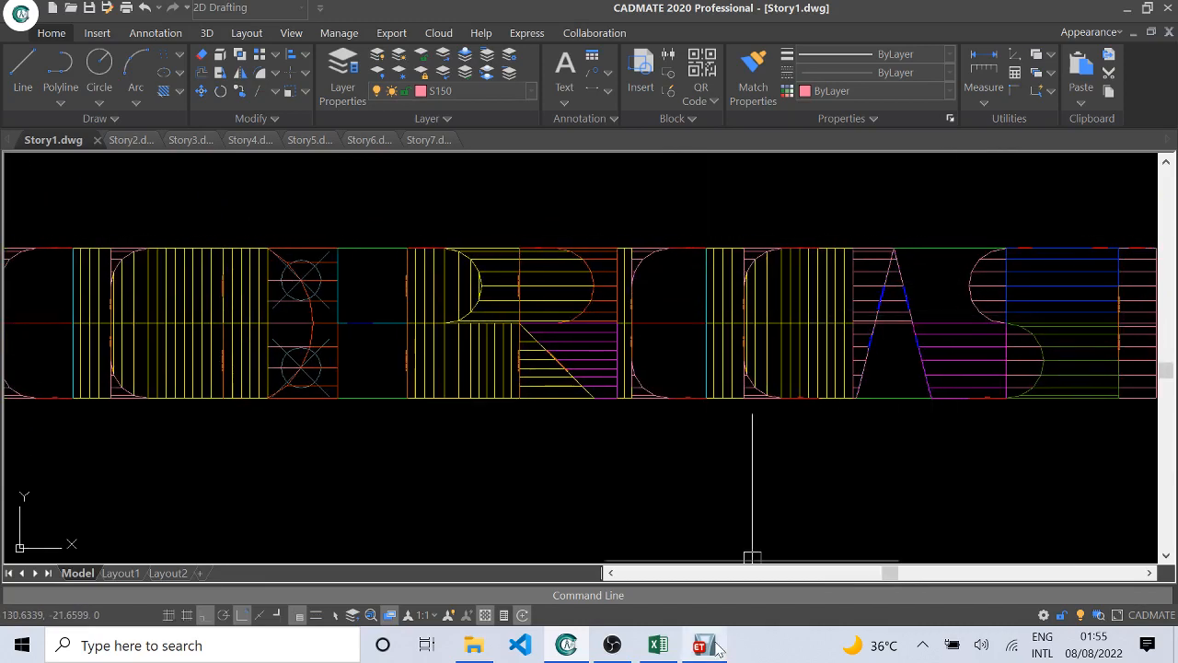
Step: Check the analysis progress in ETABS and the model files in the Automated-ModelS-Presentation folder in File Explorer
click(749, 568)
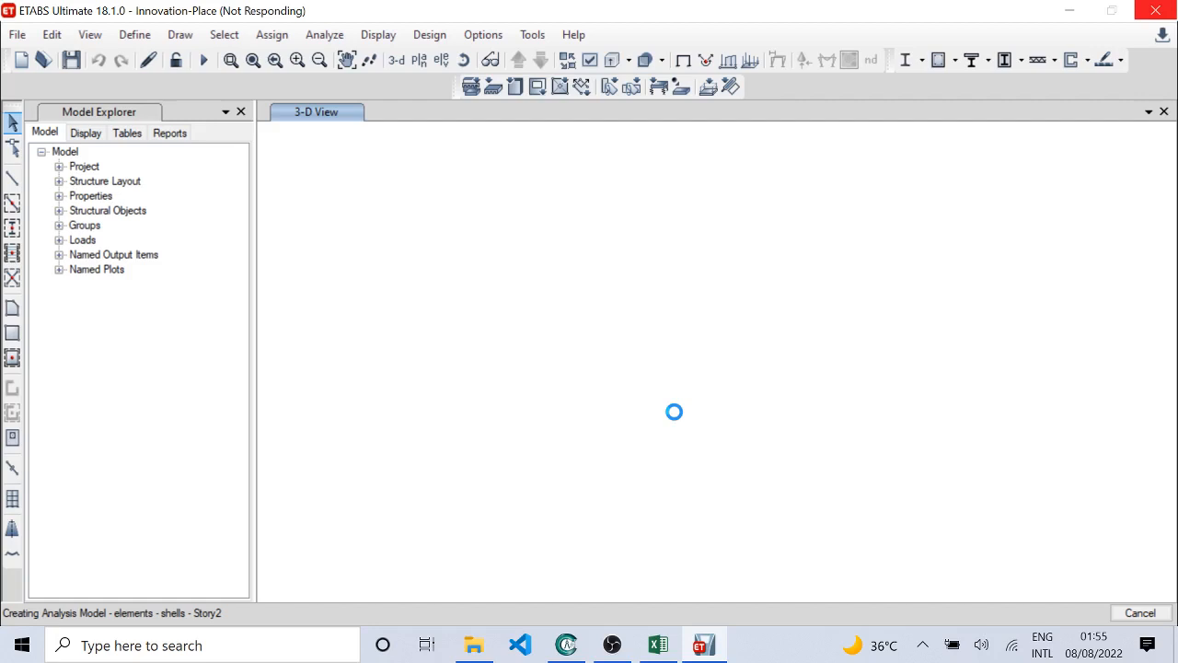
click(474, 642)
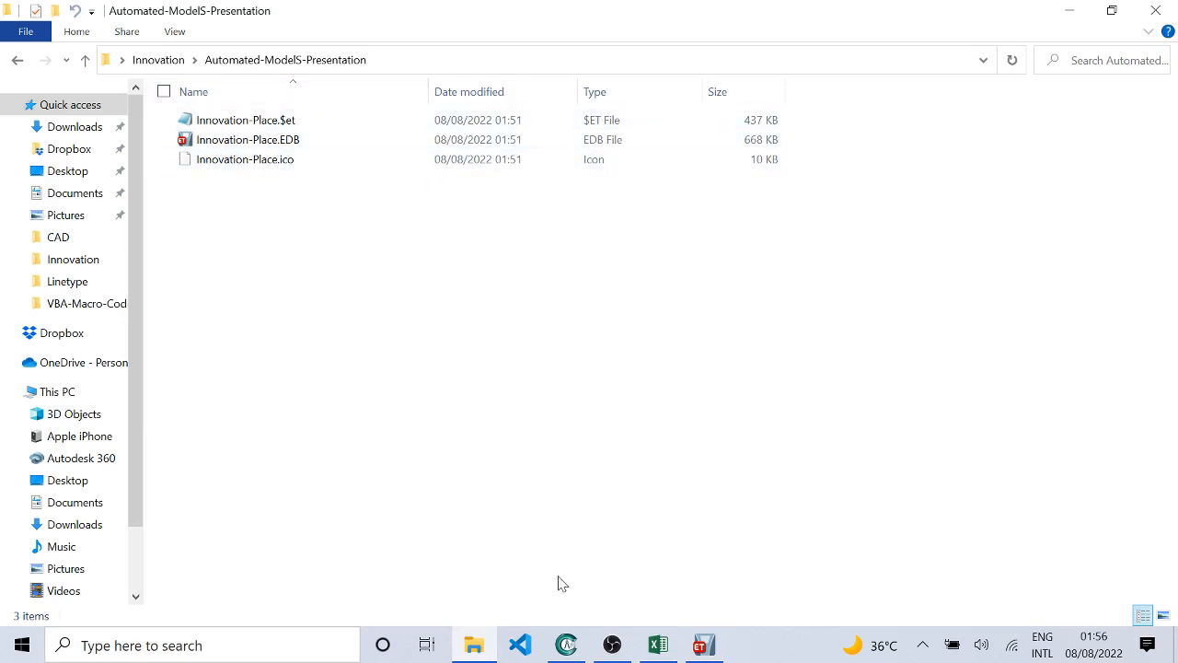
mouse_move(704, 644)
click(698, 600)
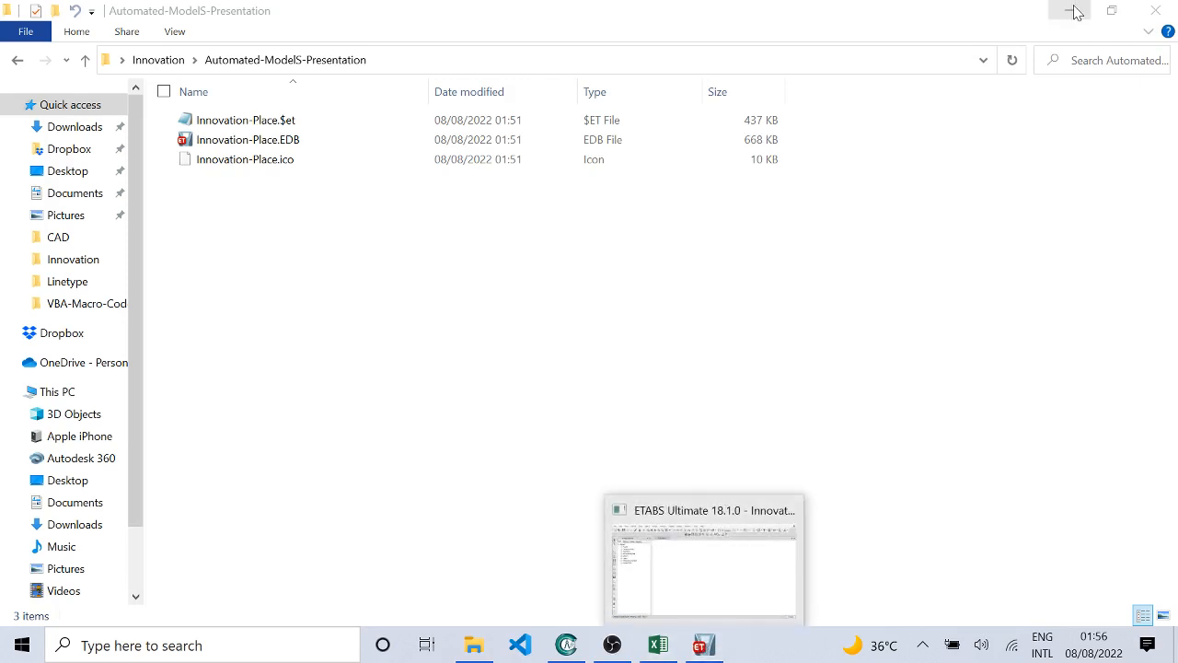
Step: Monitor the analysis progress of the Innovation-Place model in ETABS, checking the Excel workbook in between
mouse_move(704, 643)
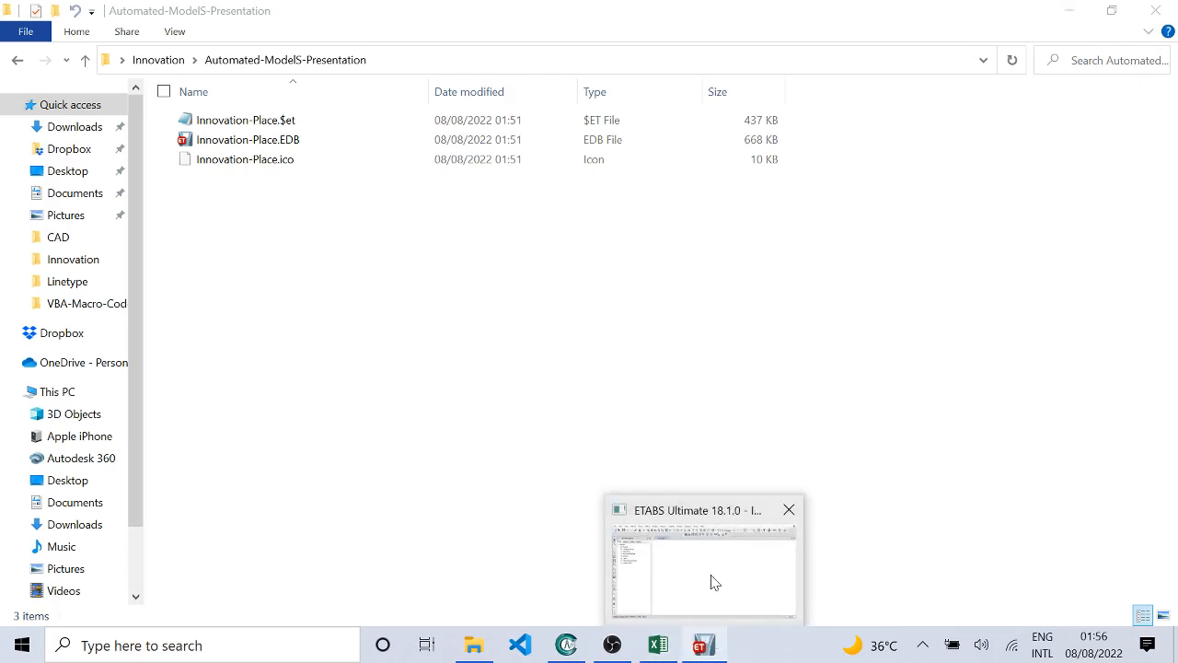
mouse_move(711, 576)
mouse_move(711, 608)
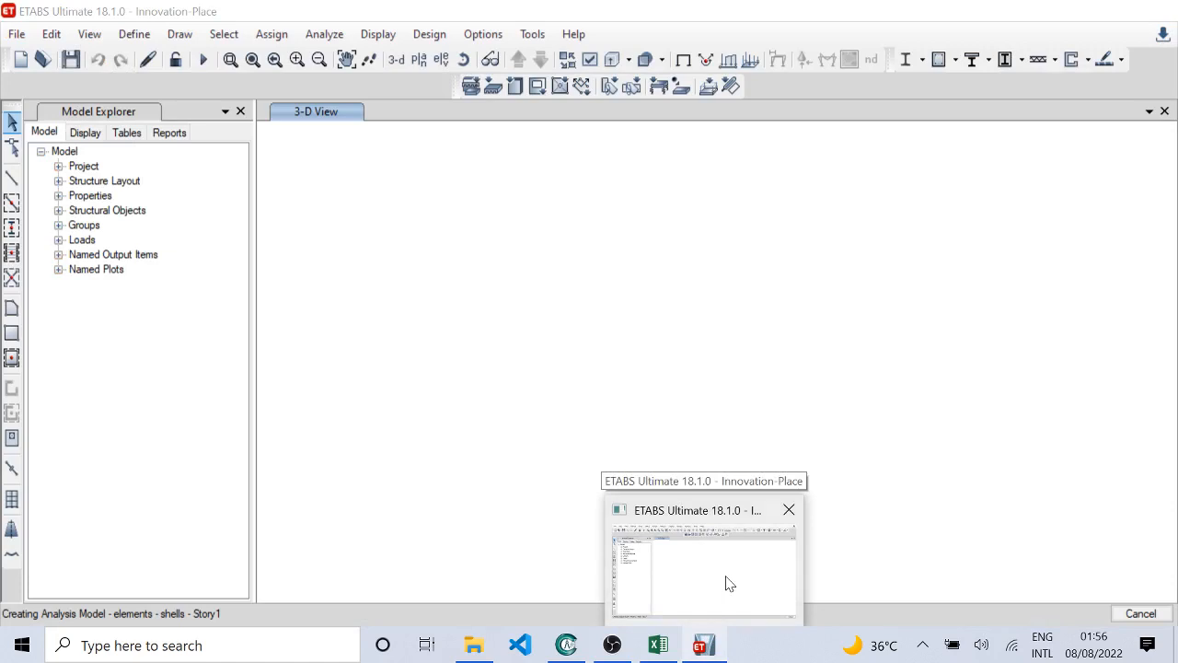
click(726, 577)
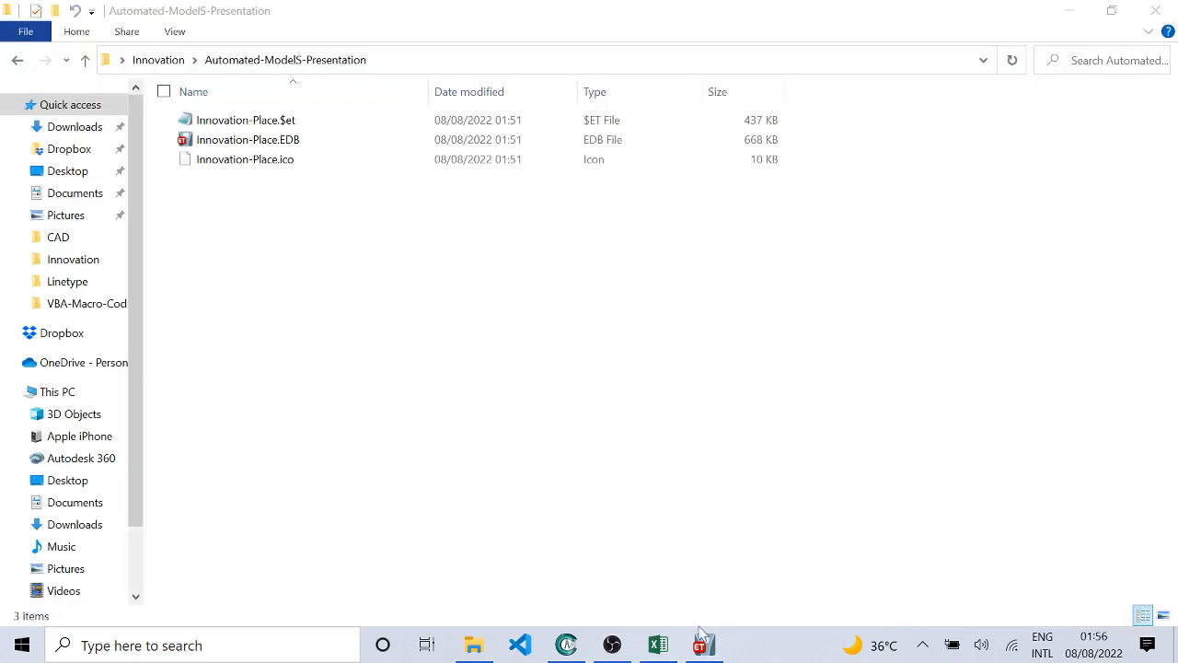
click(658, 645)
mouse_move(702, 644)
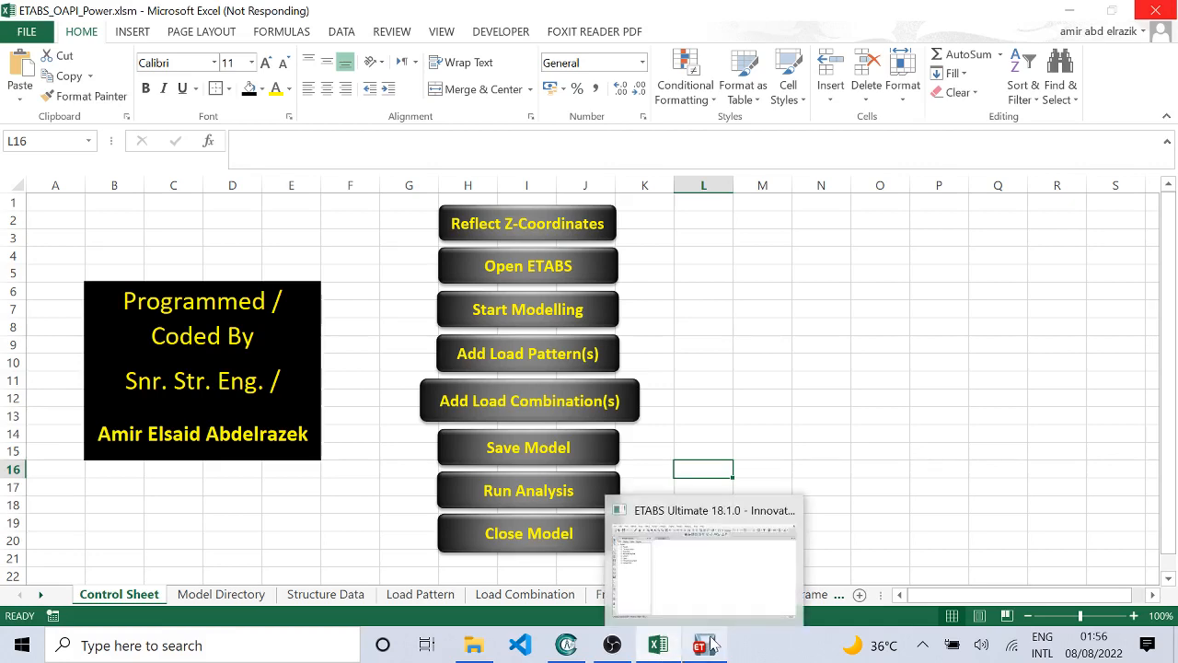
mouse_move(705, 576)
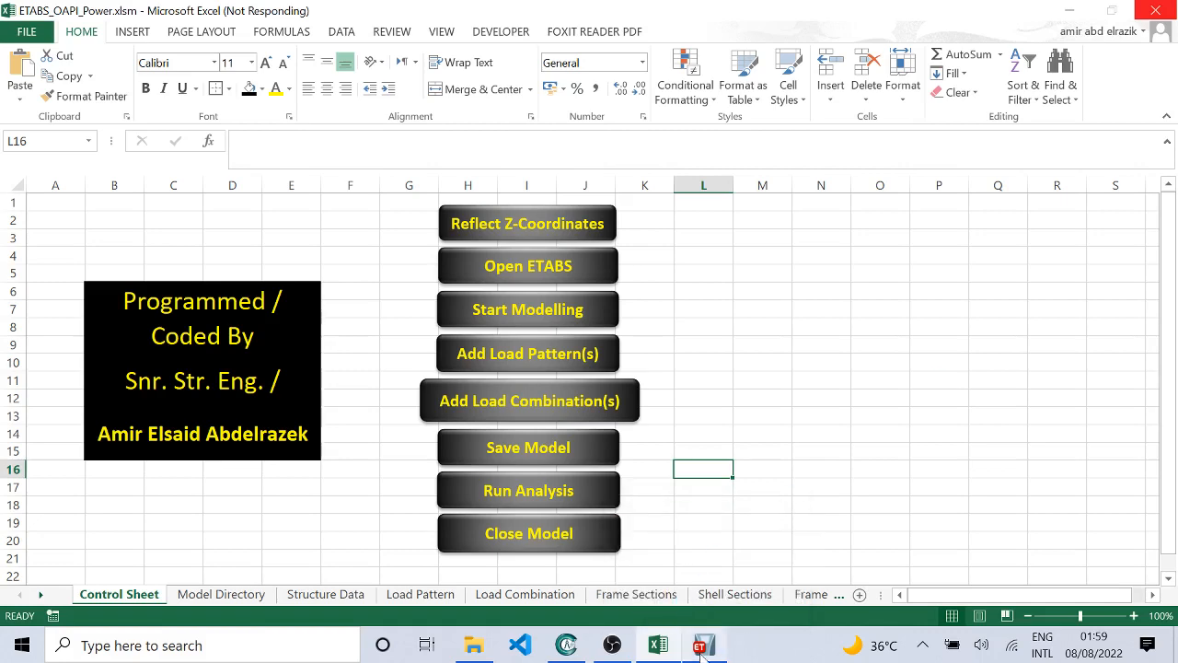
click(703, 647)
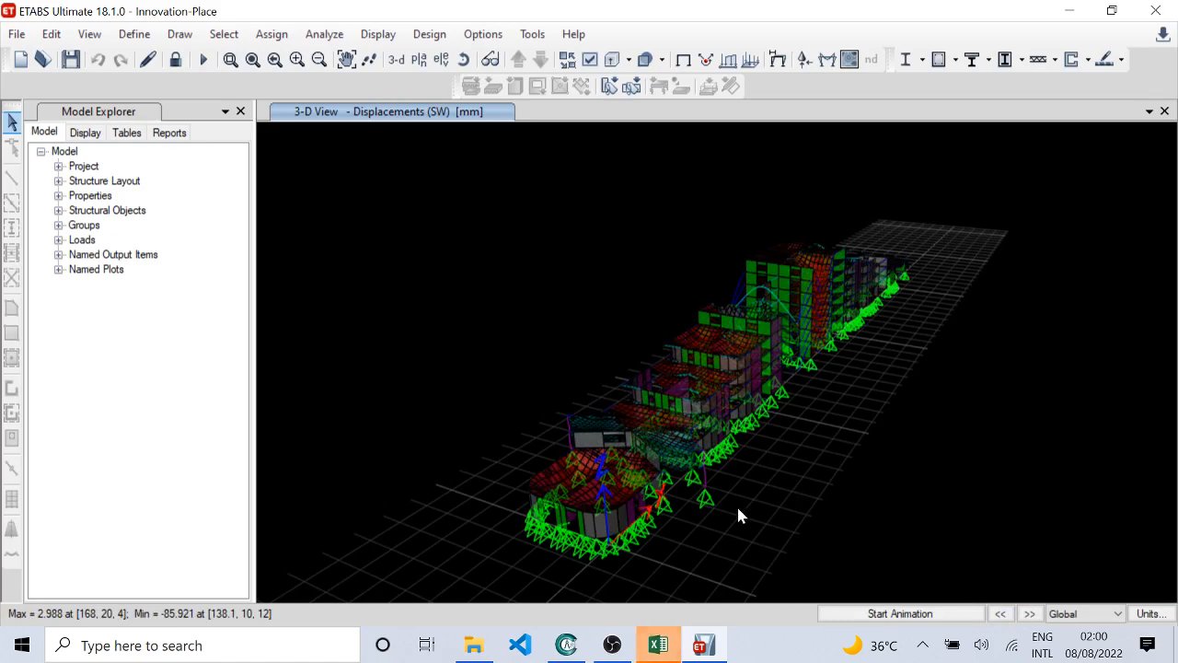
Step: Switch to the Excel workbook, dismiss the macro's analysis message, and return to the ETABS model
click(664, 650)
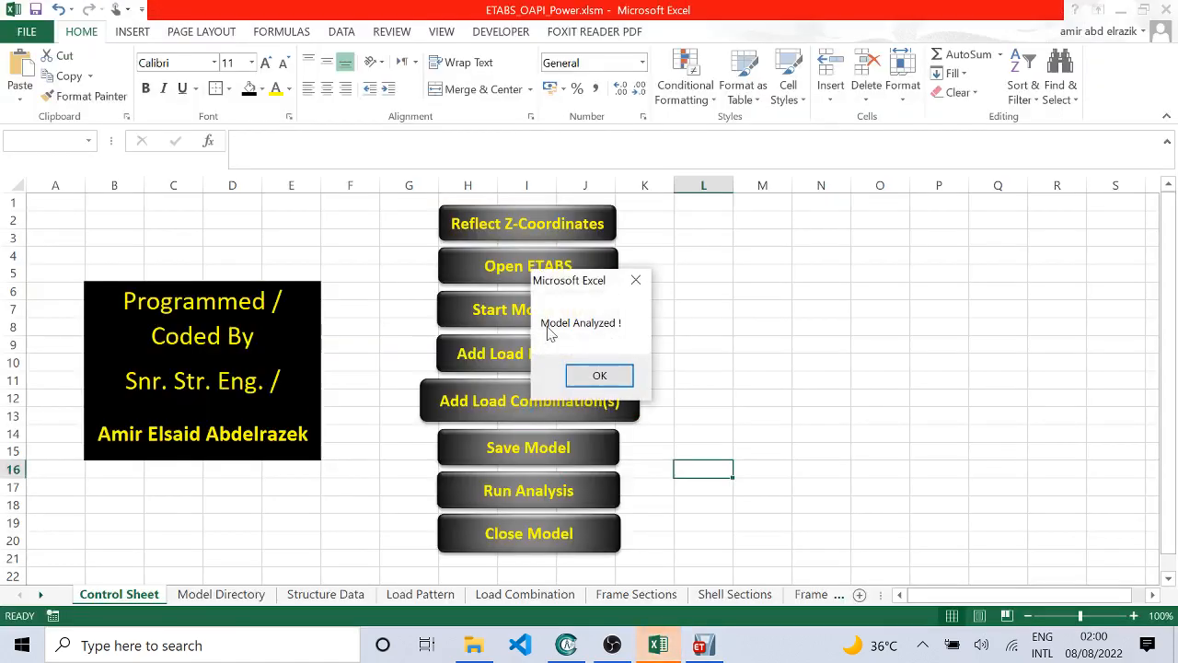
click(598, 374)
click(701, 645)
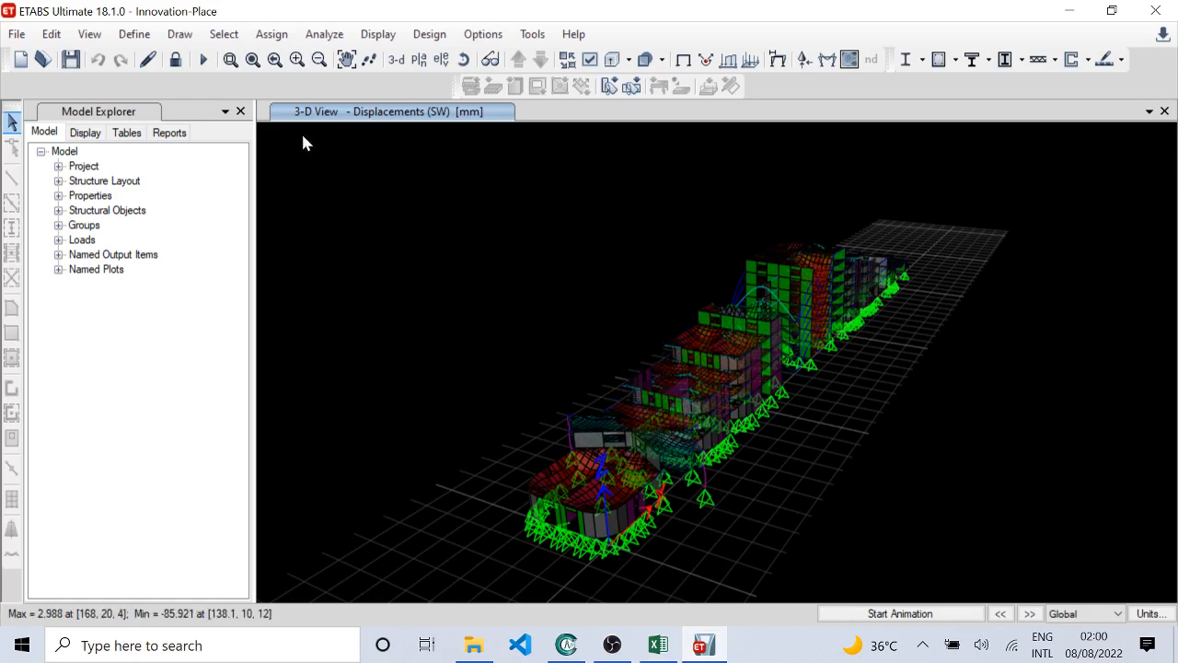
Step: Show the model's undeformed shape, and display the deformed shape for load case SW with automatic scaling
click(684, 58)
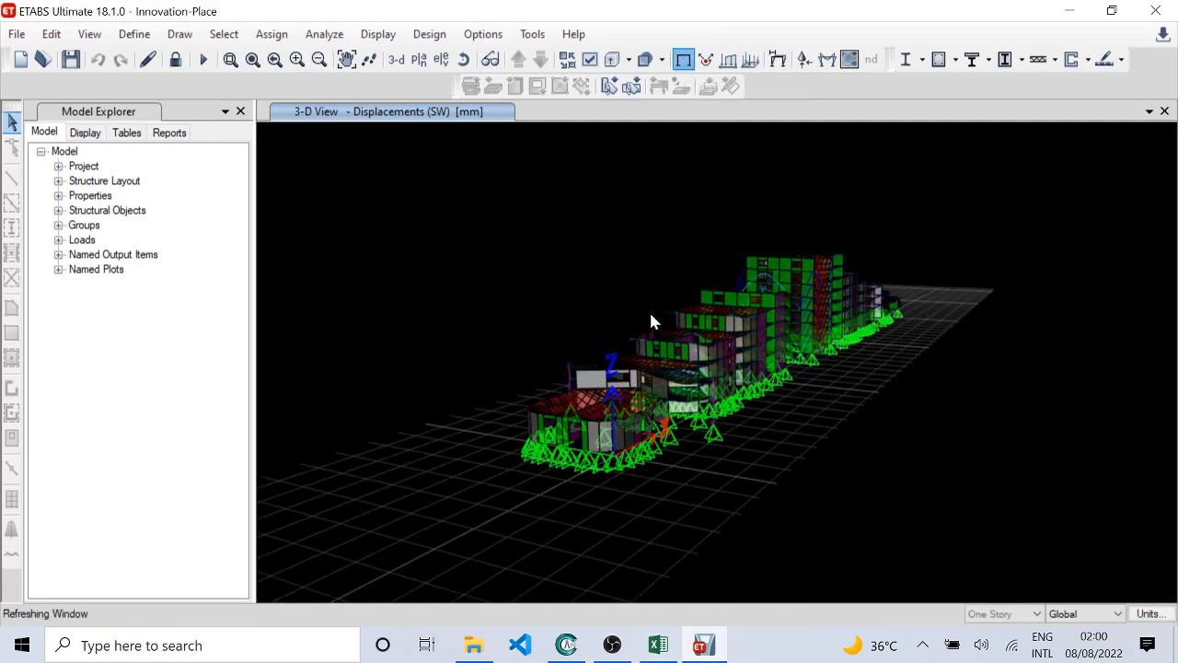
click(779, 59)
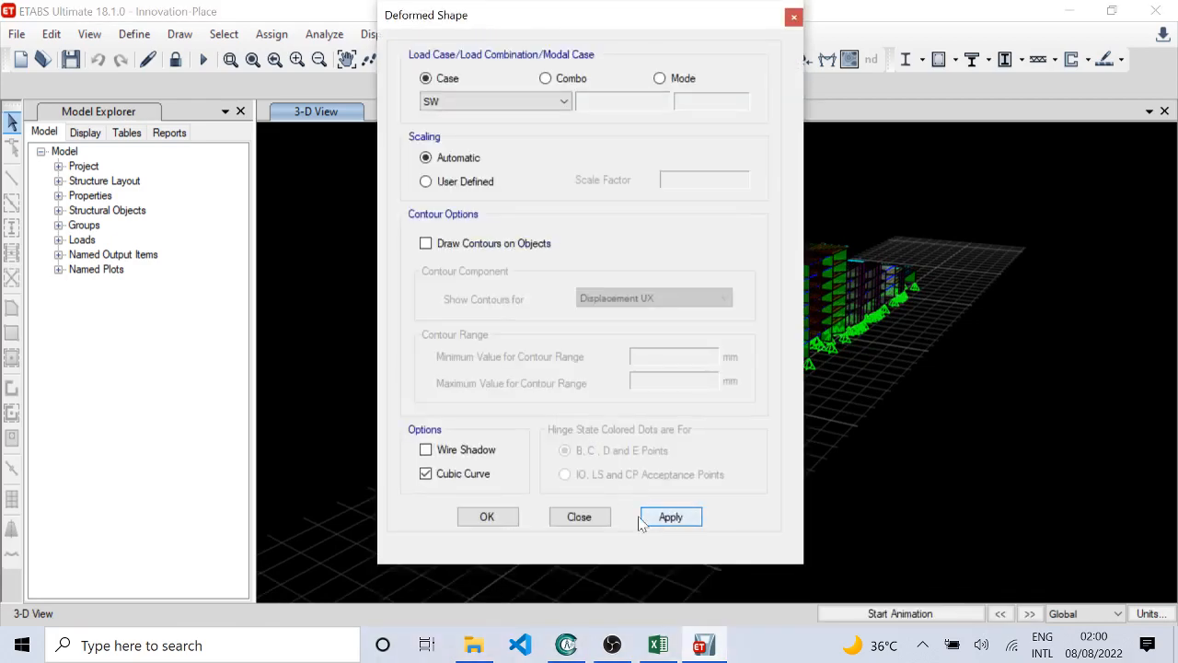
click(643, 519)
click(606, 518)
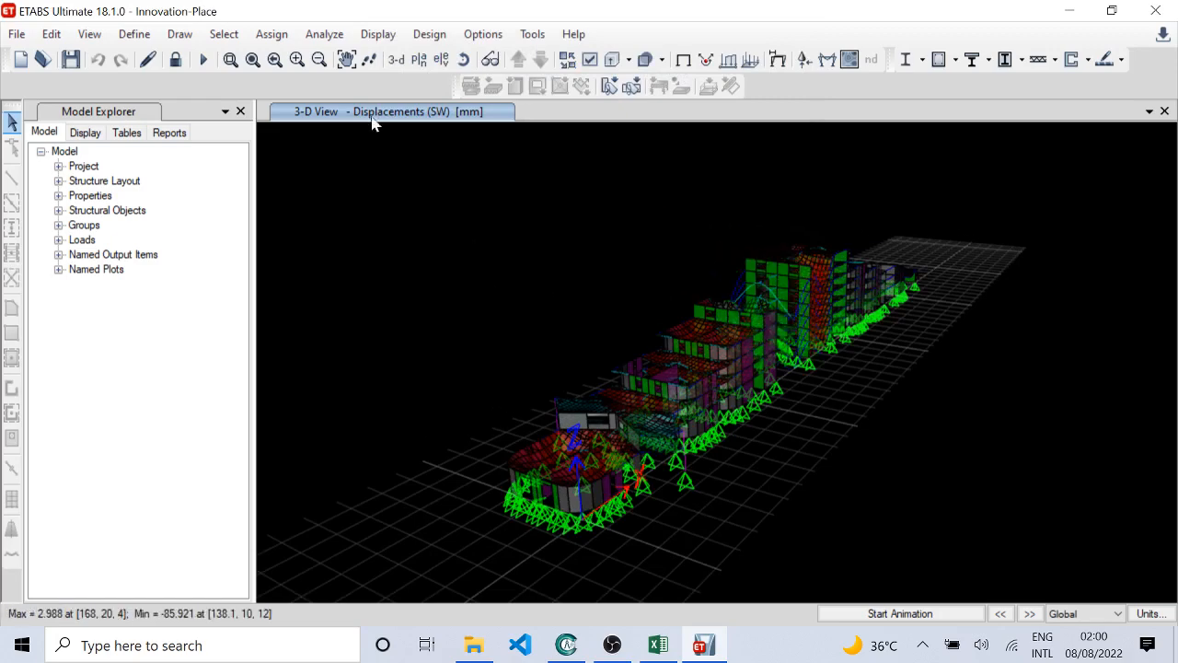
Step: Open the last analysis run log and examine its modal analysis results and list of linear static cases
click(324, 34)
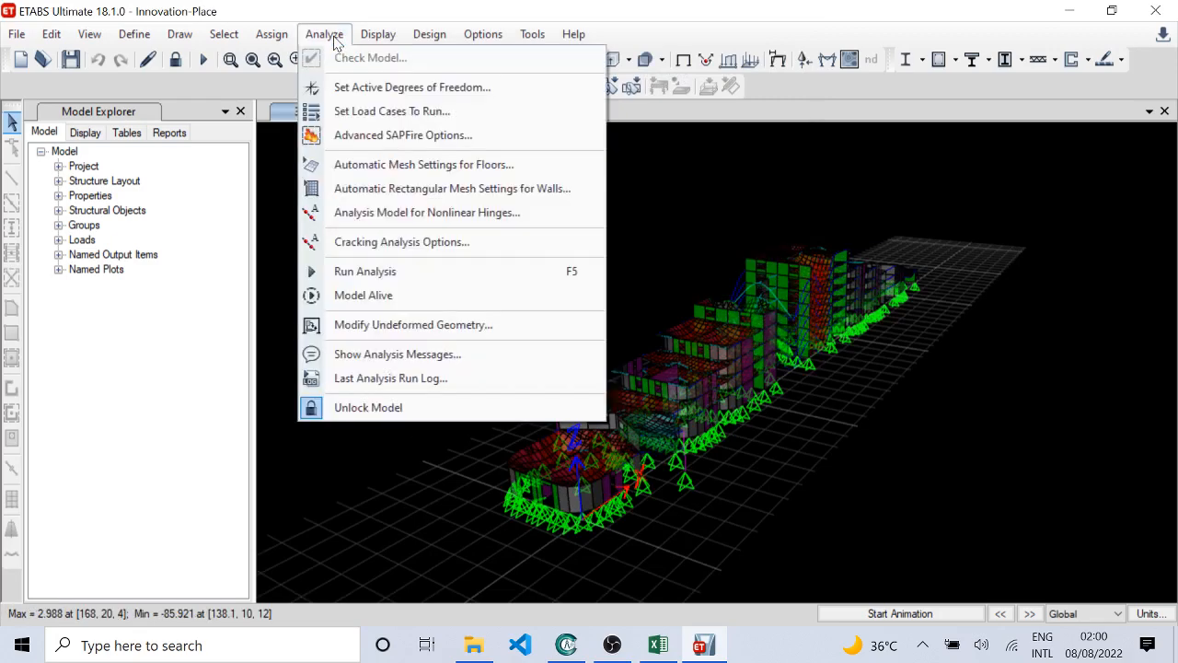
click(372, 385)
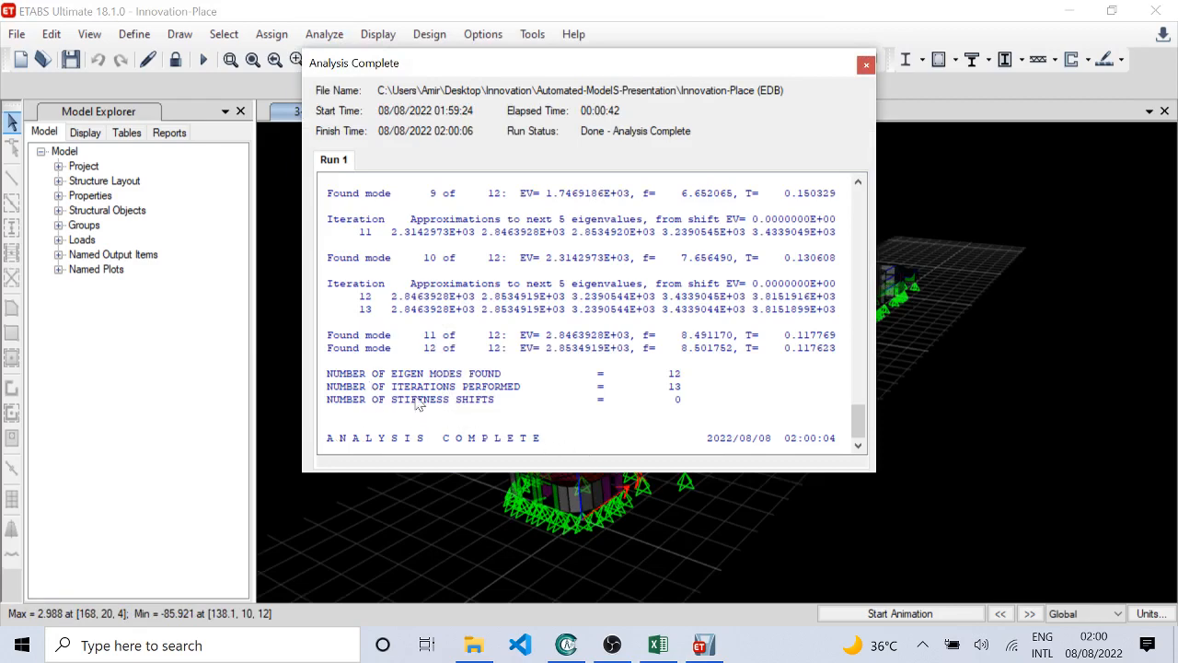
scroll(412, 416, up, 2)
scroll(412, 415, up, 4)
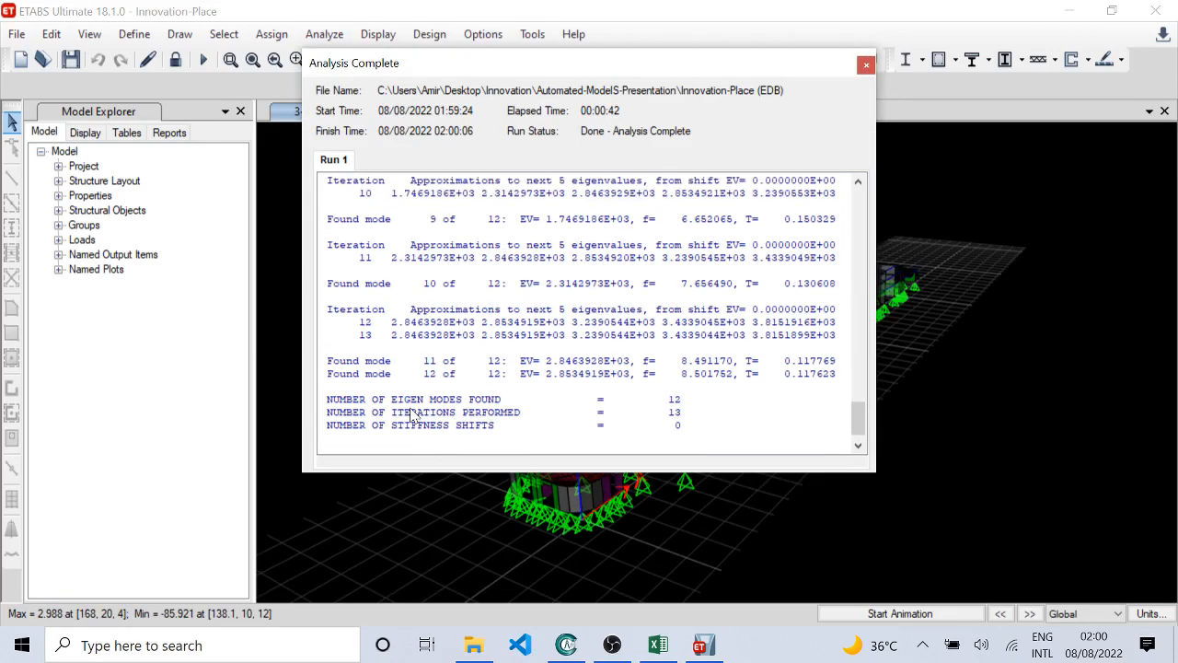
scroll(410, 416, up, 8)
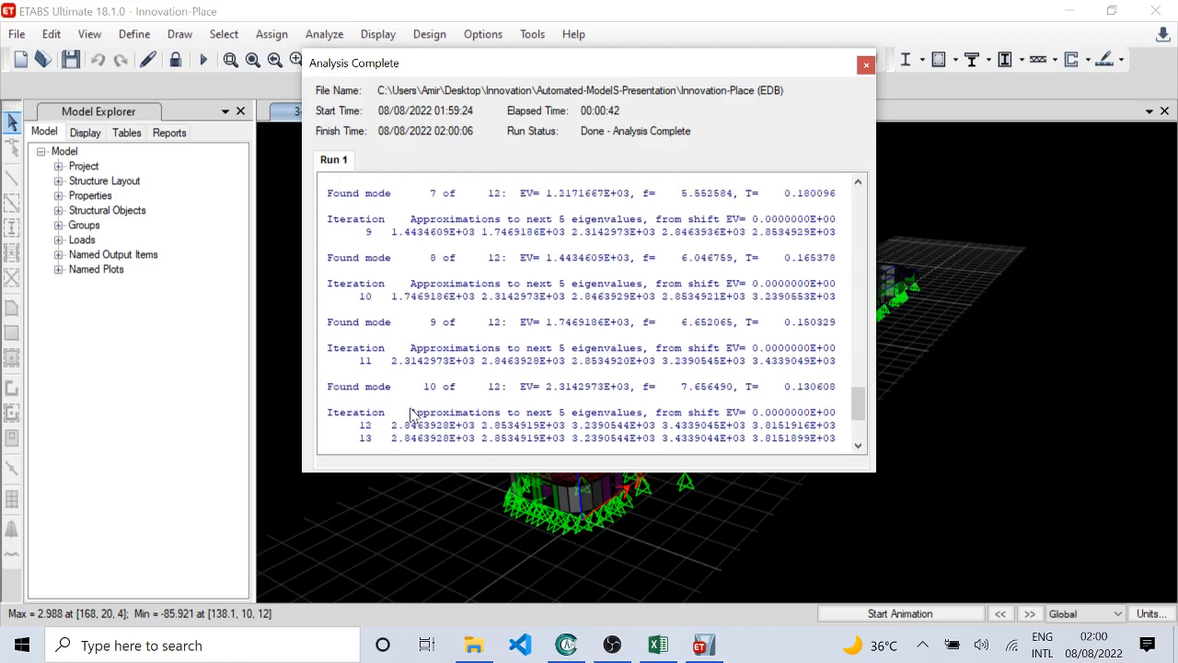
scroll(410, 416, up, 7)
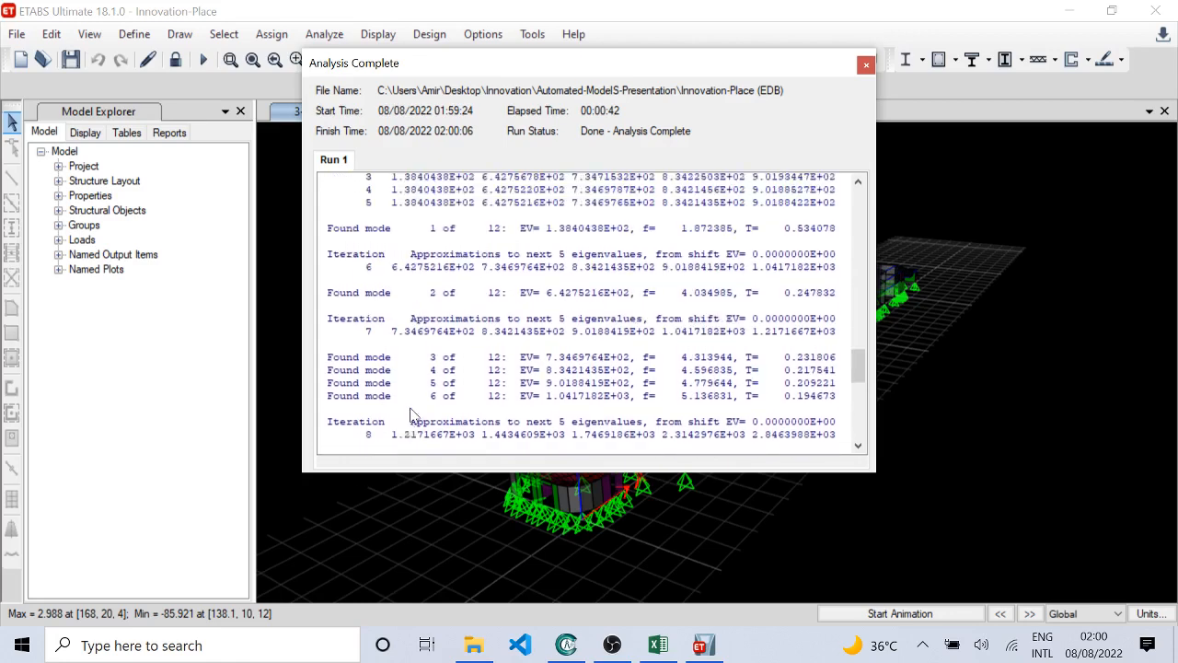
scroll(410, 416, up, 3)
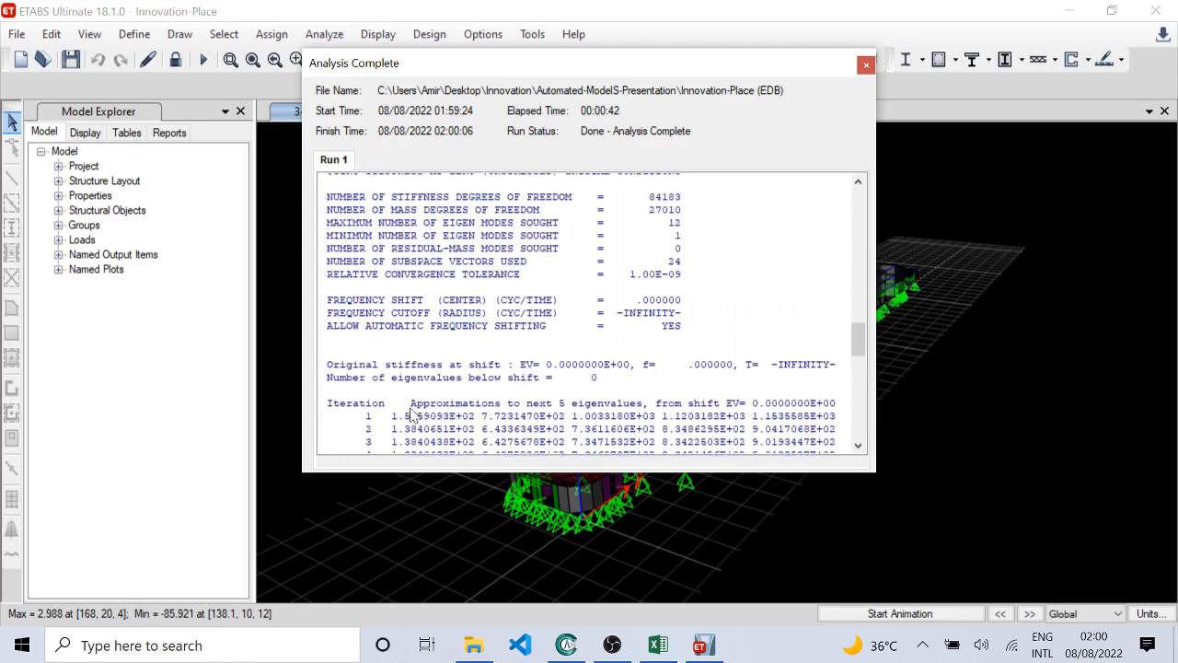
scroll(411, 416, up, 2)
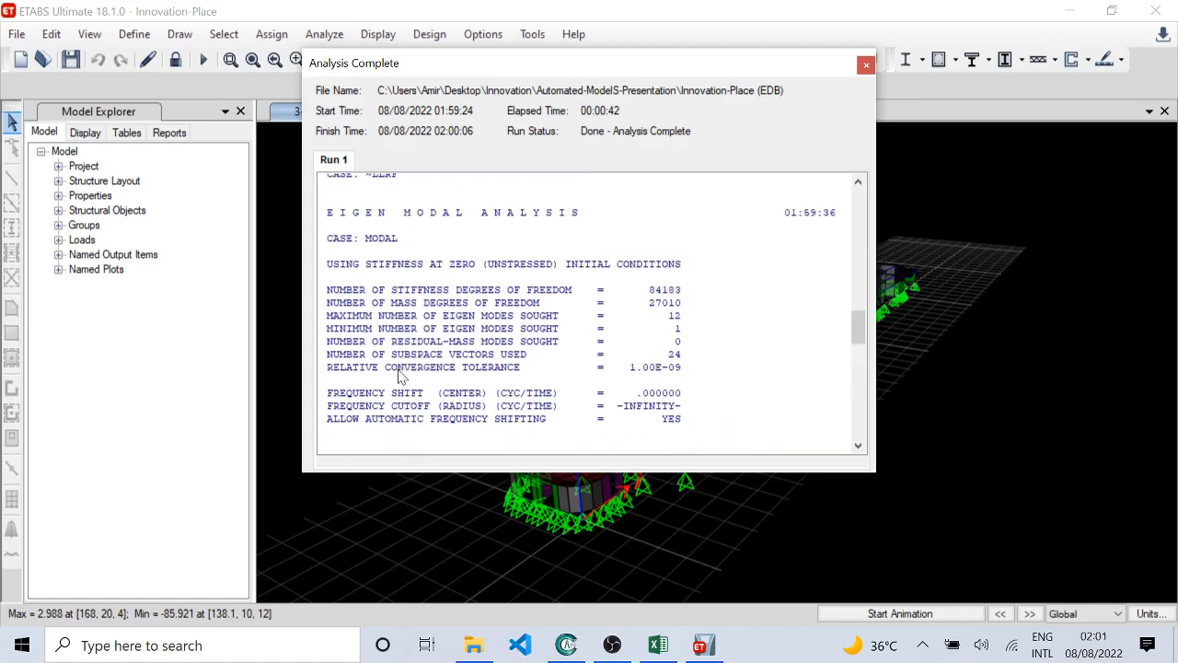
scroll(410, 366, up, 3)
scroll(398, 373, up, 6)
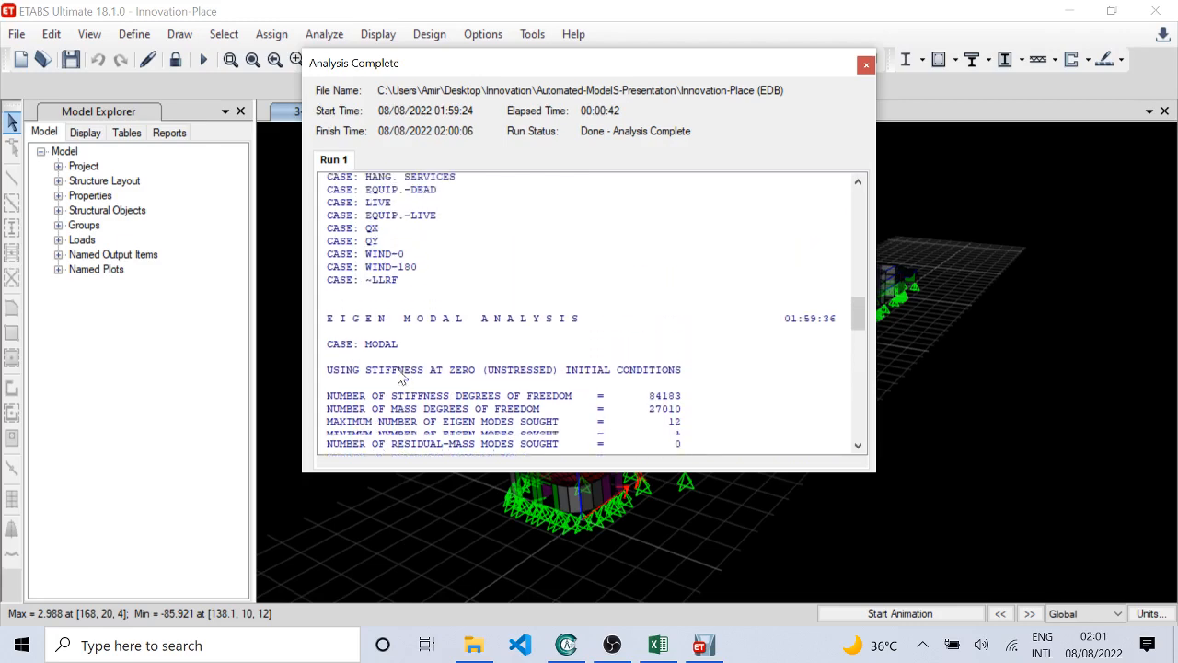
scroll(398, 373, up, 5)
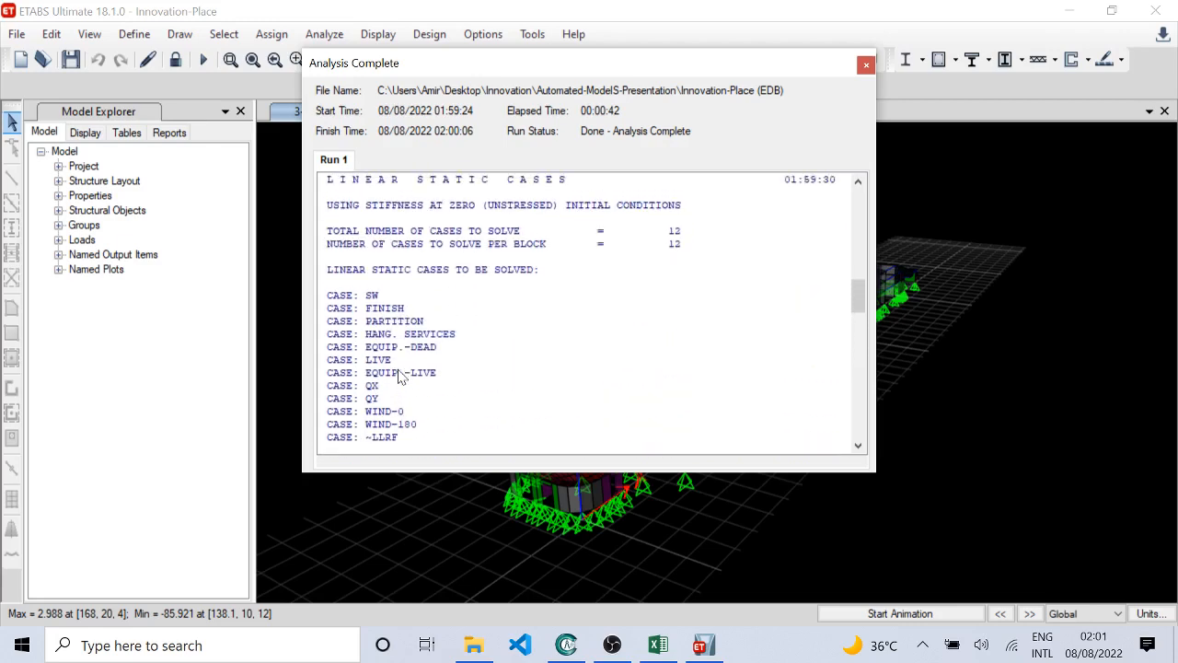
scroll(399, 372, up, 4)
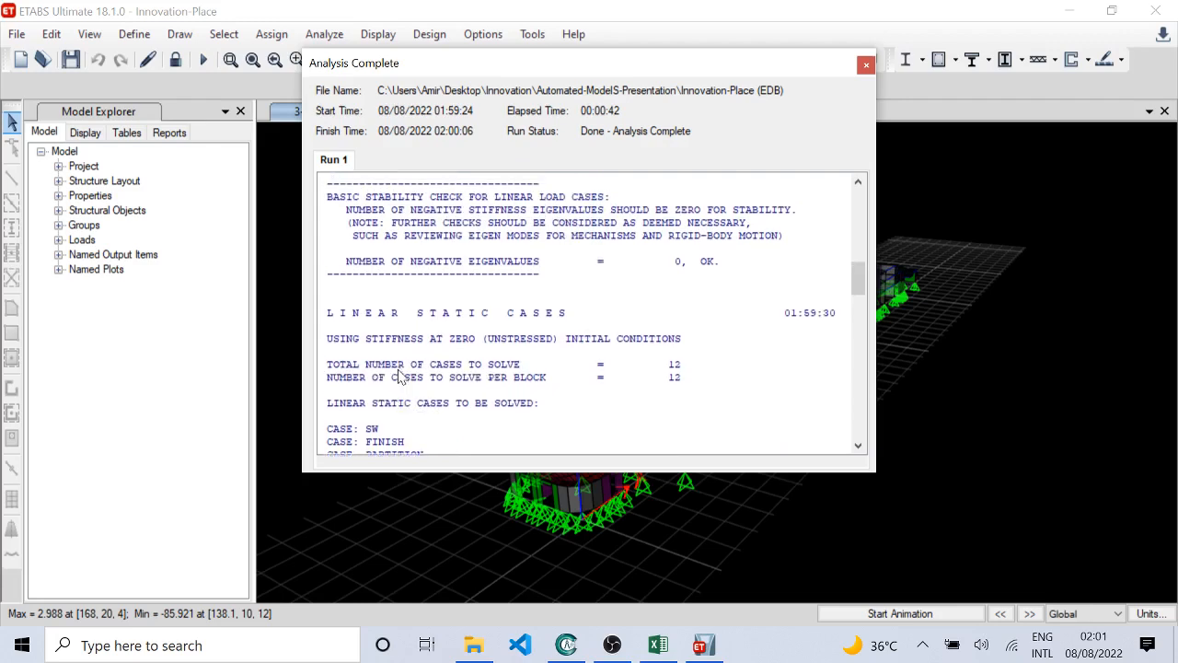
Step: Review the log's equation solution, thread settings and joint and element counts back to its beginning, and close the log
scroll(398, 373, up, 3)
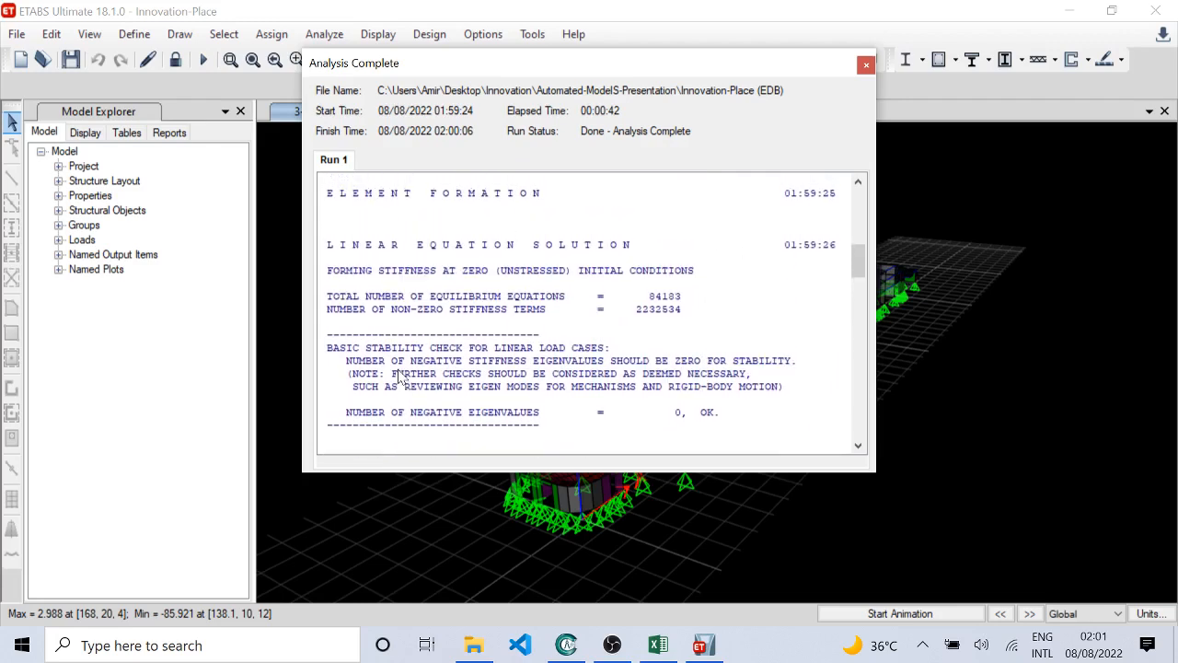
scroll(399, 378, up, 3)
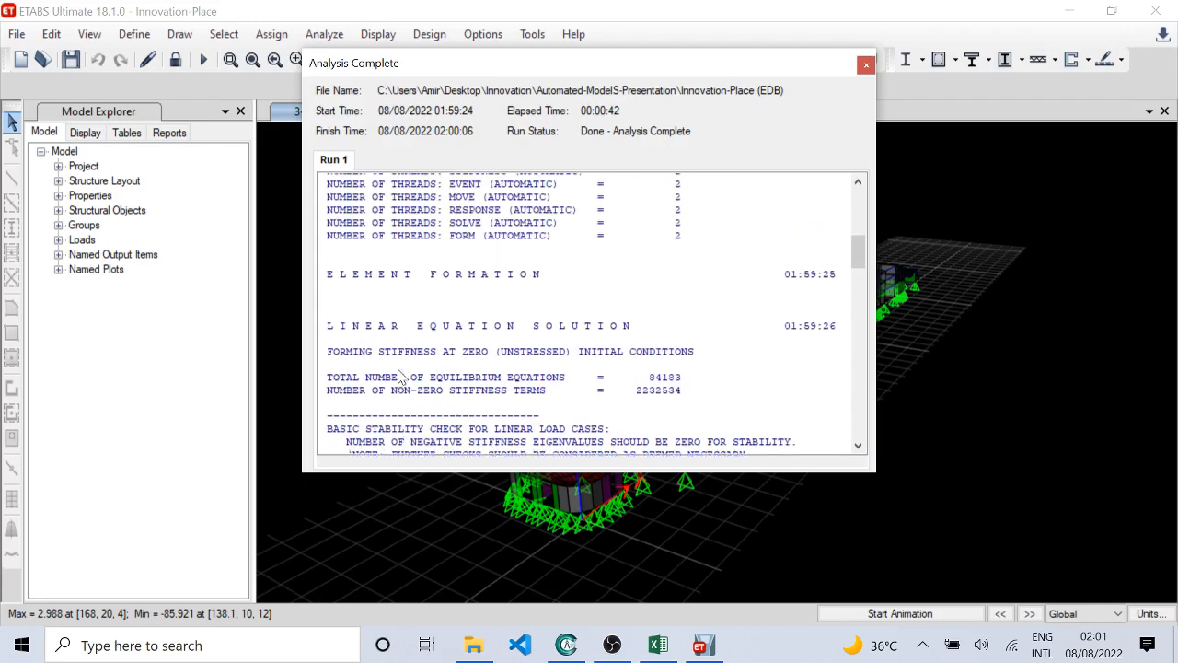
scroll(399, 377, up, 4)
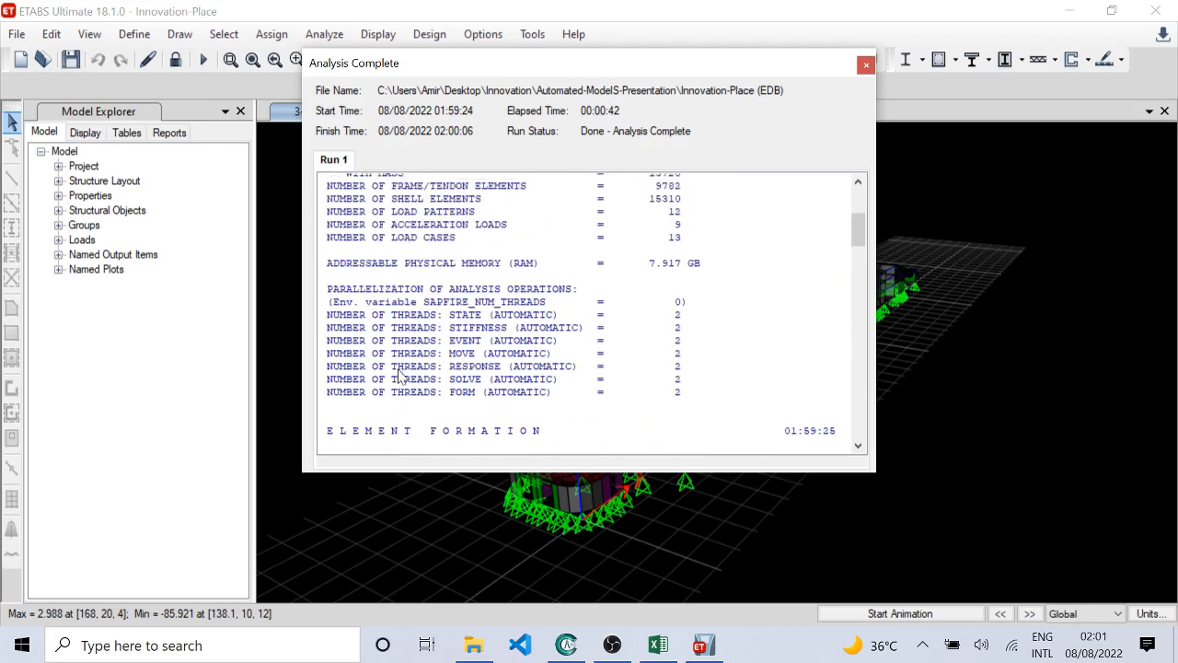
scroll(398, 372, up, 4)
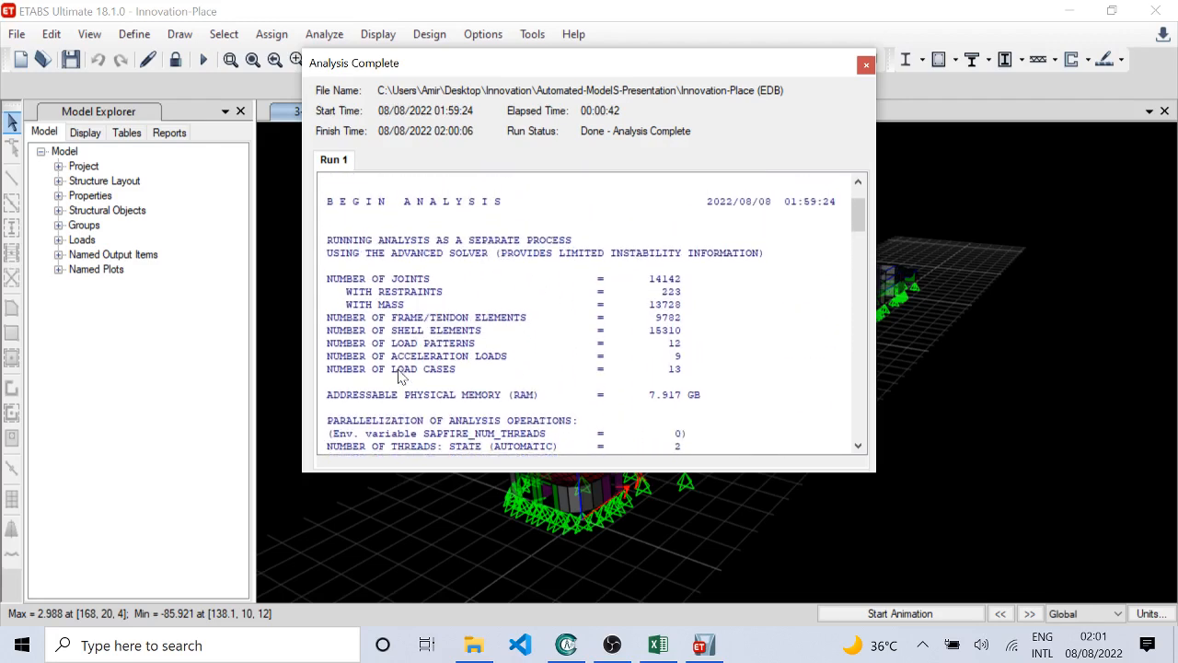
scroll(398, 378, up, 2)
scroll(398, 377, up, 1)
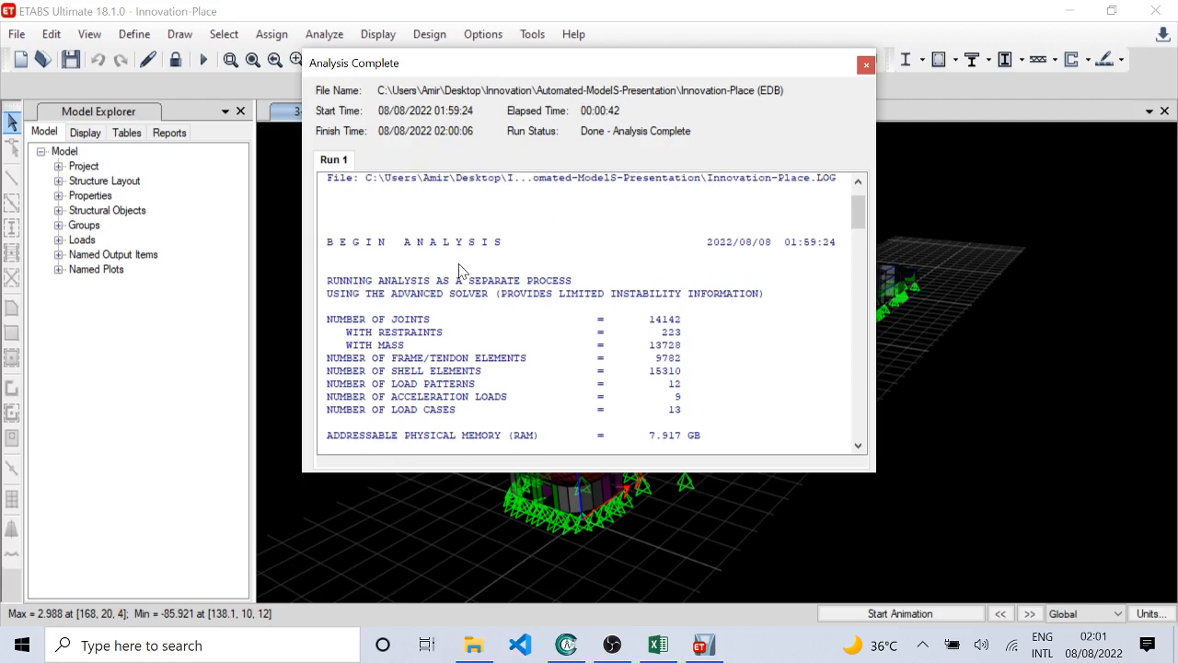
scroll(460, 276, down, 2)
scroll(463, 357, up, 1)
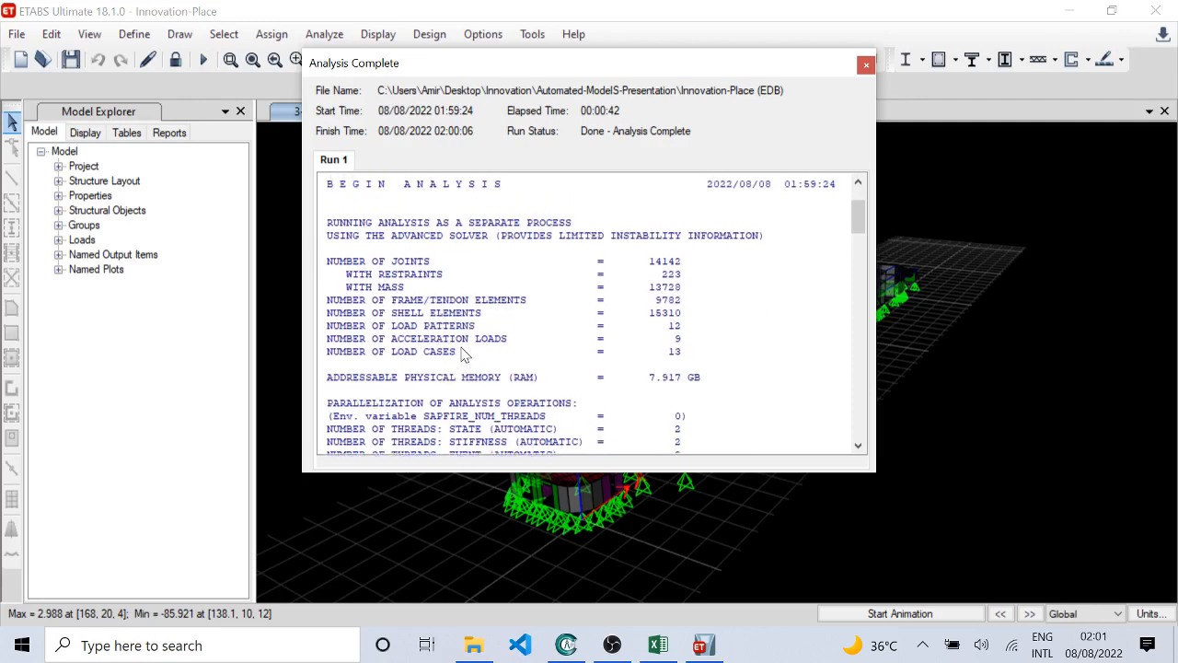
scroll(463, 357, up, 1)
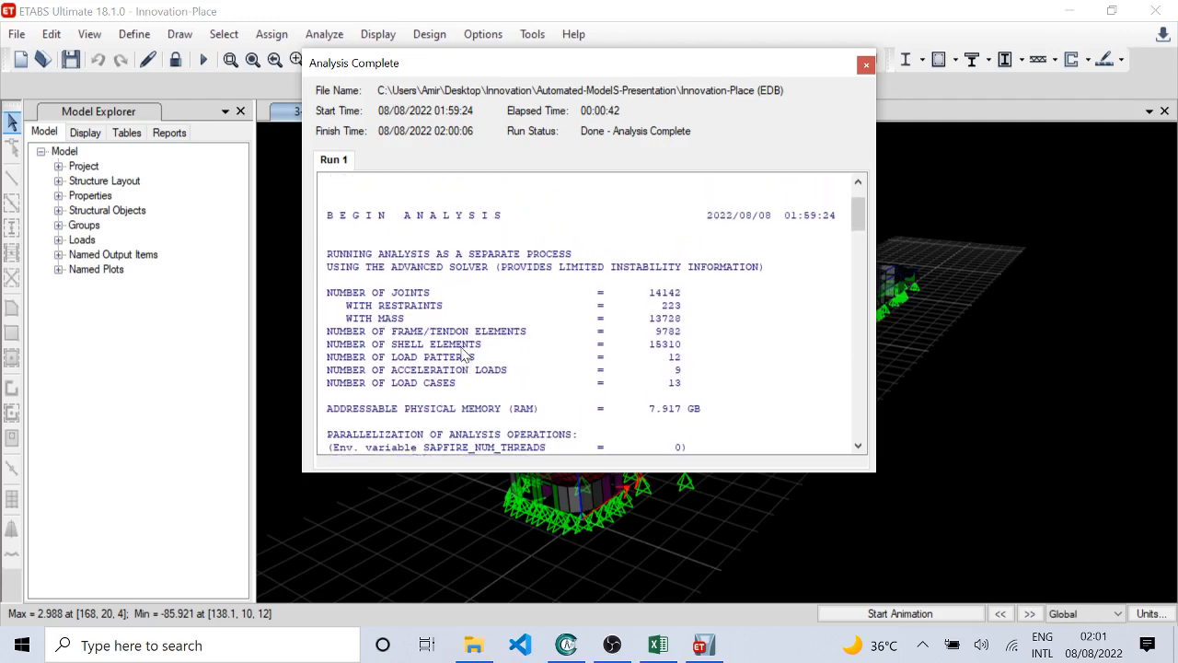
scroll(463, 356, up, 1)
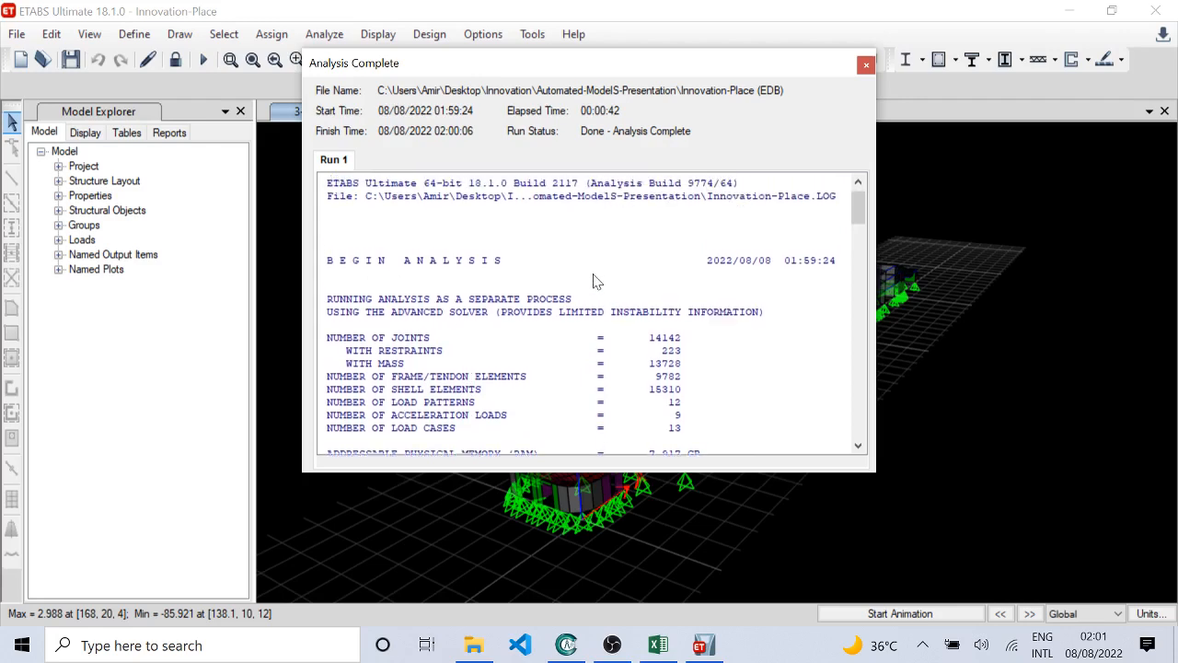
scroll(681, 262, down, 1)
click(865, 66)
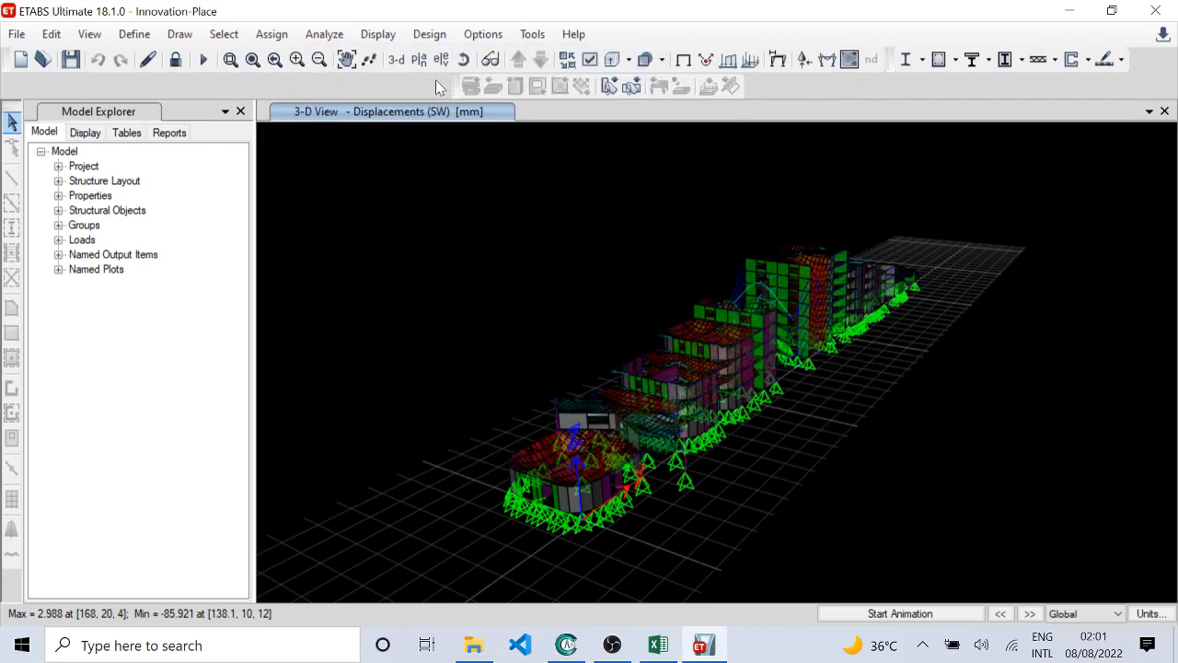
Step: Switch to the Excel workbook, run its Close Model macro to close ETABS, and dismiss the macro's message
click(658, 644)
click(722, 419)
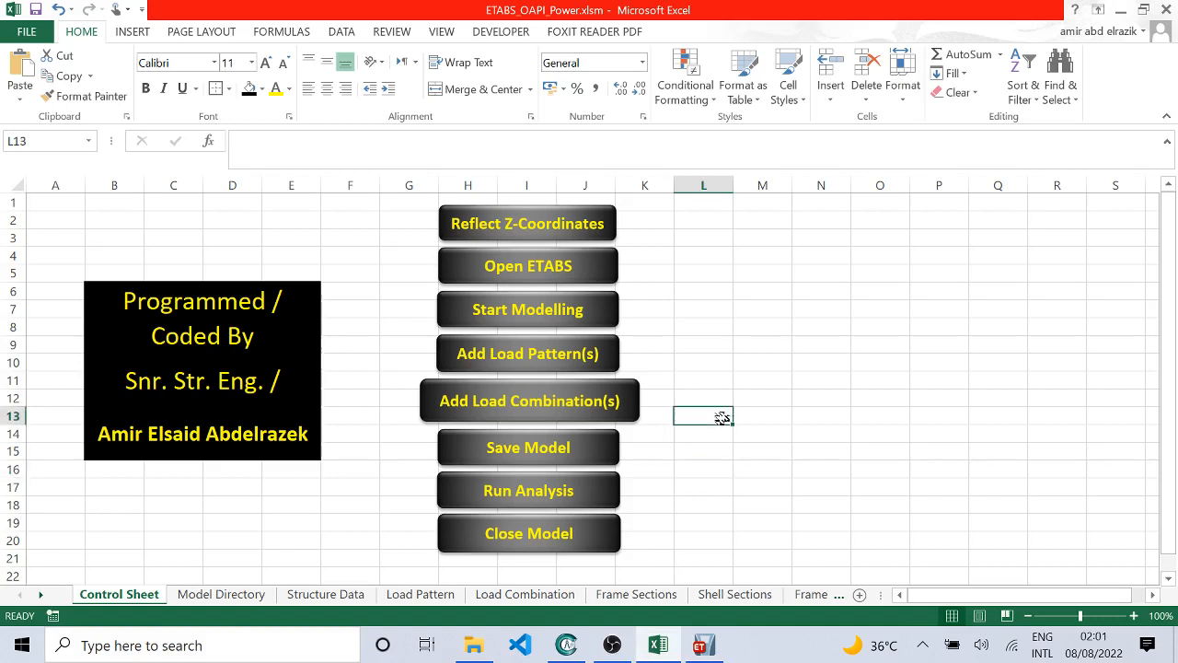
click(565, 546)
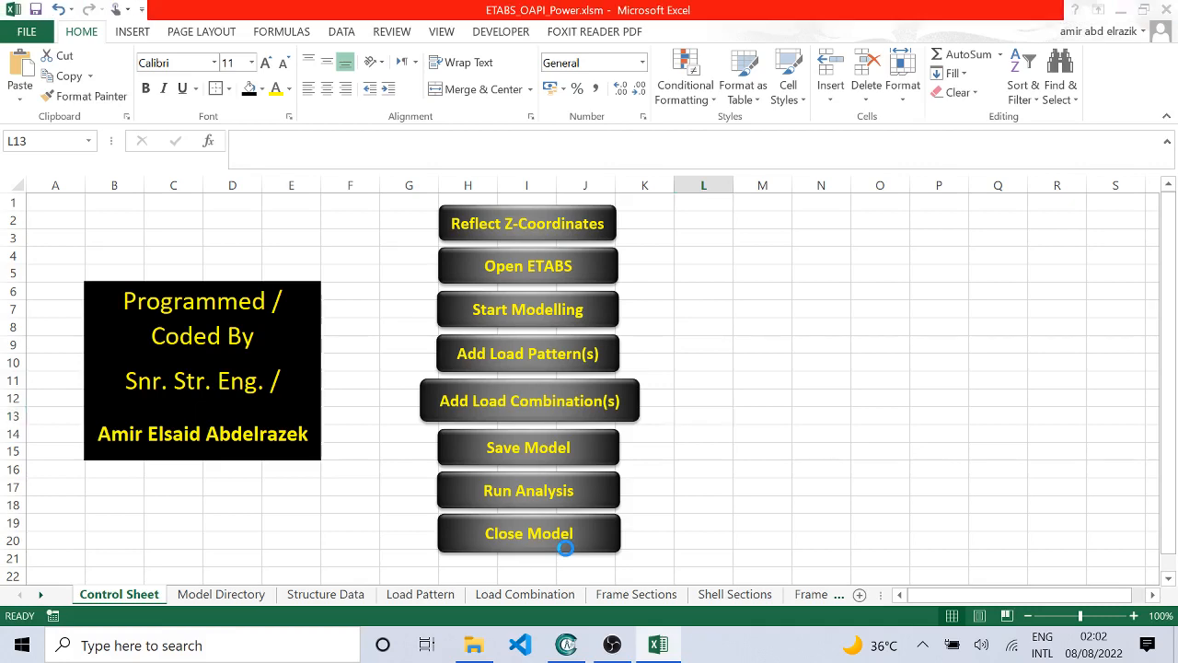
click(597, 379)
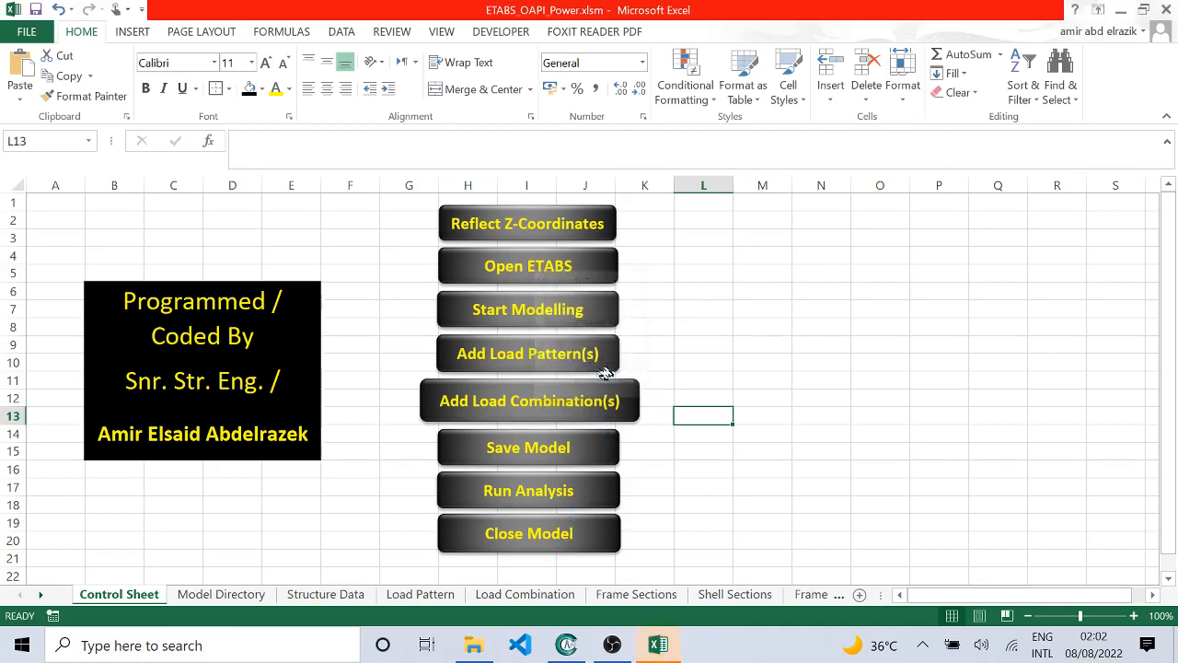
Step: Check the Innovation-Place.EDB model and the analysis output files in the Automated-ModelS-Presentation folder, and return to the Excel workbook
mouse_move(473, 648)
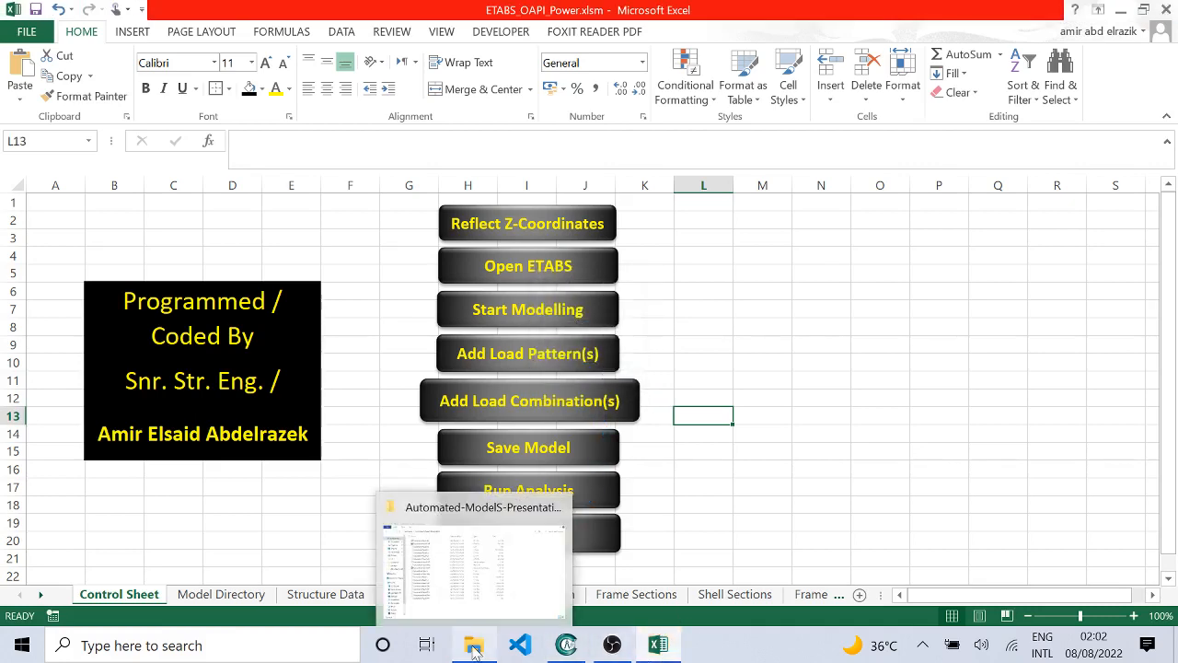
click(501, 536)
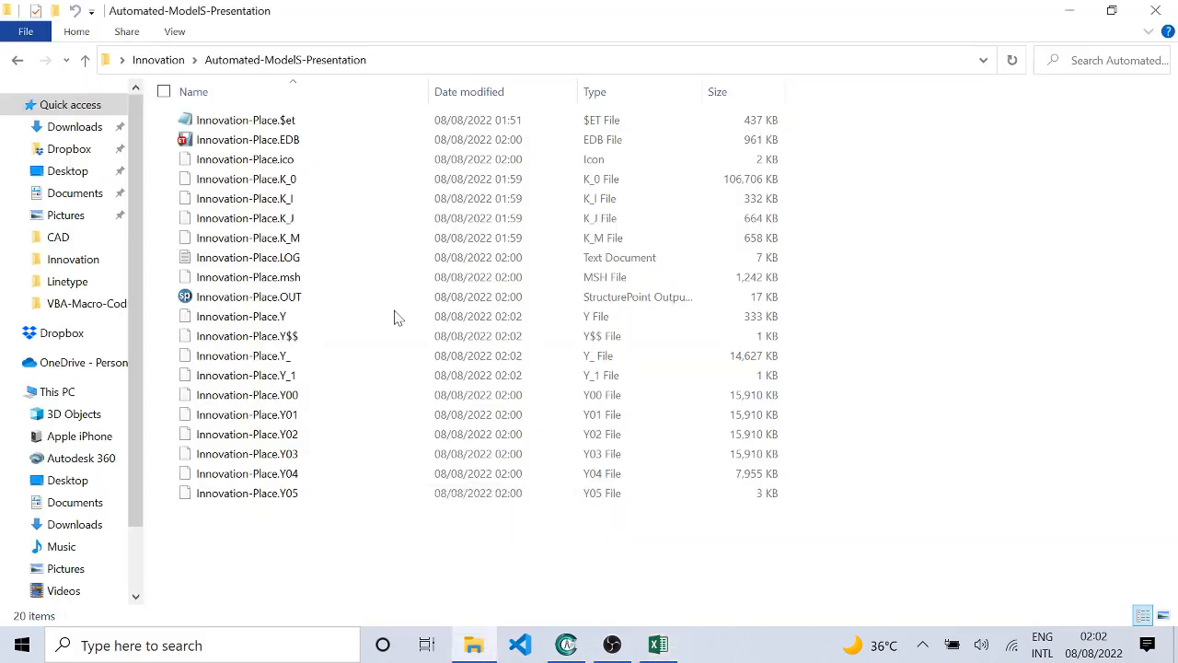
click(460, 138)
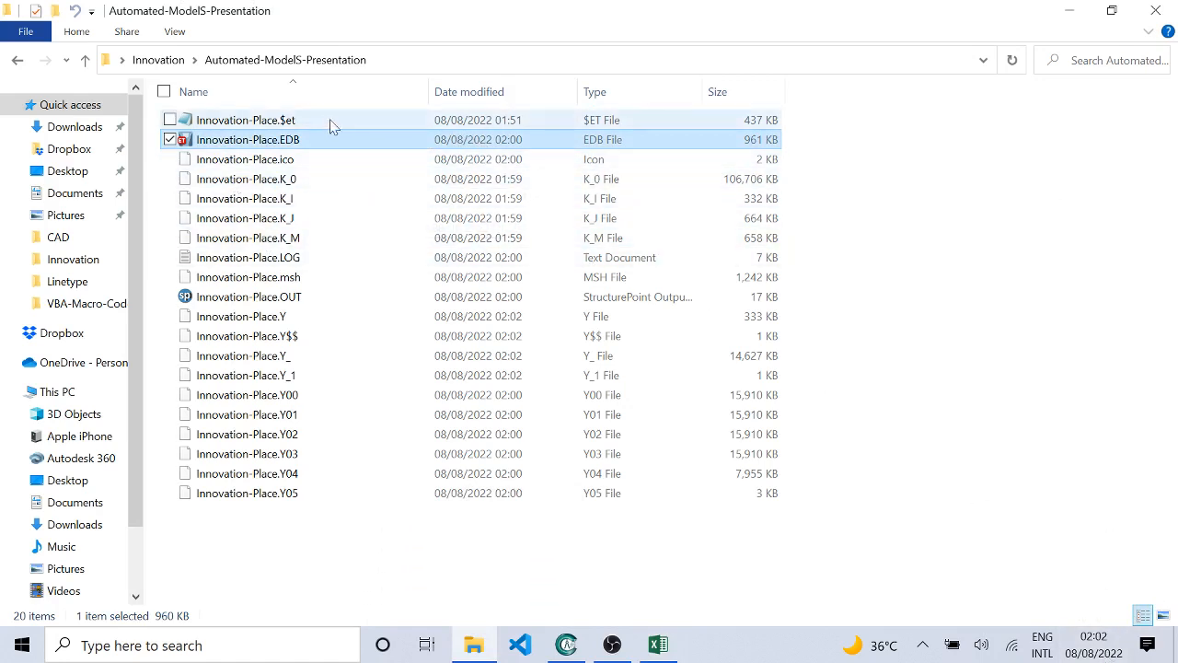
click(752, 563)
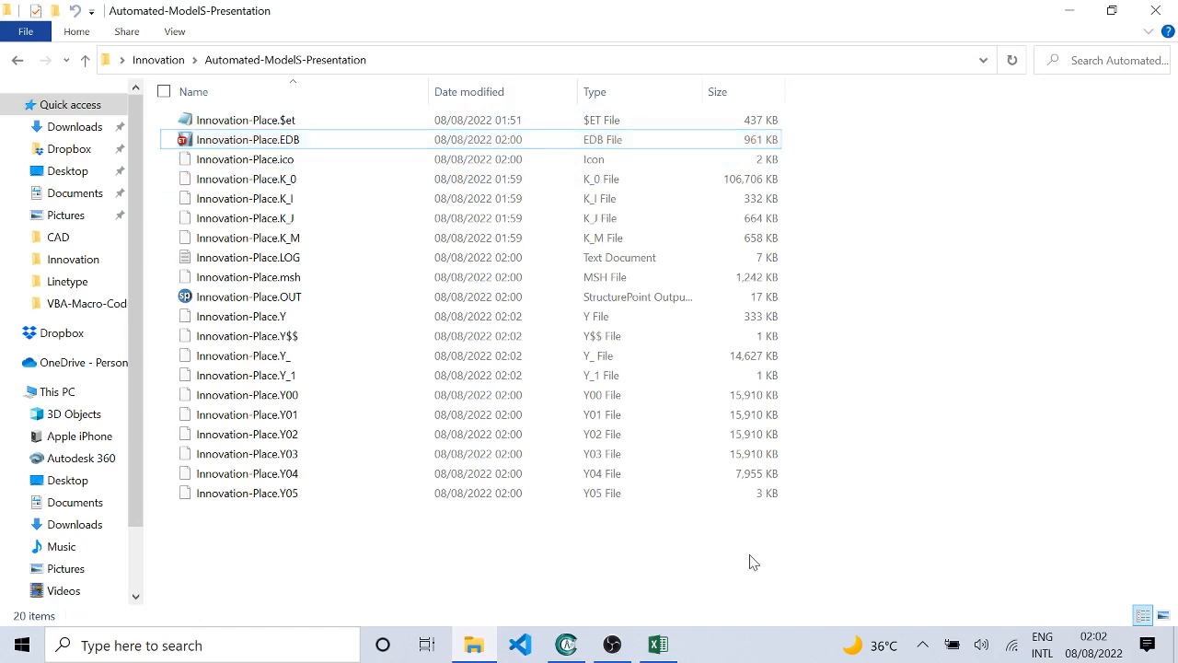
click(658, 644)
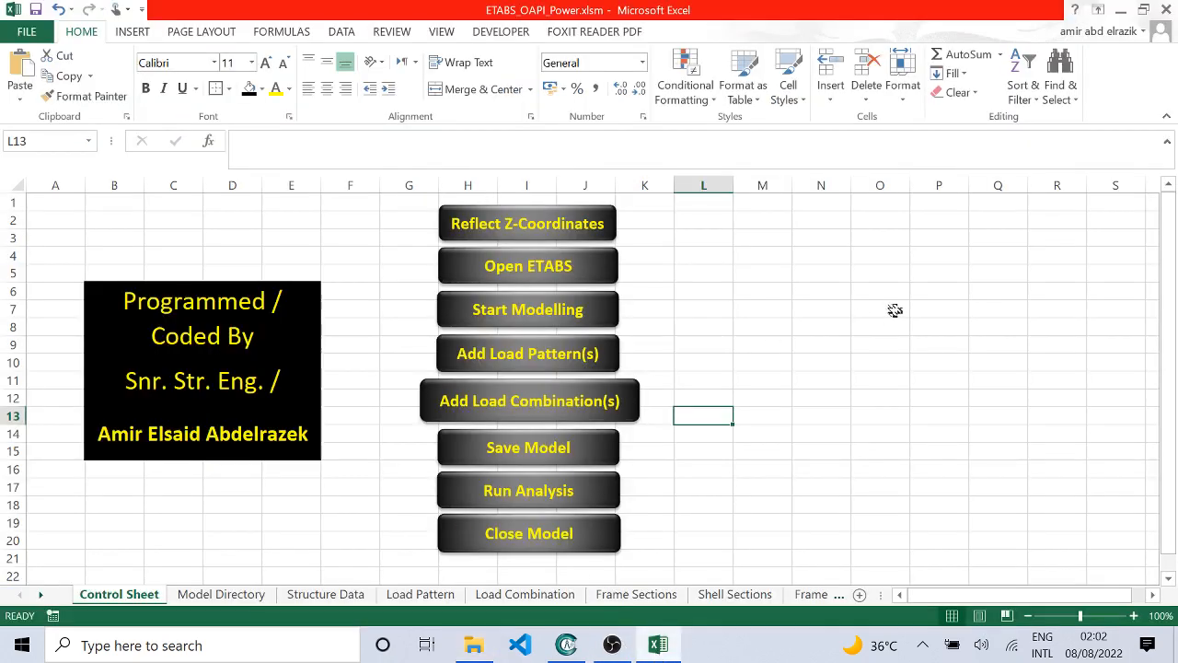